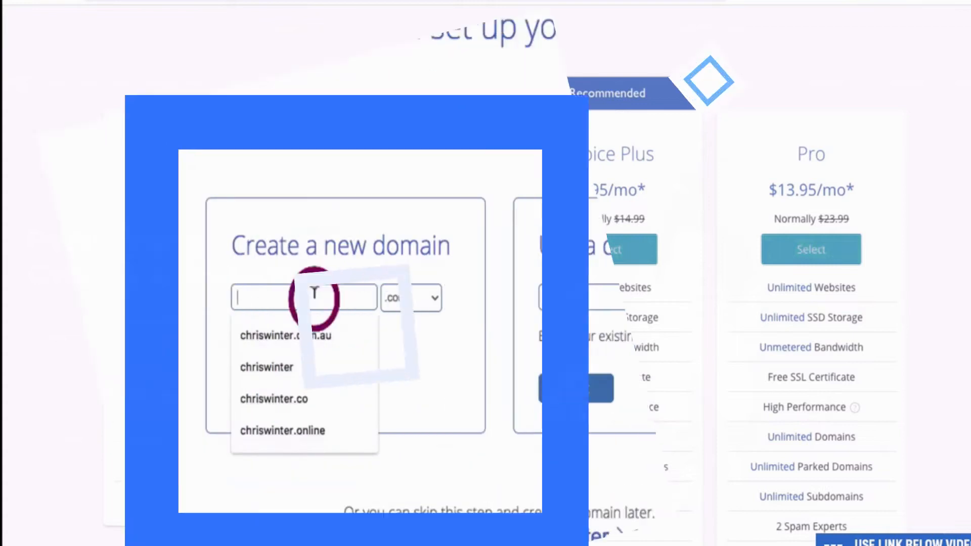
# Check the availability of a new domain made from the owner's name with the .online extension
pyautogui.write('chriswinter')
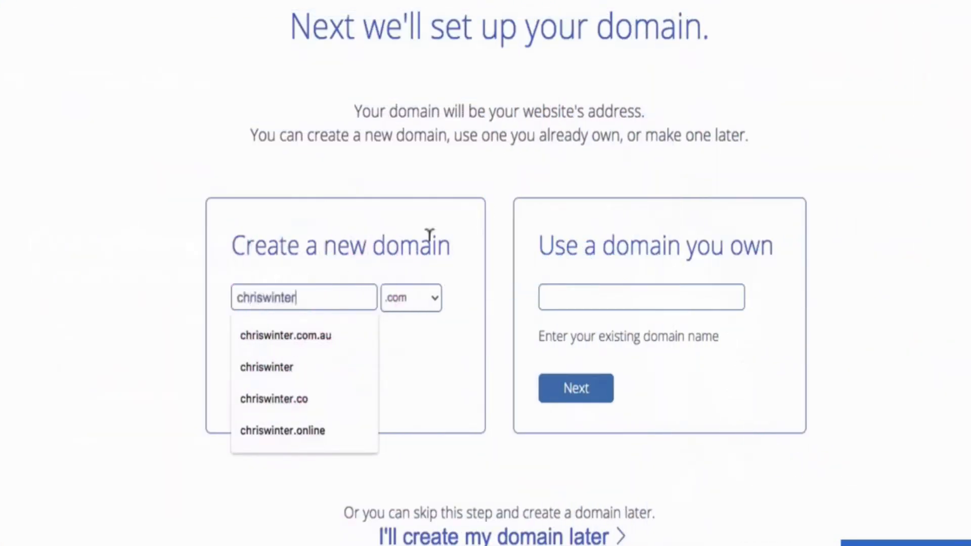
pyautogui.click(426, 295)
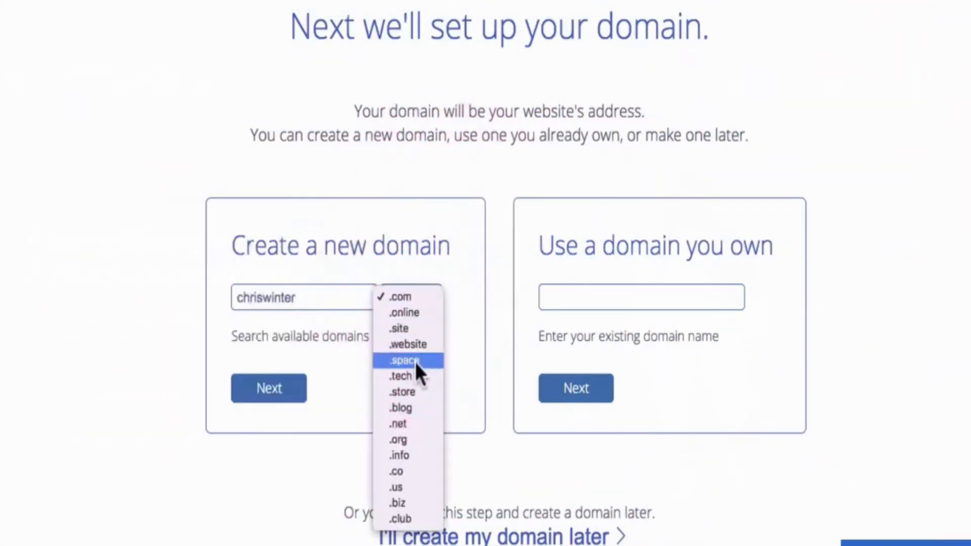
pyautogui.click(414, 314)
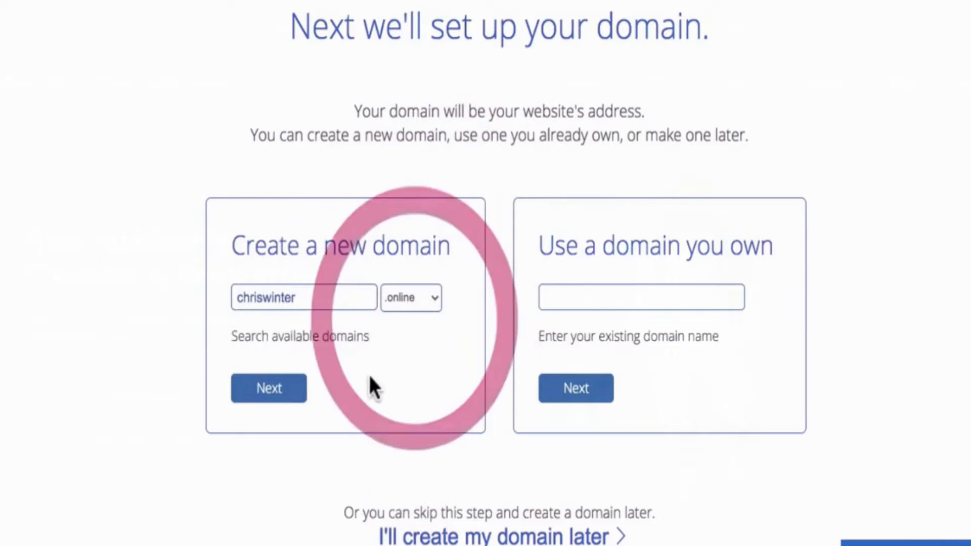
pyautogui.click(282, 397)
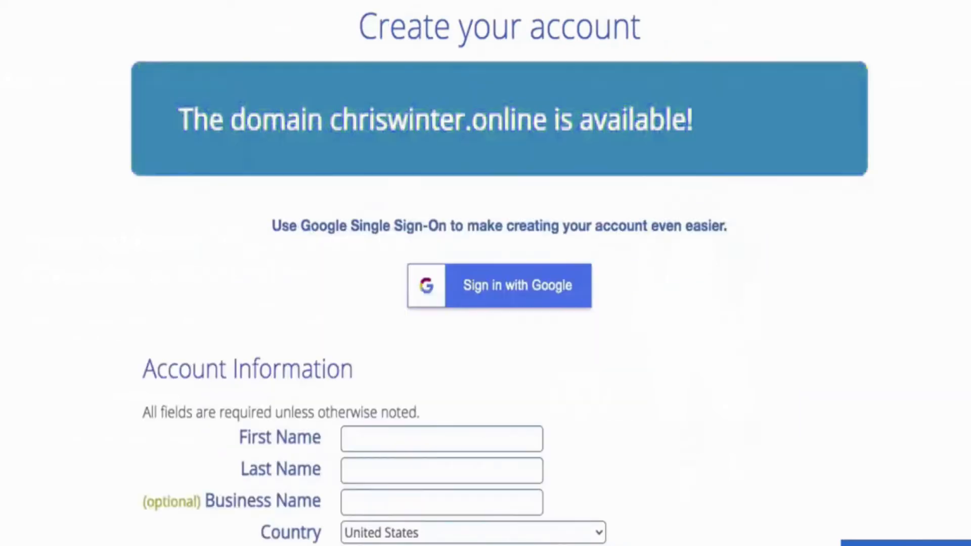
# Set the hosting account plan to Basic 12 Month at $5.95/mo in the package information
pyautogui.scroll(-5, 486, 274)
pyautogui.scroll(-2, 870, 247)
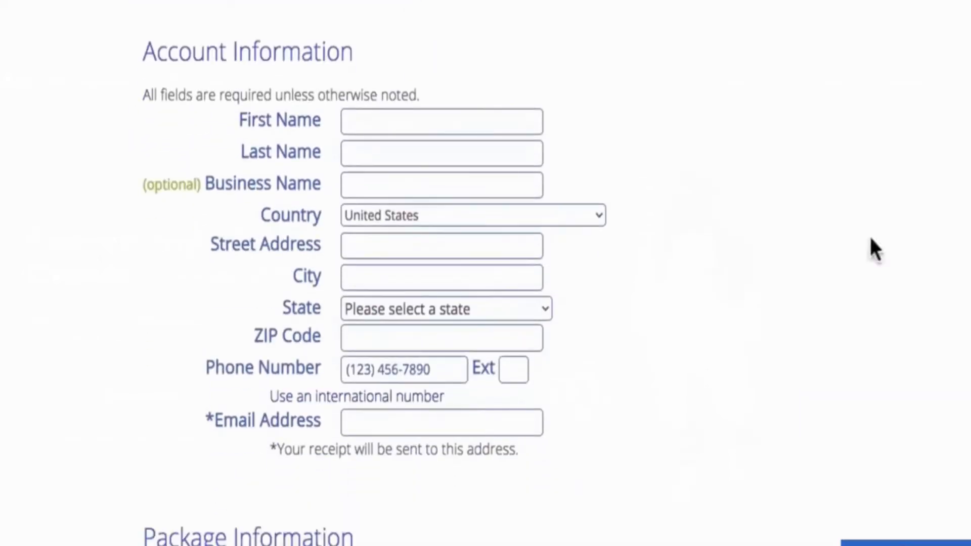
pyautogui.scroll(-10, 542, 107)
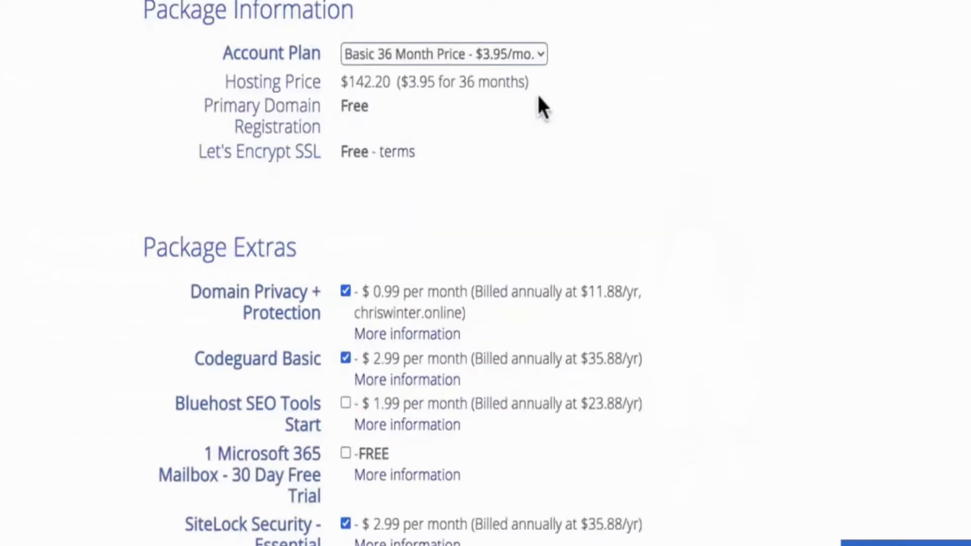
pyautogui.click(526, 55)
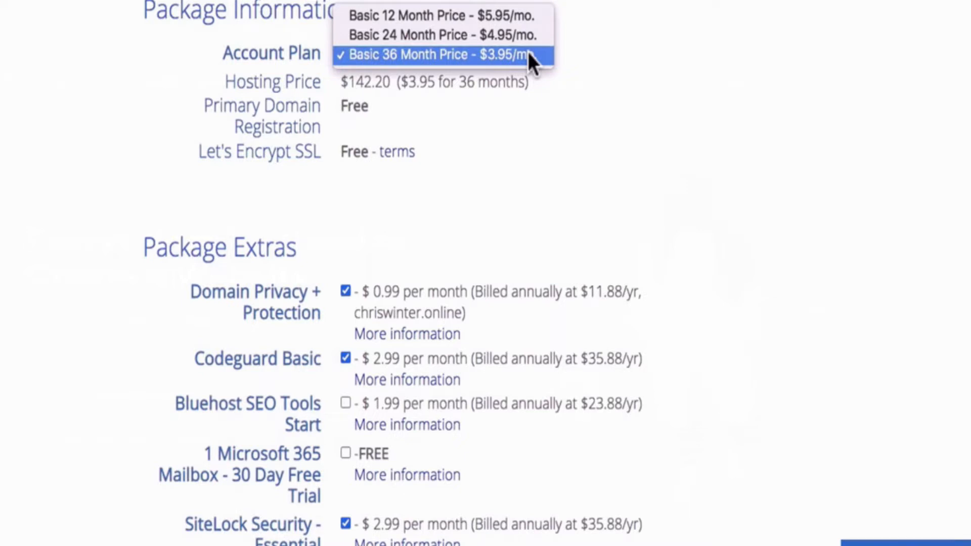
pyautogui.click(518, 18)
# Remove the Domain Privacy + Protection, Codeguard Basic and SiteLock Security - Essential package extras from the order
pyautogui.scroll(-5, 565, 89)
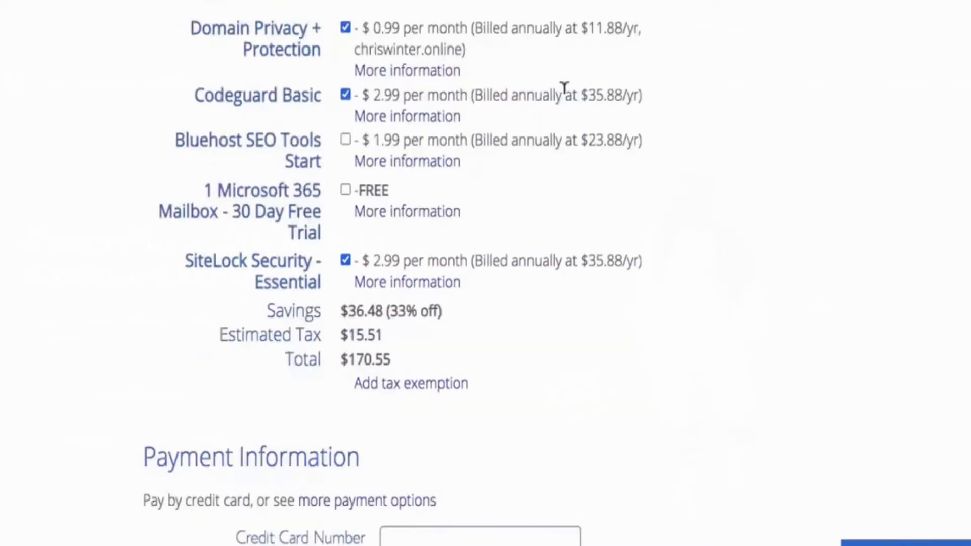
pyautogui.click(345, 28)
pyautogui.click(609, 388)
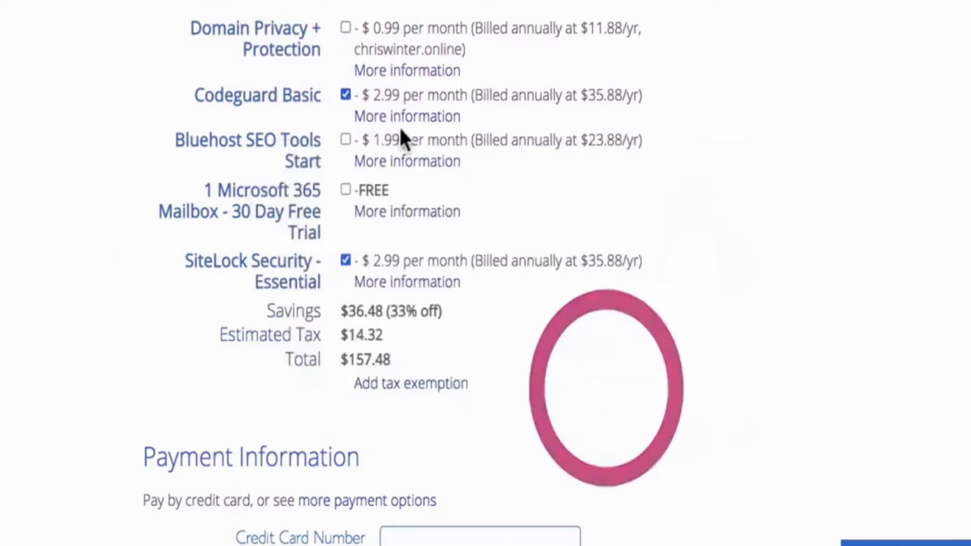
pyautogui.click(346, 94)
pyautogui.click(346, 260)
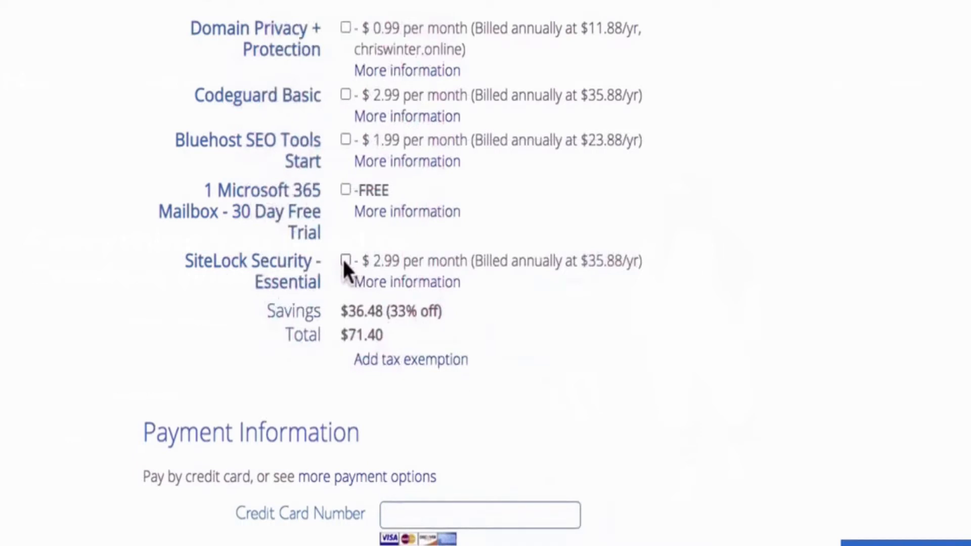
# Accept the terms below the payment information and submit the hosting purchase
pyautogui.scroll(-8, 604, 202)
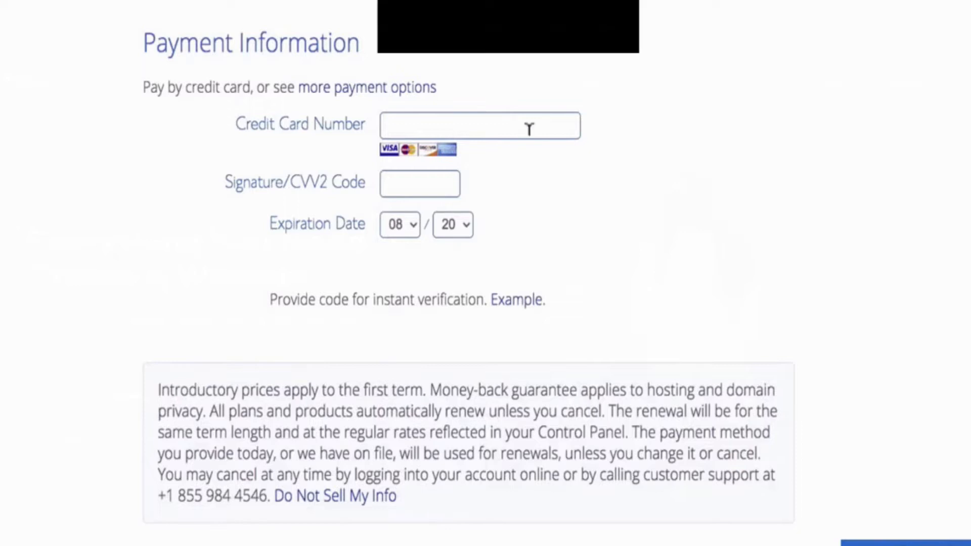
pyautogui.scroll(-4, 161, 338)
pyautogui.click(161, 337)
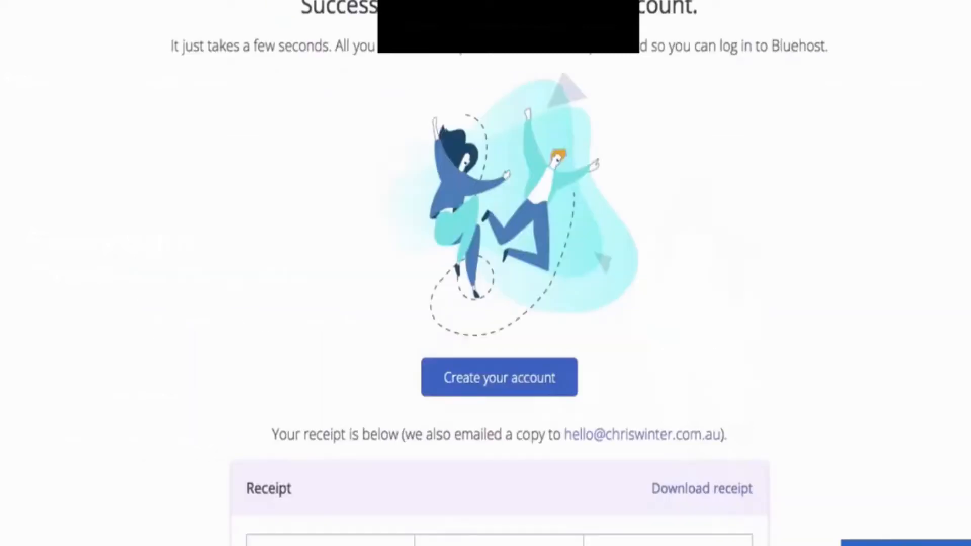
# Create the hosting account with a new account password, agree to the Privacy Policy and Terms of Service, and proceed to login
pyautogui.click(568, 379)
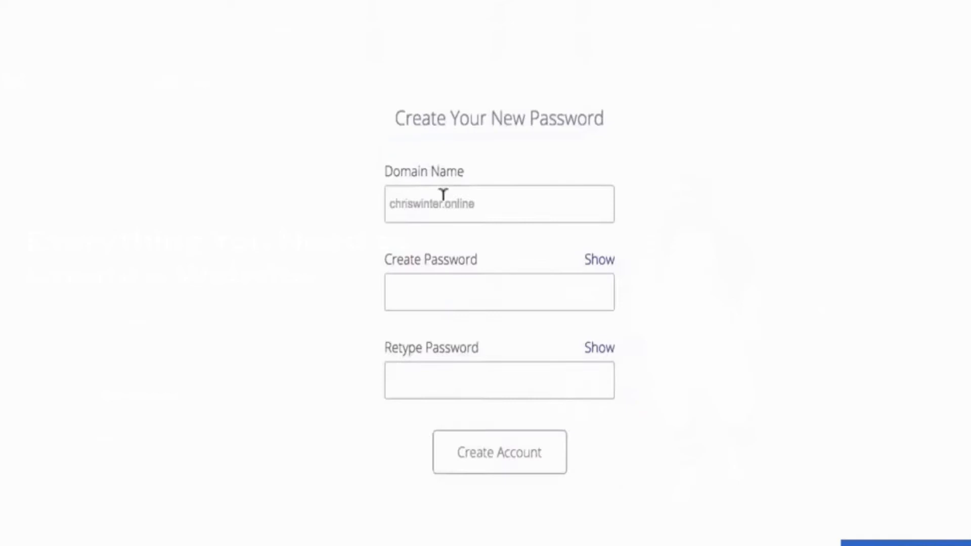
pyautogui.click(458, 273)
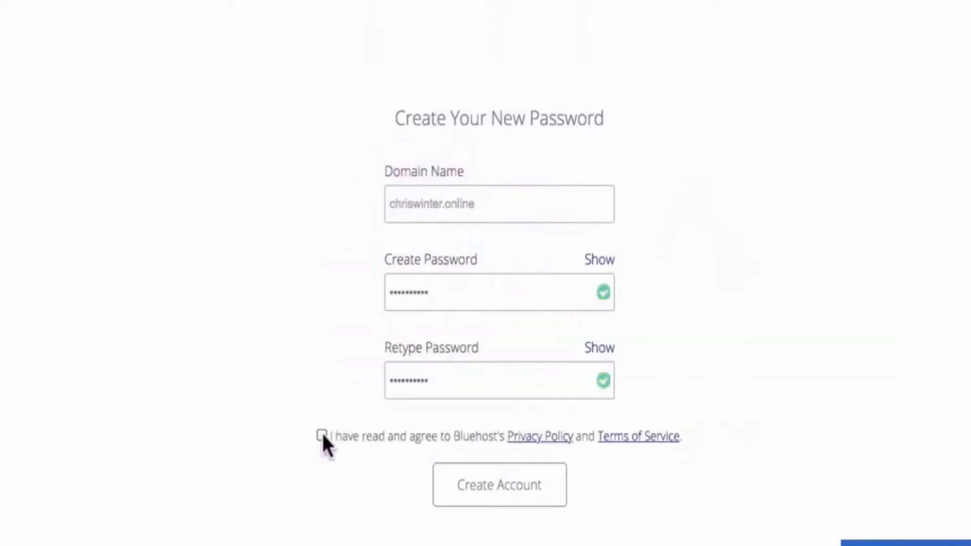
pyautogui.click(322, 435)
pyautogui.click(520, 495)
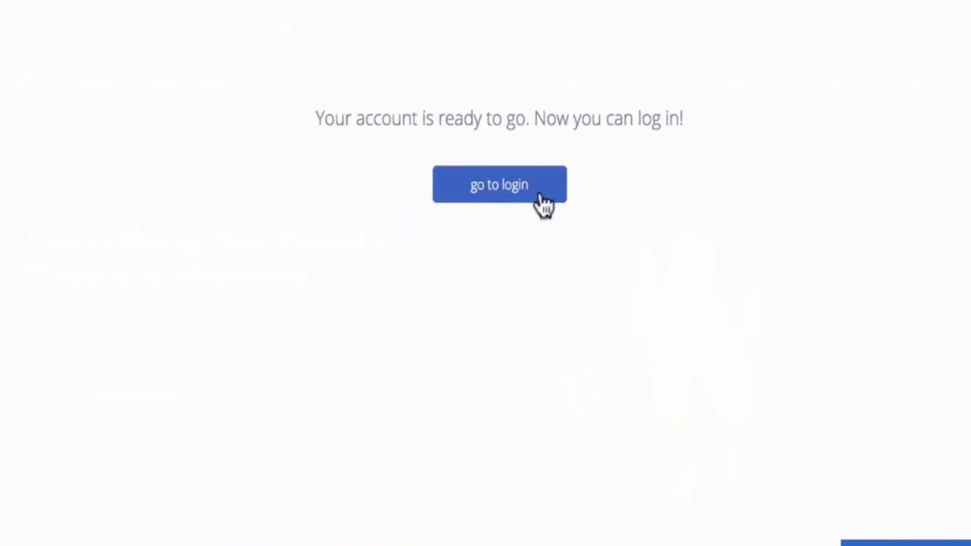
pyautogui.click(541, 195)
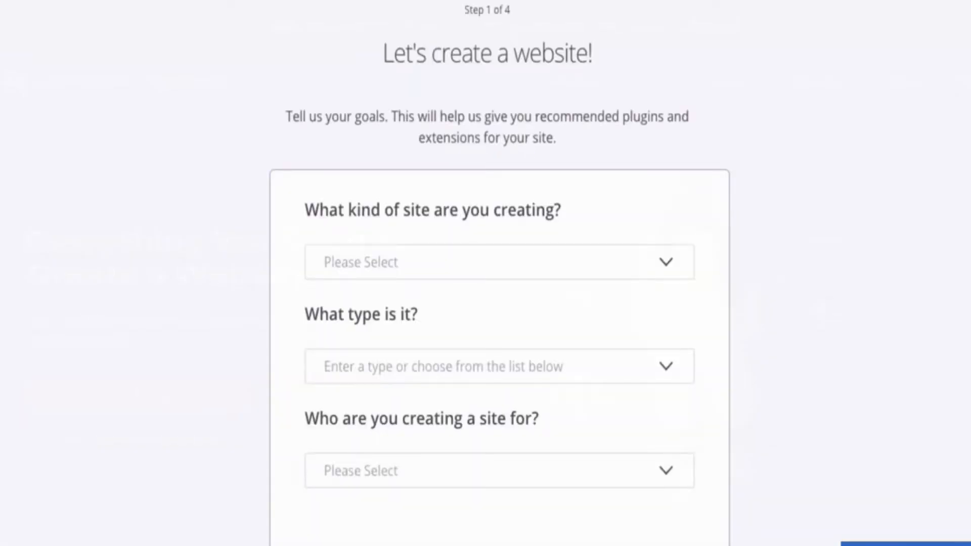
# Skip the website goals and site additions questions of the website setup
pyautogui.scroll(-2, 500, 303)
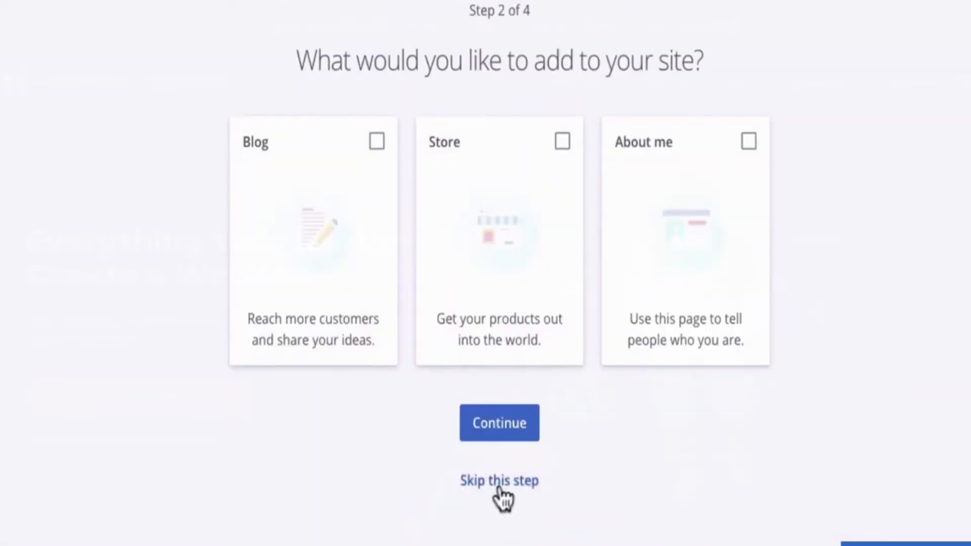
pyautogui.click(499, 485)
pyautogui.scroll(-1, 539, 521)
pyautogui.scroll(1, 539, 521)
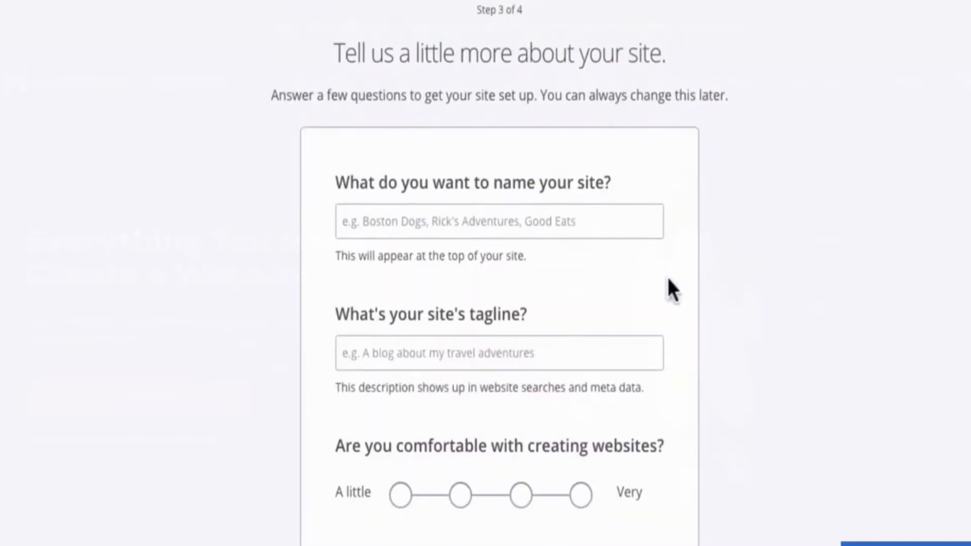
# Name the site as the owner's website, set its tagline to "My website" and complete the remaining setup questions
pyautogui.click(634, 223)
pyautogui.write("Chris Winter's Website")
pyautogui.press('Tab')
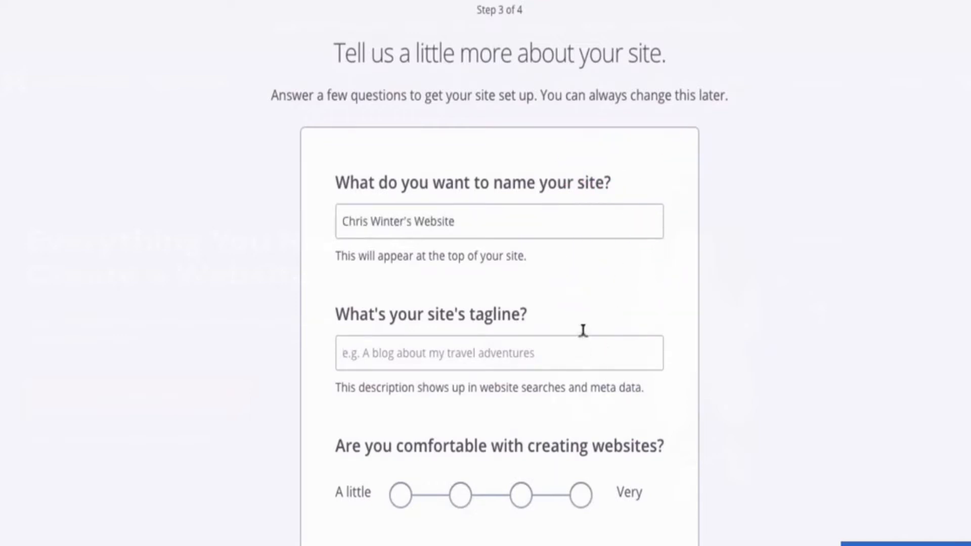
pyautogui.write('My website')
pyautogui.scroll(-1, 614, 372)
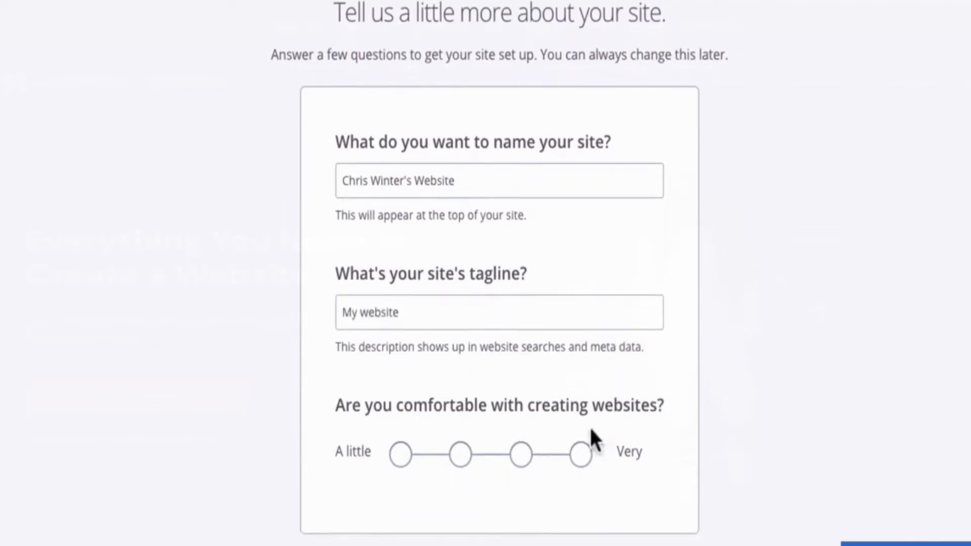
pyautogui.click(534, 458)
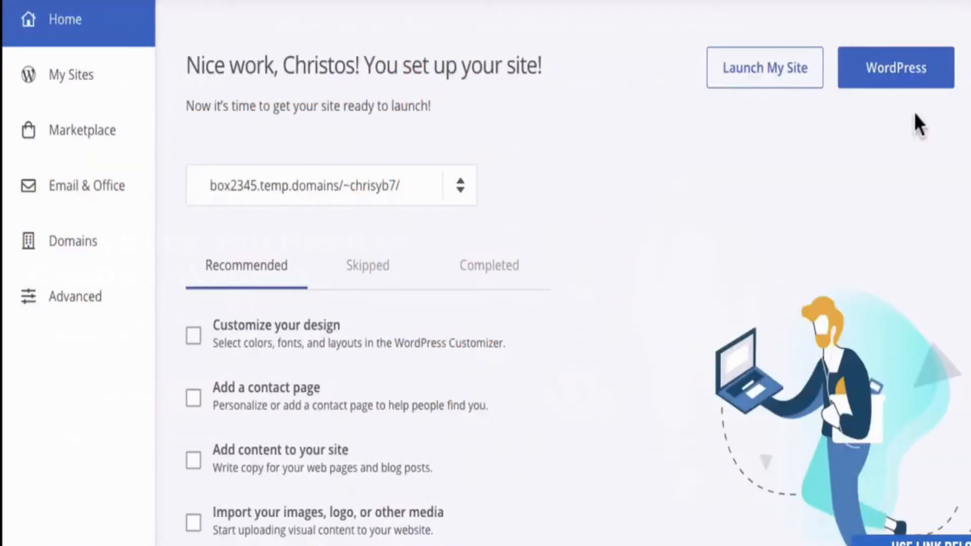
# Open the new site's WordPress admin and go to its list of installed plugins
pyautogui.click(904, 86)
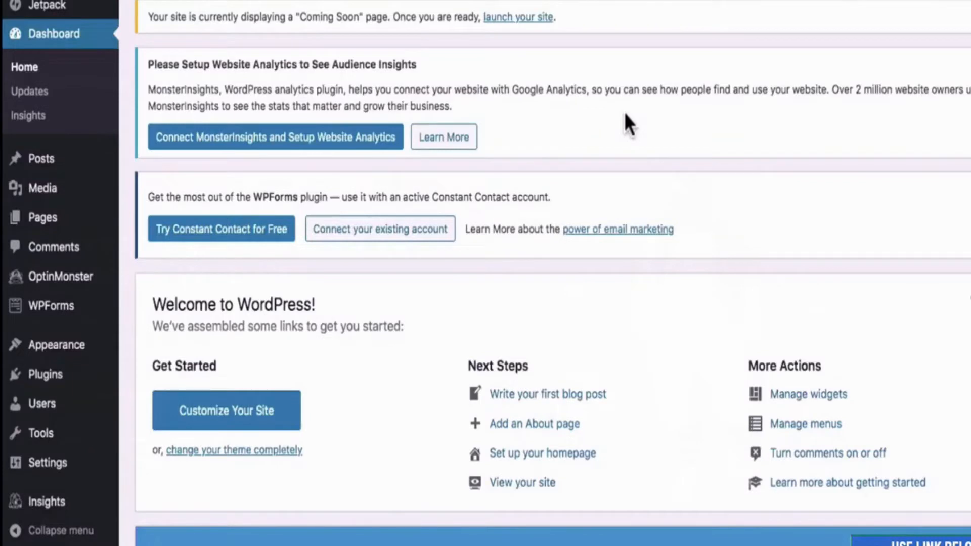
pyautogui.scroll(-3, 624, 112)
pyautogui.scroll(3, 624, 113)
pyautogui.moveTo(55, 387)
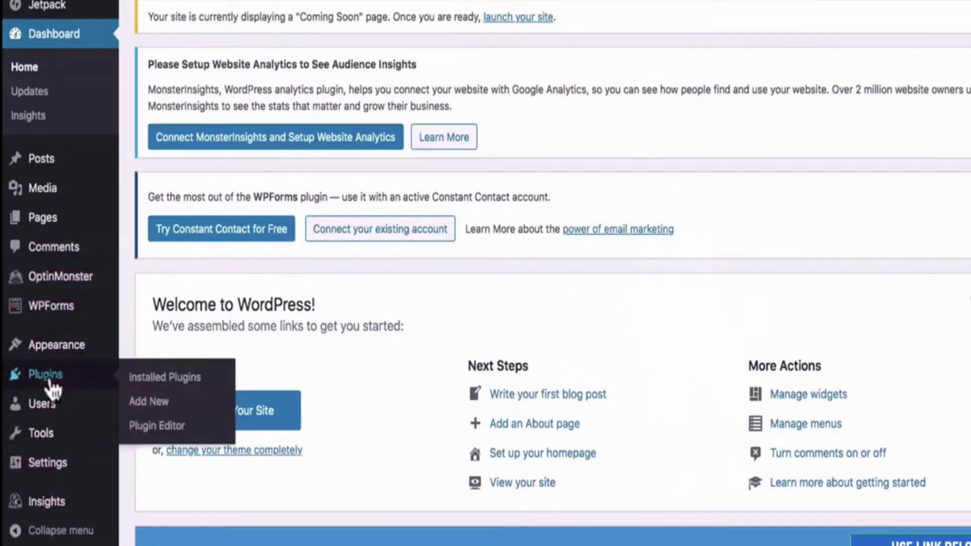
pyautogui.click(50, 386)
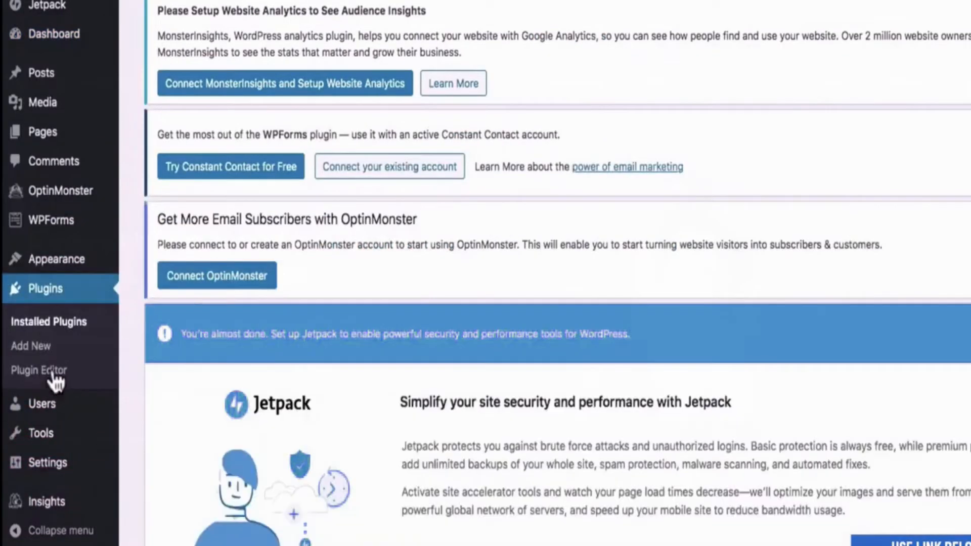
# Deactivate all installed plugins with one bulk action
pyautogui.scroll(-5, 195, 405)
pyautogui.scroll(-7, 195, 405)
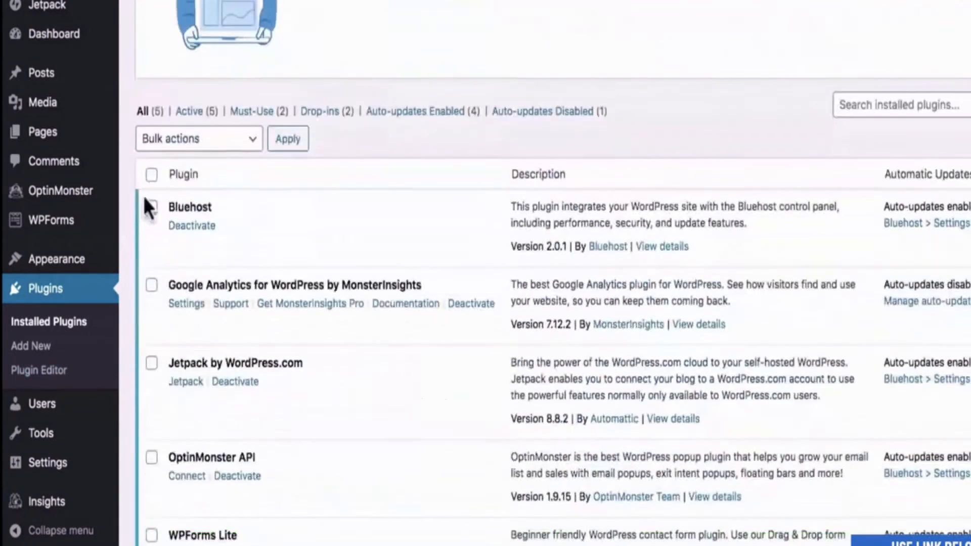
pyautogui.click(151, 177)
pyautogui.click(191, 141)
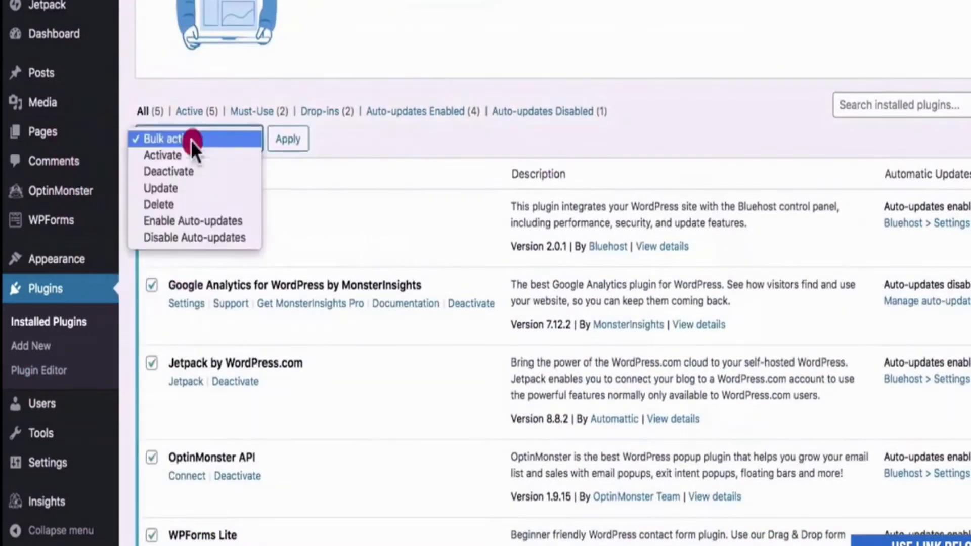
pyautogui.click(184, 173)
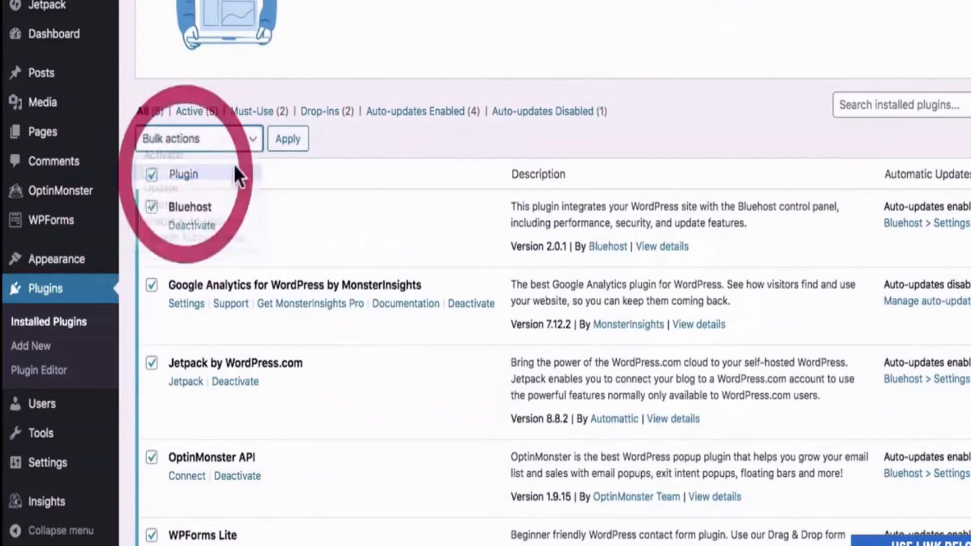
pyautogui.click(285, 144)
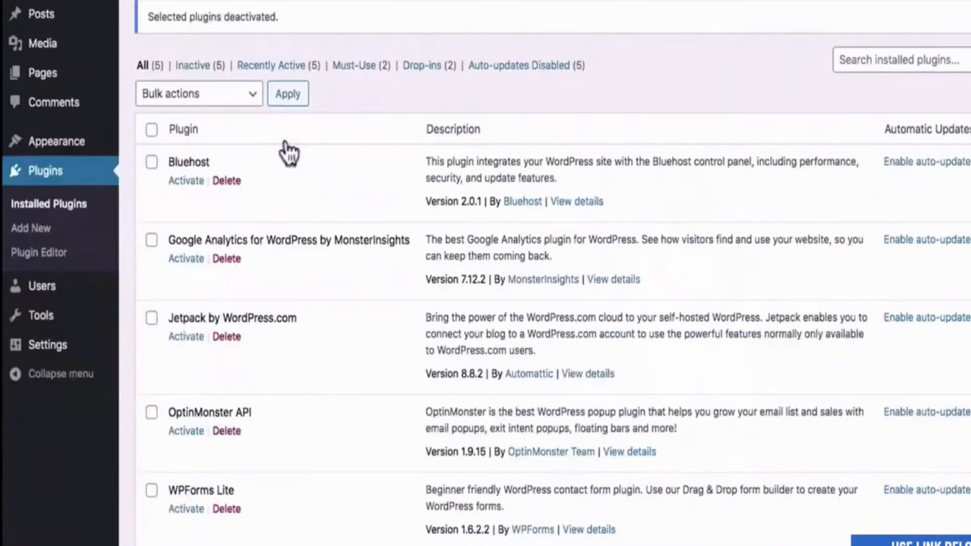
# Delete all the deactivated plugins in bulk and confirm the deletion
pyautogui.click(152, 130)
pyautogui.click(205, 96)
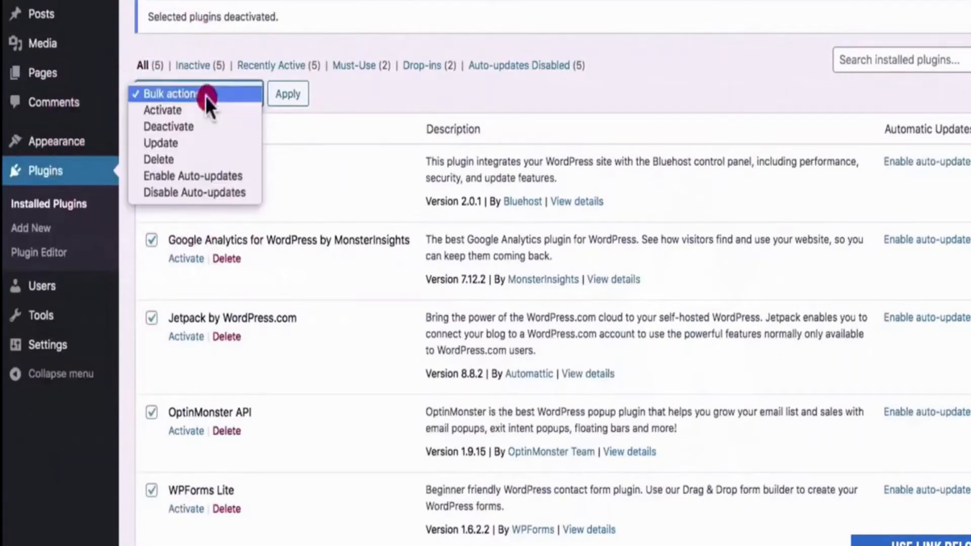
pyautogui.click(218, 158)
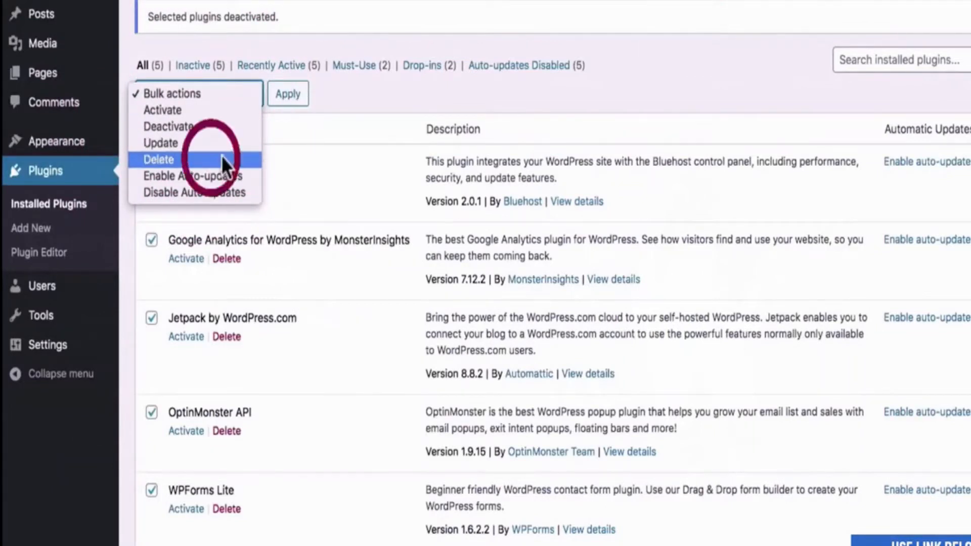
pyautogui.click(288, 94)
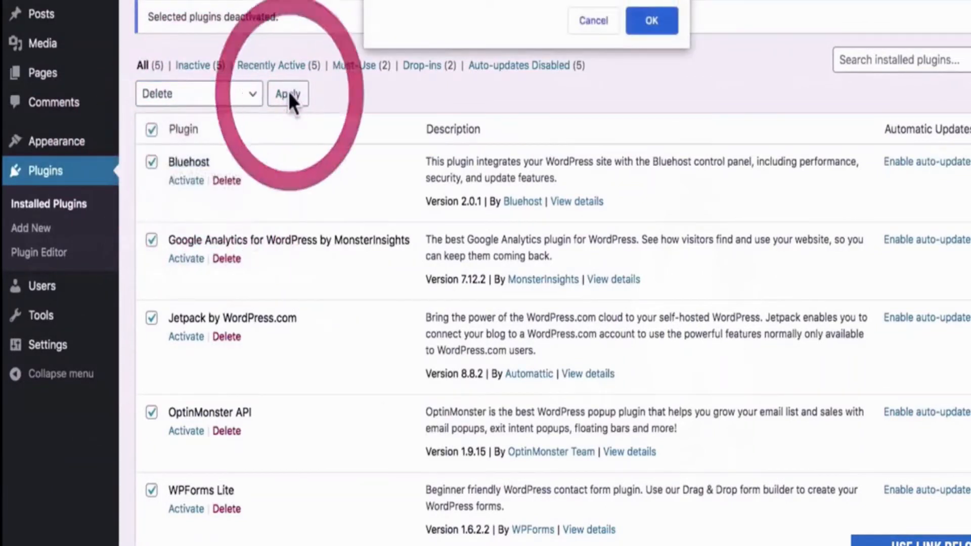
pyautogui.click(653, 23)
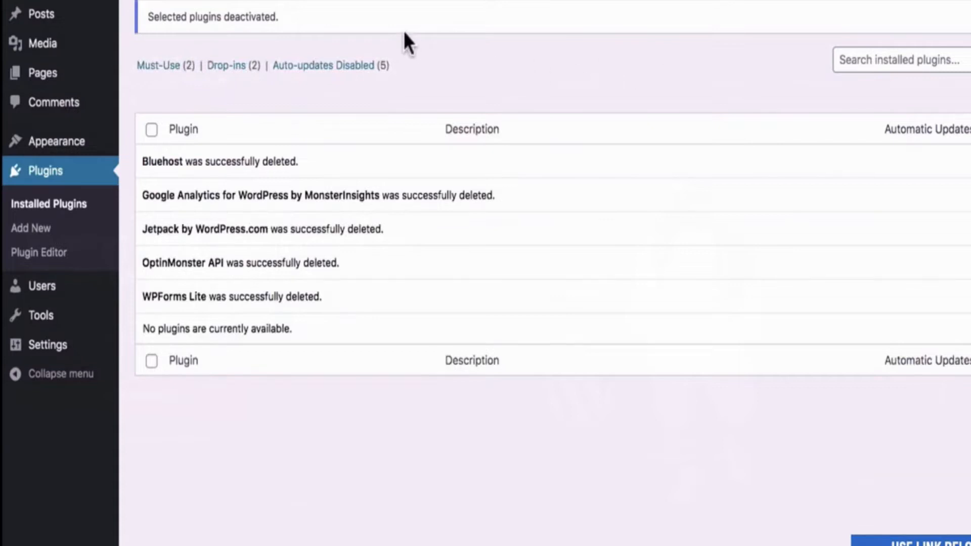
# Return to the WordPress dashboard and open the page for adding new plugins
pyautogui.click(81, 1)
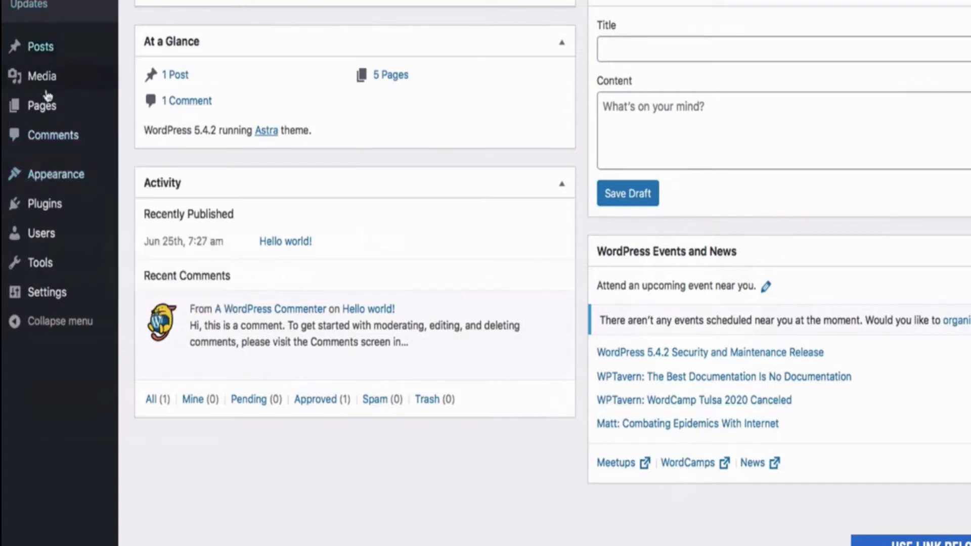
pyautogui.moveTo(44, 204)
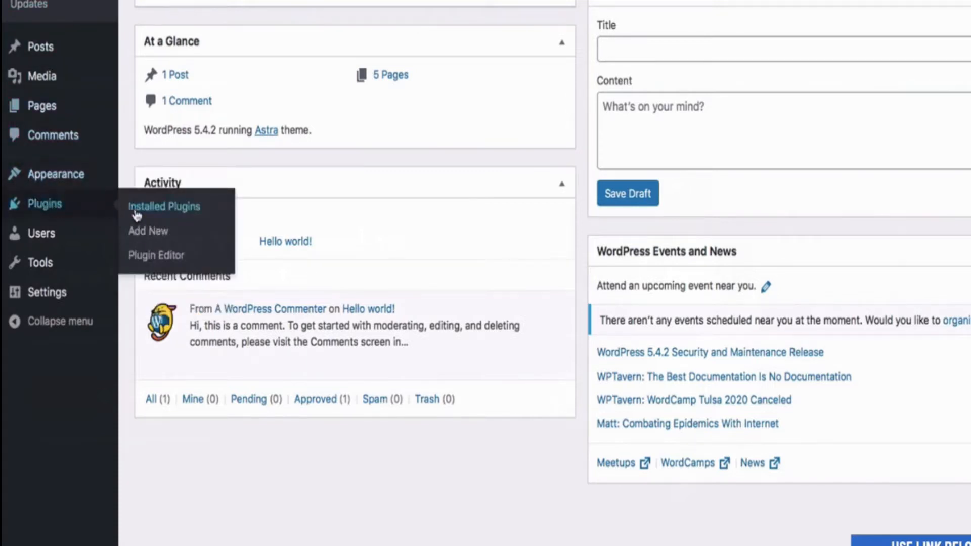
pyautogui.click(139, 232)
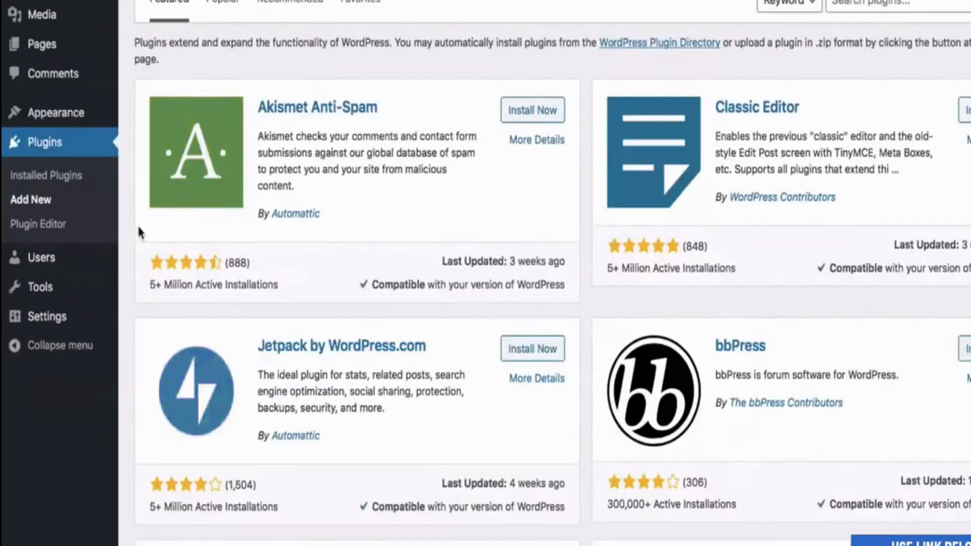
# Install and activate the Starter Templates plugin found by searching for "astra", and open its template library
pyautogui.click(880, 3)
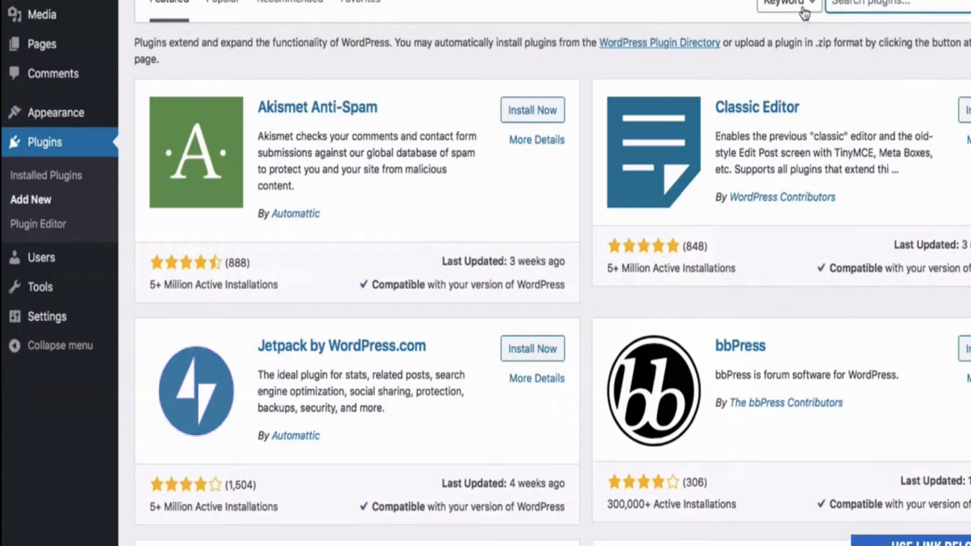
pyautogui.write('astra')
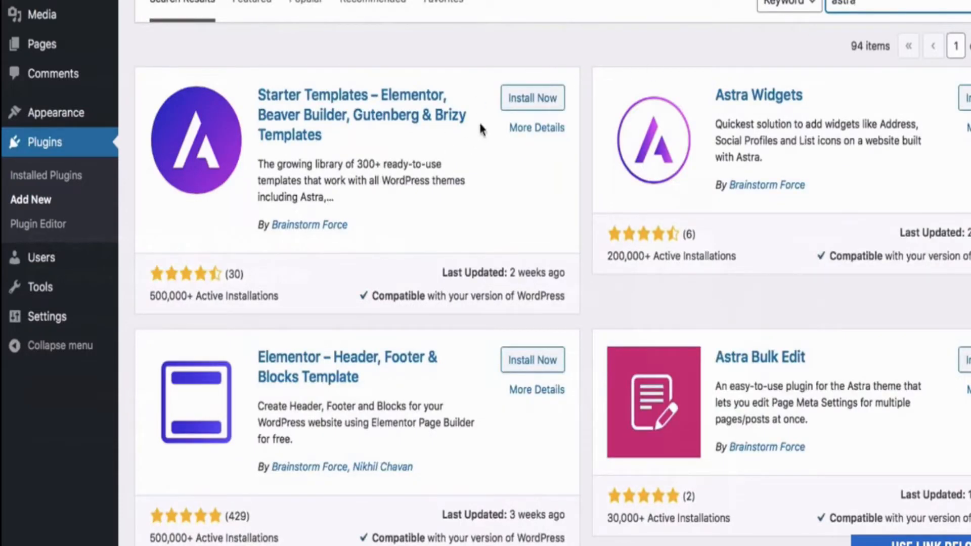
pyautogui.click(509, 110)
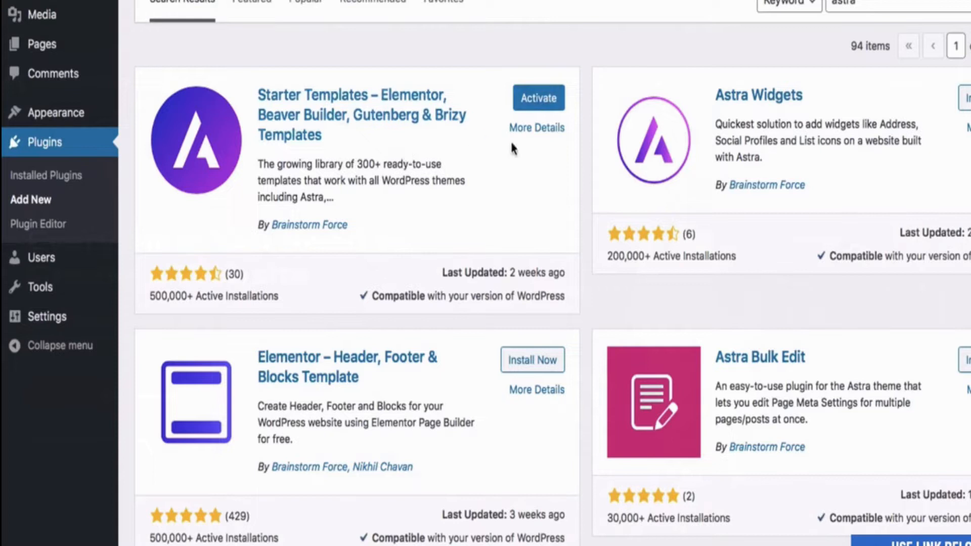
pyautogui.click(538, 103)
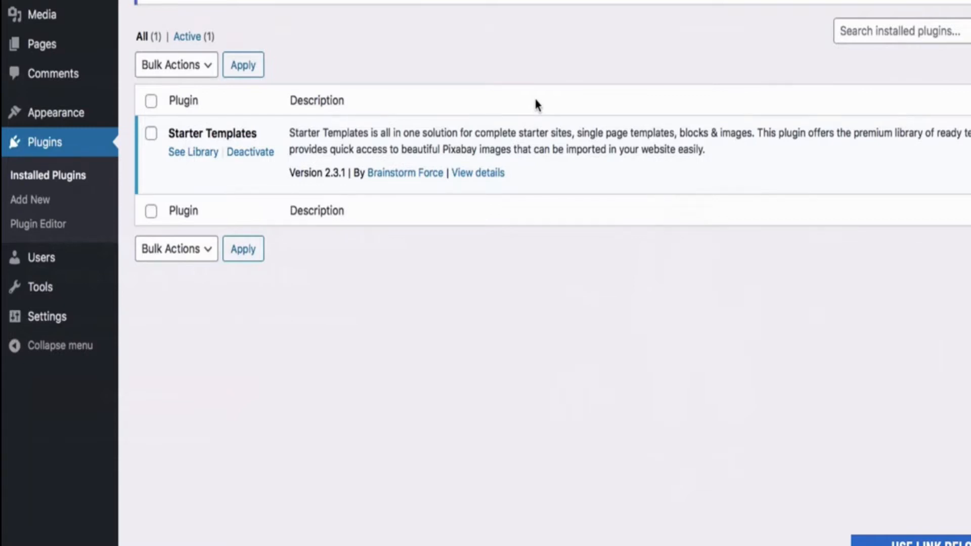
pyautogui.click(208, 155)
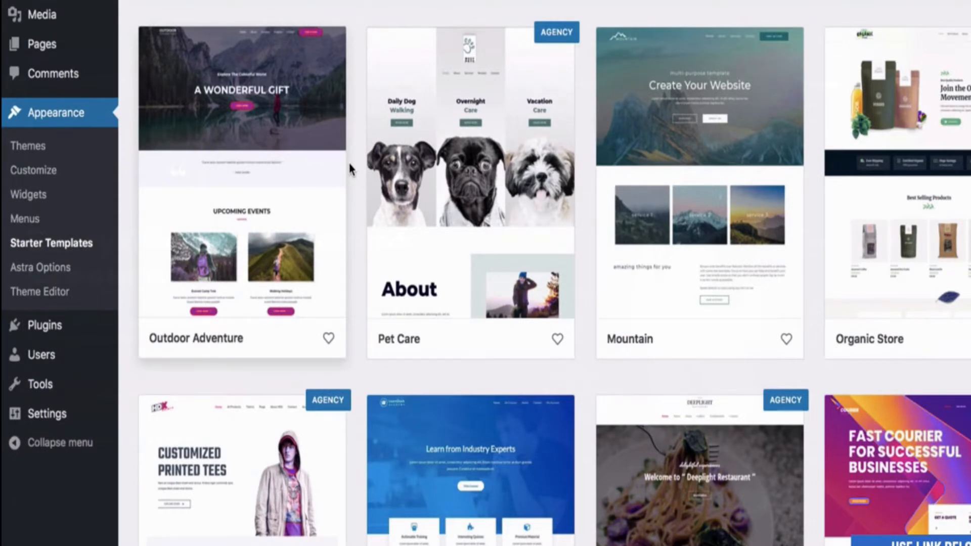
# Look through the full library of starter templates to see which kinds of website designs it offers
pyautogui.scroll(-6, 349, 163)
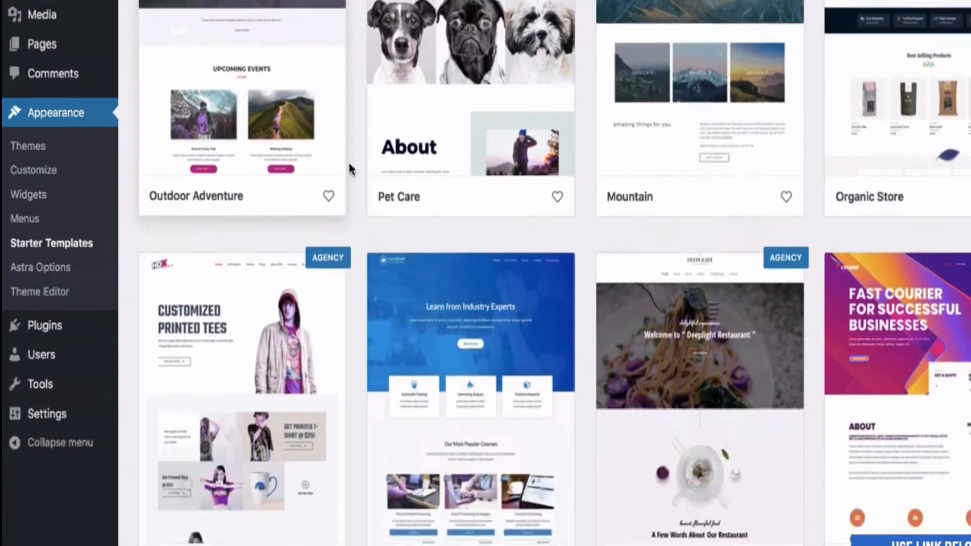
pyautogui.scroll(-2, 351, 171)
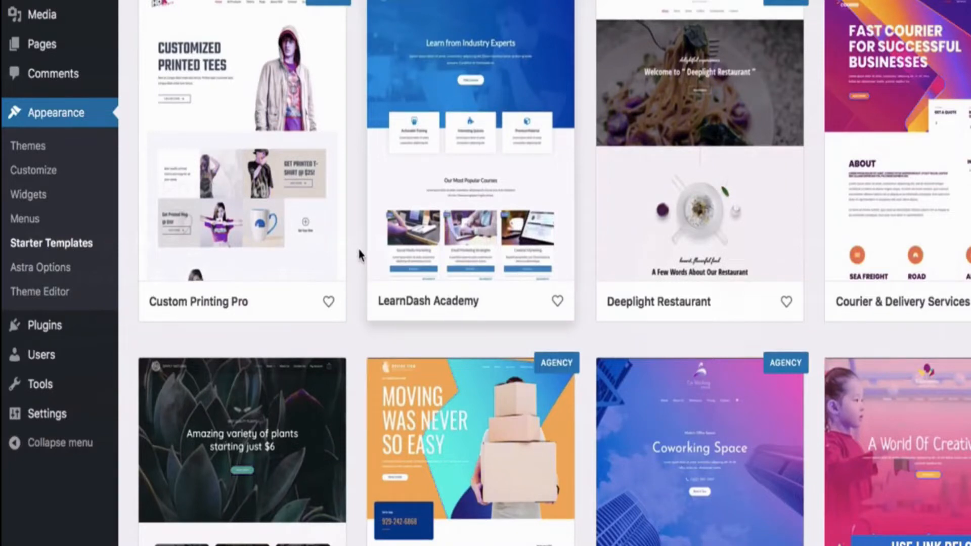
pyautogui.scroll(-10, 360, 254)
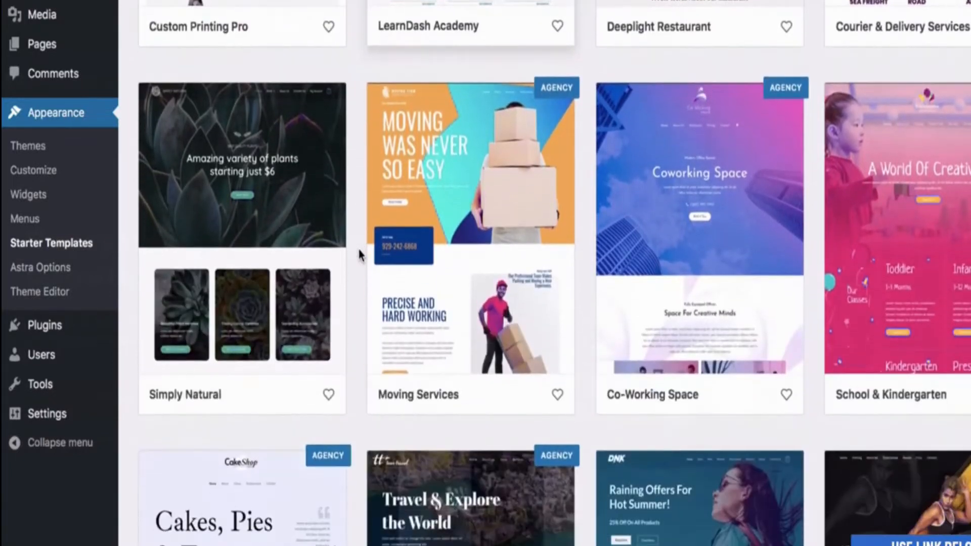
pyautogui.scroll(-1, 360, 254)
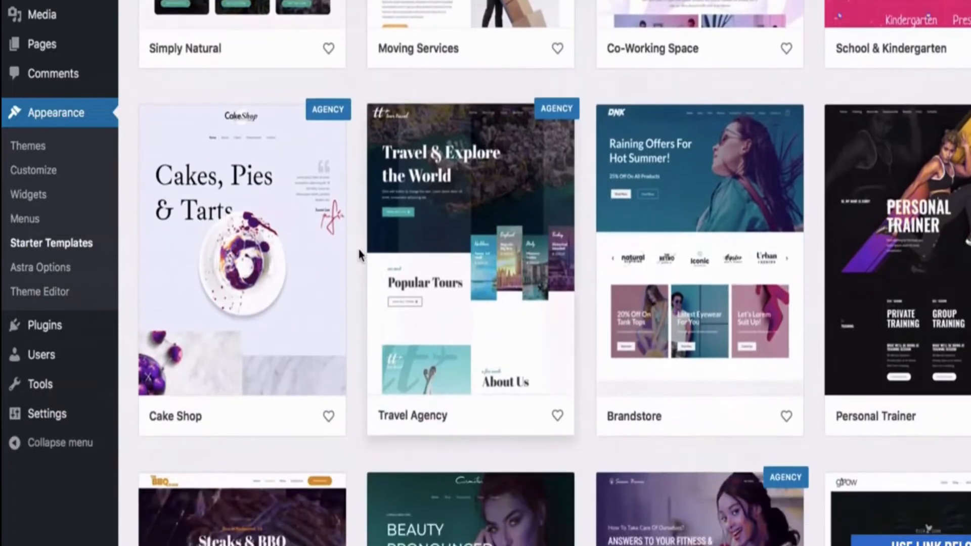
pyautogui.scroll(-3, 360, 255)
pyautogui.scroll(-5, 360, 255)
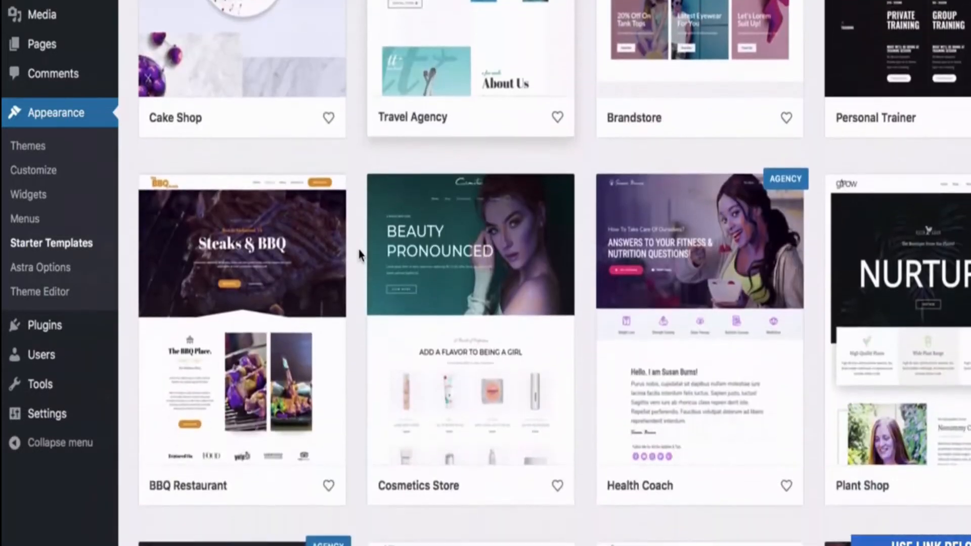
pyautogui.scroll(-20, 359, 251)
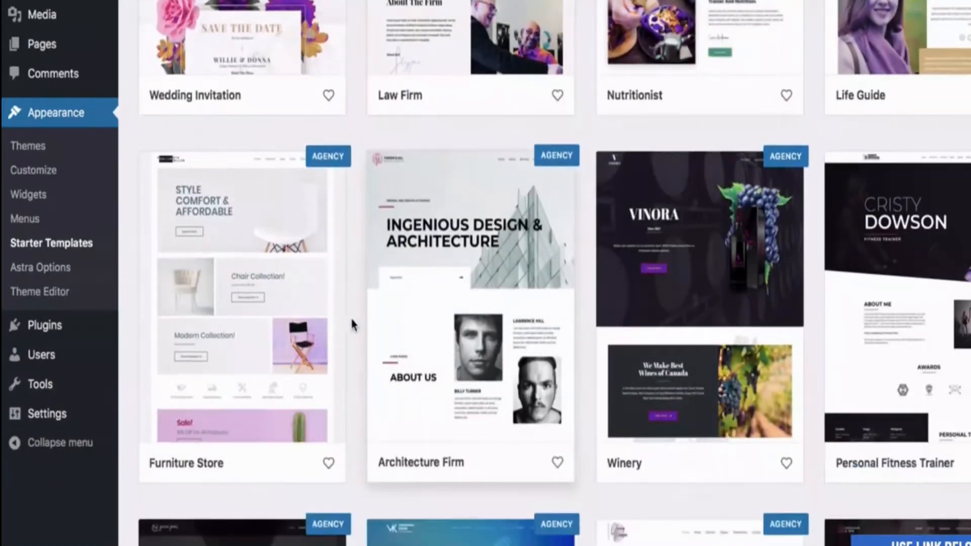
pyautogui.scroll(20, 344, 413)
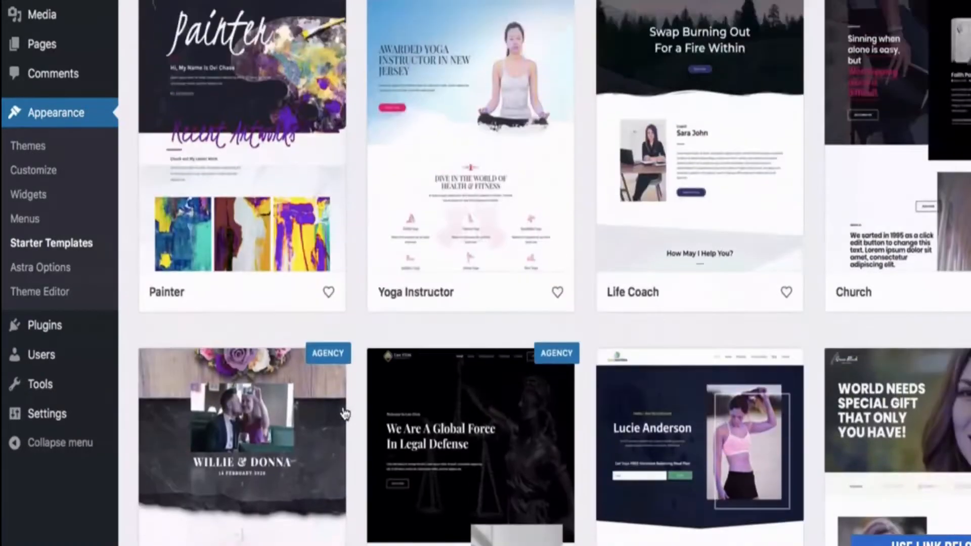
pyautogui.scroll(20, 354, 346)
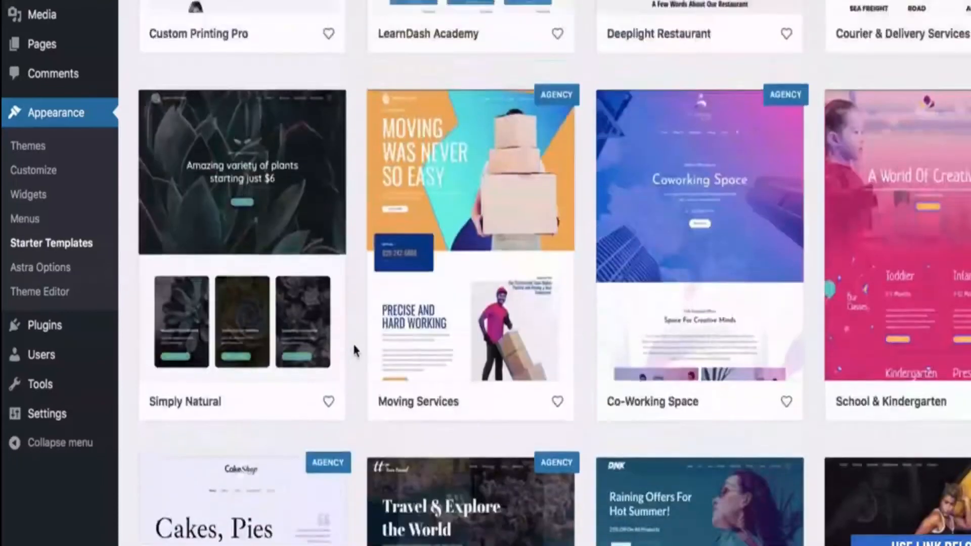
pyautogui.scroll(6, 354, 348)
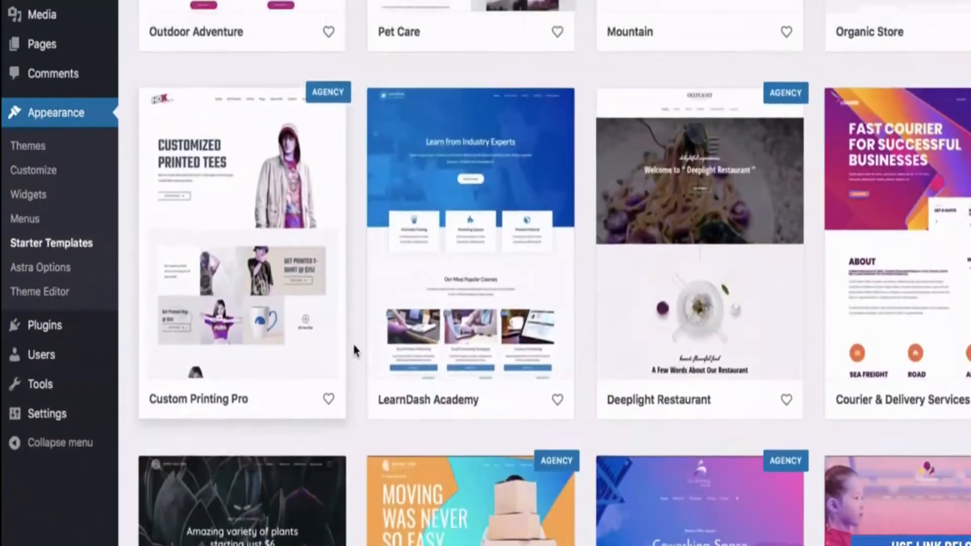
pyautogui.scroll(1, 353, 346)
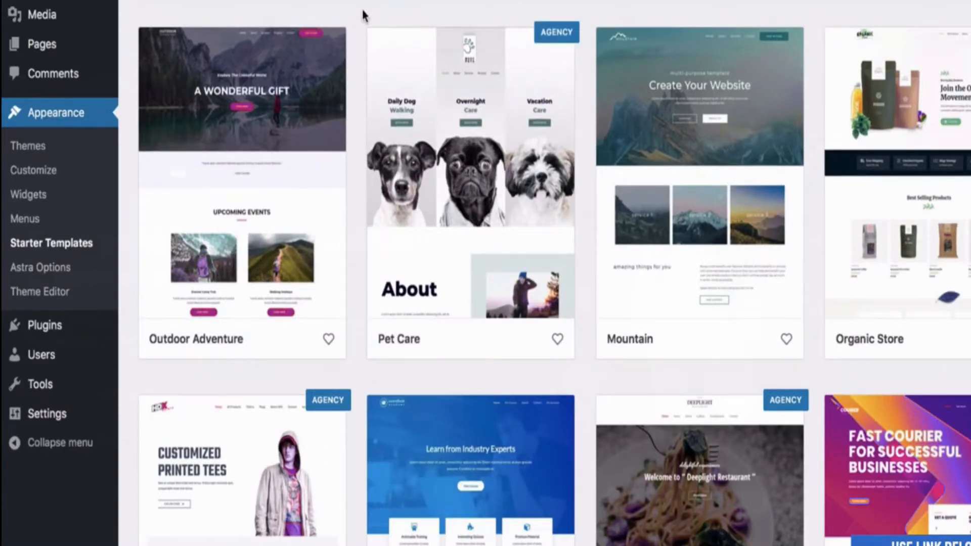
# Filter the starter template library to show only Free templates
pyautogui.press('XF86AudioMute')
pyautogui.click(357, 1)
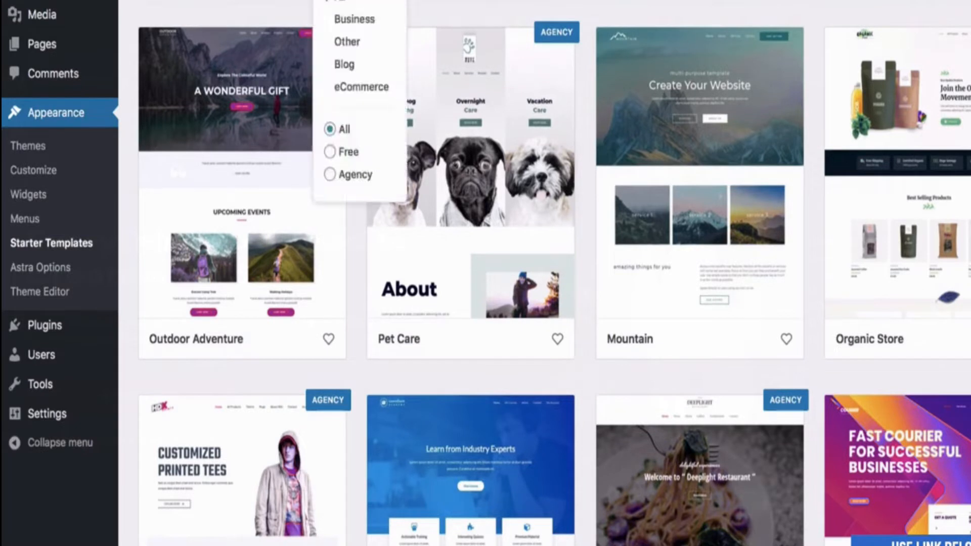
pyautogui.click(329, 152)
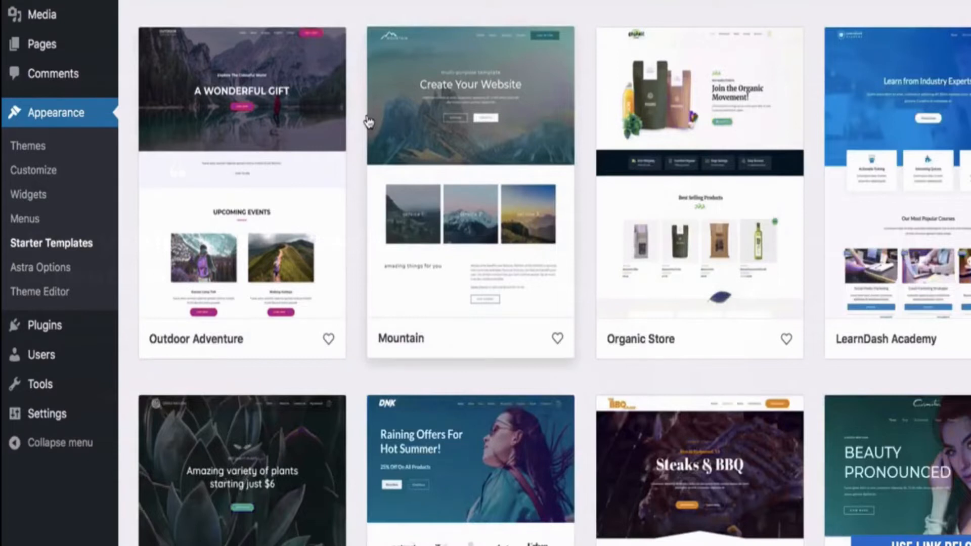
# Look through the free starter templates for a design that suits the website
pyautogui.scroll(-3, 369, 122)
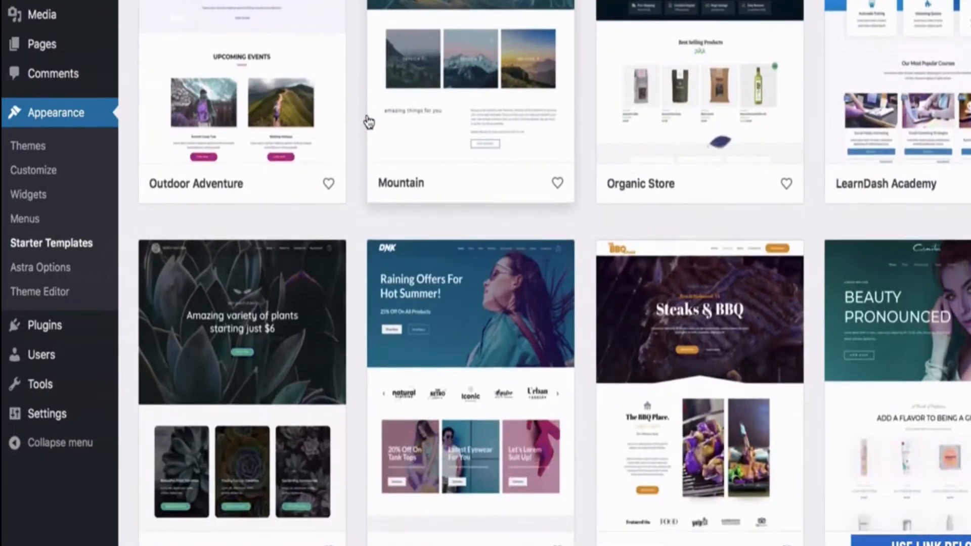
pyautogui.scroll(-4, 369, 123)
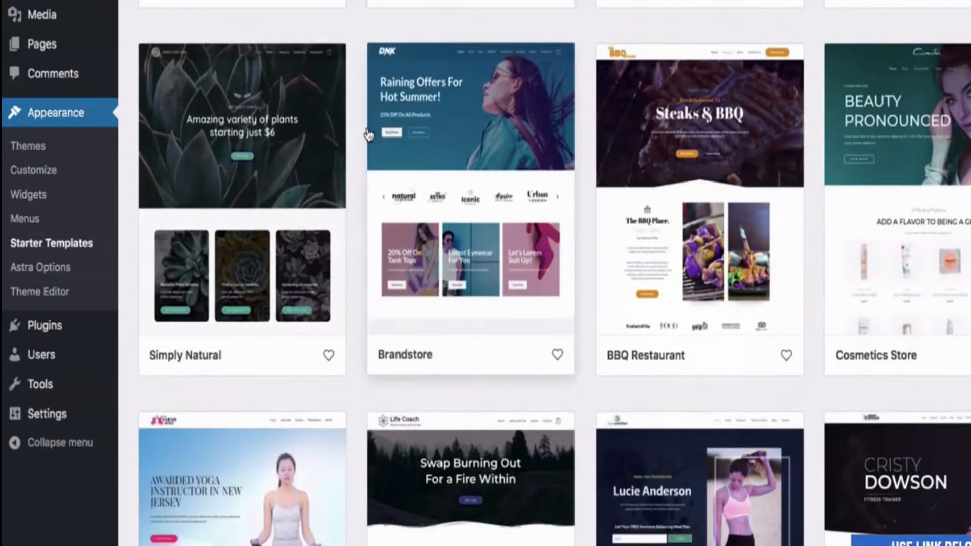
pyautogui.scroll(-1, 369, 135)
pyautogui.scroll(7, 362, 319)
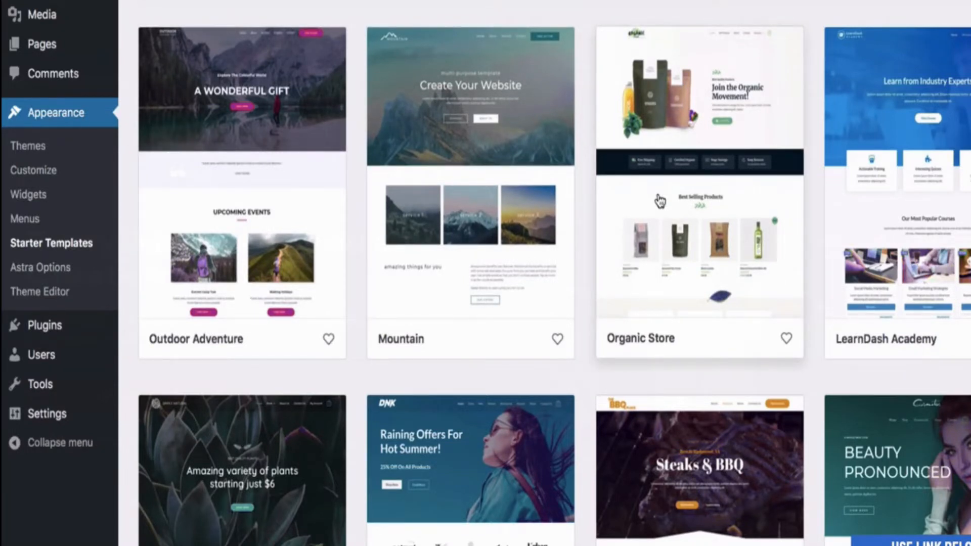
pyautogui.scroll(-6, 658, 202)
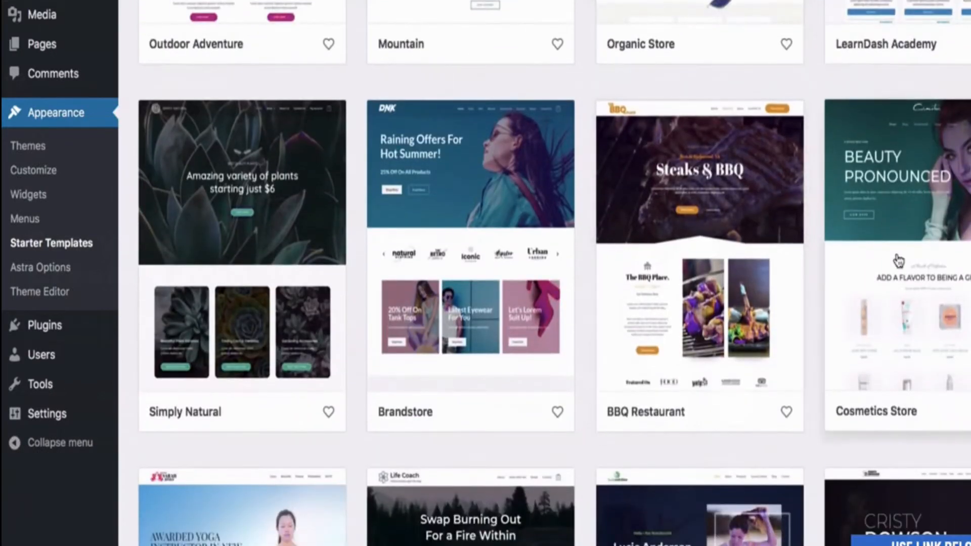
pyautogui.scroll(-1, 895, 239)
pyautogui.scroll(-8, 897, 239)
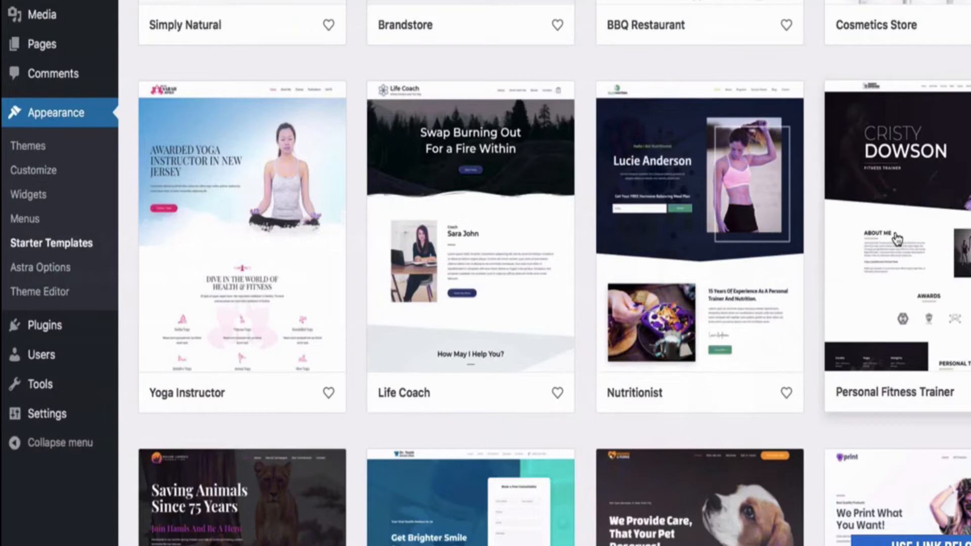
pyautogui.scroll(-6, 897, 238)
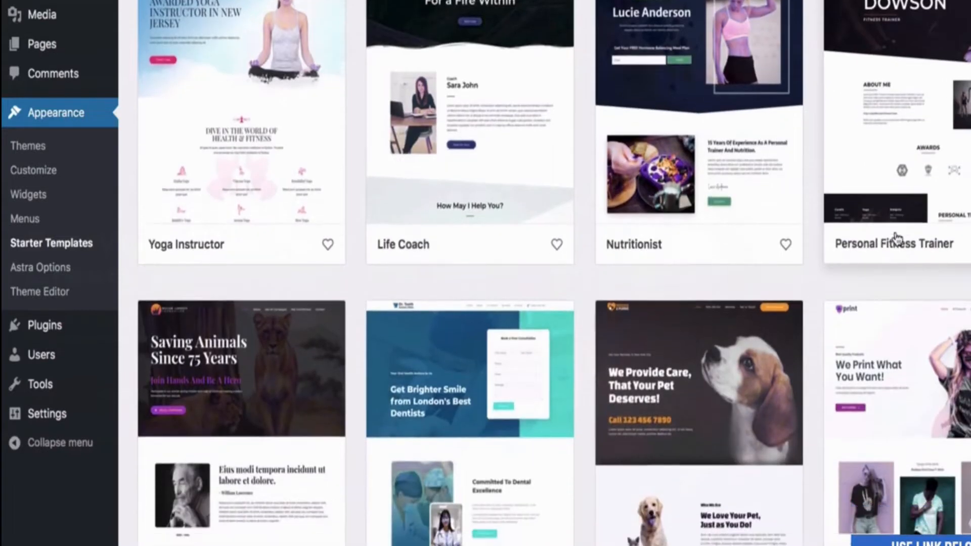
pyautogui.scroll(4, 896, 238)
pyautogui.scroll(6, 897, 239)
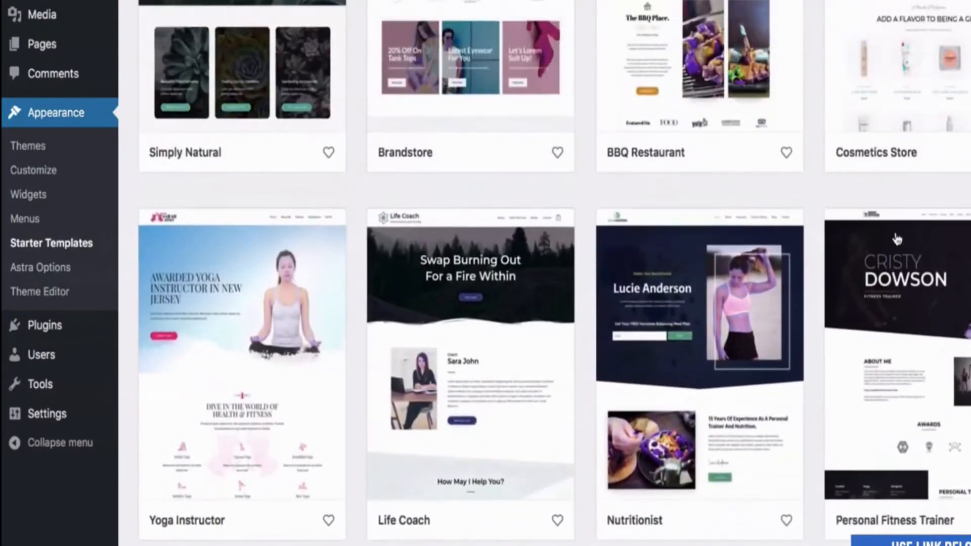
pyautogui.scroll(2, 897, 238)
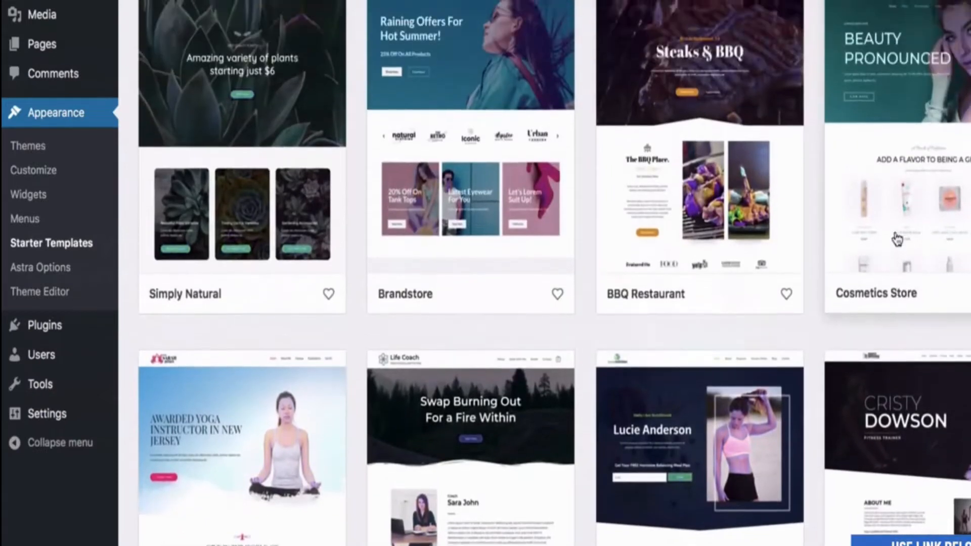
# Open the BBQ Restaurant template and examine the preview of its Home page
pyautogui.click(754, 175)
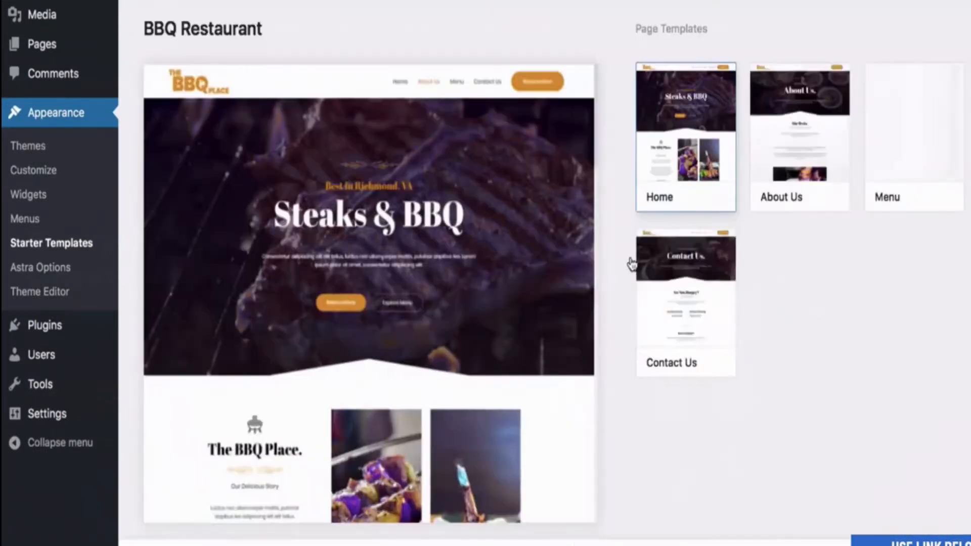
pyautogui.scroll(-5, 489, 367)
pyautogui.scroll(-13, 490, 363)
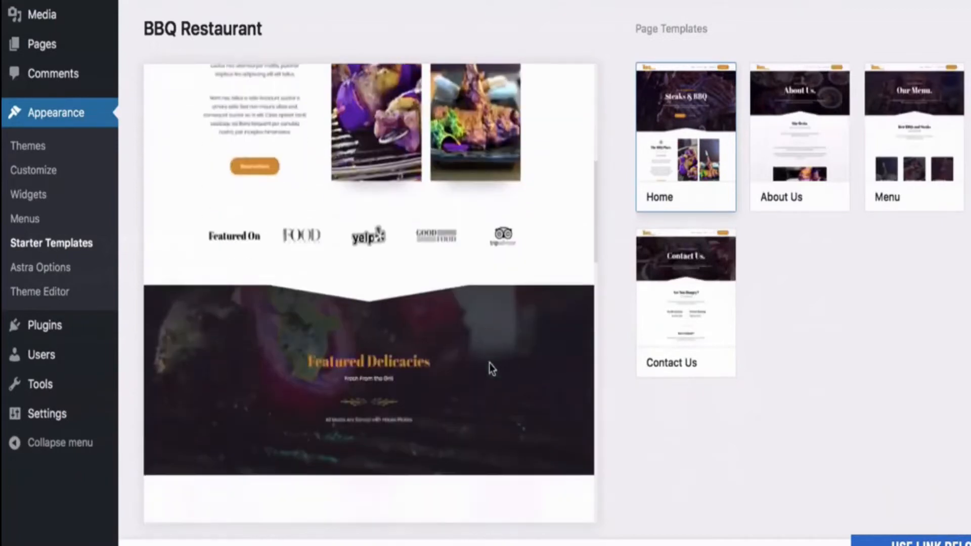
pyautogui.scroll(-14, 490, 364)
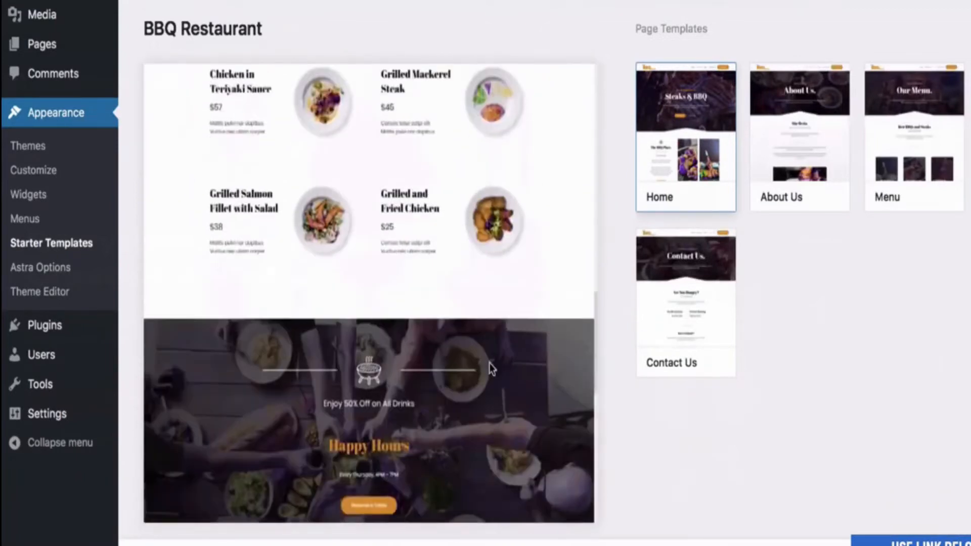
pyautogui.scroll(20, 488, 365)
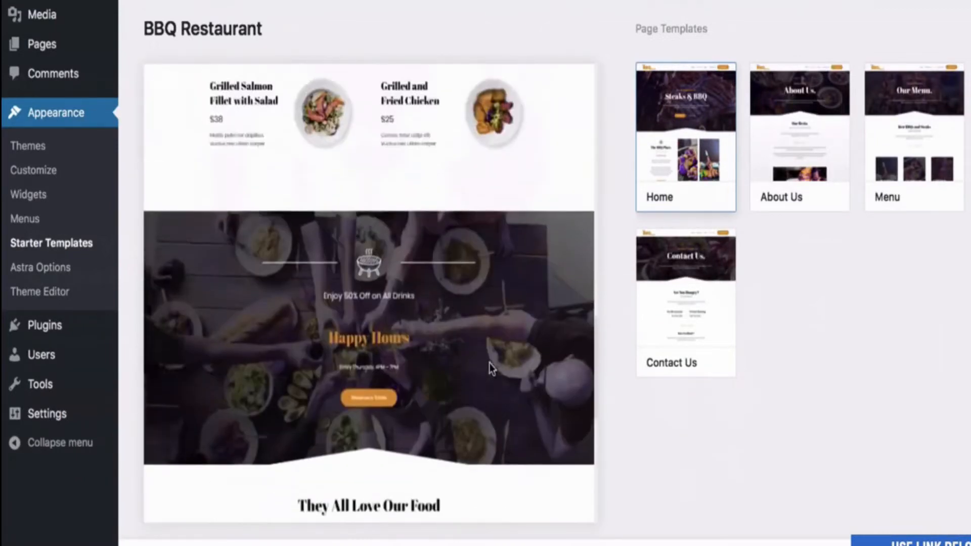
pyautogui.scroll(2, 490, 363)
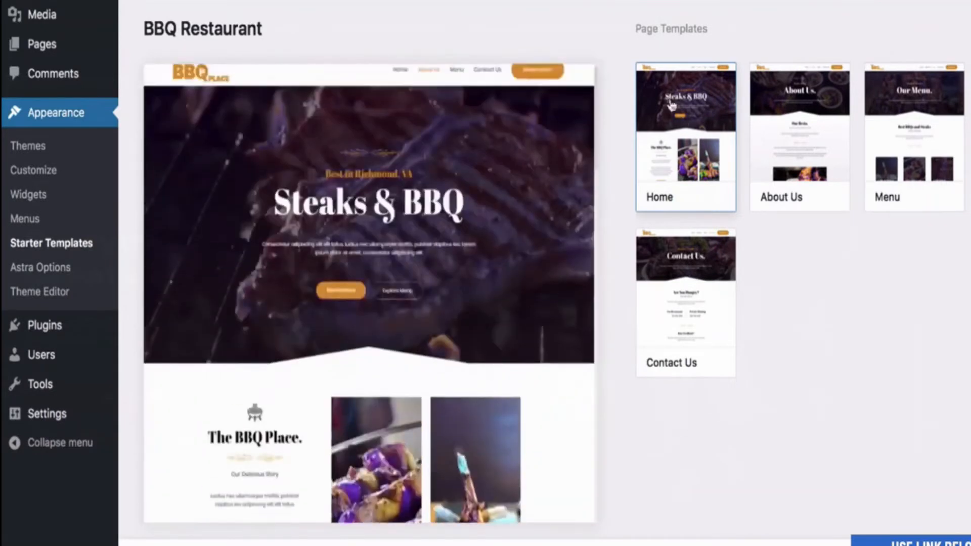
pyautogui.scroll(1, 451, 332)
pyautogui.scroll(-12, 427, 340)
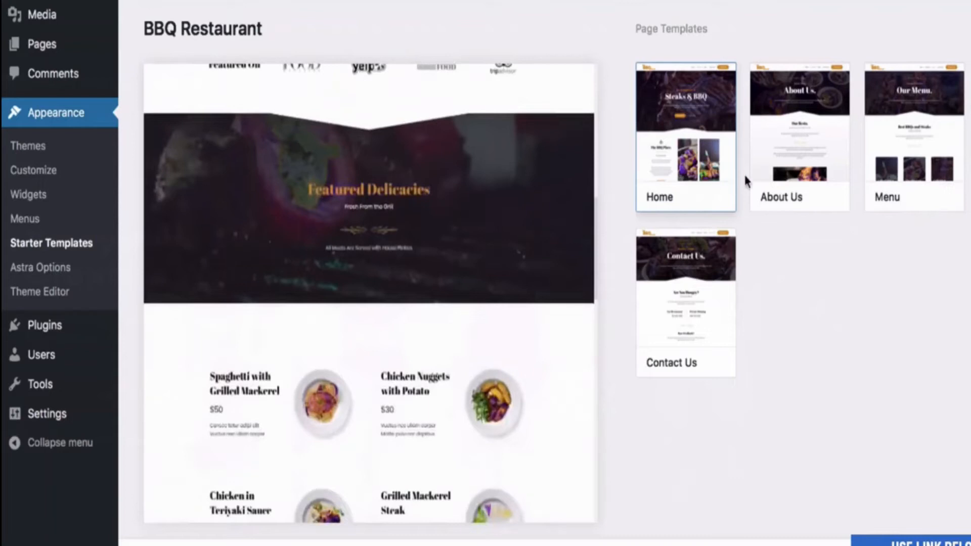
# Preview the About Us and Menu pages of the BBQ Restaurant template
pyautogui.click(791, 168)
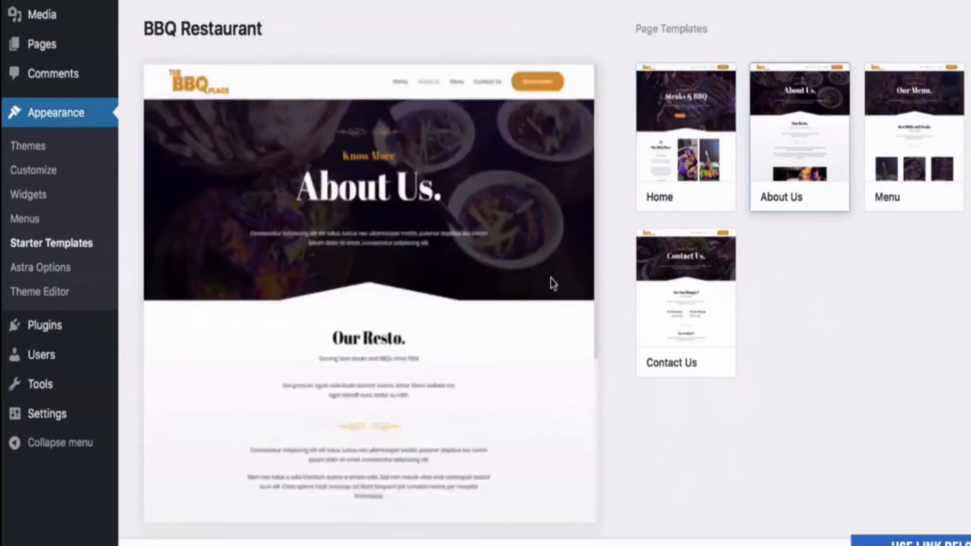
pyautogui.scroll(-10, 553, 284)
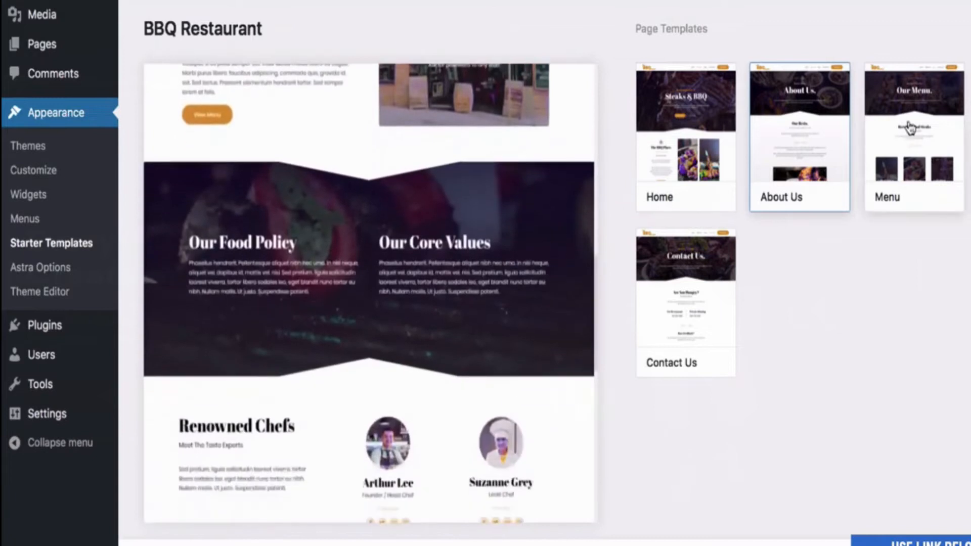
pyautogui.click(911, 131)
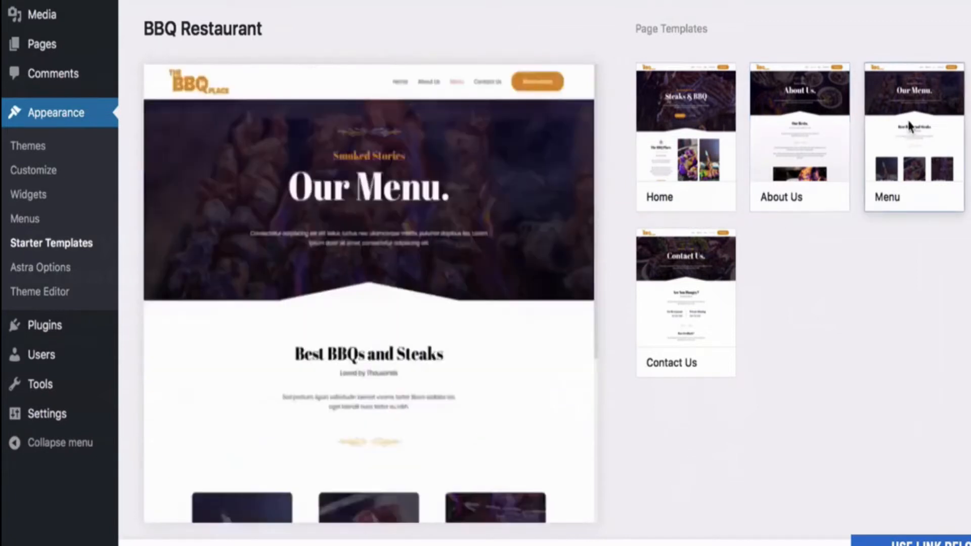
pyautogui.scroll(-3, 524, 281)
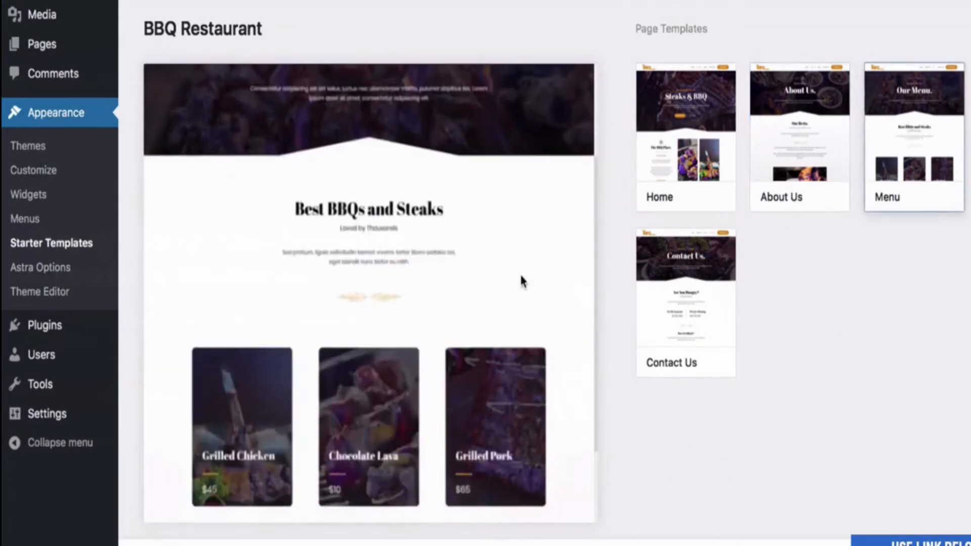
# Look through the rest of the Menu page and the Contact Us page of the BBQ Restaurant template
pyautogui.scroll(-4, 523, 281)
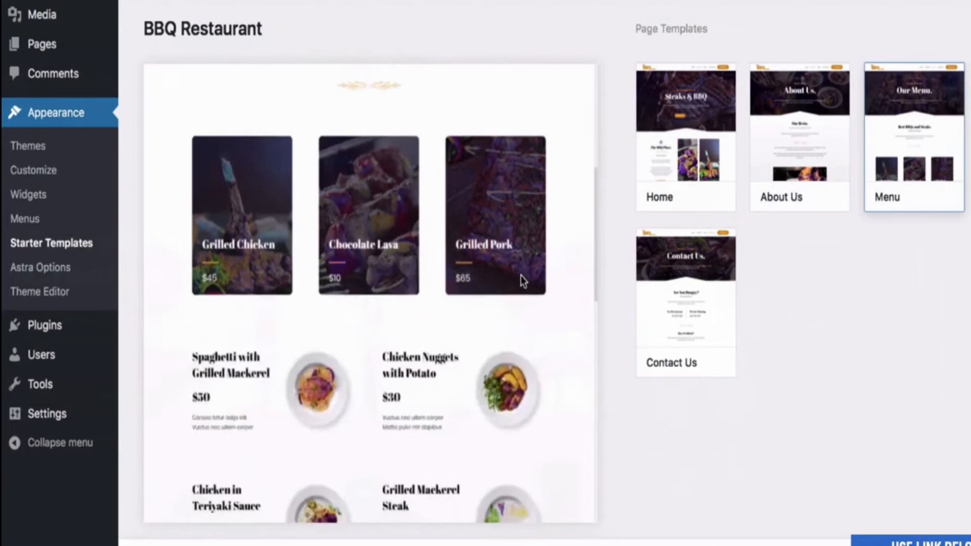
pyautogui.scroll(-8, 523, 278)
pyautogui.click(666, 251)
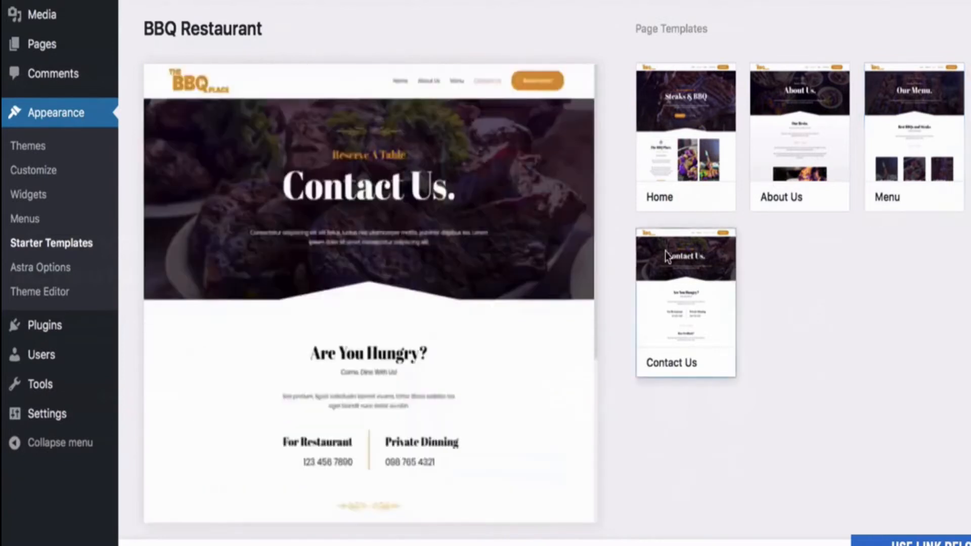
pyautogui.scroll(-8, 424, 323)
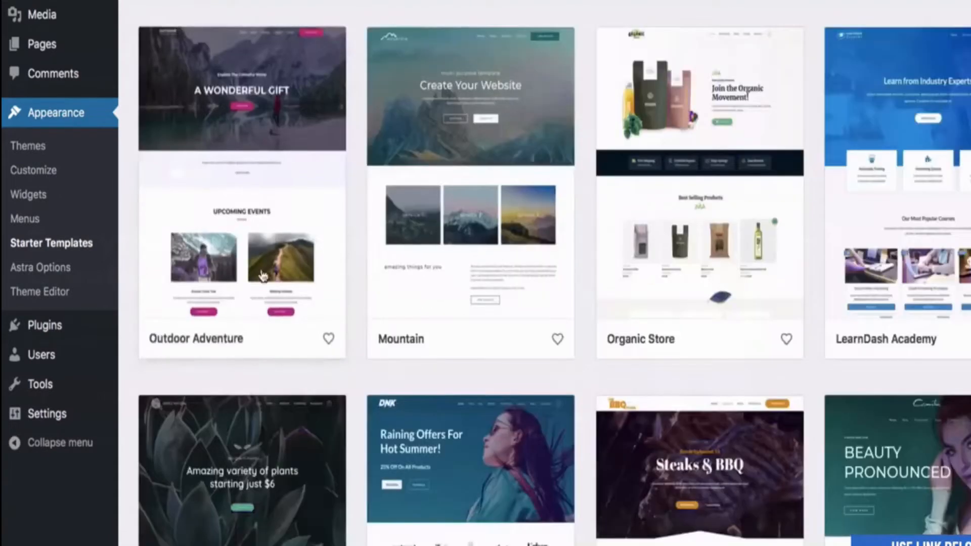
# Browse the template library, open the Animal Welfare template and preview its About Us page
pyautogui.scroll(-15, 309, 372)
pyautogui.scroll(-3, 308, 373)
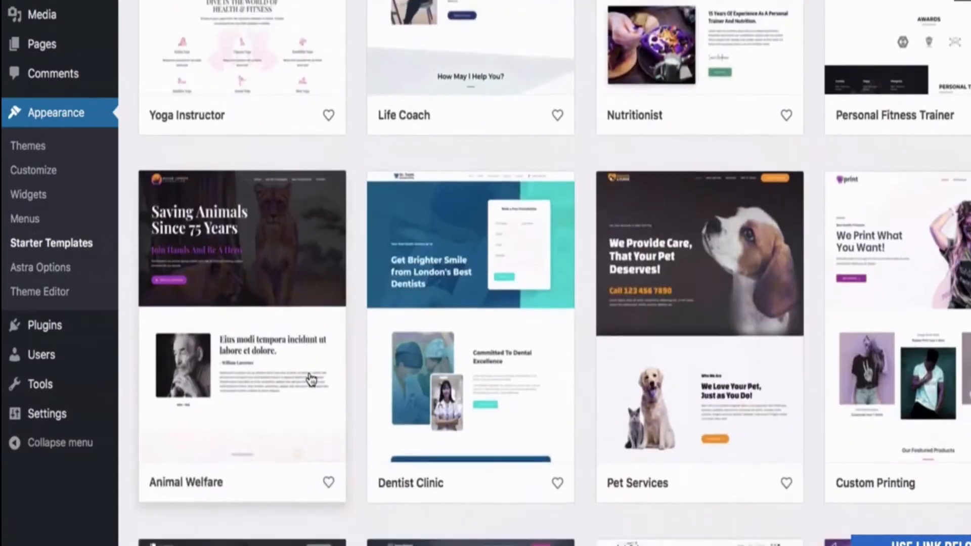
pyautogui.click(278, 316)
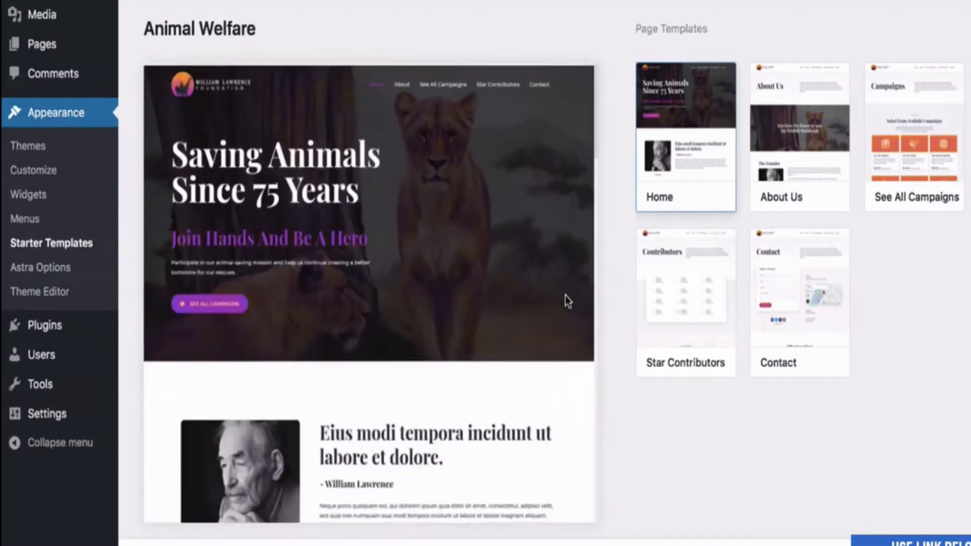
pyautogui.click(778, 131)
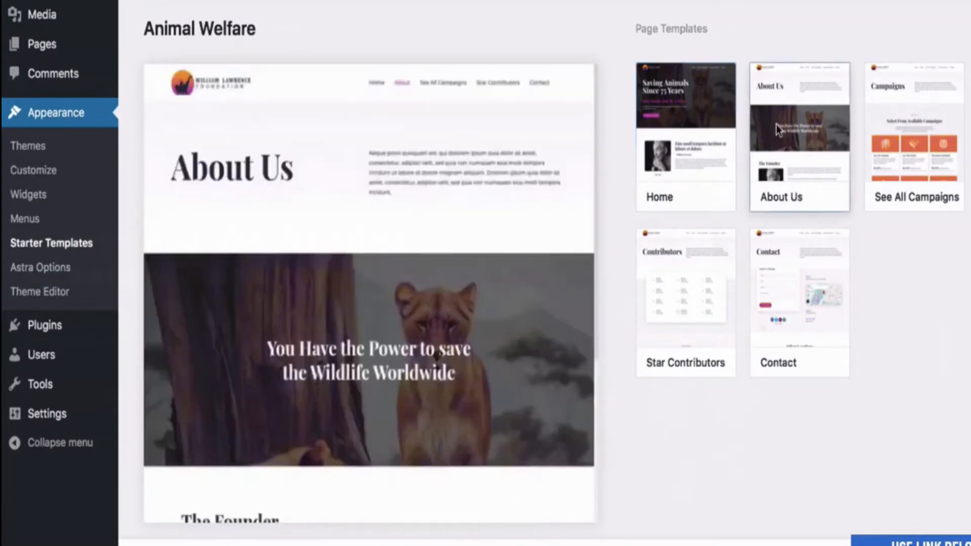
pyautogui.scroll(-5, 452, 276)
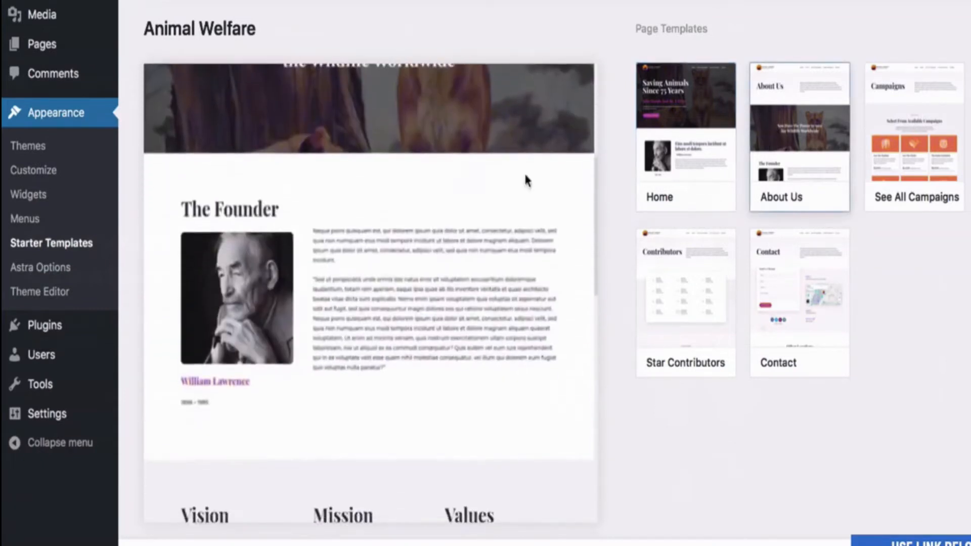
# Preview the See All Campaigns, Star Contributors and Contact pages of the Animal Welfare template
pyautogui.click(923, 111)
pyautogui.scroll(-5, 502, 303)
pyautogui.click(670, 303)
pyautogui.click(769, 321)
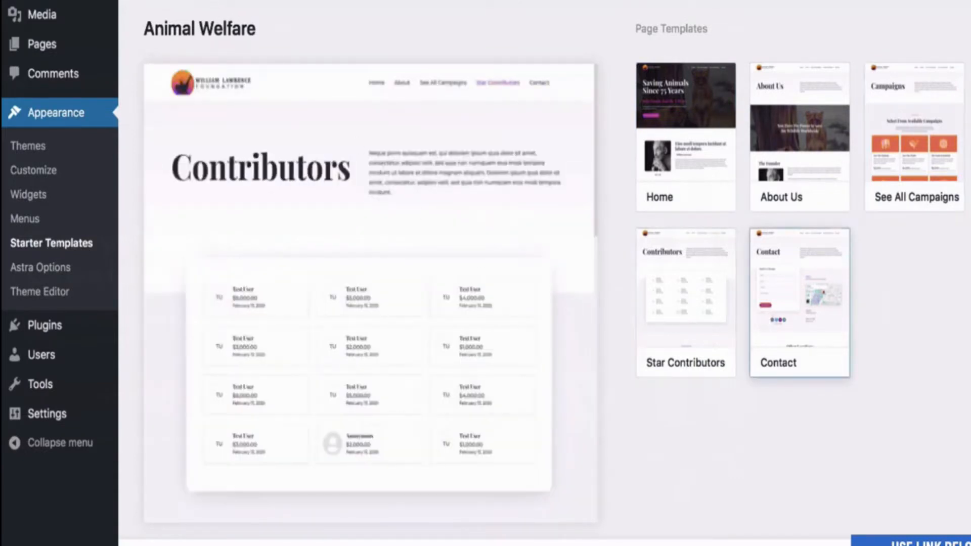
# Return to the template library and open the Sierra Industry template
pyautogui.click(212, 1)
pyautogui.scroll(-1, 364, 317)
pyautogui.scroll(1, 364, 317)
pyautogui.scroll(-20, 364, 322)
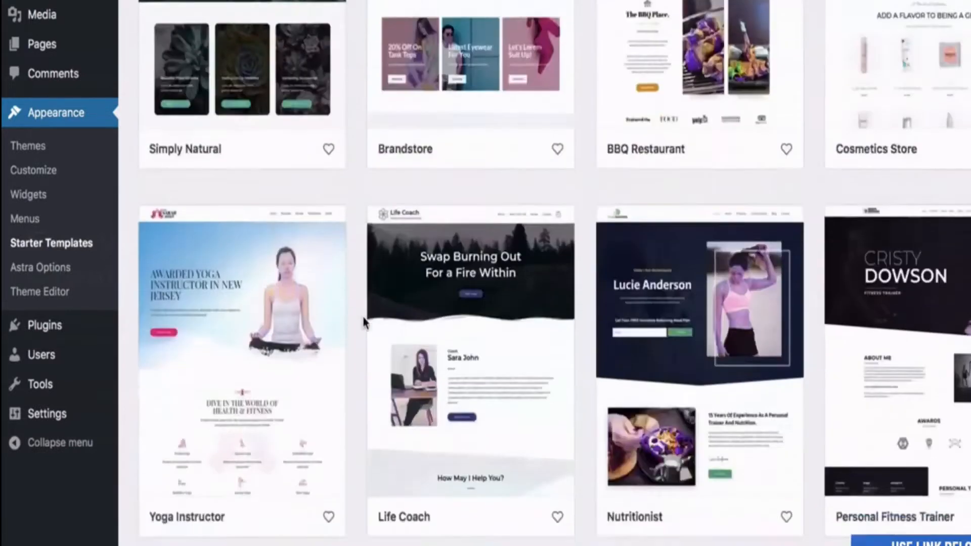
pyautogui.scroll(-20, 364, 322)
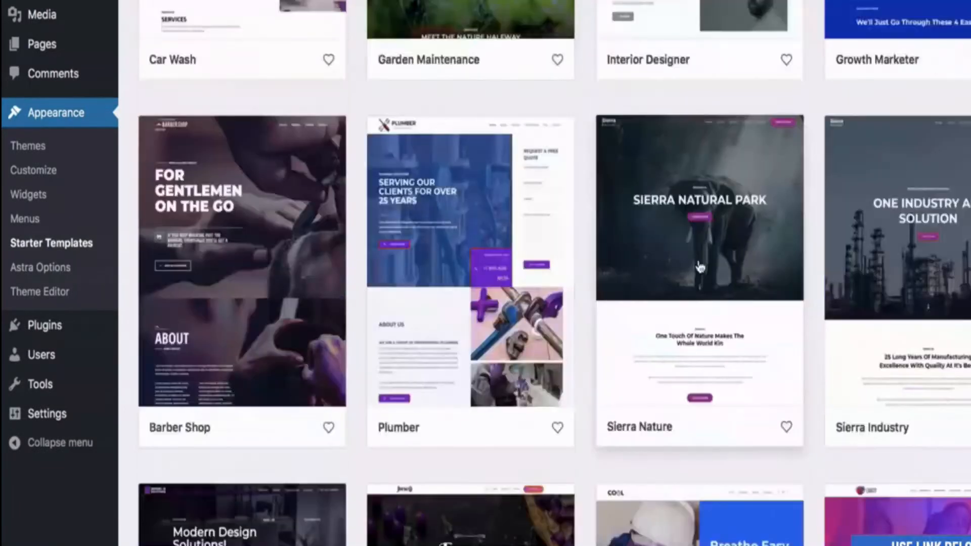
pyautogui.click(925, 253)
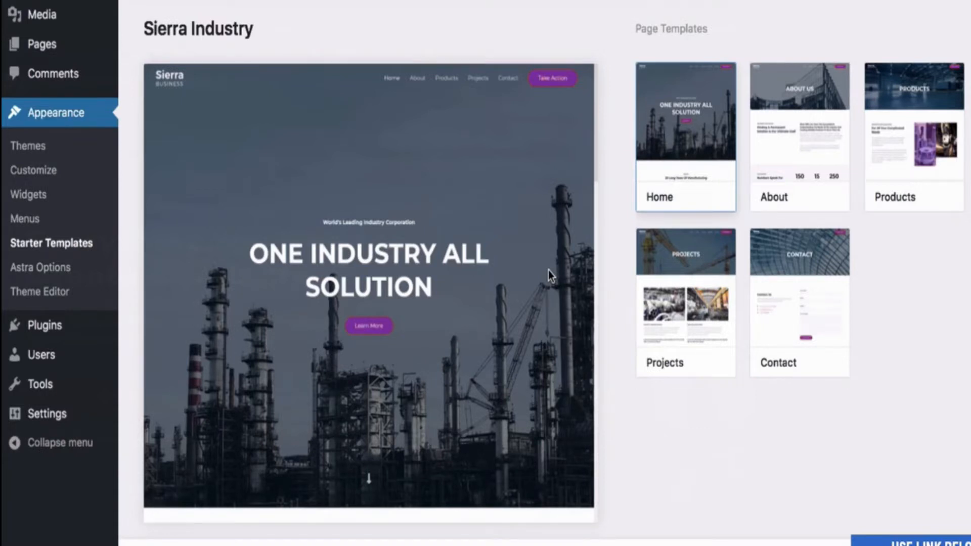
# Examine the Home page preview of the Sierra Industry template down to its footer
pyautogui.scroll(-10, 548, 273)
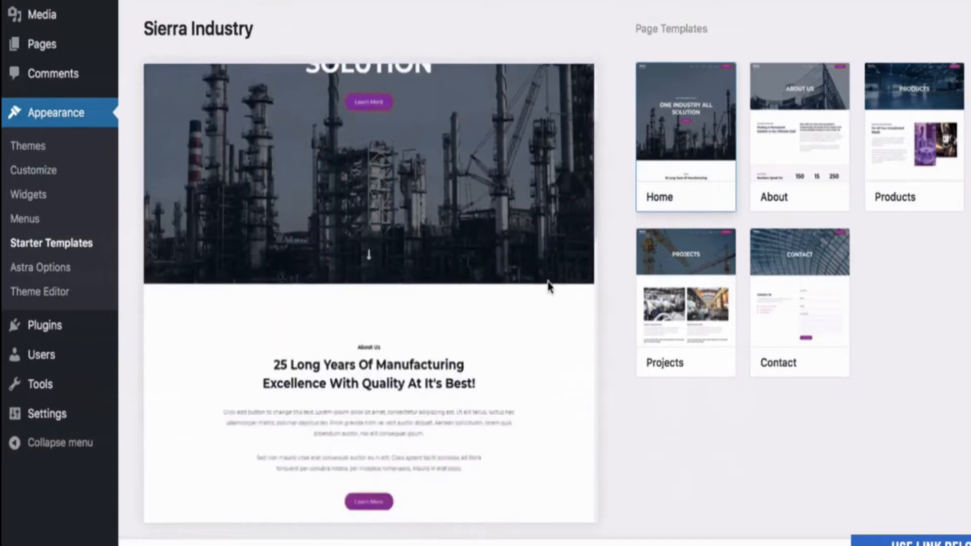
pyautogui.scroll(-3, 548, 282)
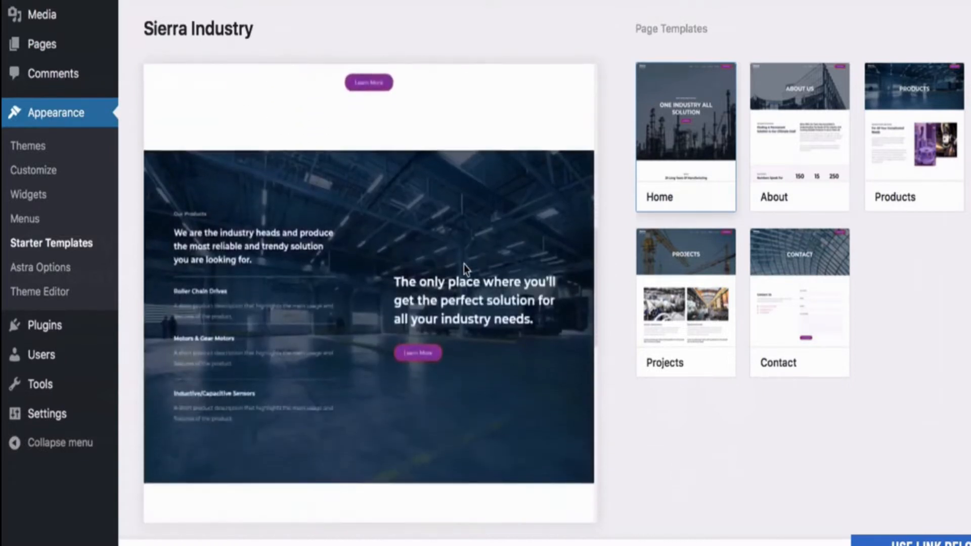
pyautogui.scroll(-10, 358, 370)
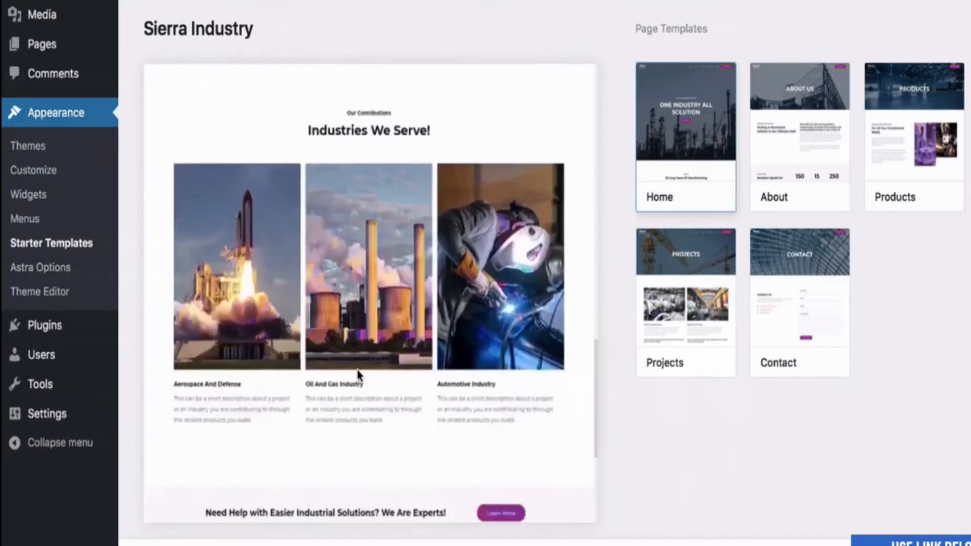
pyautogui.scroll(-5, 430, 377)
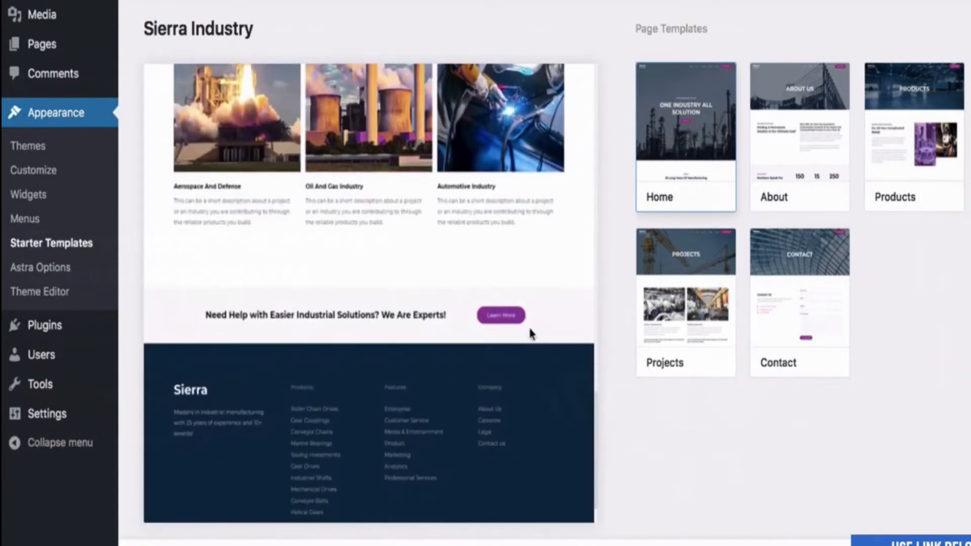
# Preview the About and Products pages of the Sierra Industry template
pyautogui.click(800, 150)
pyautogui.scroll(-3, 511, 244)
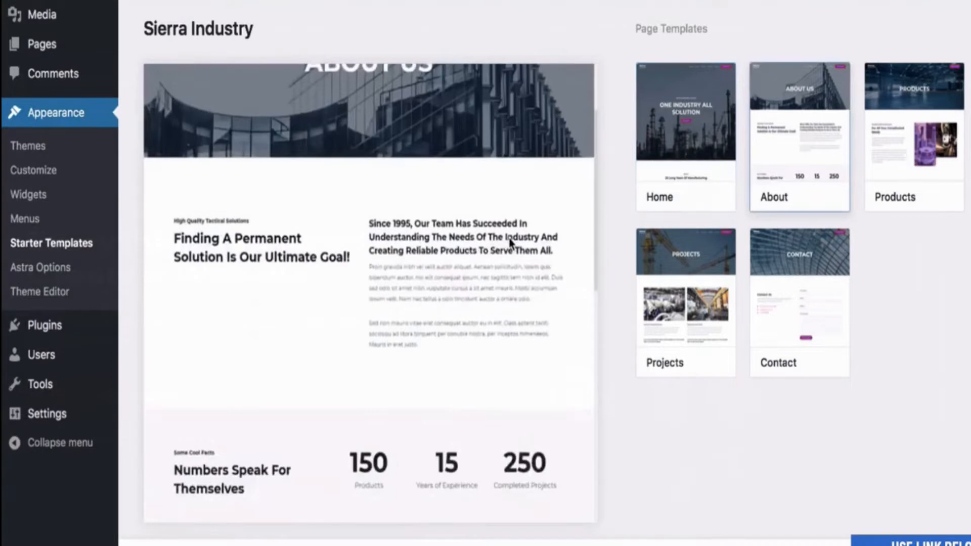
pyautogui.click(892, 154)
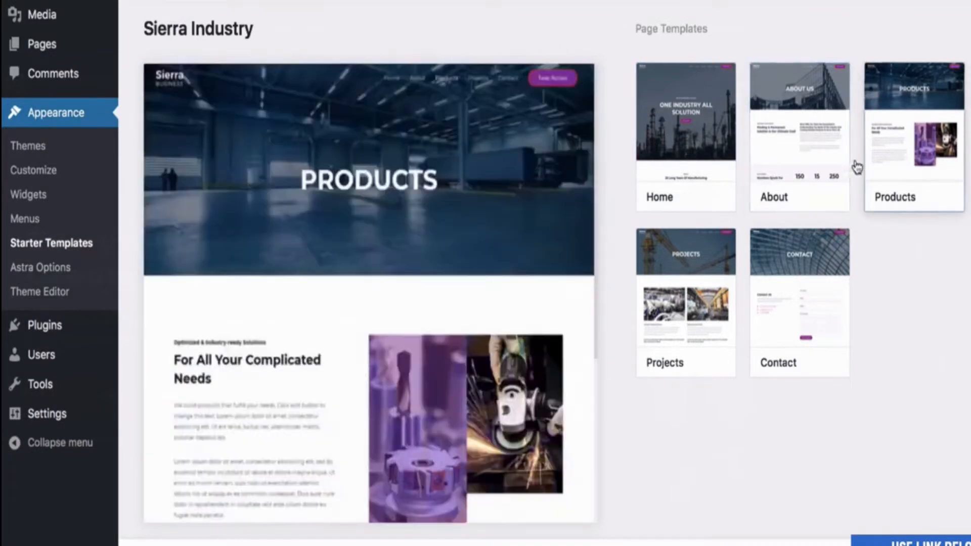
pyautogui.scroll(-2, 537, 192)
pyautogui.scroll(-5, 537, 192)
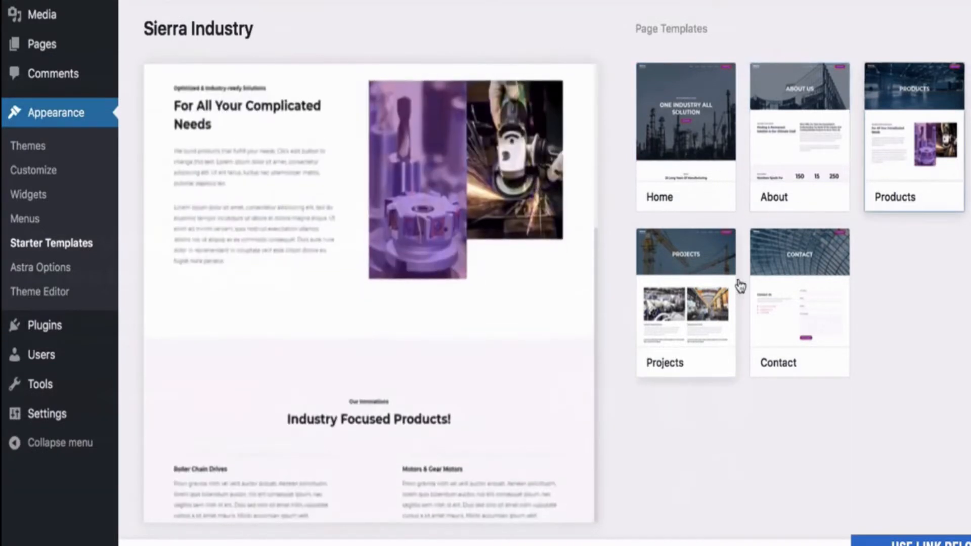
# Preview the Projects and Contact pages of the Sierra Industry template
pyautogui.click(714, 293)
pyautogui.scroll(-5, 493, 402)
pyautogui.click(779, 329)
pyautogui.scroll(-1, 521, 400)
pyautogui.scroll(1, 521, 400)
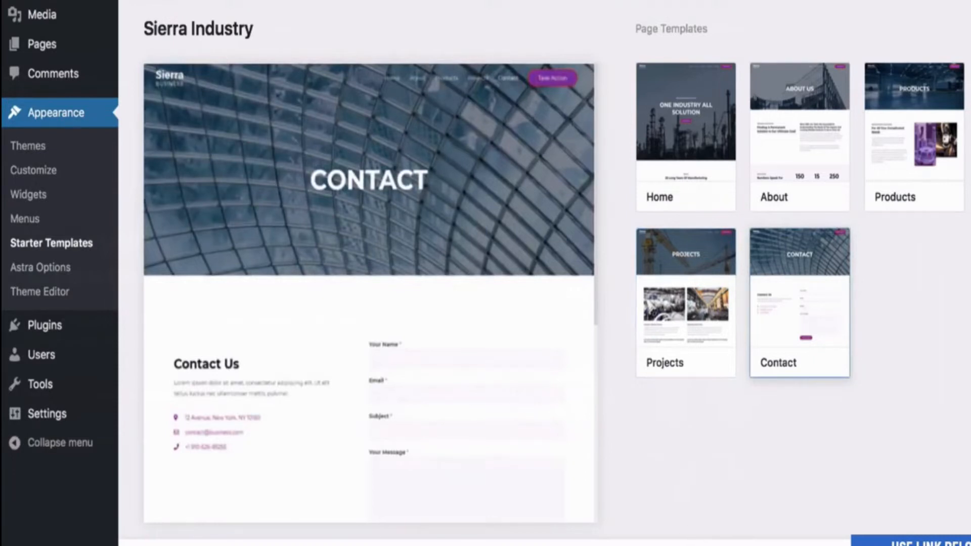
# Import the complete Sierra Industry website template into the WordPress site
pyautogui.click(759, 545)
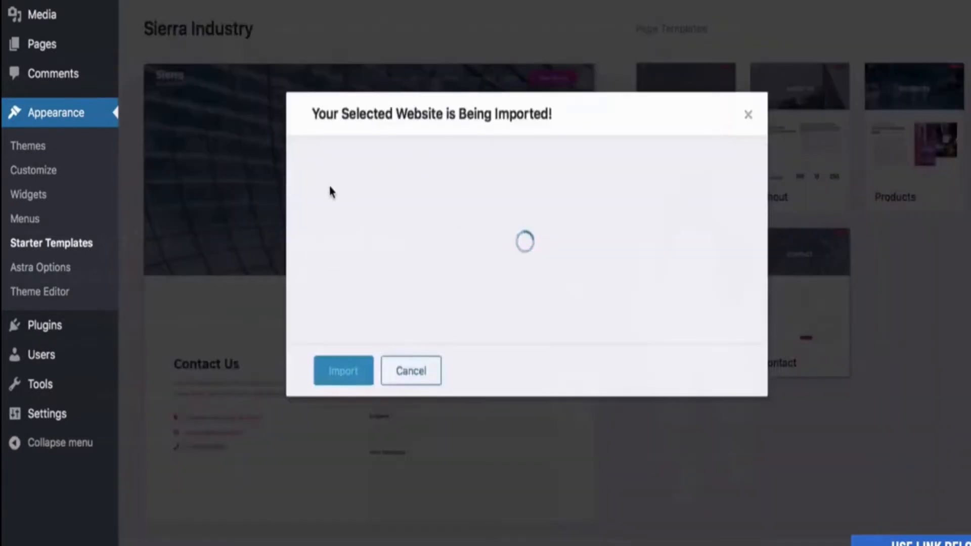
pyautogui.click(320, 173)
pyautogui.click(342, 373)
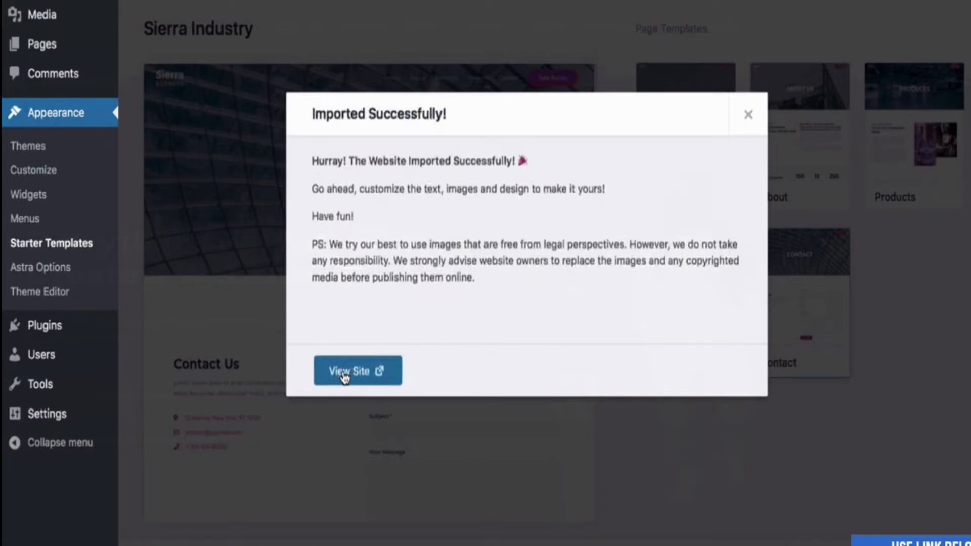
# Open the imported website and look over its home page, from the hero banner to the About Us section
pyautogui.click(349, 372)
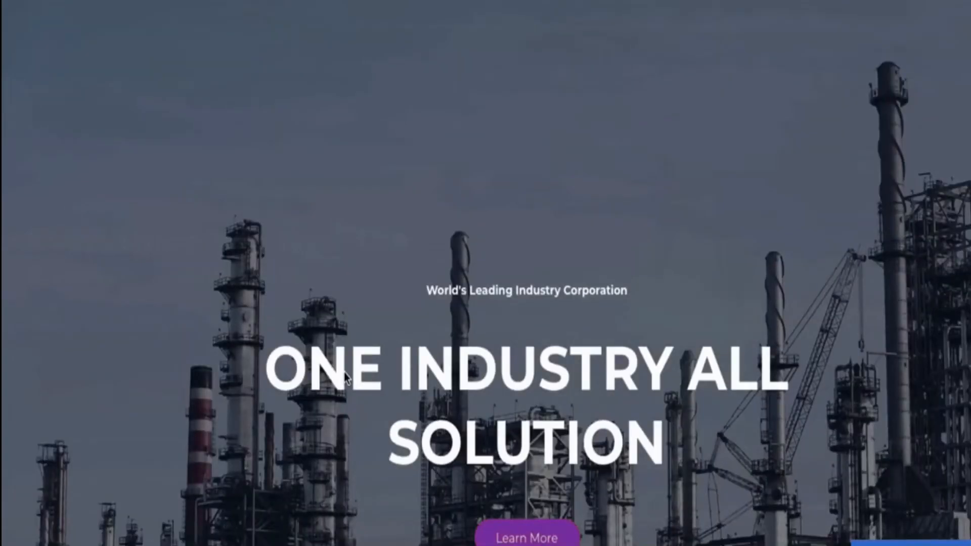
pyautogui.scroll(-10, 587, 227)
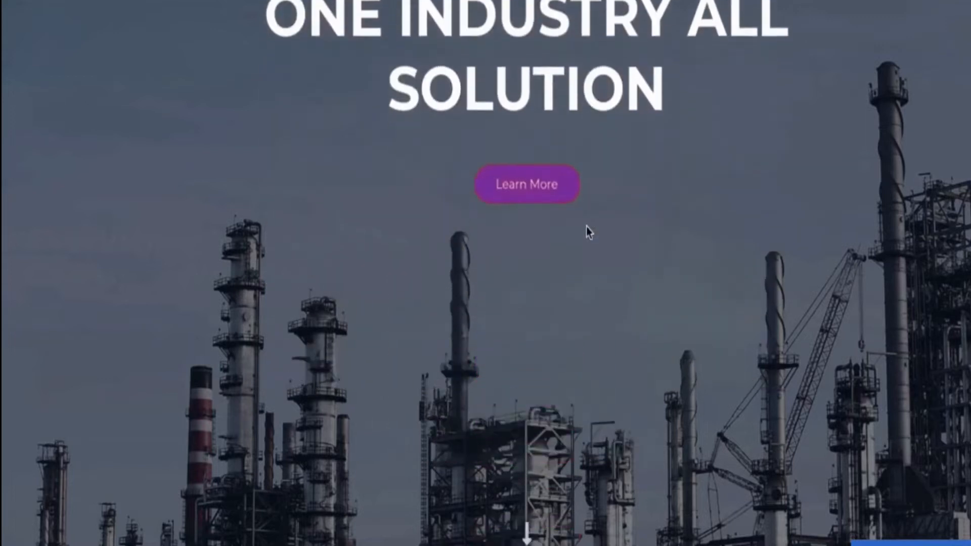
pyautogui.scroll(10, 587, 227)
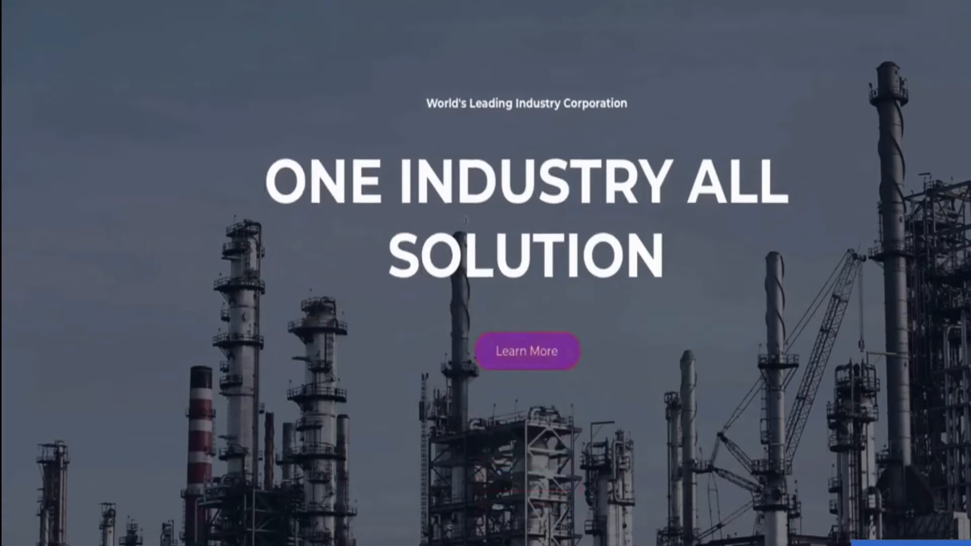
pyautogui.scroll(-10, 553, 296)
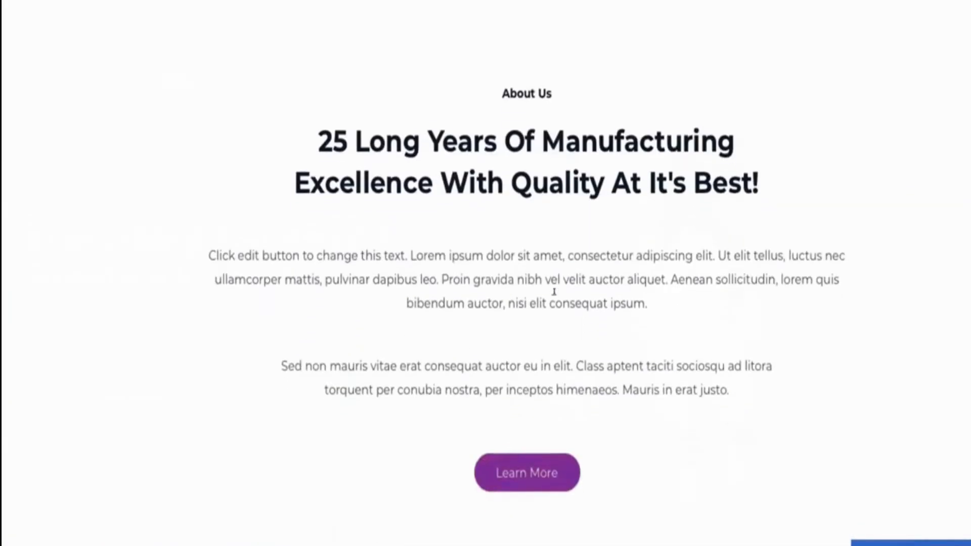
pyautogui.scroll(-7, 555, 292)
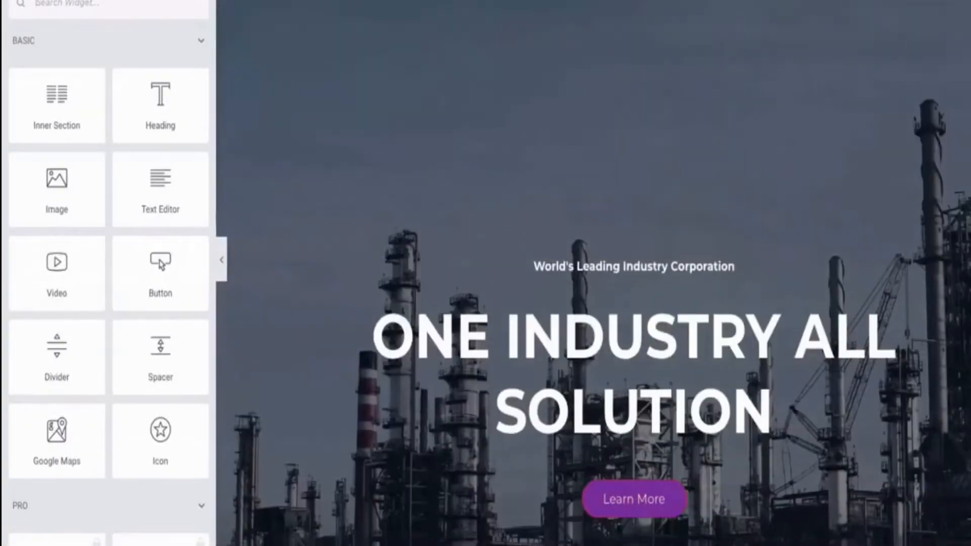
# Collapse the Elementor widget panel to view the page at full width and expand it again
pyautogui.click(223, 267)
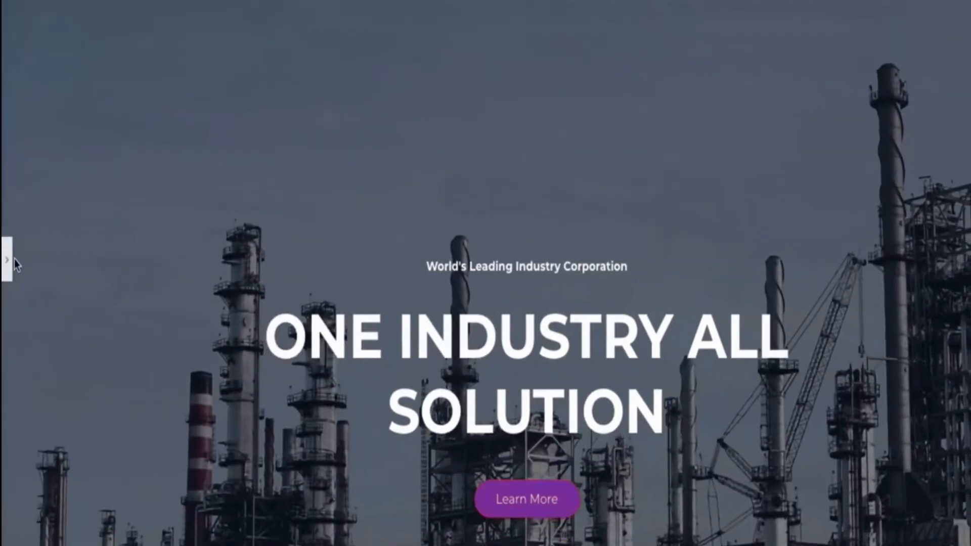
pyautogui.click(6, 261)
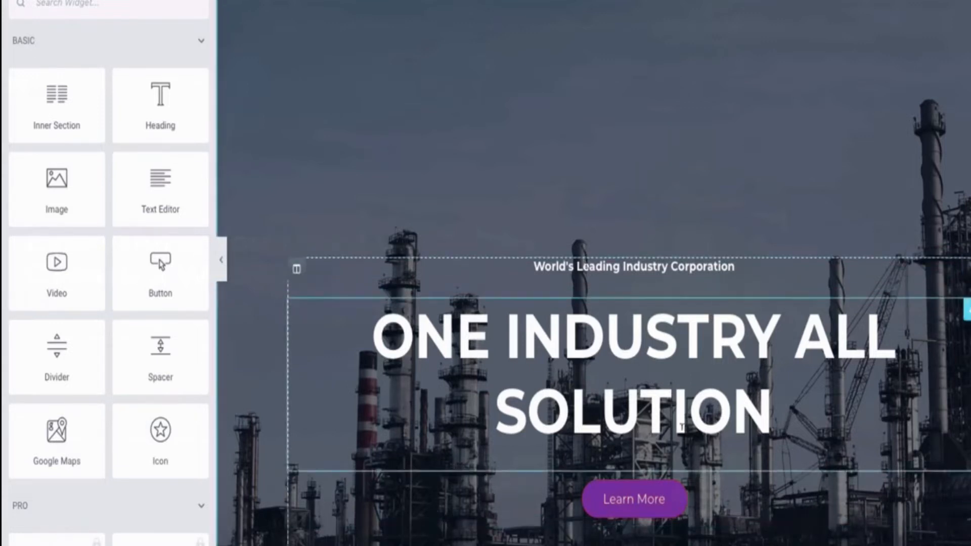
# Replace the main heading "One Industry All Solution" in the hero banner with "BARBER BROTHERS"
pyautogui.click(769, 412)
pyautogui.press('BackSpace')
pyautogui.press('BackSpace')
pyautogui.press('BackSpace')
pyautogui.press('BackSpace')
pyautogui.press('BackSpace')
pyautogui.press('BackSpace')
pyautogui.press('BackSpace')
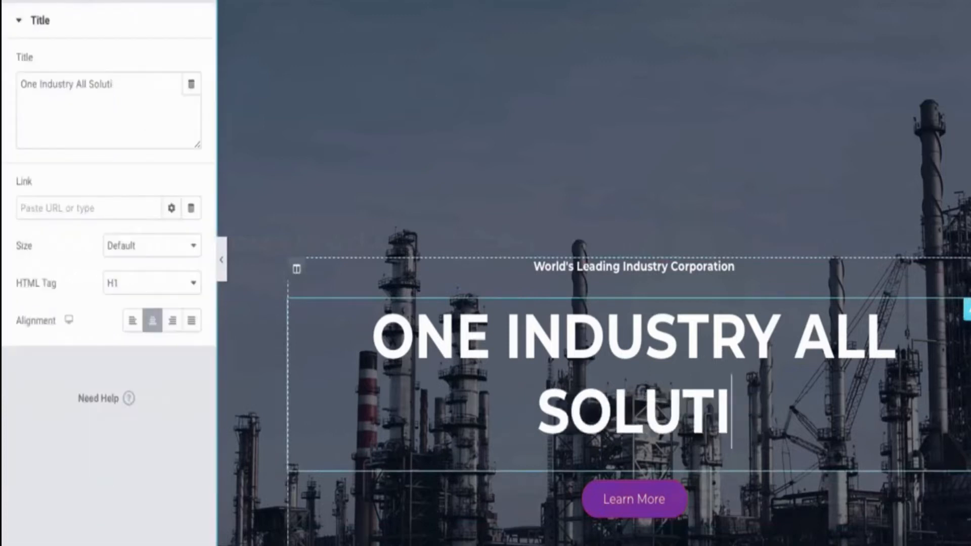
pyautogui.press('BackSpace')
pyautogui.press('BackSpace')
pyautogui.press('BackSpace')
pyautogui.press('BackSpace')
pyautogui.press('BackSpace')
pyautogui.press('BackSpace')
pyautogui.press('BackSpace')
pyautogui.press('BackSpace')
pyautogui.press('BackSpace')
pyautogui.press('BackSpace')
pyautogui.press('BackSpace')
pyautogui.press('BackSpace')
pyautogui.press('BackSpace')
pyautogui.press('BackSpace')
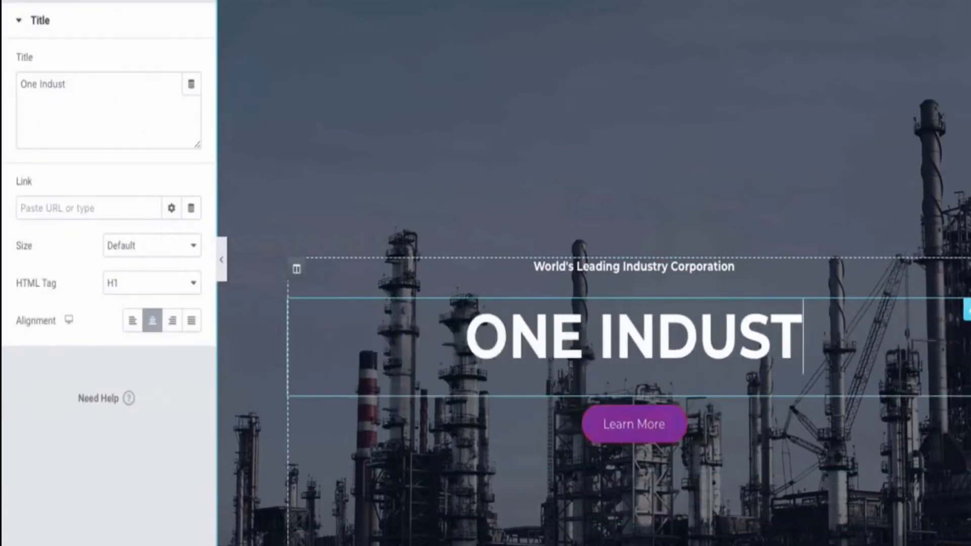
pyautogui.press('BackSpace')
pyautogui.press('BackSpace')
pyautogui.press('BackSpace')
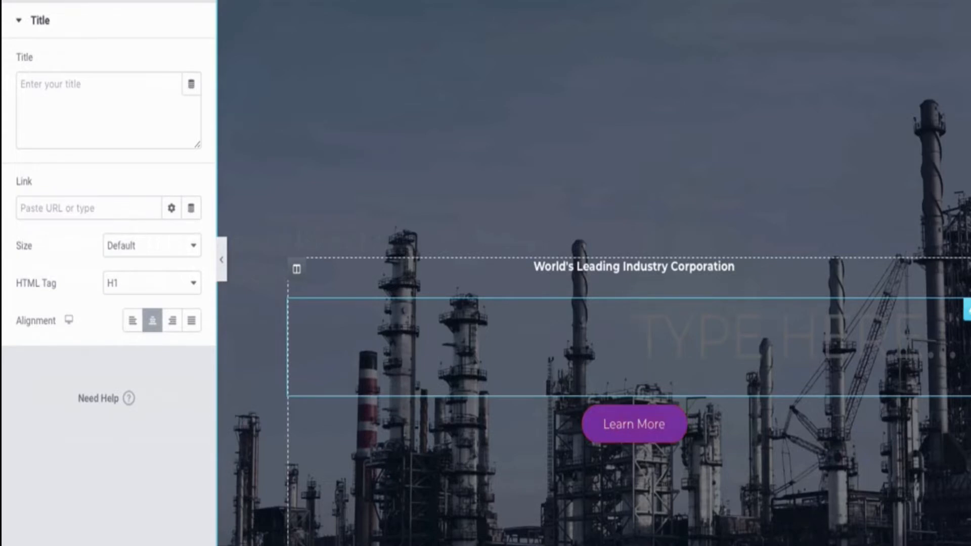
pyautogui.write('BA')
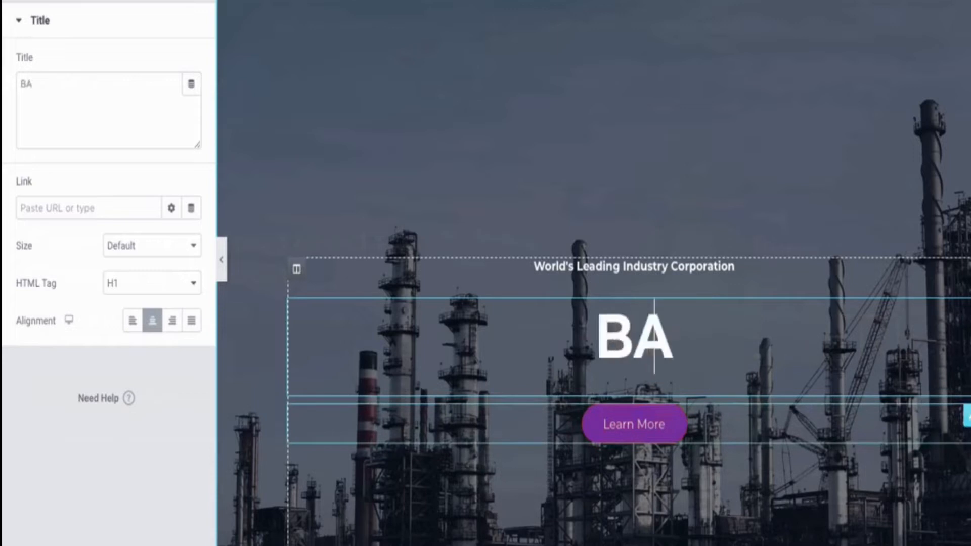
pyautogui.write('RBER BROTHERS')
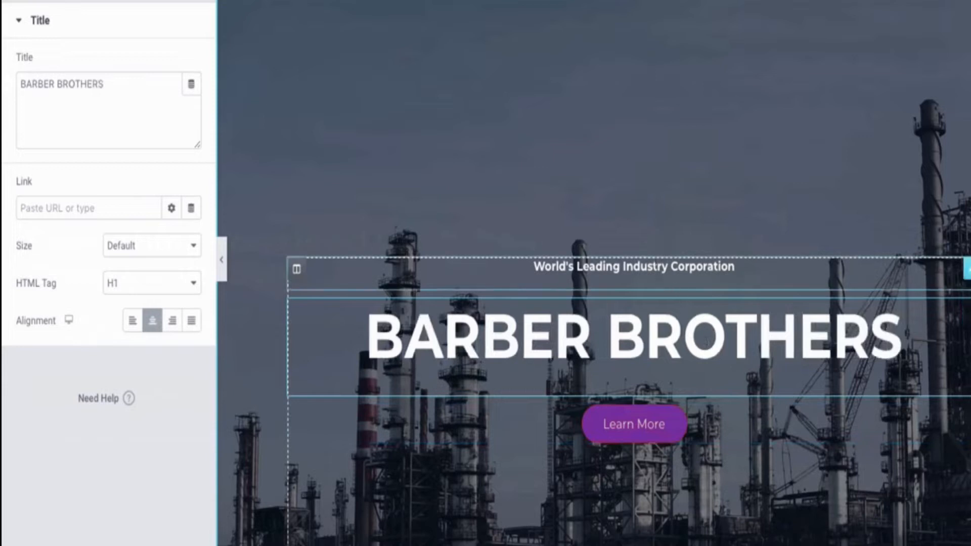
# Replace the tagline "World's Leading Industry Corporation" above the main heading with "Welcome to"
pyautogui.tripleClick(656, 265)
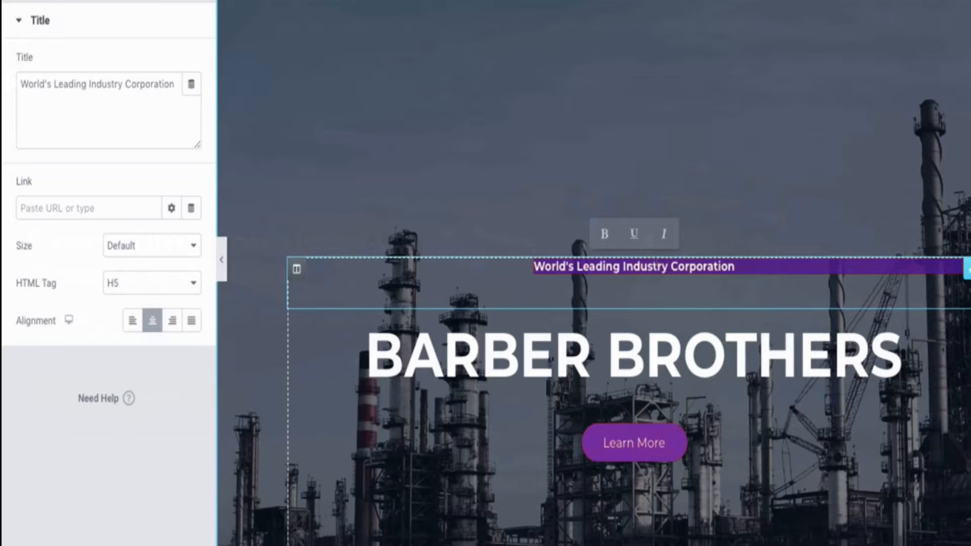
pyautogui.press('BackSpace')
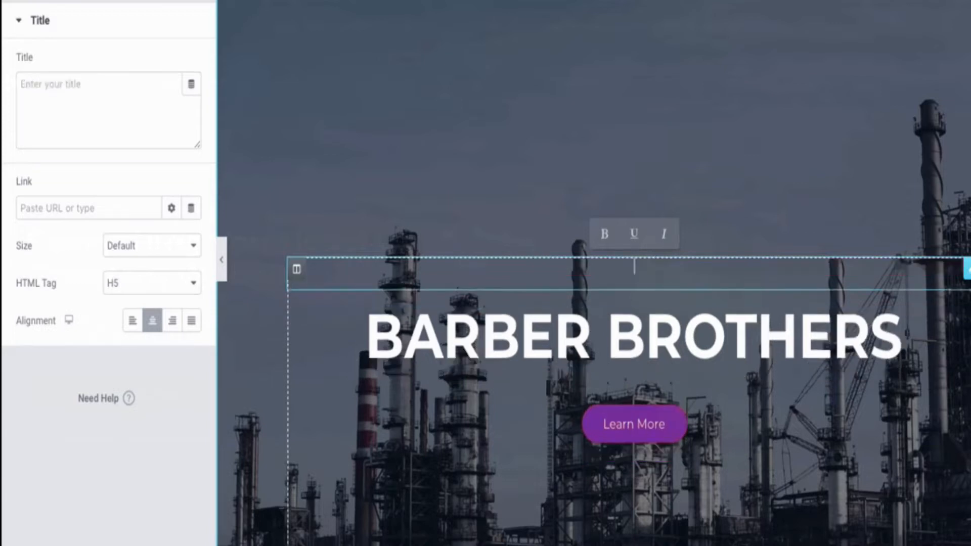
pyautogui.write('Welcome to')
pyautogui.press('BackSpace')
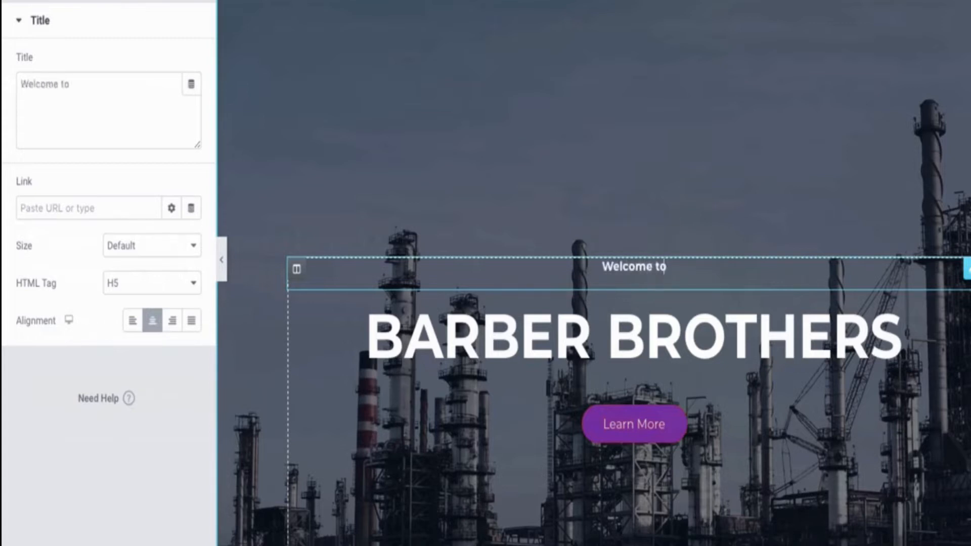
# Change the text of the hero banner's "Learn More" button to "See Our Packages"
pyautogui.click(642, 436)
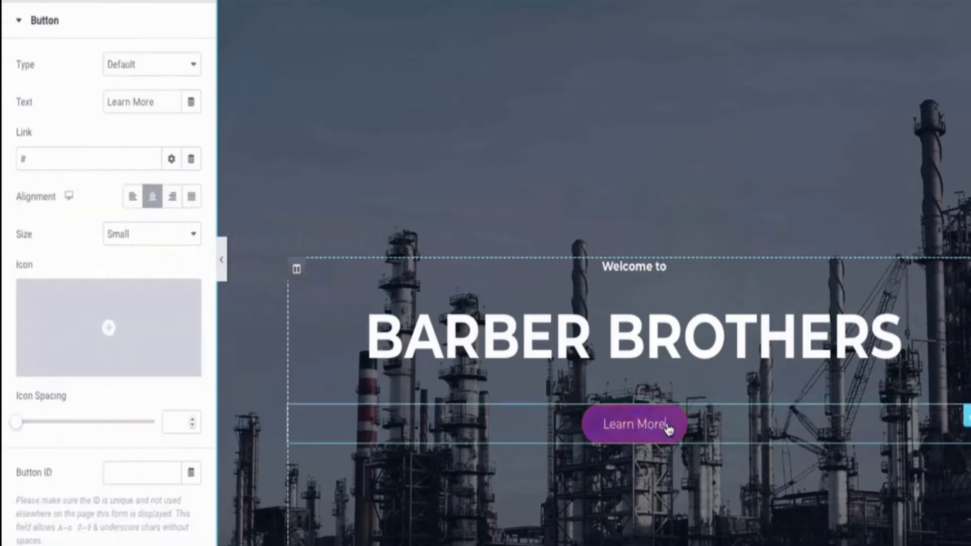
pyautogui.press('BackSpace')
pyautogui.press('BackSpace')
pyautogui.press('BackSpace')
pyautogui.press('BackSpace')
pyautogui.press('BackSpace')
pyautogui.press('BackSpace')
pyautogui.press('BackSpace')
pyautogui.press('BackSpace')
pyautogui.press('BackSpace')
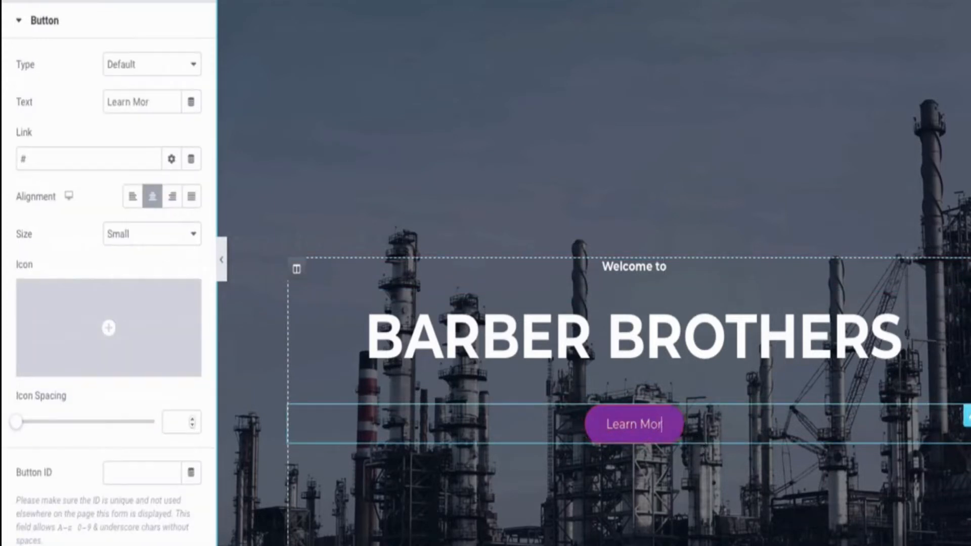
pyautogui.press('BackSpace')
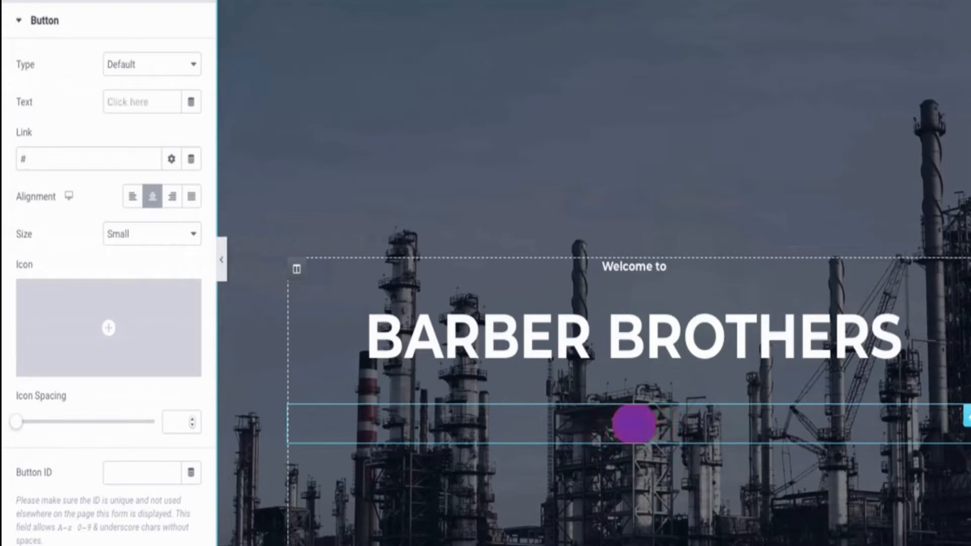
pyautogui.write('See')
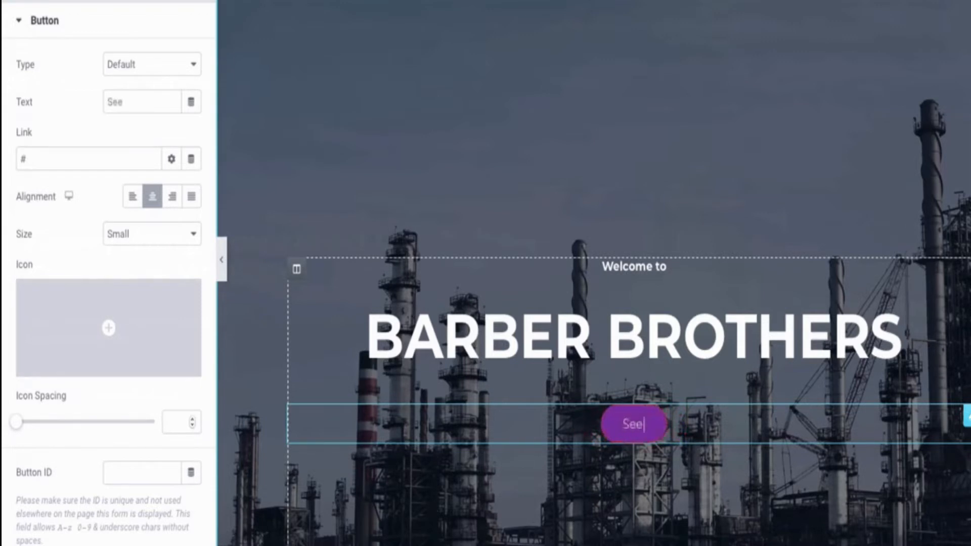
pyautogui.write(' Our Packages')
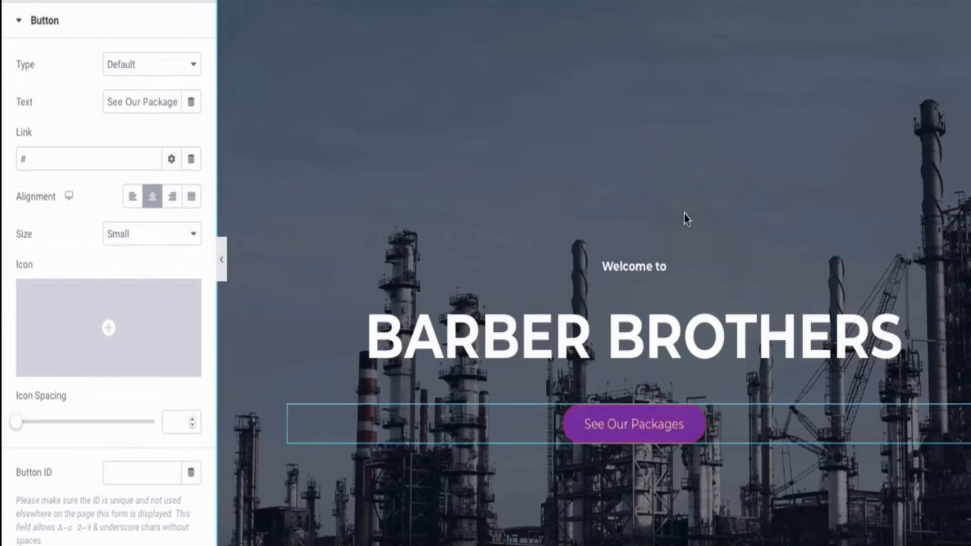
# Review the edited hero banner at full width with the Elementor panel collapsed, and expand the panel again
pyautogui.scroll(-2, 649, 267)
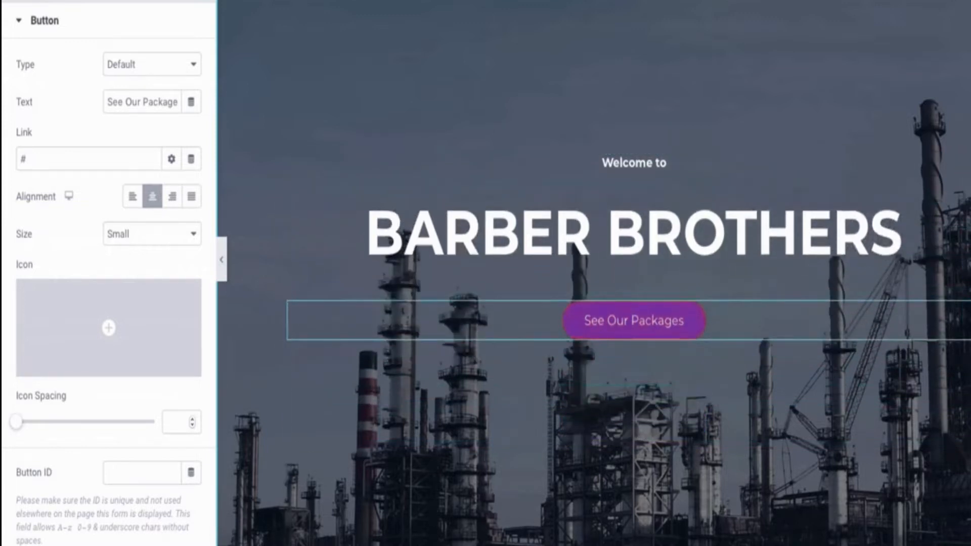
pyautogui.scroll(-1, 756, 471)
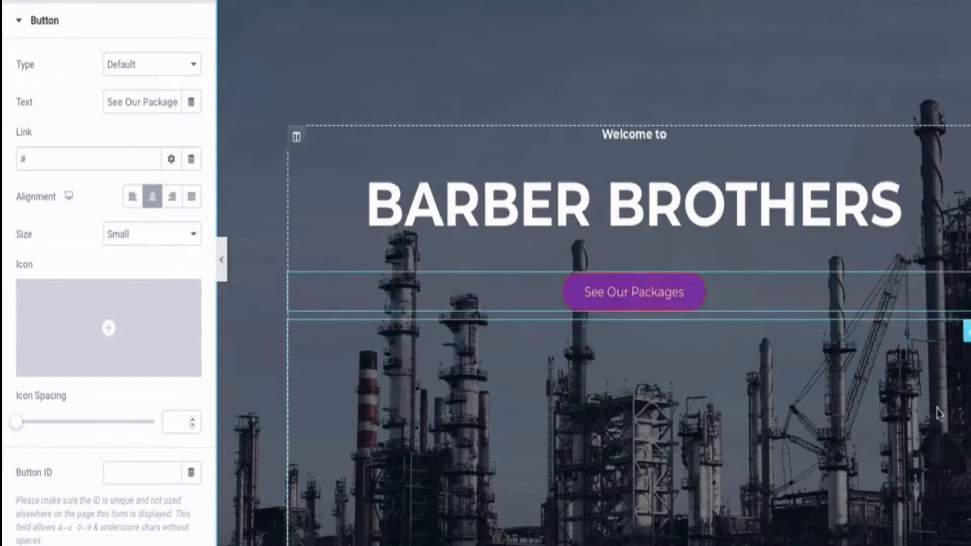
pyautogui.scroll(3, 902, 248)
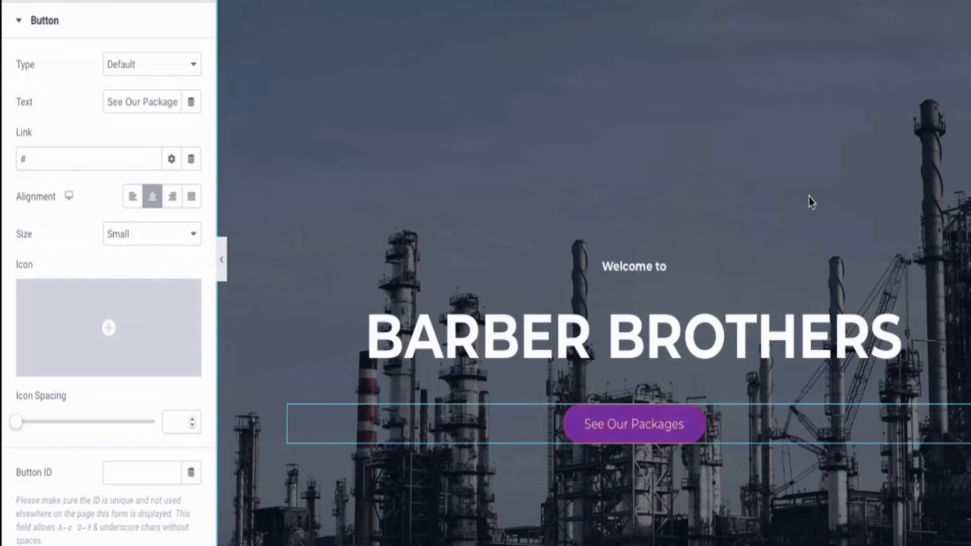
pyautogui.scroll(-3, 726, 109)
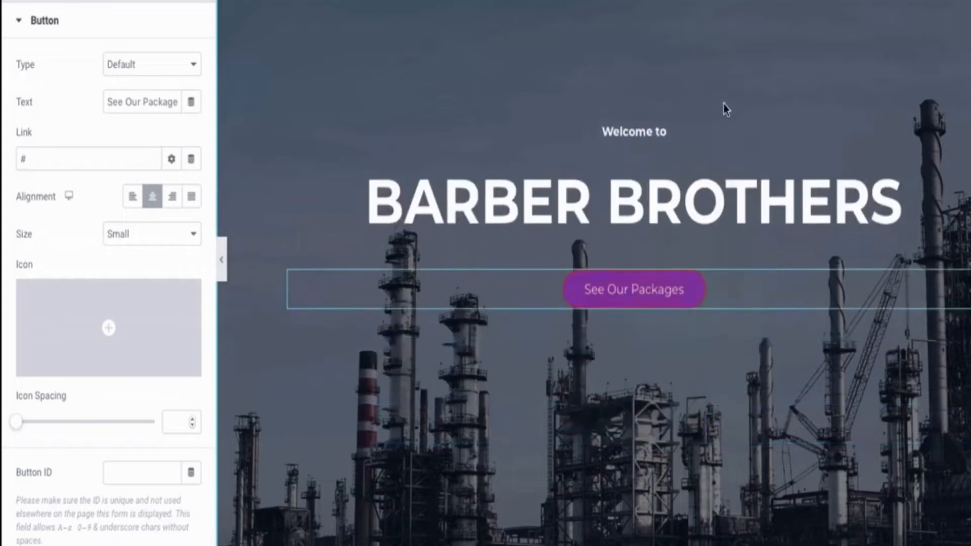
pyautogui.click(223, 264)
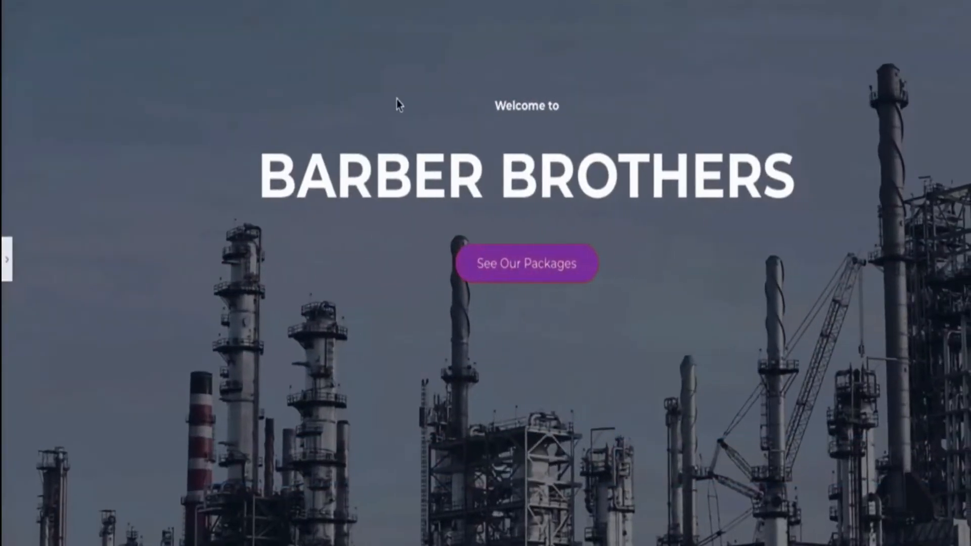
pyautogui.scroll(3, 411, 339)
pyautogui.scroll(1, 404, 215)
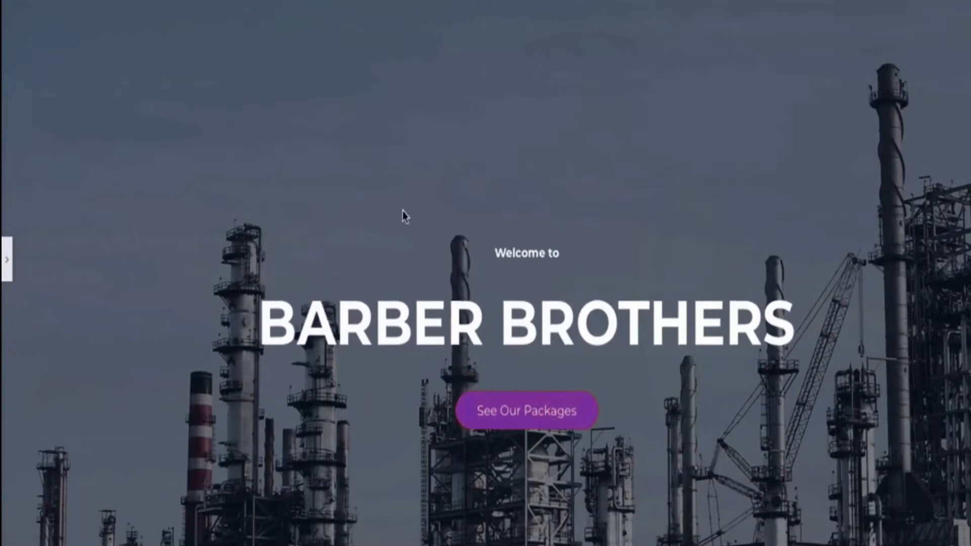
pyautogui.scroll(-1, 480, 195)
pyautogui.scroll(1, 479, 195)
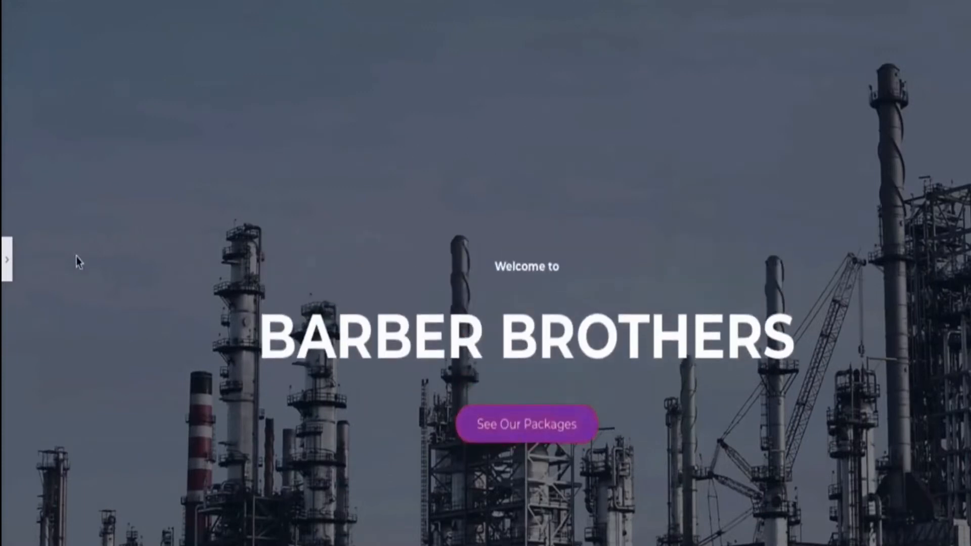
pyautogui.click(7, 261)
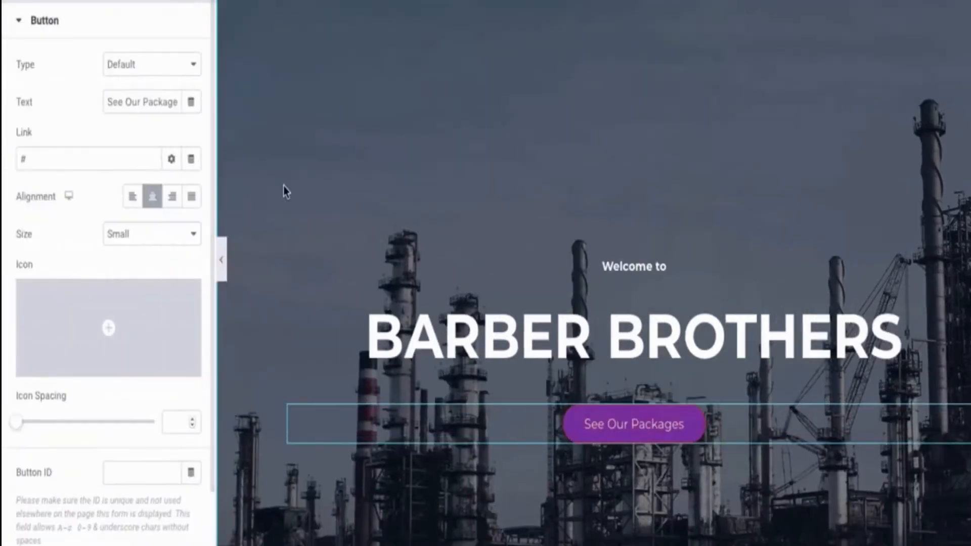
# Open the hero section's background style settings and bring up the media library for its background image
pyautogui.rightClick(368, 146)
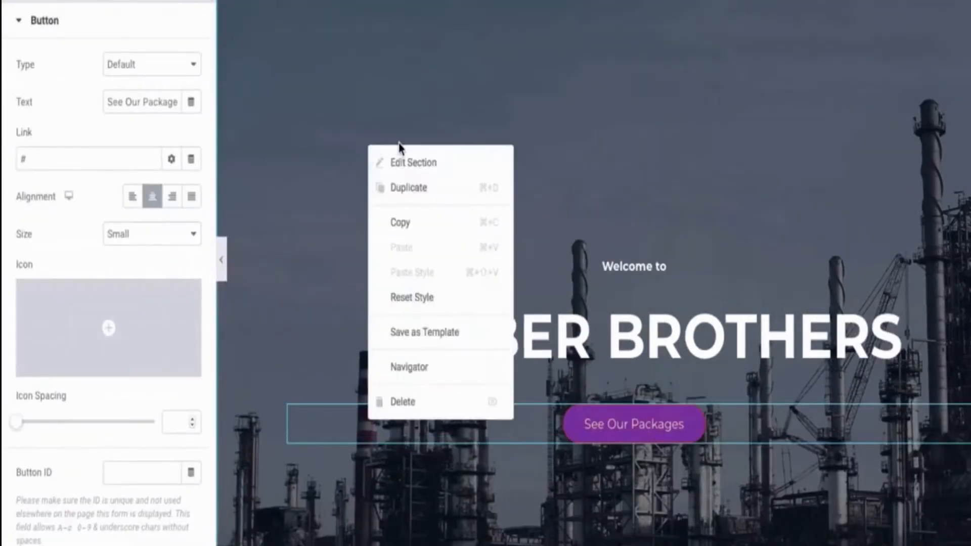
pyautogui.click(408, 172)
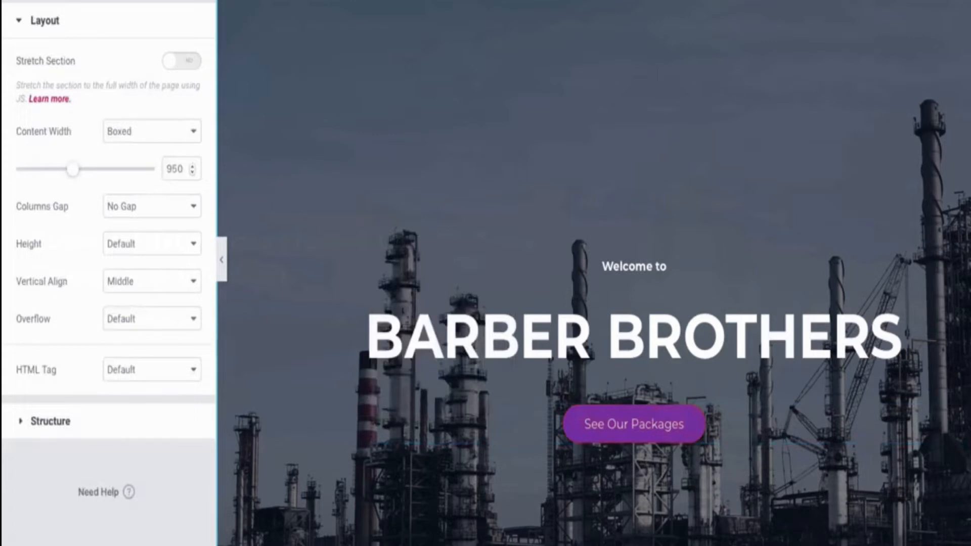
pyautogui.click(108, 1)
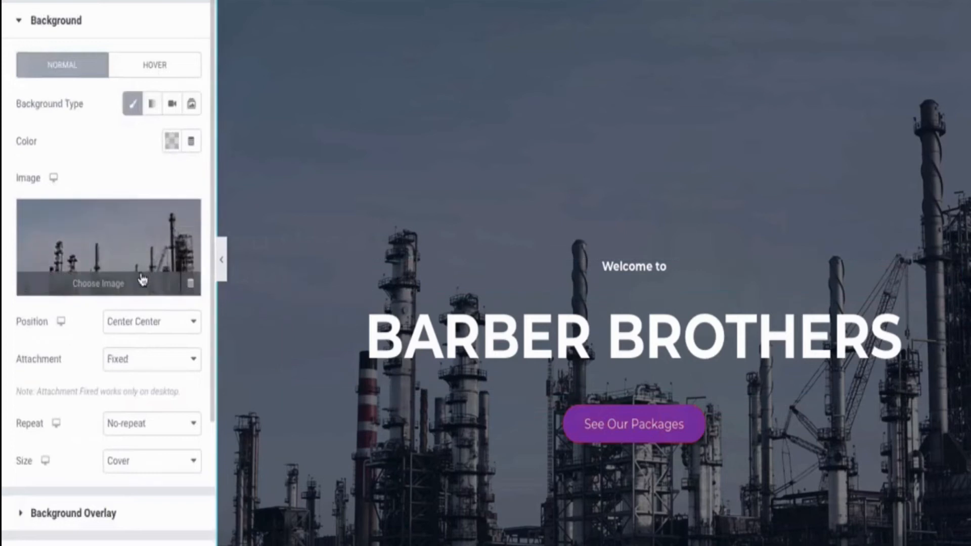
pyautogui.click(108, 291)
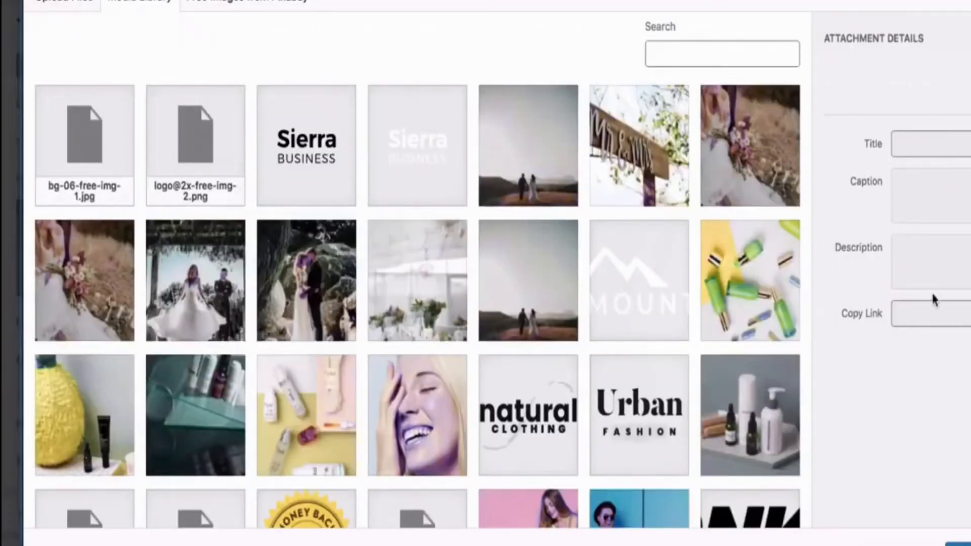
# Upload the dark barbershop interior photo from the Finder folder and set it as the hero section's background image
pyautogui.moveTo(970, 241); pyautogui.dragTo(798, 241)
pyautogui.click(882, 226)
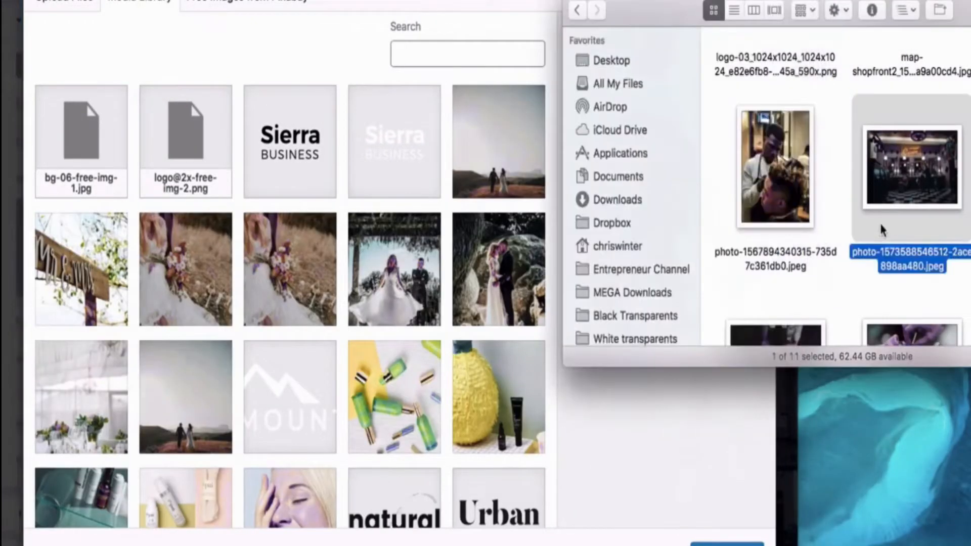
pyautogui.scroll(5, 879, 178)
pyautogui.scroll(3, 880, 184)
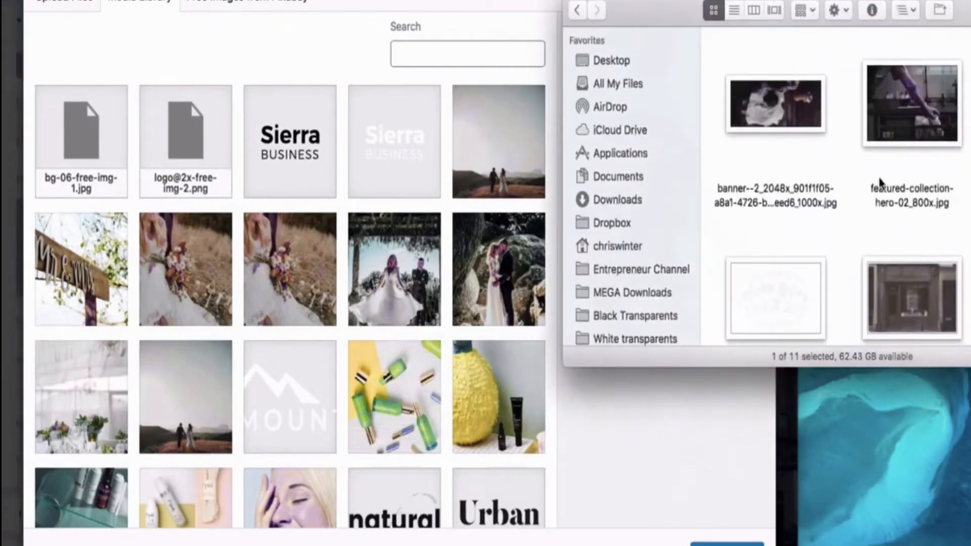
pyautogui.scroll(2, 879, 183)
pyautogui.scroll(-10, 883, 190)
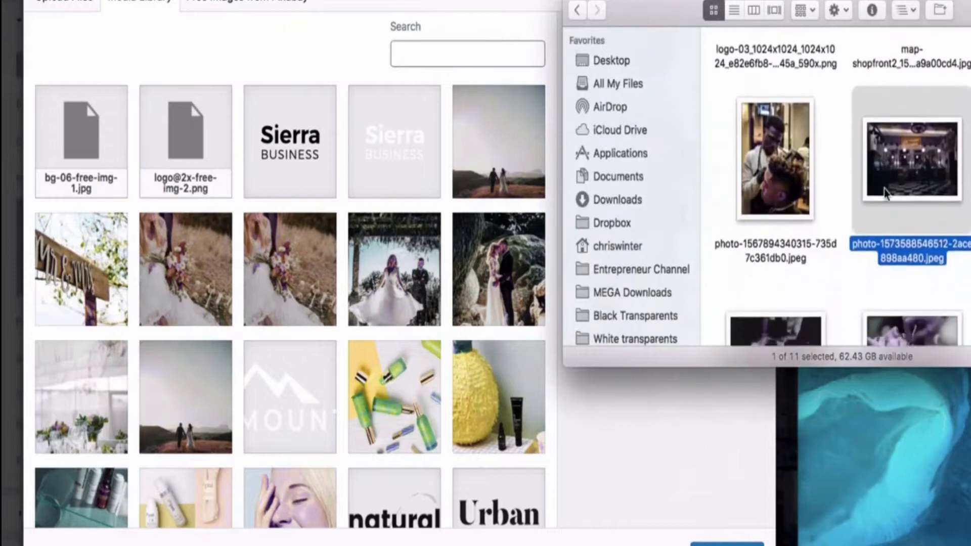
pyautogui.scroll(2, 878, 172)
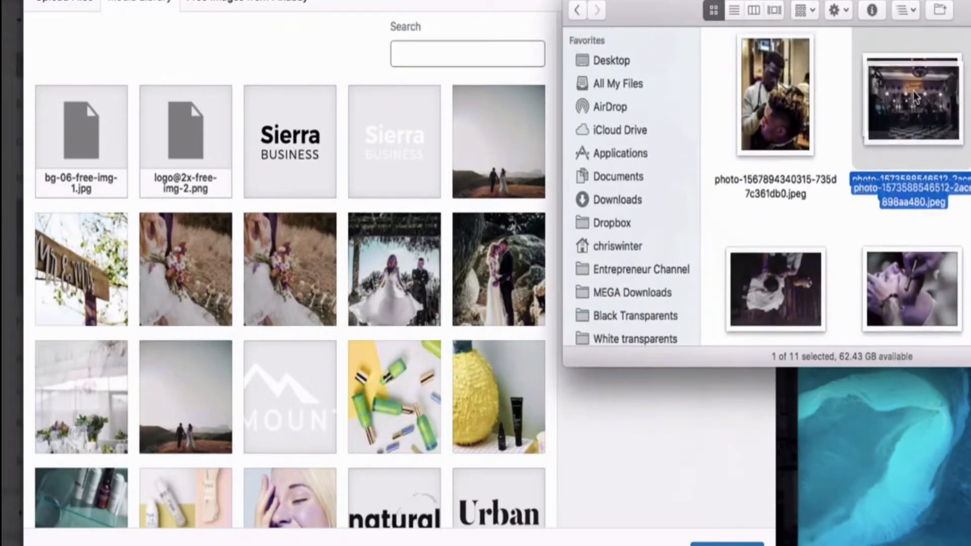
pyautogui.moveTo(917, 95); pyautogui.dragTo(449, 159)
pyautogui.moveTo(651, 26); pyautogui.dragTo(850, 213)
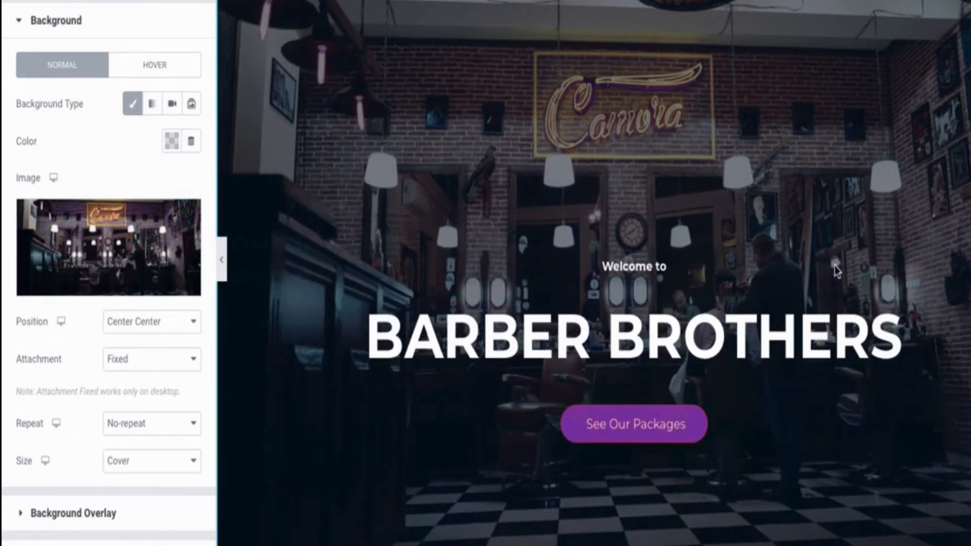
pyautogui.scroll(-1, 936, 303)
pyautogui.scroll(1, 757, 147)
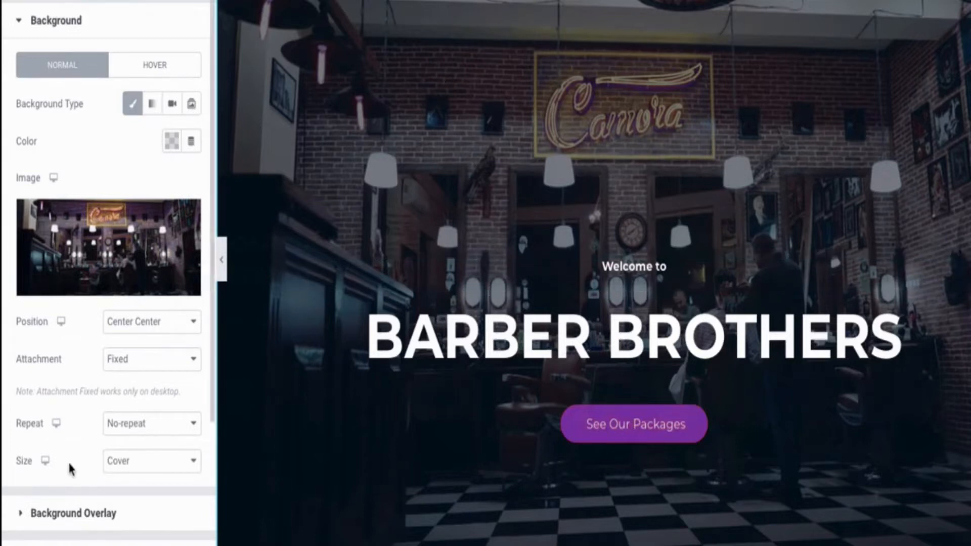
# Recolor the hero section's background overlay to a dark olive, about #332C07, and set its opacity to 0.25
pyautogui.click(22, 516)
pyautogui.moveTo(85, 394); pyautogui.dragTo(45, 395)
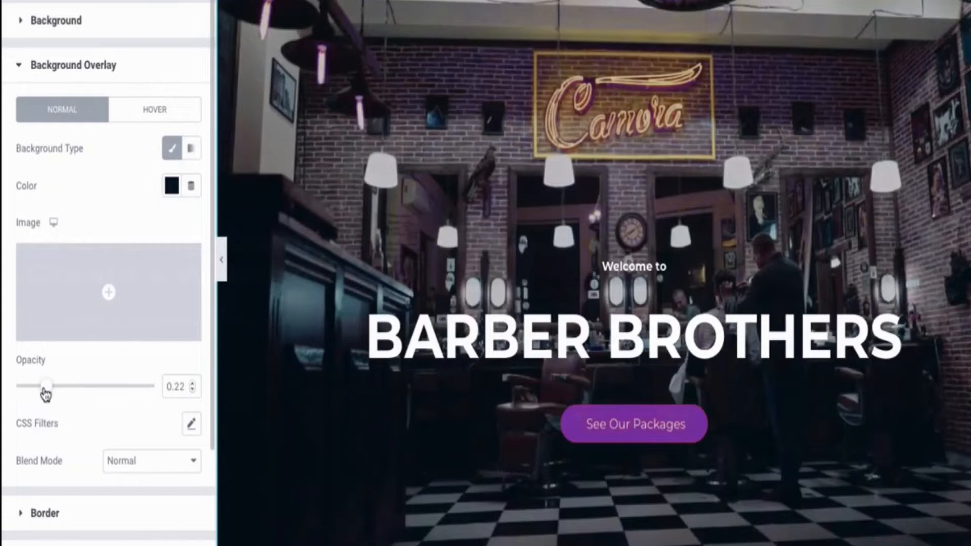
pyautogui.click(172, 186)
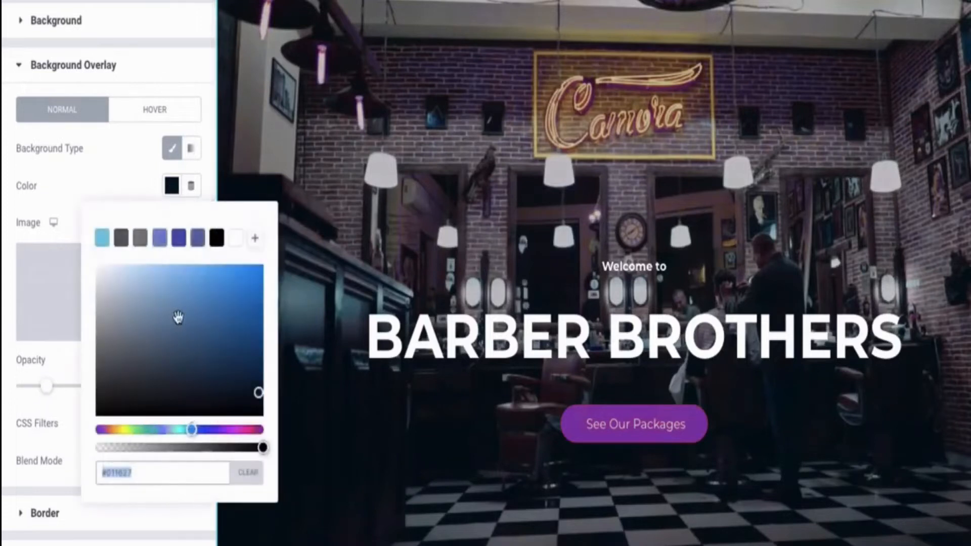
pyautogui.moveTo(132, 430); pyautogui.dragTo(119, 430)
pyautogui.moveTo(244, 369)
pyautogui.mouseDown()
pyautogui.moveTo(249, 362)
pyautogui.moveTo(207, 369)
pyautogui.moveTo(199, 358)
pyautogui.moveTo(223, 354)
pyautogui.moveTo(228, 390)
pyautogui.moveTo(242, 376)
pyautogui.moveTo(241, 387)
pyautogui.mouseUp()
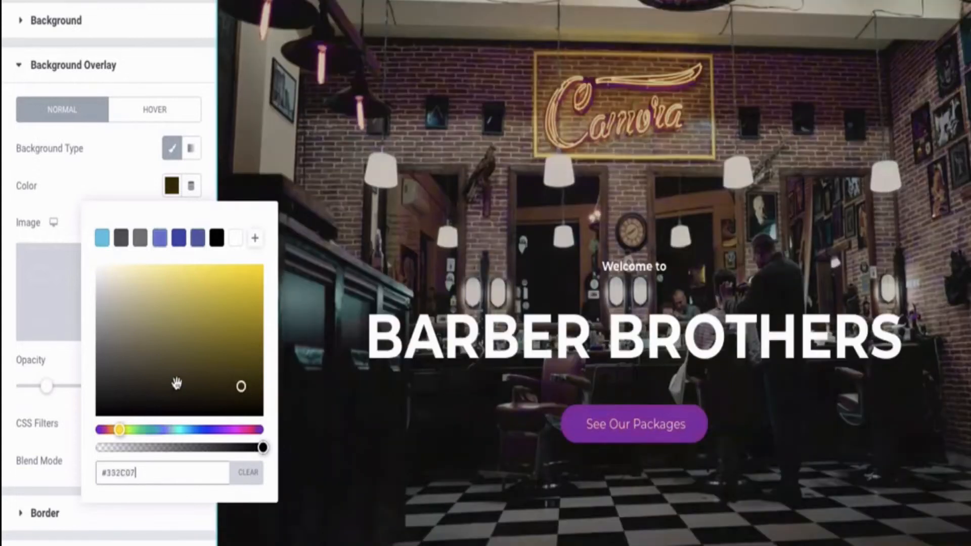
pyautogui.click(62, 368)
pyautogui.moveTo(50, 386); pyautogui.dragTo(54, 386)
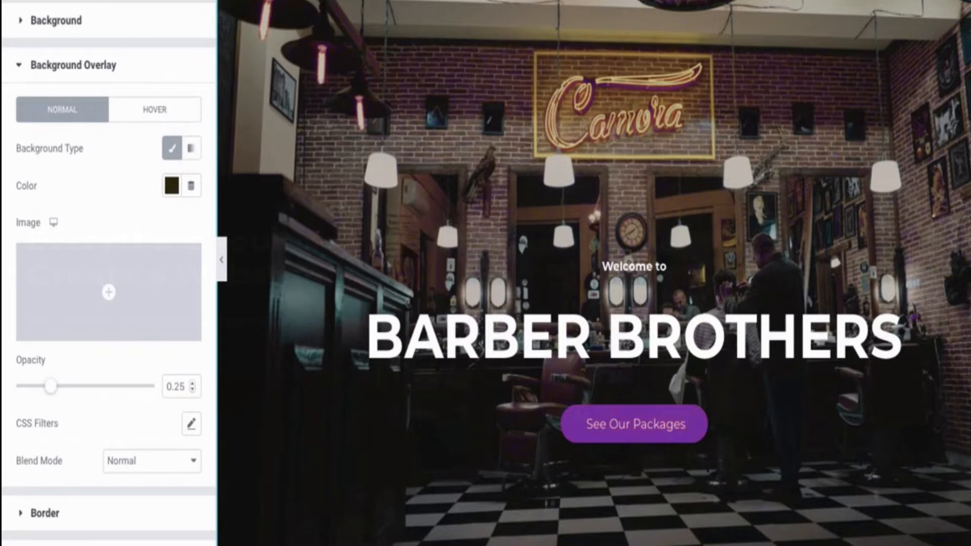
# Open the live website and look over its home page from the hero banner to the About Us section
pyautogui.click(607, 1)
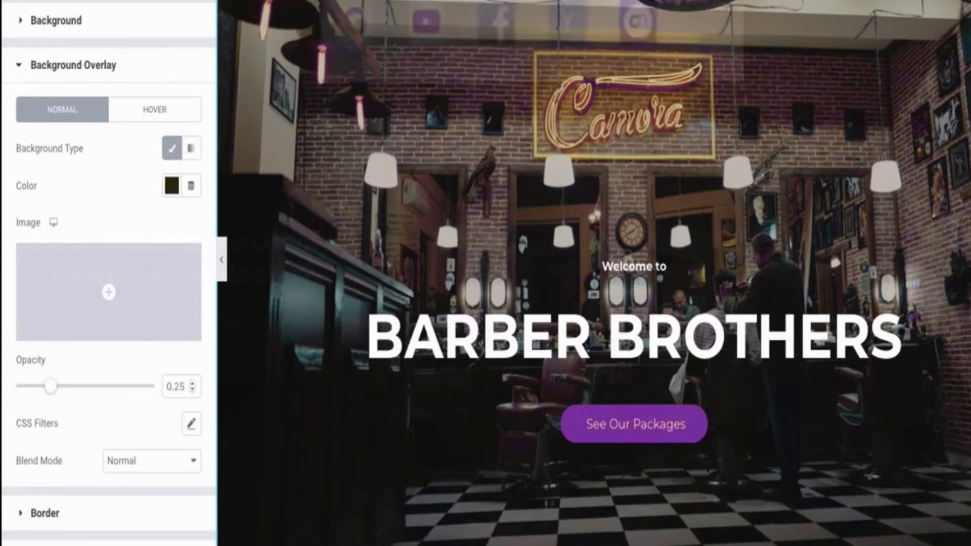
pyautogui.write('chrisw')
pyautogui.press('Return')
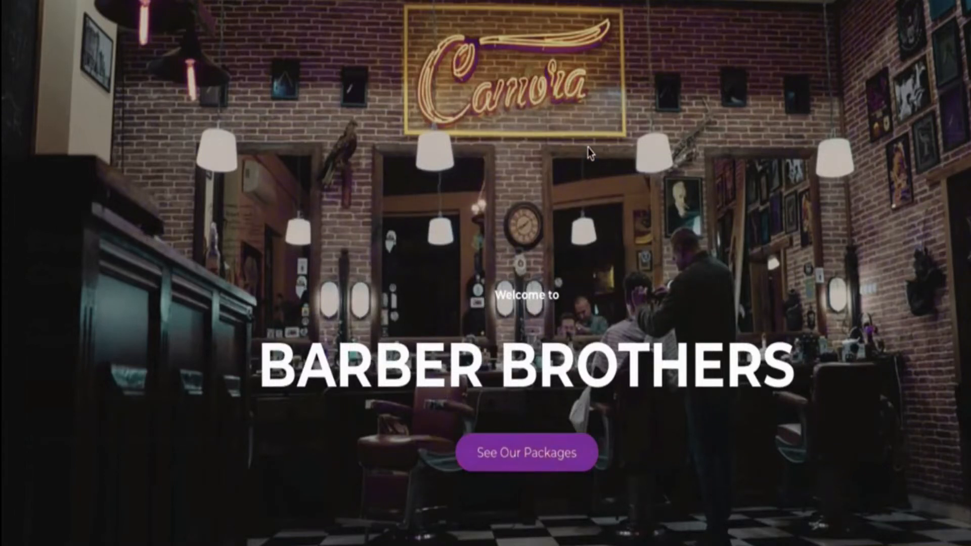
pyautogui.scroll(-3, 588, 147)
pyautogui.scroll(3, 588, 152)
pyautogui.scroll(-10, 597, 106)
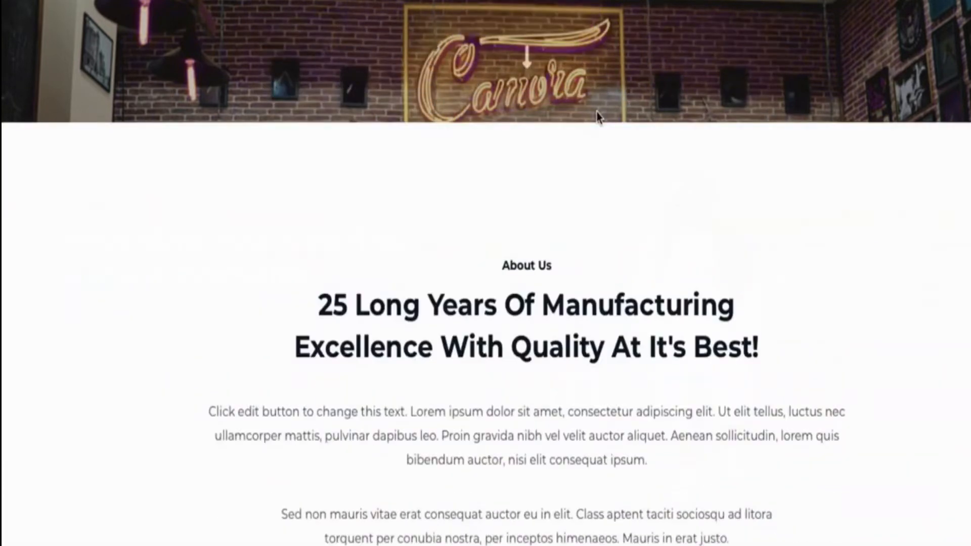
pyautogui.scroll(-2, 481, 253)
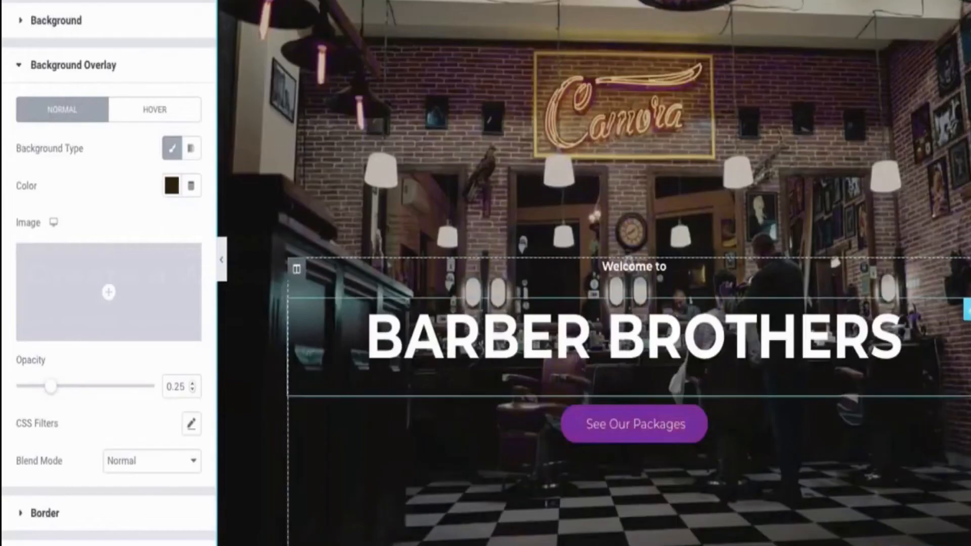
# Replace the About Us section's heading with "Welcome to Barber Brothers. We give the best haircuts in all of Atlanta."
pyautogui.scroll(-8, 594, 273)
pyautogui.scroll(-7, 579, 364)
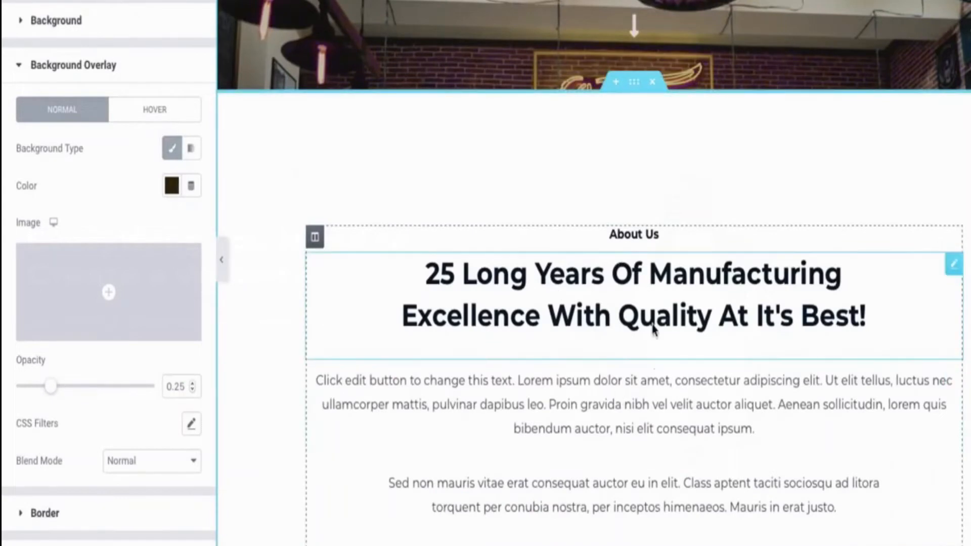
pyautogui.click(647, 300)
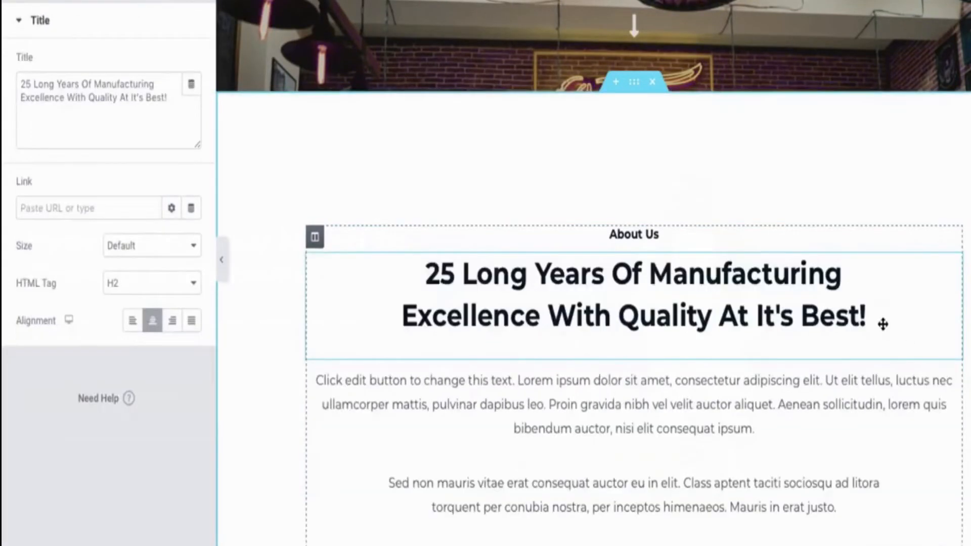
pyautogui.click(864, 304)
pyautogui.press('BackSpace')
pyautogui.press('BackSpace')
pyautogui.press('BackSpace')
pyautogui.press('BackSpace')
pyautogui.press('BackSpace')
pyautogui.press('BackSpace')
pyautogui.press('BackSpace')
pyautogui.press('BackSpace')
pyautogui.press('BackSpace')
pyautogui.press('BackSpace')
pyautogui.press('BackSpace')
pyautogui.press('BackSpace')
pyautogui.press('BackSpace')
pyautogui.press('BackSpace')
pyautogui.press('BackSpace')
pyautogui.press('BackSpace')
pyautogui.press('BackSpace')
pyautogui.hotkey('ctrl', 'a')
pyautogui.press('BackSpace')
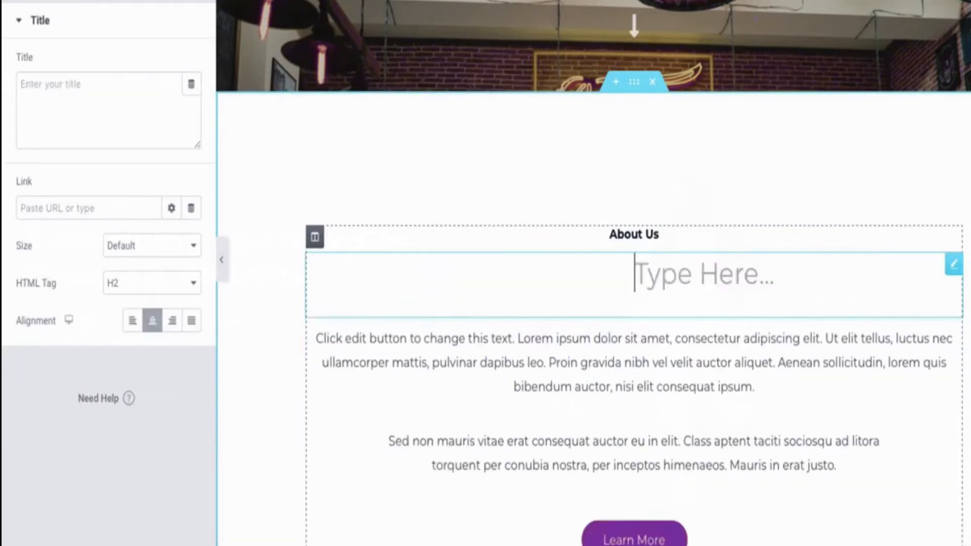
pyautogui.write('Welcome to Barber Brothers. We ')
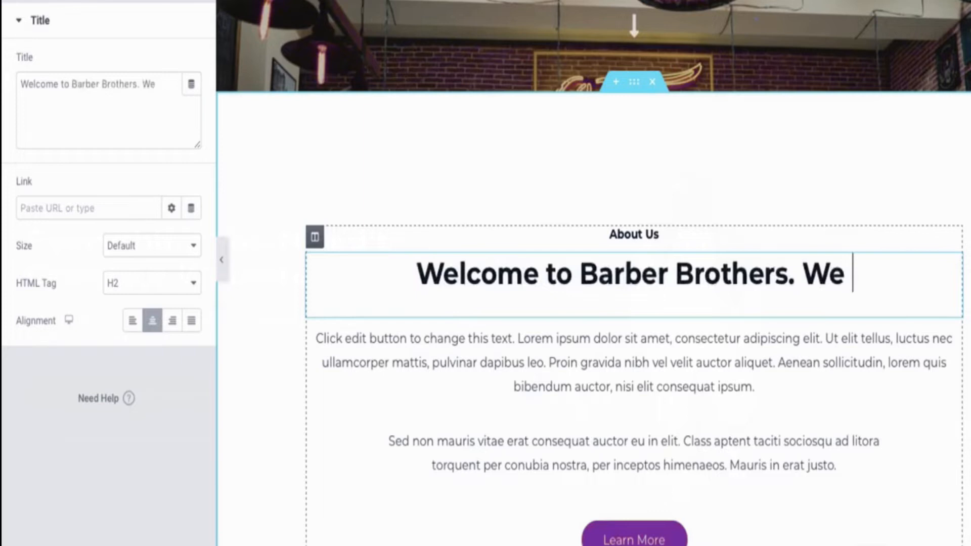
pyautogui.write('give the best hea')
pyautogui.press('BackSpace')
pyautogui.press('BackSpace')
pyautogui.write('aircuts in all of Atlant')
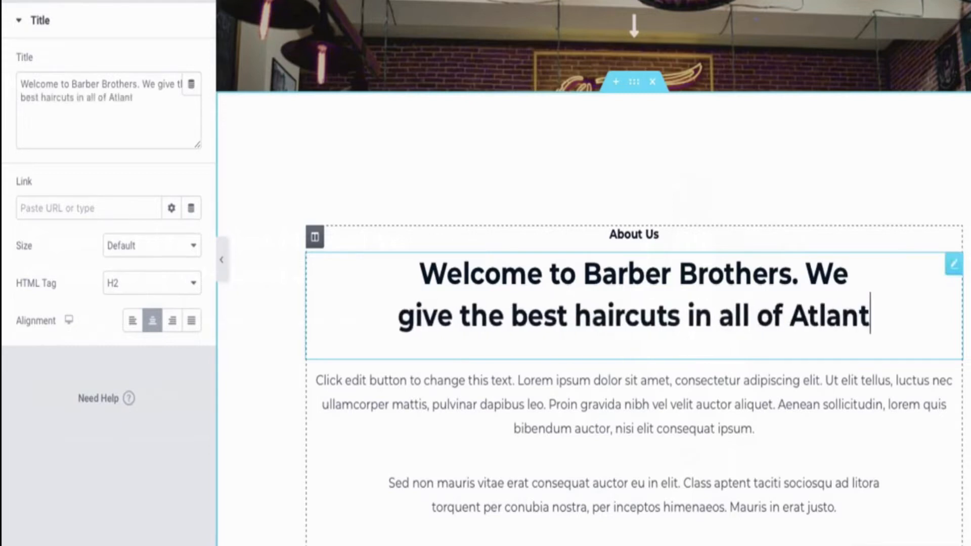
pyautogui.write('a')
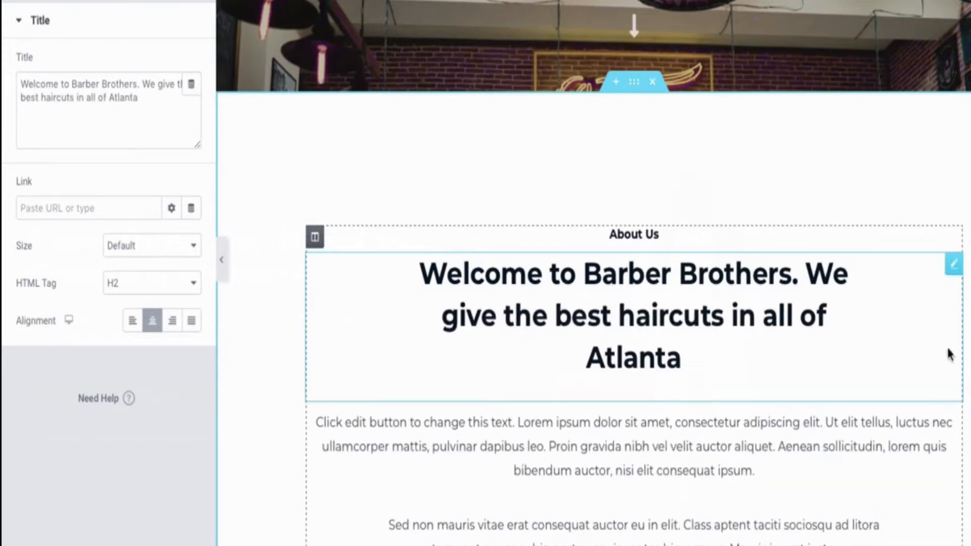
pyautogui.scroll(-2, 876, 393)
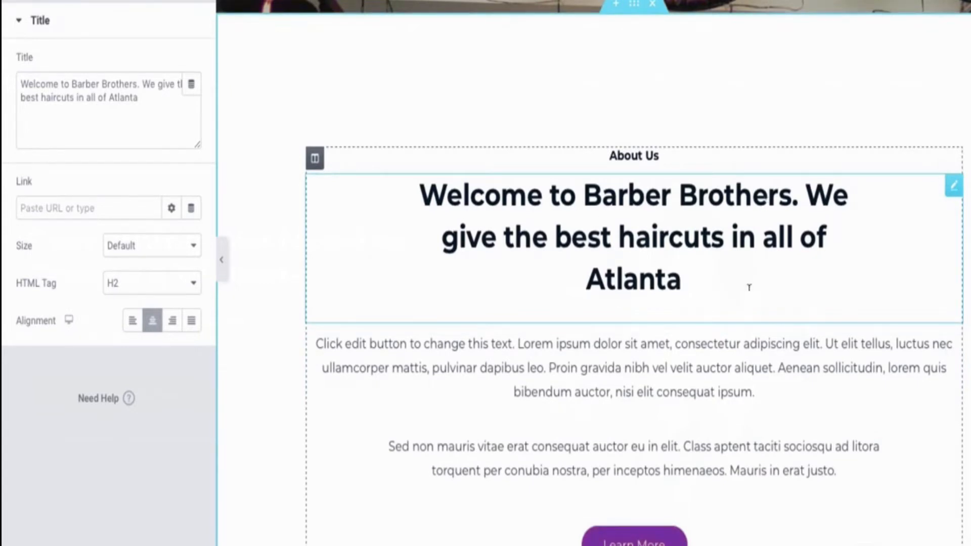
pyautogui.write('.')
# Clear the second placeholder paragraph, starting "Sed non mauris", in the About Us section
pyautogui.click(719, 366)
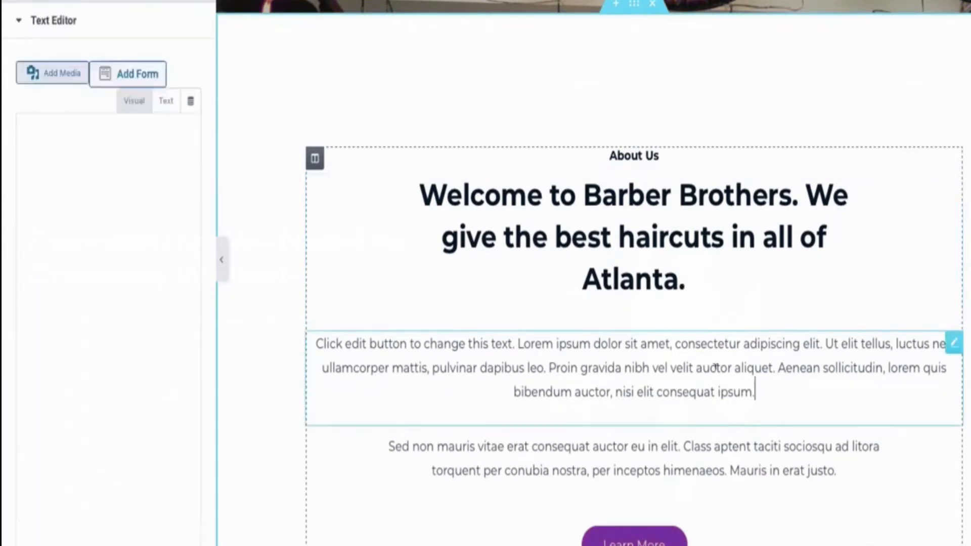
pyautogui.hotkey('ctrl', 'a')
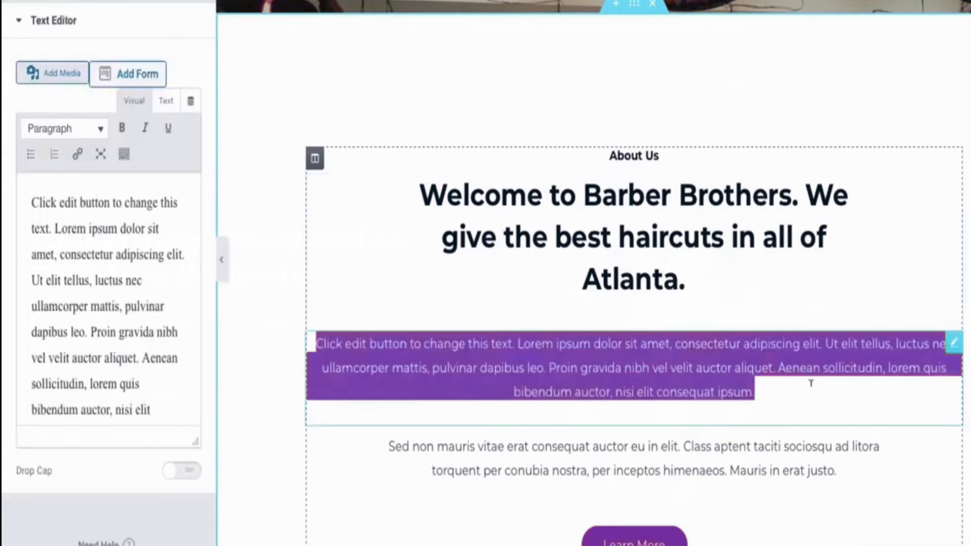
pyautogui.click(867, 448)
pyautogui.hotkey('ctrl', 'a')
pyautogui.press('Delete')
pyautogui.click(970, 466)
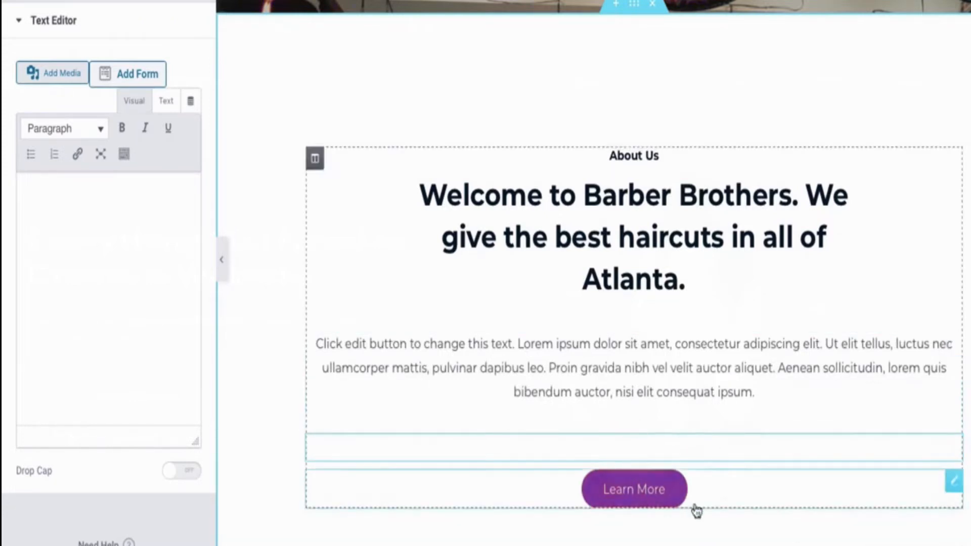
# Change the About Us section's button text to "Contact Us Now"
pyautogui.scroll(-1, 819, 369)
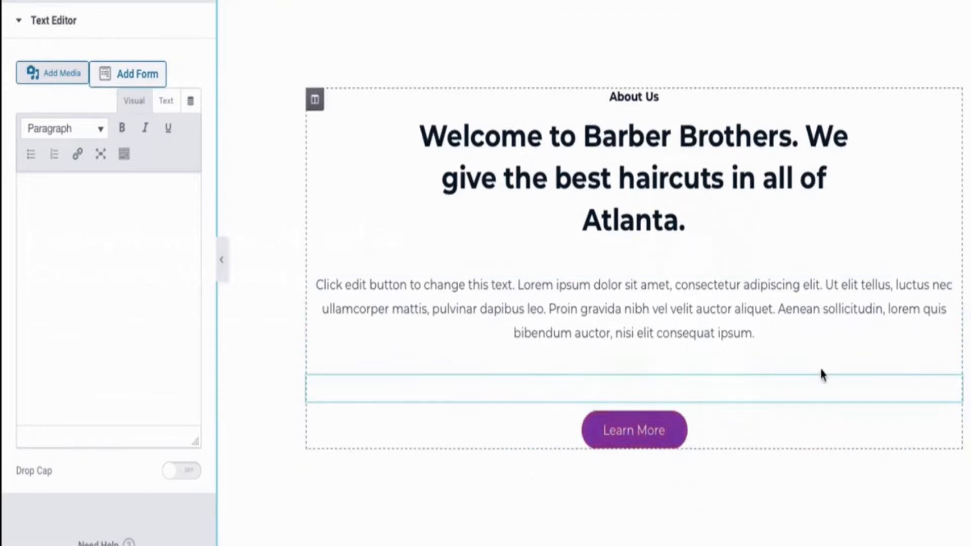
pyautogui.click(660, 431)
pyautogui.press('BackSpace')
pyautogui.press('BackSpace')
pyautogui.press('BackSpace')
pyautogui.press('BackSpace')
pyautogui.press('BackSpace')
pyautogui.press('BackSpace')
pyautogui.press('BackSpace')
pyautogui.press('BackSpace')
pyautogui.press('BackSpace')
pyautogui.press('BackSpace')
pyautogui.write('Contact Us Now')
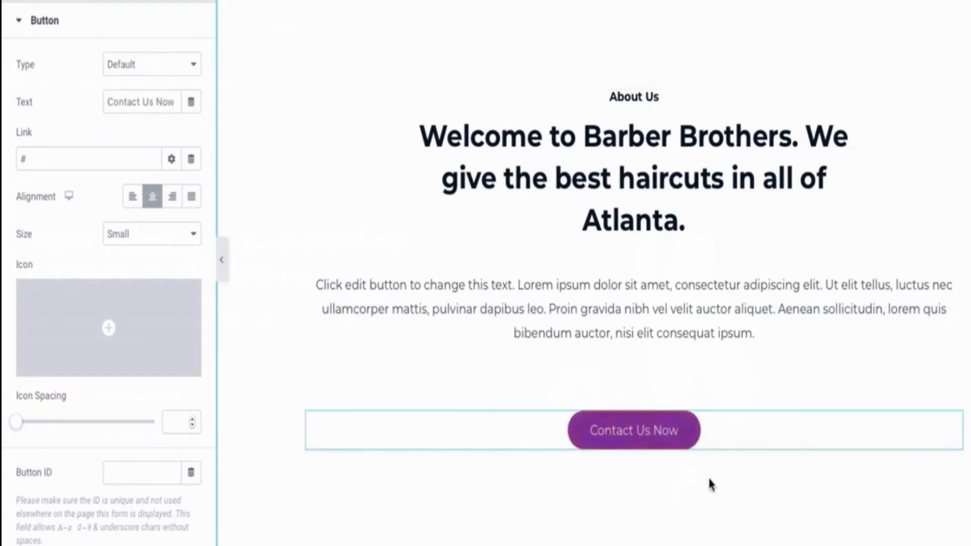
# Try several preset colors for the hero section's See Our Packages button background and settle on blue #4054B2
pyautogui.scroll(10, 711, 485)
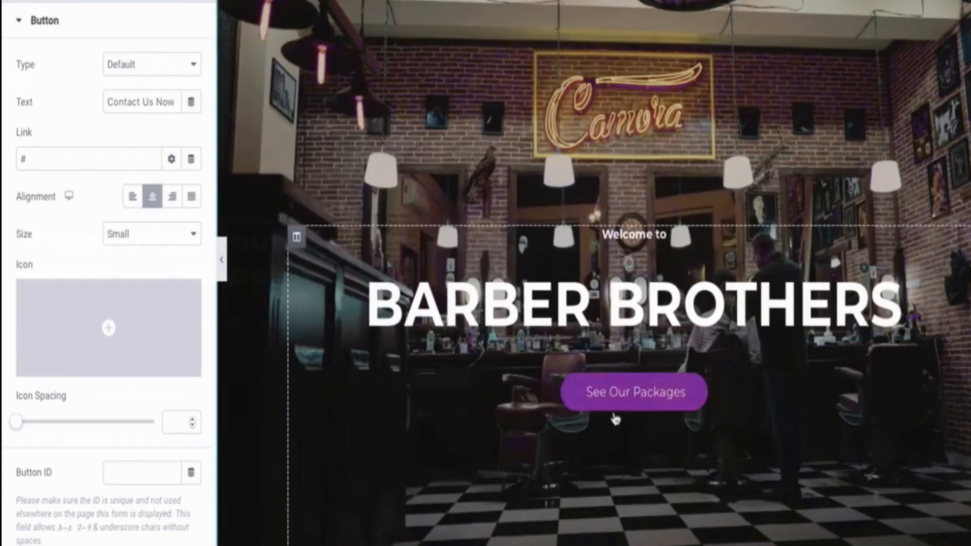
pyautogui.click(680, 396)
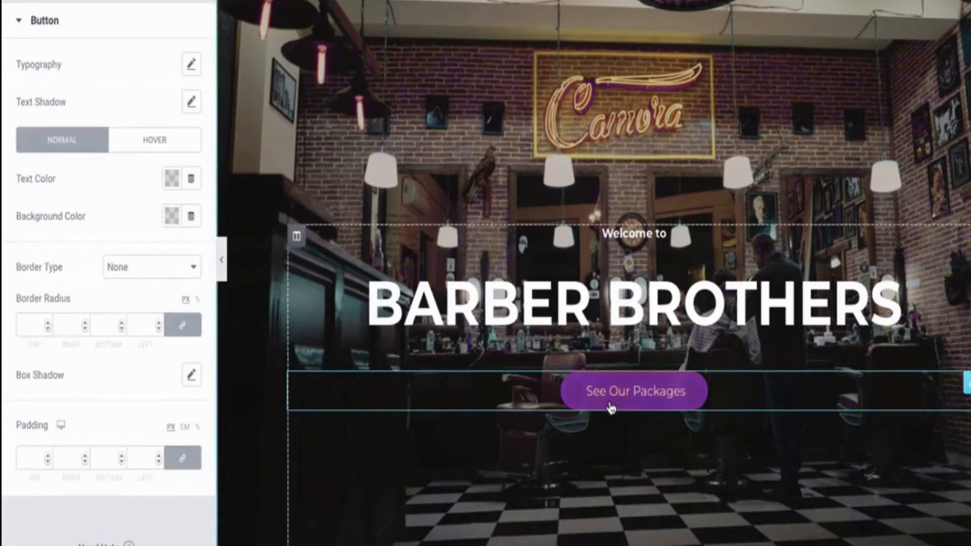
pyautogui.click(171, 216)
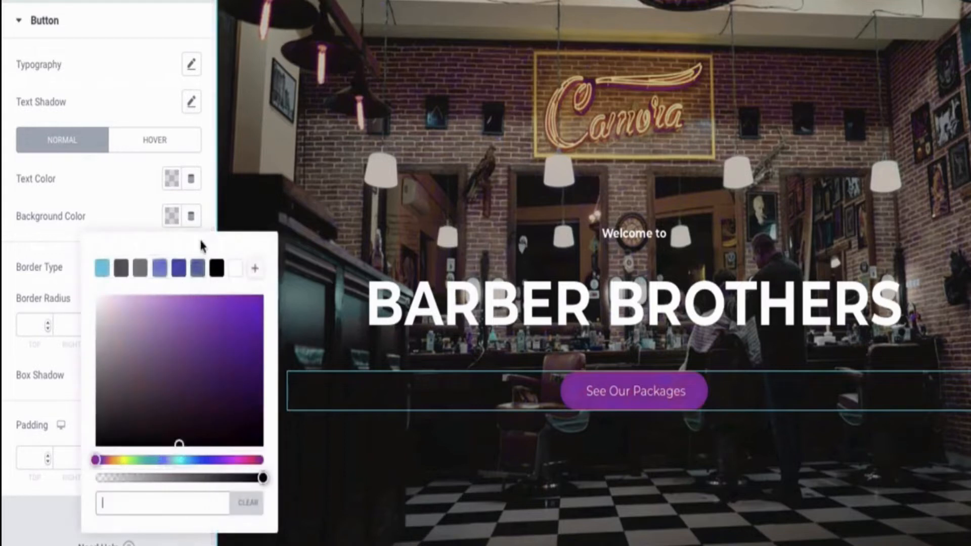
pyautogui.click(179, 270)
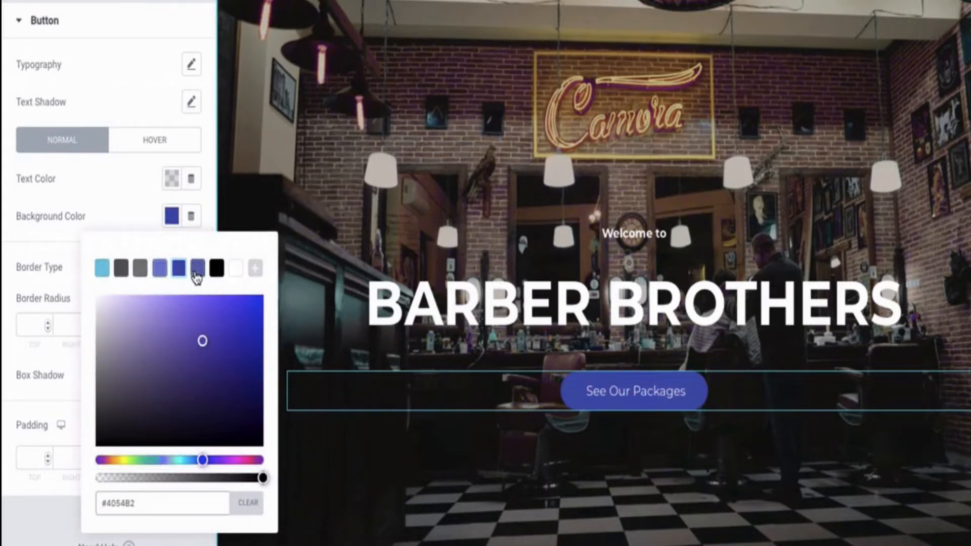
pyautogui.click(196, 277)
pyautogui.click(215, 271)
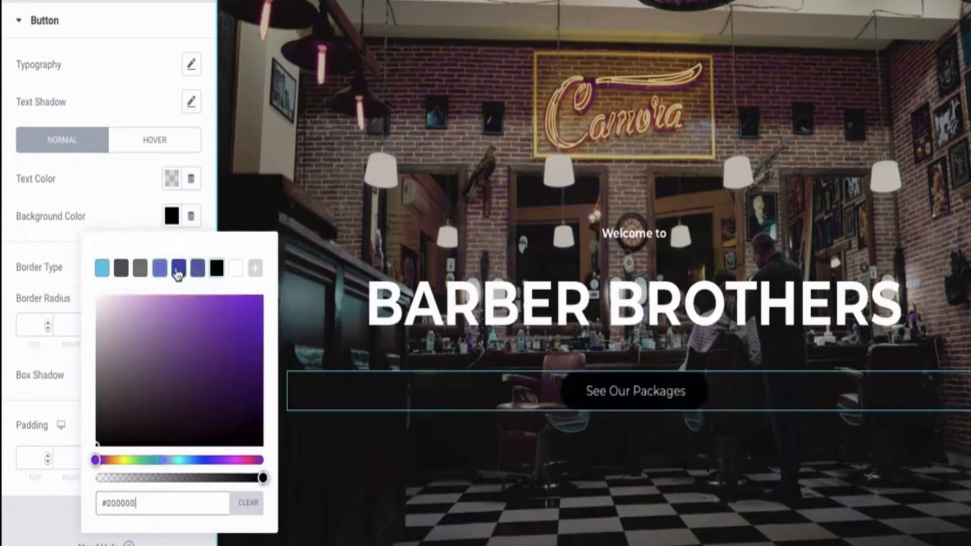
pyautogui.click(162, 272)
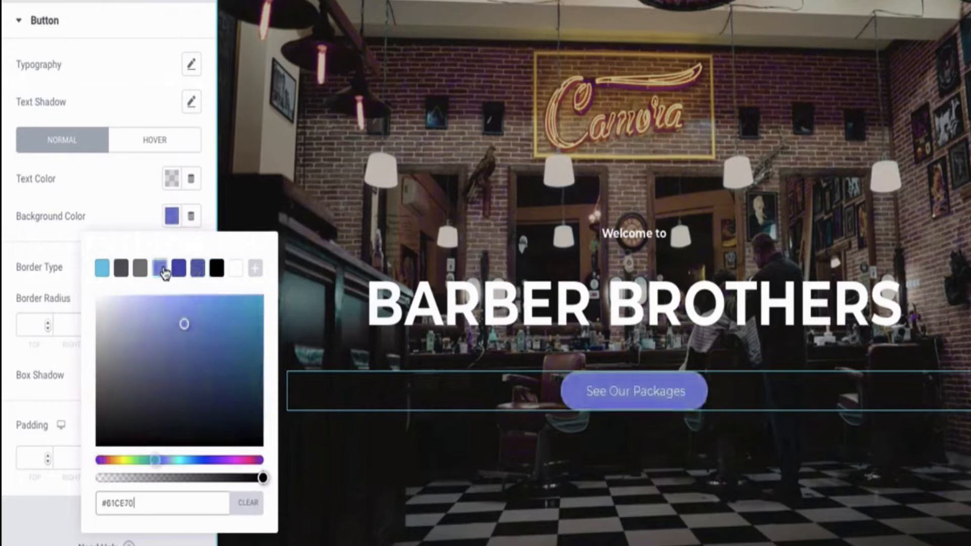
pyautogui.click(179, 272)
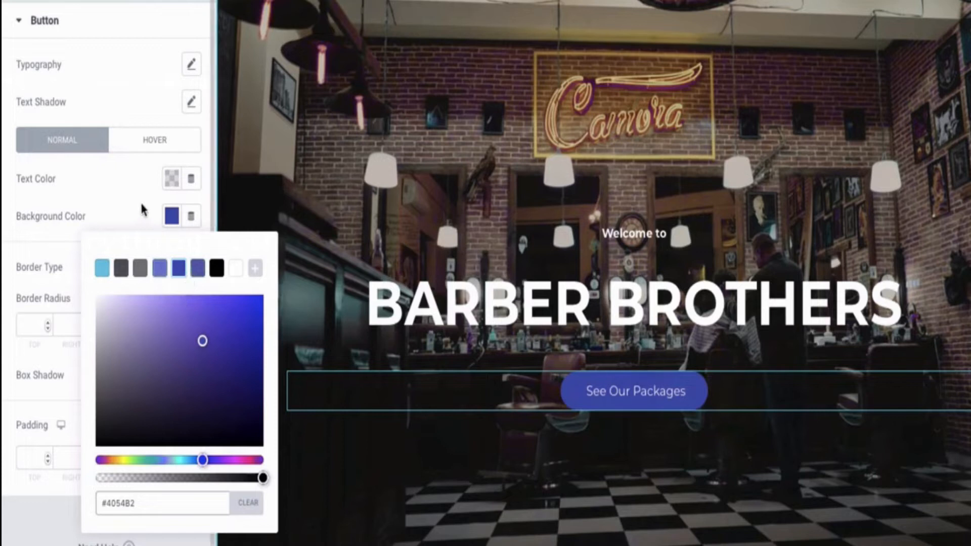
pyautogui.click(128, 220)
# Set the text color of the See Our Packages button to white
pyautogui.click(172, 179)
pyautogui.moveTo(211, 287)
pyautogui.mouseDown()
pyautogui.moveTo(288, 268)
pyautogui.moveTo(208, 310)
pyautogui.moveTo(78, 221)
pyautogui.mouseUp()
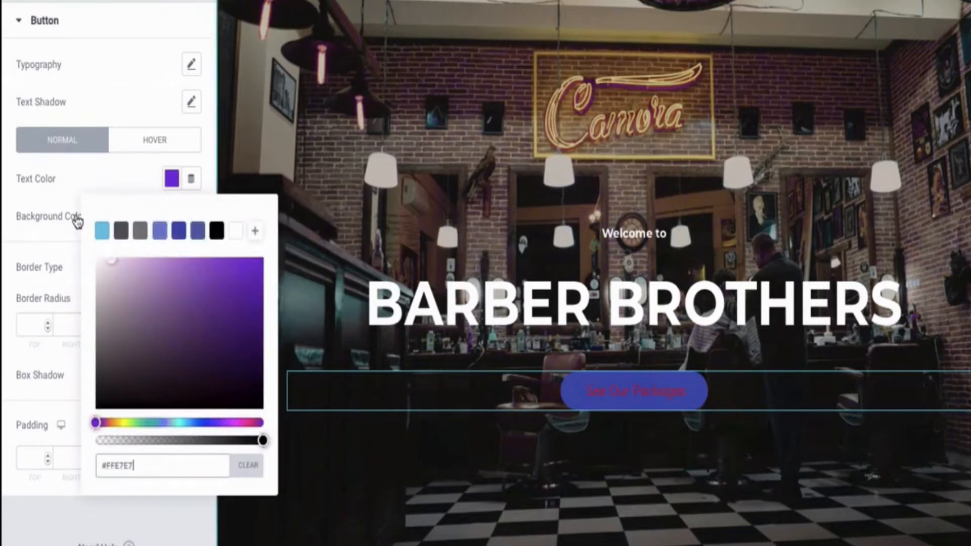
pyautogui.click(72, 183)
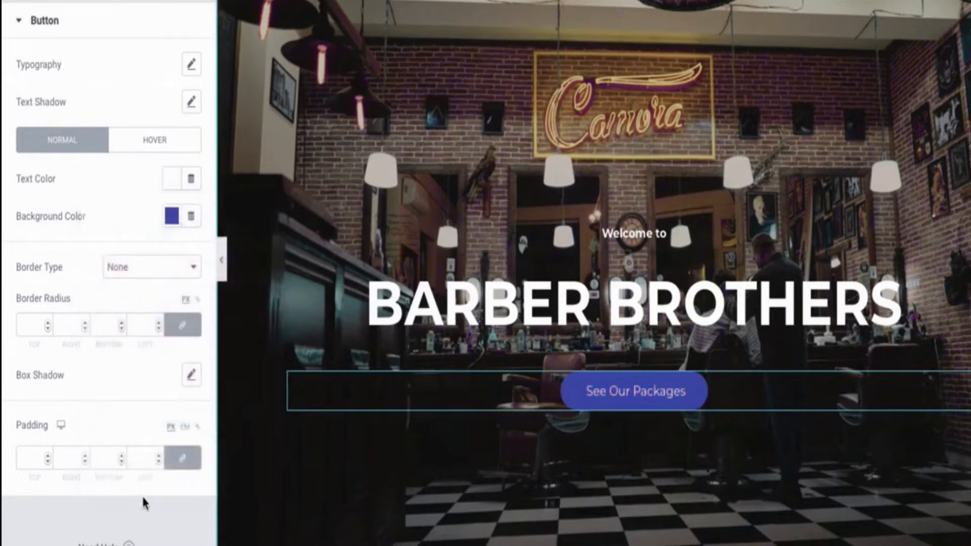
# Set the See Our Packages button's hover background color to blue #4054B2
pyautogui.click(148, 148)
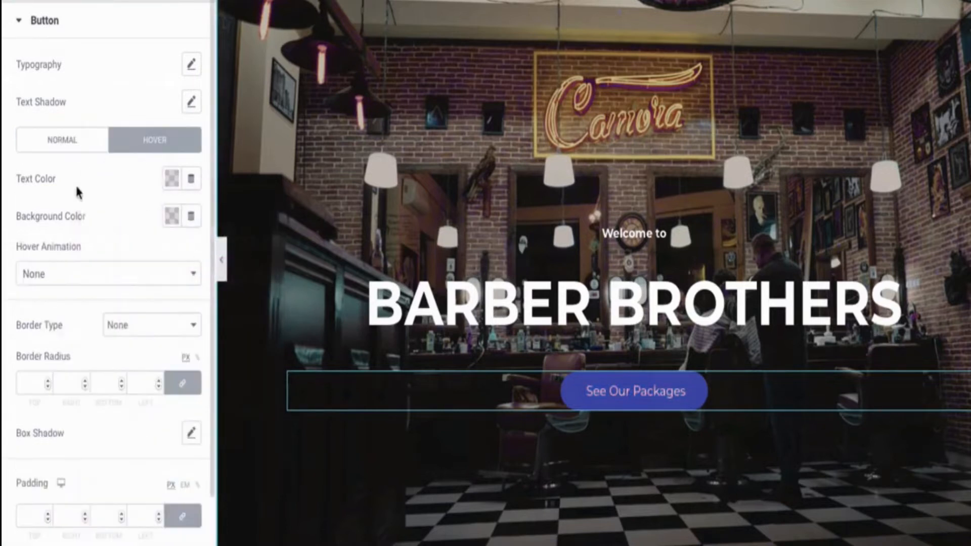
pyautogui.click(176, 221)
pyautogui.click(198, 268)
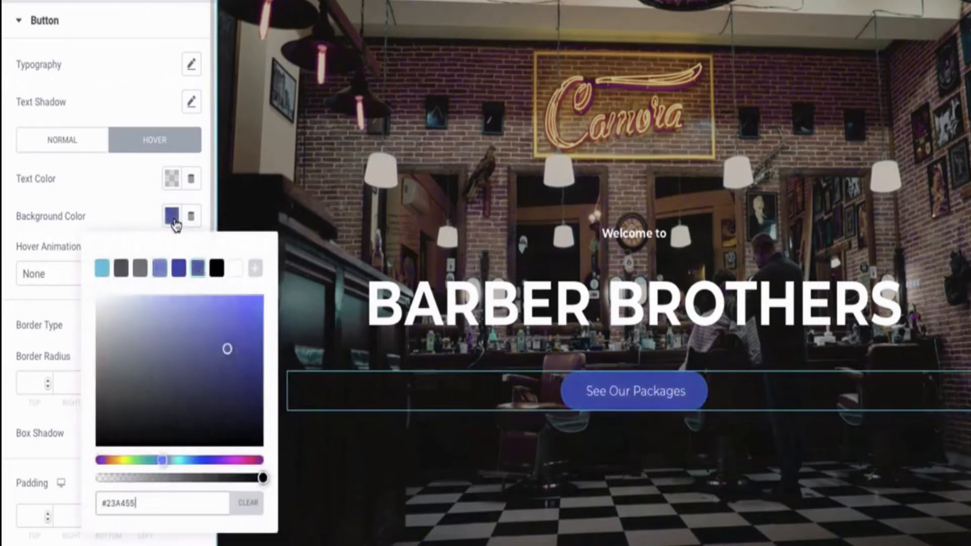
pyautogui.click(178, 269)
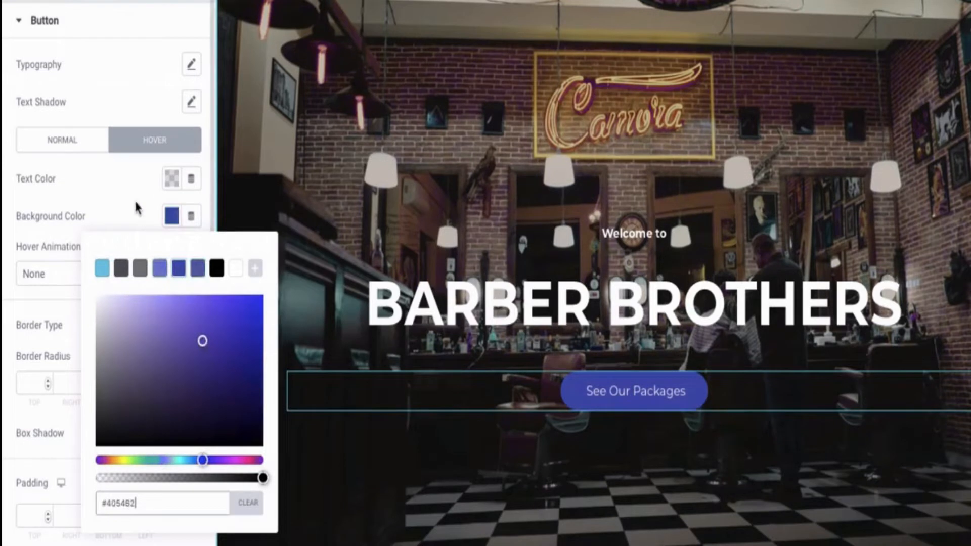
pyautogui.click(33, 33)
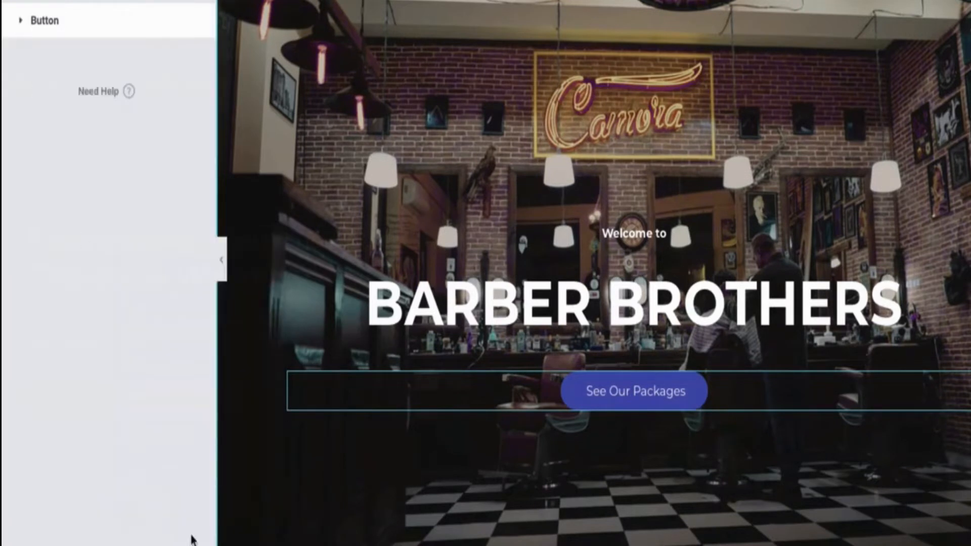
# Look over the About Us and Our Products sections, and view the hero section at full width without the editing panel
pyautogui.scroll(-10, 629, 393)
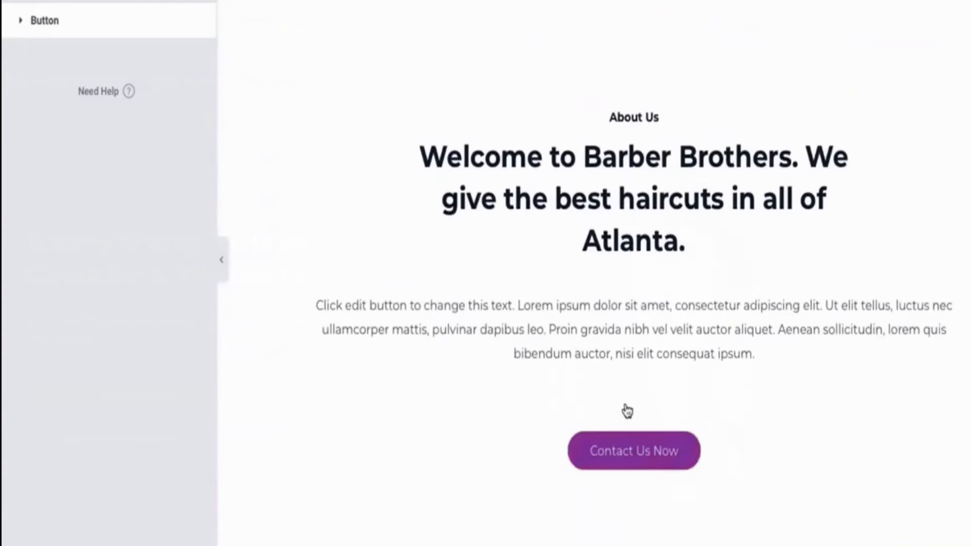
pyautogui.scroll(-2, 627, 411)
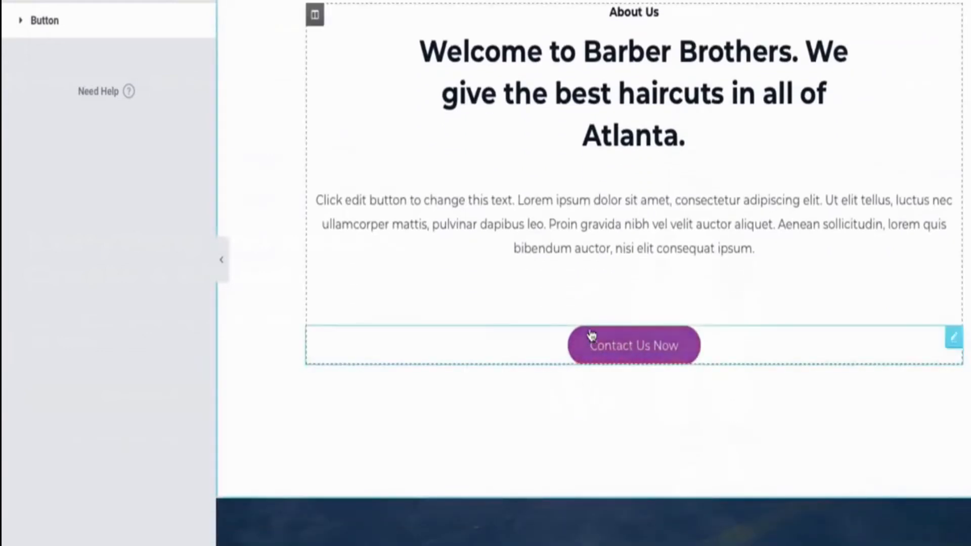
pyautogui.scroll(-8, 633, 353)
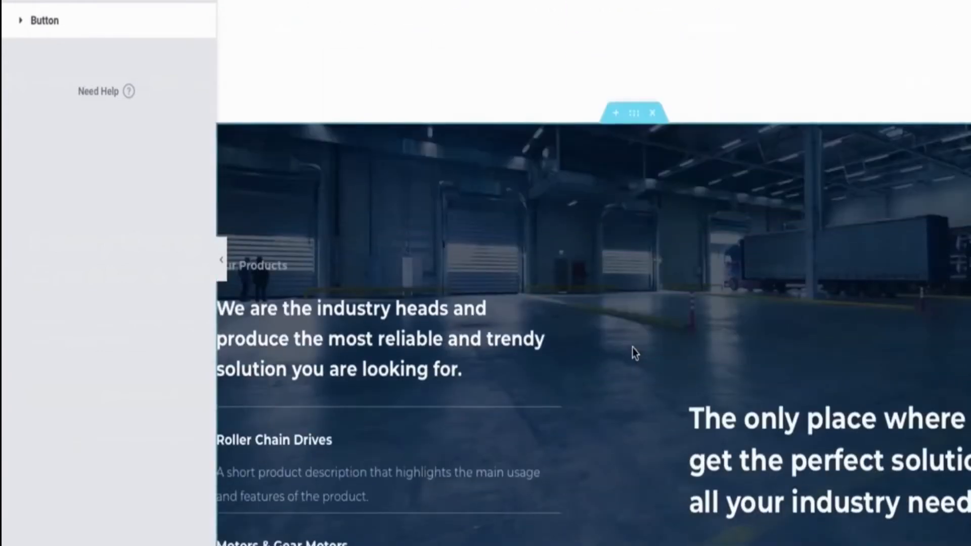
pyautogui.scroll(5, 455, 195)
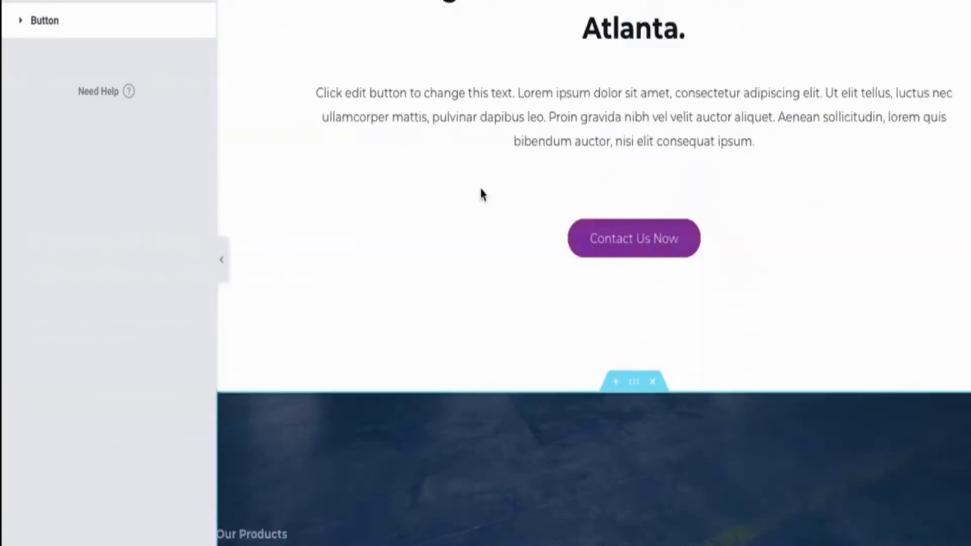
pyautogui.scroll(10, 480, 186)
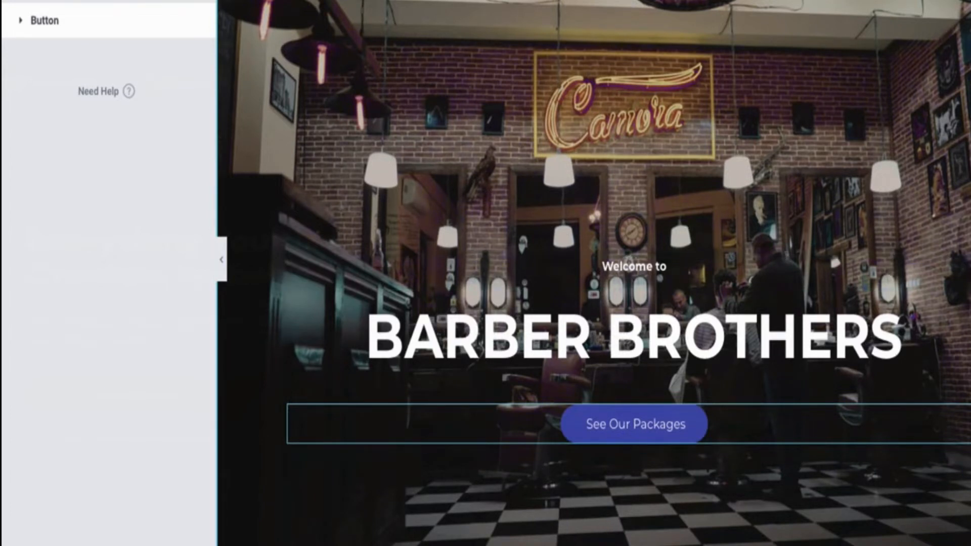
pyautogui.click(222, 260)
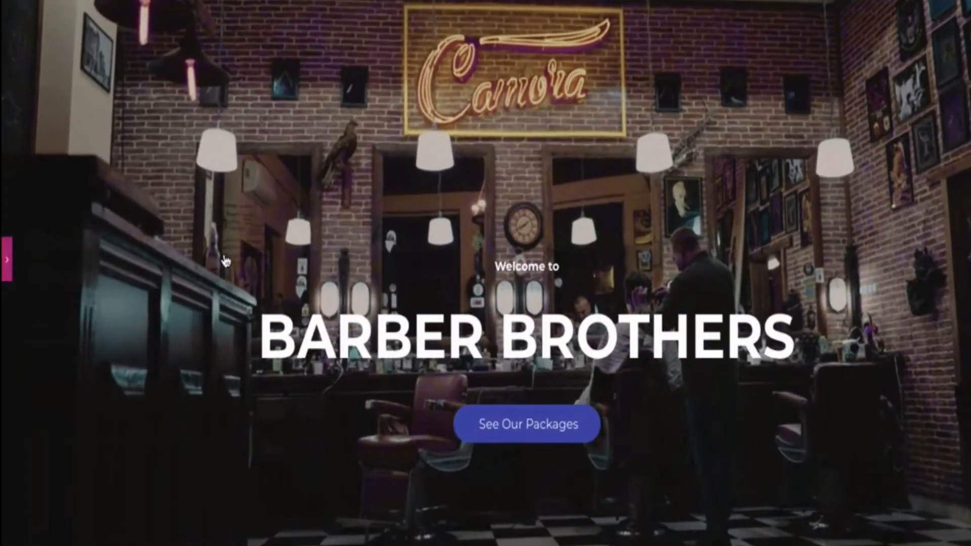
pyautogui.click(7, 259)
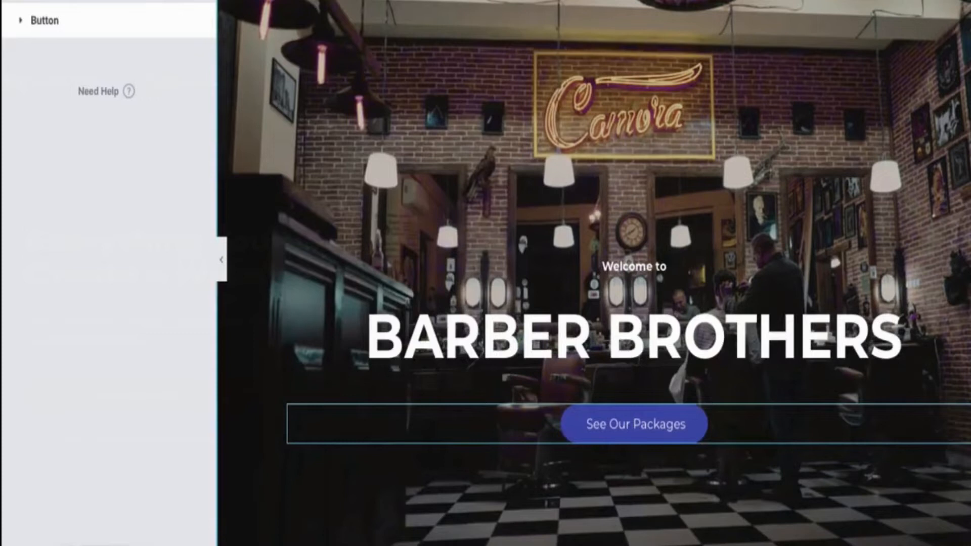
# Preview the page at tablet size and examine the hero section's layout
pyautogui.click(95, 545)
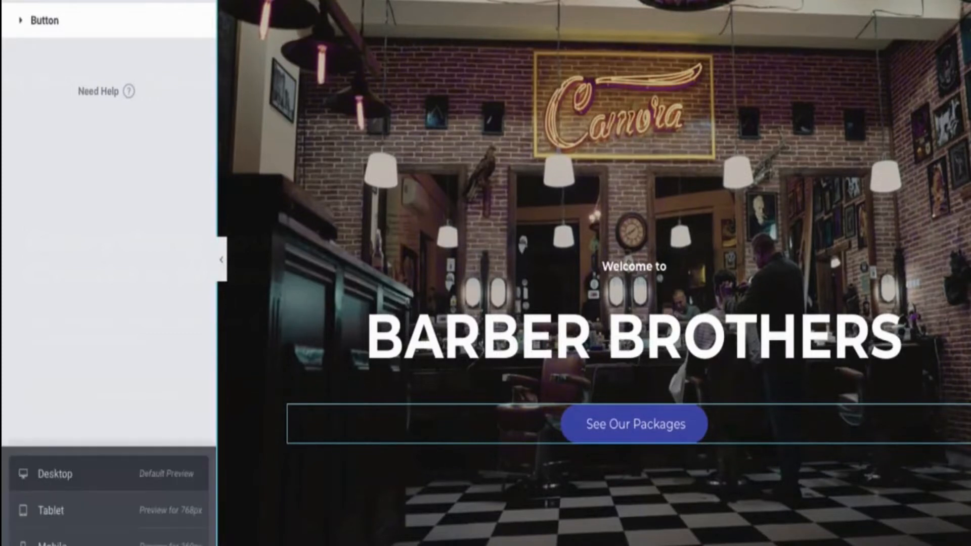
pyautogui.click(84, 510)
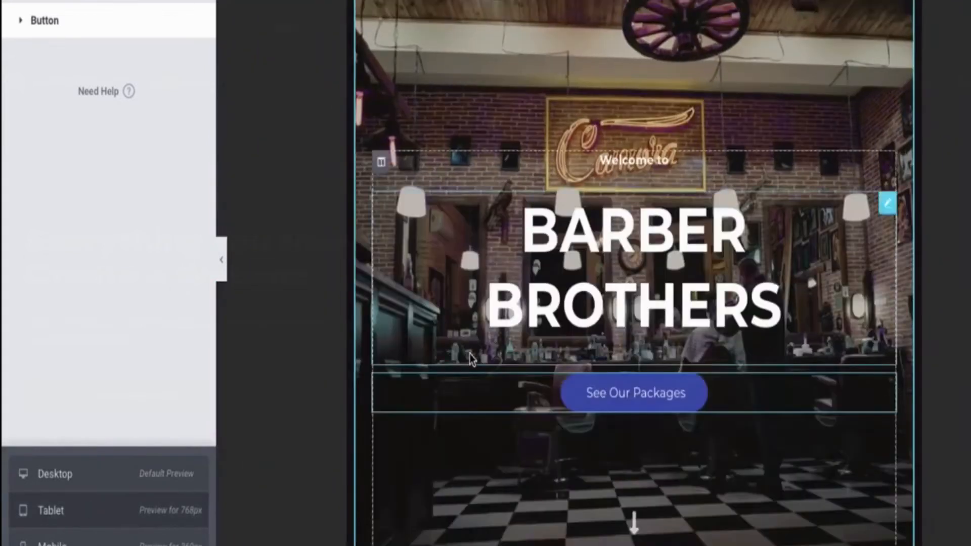
pyautogui.click(863, 360)
pyautogui.scroll(-3, 907, 415)
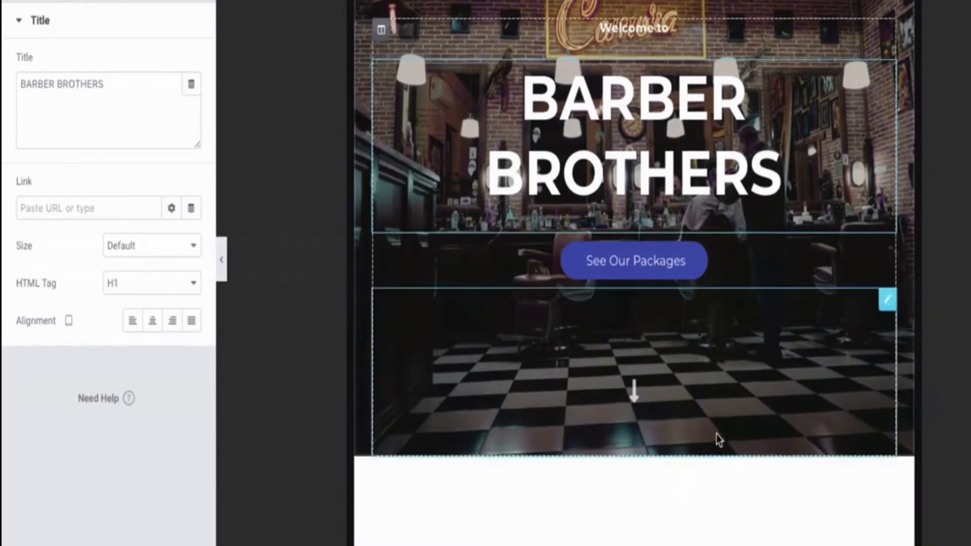
# Preview the page at mobile size and examine the layout of the hero and About Us sections
pyautogui.click(102, 545)
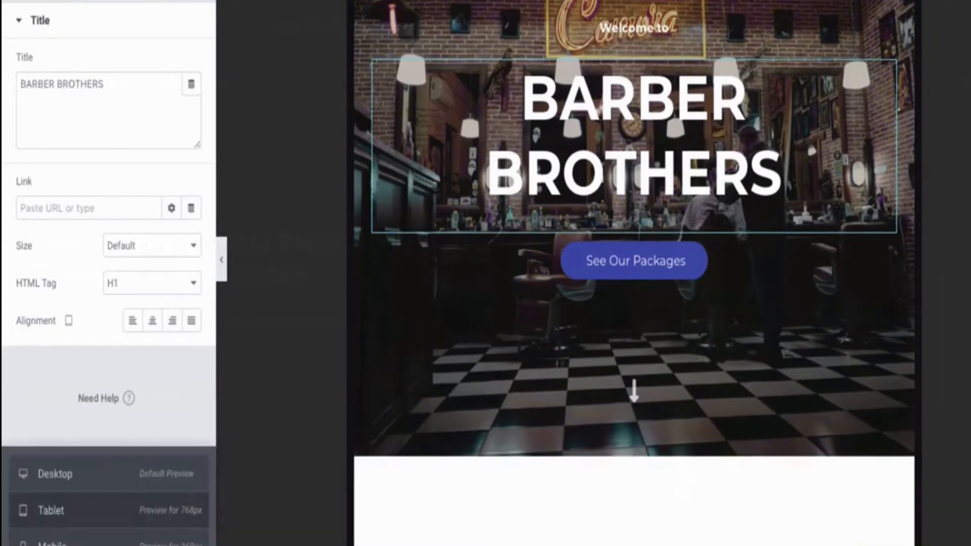
pyautogui.click(53, 542)
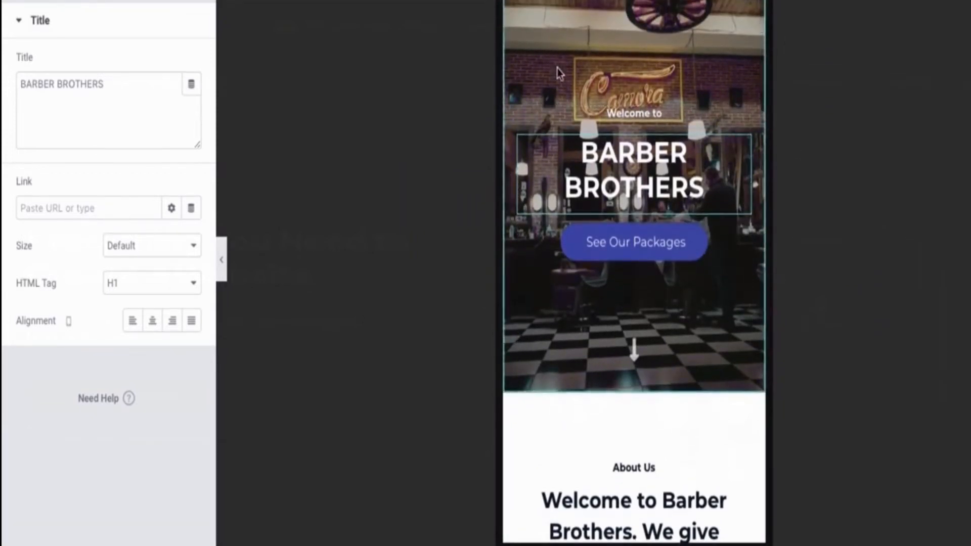
pyautogui.scroll(-1, 605, 215)
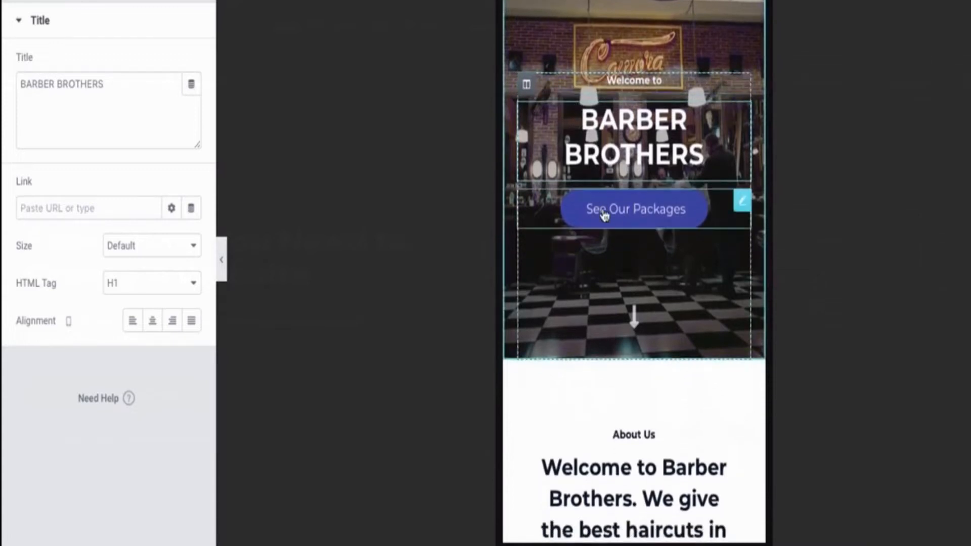
pyautogui.scroll(-5, 604, 215)
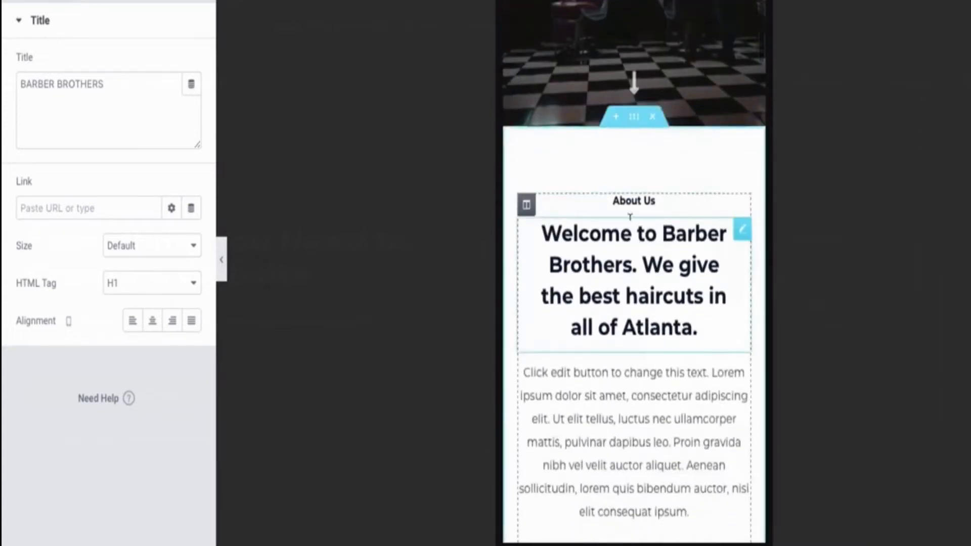
pyautogui.scroll(-4, 630, 216)
pyautogui.scroll(10, 630, 207)
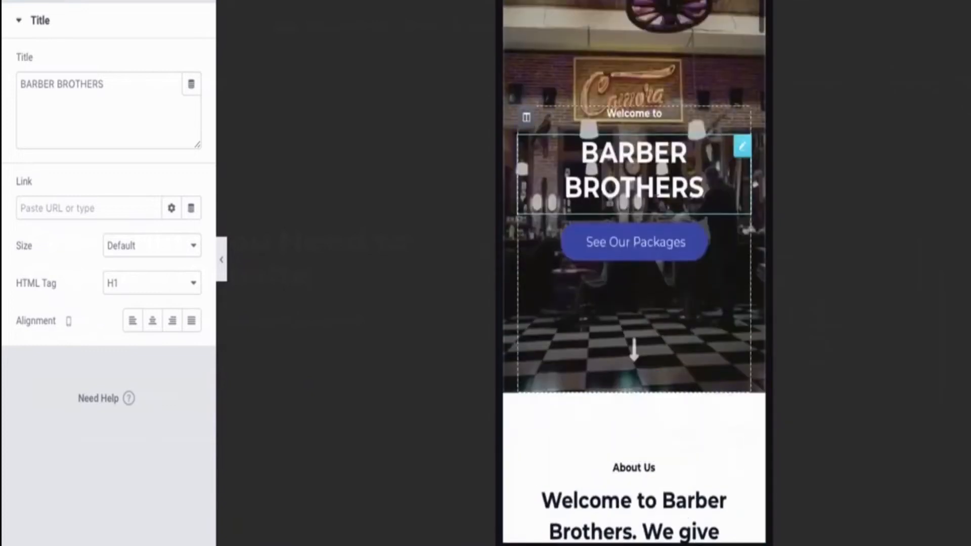
# Switch the page preview back to desktop size
pyautogui.click(87, 545)
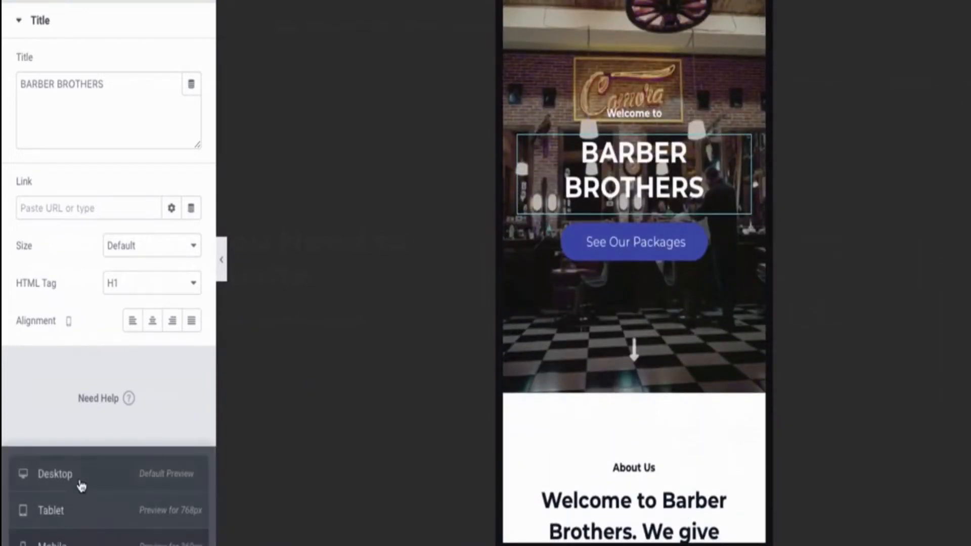
pyautogui.click(81, 485)
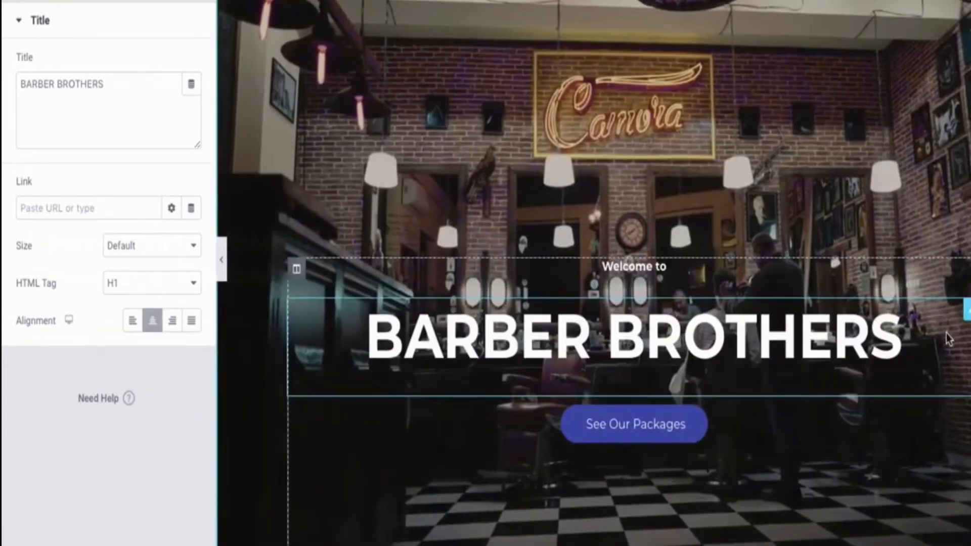
pyautogui.rightClick(969, 333)
pyautogui.click(969, 324)
pyautogui.scroll(-3, 969, 334)
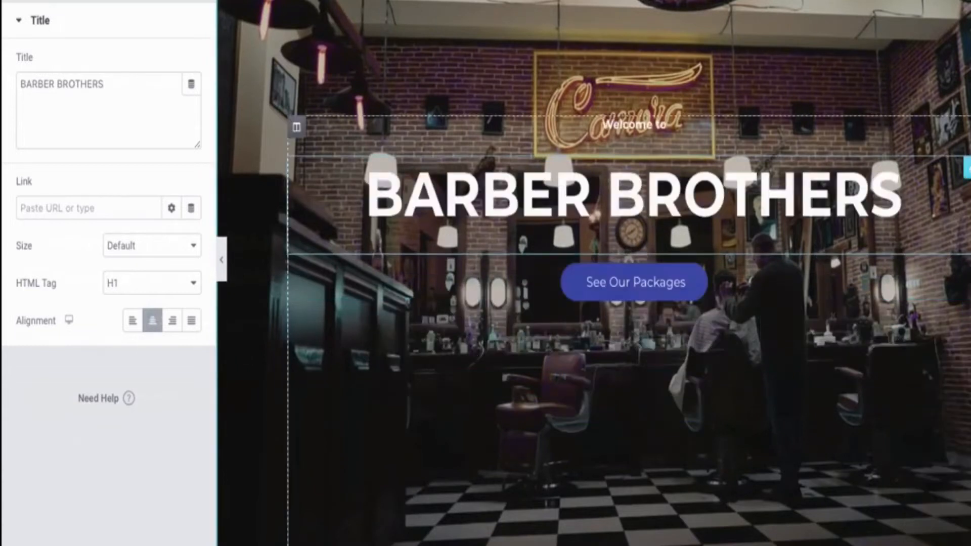
# Replace the Our Products section's background image with the overhead barber photo from the Other folder, uploading it to the media library
pyautogui.scroll(-15, 834, 325)
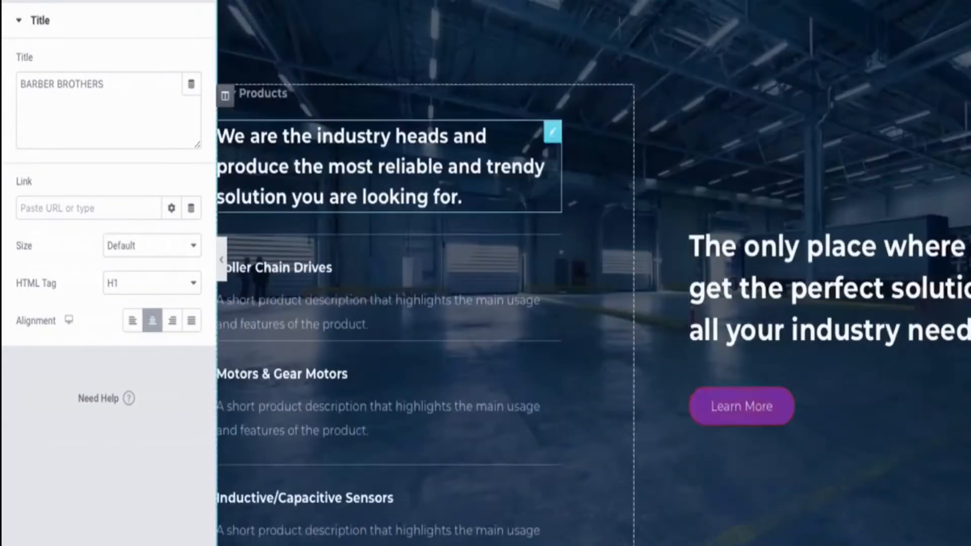
pyautogui.scroll(-1, 692, 81)
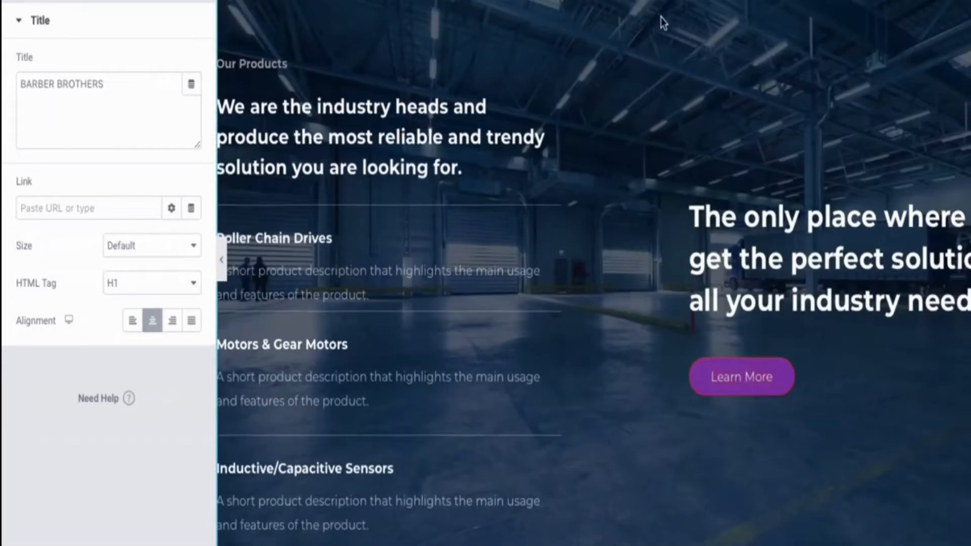
pyautogui.rightClick(691, 16)
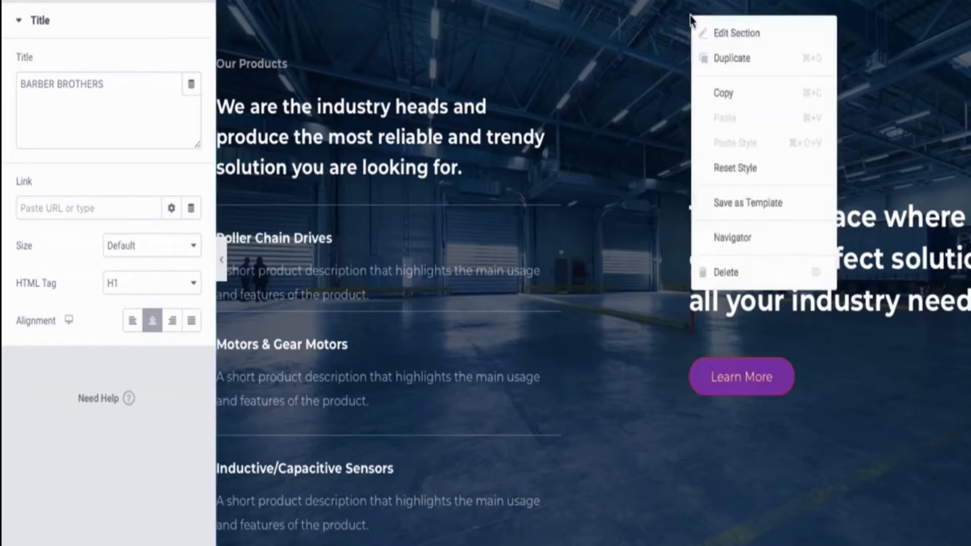
pyautogui.click(756, 37)
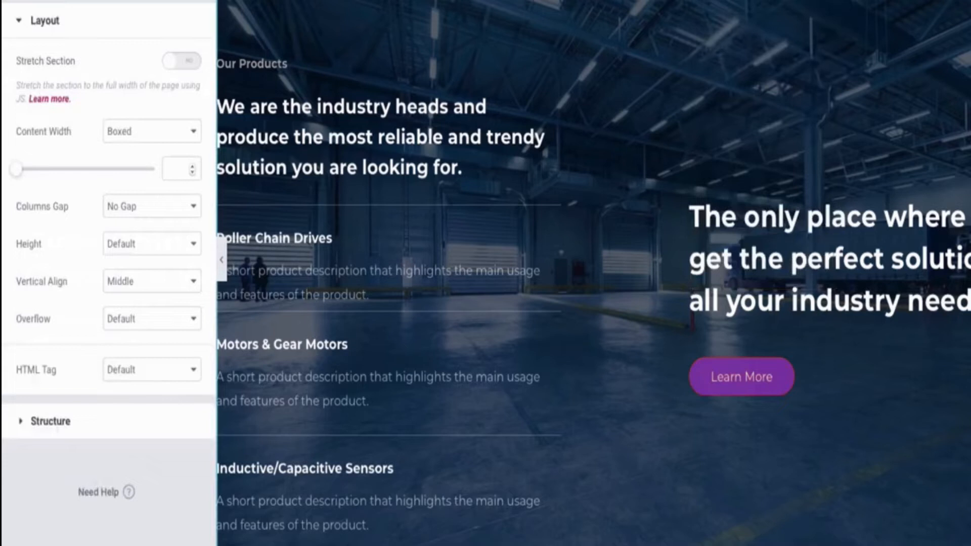
pyautogui.click(108, 1)
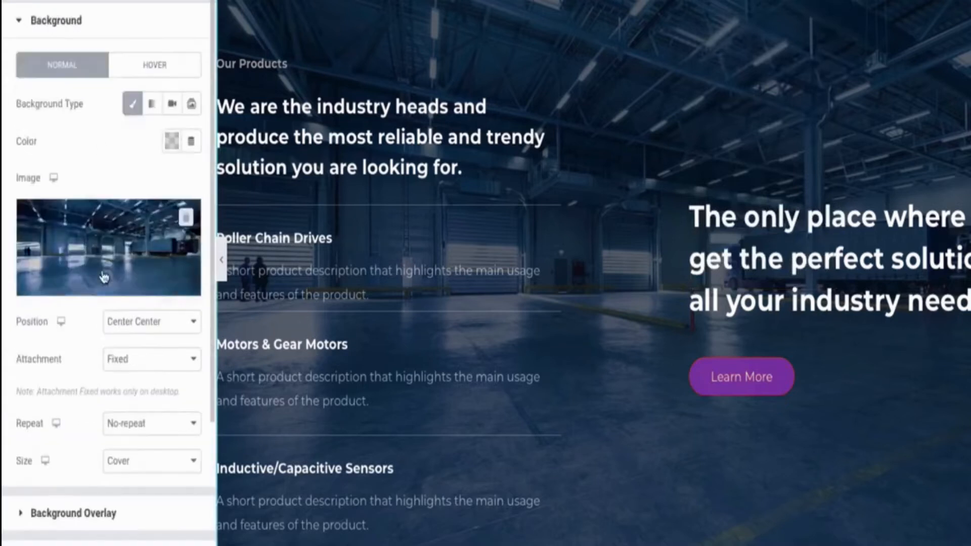
pyautogui.click(111, 291)
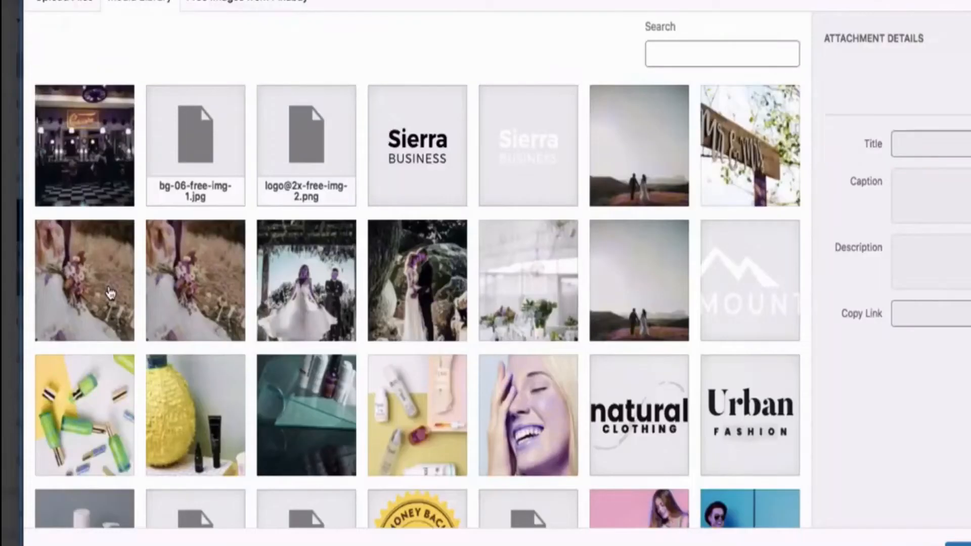
pyautogui.moveTo(970, 52); pyautogui.dragTo(814, 56)
pyautogui.moveTo(893, 181); pyautogui.dragTo(722, 53)
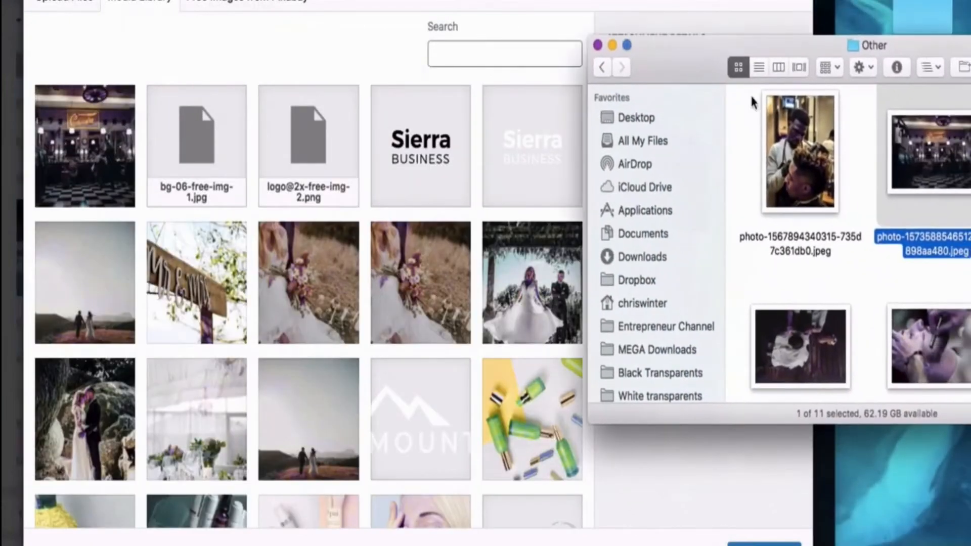
pyautogui.moveTo(918, 46); pyautogui.dragTo(775, 53)
pyautogui.click(703, 329)
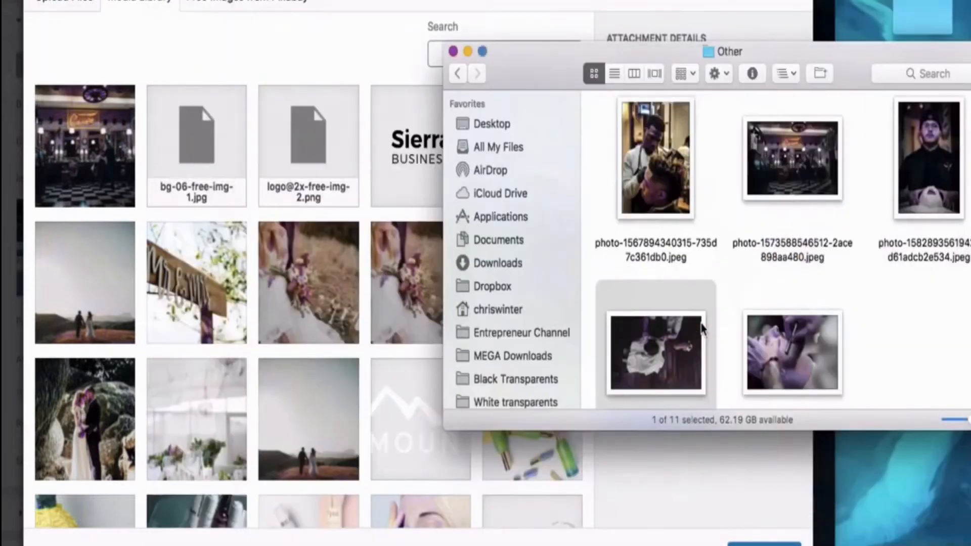
pyautogui.moveTo(703, 328); pyautogui.dragTo(358, 181)
pyautogui.click(351, 26)
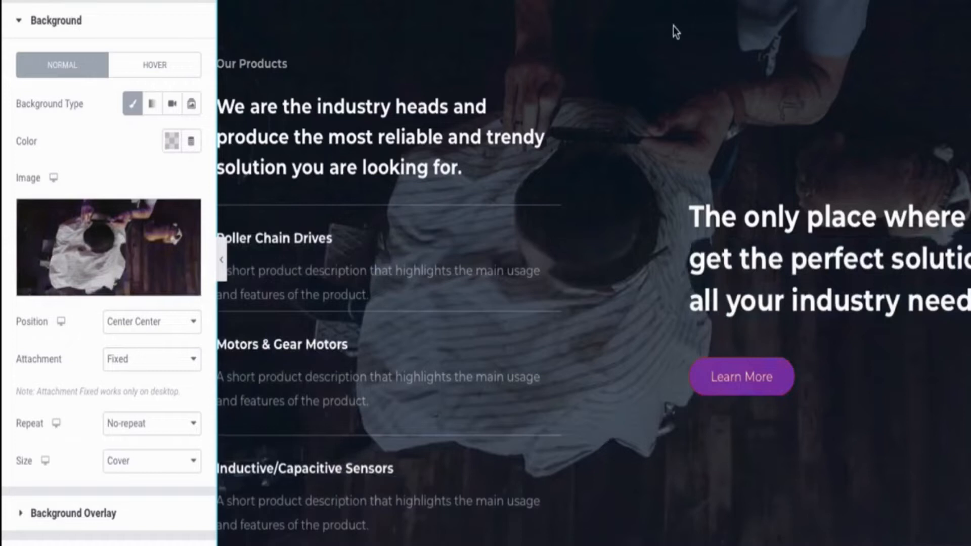
# Set the Our Products section's background overlay color to black #000000 and its opacity to 0.75
pyautogui.click(23, 513)
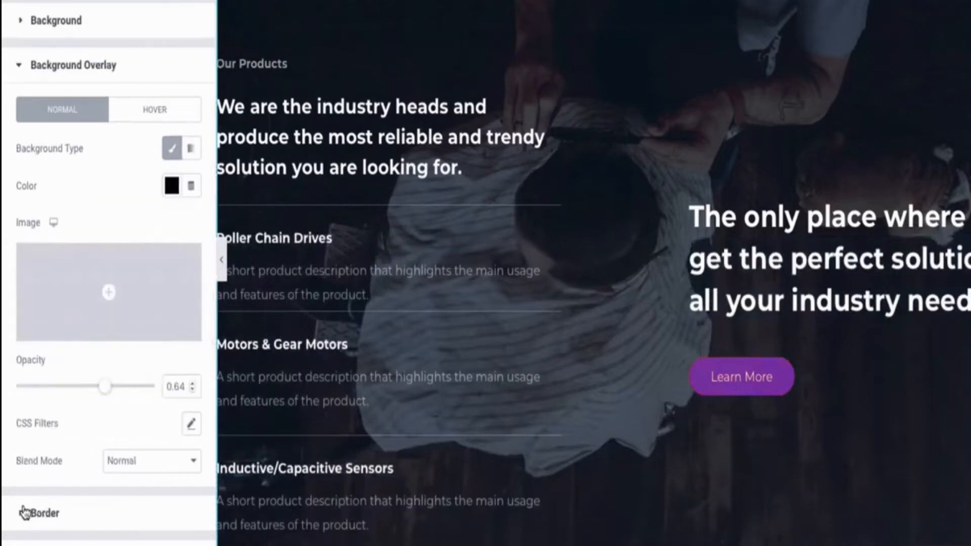
pyautogui.click(168, 189)
pyautogui.moveTo(174, 379); pyautogui.dragTo(84, 433)
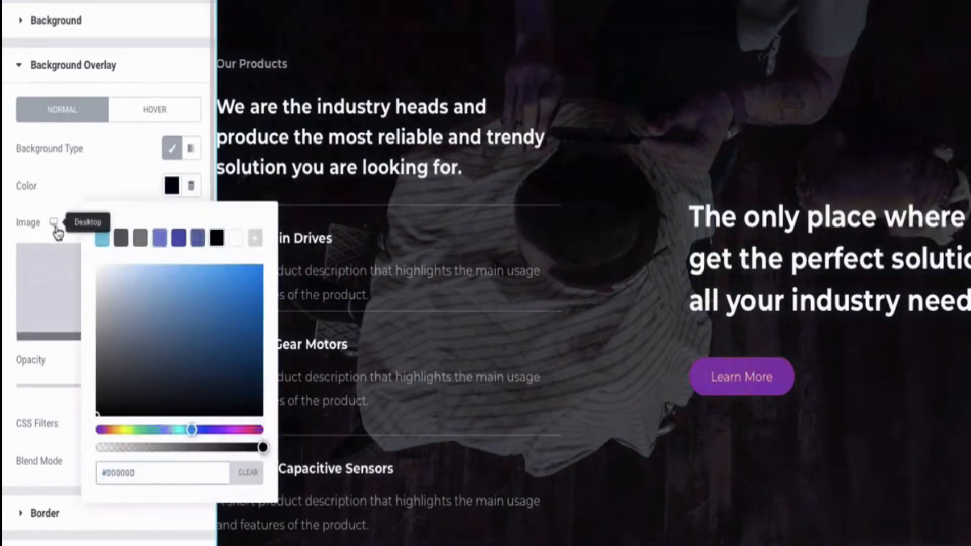
pyautogui.click(74, 65)
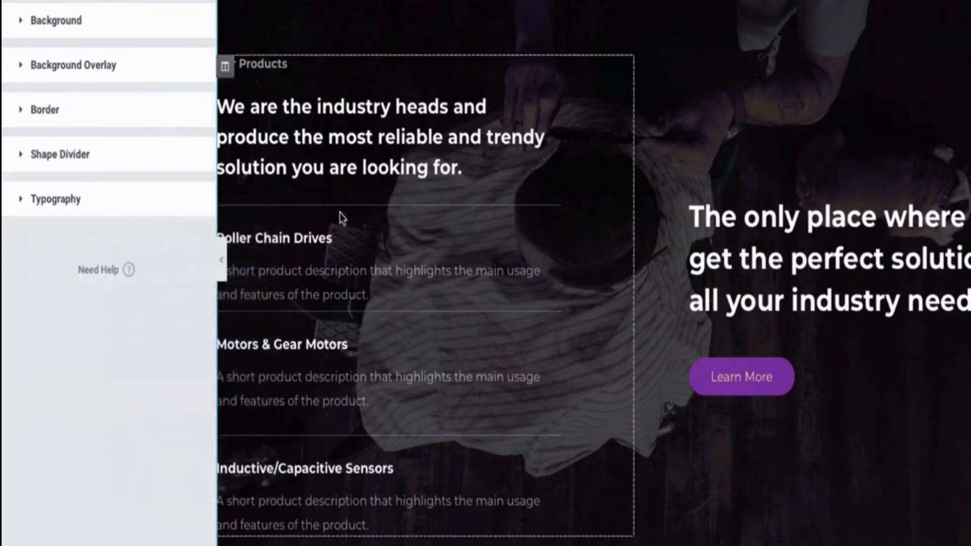
pyautogui.click(22, 74)
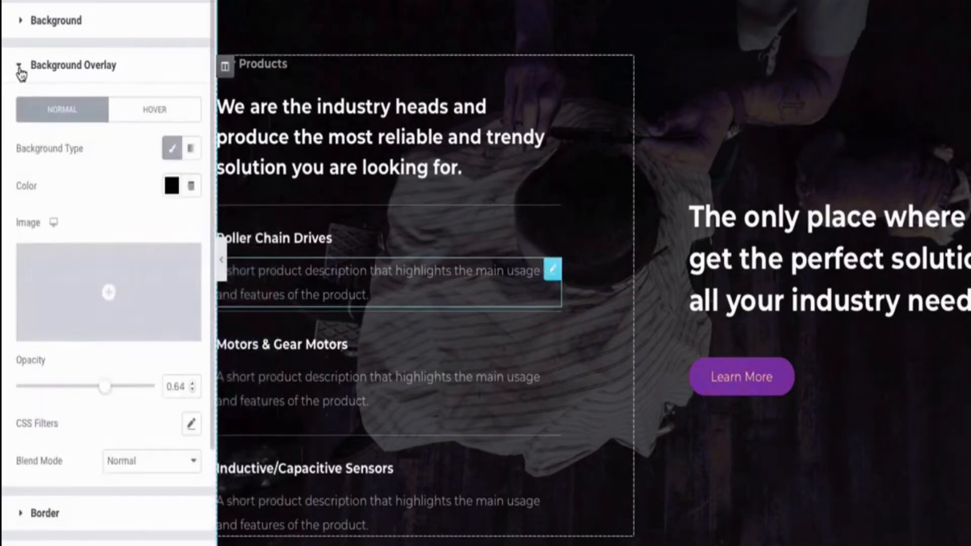
pyautogui.moveTo(107, 389); pyautogui.dragTo(123, 391)
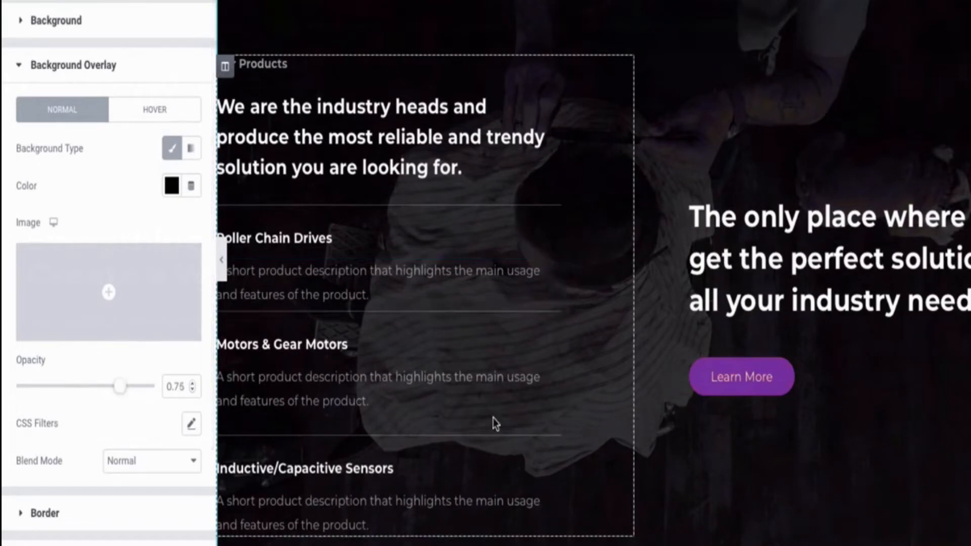
# Change the small Our Products title to "Out Services"
pyautogui.scroll(-1, 629, 162)
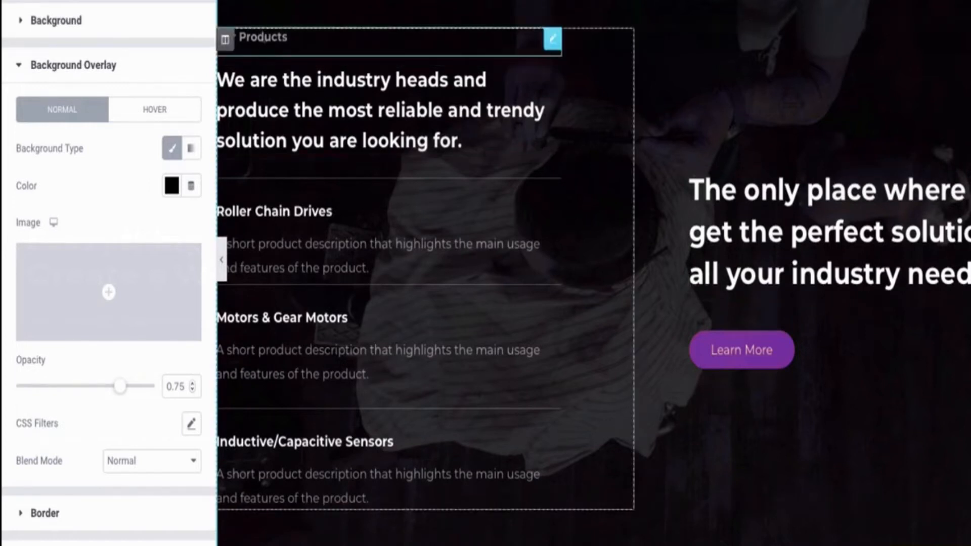
pyautogui.click(313, 35)
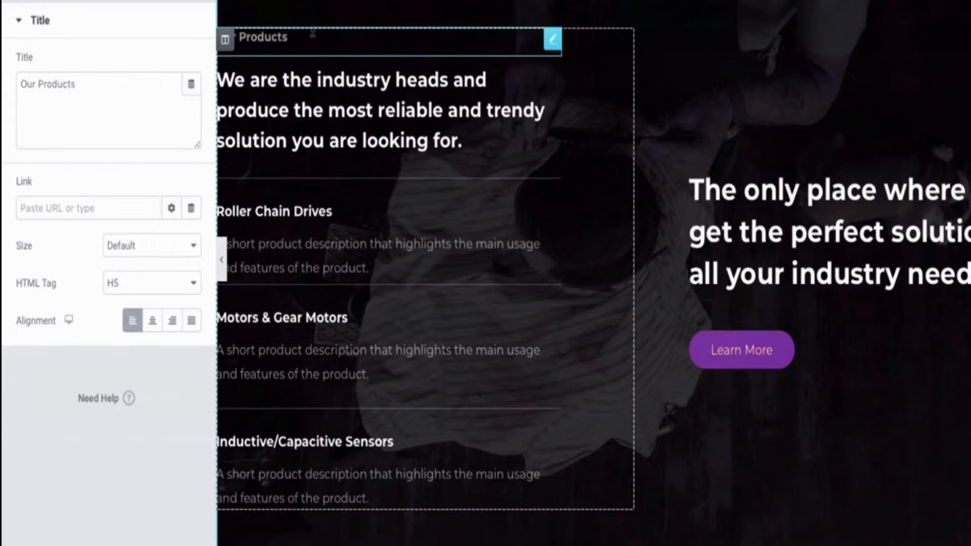
pyautogui.hotkey('ctrl', 'a')
pyautogui.write('Out Service')
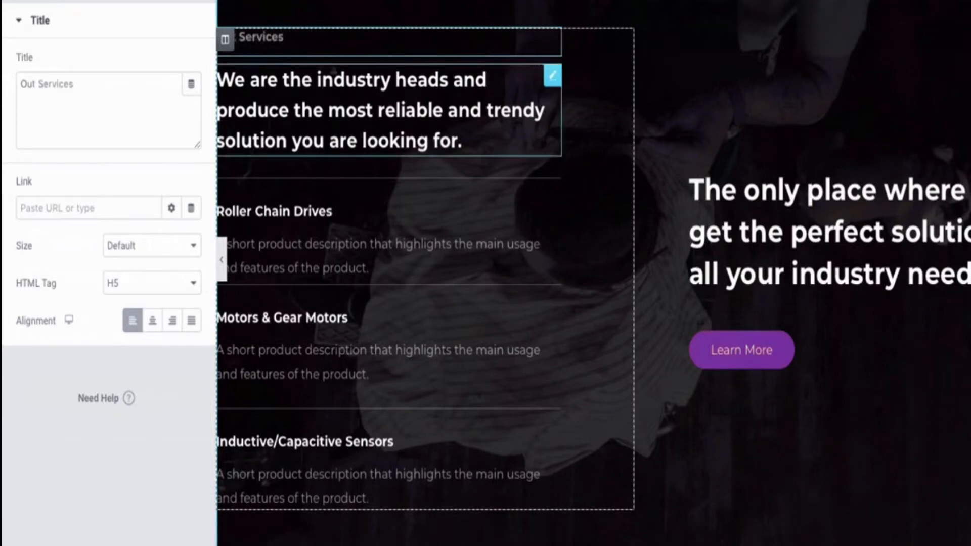
# Replace the services section's main heading with "We have a wide range of services to make you look your best"
pyautogui.click(498, 150)
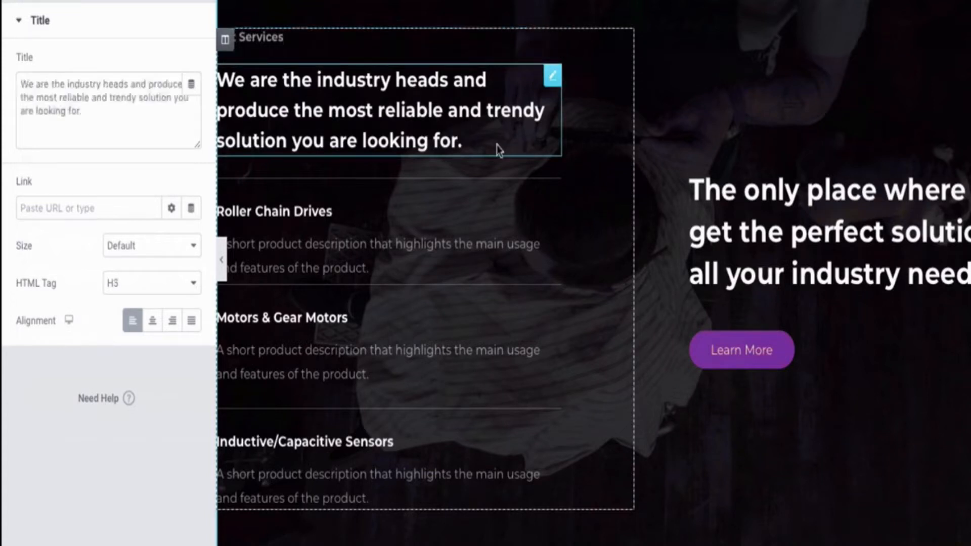
pyautogui.hotkey('ctrl', 'a')
pyautogui.write('We have  a')
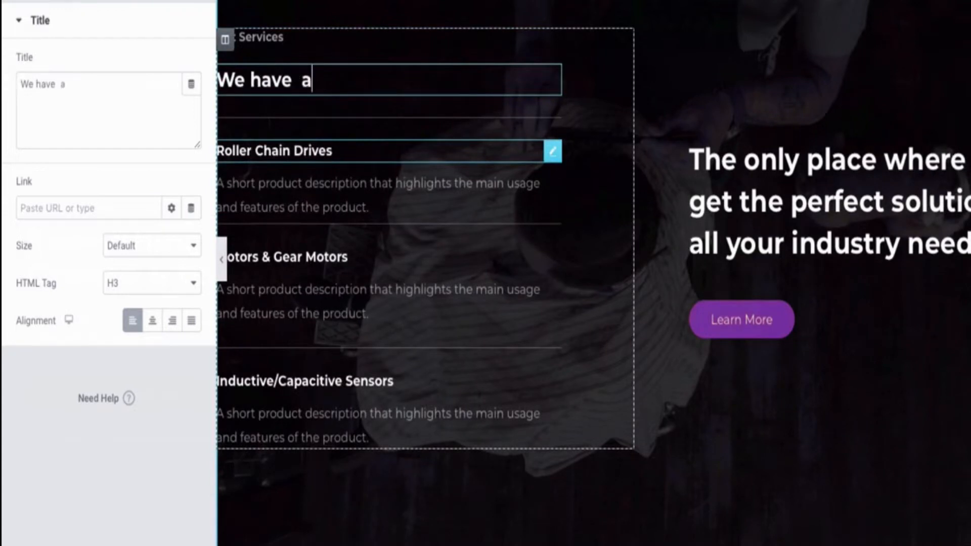
pyautogui.write(' wide range of s')
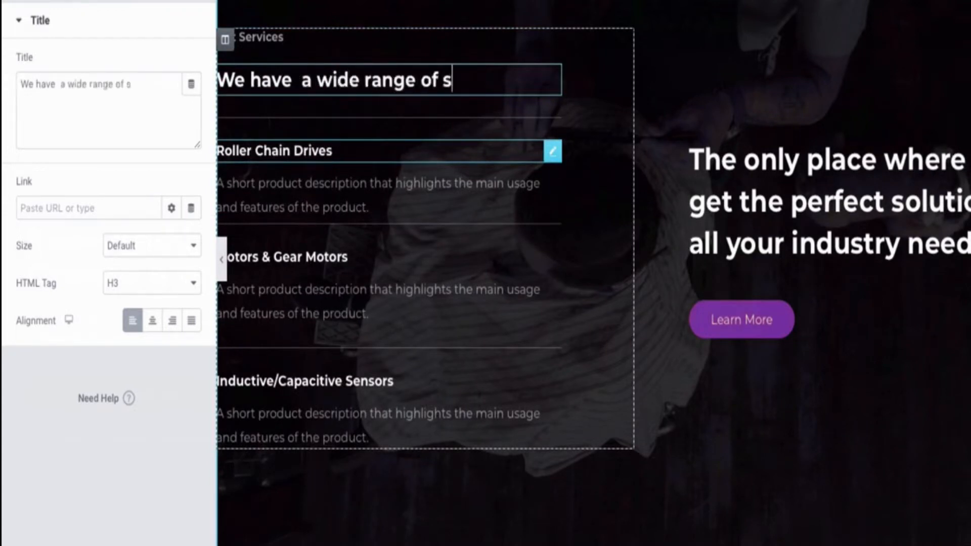
pyautogui.write('ervices to m')
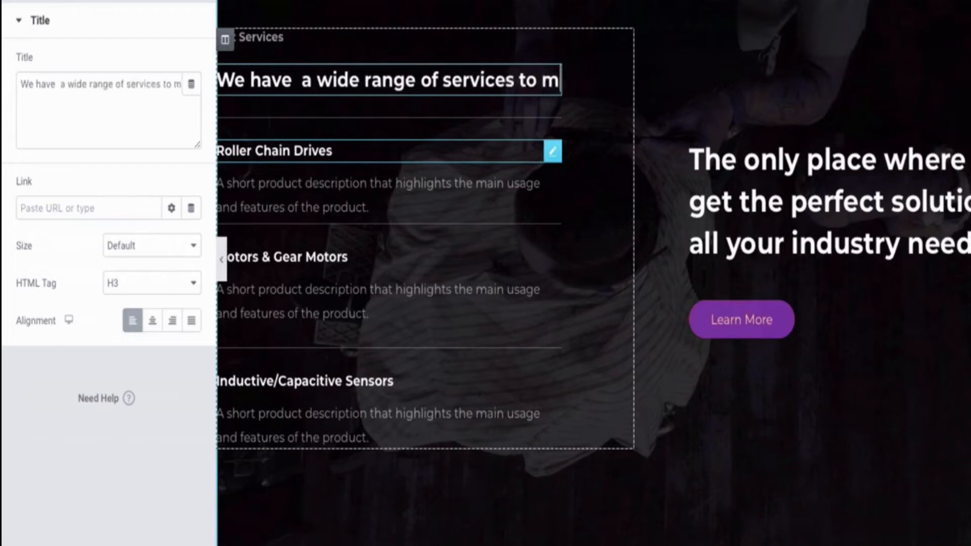
pyautogui.write('ake you look yo')
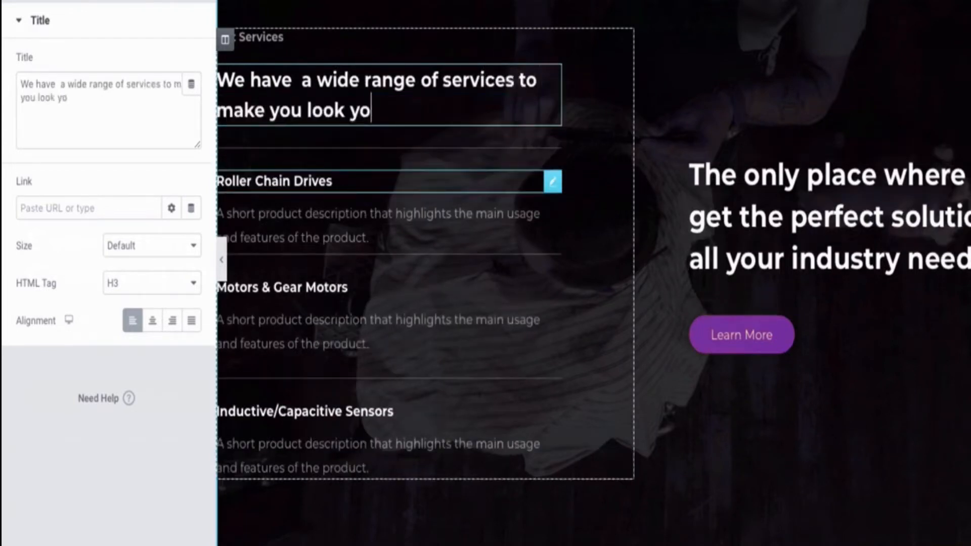
pyautogui.write('ur best')
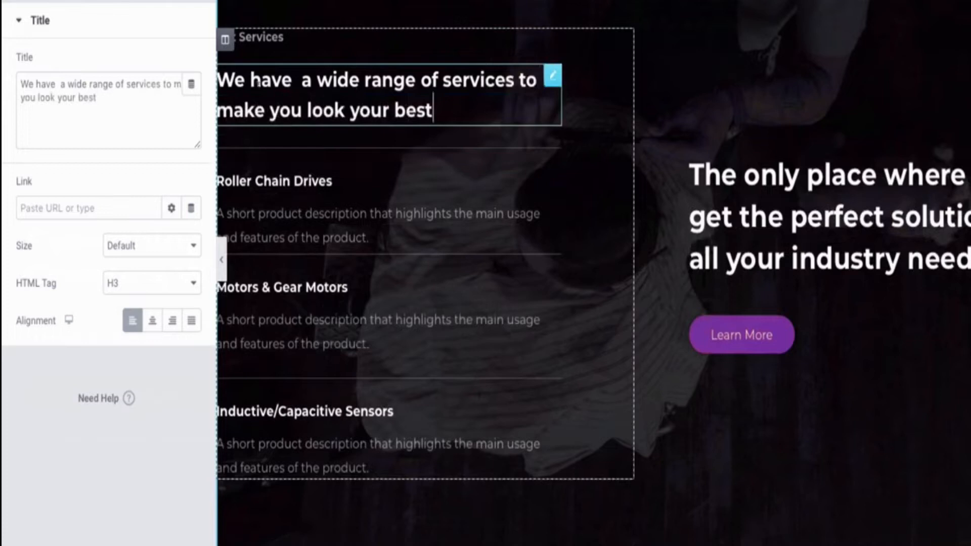
pyautogui.press('BackSpace')
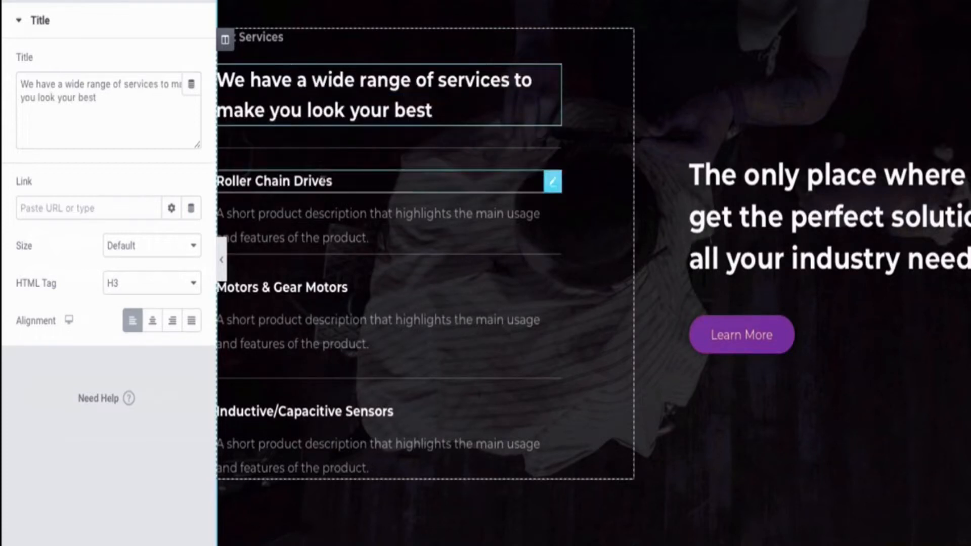
# Change the Roller Chain Drives title to "Haircuts from $20"
pyautogui.click(323, 181)
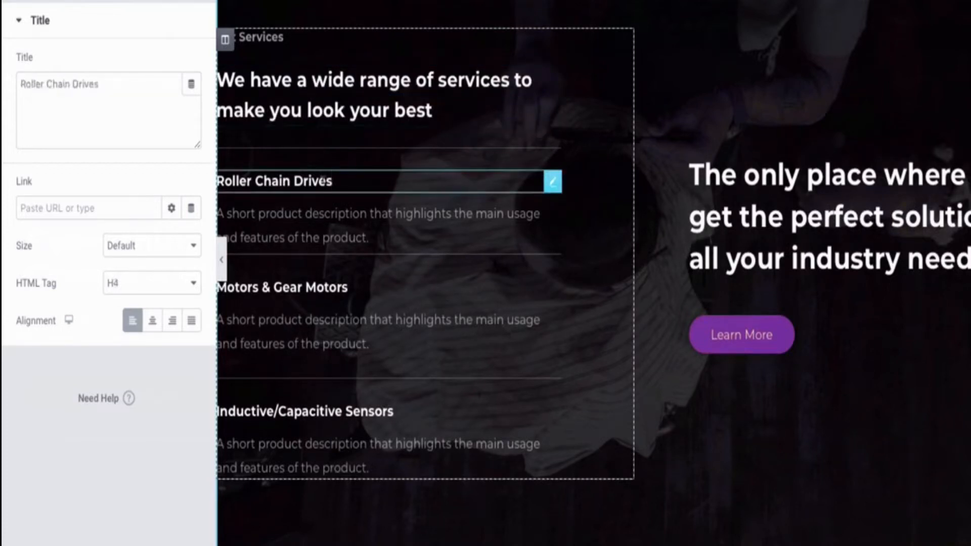
pyautogui.tripleClick(323, 180)
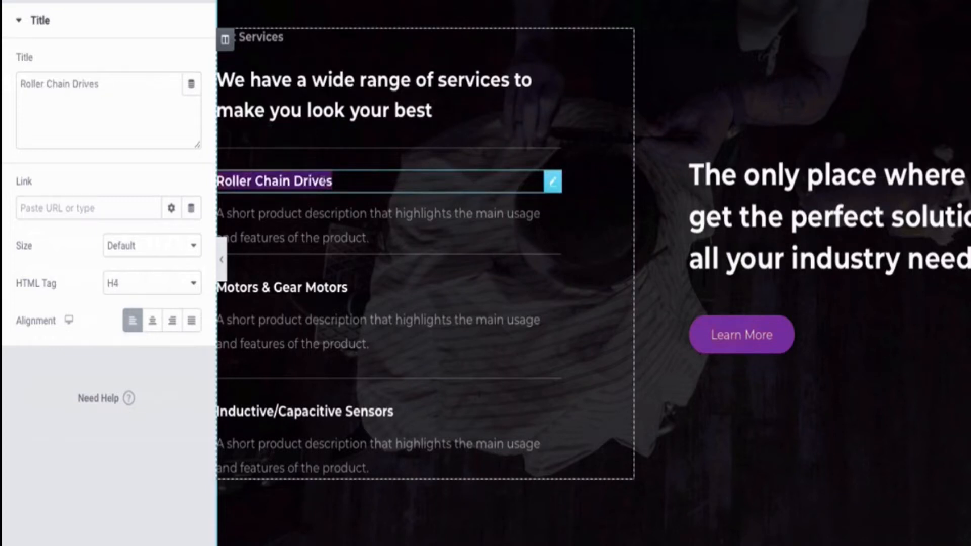
pyautogui.write('Haircuts from $20')
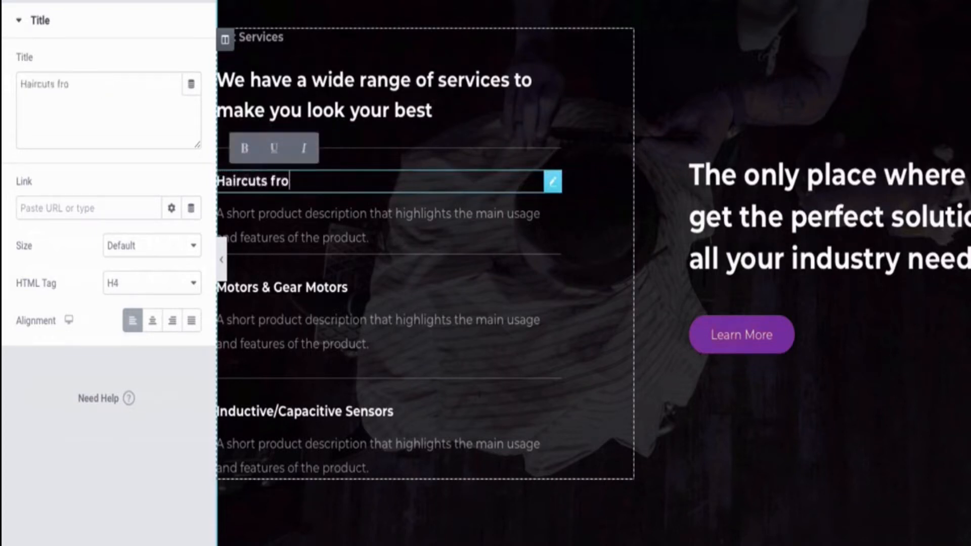
# Change the Motors & Gear Motors title to "Beard grooming from $10"
pyautogui.tripleClick(324, 283)
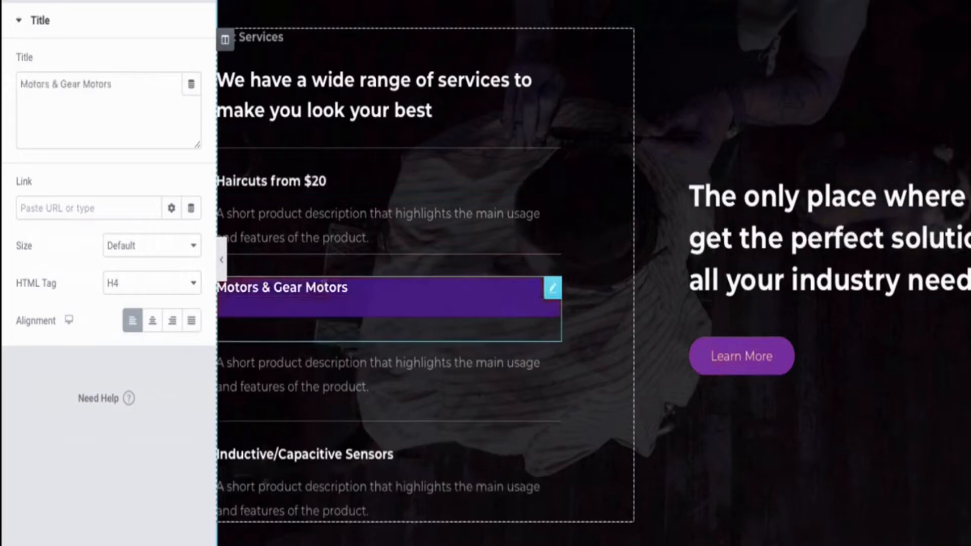
pyautogui.write('Bear')
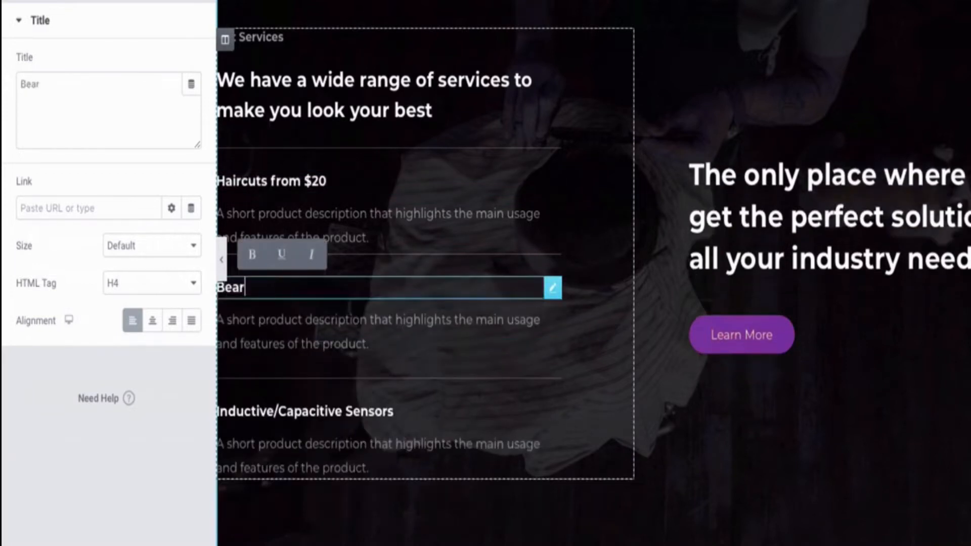
pyautogui.write('d grooming')
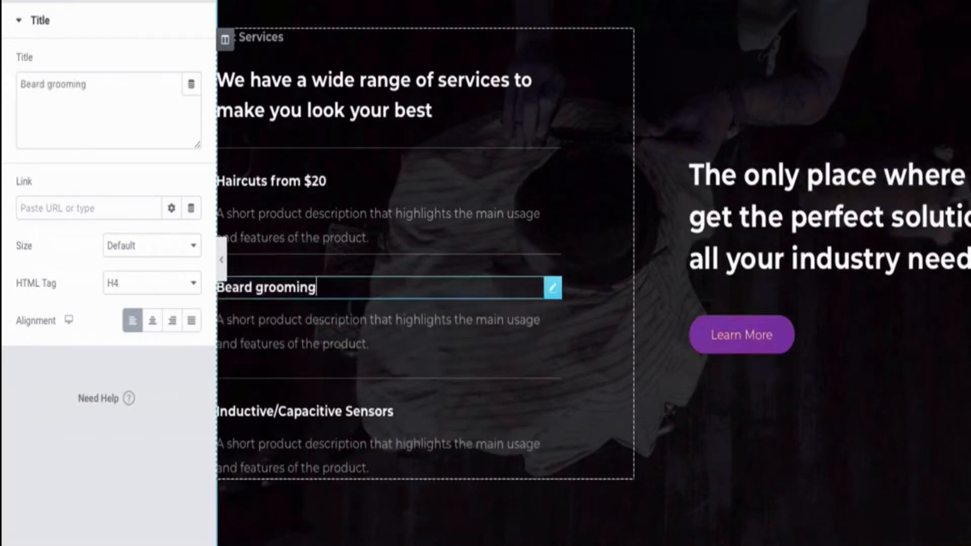
pyautogui.write(' from $10')
# Change the Inductive/Capacitive Sensors title to "Head massage from $30"
pyautogui.scroll(1, 318, 396)
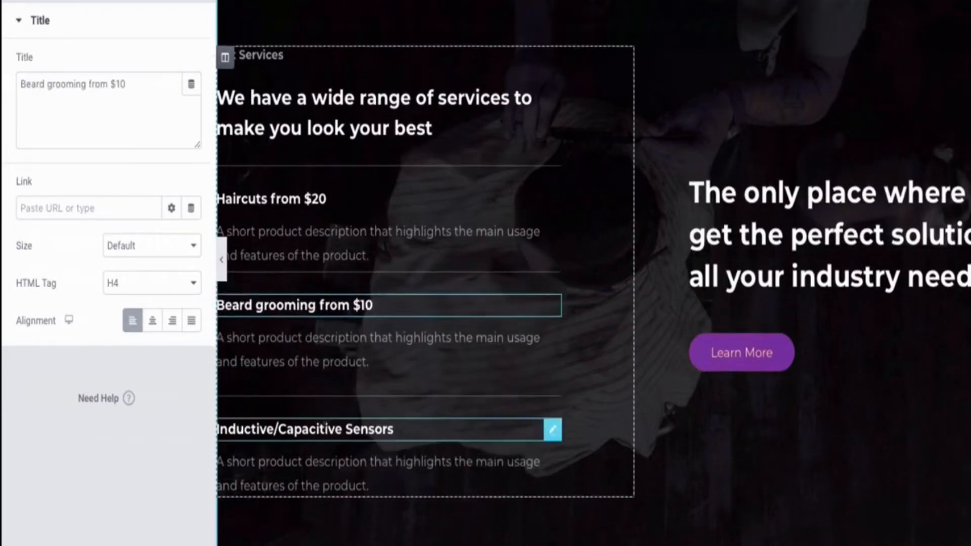
pyautogui.tripleClick(325, 425)
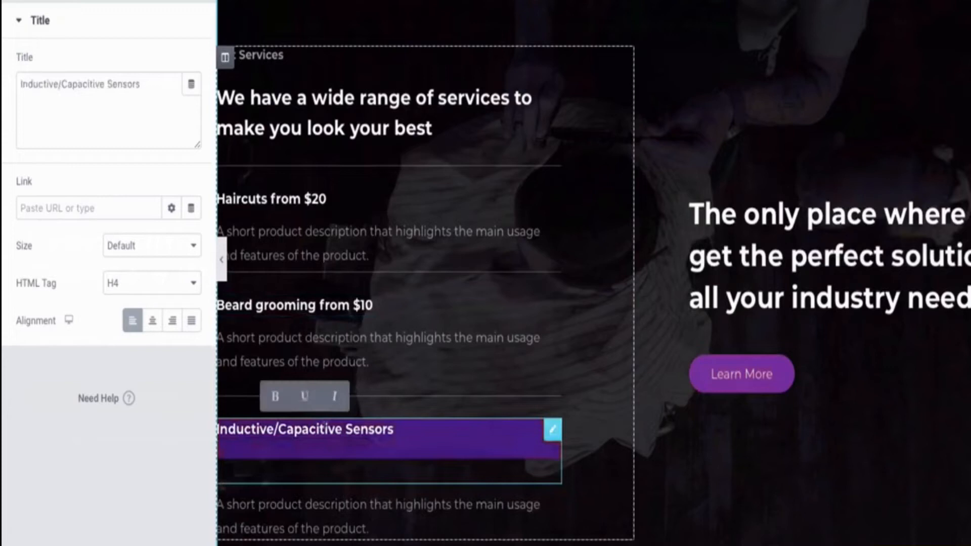
pyautogui.write('Head m')
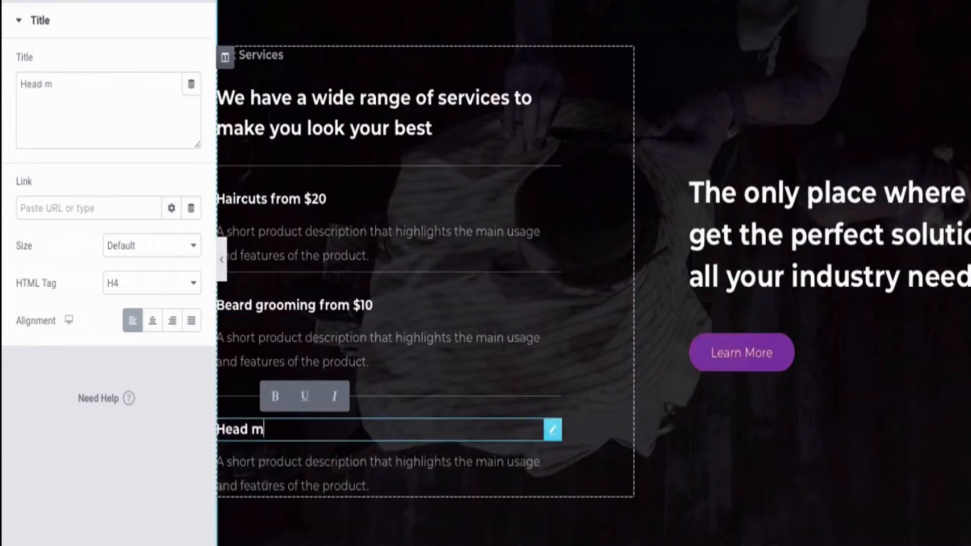
pyautogui.write('assage from $30')
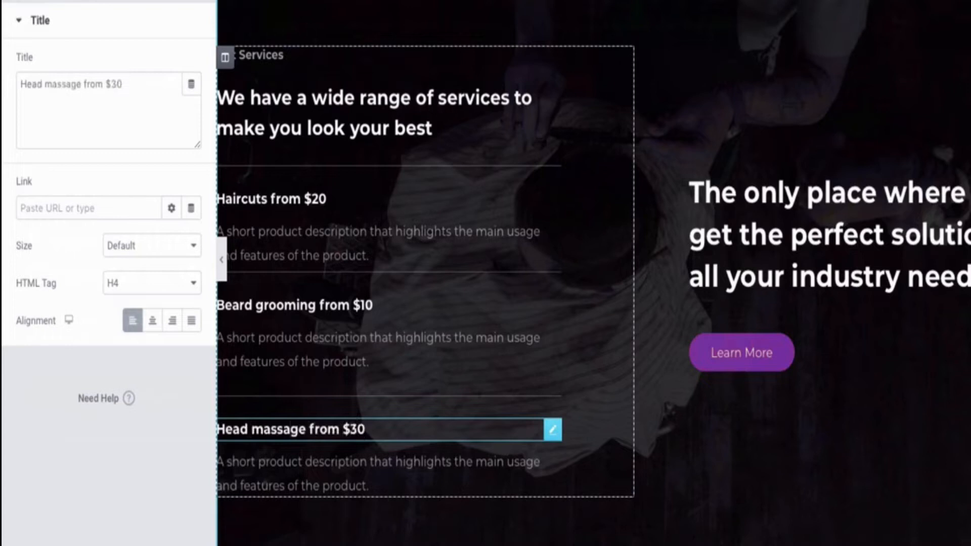
pyautogui.click(306, 243)
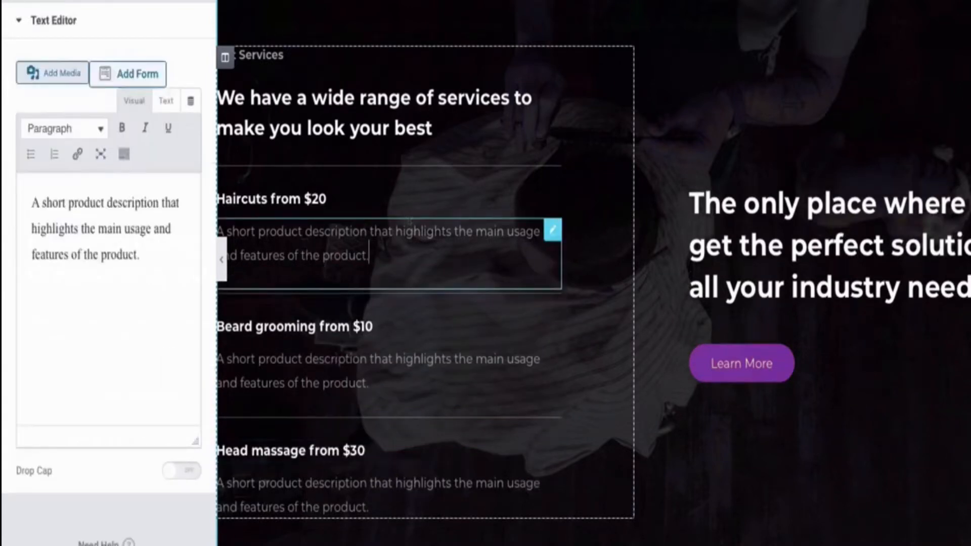
pyautogui.click(710, 526)
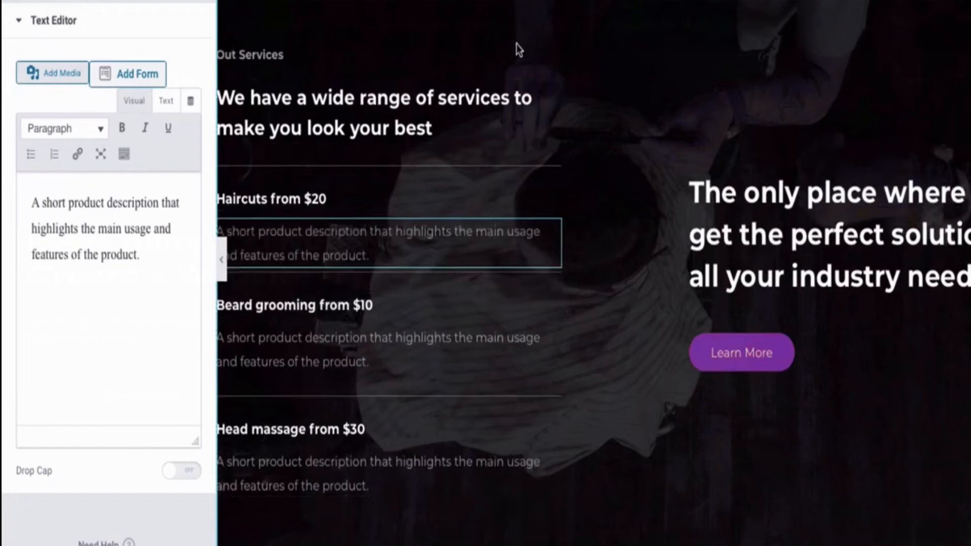
# Replace the large heading above the Learn More button with "We also offer a large discount for who have served in the Military"
pyautogui.scroll(1, 519, 51)
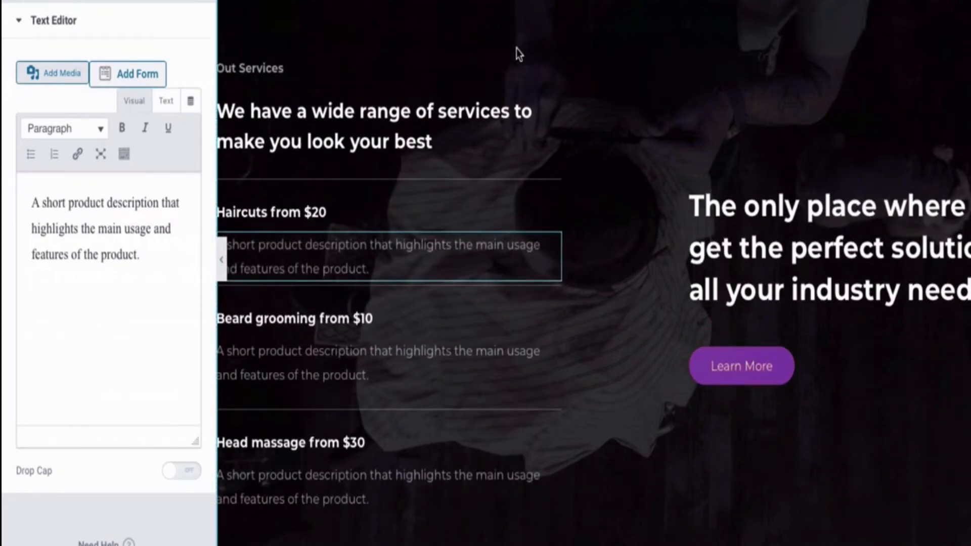
pyautogui.click(725, 247)
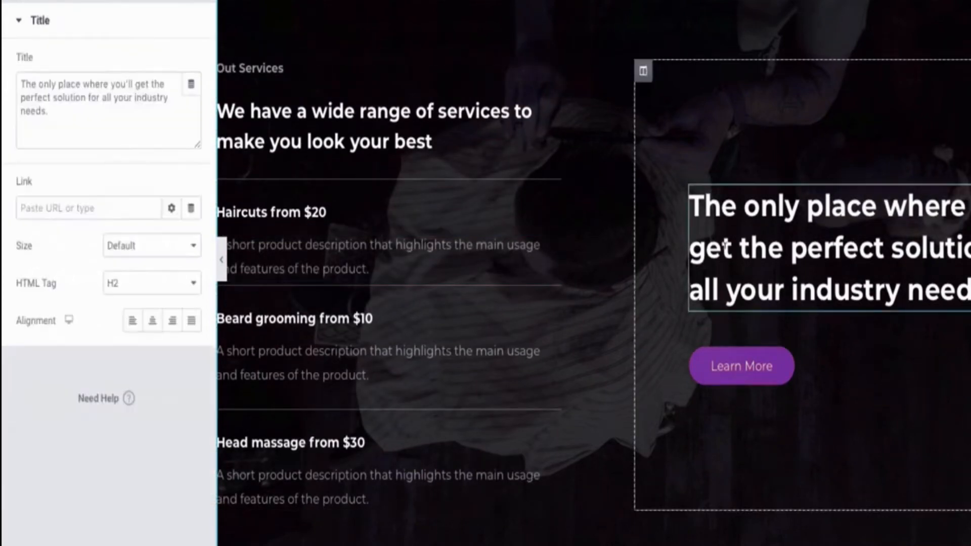
pyautogui.tripleClick(780, 247)
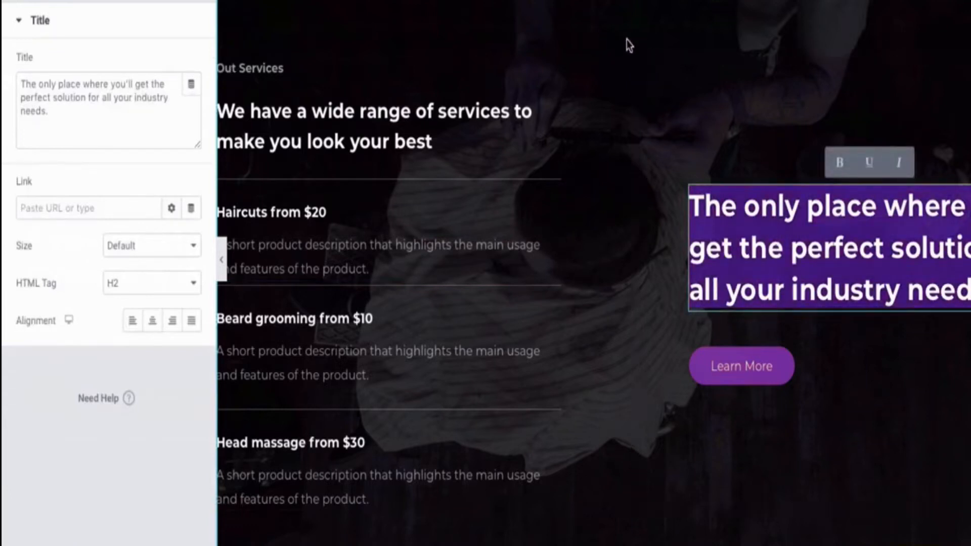
pyautogui.write('We also off')
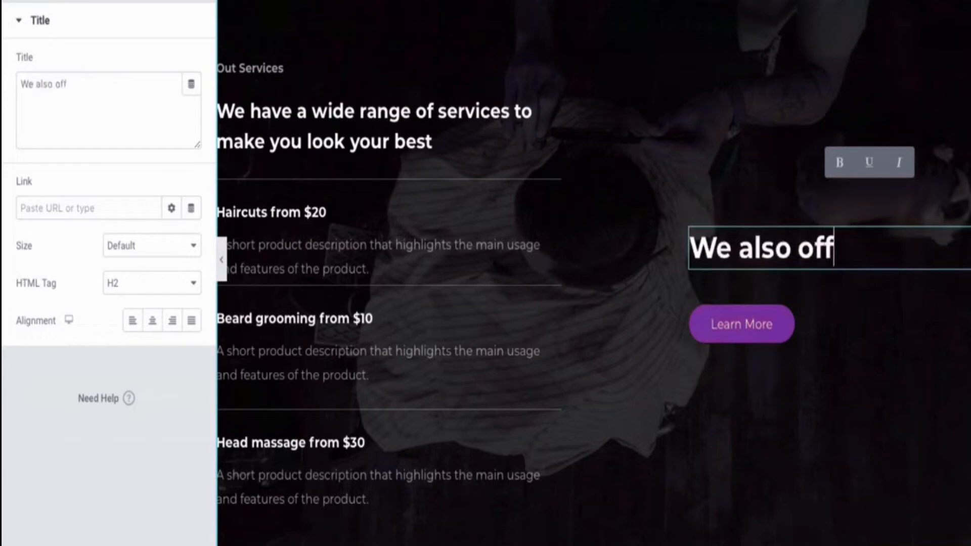
pyautogui.write('er a larger')
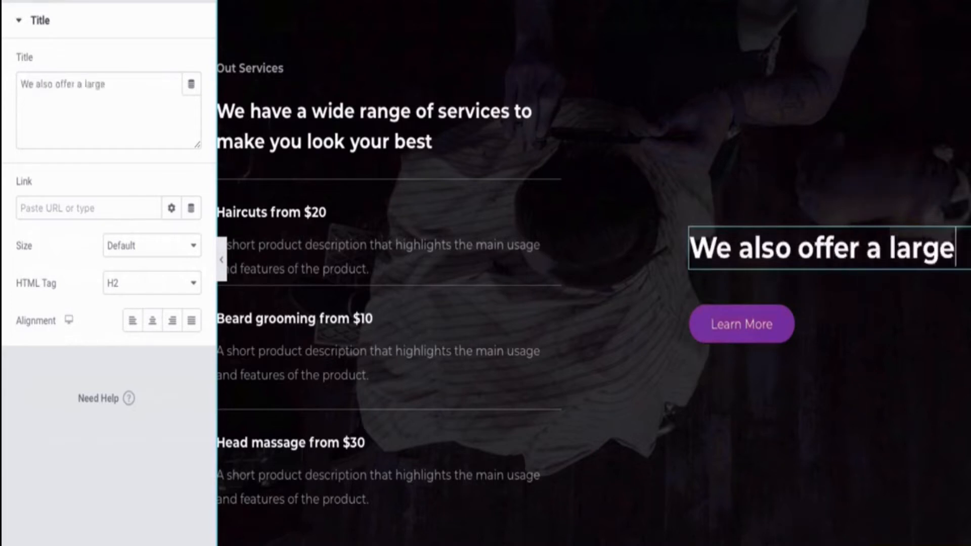
pyautogui.press('BackSpace')
pyautogui.press('BackSpace')
pyautogui.write('e discount frot h')
pyautogui.press('BackSpace')
pyautogui.press('BackSpace')
pyautogui.press('BackSpace')
pyautogui.press('BackSpace')
pyautogui.press('BackSpace')
pyautogui.write('or who hav')
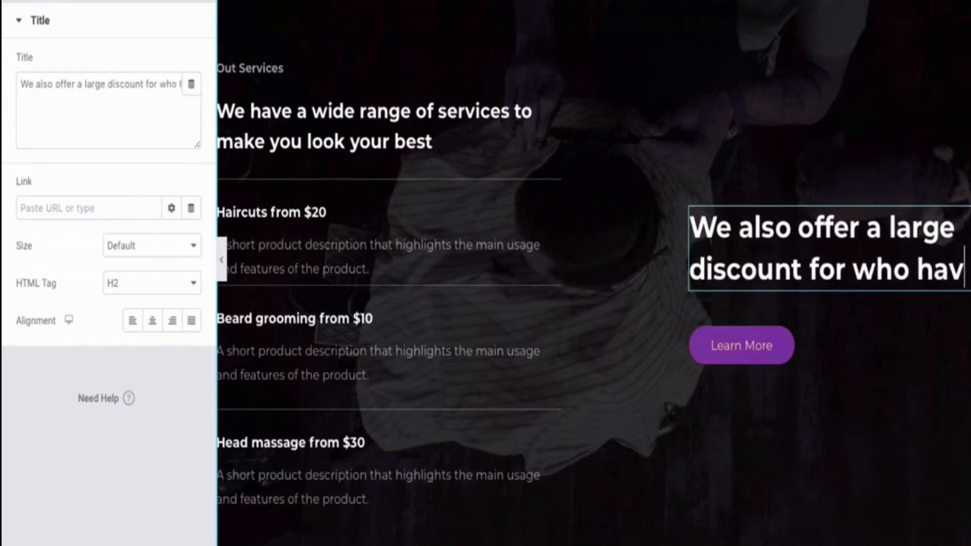
pyautogui.write('e served in the ')
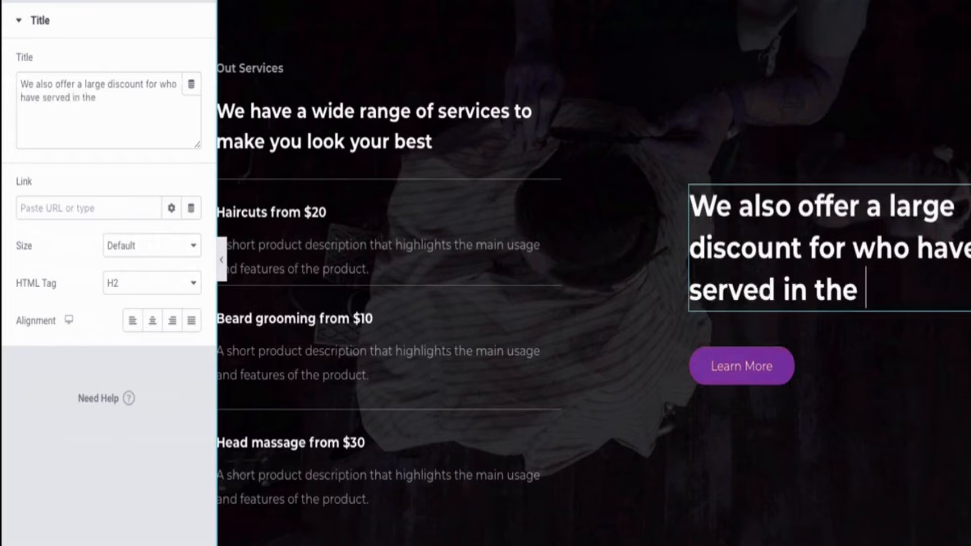
pyautogui.write('Military')
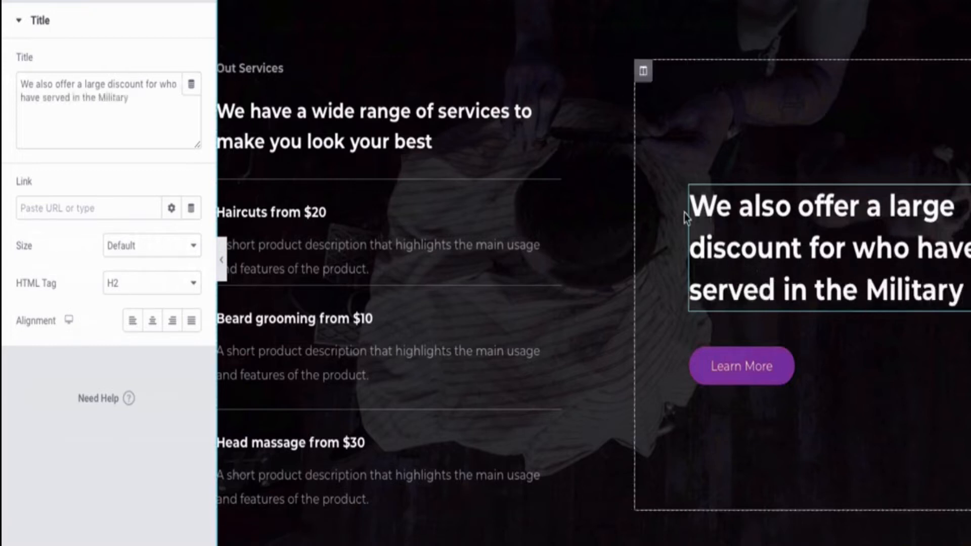
# Change the Learn More button's text to "See Our Discounts"
pyautogui.click(782, 365)
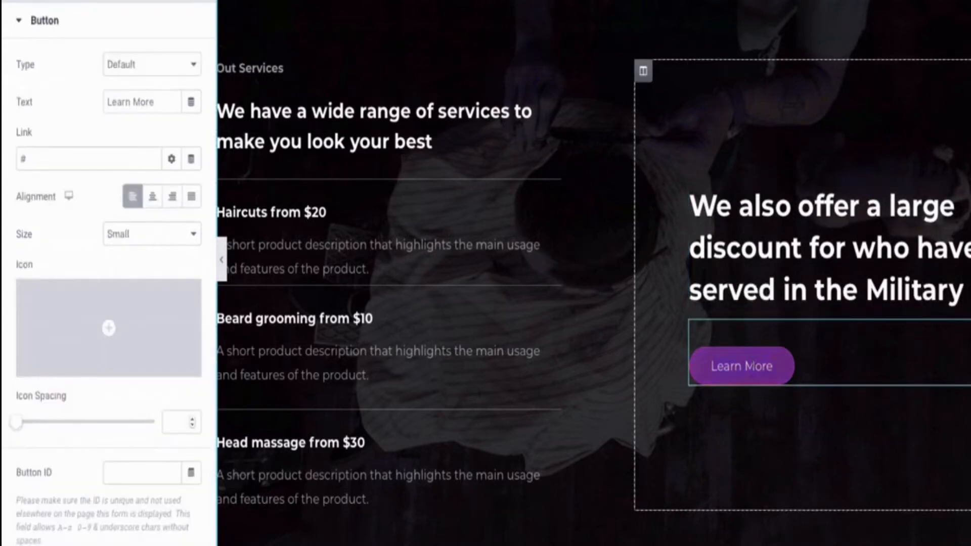
pyautogui.hotkey('ctrl', 'a')
pyautogui.write('See Our')
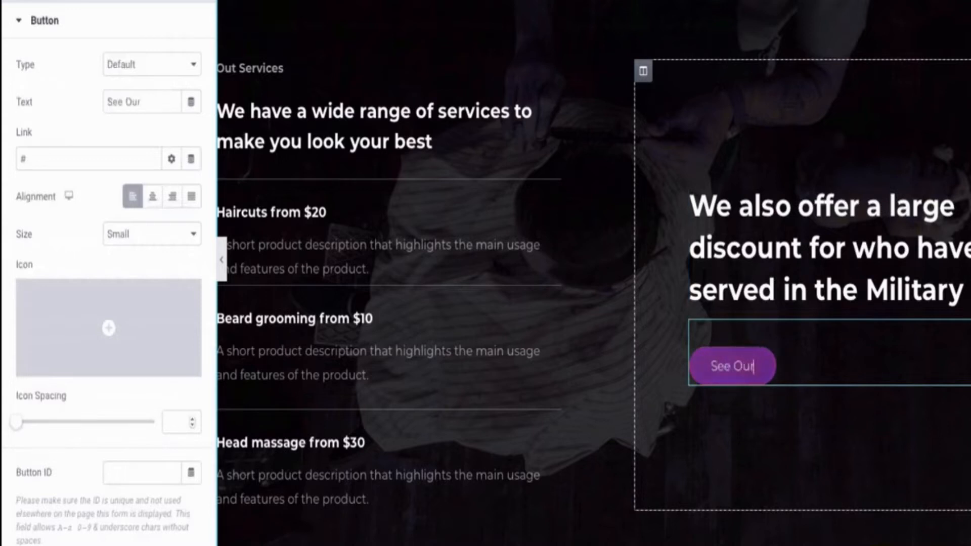
pyautogui.write(' Discounts')
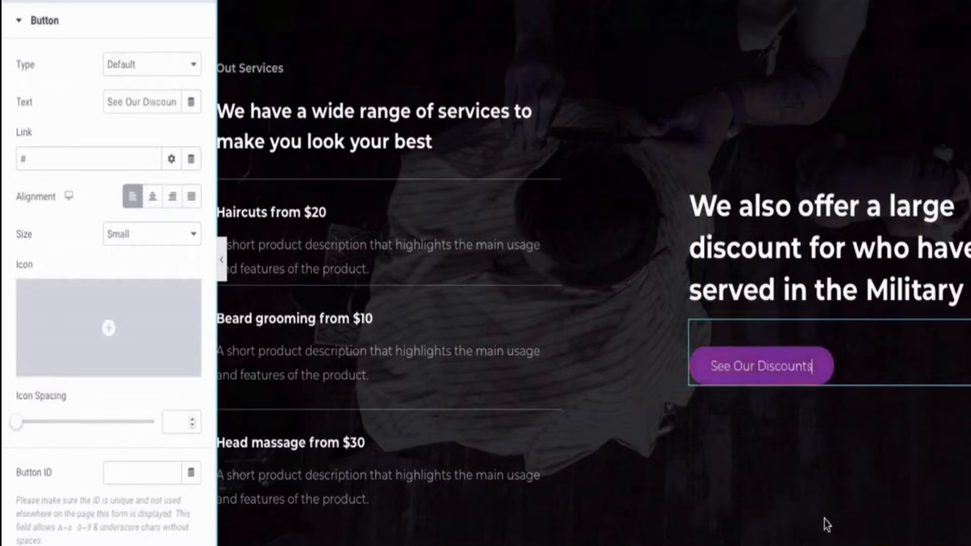
# Preview the services section at full width and correct its small title to "Our Services"
pyautogui.click(221, 259)
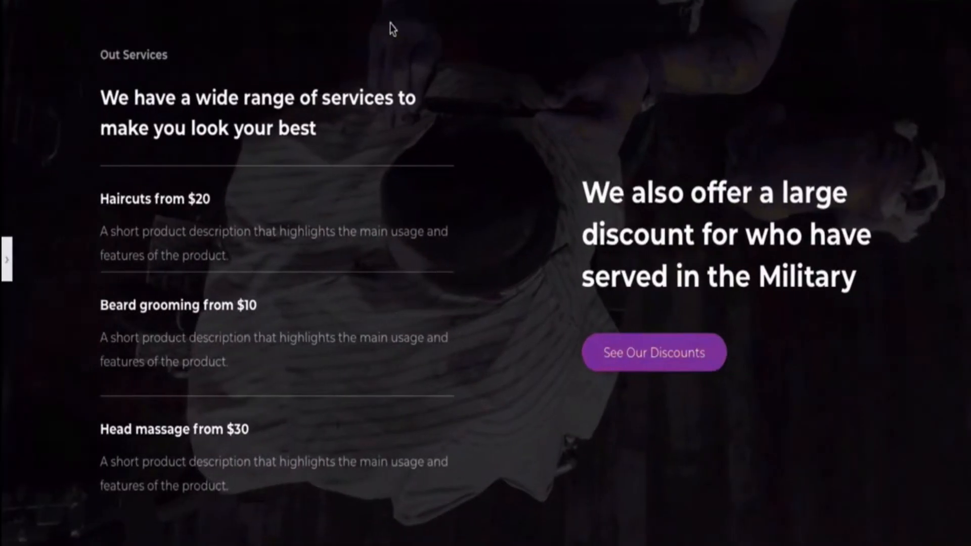
pyautogui.scroll(-1, 390, 23)
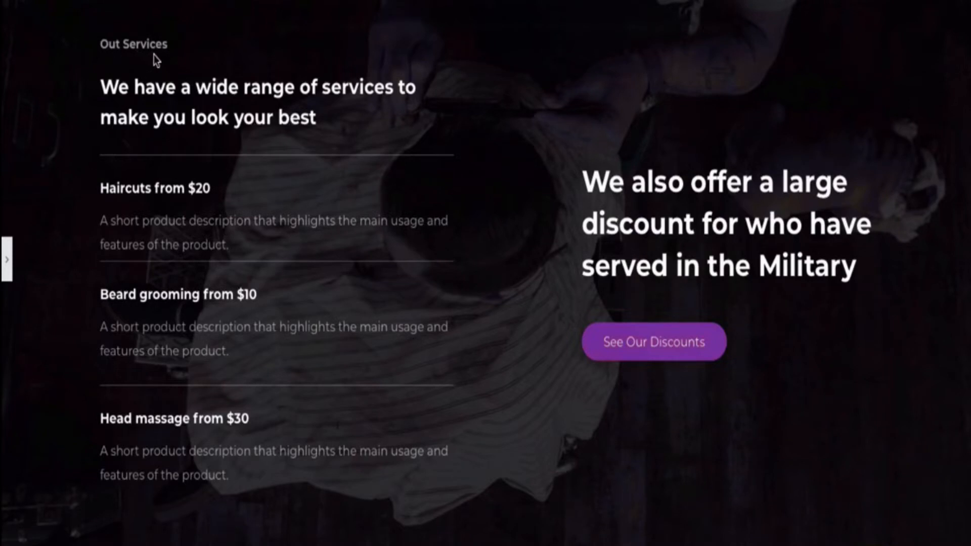
pyautogui.click(7, 259)
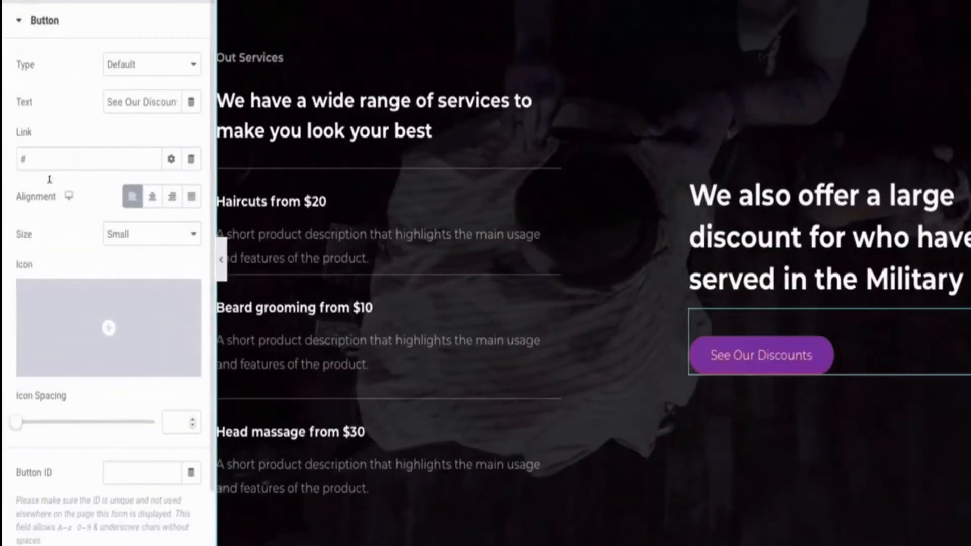
pyautogui.click(283, 58)
pyautogui.press('BackSpace')
pyautogui.write('r Services')
pyautogui.click(223, 259)
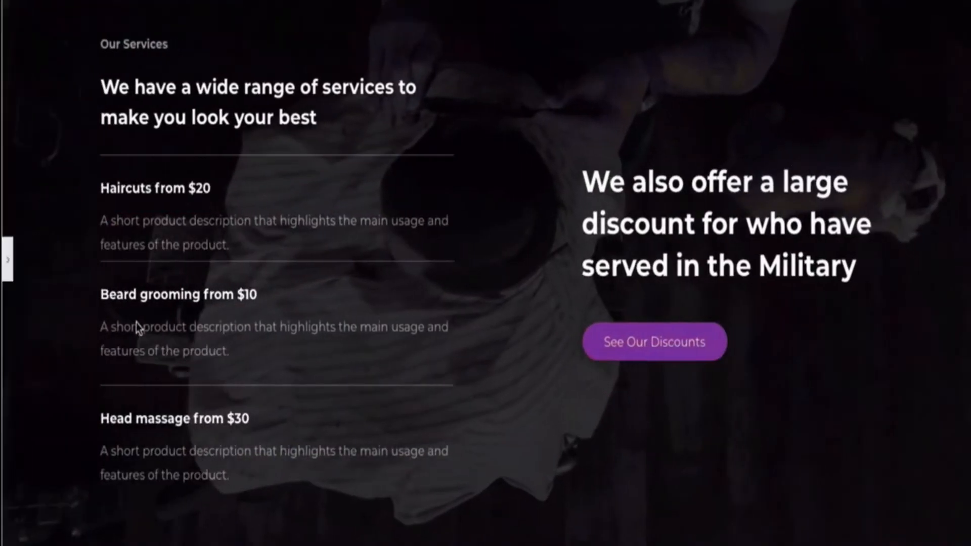
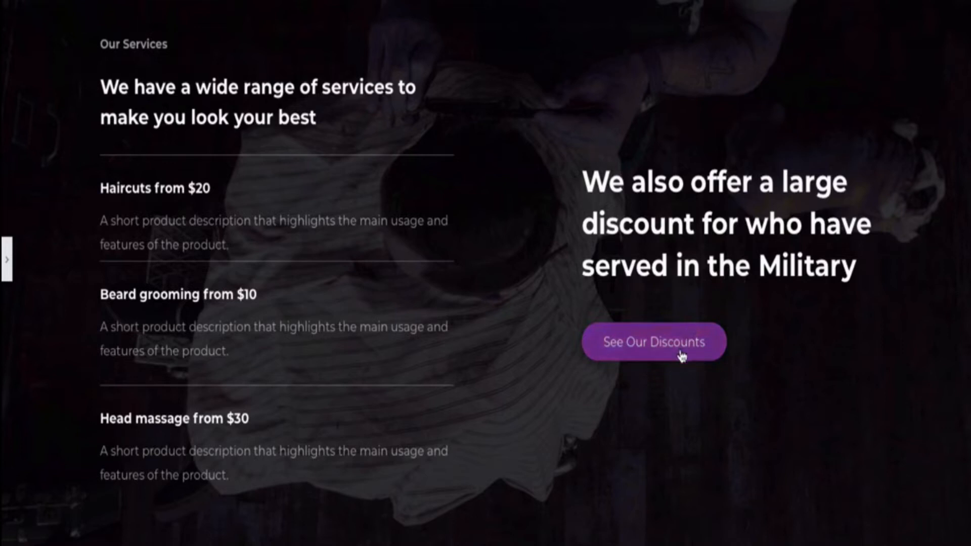
# Look over the images, titles and descriptions in the Industries We Serve section
pyautogui.scroll(1, 689, 368)
pyautogui.scroll(-2, 690, 366)
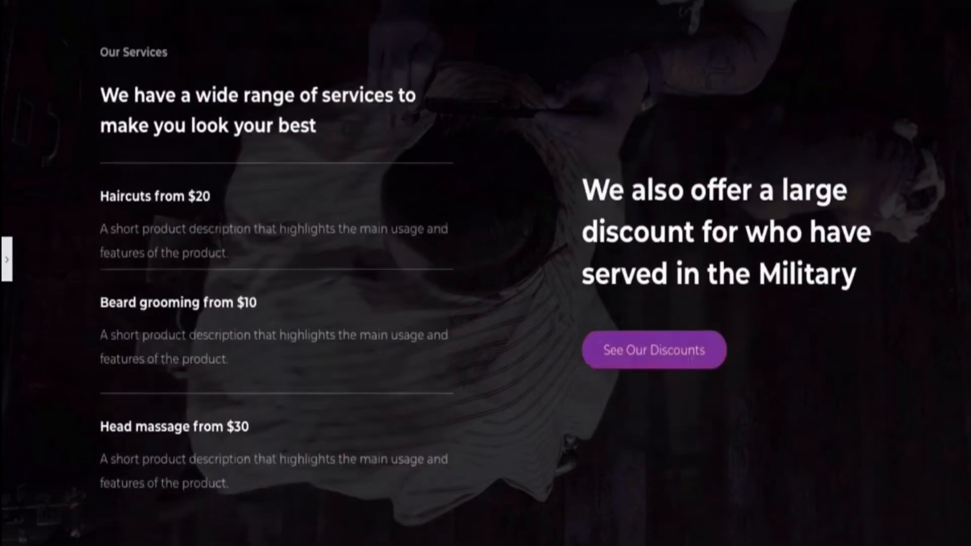
pyautogui.scroll(-6, 690, 380)
pyautogui.scroll(-8, 689, 381)
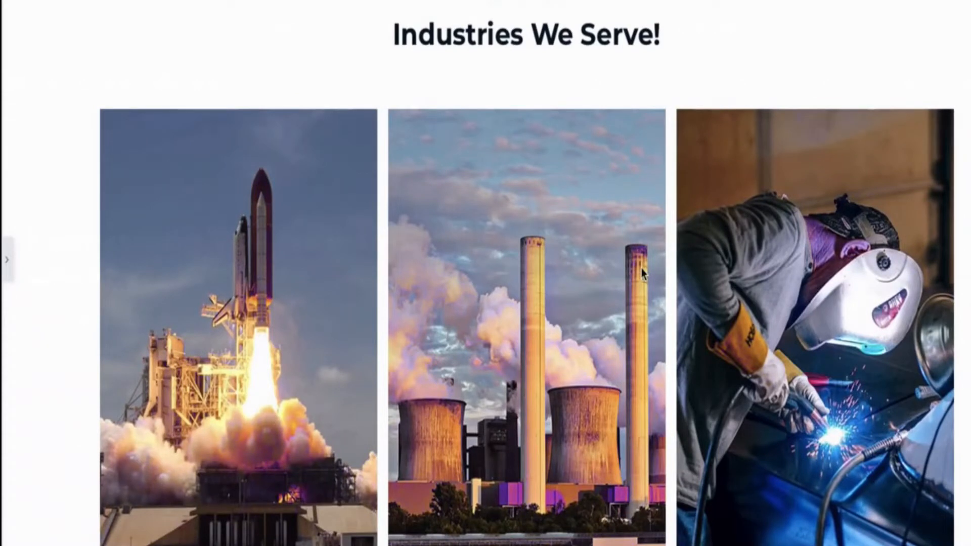
pyautogui.scroll(-2, 642, 268)
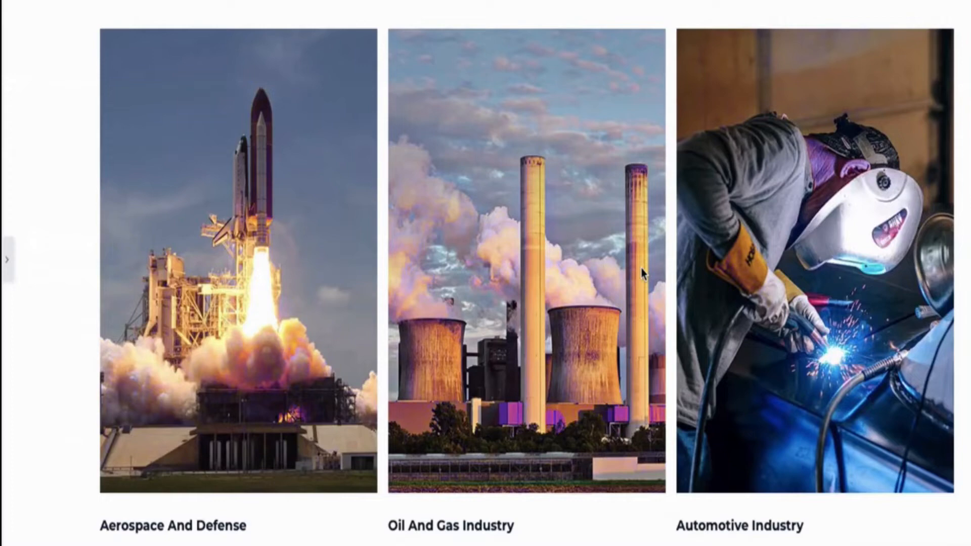
pyautogui.scroll(-2, 636, 346)
pyautogui.scroll(1, 687, 223)
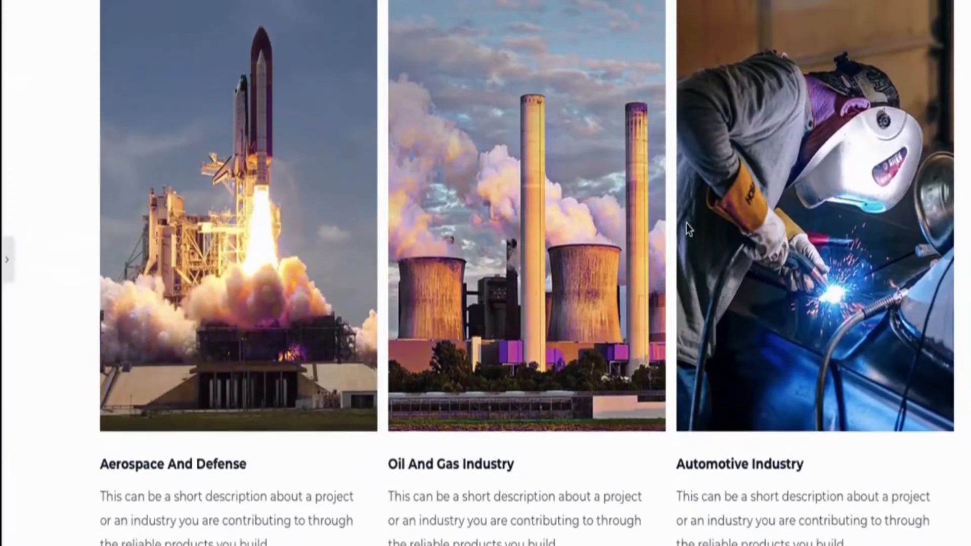
pyautogui.scroll(2, 552, 197)
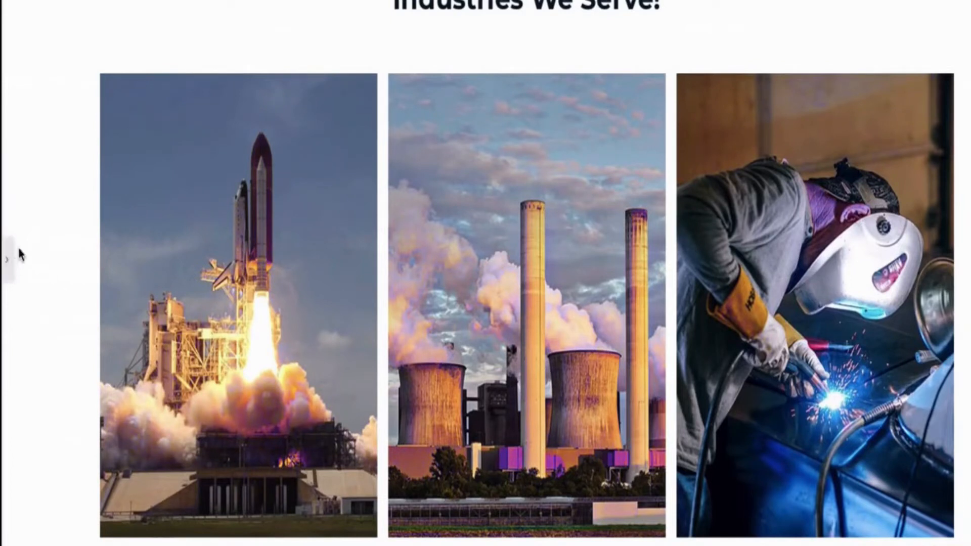
# Open the image chooser for the rocket image in the first column of the Industries We Serve section
pyautogui.click(6, 260)
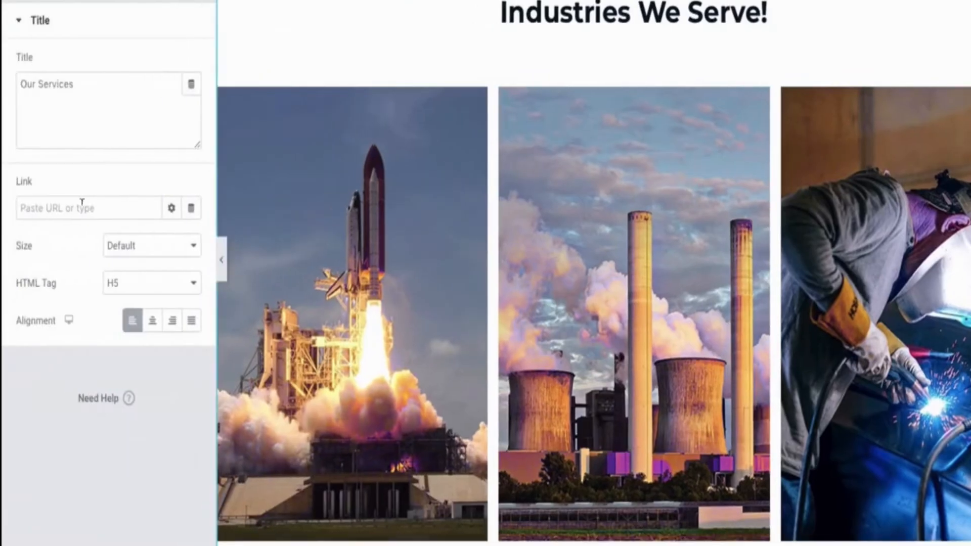
pyautogui.rightClick(254, 202)
pyautogui.click(279, 221)
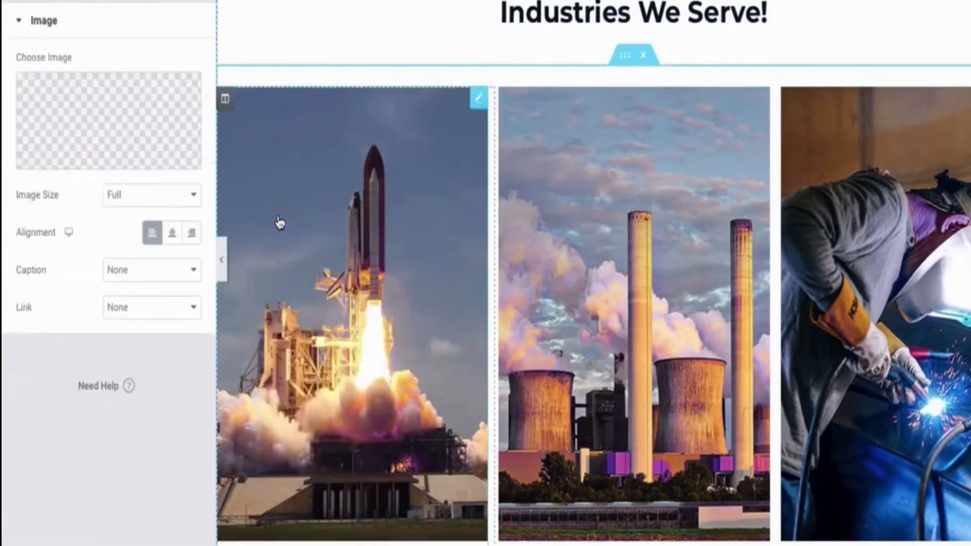
pyautogui.click(97, 162)
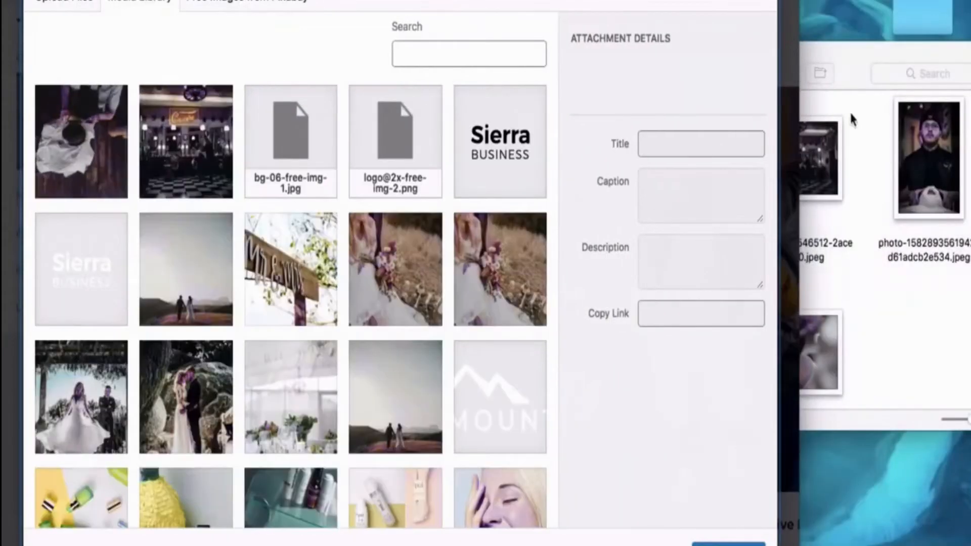
# Switch to Finder and open the Products folder beside the media library
pyautogui.click(849, 111)
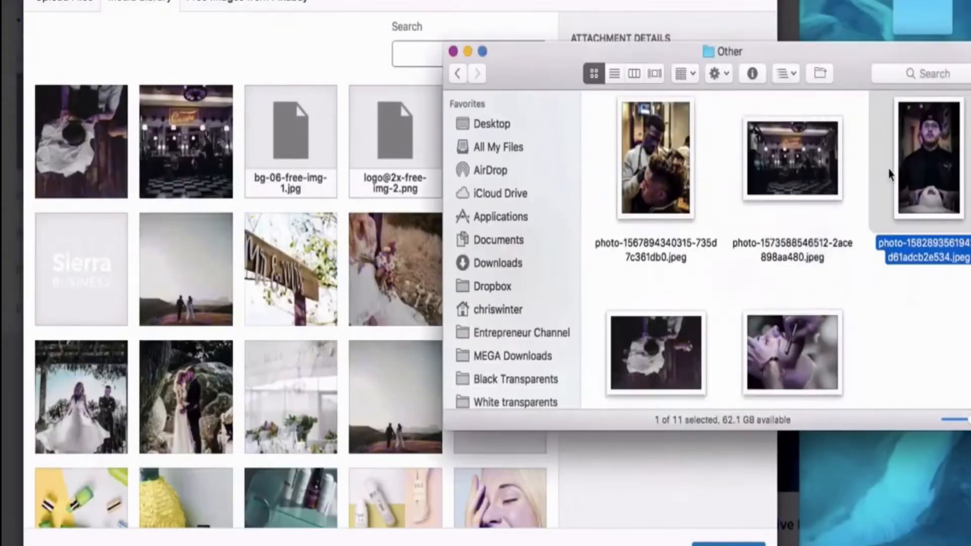
pyautogui.scroll(8, 877, 165)
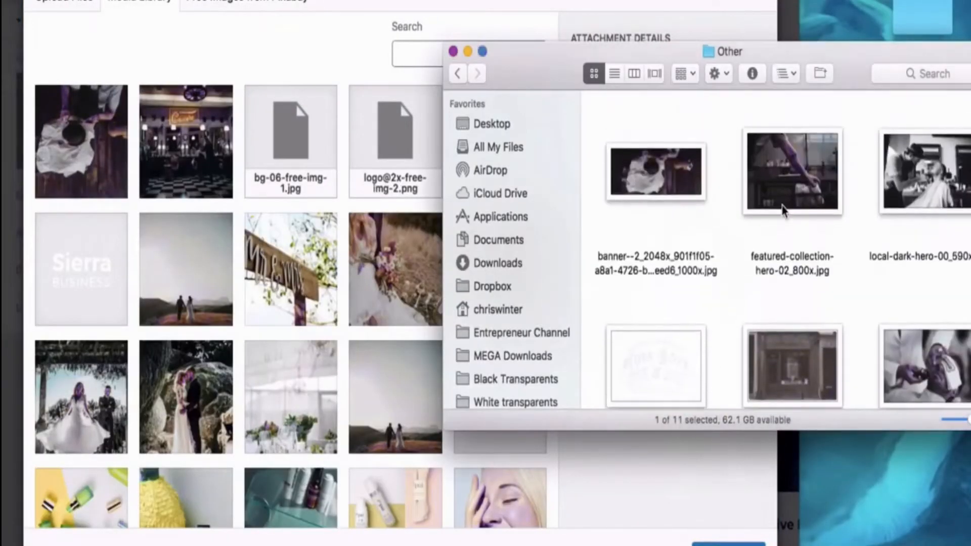
pyautogui.click(477, 73)
pyautogui.moveTo(623, 59); pyautogui.dragTo(698, 67)
pyautogui.doubleClick(715, 358)
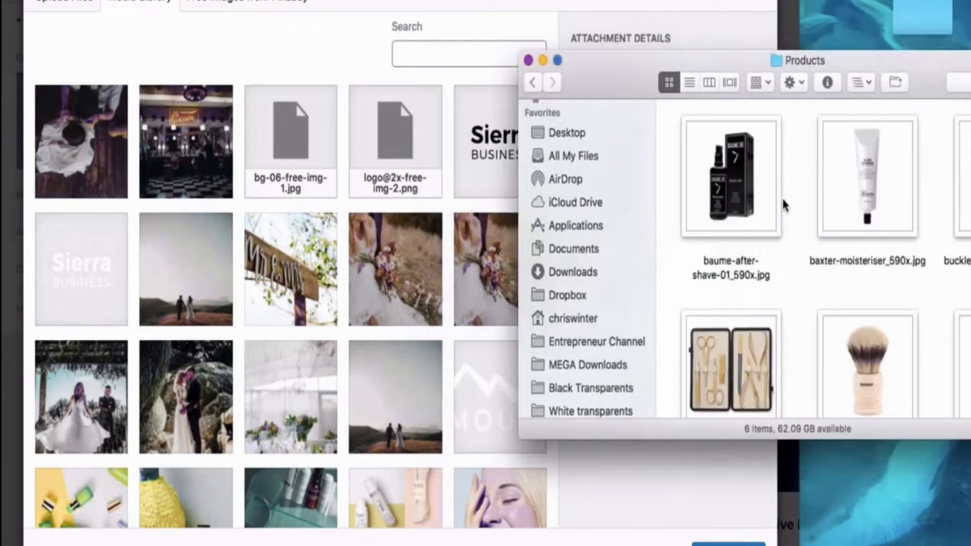
pyautogui.moveTo(934, 91); pyautogui.dragTo(904, 100)
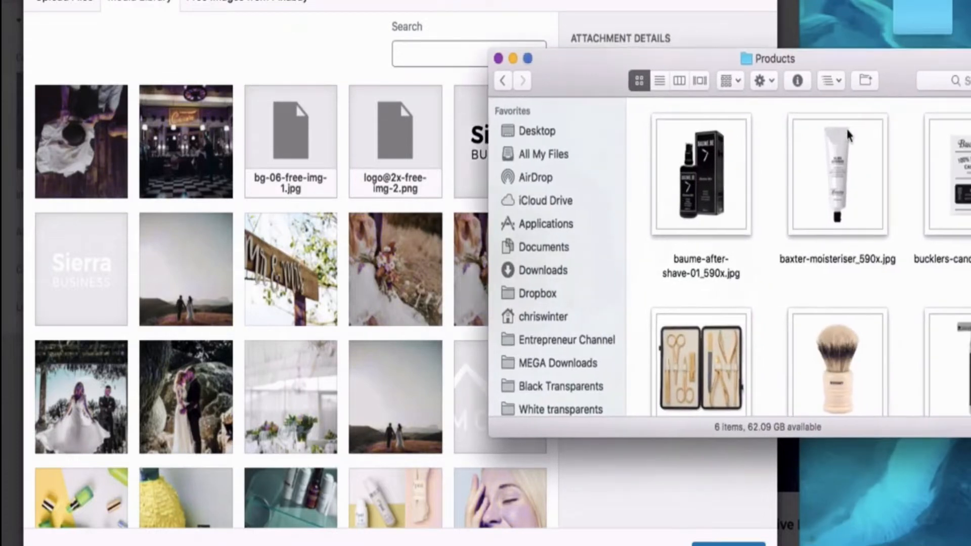
# Upload all six product images from the Products folder and replace the rocket image with shaving-razer-01_590x.jpg
pyautogui.scroll(-3, 792, 189)
pyautogui.click(969, 309)
pyautogui.moveTo(966, 355); pyautogui.dragTo(306, 88)
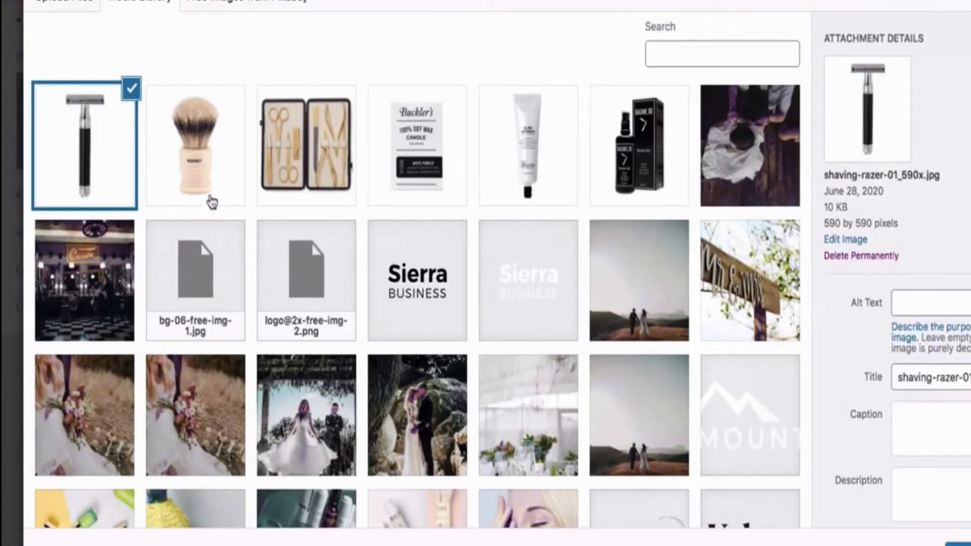
pyautogui.click(953, 536)
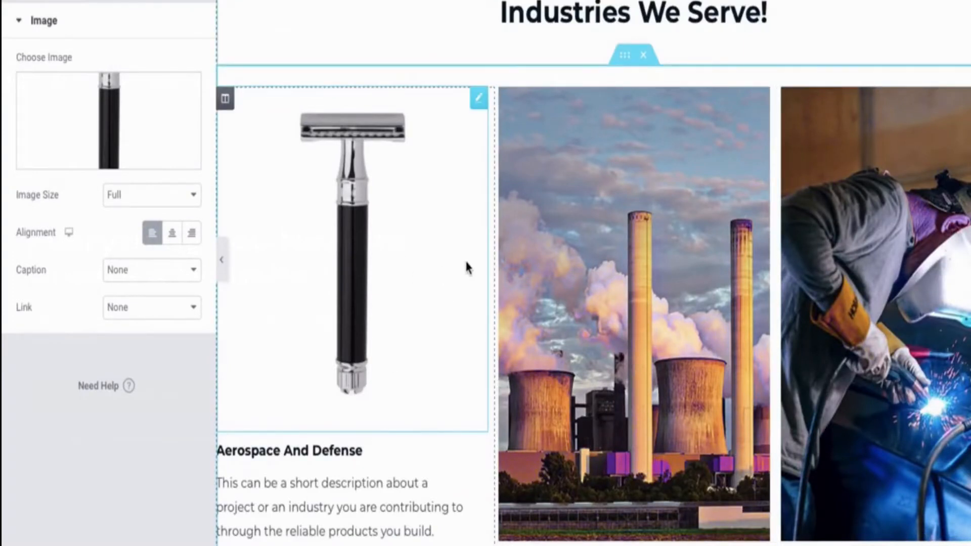
# Replace the power plant image in the middle column with Shaving-Brush-01_590x.jpg
pyautogui.click(556, 258)
pyautogui.rightClick(555, 256)
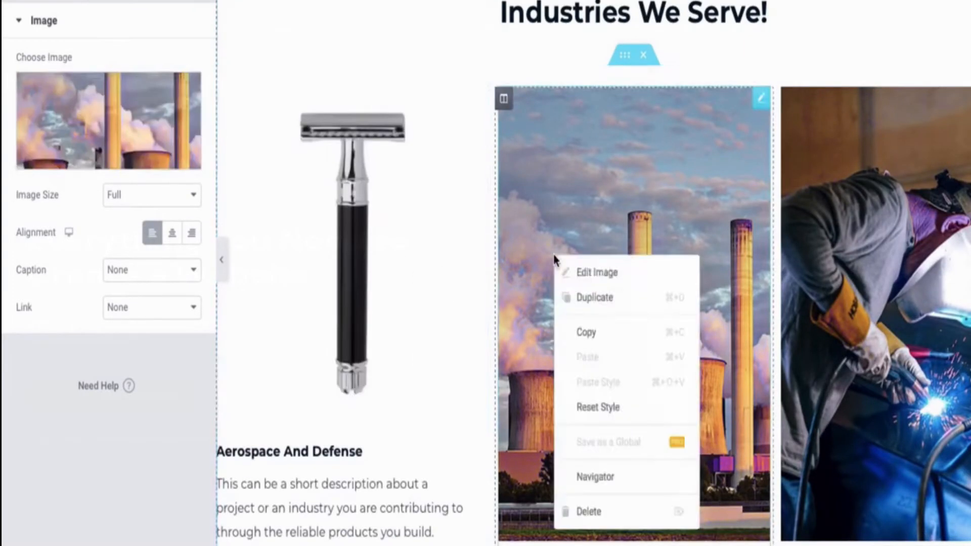
pyautogui.click(579, 276)
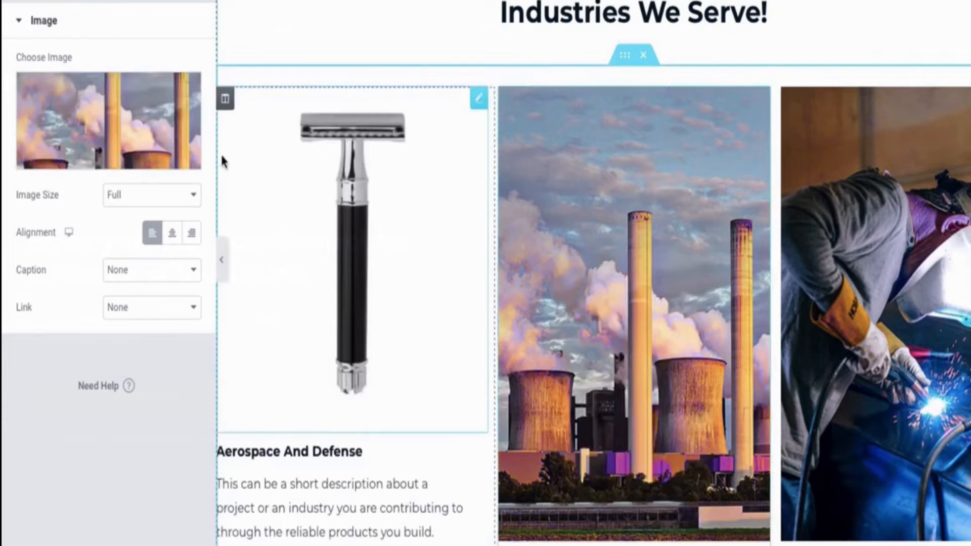
pyautogui.click(109, 158)
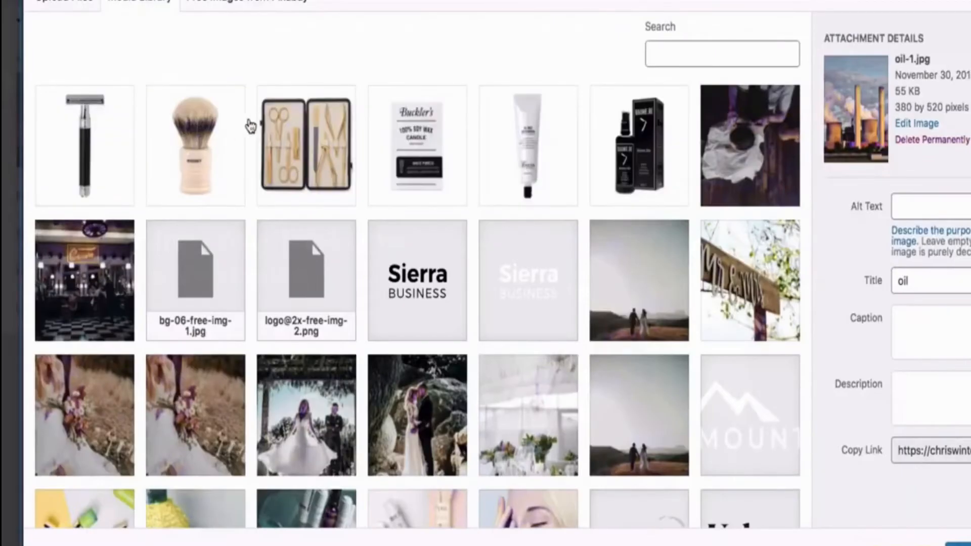
pyautogui.click(217, 133)
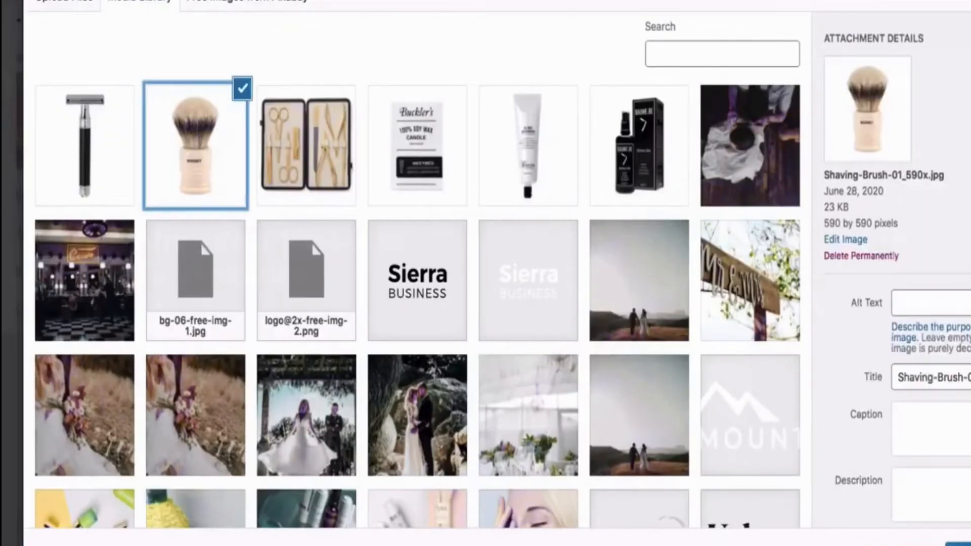
pyautogui.click(958, 544)
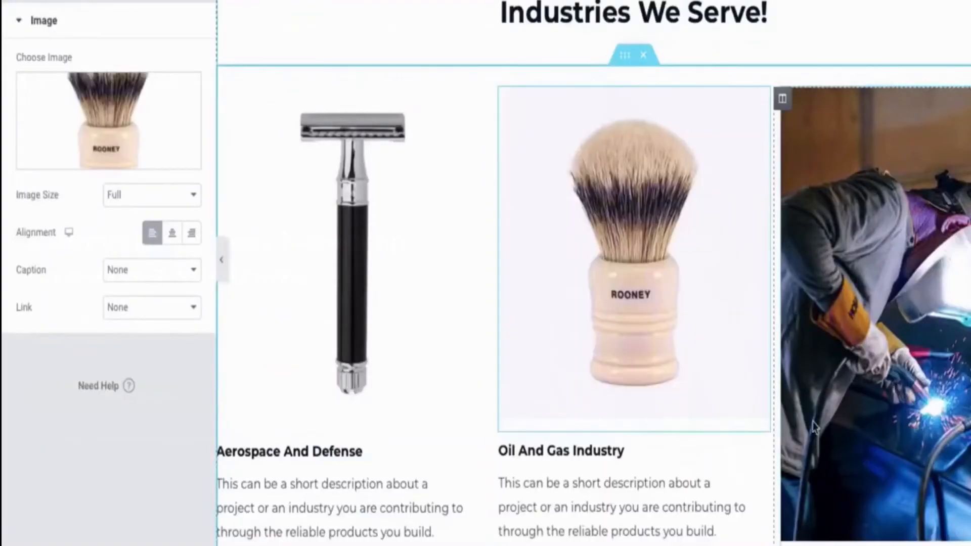
# Replace the welder image in the third column with baume-after-shave-01_590x.jpg
pyautogui.click(845, 405)
pyautogui.rightClick(842, 285)
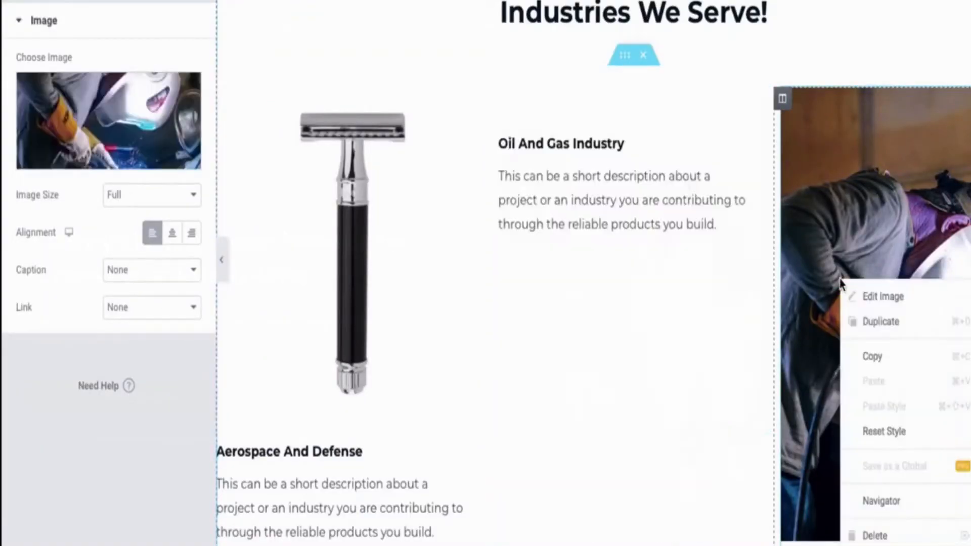
pyautogui.click(864, 301)
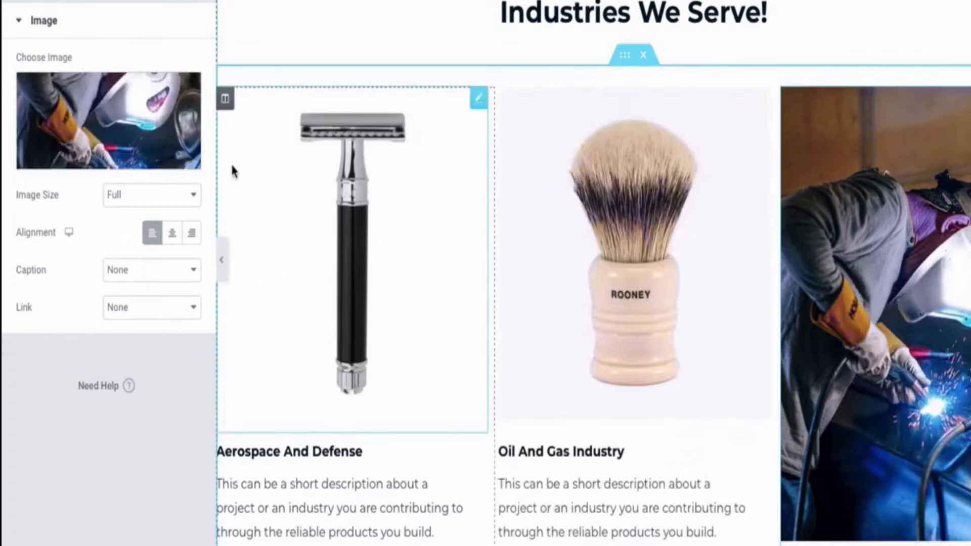
pyautogui.click(125, 161)
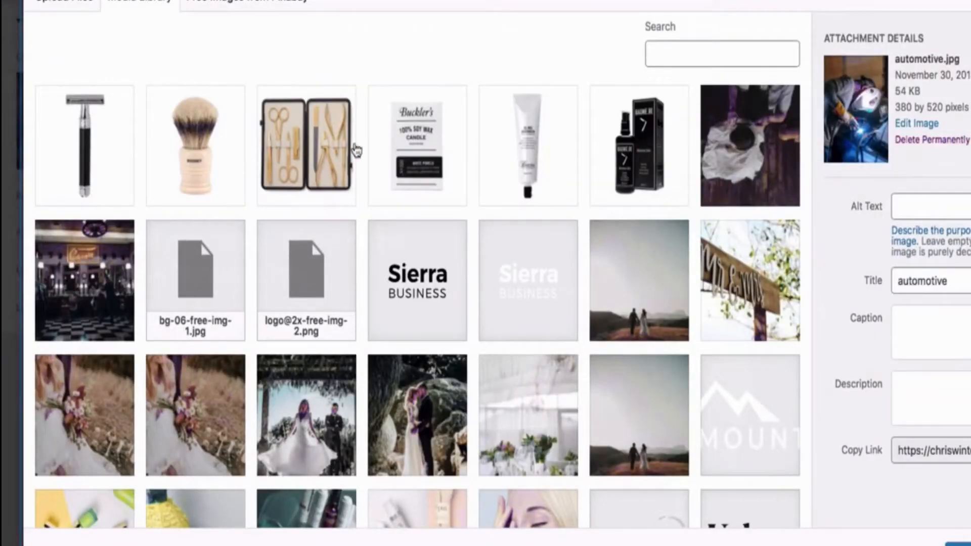
pyautogui.click(635, 160)
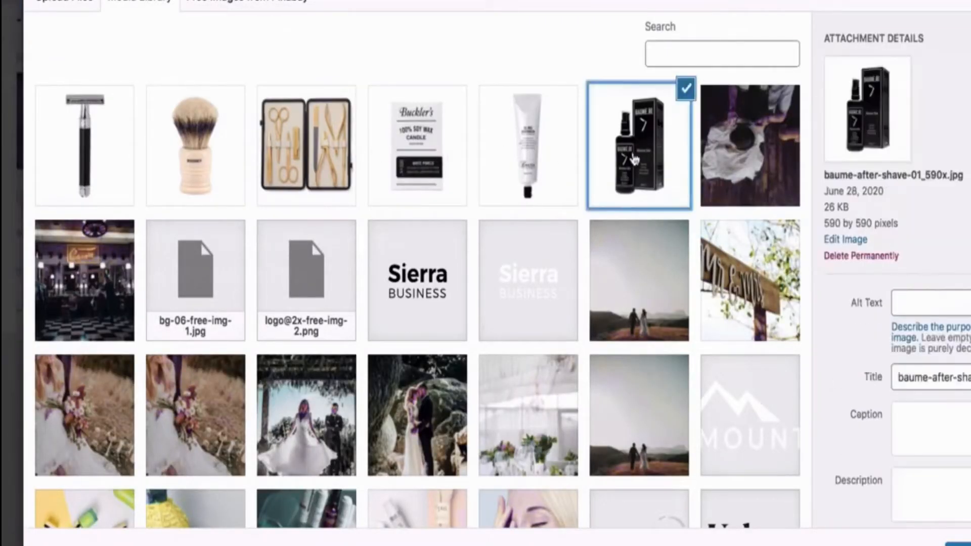
pyautogui.click(959, 545)
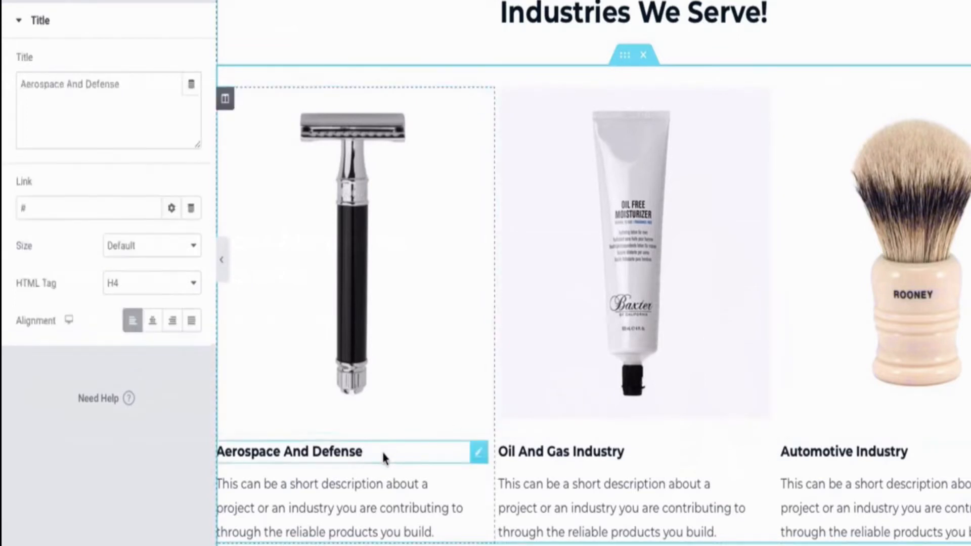
# Change the "Aerospace And Defense" title under the razor image to "Premium Razor"
pyautogui.moveTo(383, 450); pyautogui.dragTo(267, 474)
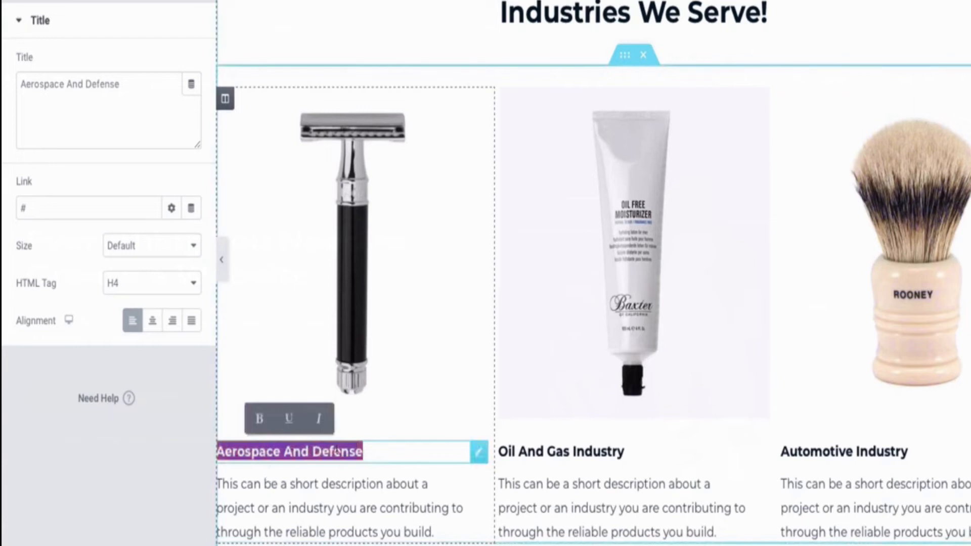
pyautogui.write('Premi')
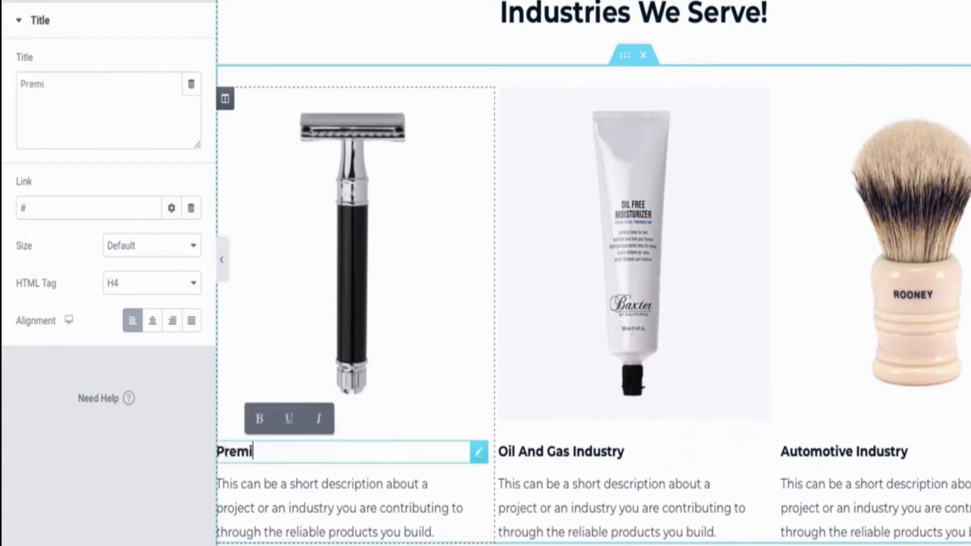
pyautogui.write('um Razor')
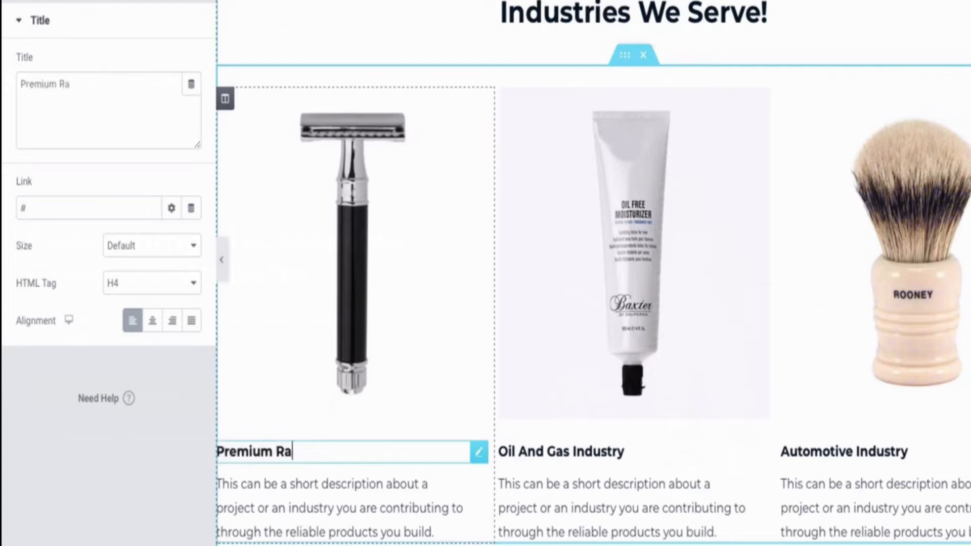
# Change the "Oil And Gas Industry" title in the middle column to "Oil Free Moisturizer"
pyautogui.click(641, 453)
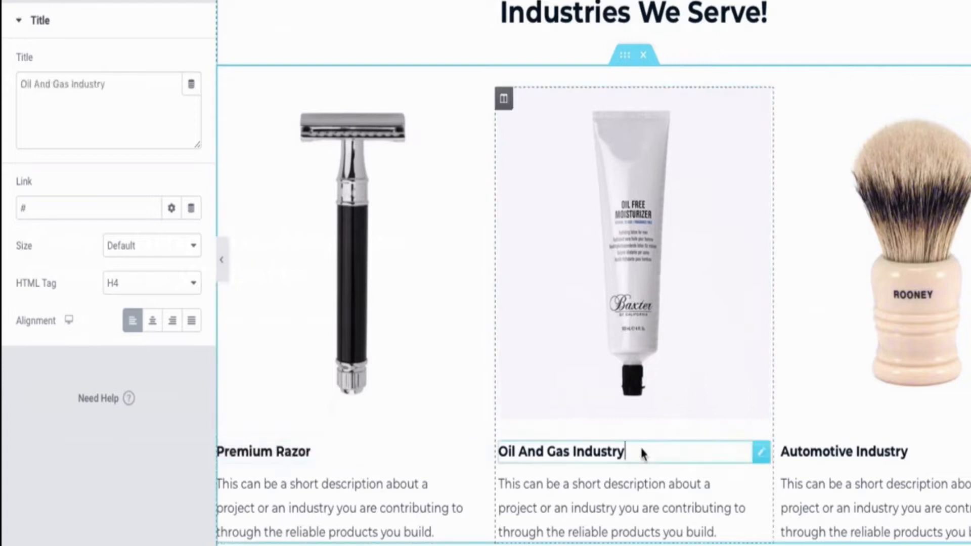
pyautogui.tripleClick(622, 448)
pyautogui.write('Oil Free')
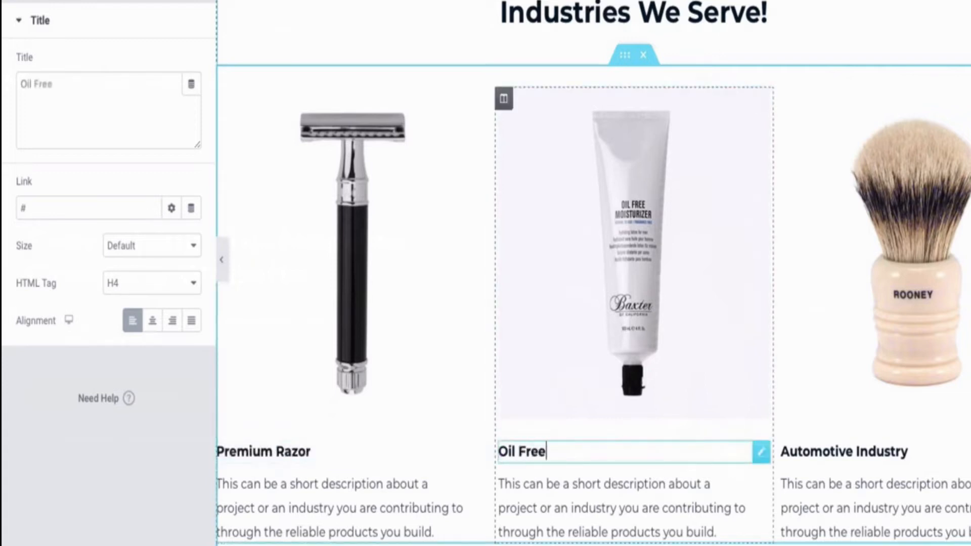
pyautogui.write(' Moisturizer')
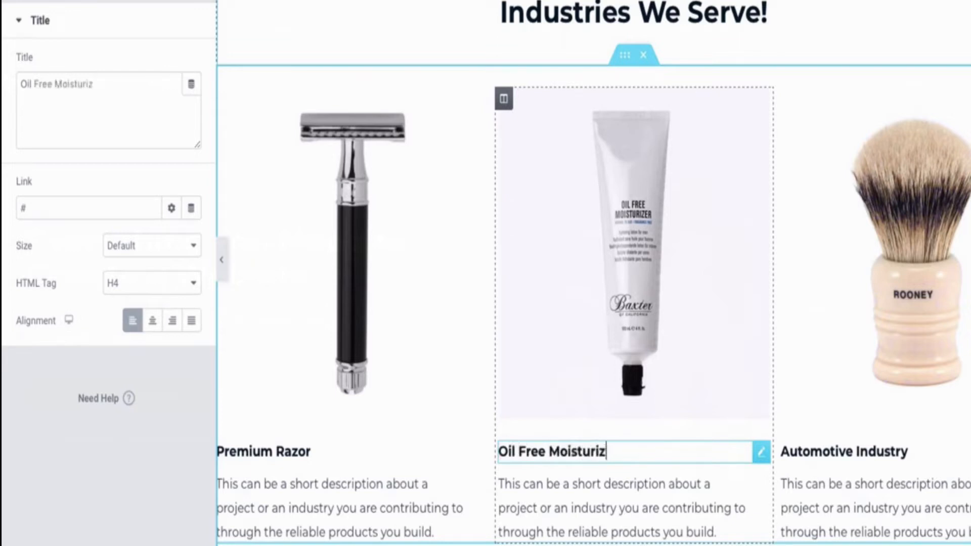
# Change the "Automotive Industry" title under the brush image to "Rooney Shaving Brush"
pyautogui.click(846, 452)
pyautogui.tripleClick(846, 452)
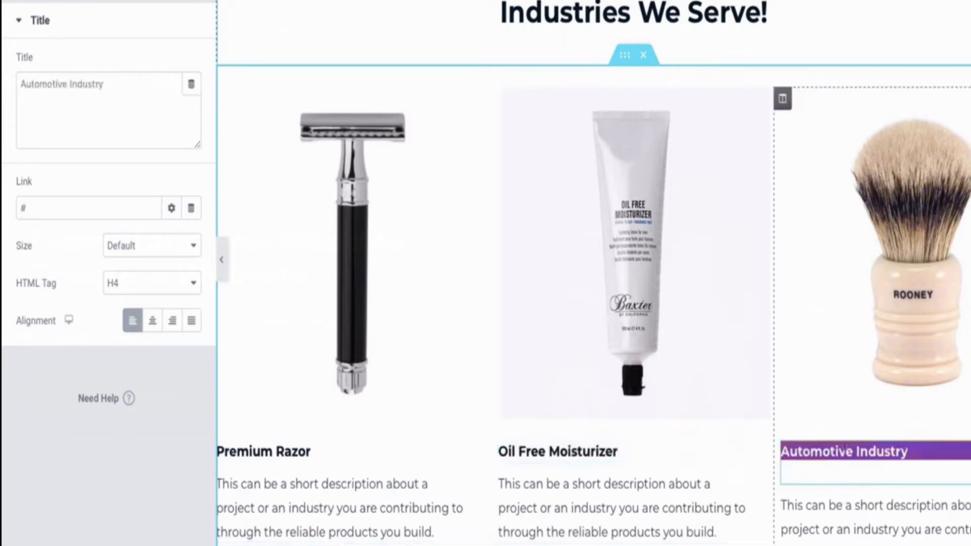
pyautogui.write('Rooney ')
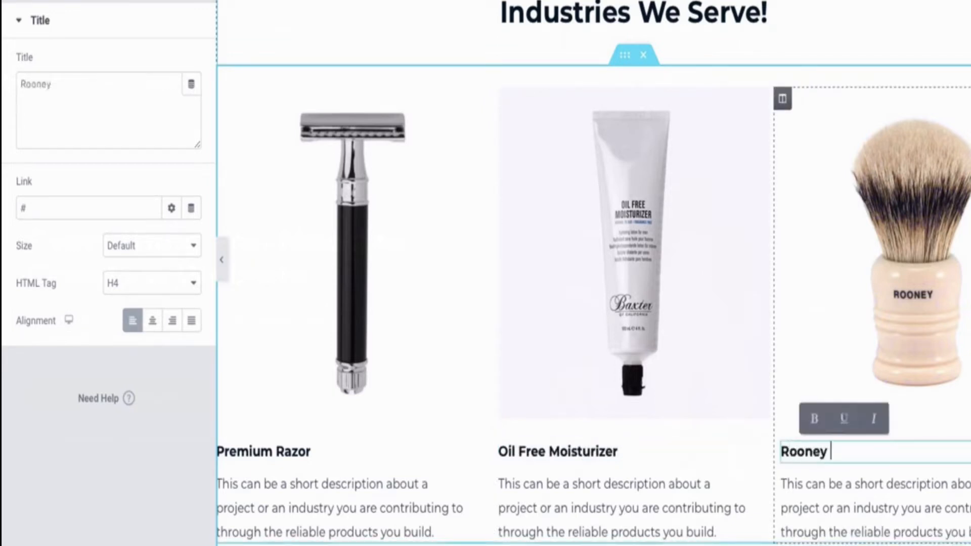
pyautogui.write('Shaving Brush')
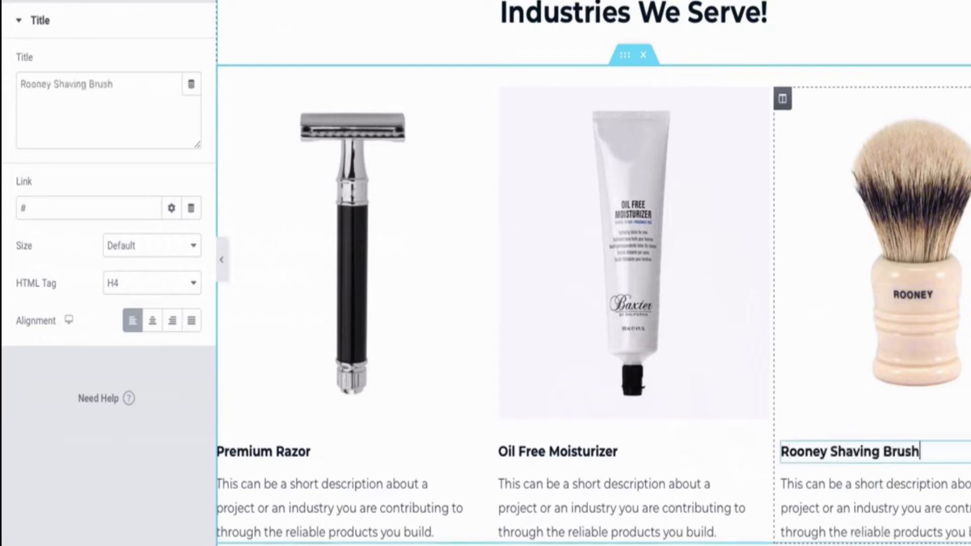
# Replace the description under Premium Razor with "The best razor you can buy, trust us, we love it."
pyautogui.click(375, 488)
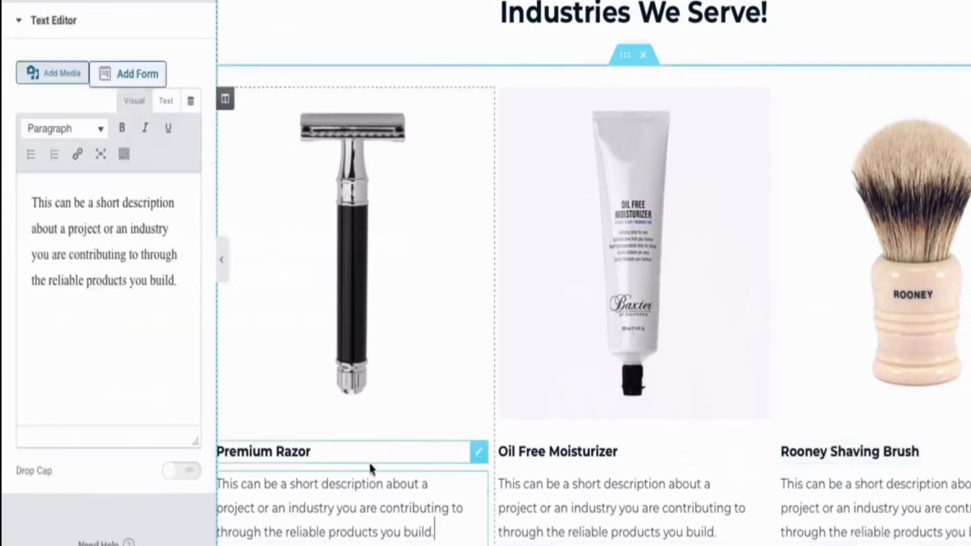
pyautogui.tripleClick(464, 524)
pyautogui.write('The best ')
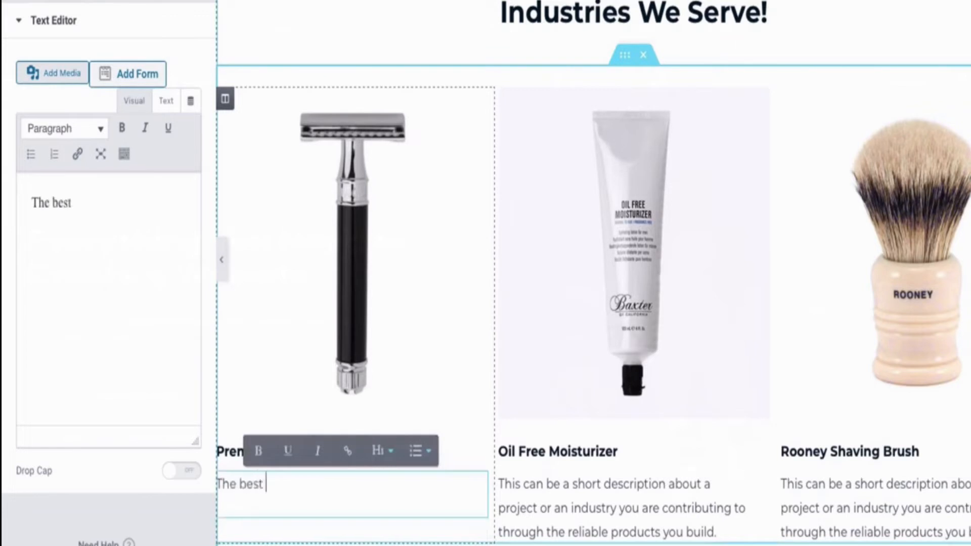
pyautogui.write('razor you can buy')
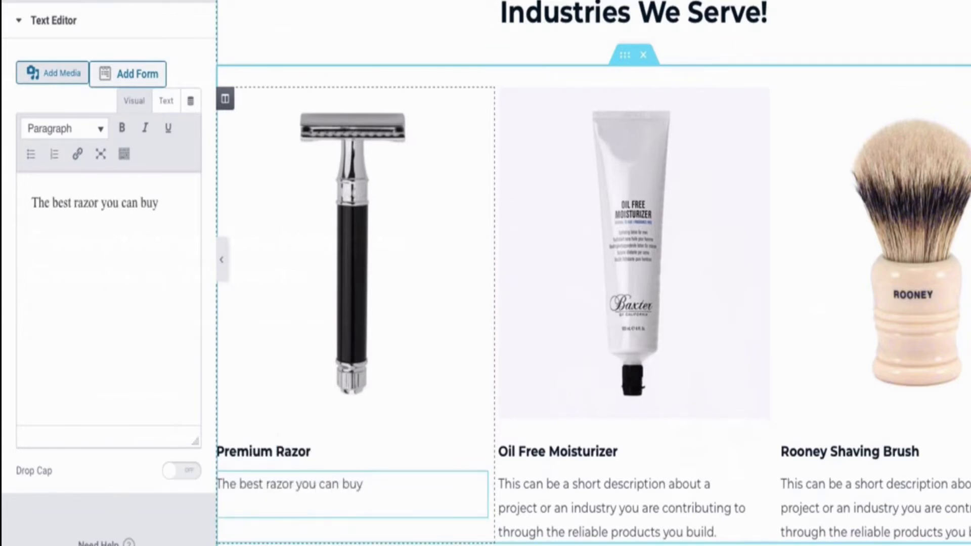
pyautogui.write(', trust us')
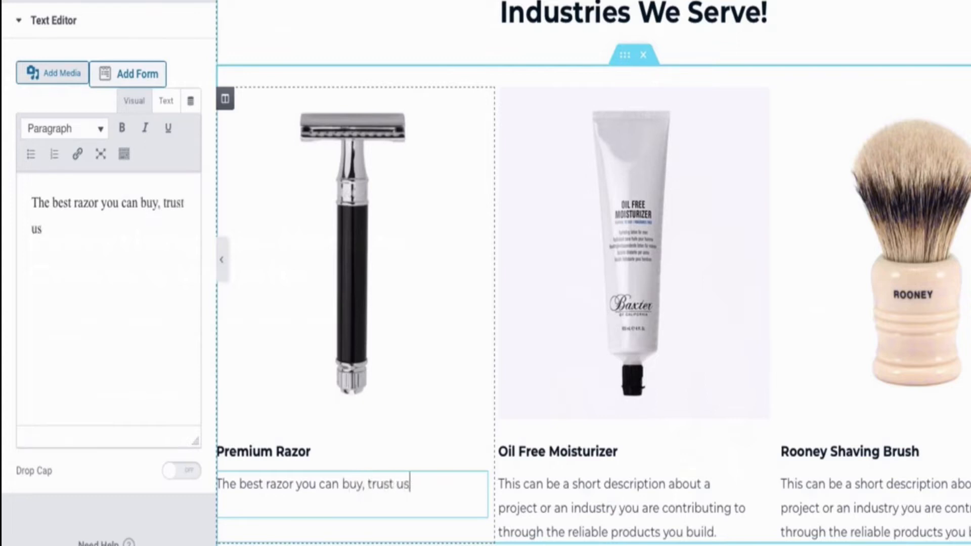
pyautogui.write(', we love it.')
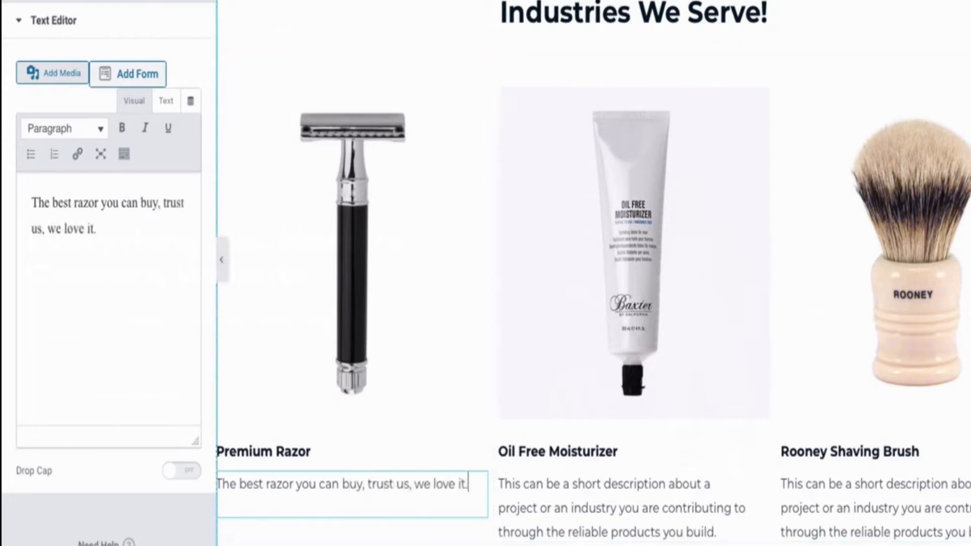
# Replace the moisturizer's description with "This is our favorite moisturizer." and the shaving brush's description with "Our classic Rooney Shaving Brush."
pyautogui.click(626, 518)
pyautogui.tripleClick(624, 517)
pyautogui.write('Thi sis')
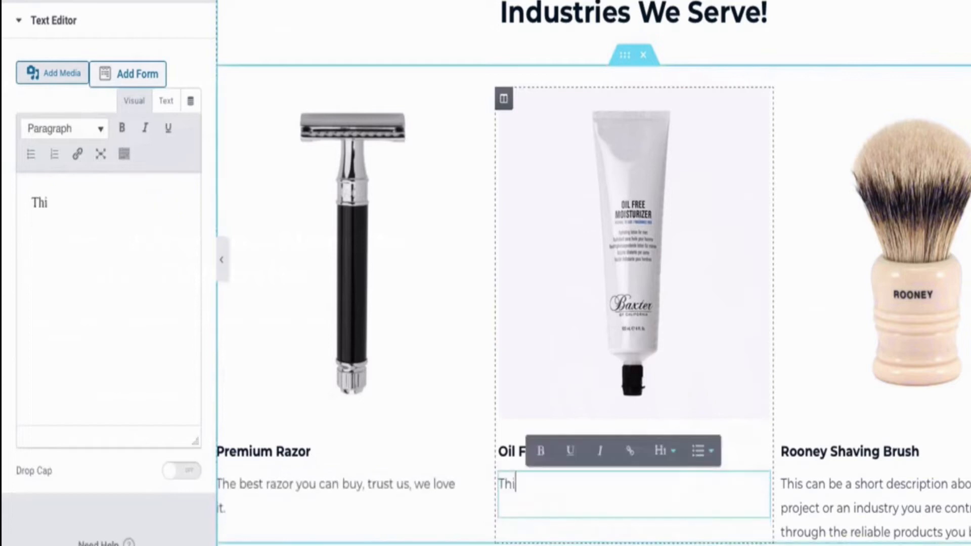
pyautogui.press('BackSpace')
pyautogui.press('BackSpace')
pyautogui.press('BackSpace')
pyautogui.press('BackSpace')
pyautogui.write('s is ou')
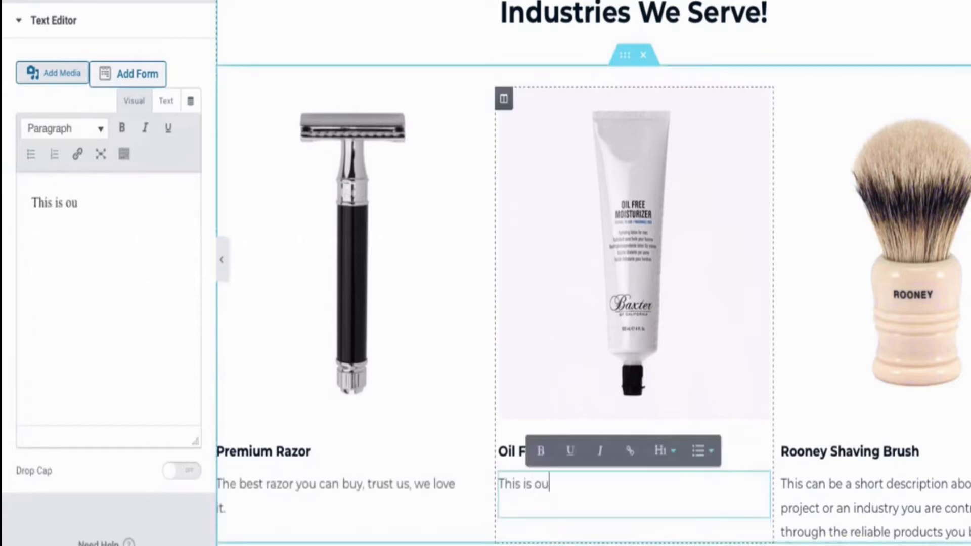
pyautogui.write('r favorite mosi')
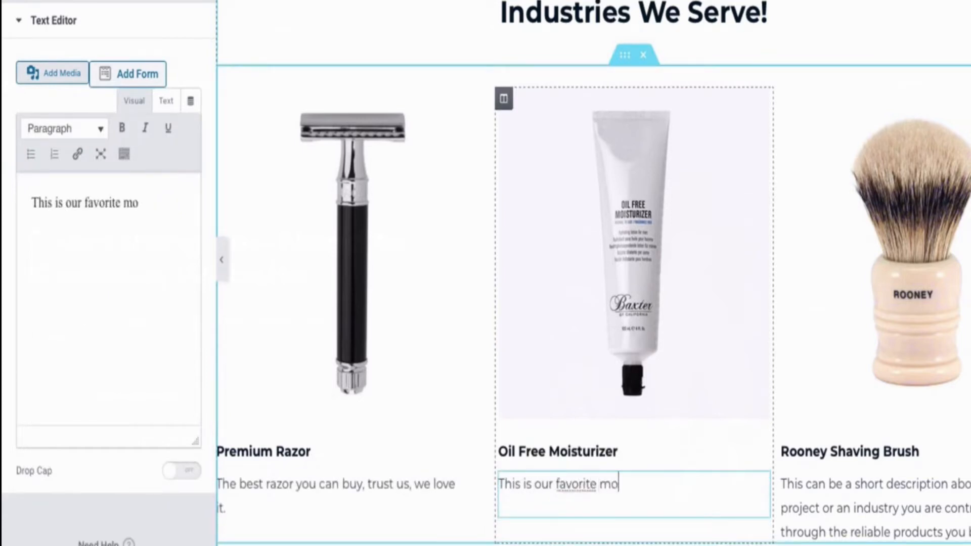
pyautogui.press('BackSpace')
pyautogui.press('BackSpace')
pyautogui.write('isturizer.')
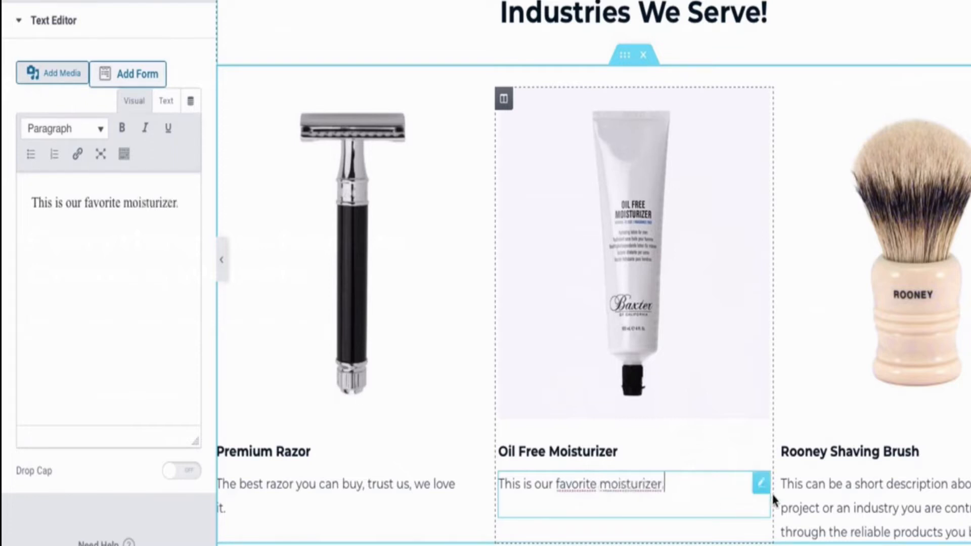
pyautogui.tripleClick(785, 506)
pyautogui.write('Our classic Rooney Shaving Brush.')
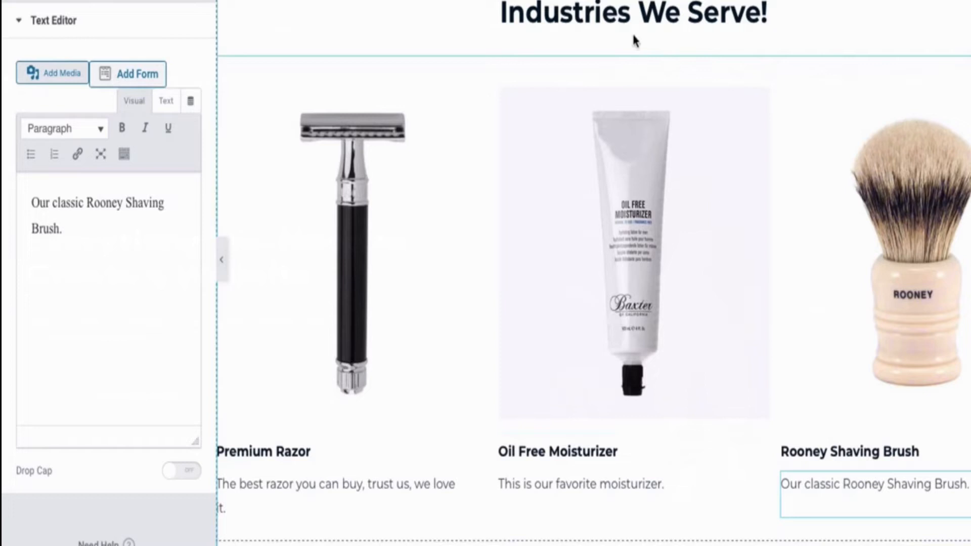
# Change the "Industries We Serve!" heading above the product row to "Products To Purchase In Store"
pyautogui.click(768, 14)
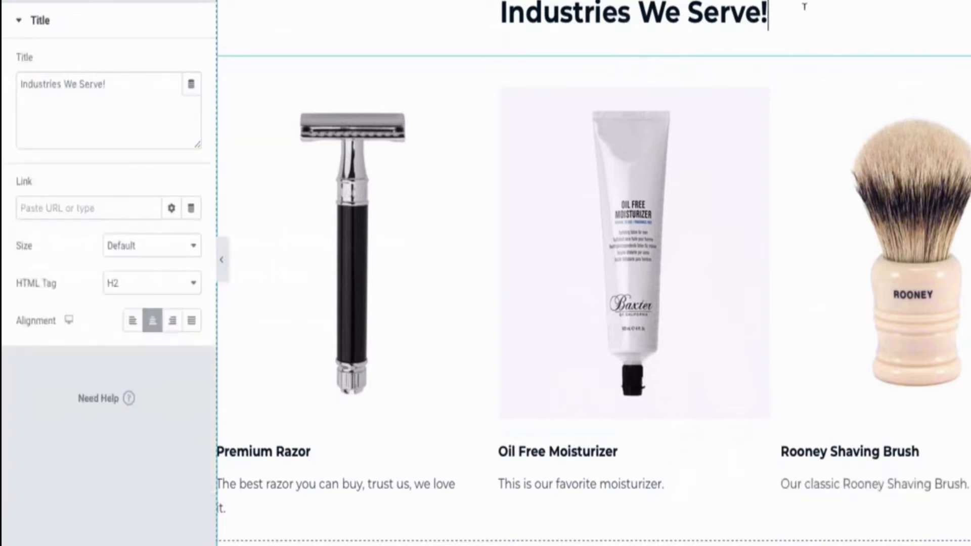
pyautogui.hotkey('ctrl', 'a')
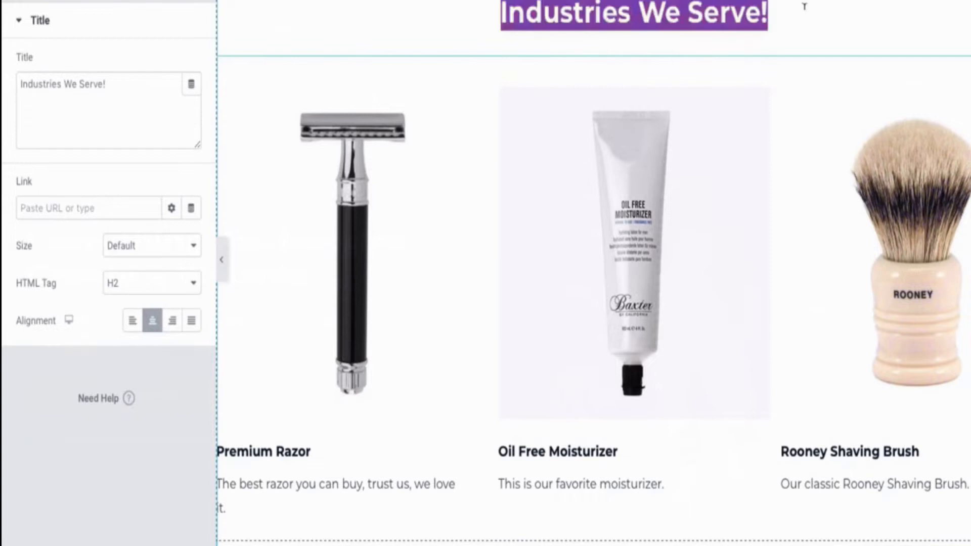
pyautogui.write('Pro')
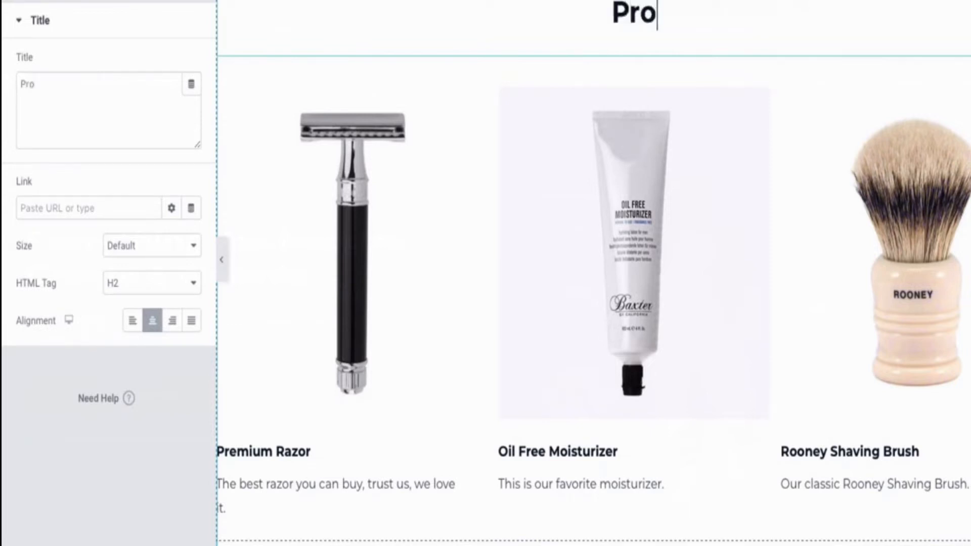
pyautogui.write('ducts To Purchase ')
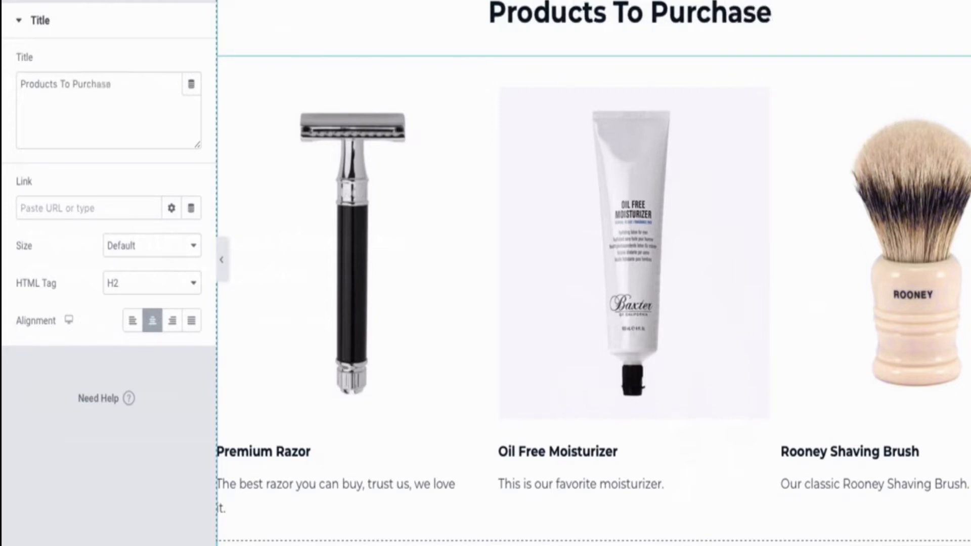
pyautogui.write('In Store')
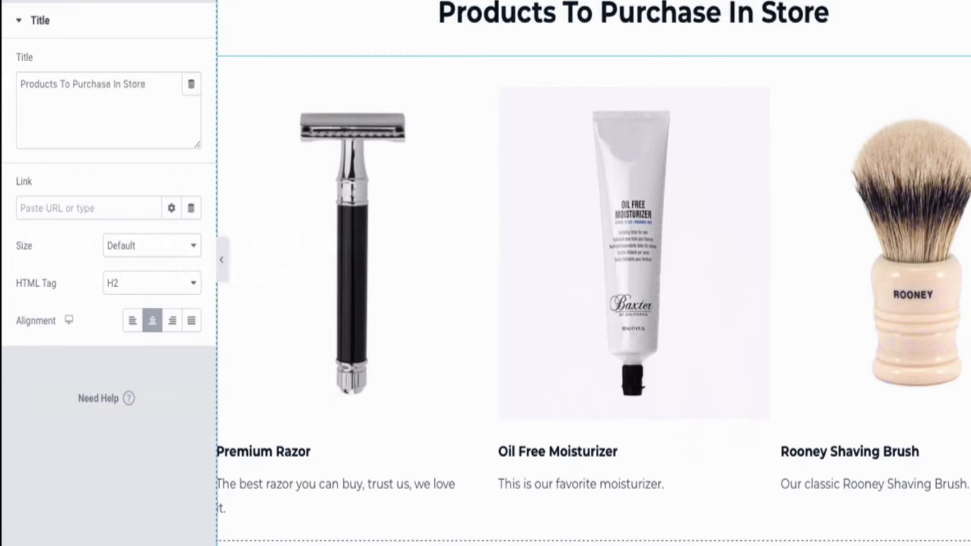
# Change the small "Our Contributions" heading above the section title to "See Our" and preview the product section without the editing panel
pyautogui.click(633, 1)
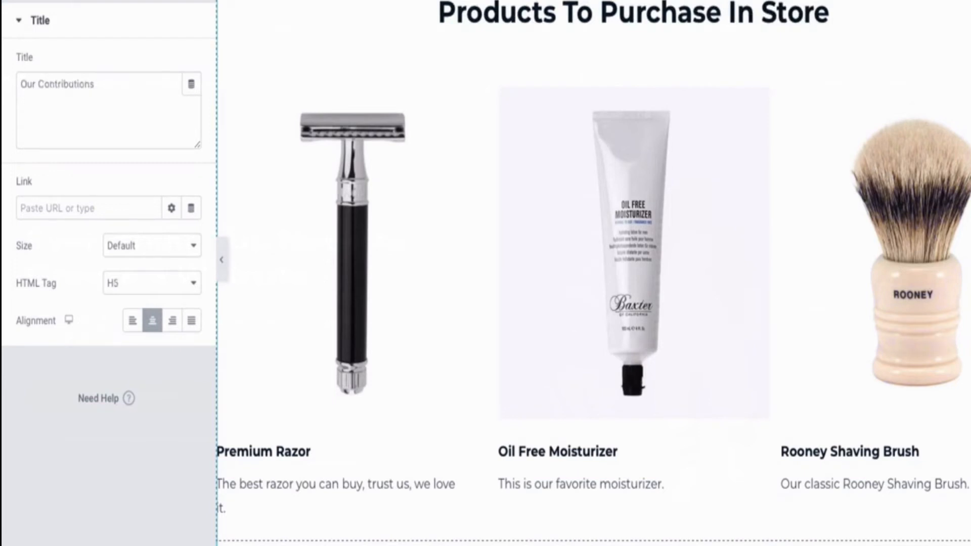
pyautogui.hotkey('ctrl', 'a')
pyautogui.write('See Our')
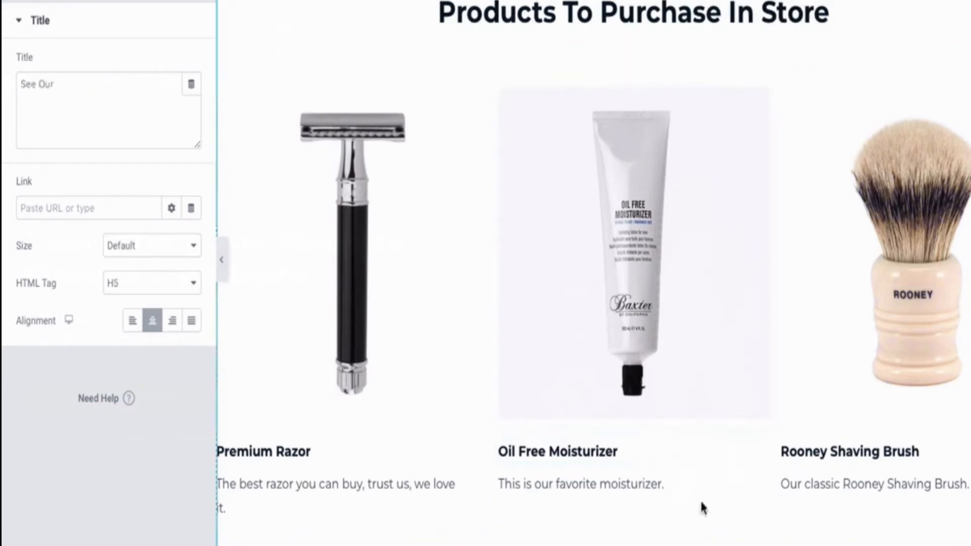
pyautogui.click(221, 262)
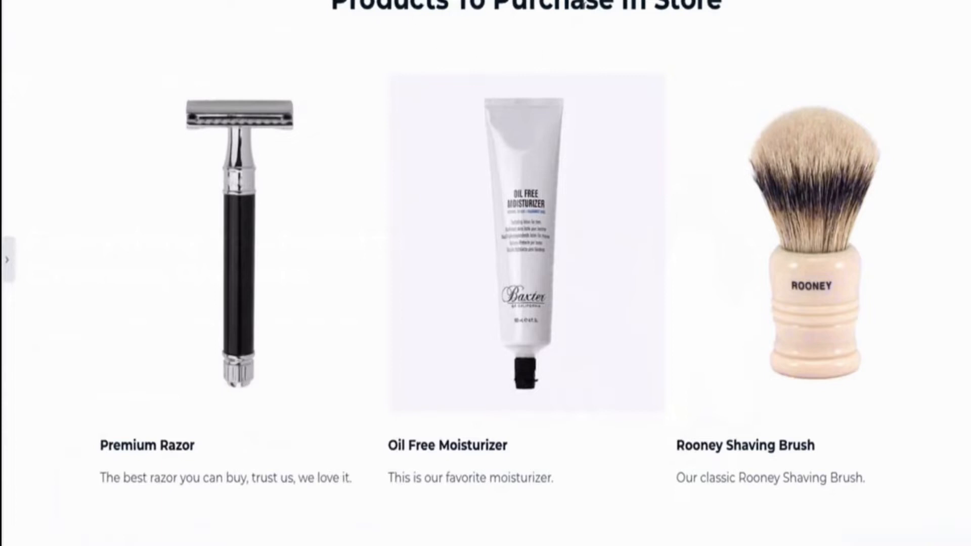
pyautogui.scroll(1, 582, 4)
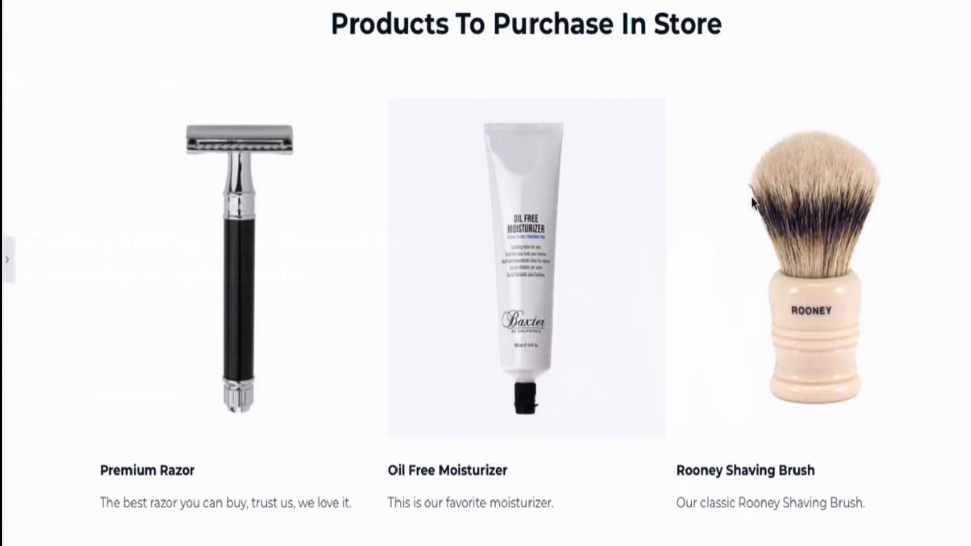
pyautogui.click(7, 260)
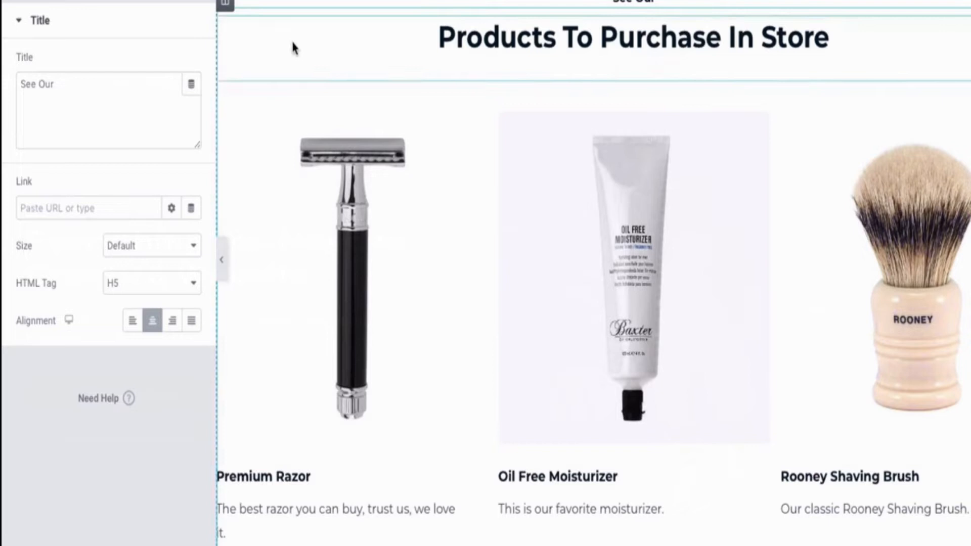
# Duplicate the inner section that holds the three product columns
pyautogui.rightClick(908, 115)
pyautogui.press('Escape')
pyautogui.rightClick(908, 102)
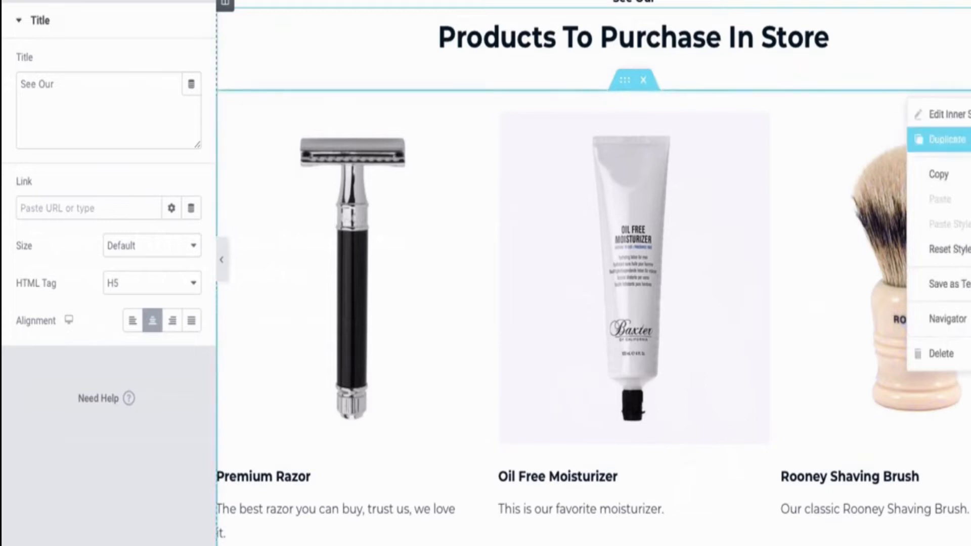
pyautogui.click(941, 139)
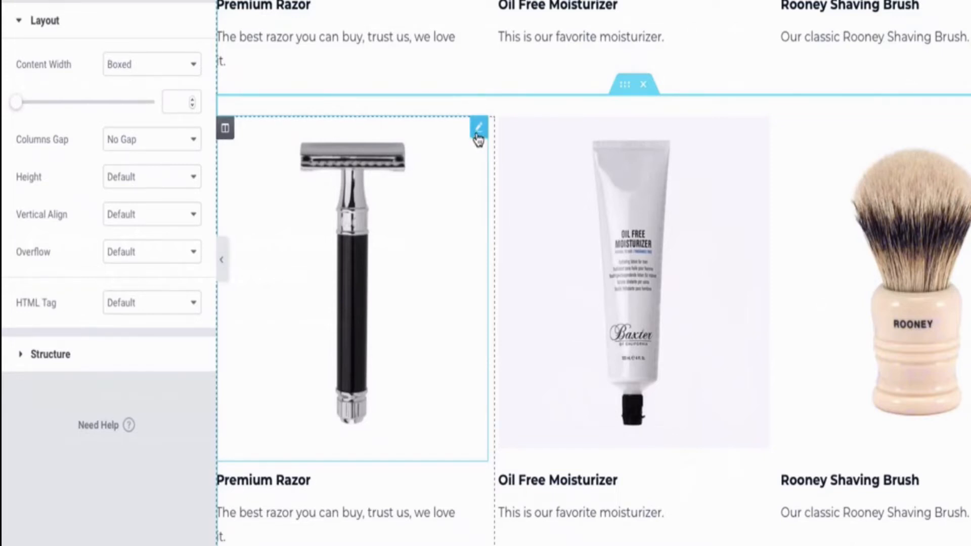
# Replace the razor image in the duplicated row with the grooming set image set-01_590x from the media library
pyautogui.rightClick(405, 228)
pyautogui.click(425, 242)
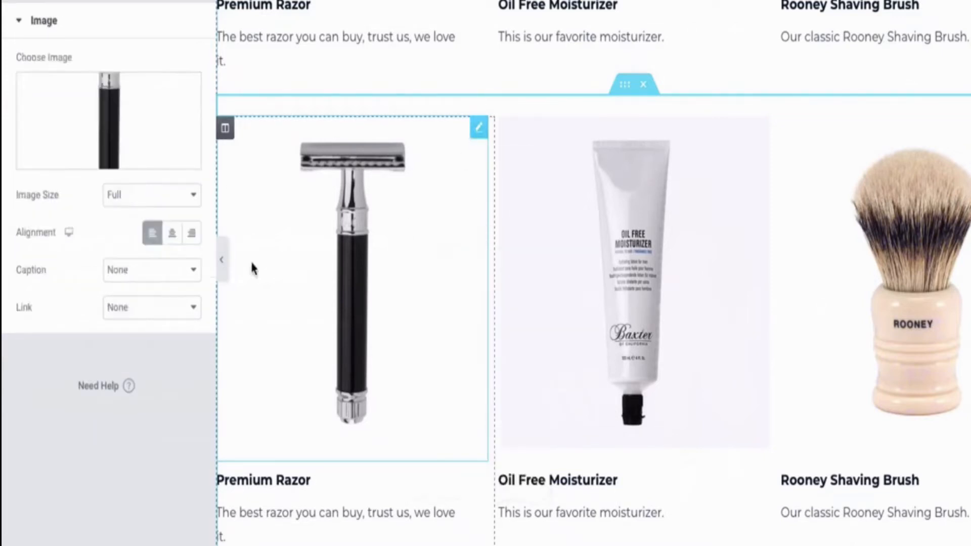
pyautogui.click(122, 156)
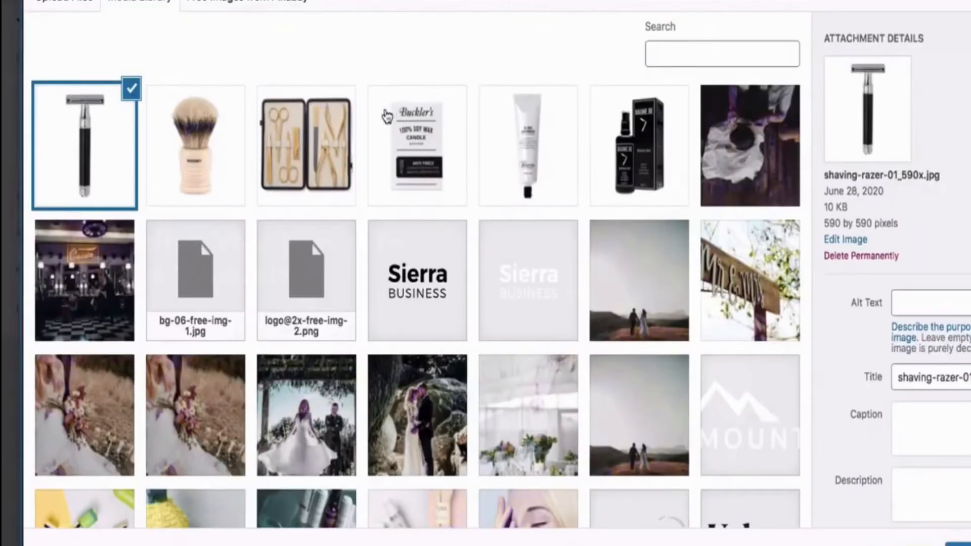
pyautogui.click(300, 148)
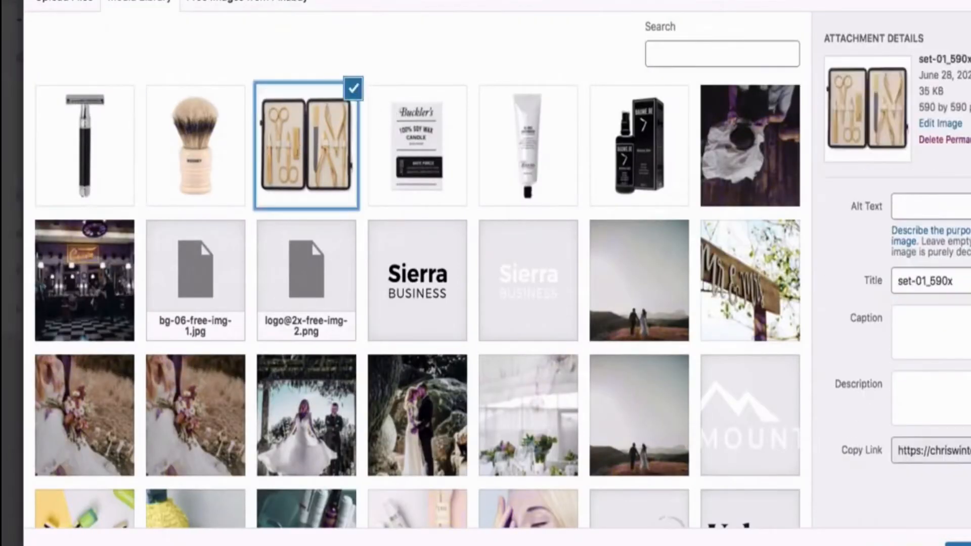
pyautogui.click(959, 542)
# Replace the moisturizer image in the duplicated row with baume-after-shave-01_590x.jpg from the media library
pyautogui.click(694, 414)
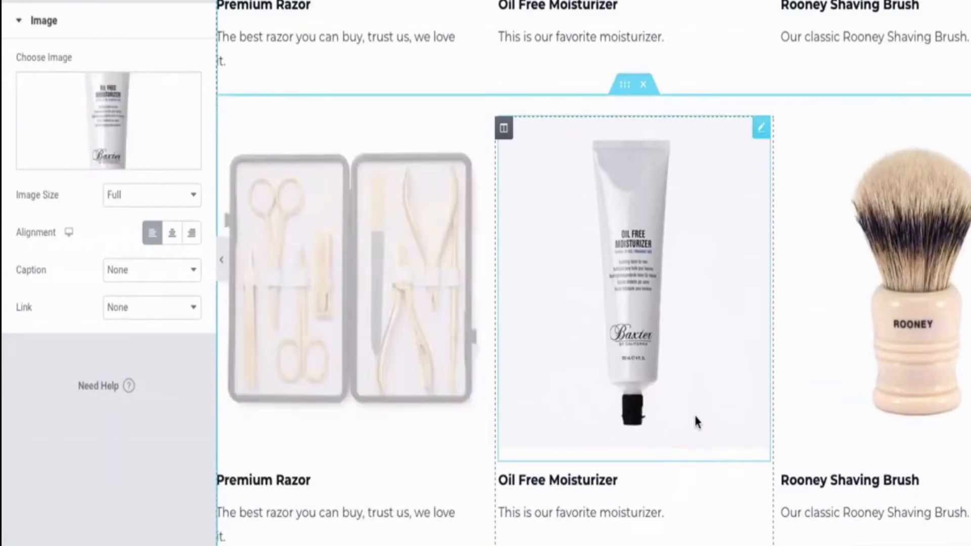
pyautogui.rightClick(696, 416)
pyautogui.click(743, 362)
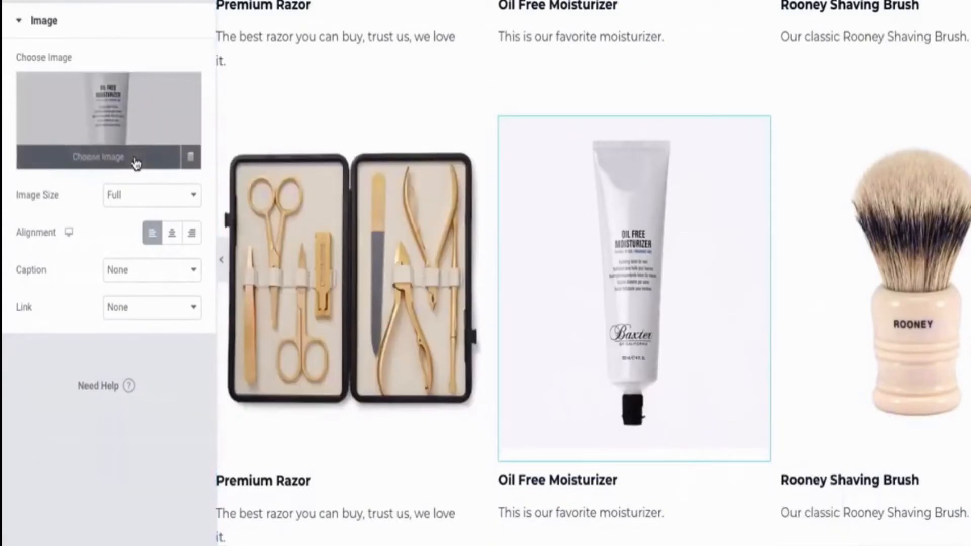
pyautogui.click(136, 163)
pyautogui.click(669, 173)
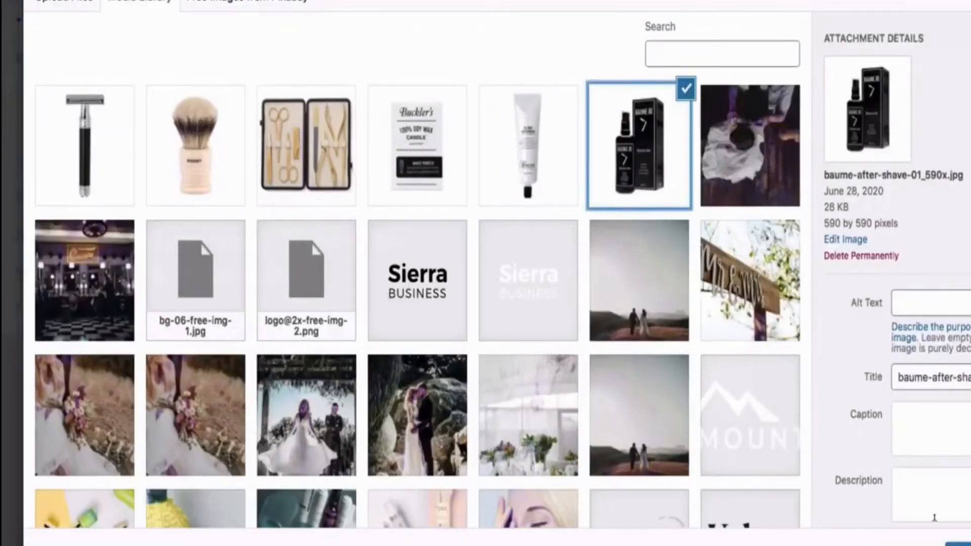
pyautogui.click(959, 543)
# Replace the shaving brush image in the duplicated row with bucklers-candle-01_590x.jpg from the media library
pyautogui.rightClick(936, 448)
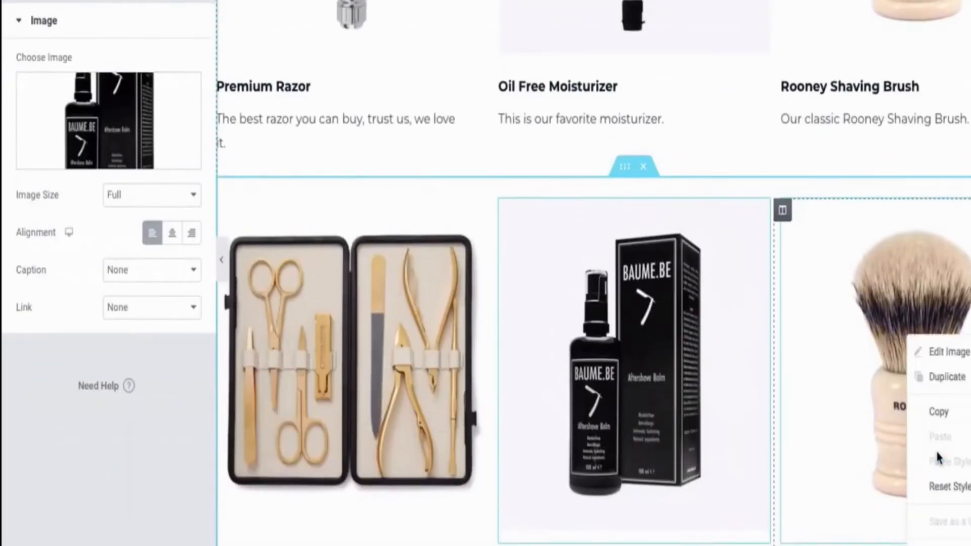
pyautogui.click(919, 351)
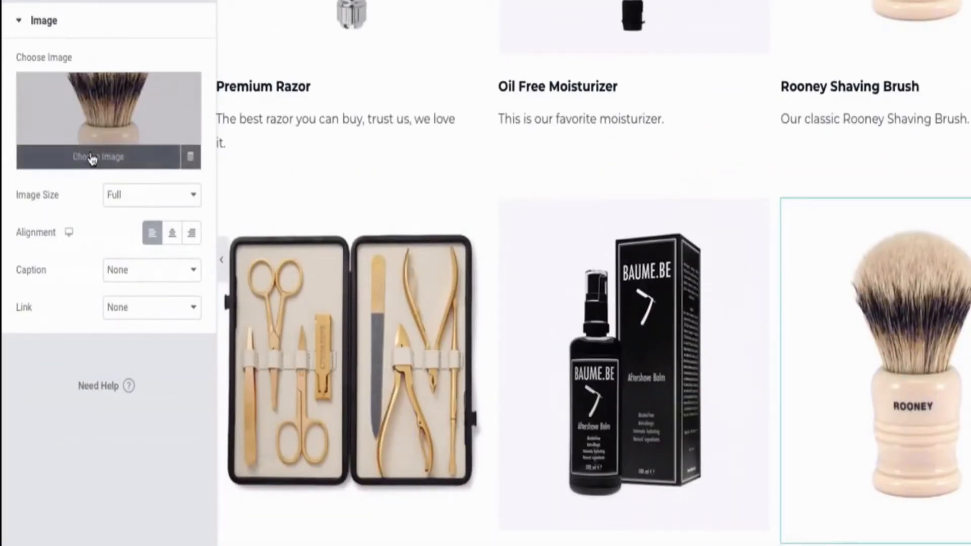
pyautogui.click(92, 160)
pyautogui.click(407, 156)
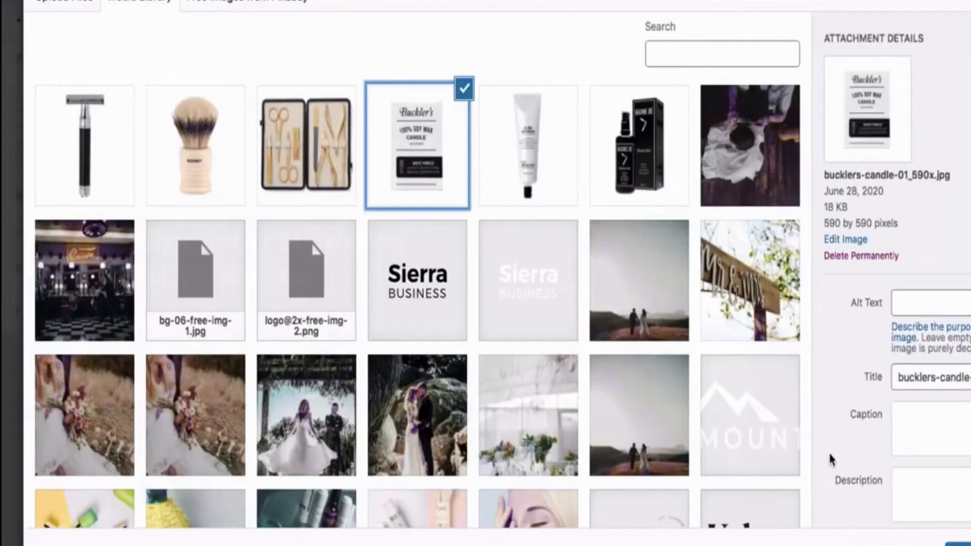
pyautogui.click(959, 542)
# Change the "Premium Razor" title under the grooming set image to "Grooming Kit"
pyautogui.scroll(-4, 658, 455)
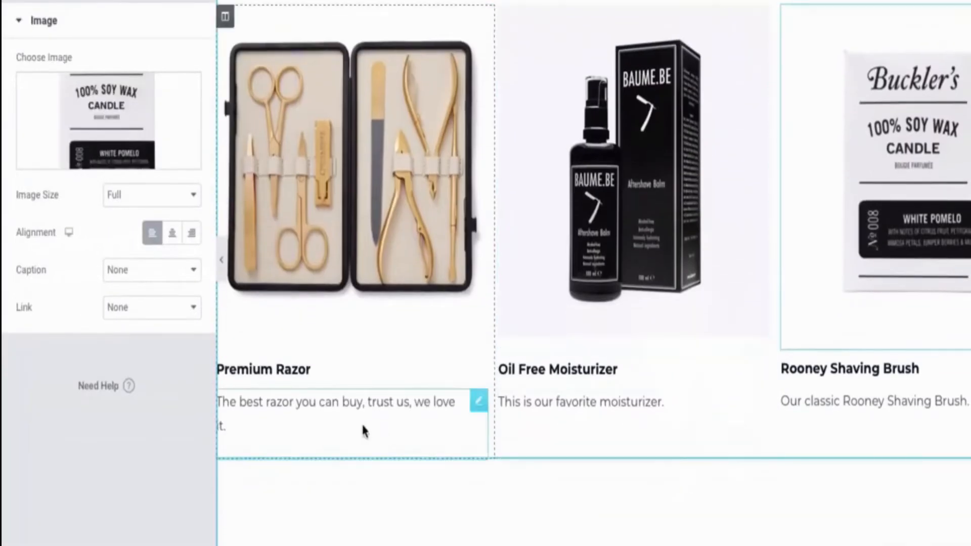
pyautogui.click(336, 373)
pyautogui.tripleClick(312, 363)
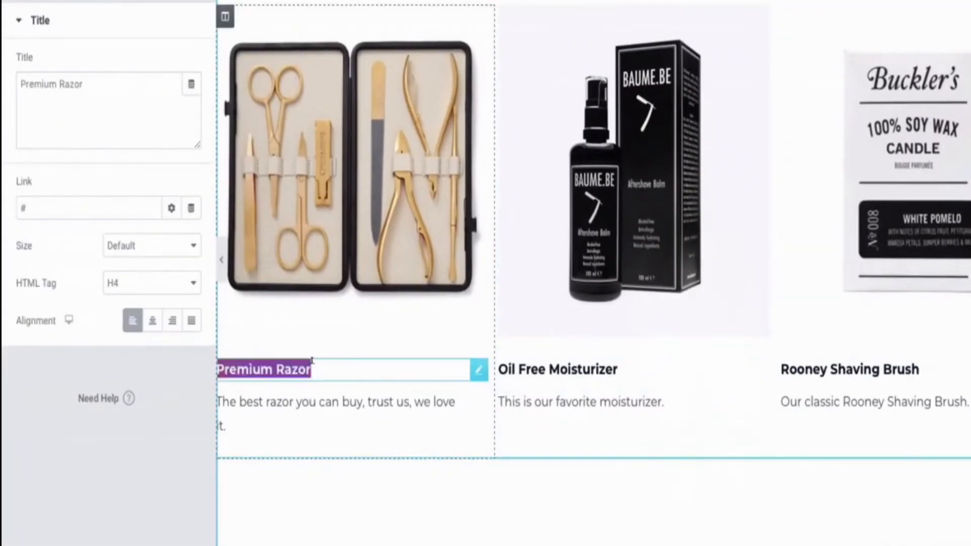
pyautogui.write('G')
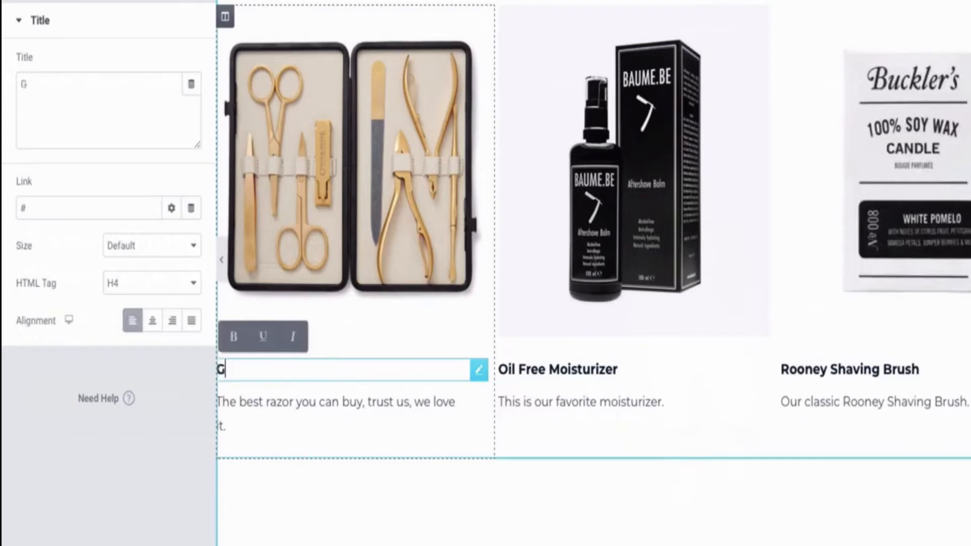
pyautogui.write('rooming Kit')
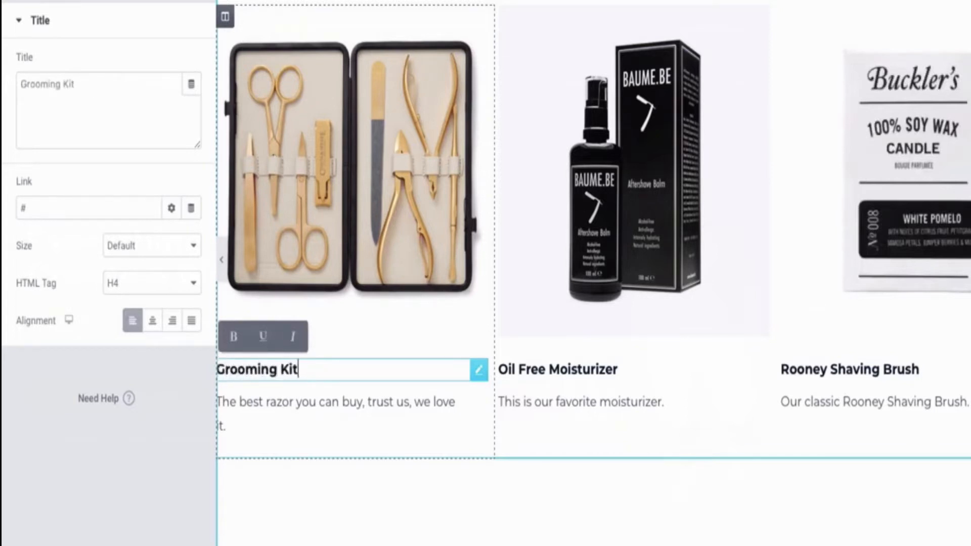
# Change the "Oil Free Moisturizer" title under the aftershave image to "Aftershave Balm"
pyautogui.click(574, 378)
pyautogui.tripleClick(573, 370)
pyautogui.write('Afterha')
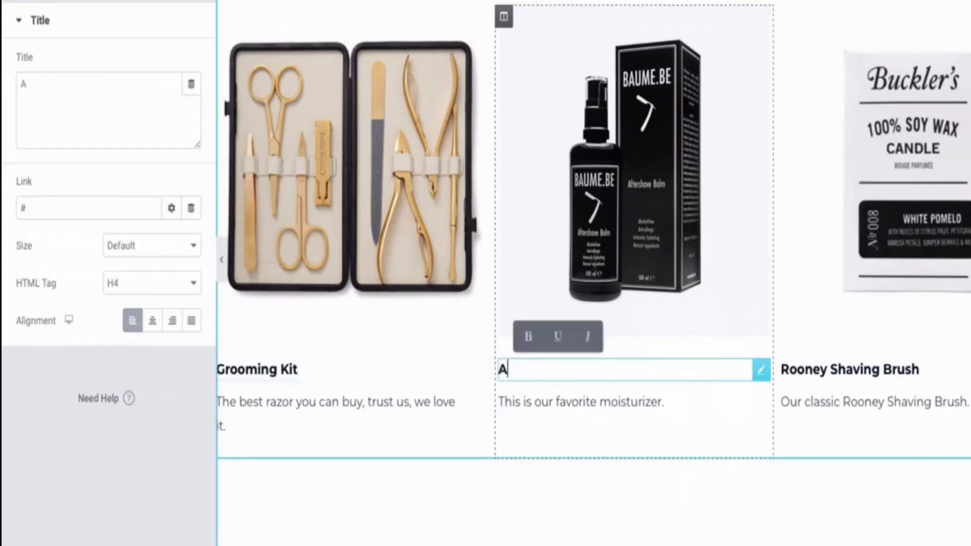
pyautogui.press('BackSpace')
pyautogui.press('BackSpace')
pyautogui.write('shave Balm')
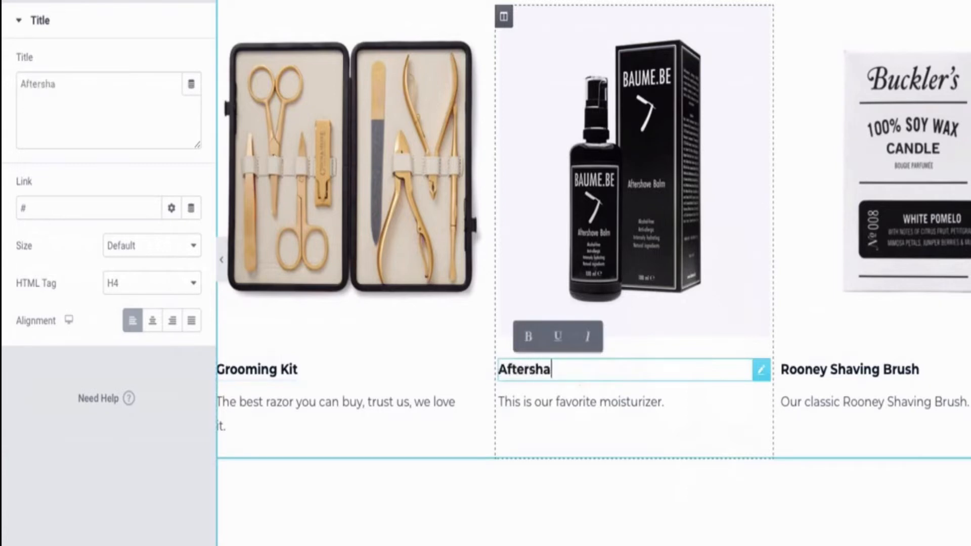
# Change the "Rooney Shaving Brush" title under the candle image to "Soy Wax Candle"
pyautogui.click(805, 376)
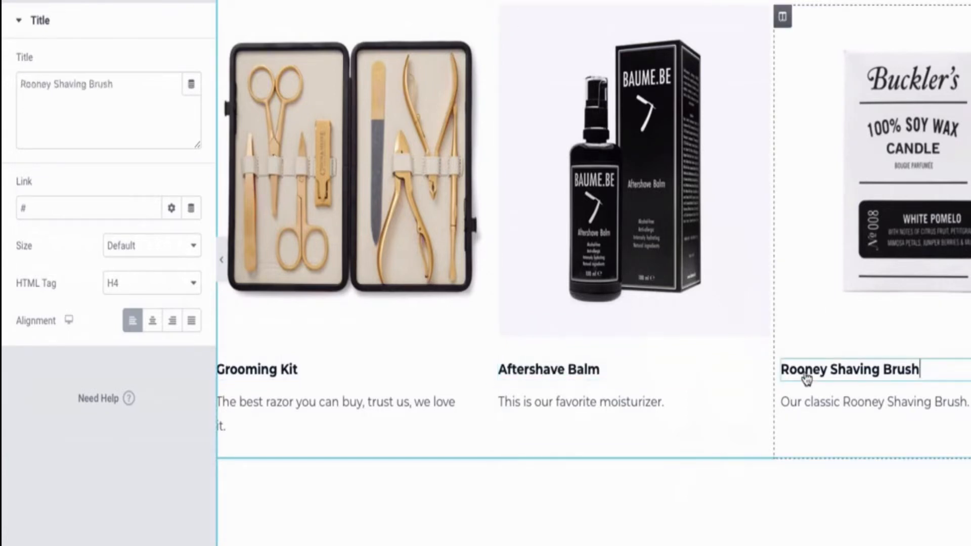
pyautogui.tripleClick(804, 373)
pyautogui.write('Sow')
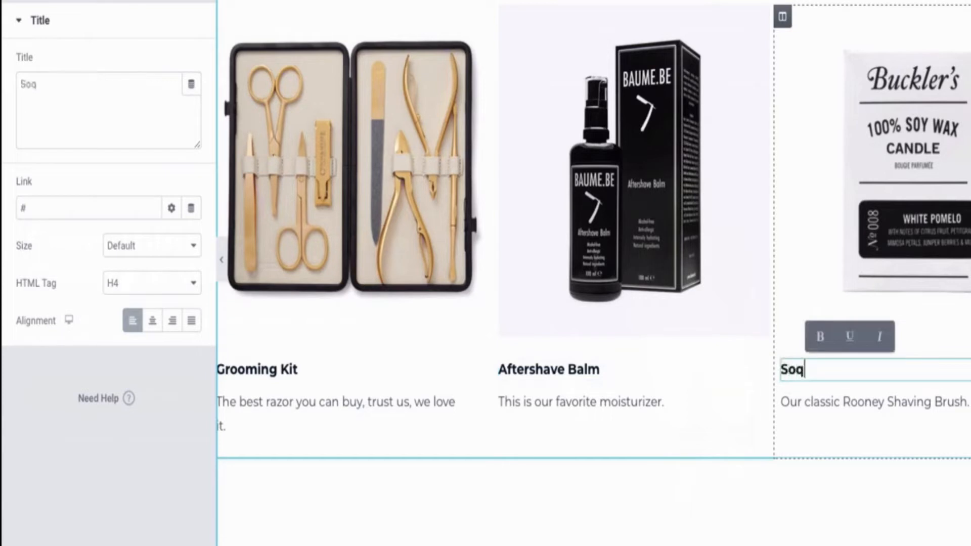
pyautogui.press('BackSpace')
pyautogui.write('y Wax Candle')
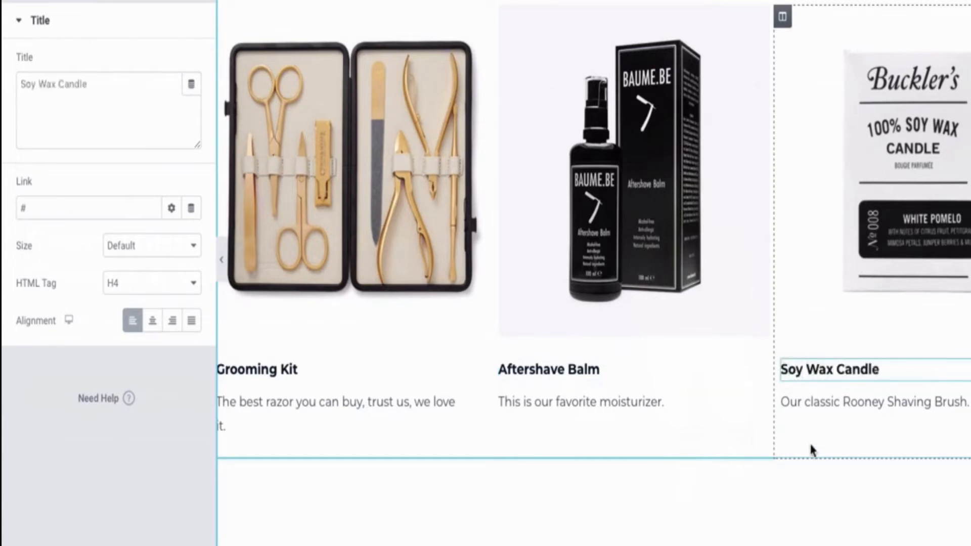
# Center the Premium Razor, Oil Free Moisturizer and Rooney Shaving Brush titles in the first product row
pyautogui.scroll(10, 807, 497)
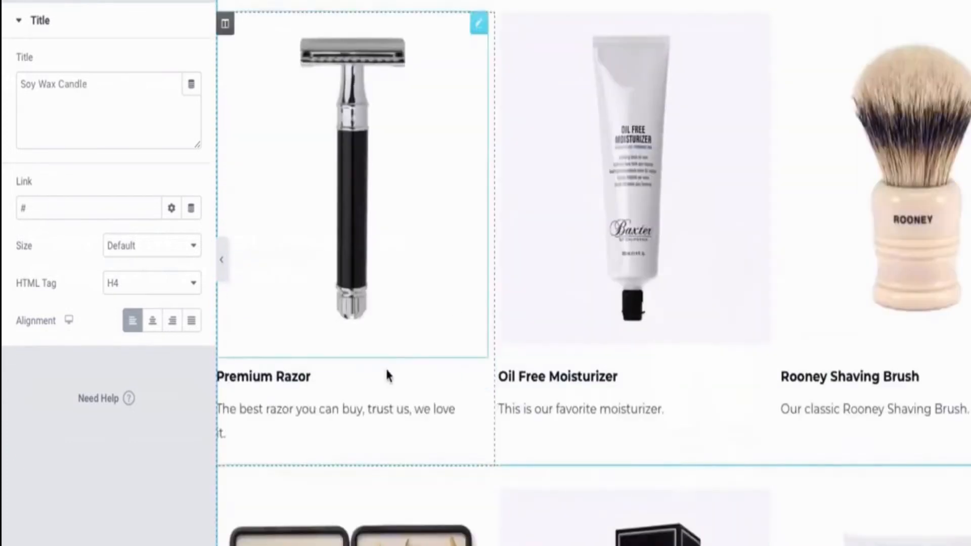
pyautogui.click(378, 376)
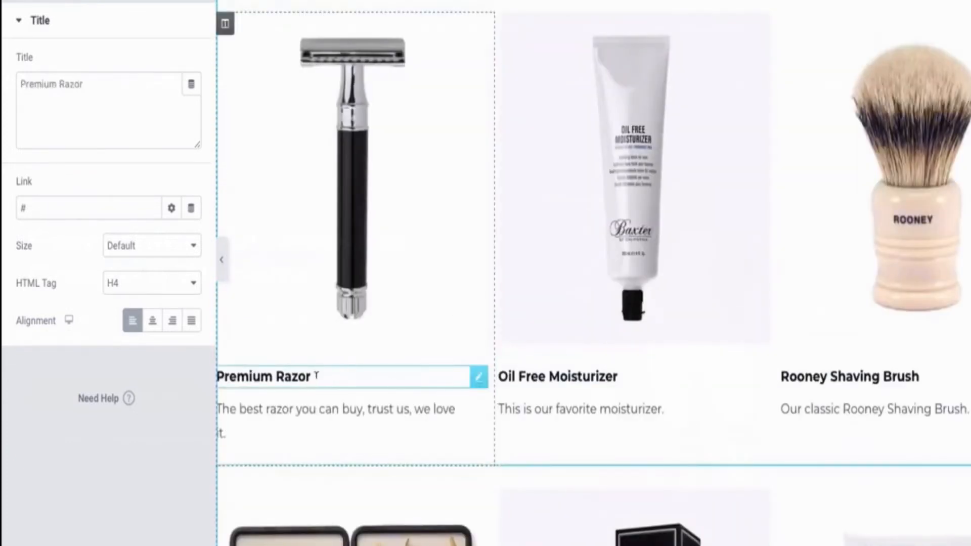
pyautogui.click(154, 321)
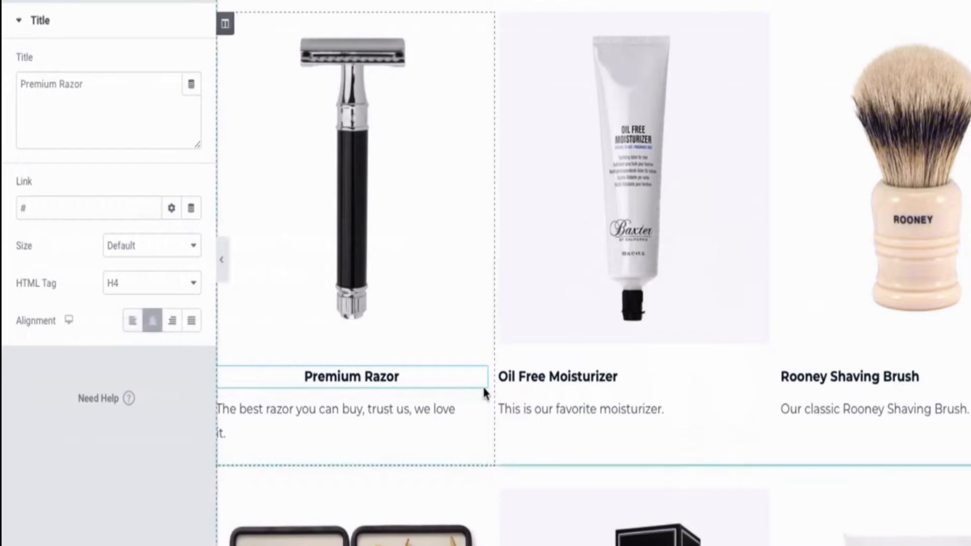
pyautogui.click(527, 376)
pyautogui.click(152, 320)
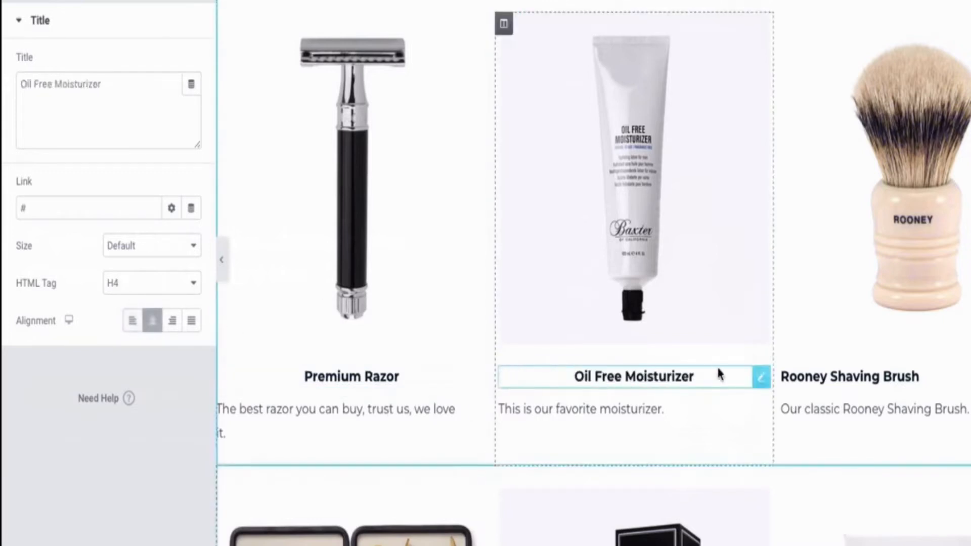
pyautogui.click(818, 377)
pyautogui.click(152, 321)
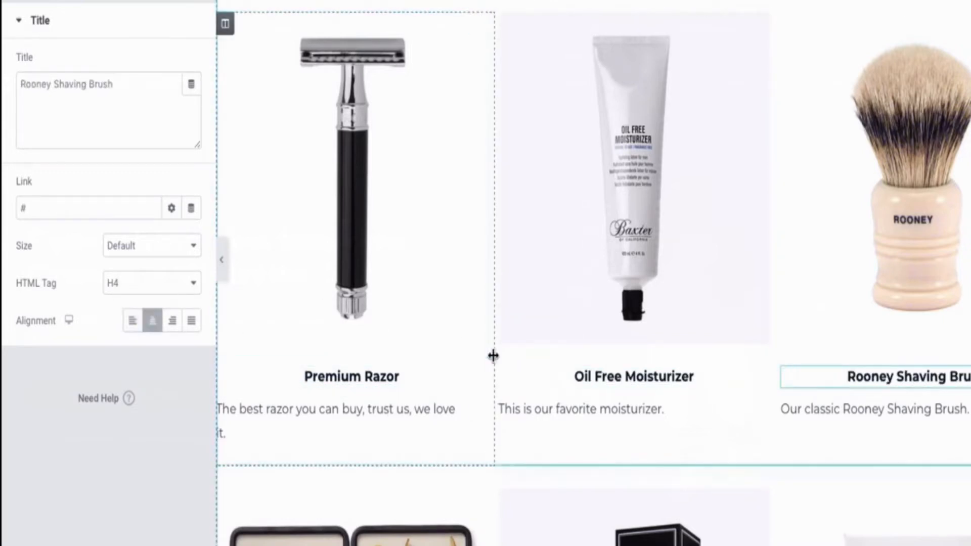
# Center-align the Grooming Kit, Aftershave Balm and Soy Wax Candle headings in the second product row
pyautogui.scroll(-7, 485, 343)
pyautogui.click(348, 484)
pyautogui.click(152, 321)
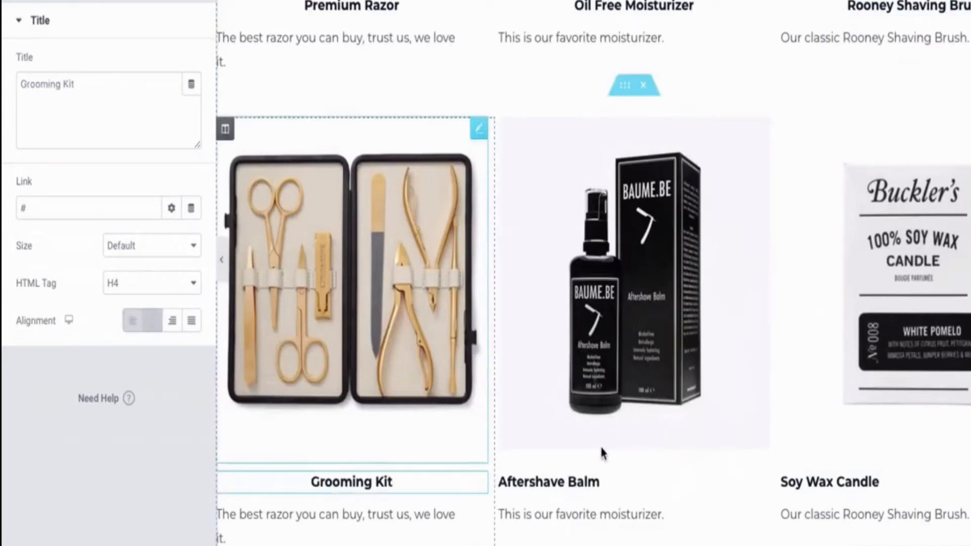
pyautogui.click(592, 482)
pyautogui.click(153, 320)
pyautogui.click(820, 481)
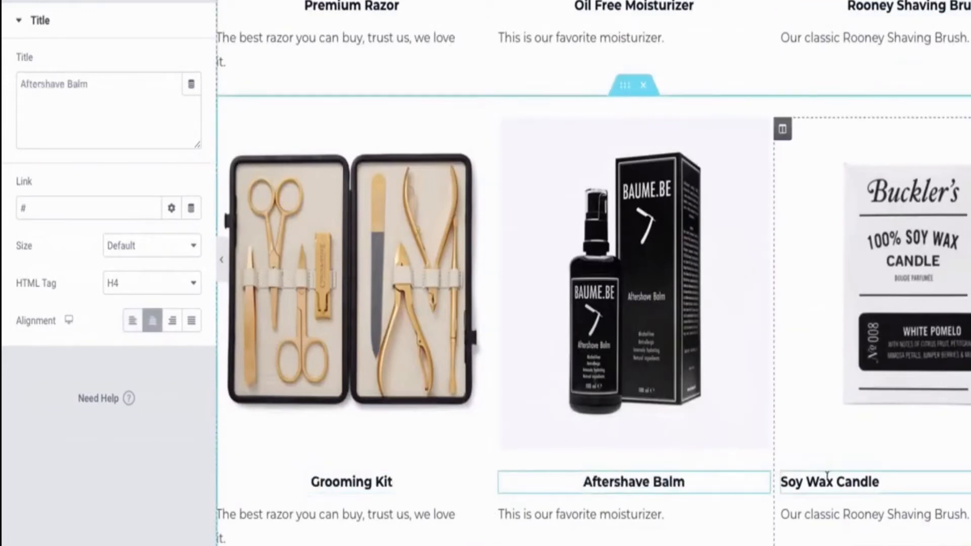
pyautogui.click(153, 320)
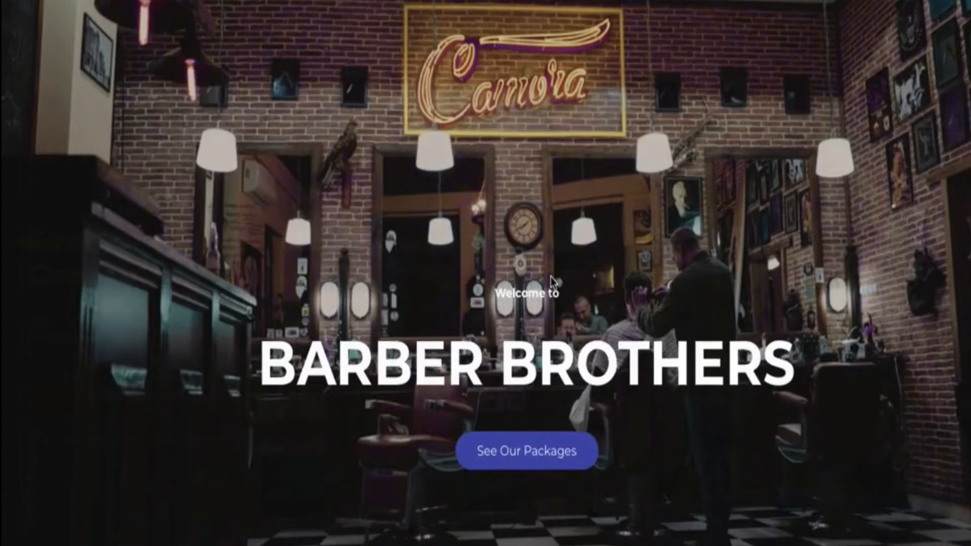
# Review the page preview from the hero banner through the about, services and product sections, checking the layout and text alignment
pyautogui.scroll(-10, 552, 282)
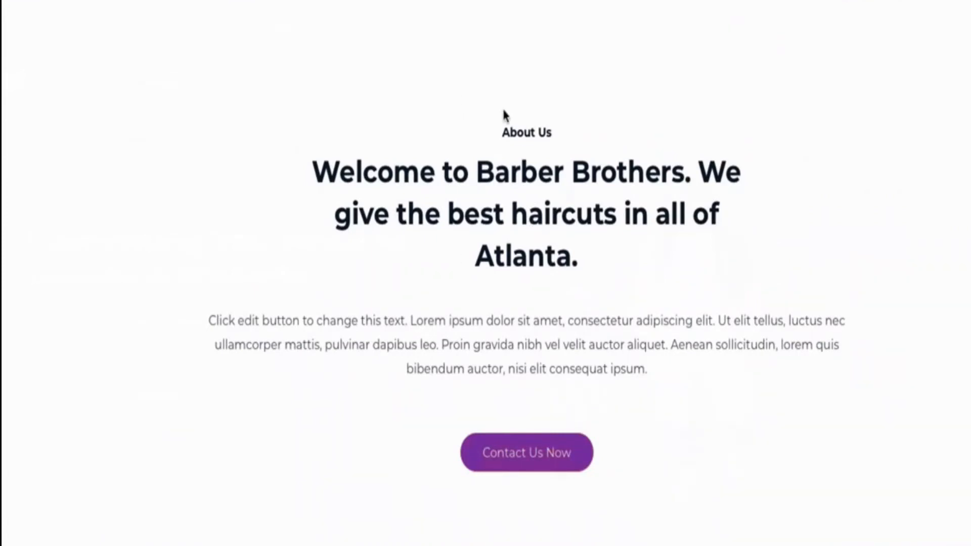
pyautogui.scroll(-1, 488, 201)
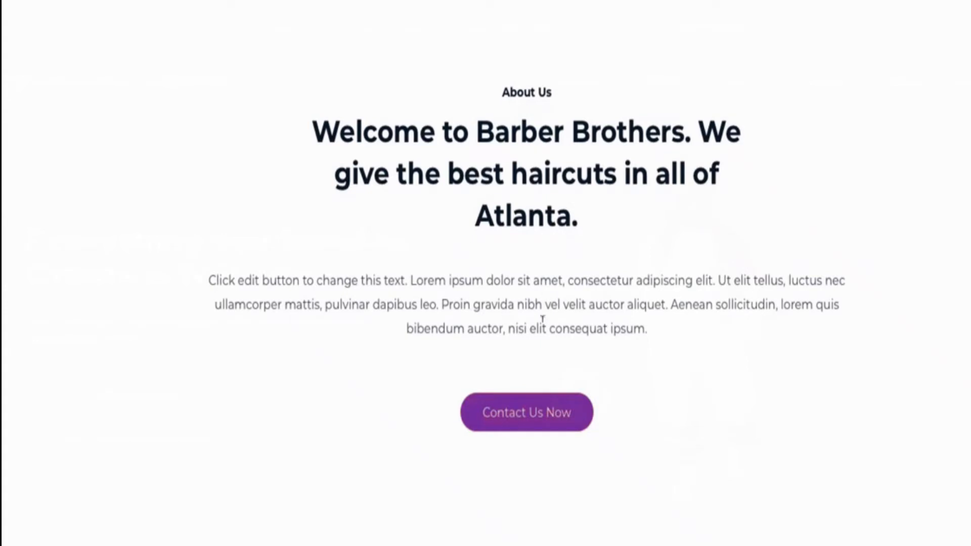
pyautogui.scroll(-10, 537, 443)
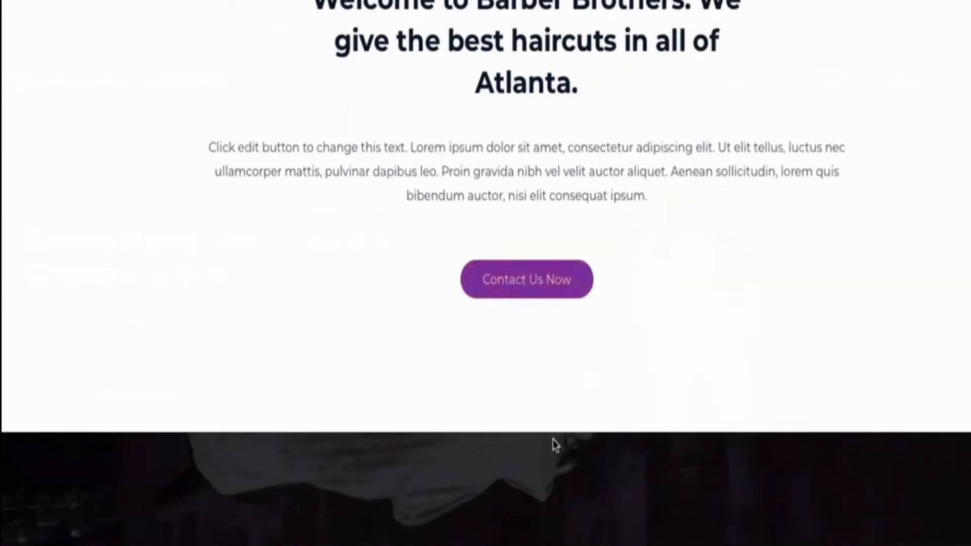
pyautogui.scroll(-2, 571, 202)
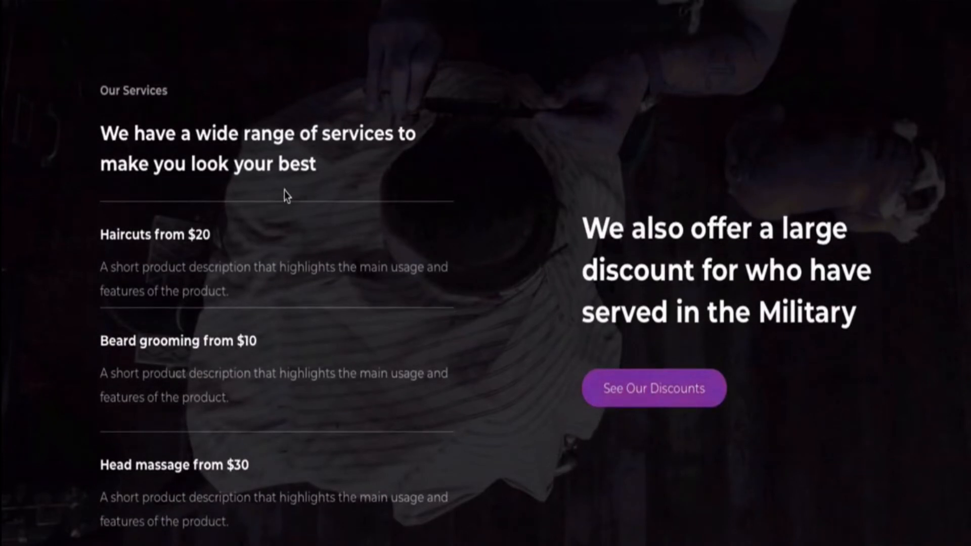
pyautogui.scroll(-1, 486, 296)
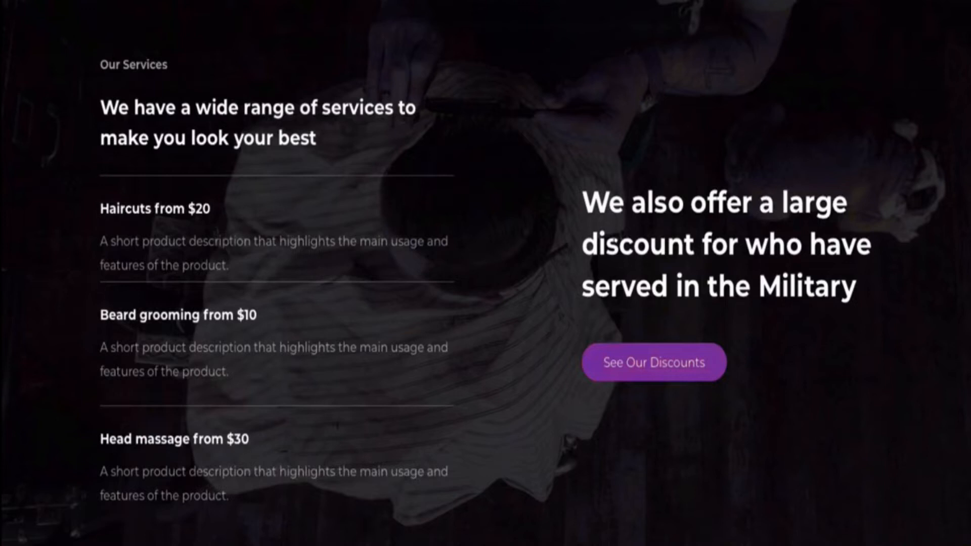
pyautogui.scroll(-2, 640, 251)
pyautogui.scroll(1, 640, 250)
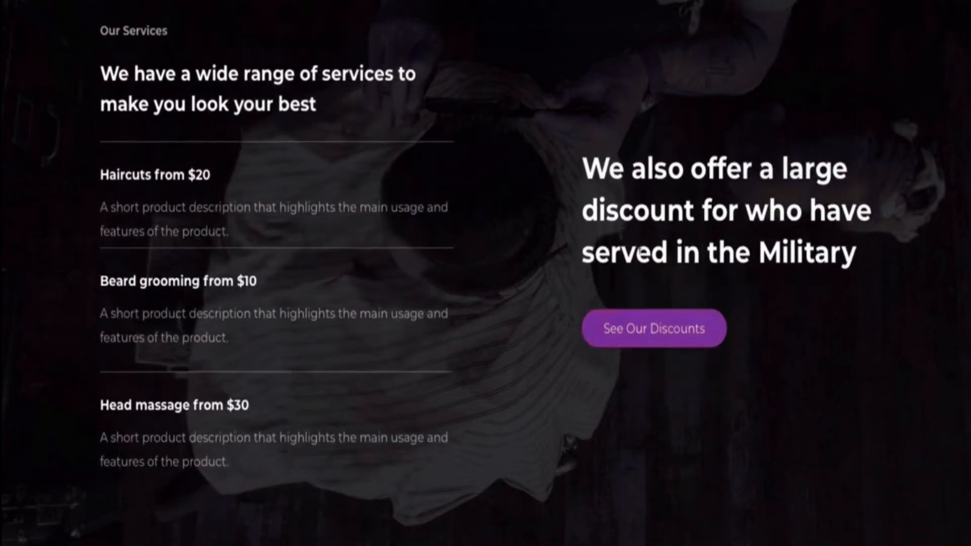
pyautogui.scroll(-10, 640, 251)
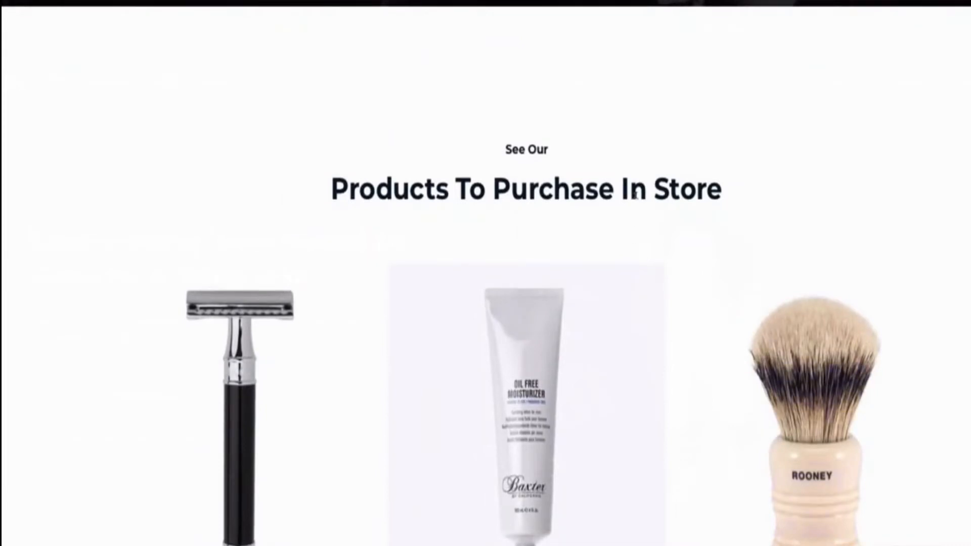
pyautogui.scroll(-8, 635, 196)
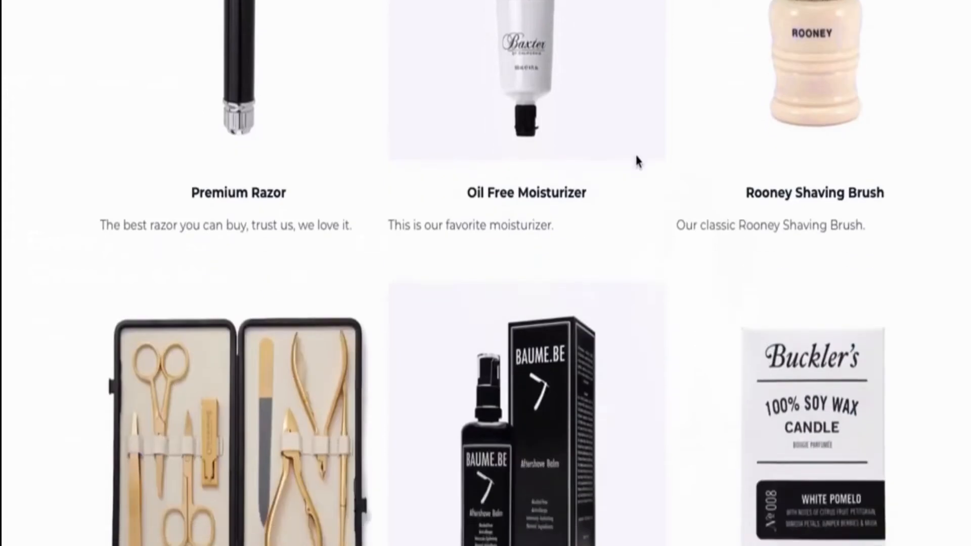
pyautogui.scroll(-3, 637, 156)
pyautogui.scroll(4, 636, 156)
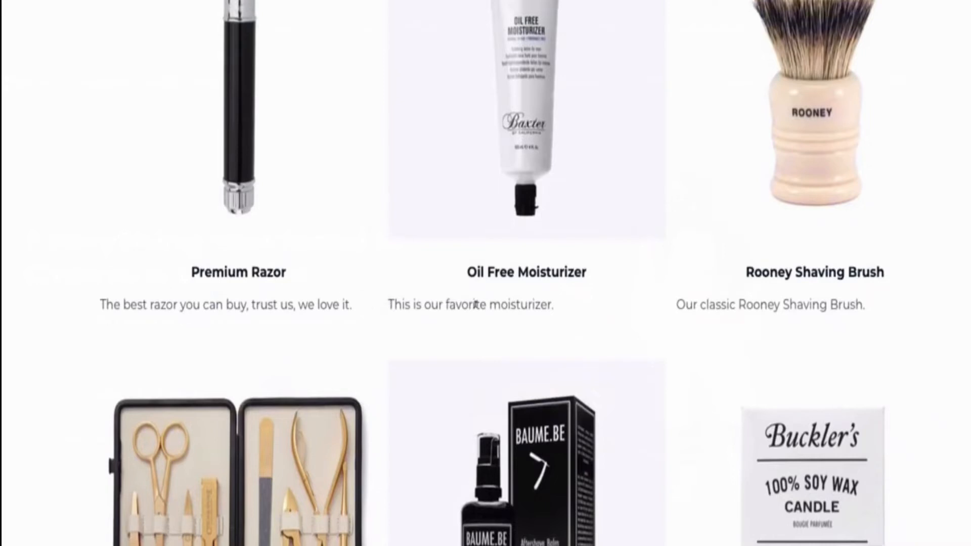
pyautogui.scroll(-2, 646, 353)
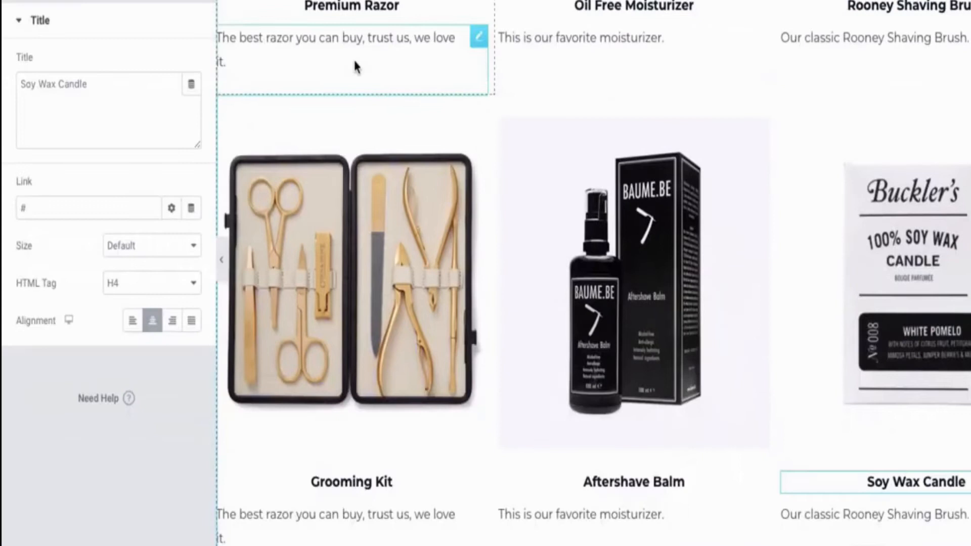
# Center-align the description texts under Premium Razor, Oil Free Moisturizer and Rooney Shaving Brush in the first product row
pyautogui.click(238, 198)
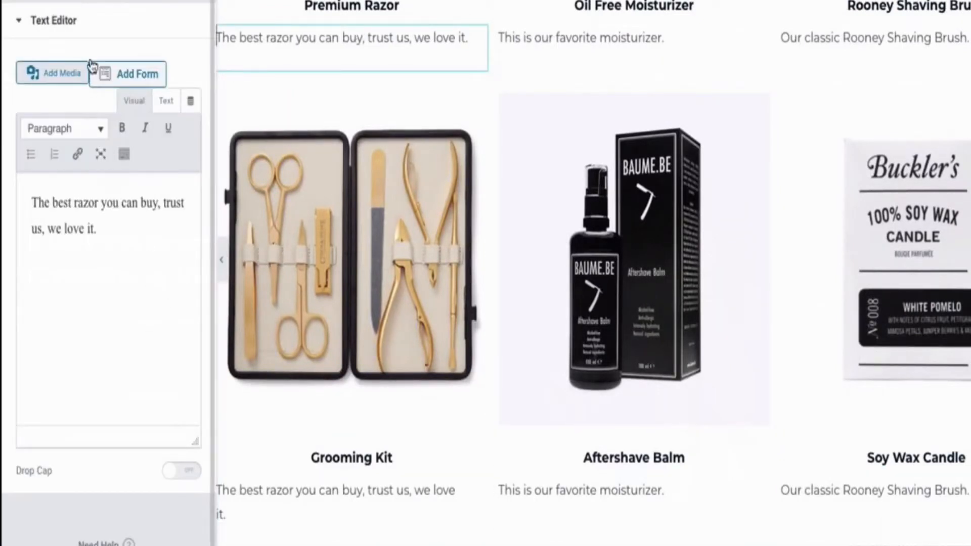
pyautogui.scroll(3, 288, 28)
pyautogui.click(109, 1)
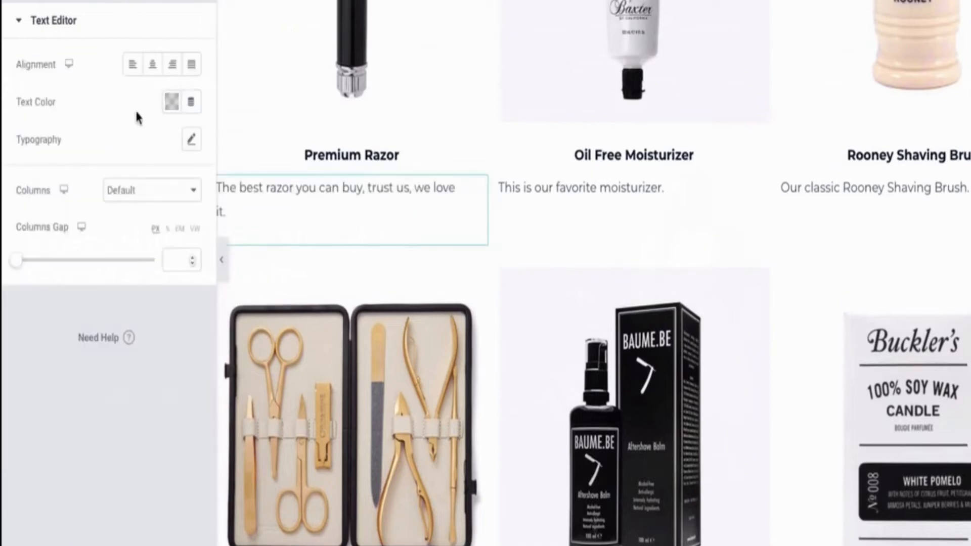
pyautogui.click(153, 65)
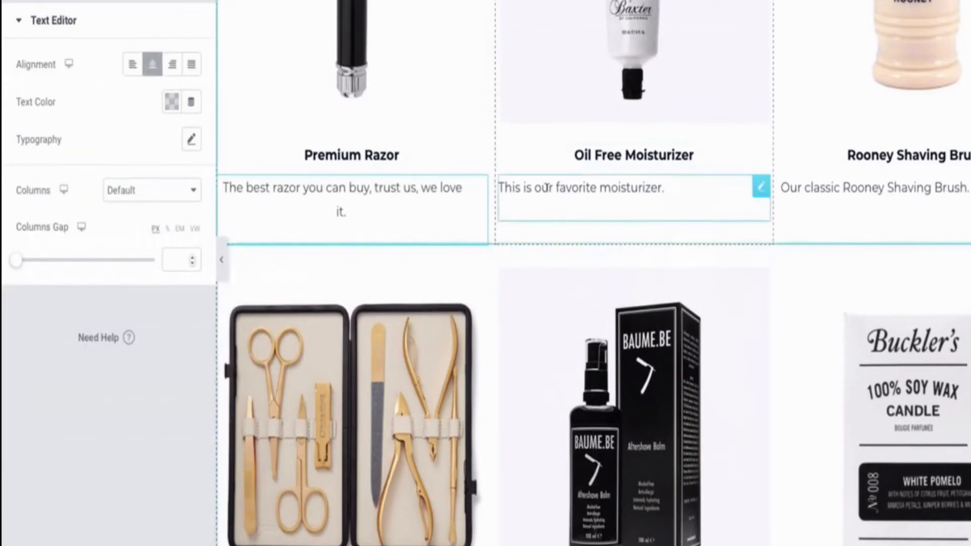
pyautogui.click(546, 188)
pyautogui.click(109, 1)
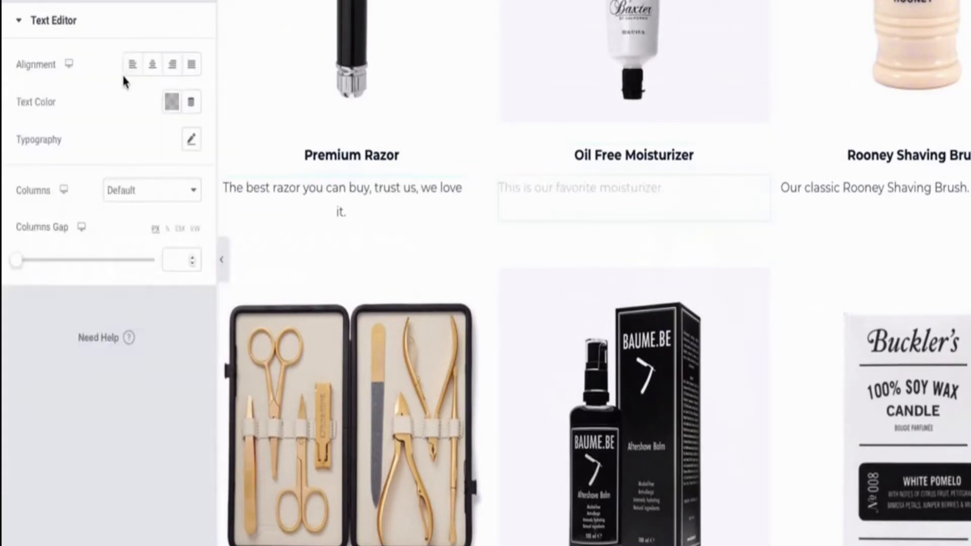
pyautogui.click(160, 66)
pyautogui.click(860, 188)
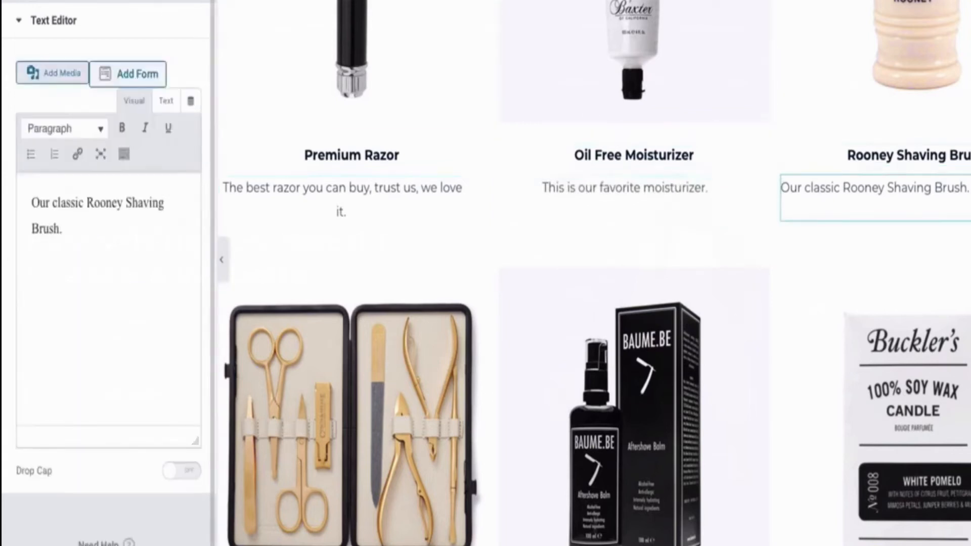
pyautogui.click(117, 2)
pyautogui.click(152, 64)
# Center-align the description texts under Grooming Kit, Aftershave Balm and Soy Wax Candle
pyautogui.scroll(-4, 305, 437)
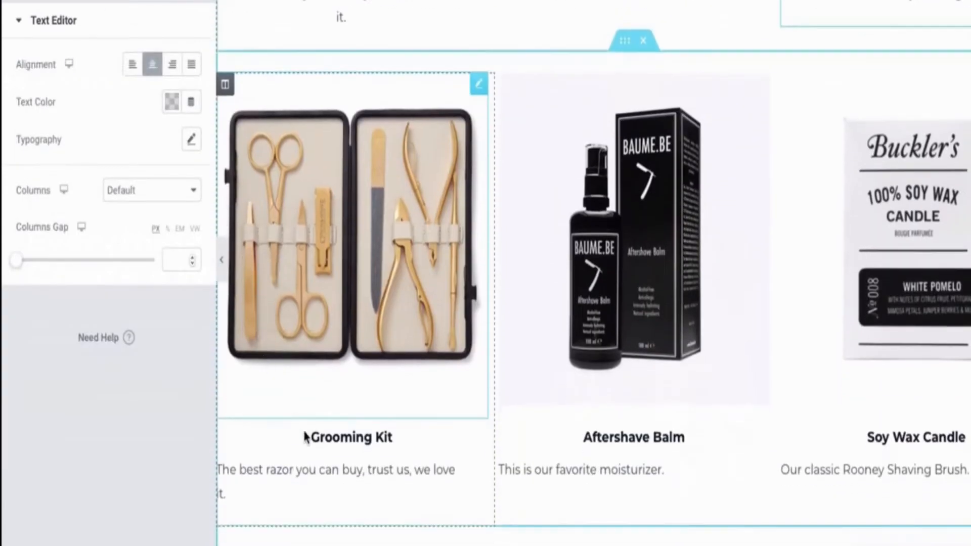
pyautogui.click(315, 470)
pyautogui.click(124, 2)
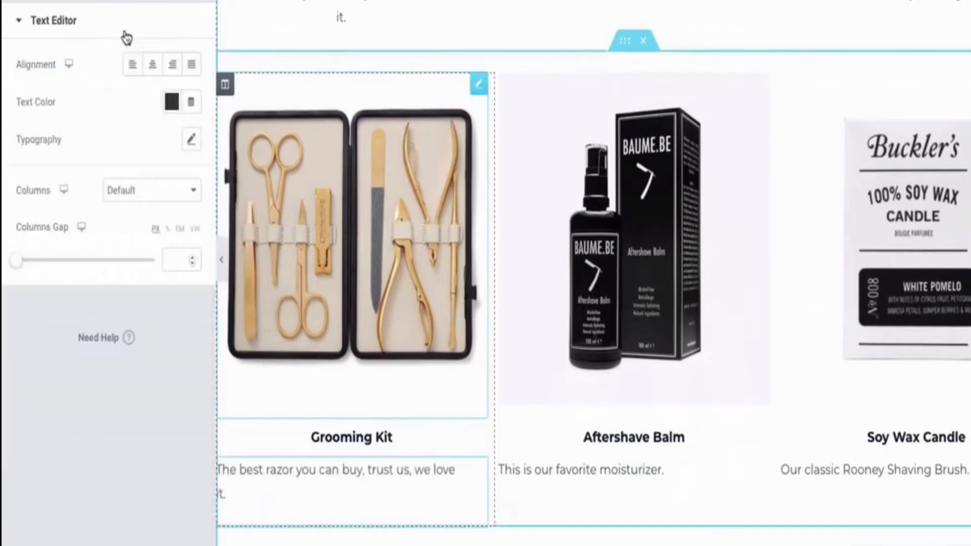
pyautogui.click(153, 64)
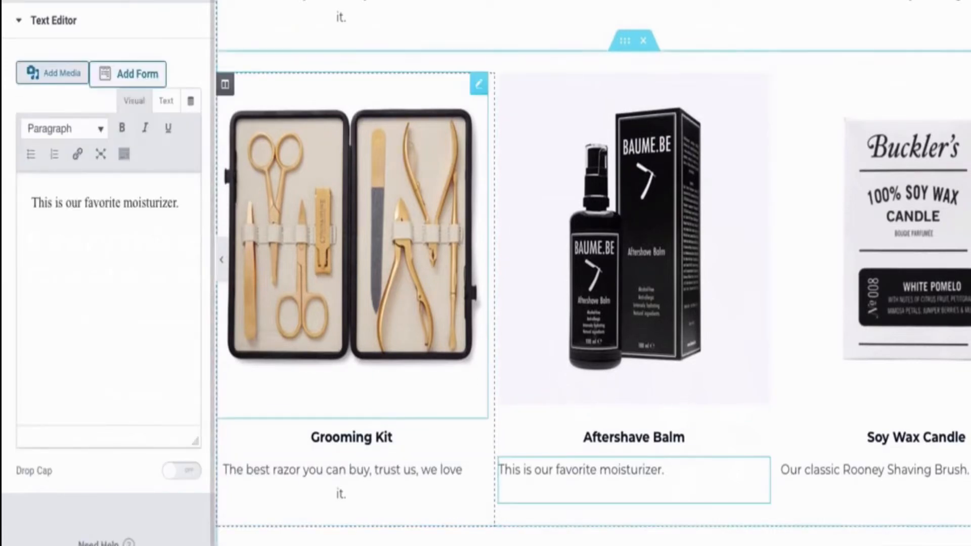
pyautogui.click(153, 65)
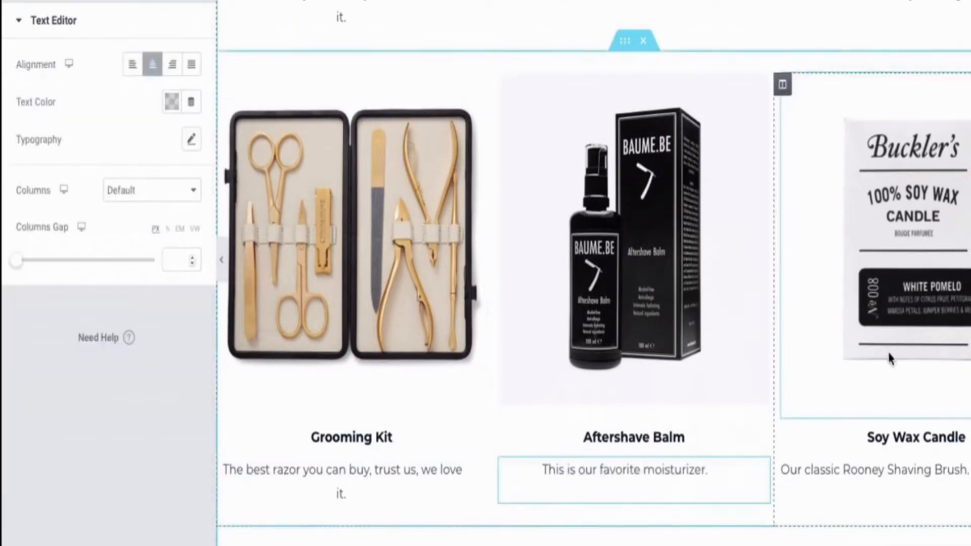
pyautogui.click(912, 465)
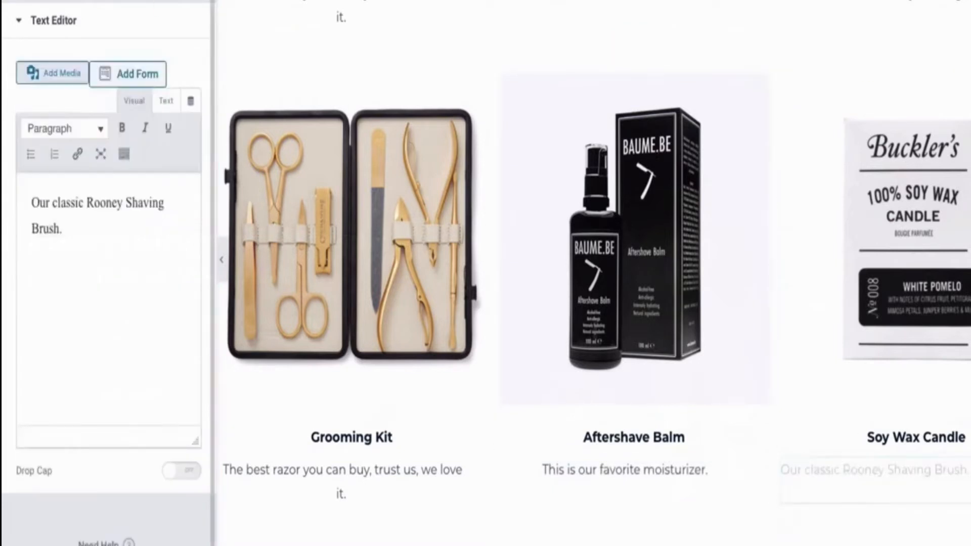
pyautogui.click(124, 2)
pyautogui.click(152, 65)
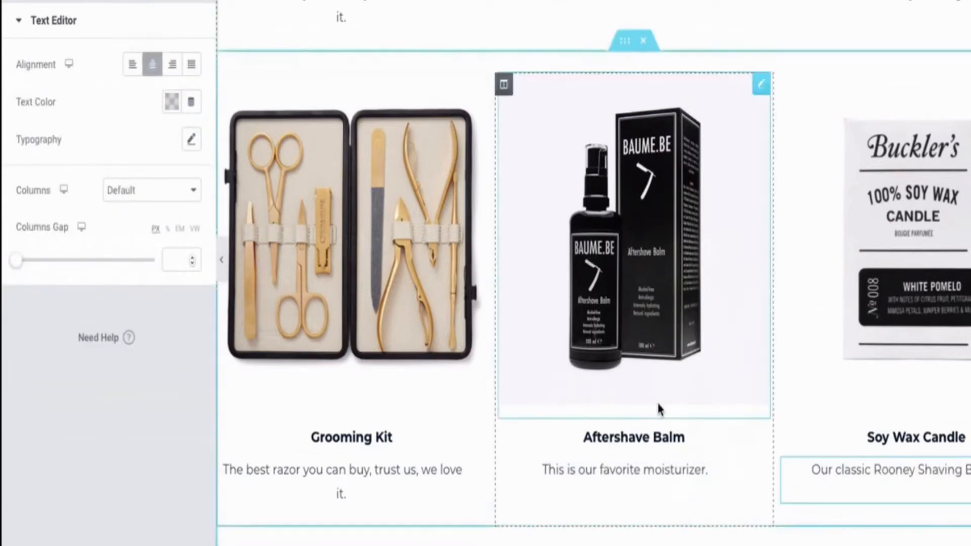
# Replace the heading of the call-to-action strip below the products with "We're open every day of the week to give you a great haircut"
pyautogui.scroll(-1, 657, 402)
pyautogui.scroll(-1, 919, 277)
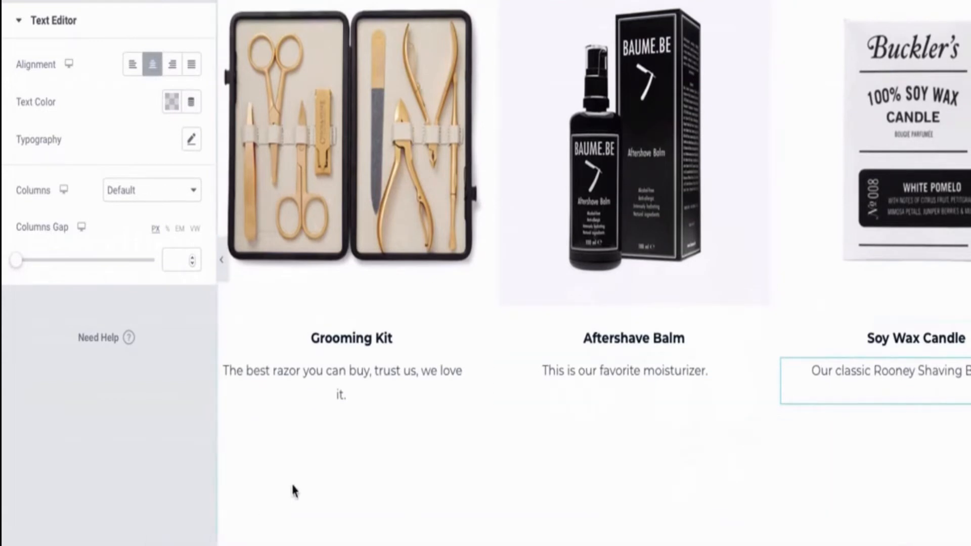
pyautogui.scroll(-4, 386, 254)
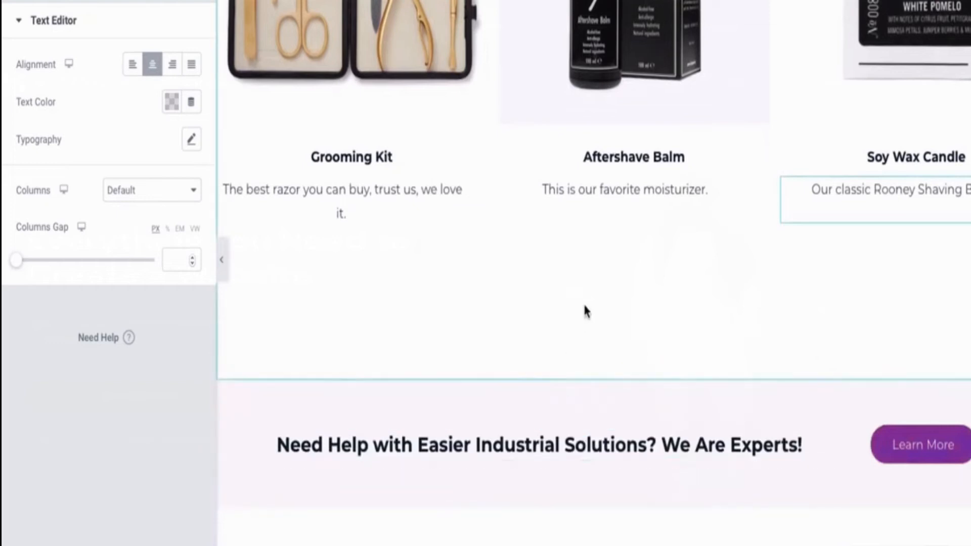
pyautogui.scroll(-1, 739, 449)
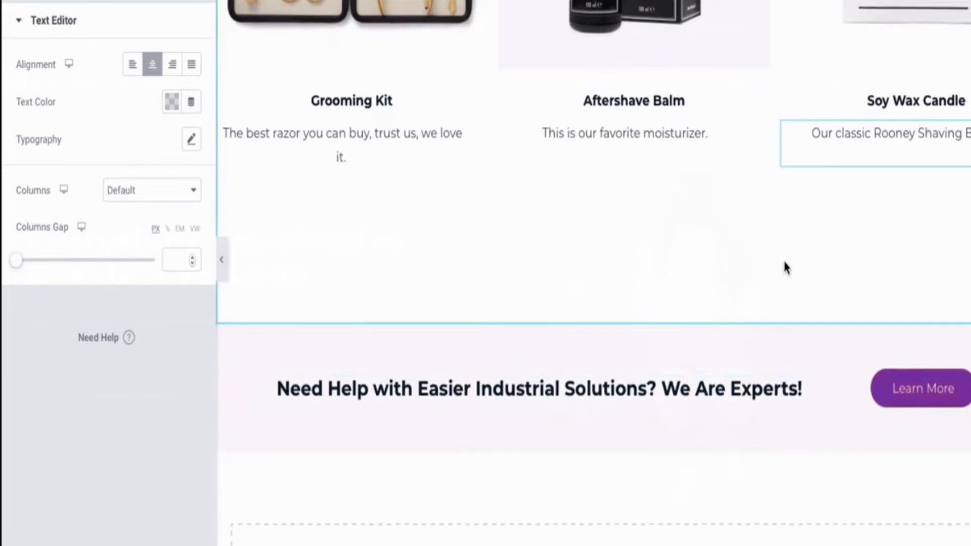
pyautogui.click(673, 380)
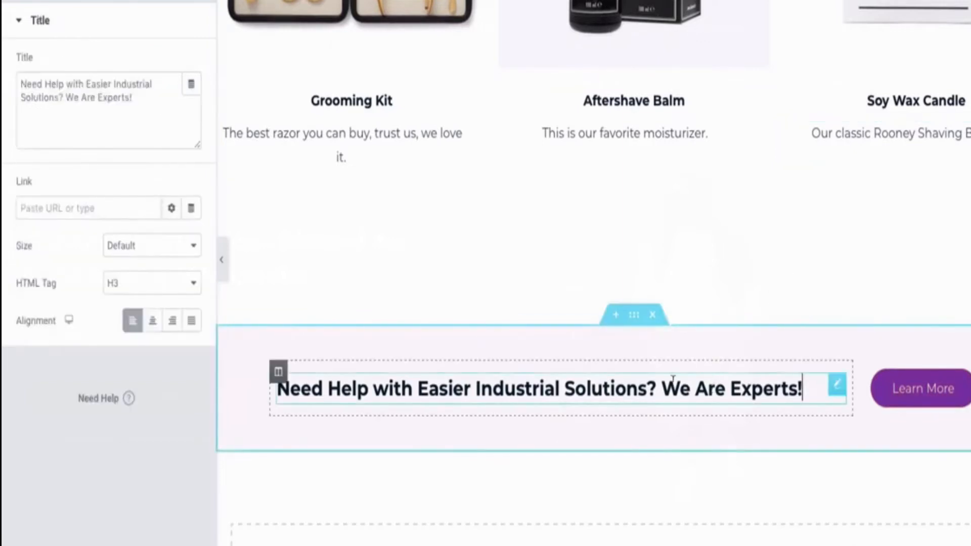
pyautogui.hotkey('ctrl', 'a')
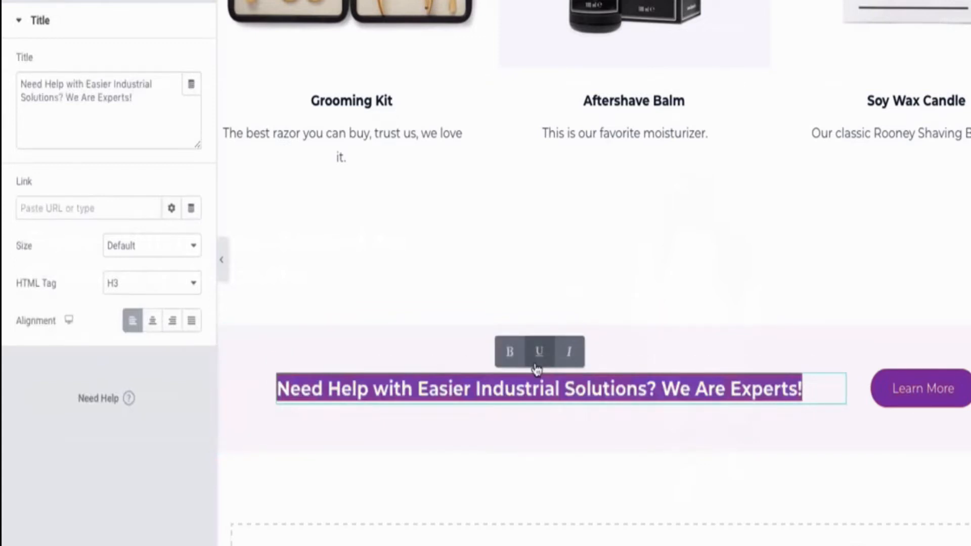
pyautogui.write('W')
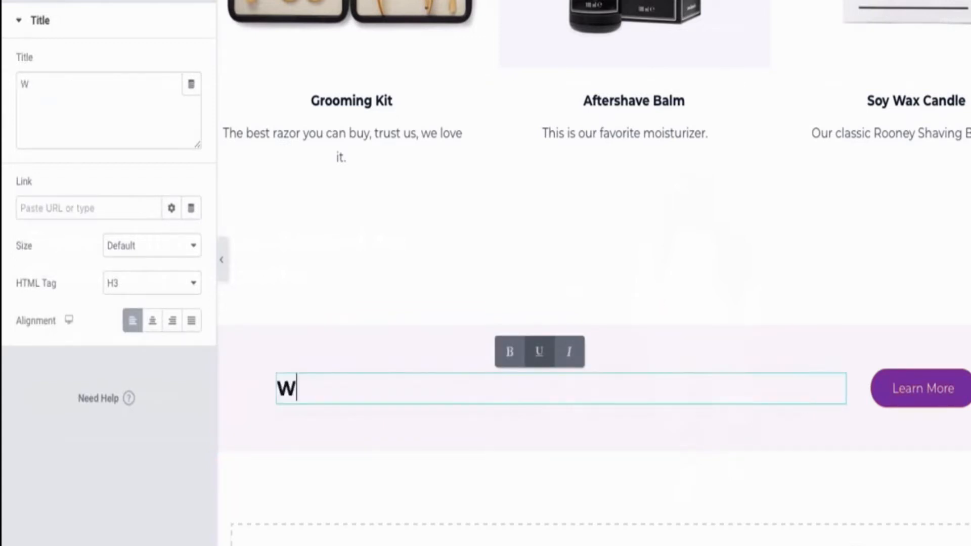
pyautogui.write("e're open ")
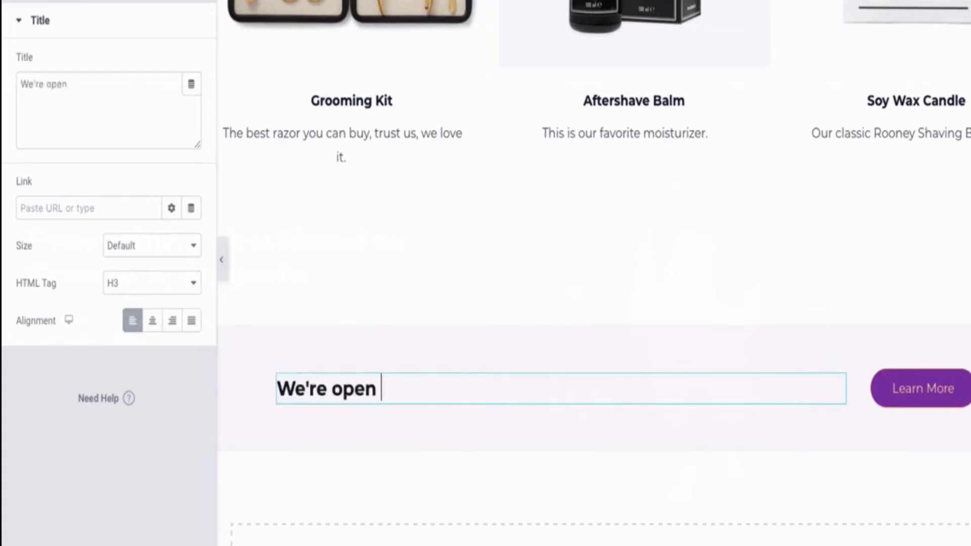
pyautogui.write('every day of the')
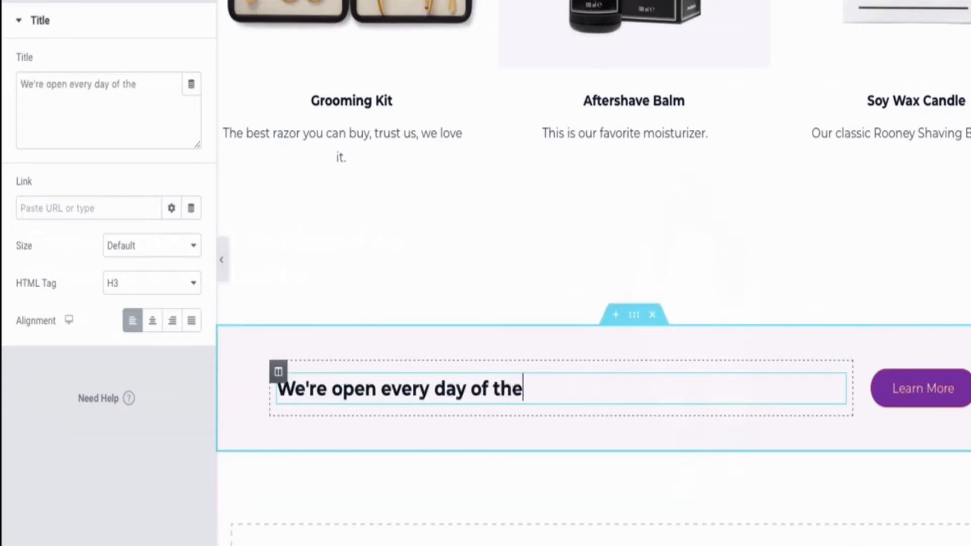
pyautogui.write(' week to give you a great haircut')
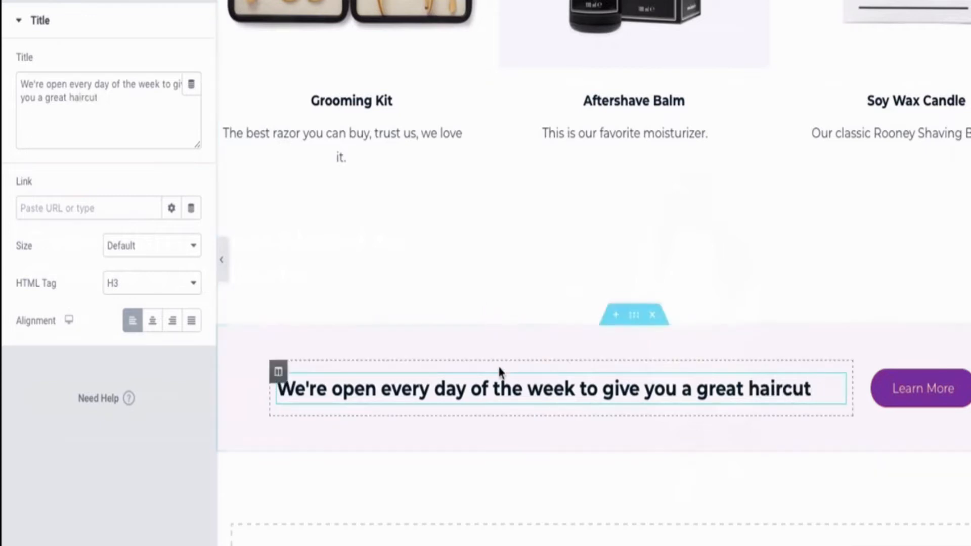
# Change the call-to-action strip's button text to "Opening Times"
pyautogui.click(919, 394)
pyautogui.hotkey('ctrl', 'a')
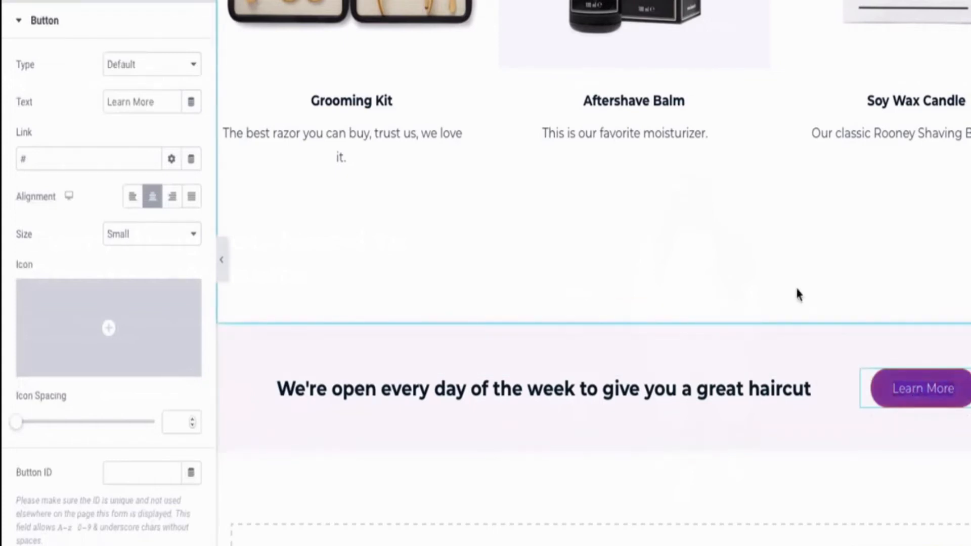
pyautogui.write('Opening Times')
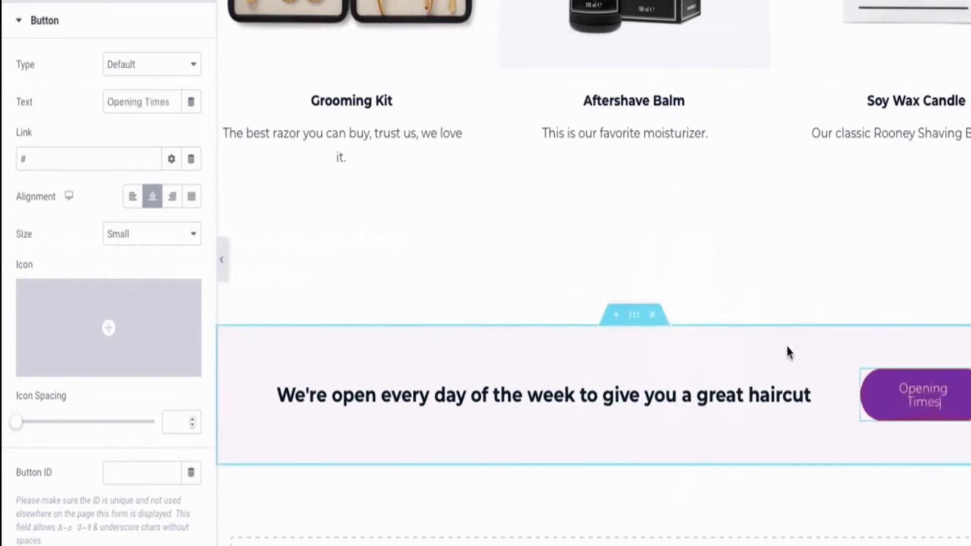
# Replace the call-to-action strip's button text with "Our Hours"
pyautogui.hotkey('ctrl', 'a')
pyautogui.press('BackSpace')
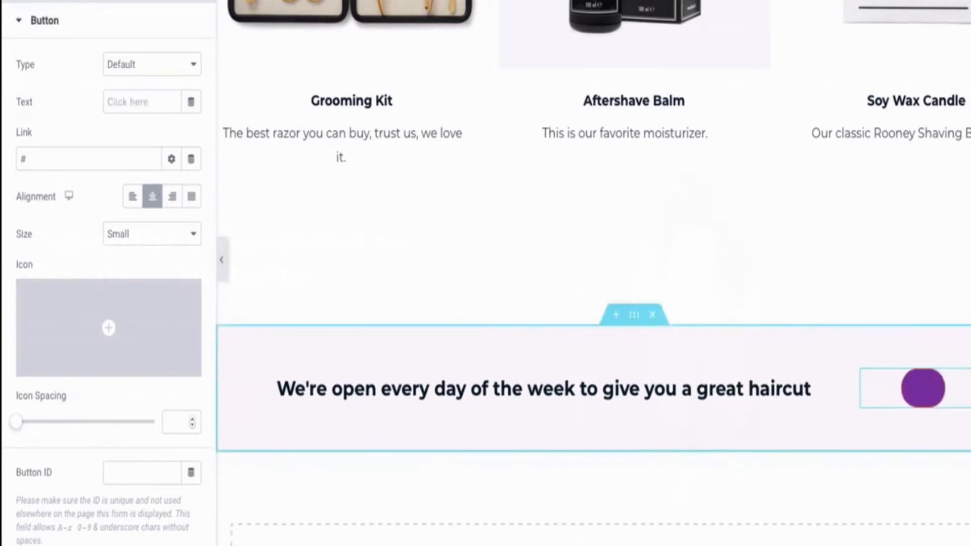
pyautogui.write('Our Hours')
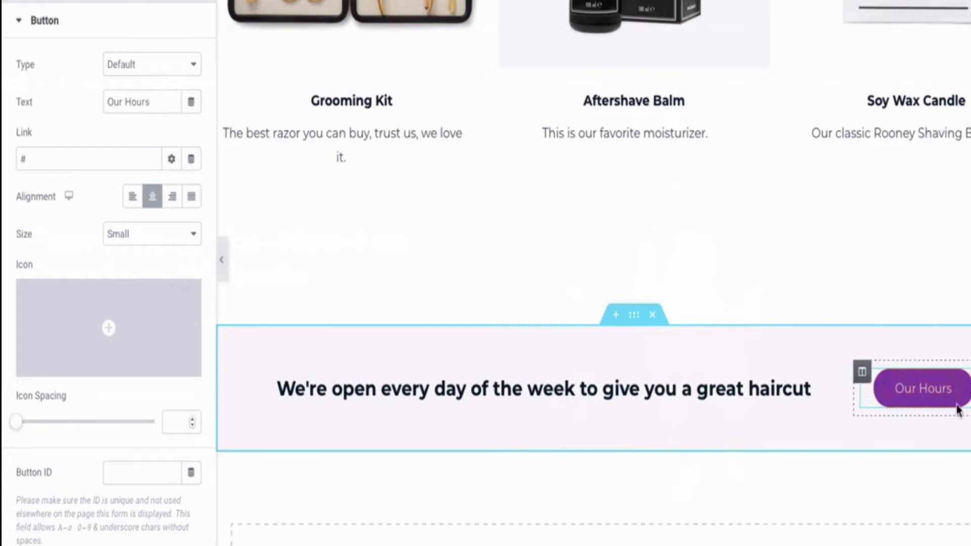
pyautogui.scroll(-3, 925, 435)
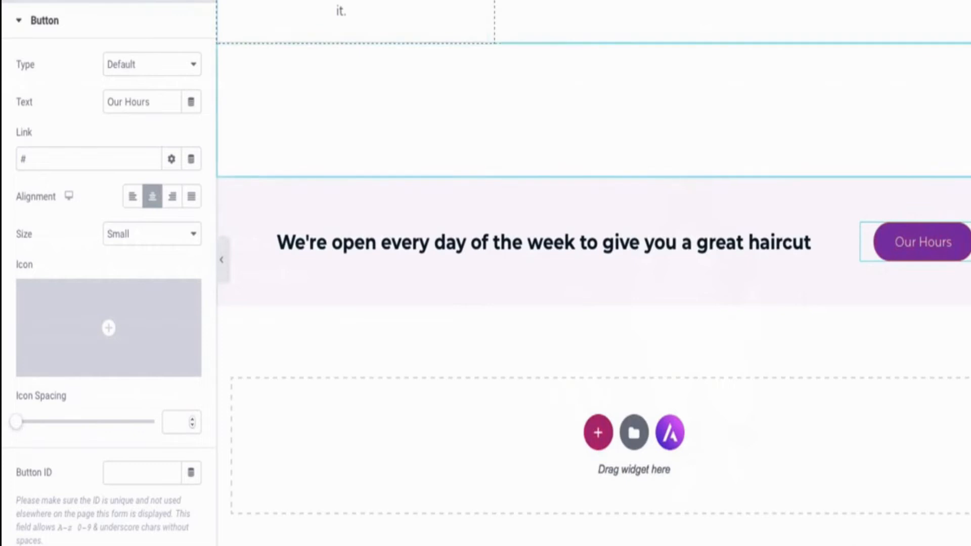
# Preview the products section and the call-to-action strip at full width with the editing panel hidden, and restore the panel
pyautogui.click(222, 259)
pyautogui.scroll(5, 440, 131)
pyautogui.scroll(10, 432, 152)
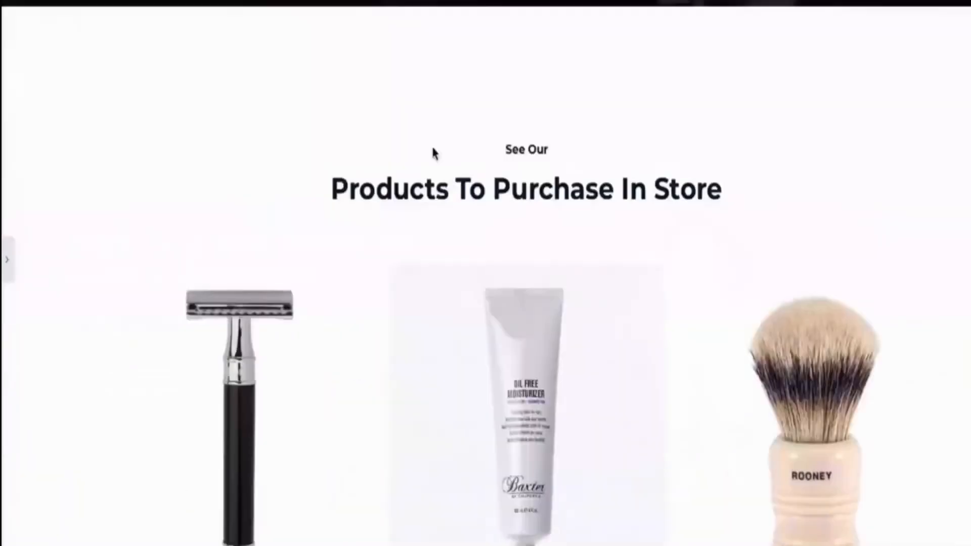
pyautogui.scroll(-15, 433, 152)
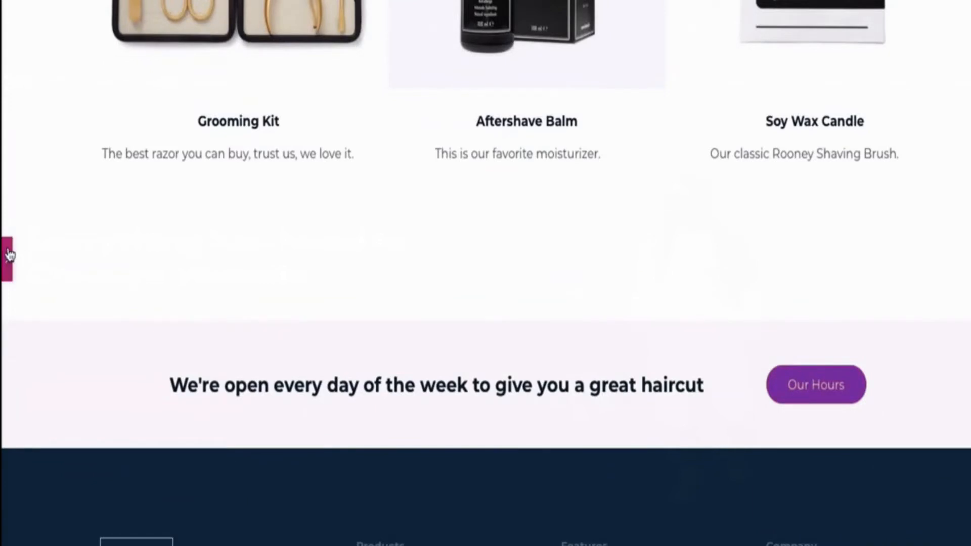
pyautogui.click(24, 237)
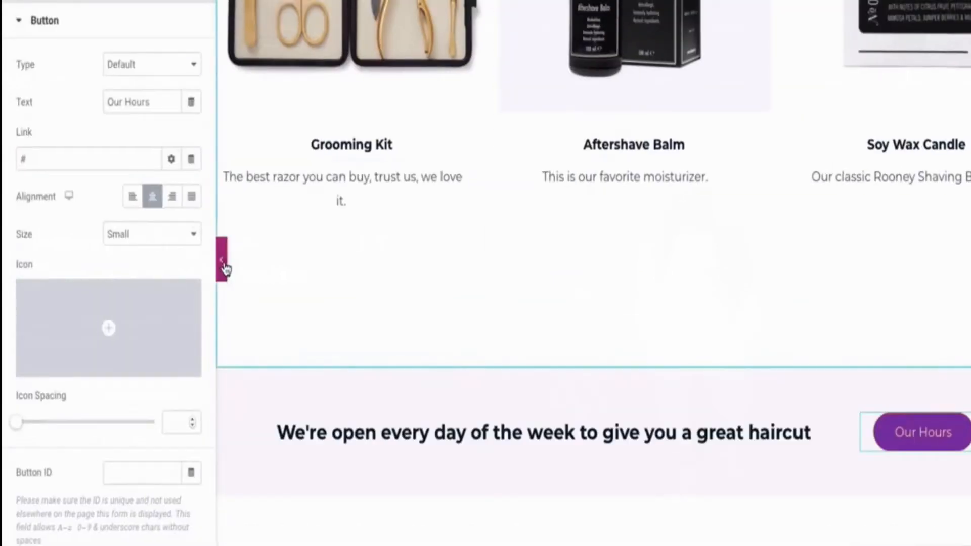
# Move the call-to-action strip from below the products to directly above the "Products To Purchase In Store" section
pyautogui.moveTo(521, 401)
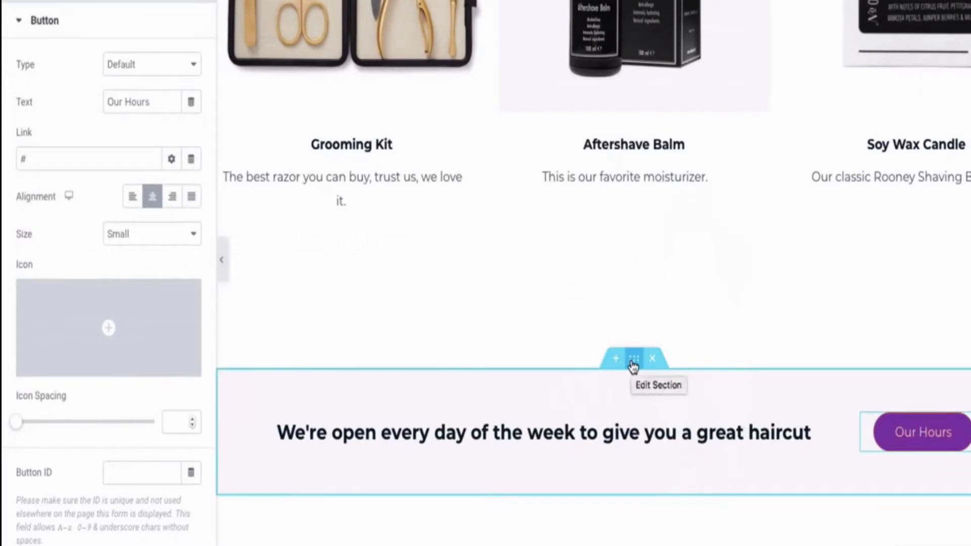
pyautogui.moveTo(634, 360); pyautogui.dragTo(633, 101)
pyautogui.scroll(14, 689, 484)
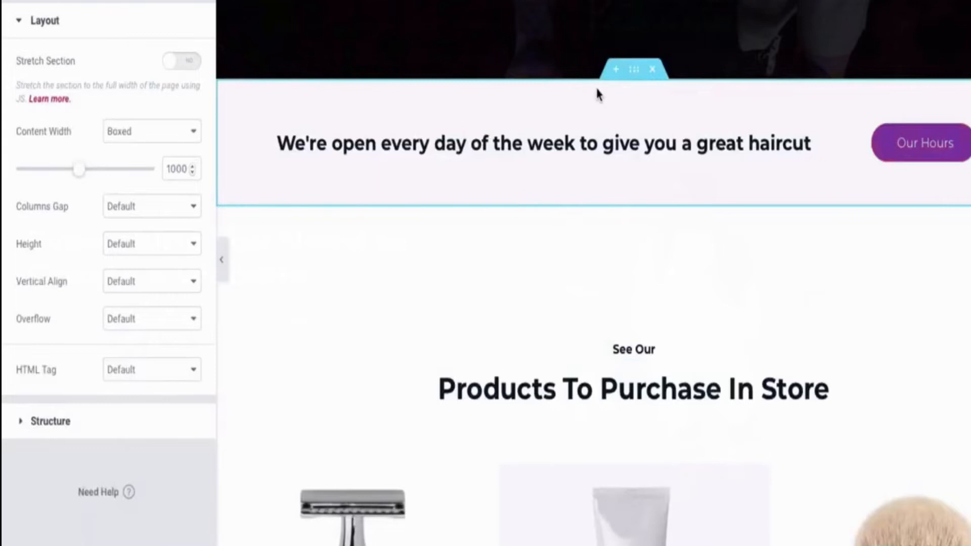
# Examine the product rows and the area around the moved call-to-action strip
pyautogui.scroll(5, 597, 89)
pyautogui.scroll(-7, 597, 90)
pyautogui.scroll(-7, 601, 184)
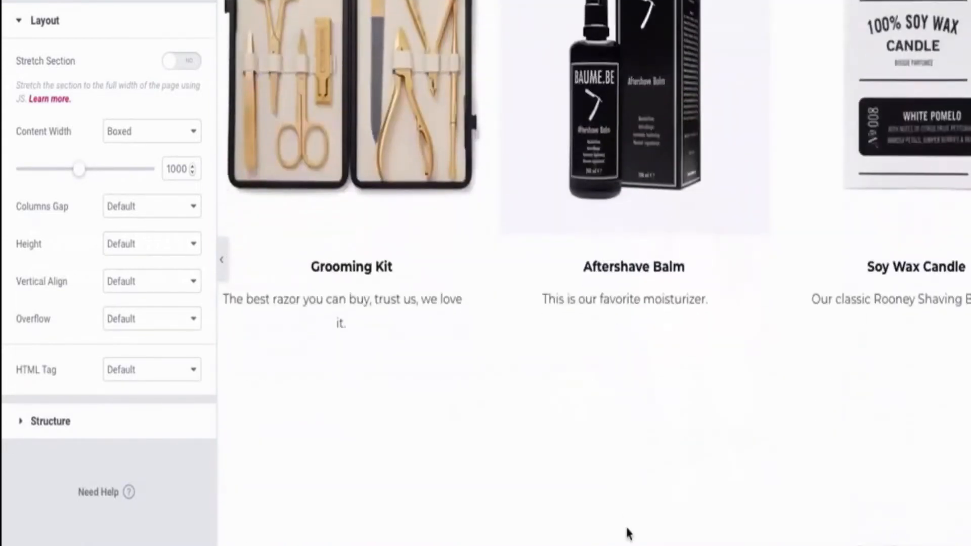
pyautogui.scroll(5, 618, 321)
pyautogui.hotkey('ctrl', 'Up')
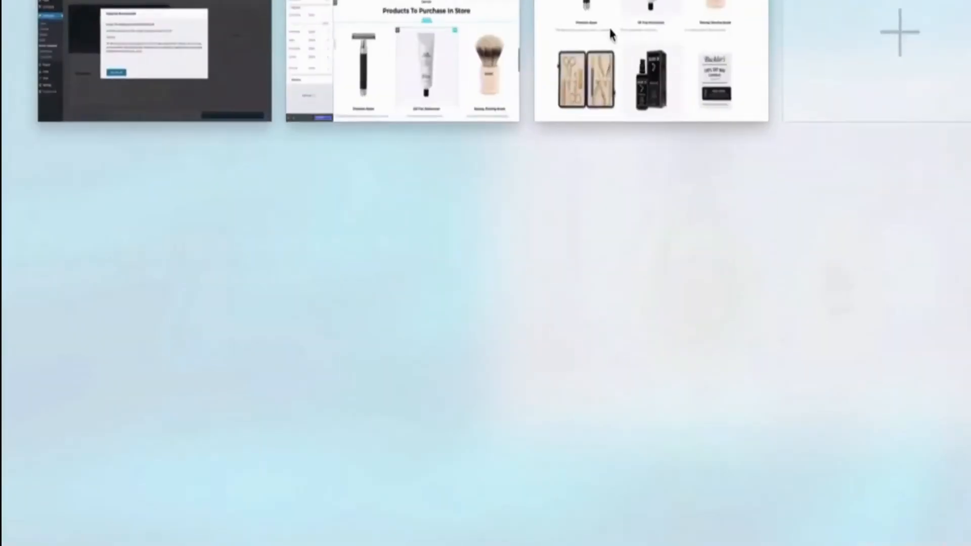
pyautogui.click(480, 36)
pyautogui.scroll(7, 541, 10)
pyautogui.scroll(5, 642, 174)
pyautogui.scroll(-10, 631, 373)
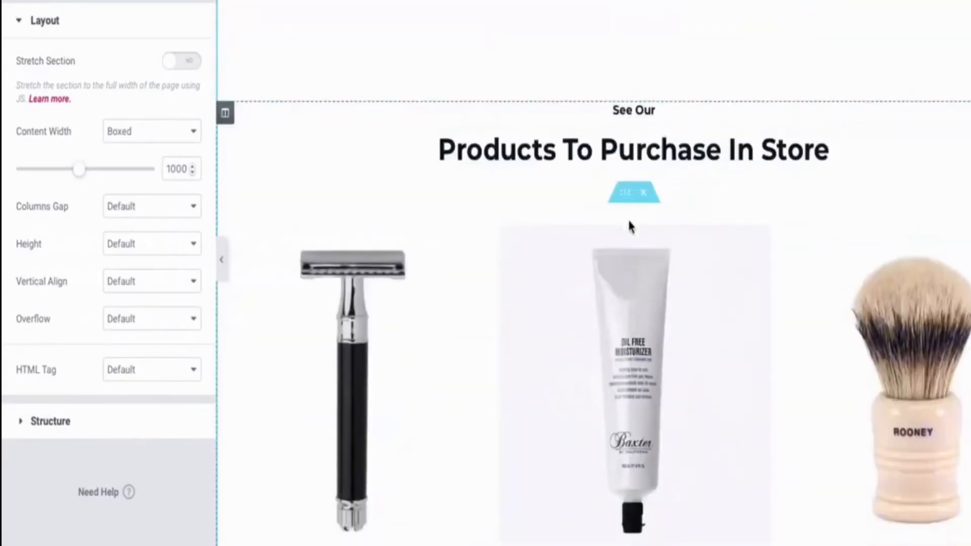
# Try to move the first product row below the Grooming Kit row
pyautogui.moveTo(625, 197); pyautogui.dragTo(640, 495)
pyautogui.scroll(-5, 640, 491)
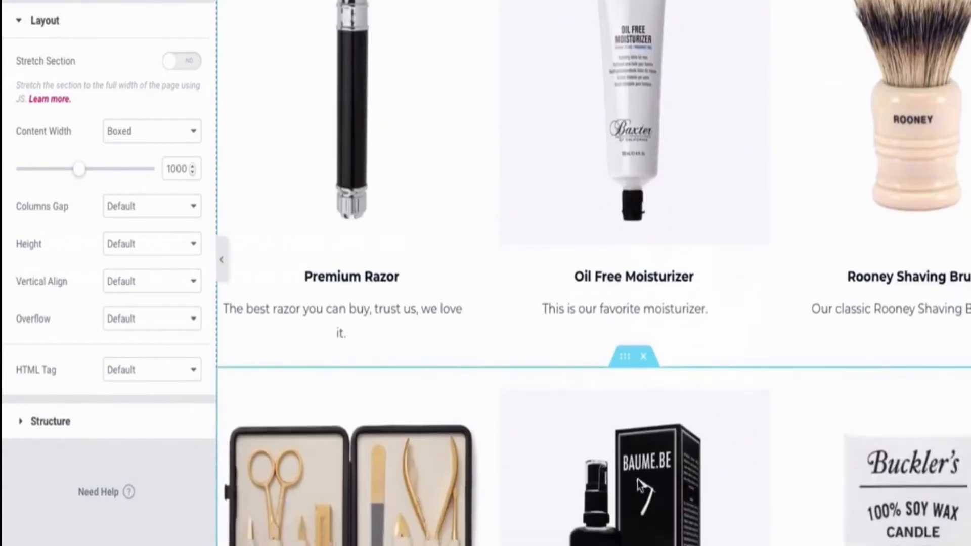
pyautogui.scroll(-5, 693, 178)
# Review the homepage from the products up to the Barber Brothers banner and preview the banner with the editing panel hidden
pyautogui.scroll(15, 692, 178)
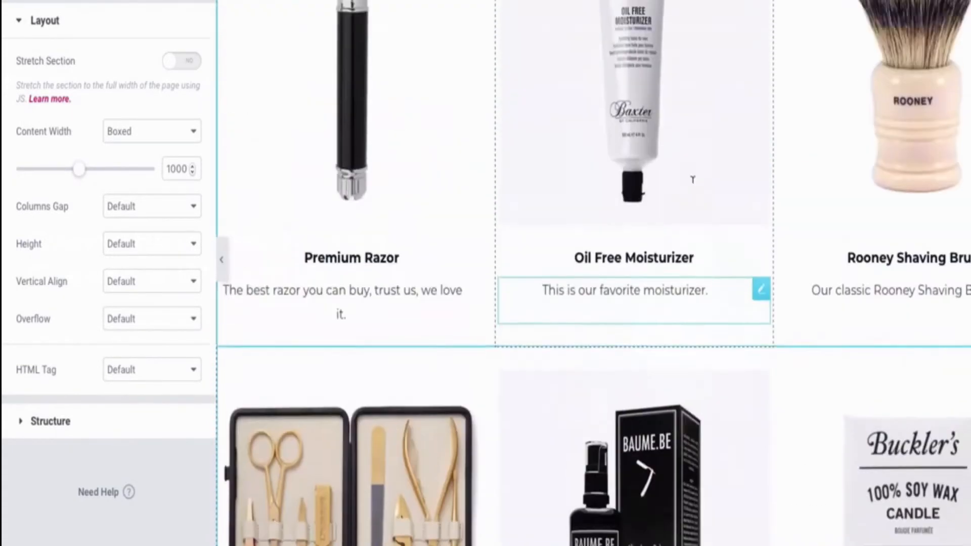
pyautogui.scroll(10, 553, 93)
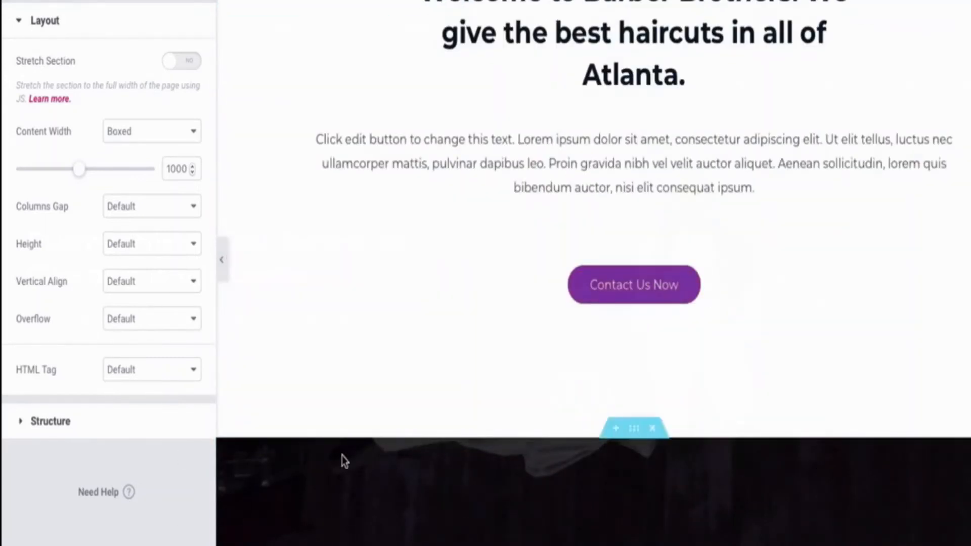
pyautogui.scroll(12, 411, 454)
pyautogui.scroll(5, 412, 479)
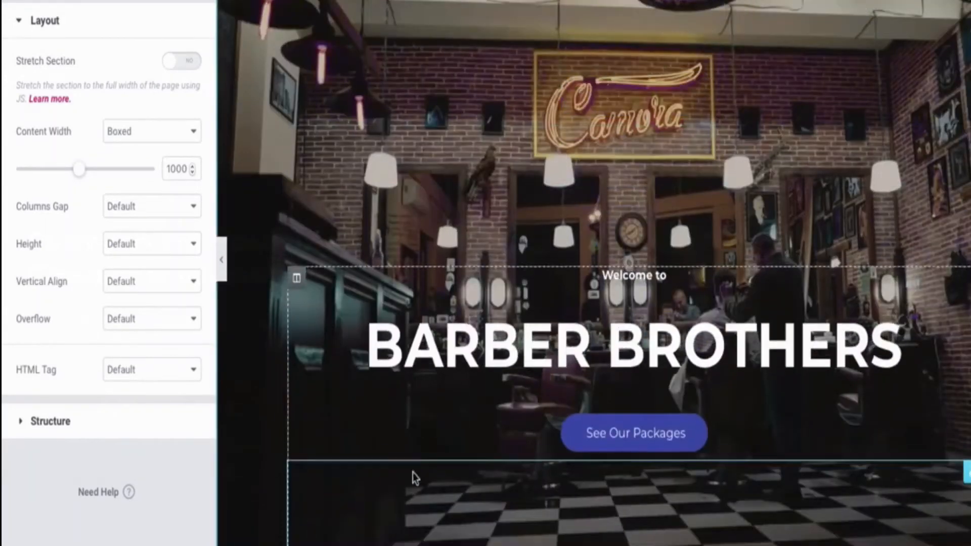
pyautogui.scroll(-3, 566, 248)
pyautogui.scroll(3, 566, 248)
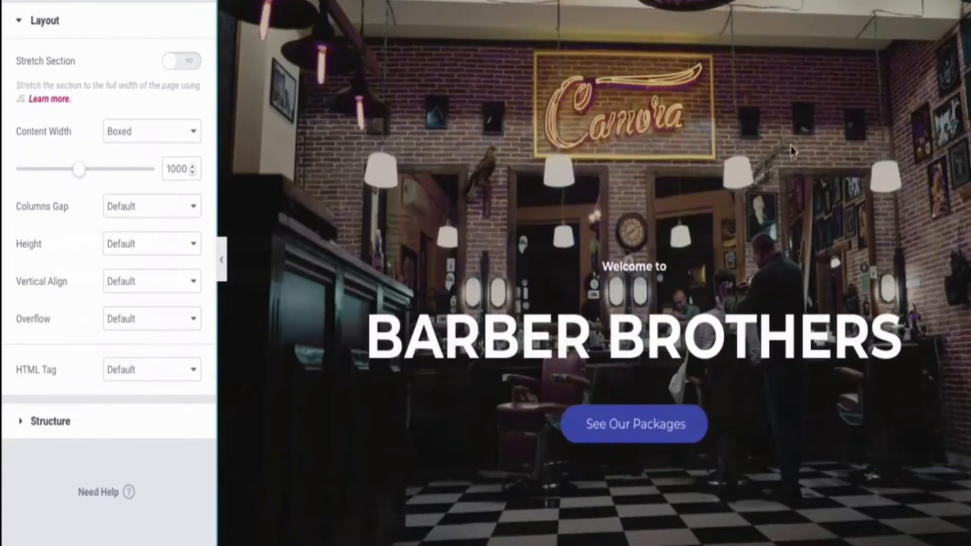
pyautogui.hotkey('ctrl', 'p')
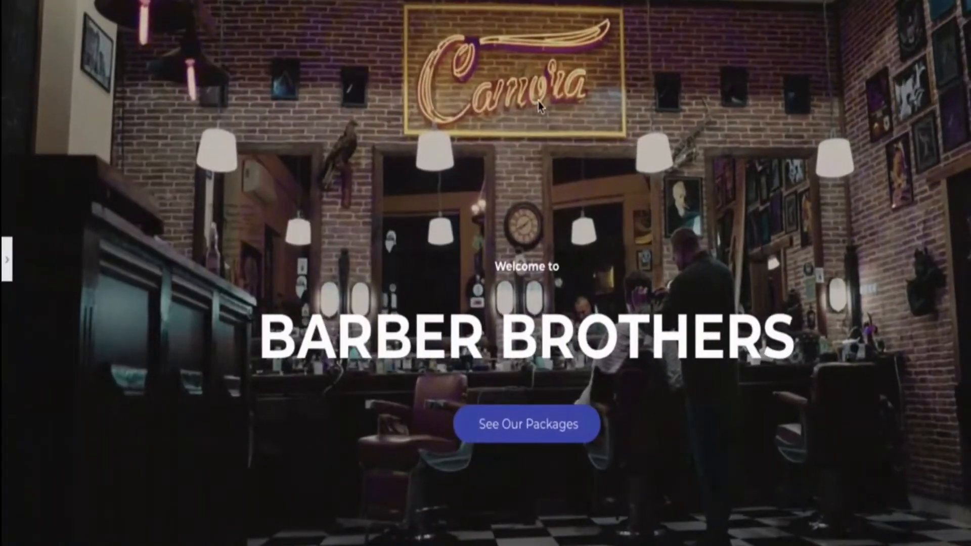
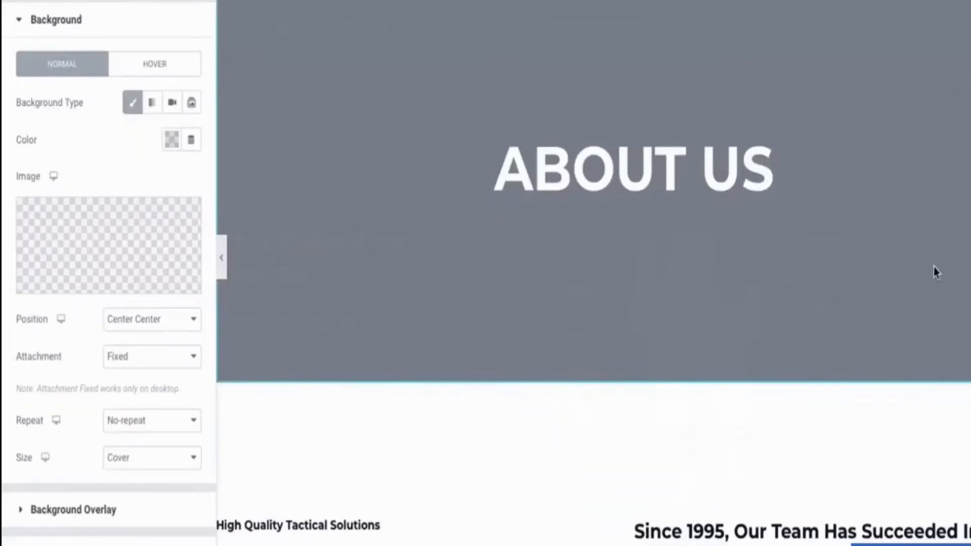
# Try the Top Center, Bottom Center and Bottom Right positions for the About Us banner's background image, and restore Center Center
pyautogui.scroll(-4, 657, 321)
pyautogui.scroll(4, 658, 320)
pyautogui.scroll(1, 657, 324)
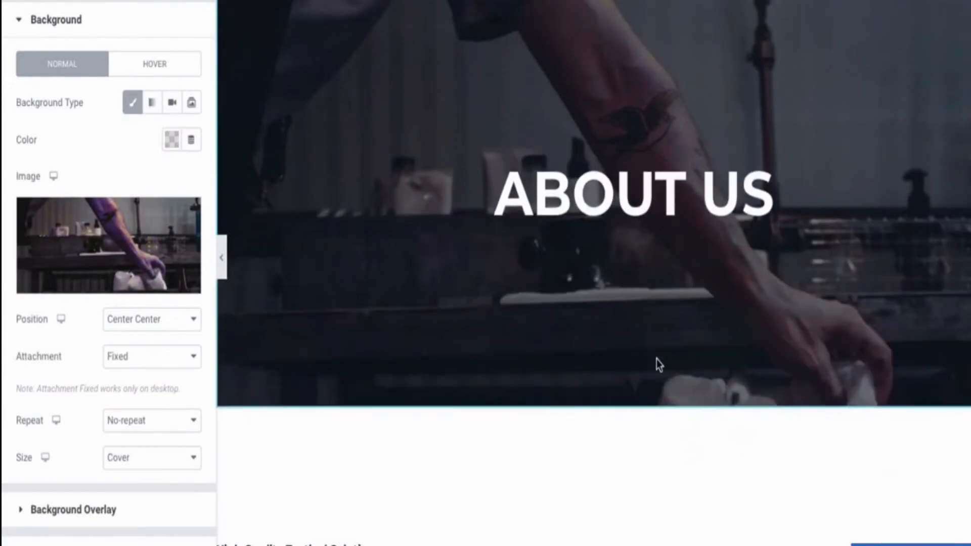
pyautogui.scroll(-1, 657, 360)
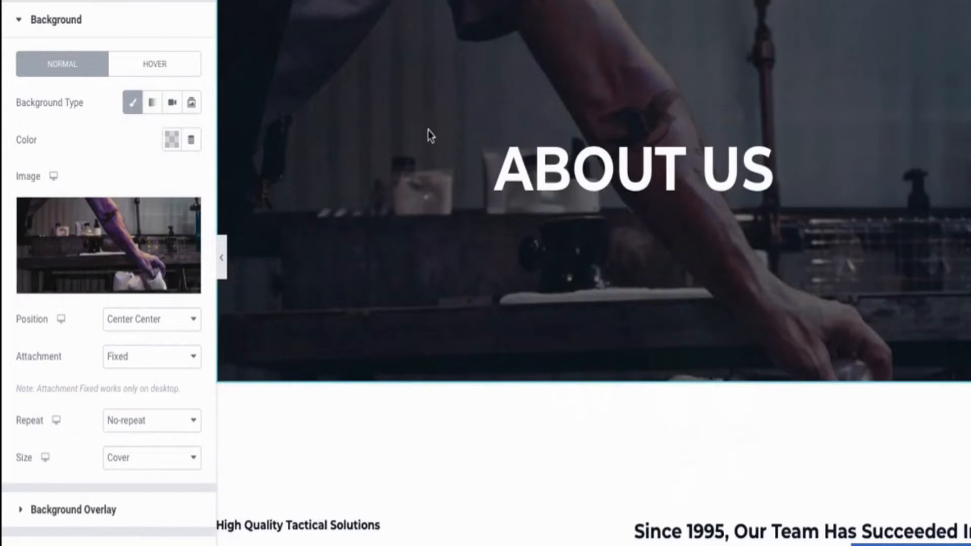
pyautogui.click(158, 326)
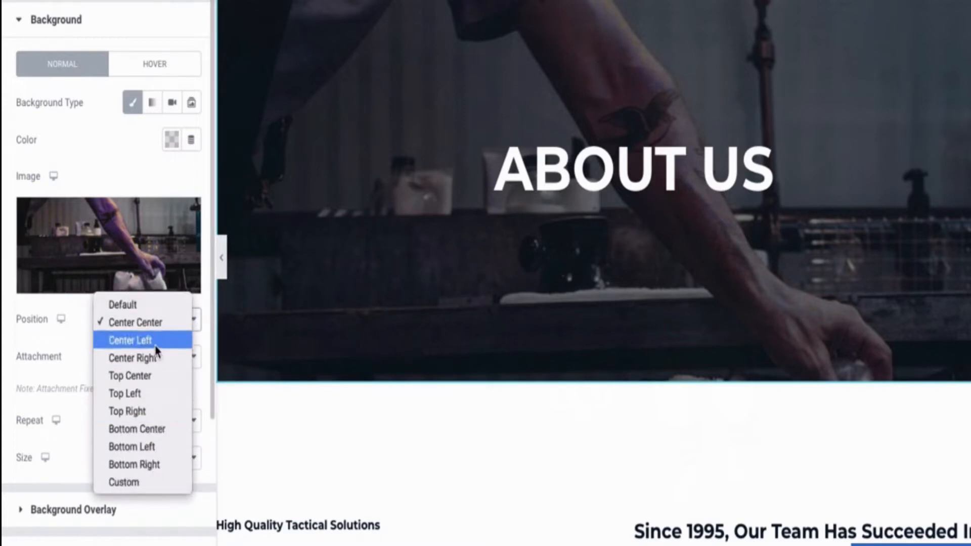
pyautogui.click(154, 376)
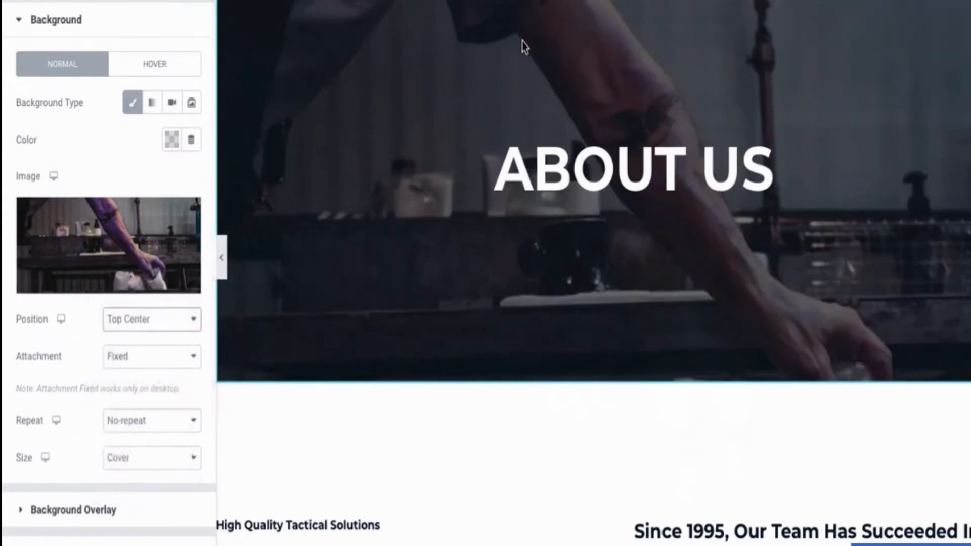
pyautogui.click(139, 324)
pyautogui.click(138, 375)
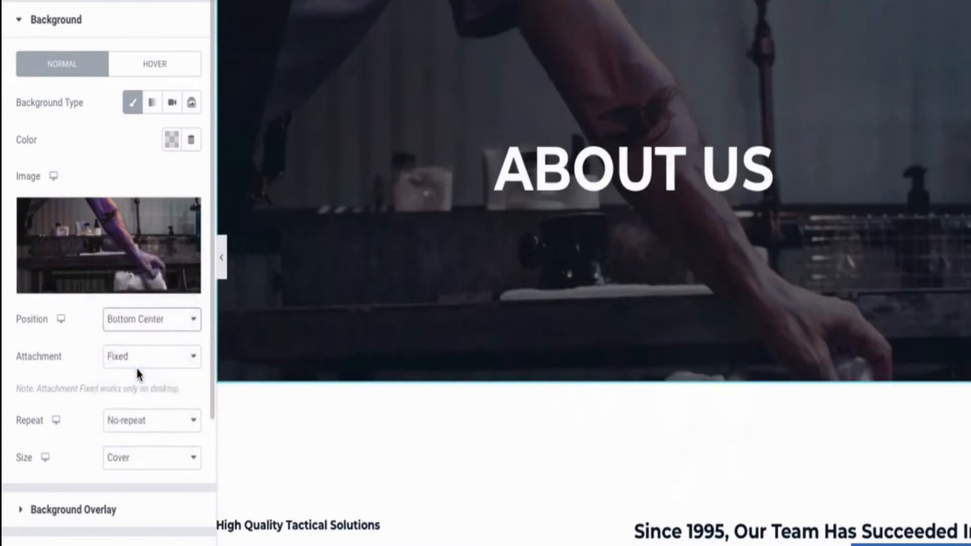
pyautogui.click(143, 328)
pyautogui.click(144, 360)
pyautogui.click(144, 325)
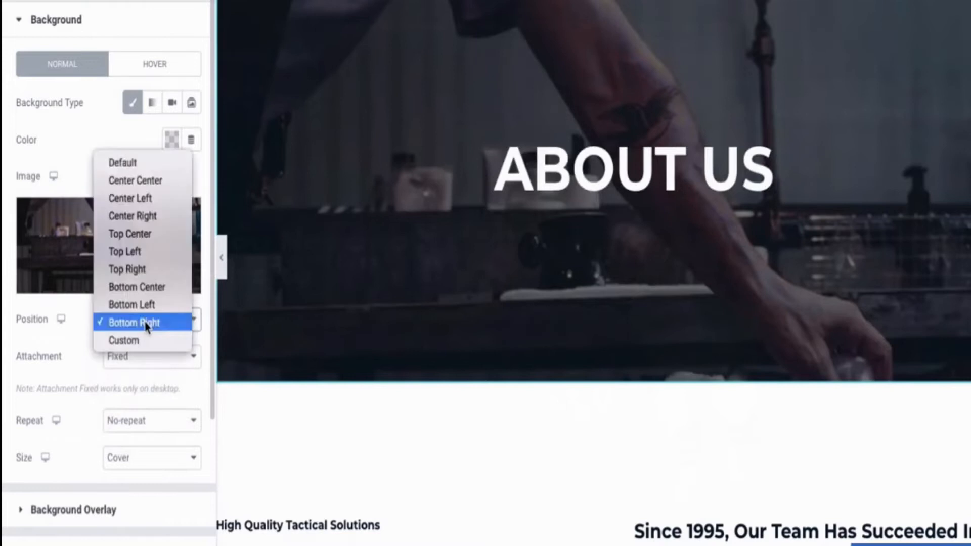
pyautogui.click(142, 183)
# Try the About Us banner section's boxed content width and review its background settings
pyautogui.click(48, 1)
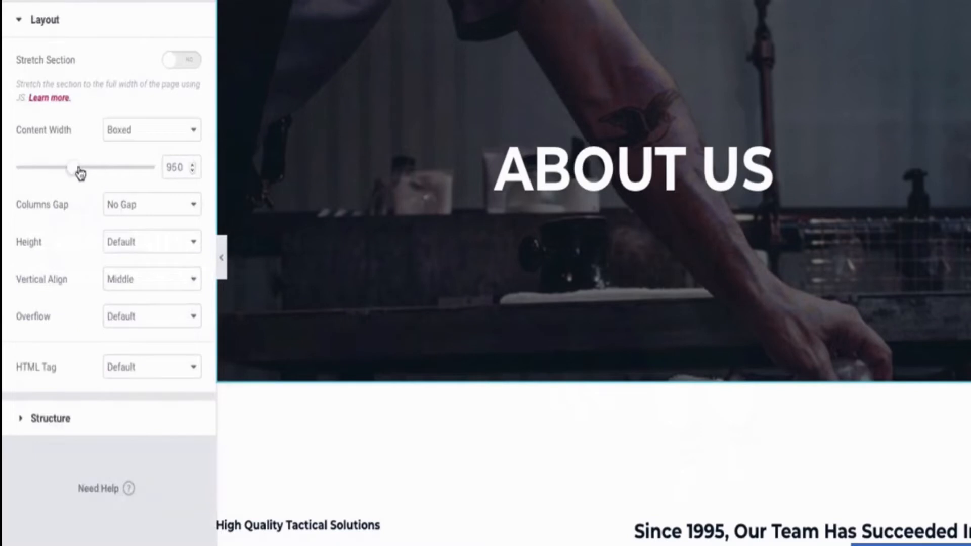
pyautogui.moveTo(79, 170)
pyautogui.mouseDown()
pyautogui.moveTo(104, 174)
pyautogui.moveTo(75, 174)
pyautogui.mouseUp()
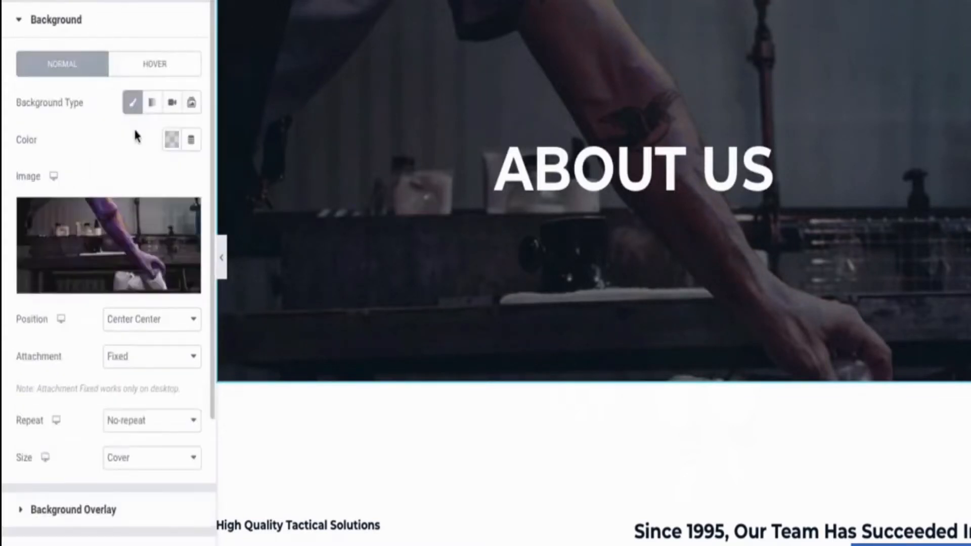
pyautogui.scroll(-1, 135, 130)
pyautogui.scroll(1, 135, 130)
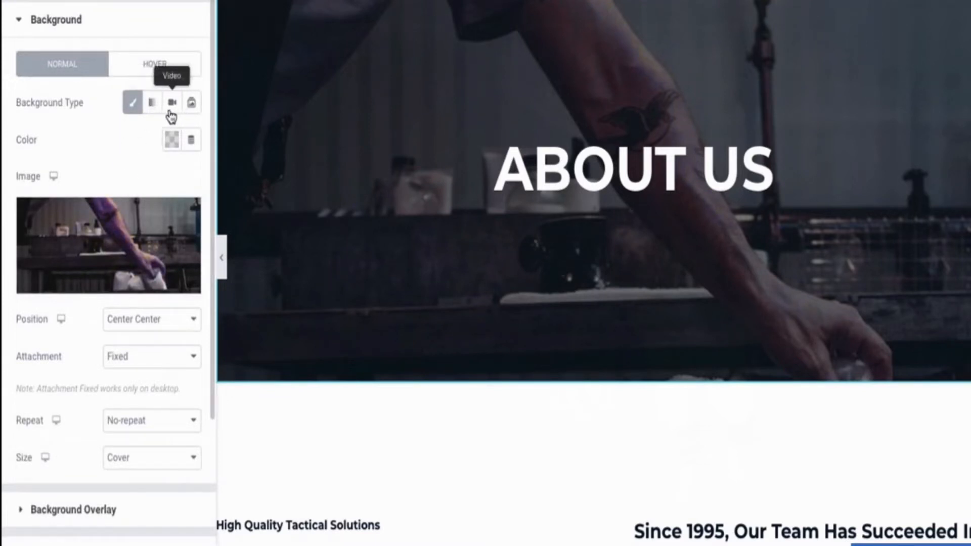
pyautogui.scroll(-2, 152, 126)
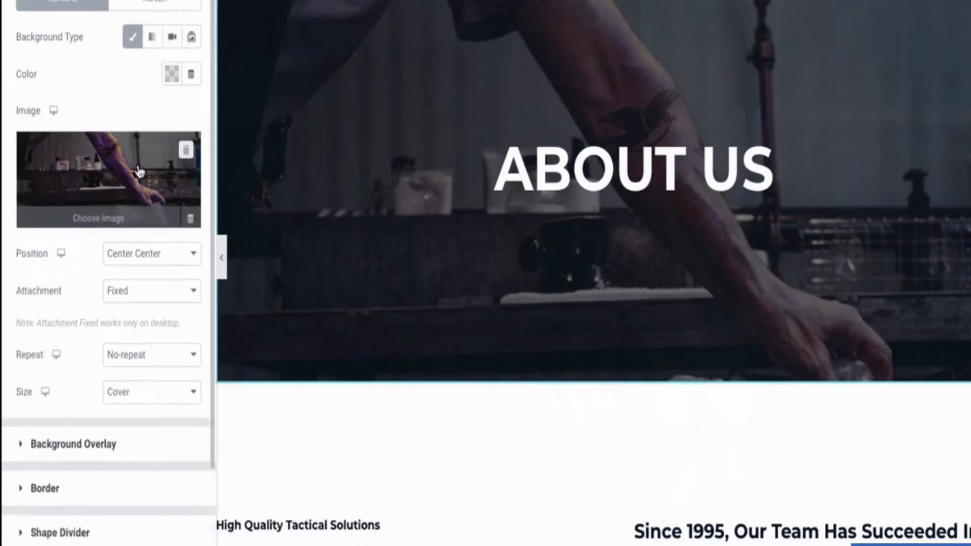
pyautogui.scroll(-2, 139, 172)
pyautogui.scroll(4, 137, 223)
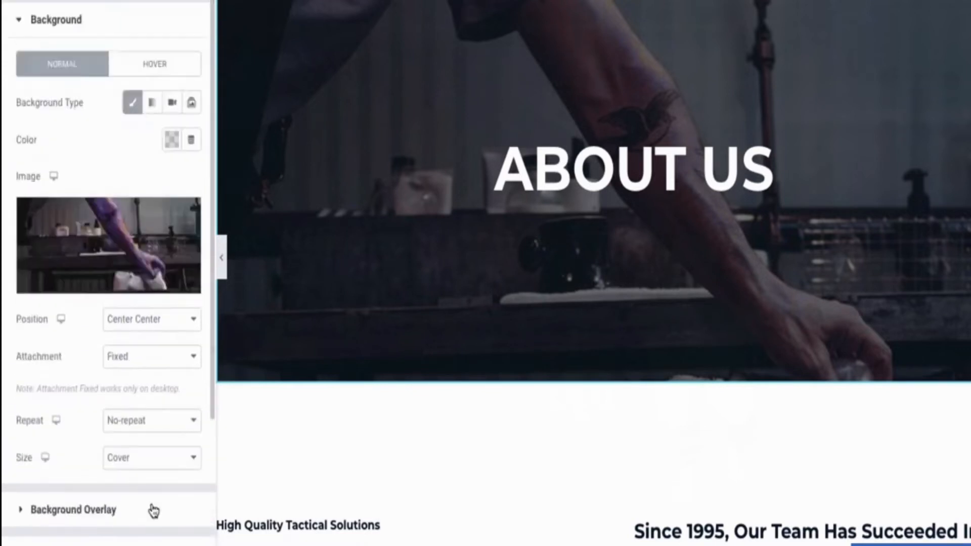
# Replace the "ABOUT US" banner heading with "OUR STORY"
pyautogui.click(541, 170)
pyautogui.tripleClick(541, 170)
pyautogui.write('OUR STORY')
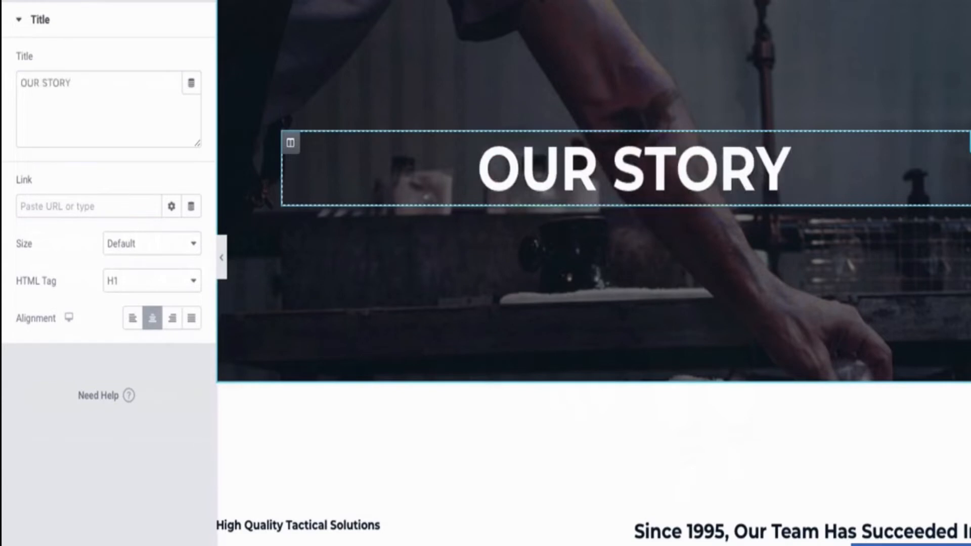
# Replace the small heading "High Quality Tactical Solutions" below the banner with "We've been around"
pyautogui.scroll(-5, 542, 187)
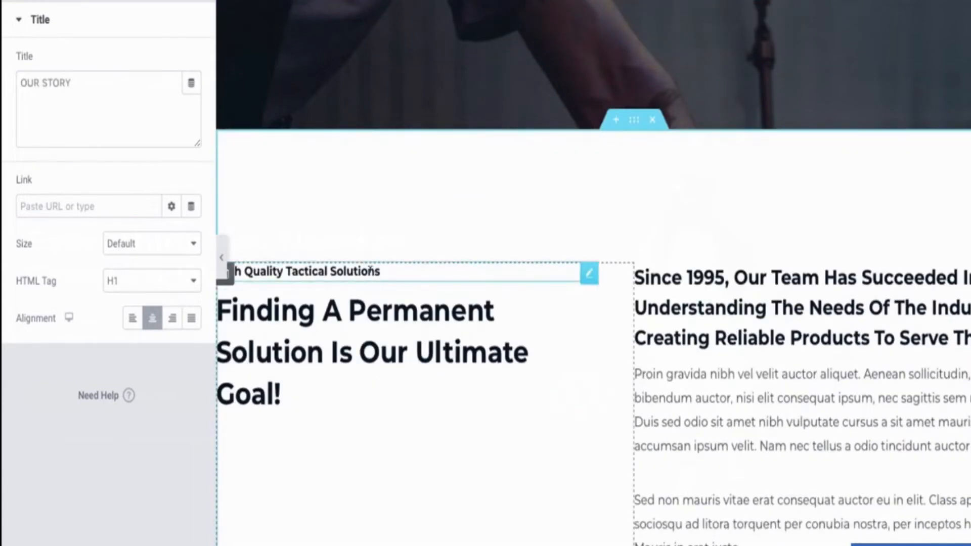
pyautogui.click(370, 269)
pyautogui.hotkey('ctrl', 'a')
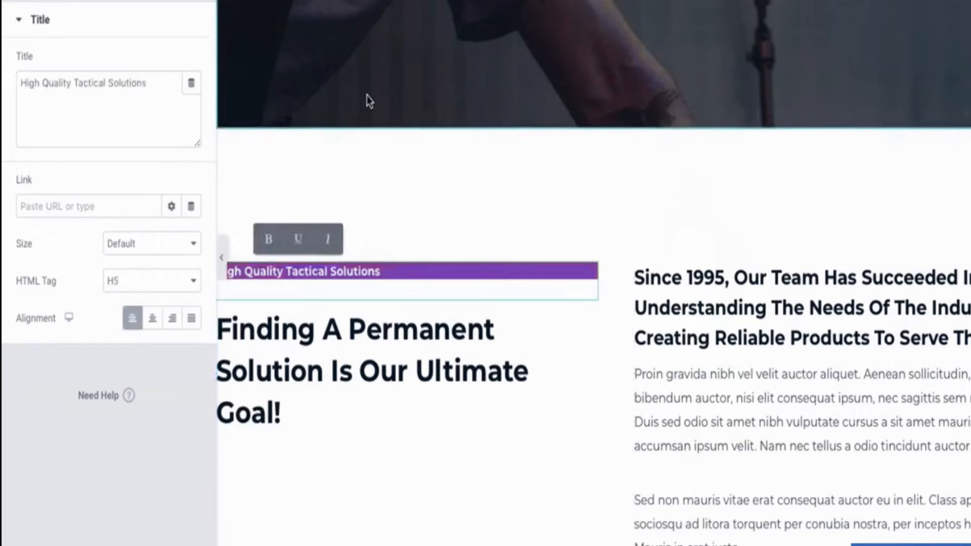
pyautogui.write("We've been around")
# Replace the large heading "Finding A Permanent Solution Is Our Ultimate Goal!" with "Since 1989"
pyautogui.click(315, 324)
pyautogui.hotkey('ctrl', 'a')
pyautogui.write('A')
pyautogui.press('BackSpace')
pyautogui.write('Since 198')
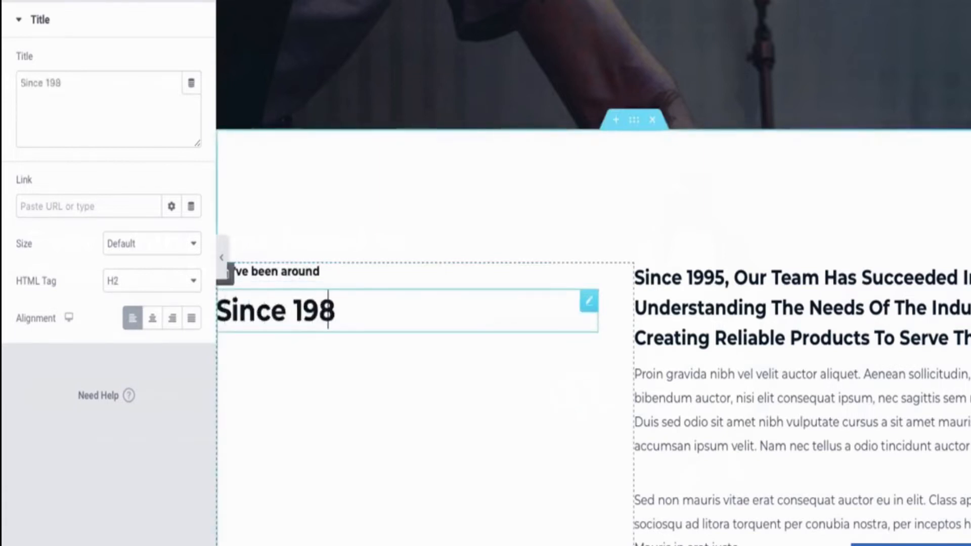
pyautogui.write('9')
# Set the HTML tag of the "Since 1989" heading to H1
pyautogui.hotkey('ctrl', 'a')
pyautogui.click(179, 278)
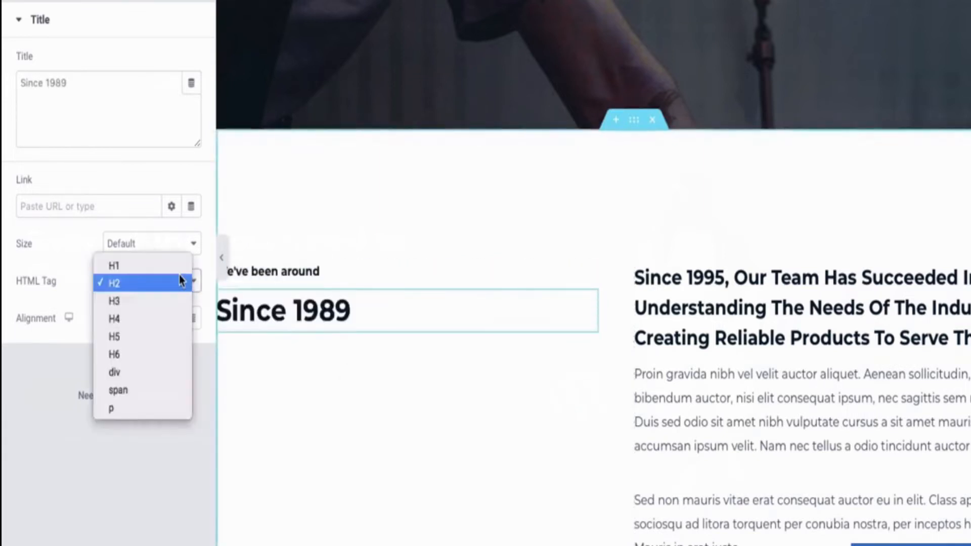
pyautogui.click(167, 265)
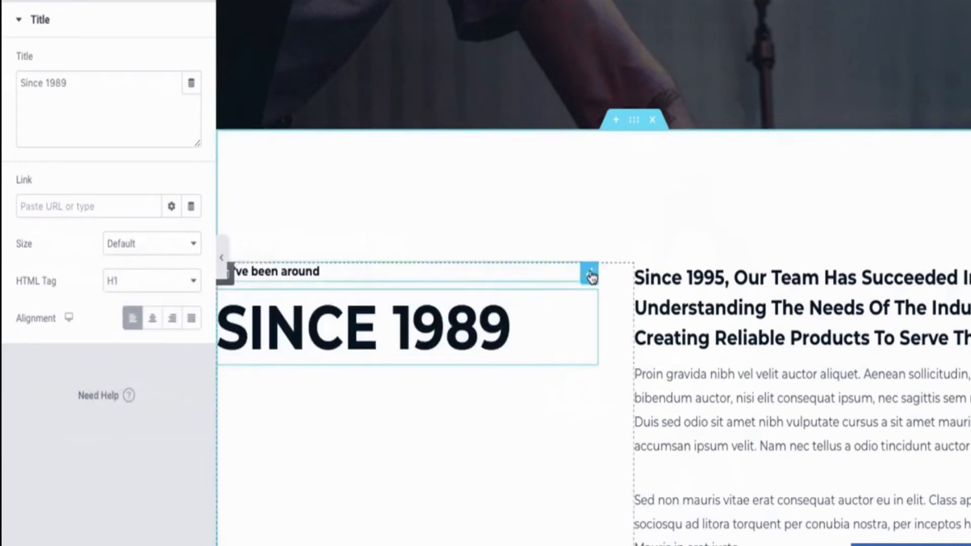
# Change the year in the "Our Team Has Succeeded" subheading beside the story heading to 1989
pyautogui.click(669, 296)
pyautogui.doubleClick(700, 277)
pyautogui.write('1989')
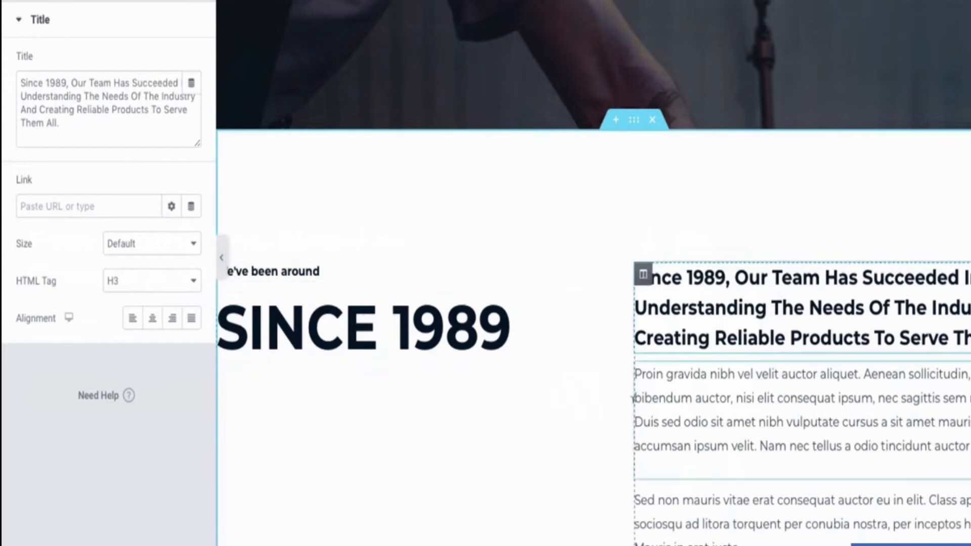
# Try bold and underline formatting on the whole "Since 1989, Our Team Has Succeeded" subheading
pyautogui.tripleClick(710, 336)
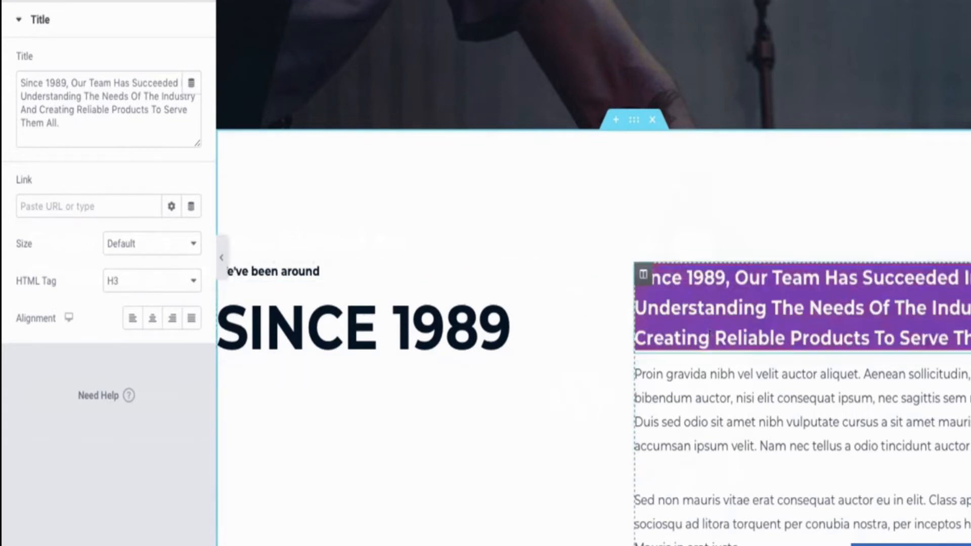
pyautogui.click(813, 240)
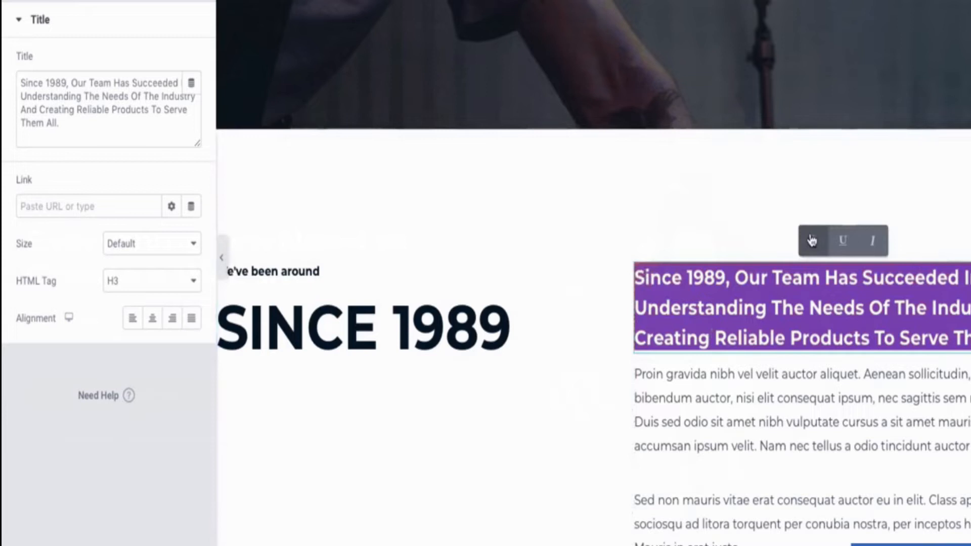
pyautogui.click(842, 243)
pyautogui.click(844, 248)
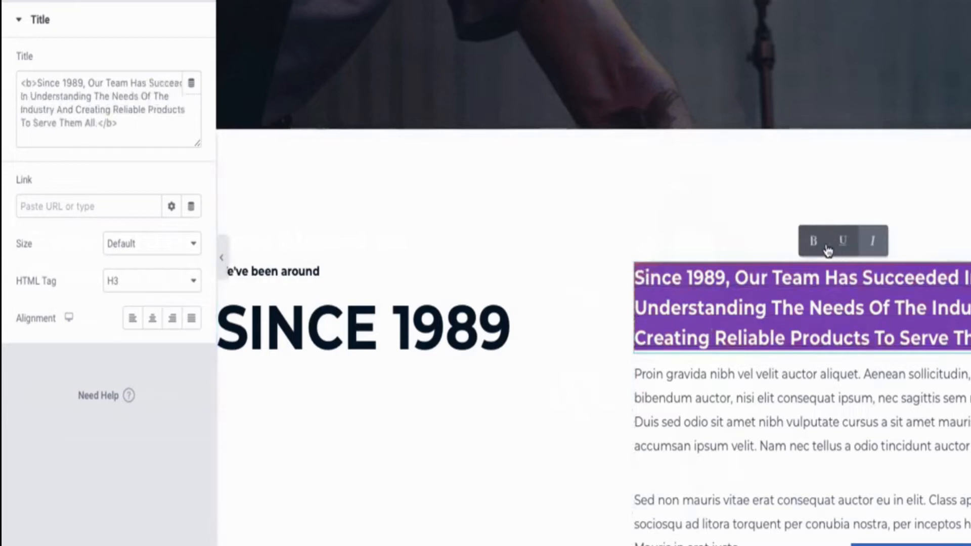
pyautogui.click(814, 242)
pyautogui.click(708, 230)
# Review the edited story section, then open the live site and examine the About page down to the number counters
pyautogui.scroll(-5, 708, 231)
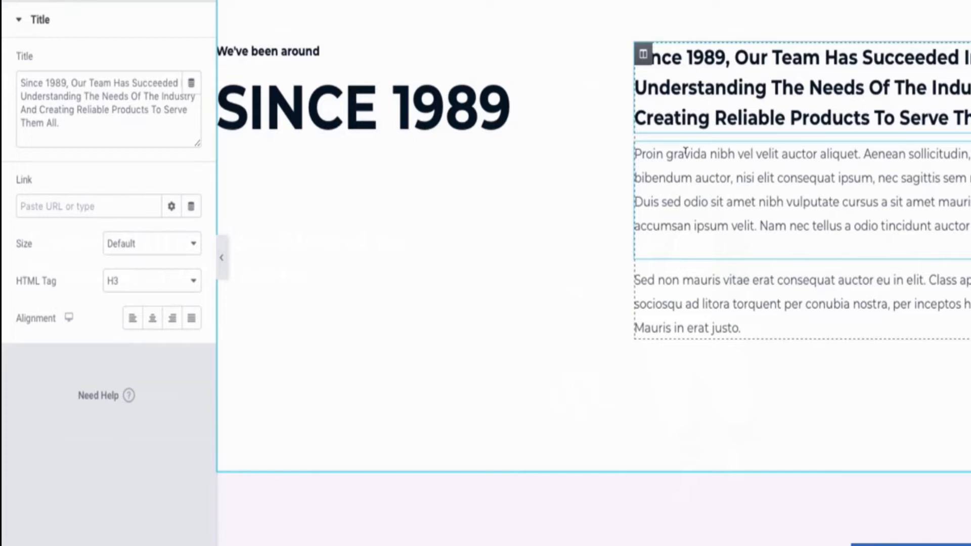
pyautogui.scroll(4, 580, 136)
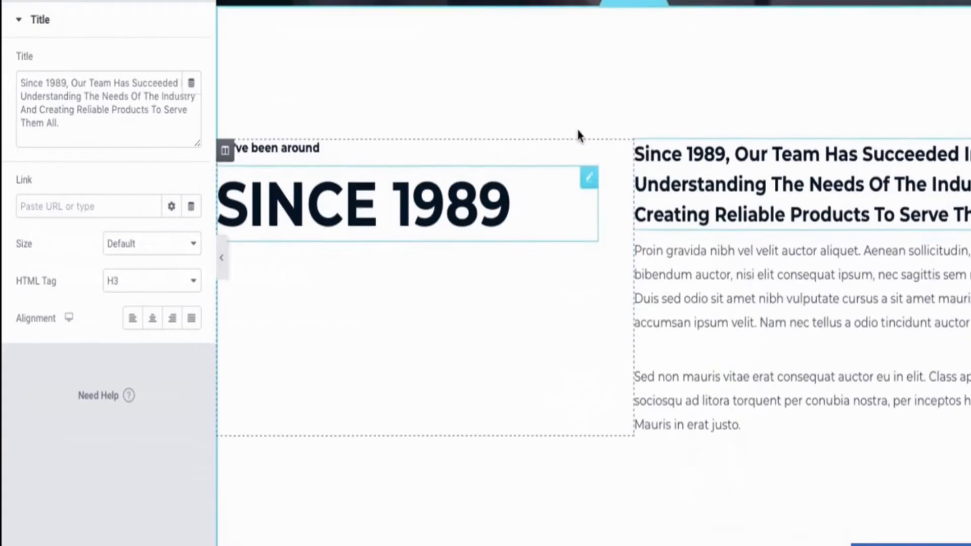
pyautogui.scroll(4, 579, 136)
pyautogui.scroll(-2, 567, 222)
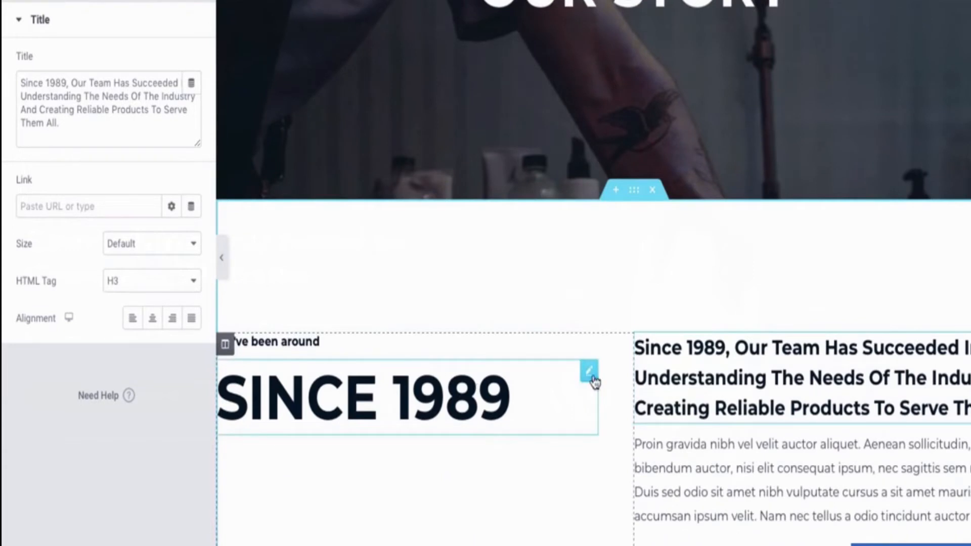
pyautogui.scroll(-12, 592, 372)
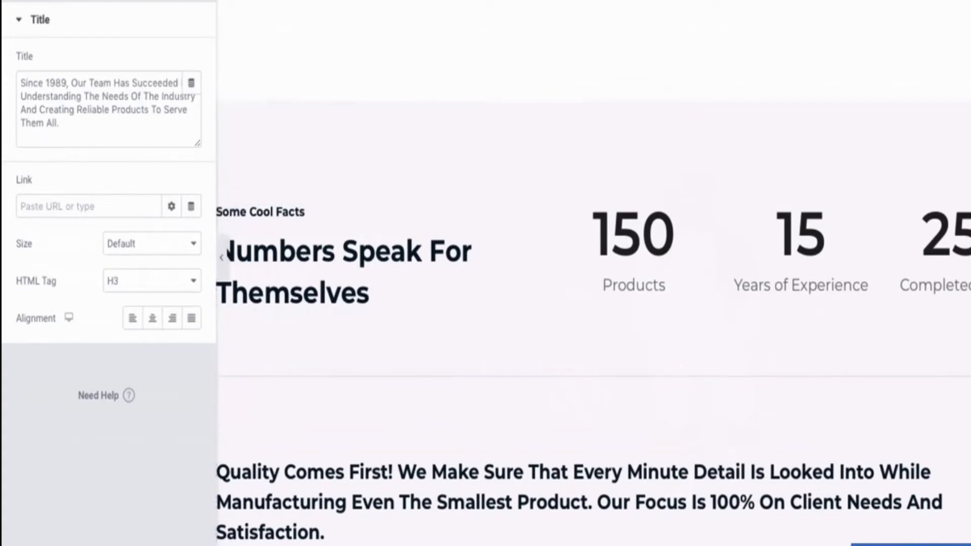
pyautogui.press('super+l')
pyautogui.write('chris')
pyautogui.press('Return')
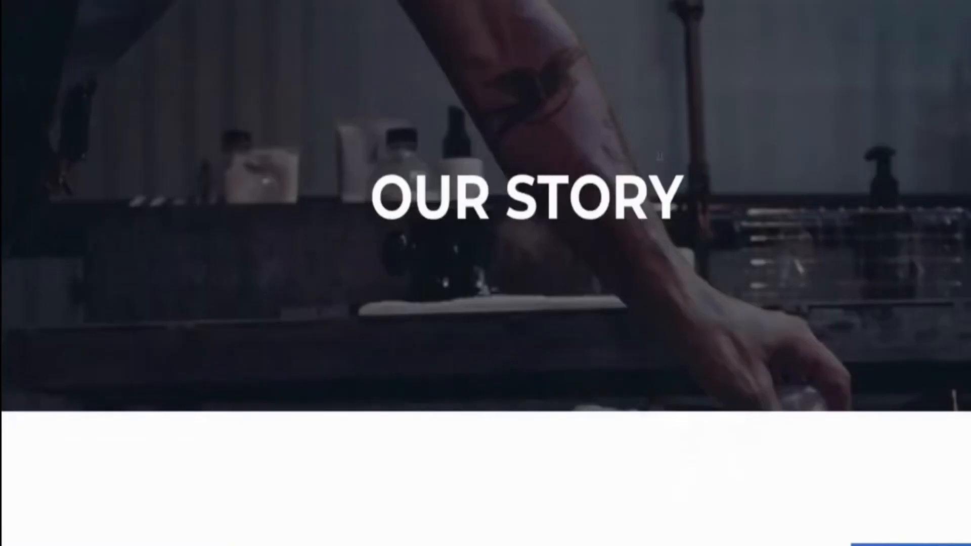
pyautogui.scroll(-15, 438, 514)
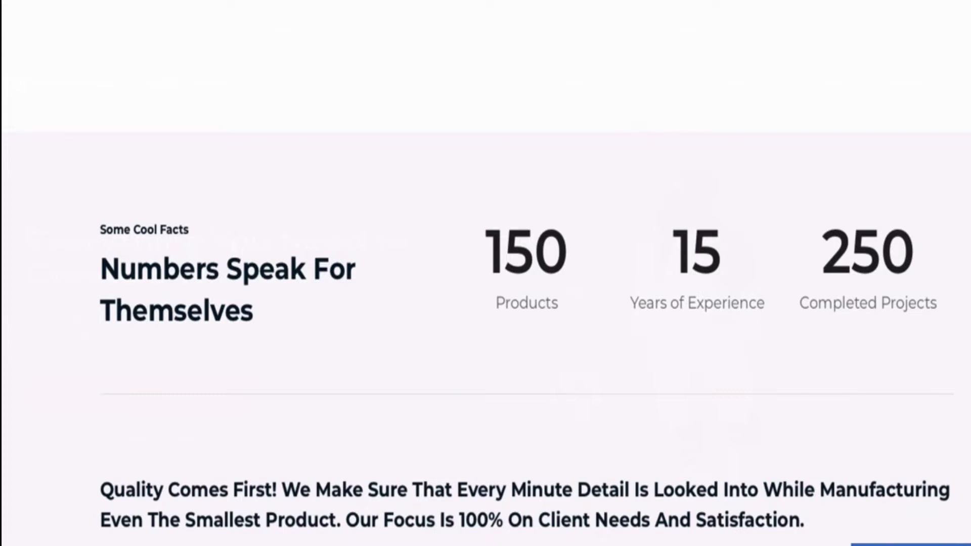
# Return to the page editor and set the ending number of the Products counter to 1,200
pyautogui.hotkey('ctrl', 'Tab')
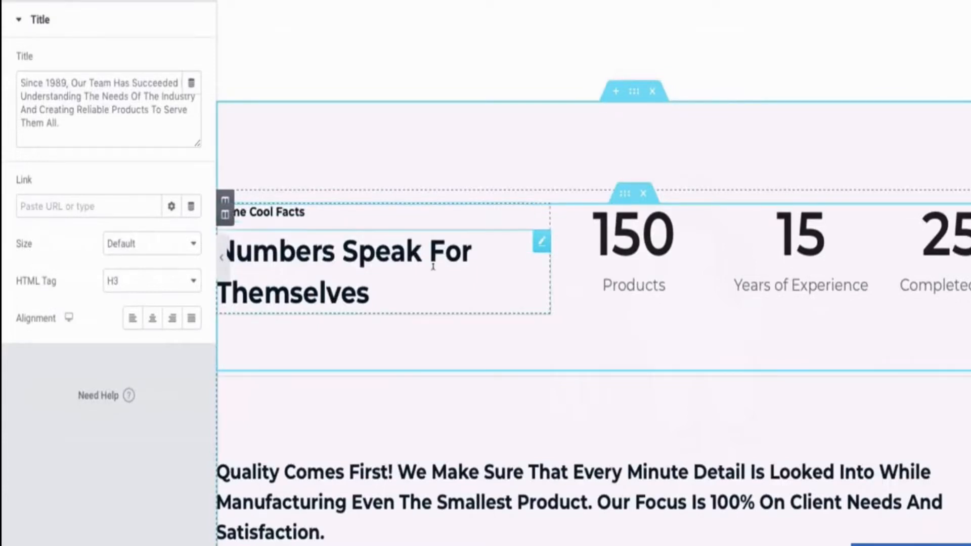
pyautogui.click(609, 222)
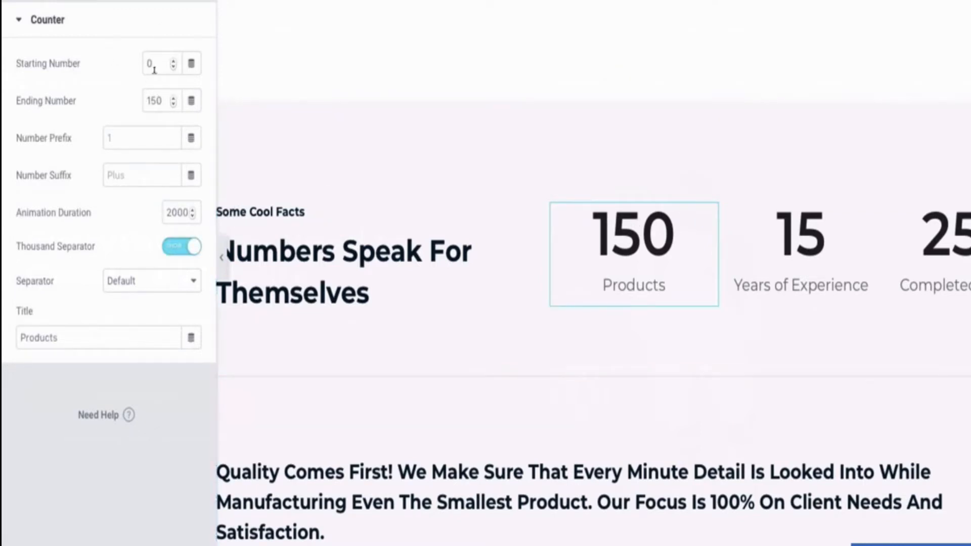
pyautogui.doubleClick(154, 101)
pyautogui.write('1')
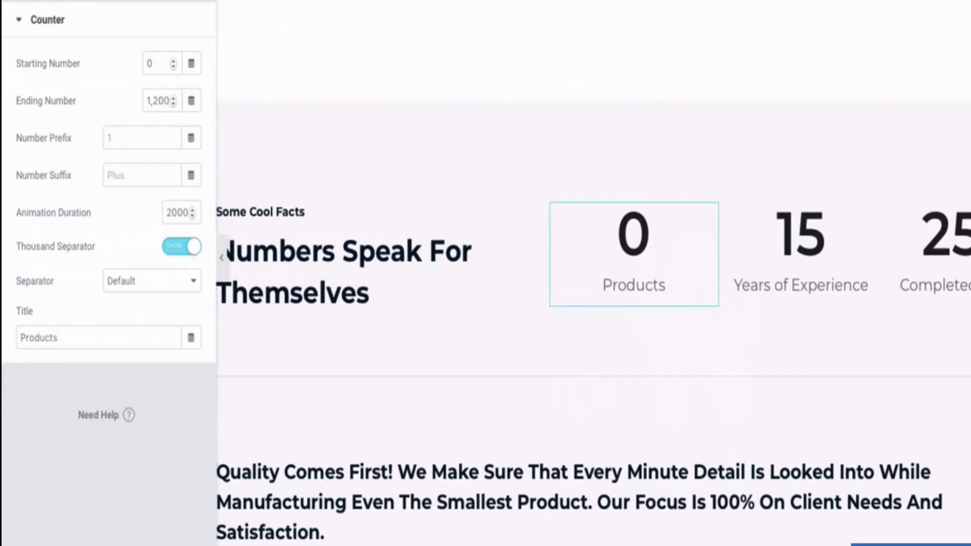
# Reload the live About page and check how the counters count up
pyautogui.hotkey('ctrl', 'Tab')
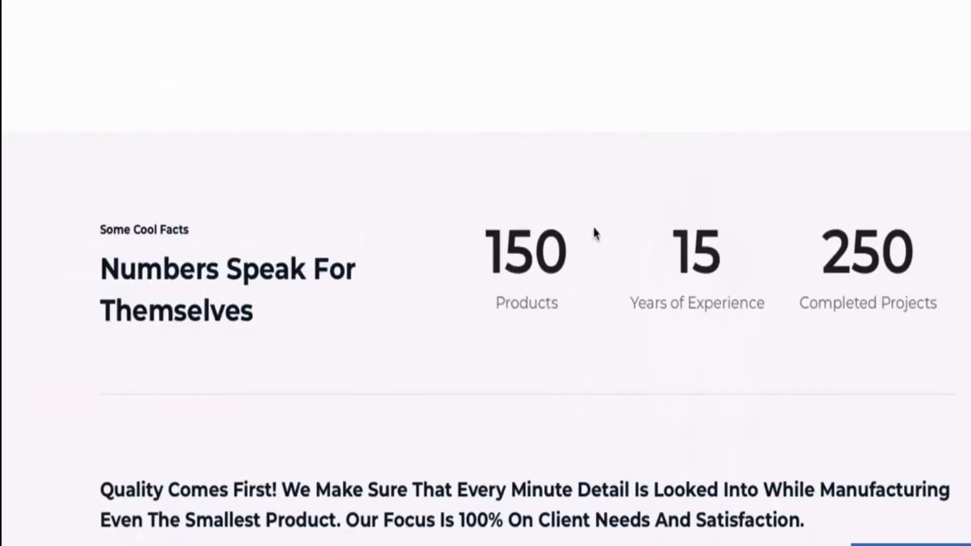
pyautogui.press('super+r')
pyautogui.scroll(-2, 569, 252)
pyautogui.scroll(2, 569, 252)
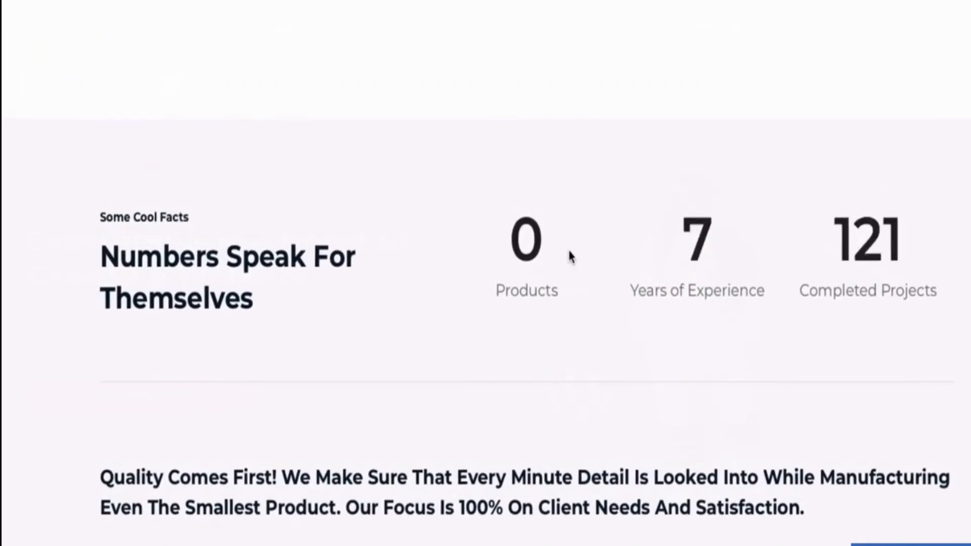
pyautogui.hotkey('ctrl', 'shift', 'Tab')
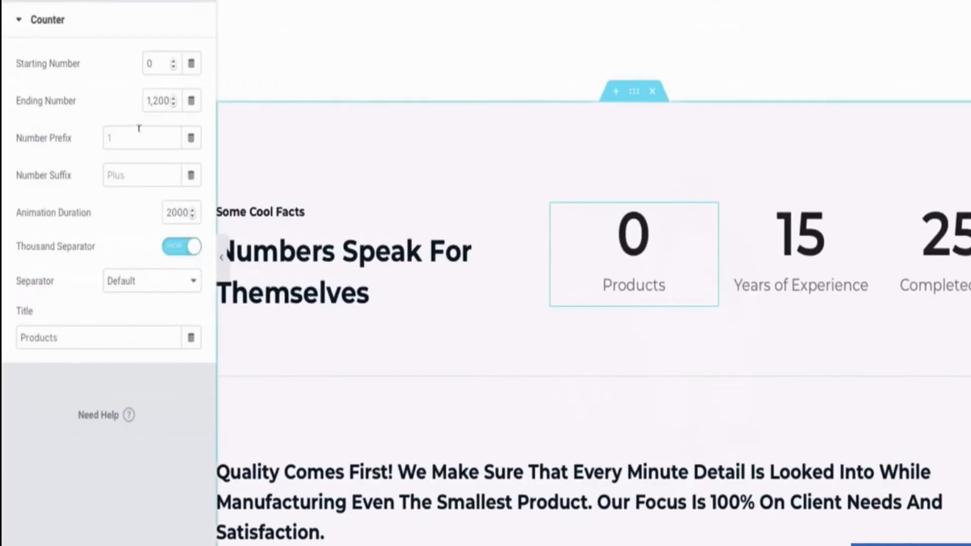
# Set the ending number of the Products counter to 90
pyautogui.doubleClick(166, 93)
pyautogui.write('100')
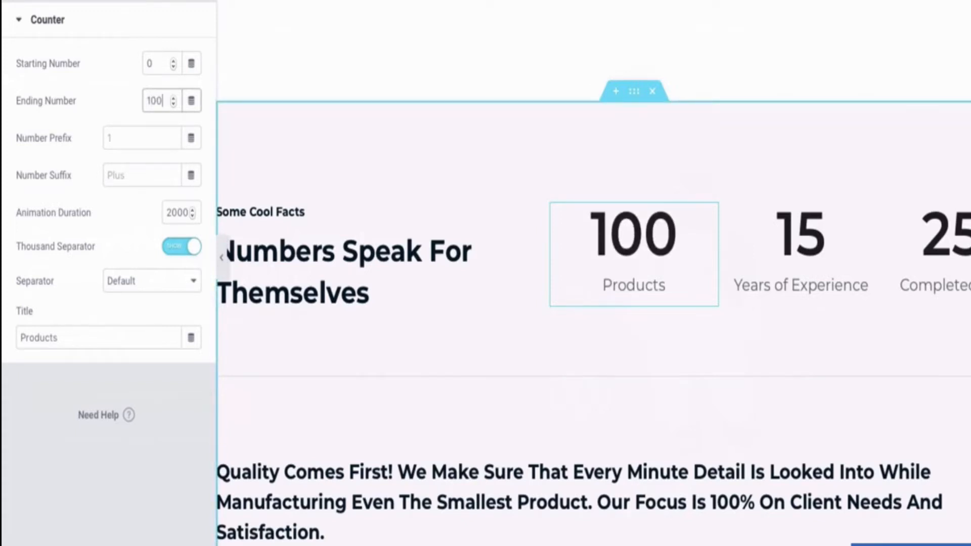
pyautogui.press('BackSpace')
pyautogui.press('BackSpace')
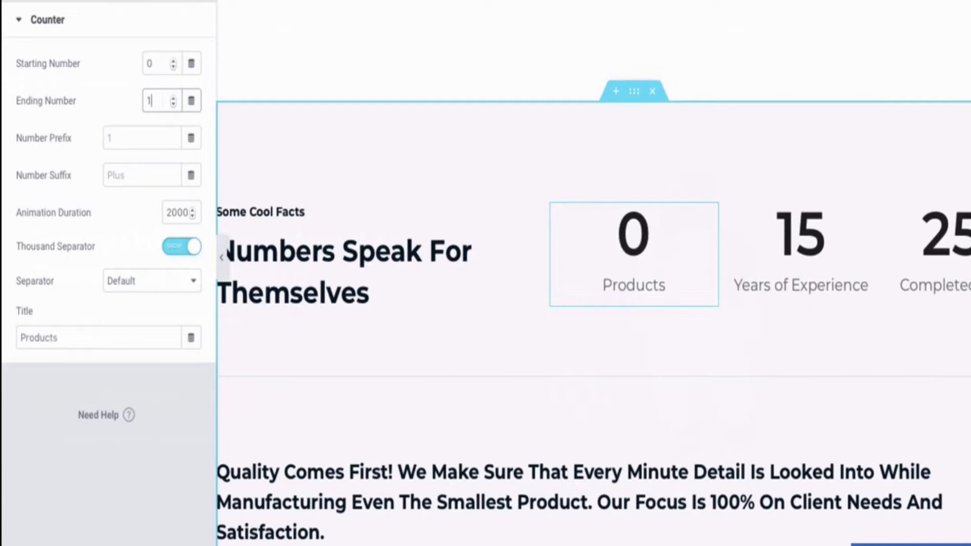
pyautogui.write('90')
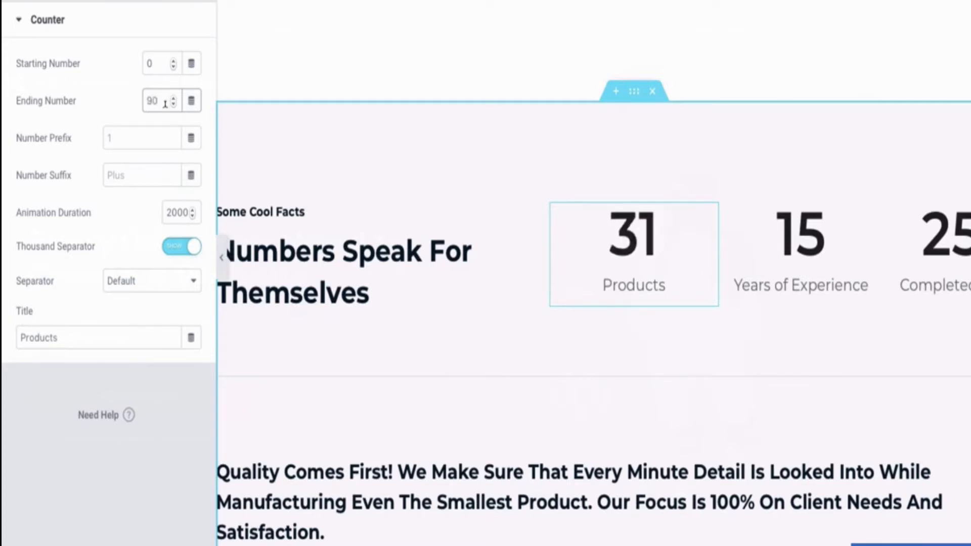
# Replace the "Products" title of the first counter with "Haircuts"
pyautogui.click(323, 263)
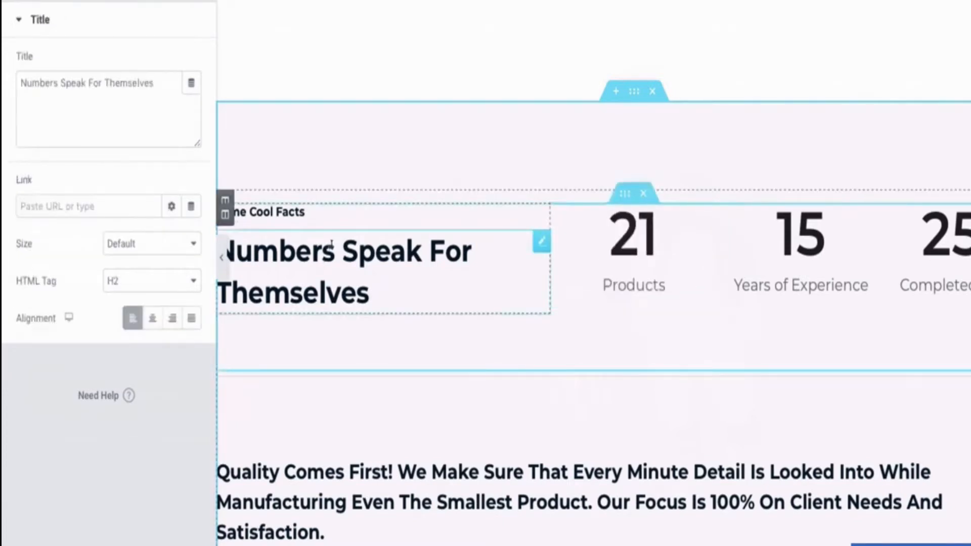
pyautogui.tripleClick(331, 243)
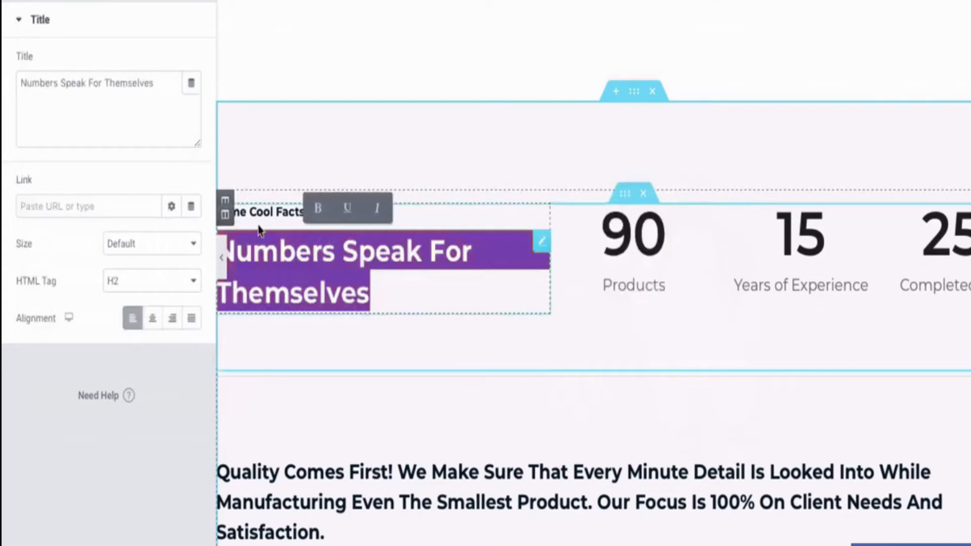
pyautogui.click(255, 215)
pyautogui.click(629, 286)
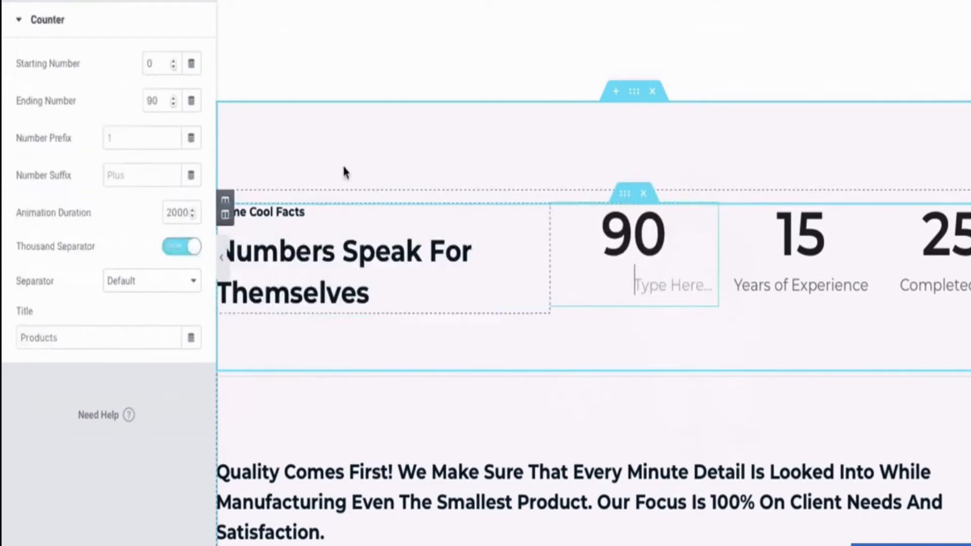
pyautogui.write('Haircuts')
# Set the "Years of Experience" counter's ending number to 60 and change its title to "Beard Trimmings"
pyautogui.click(772, 236)
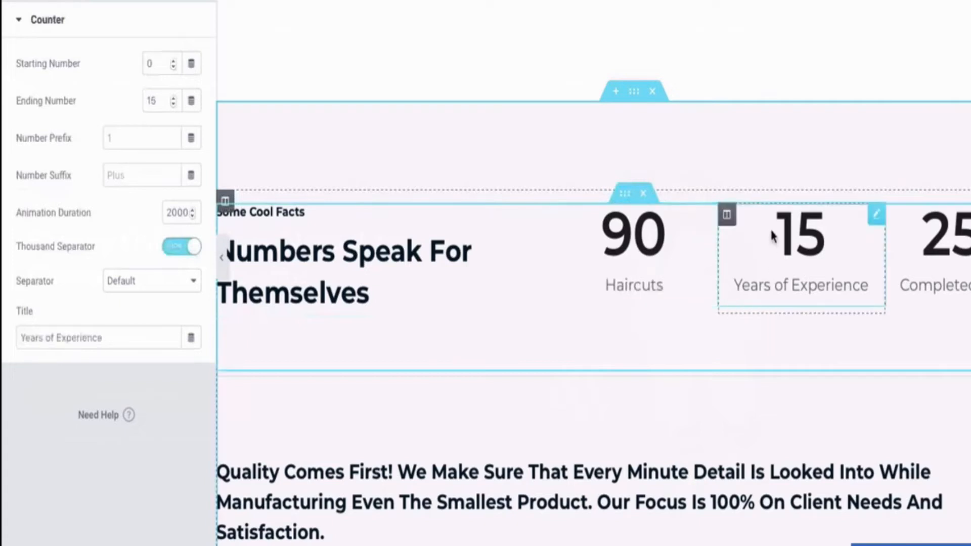
pyautogui.doubleClick(157, 97)
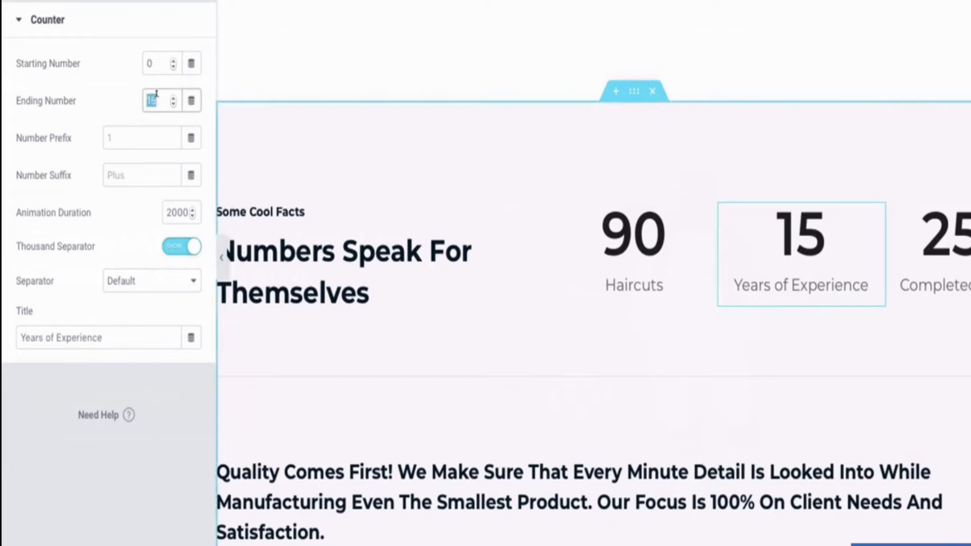
pyautogui.write('60')
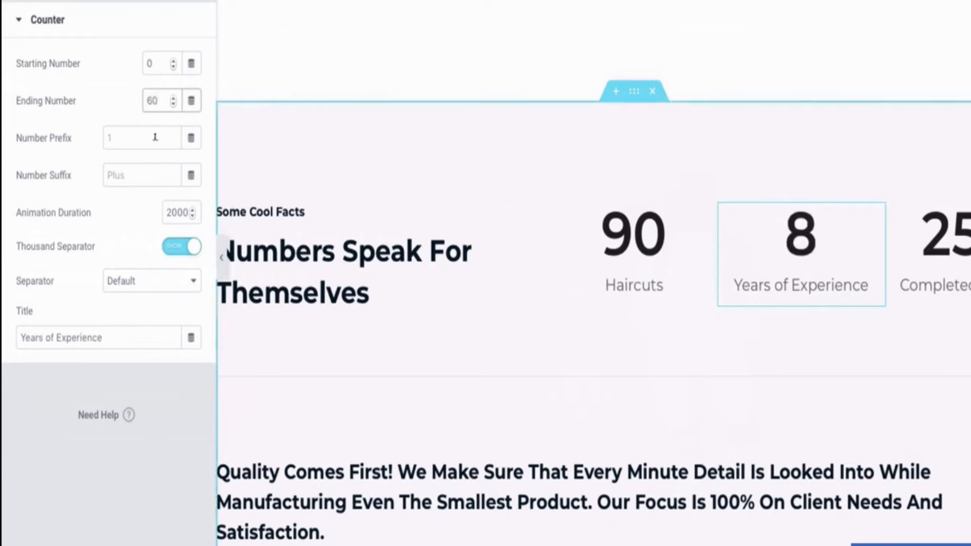
pyautogui.tripleClick(776, 281)
pyautogui.press('BackSpace')
pyautogui.write('Beard T')
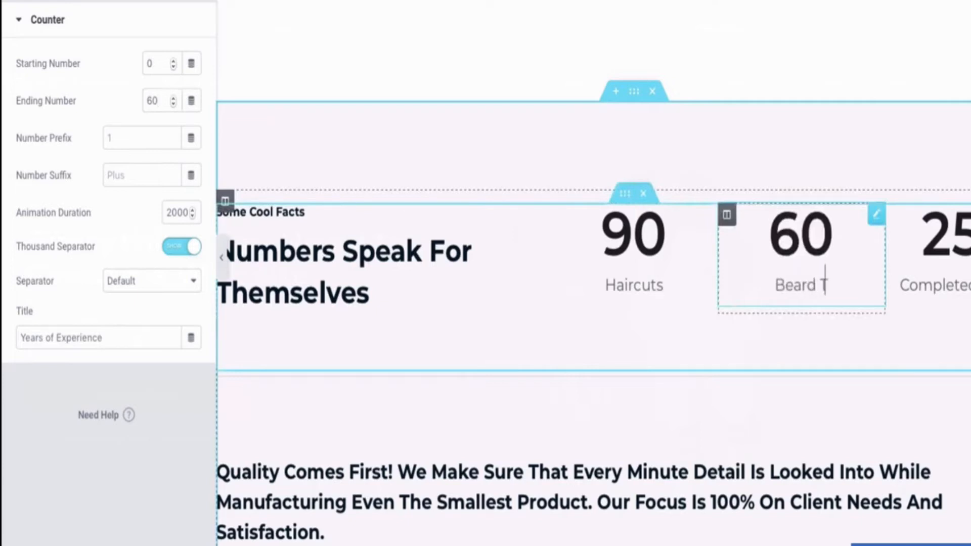
pyautogui.write('rimmings')
# Set the "Completed Projects" counter's ending number to 110 and change its title to "Head Massages"
pyautogui.click(935, 243)
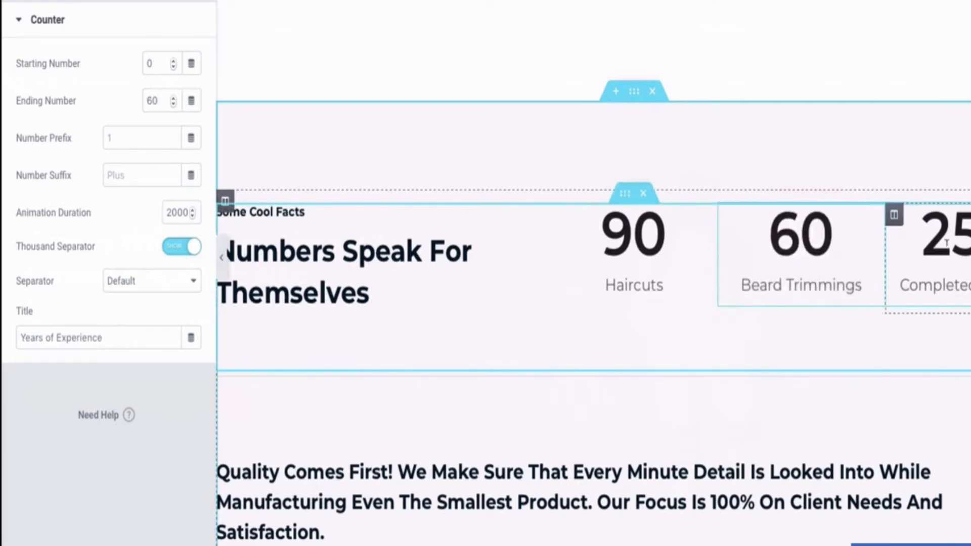
pyautogui.doubleClick(146, 100)
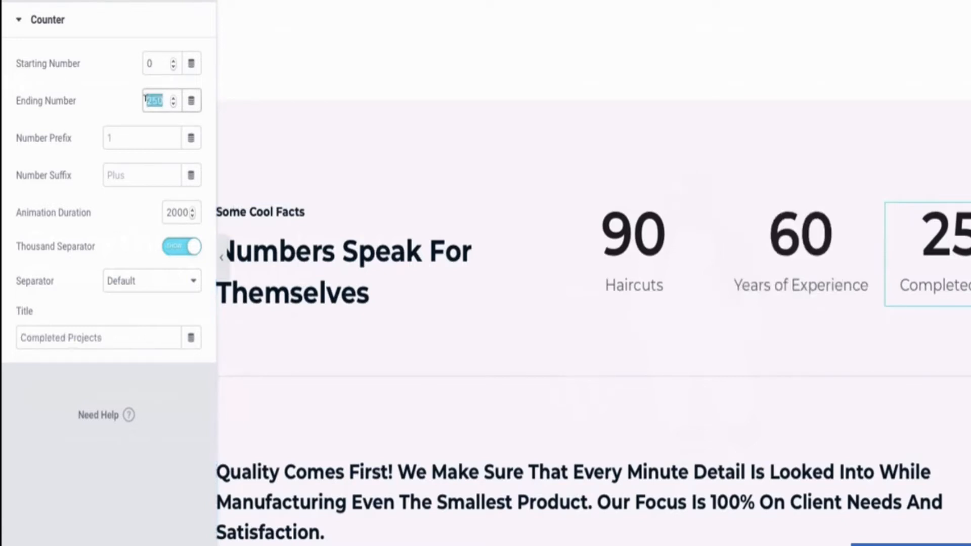
pyautogui.write('1100')
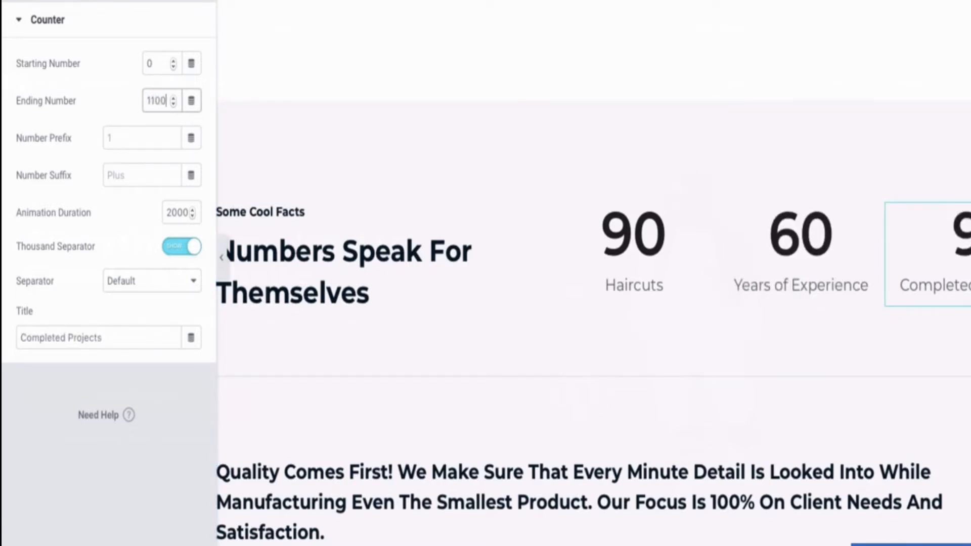
pyautogui.press('BackSpace')
pyautogui.press('BackSpace')
pyautogui.write('0')
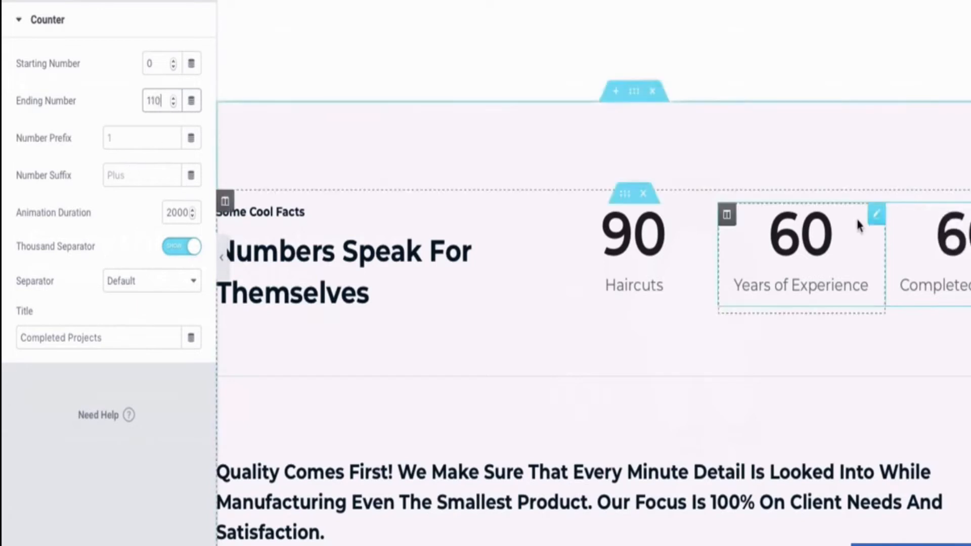
pyautogui.click(960, 289)
pyautogui.write('Head Massages')
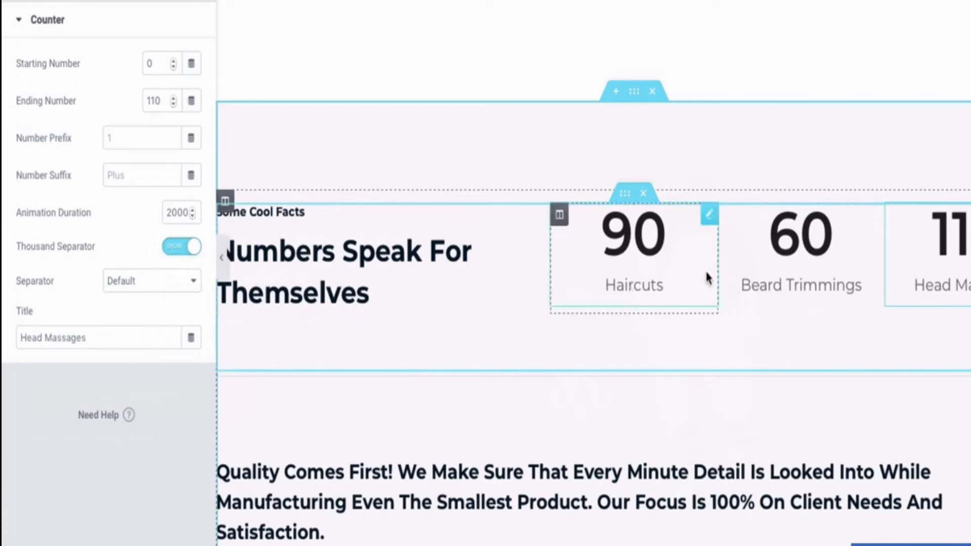
pyautogui.tripleClick(944, 287)
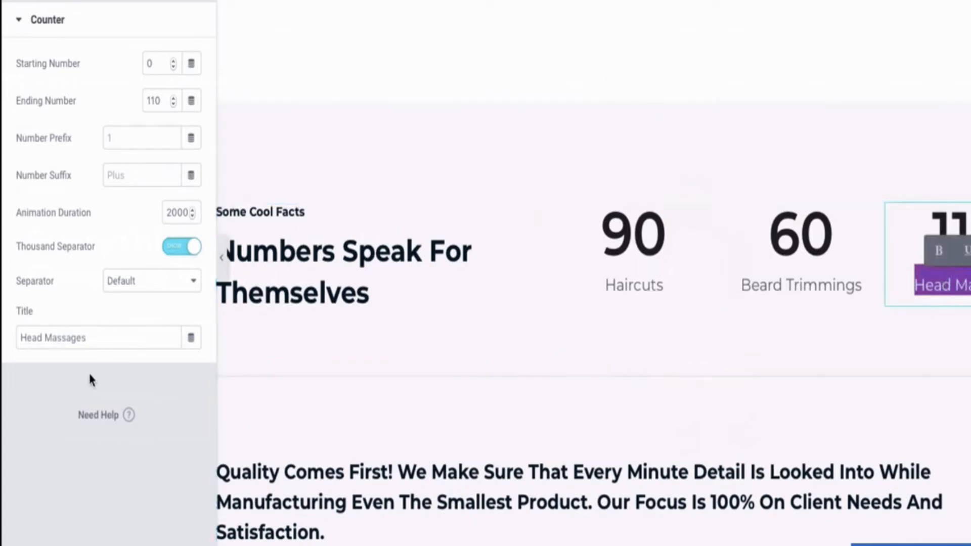
pyautogui.tripleClick(67, 337)
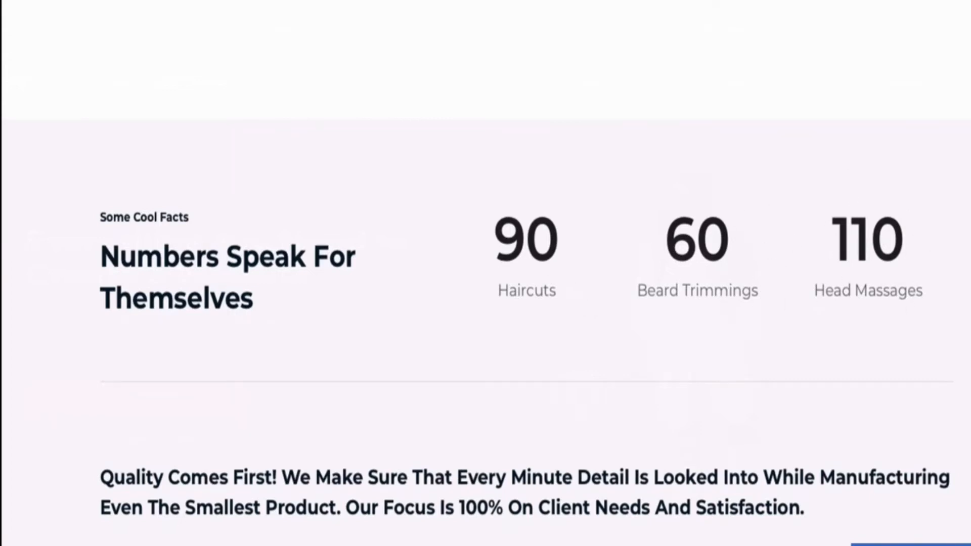
# Examine the quality statement and text columns below the counters on the live About page
pyautogui.scroll(-5, 685, 77)
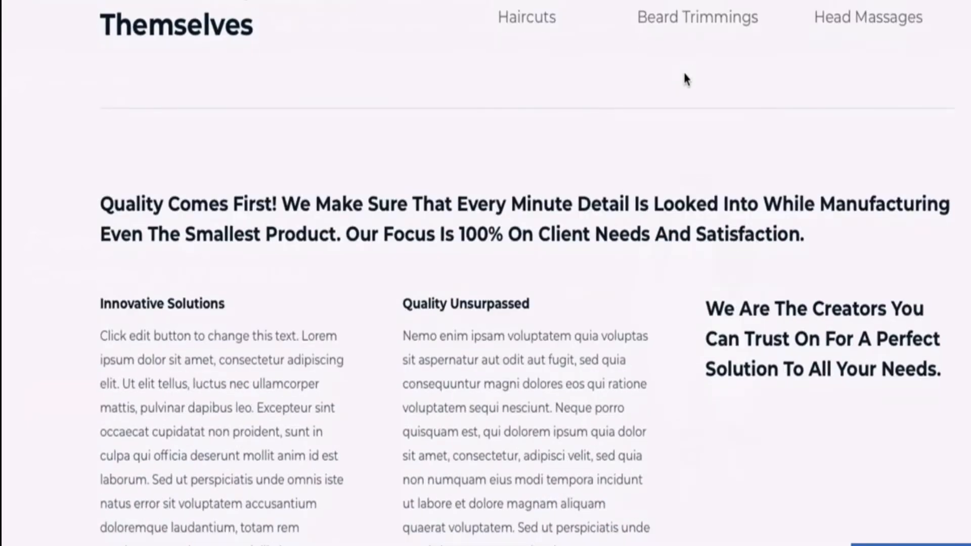
pyautogui.scroll(-3, 683, 79)
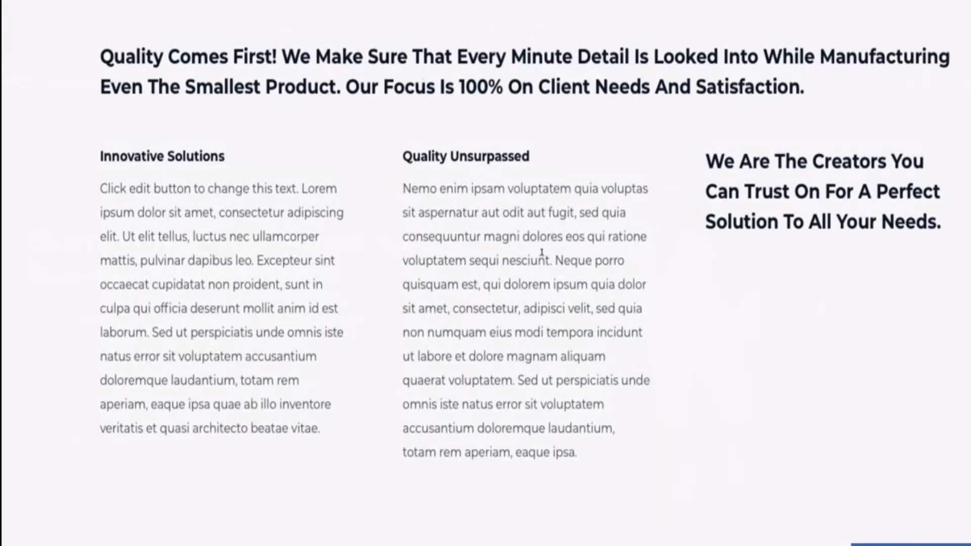
# Review the live About page from its closing call-to-action up to the banner, and examine the Products page's sections
pyautogui.scroll(-2, 594, 330)
pyautogui.scroll(1, 594, 330)
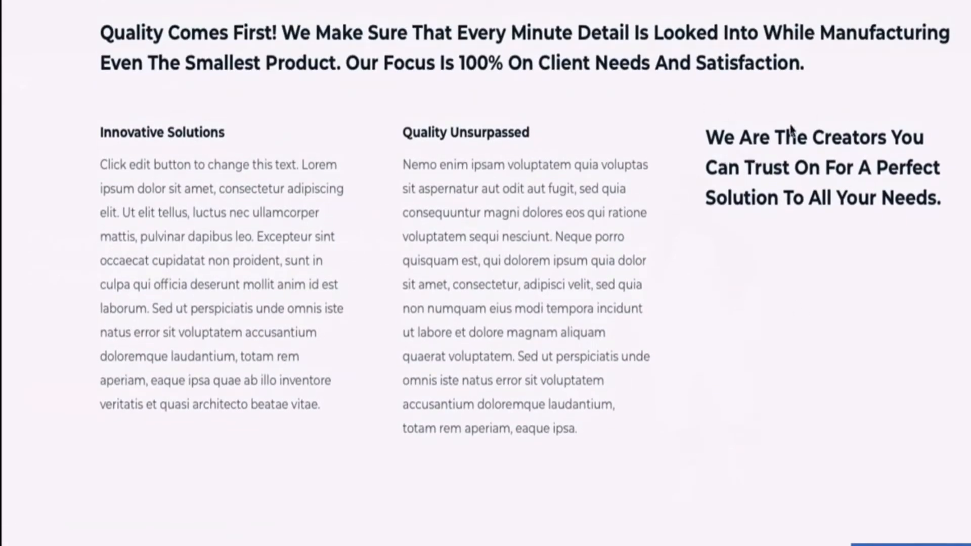
pyautogui.scroll(-4, 657, 256)
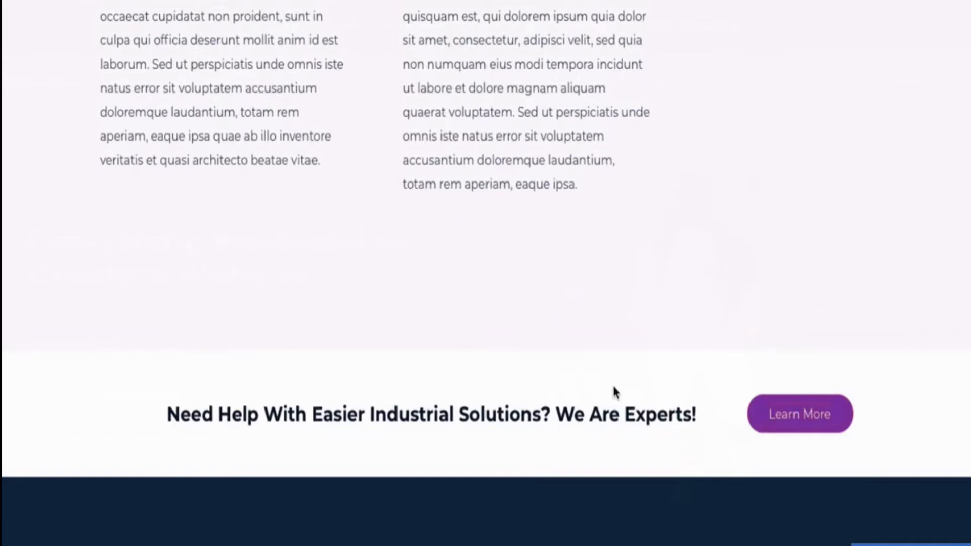
pyautogui.scroll(2, 731, 405)
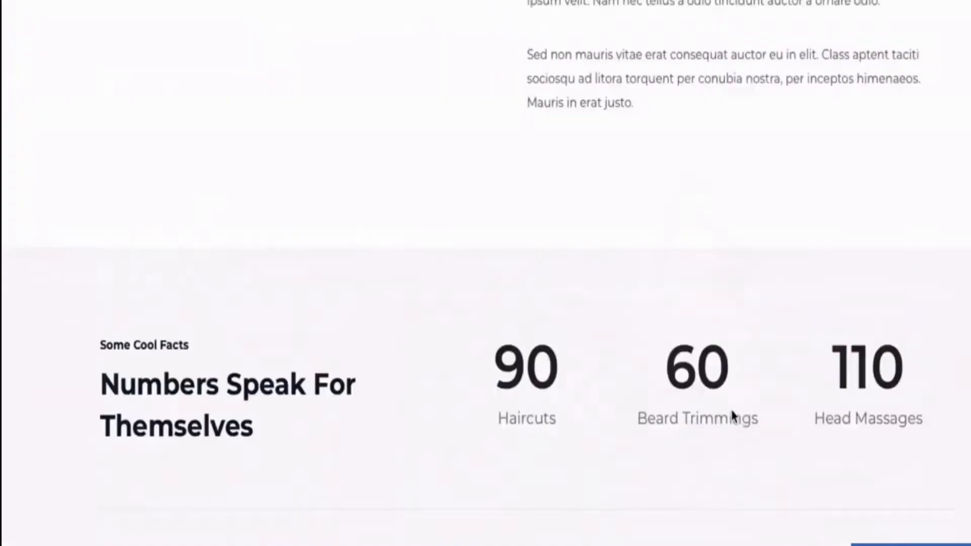
pyautogui.scroll(12, 732, 415)
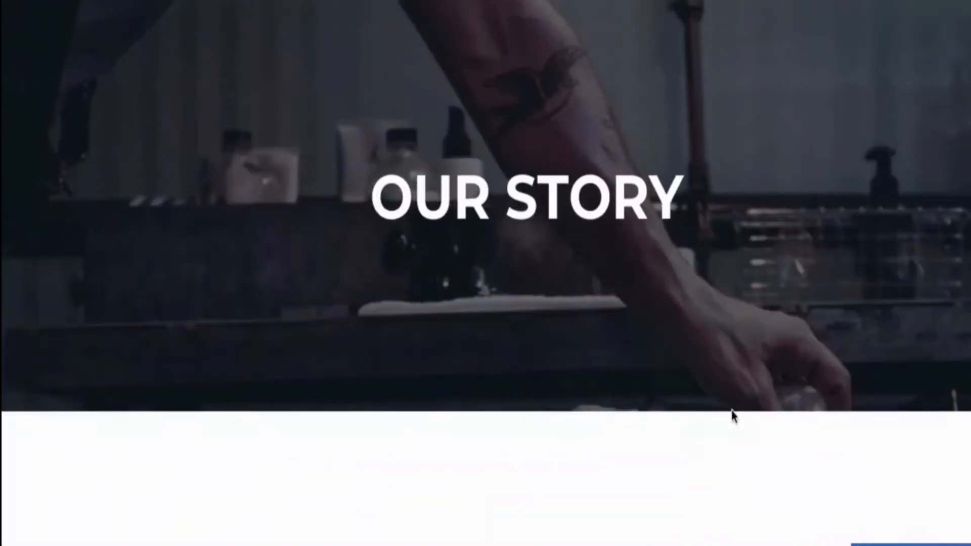
pyautogui.scroll(-2, 734, 416)
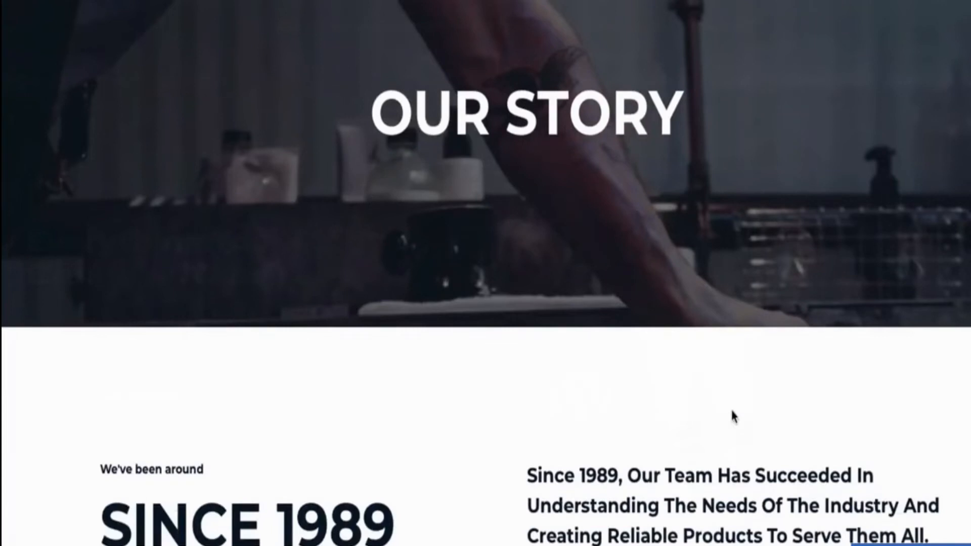
pyautogui.scroll(2, 731, 413)
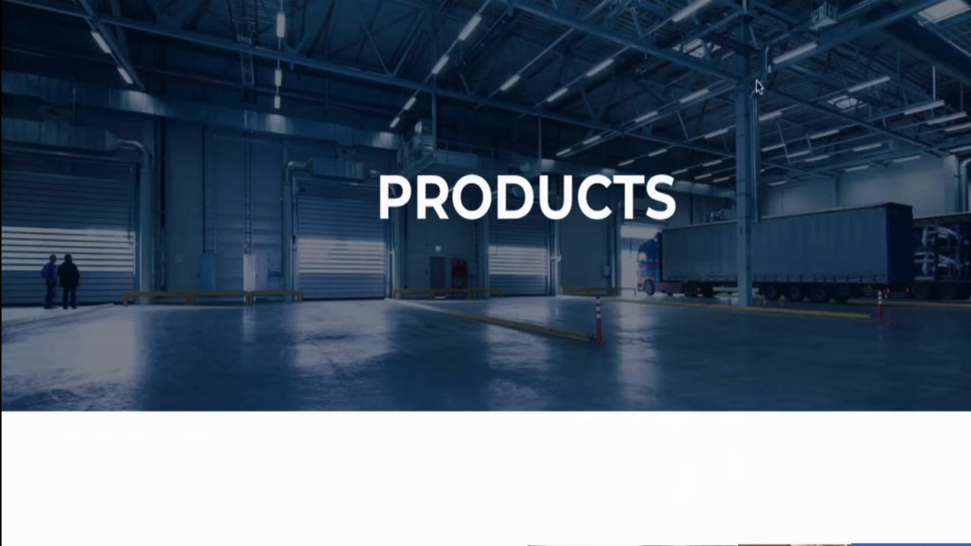
pyautogui.scroll(-15, 757, 152)
pyautogui.scroll(-8, 754, 154)
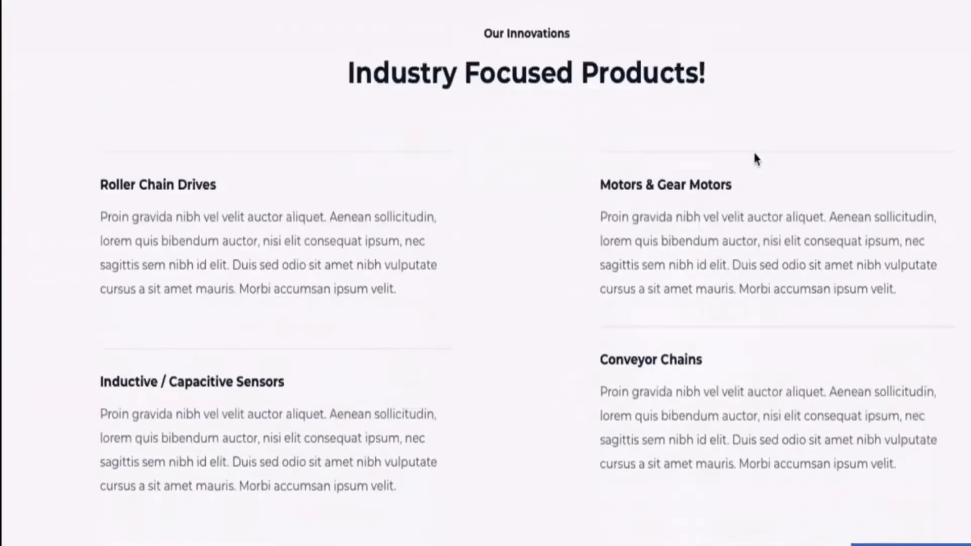
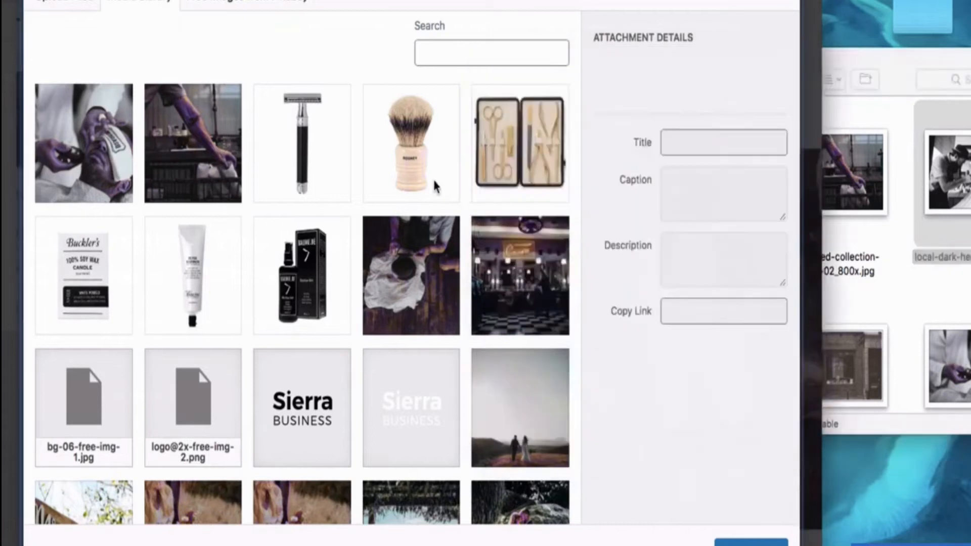
# Replace the product section's first image with Shaving-Brush-01_590x.jpg and the grinder photo beside it with shaving-razer-01_590x.jpg
pyautogui.click(424, 160)
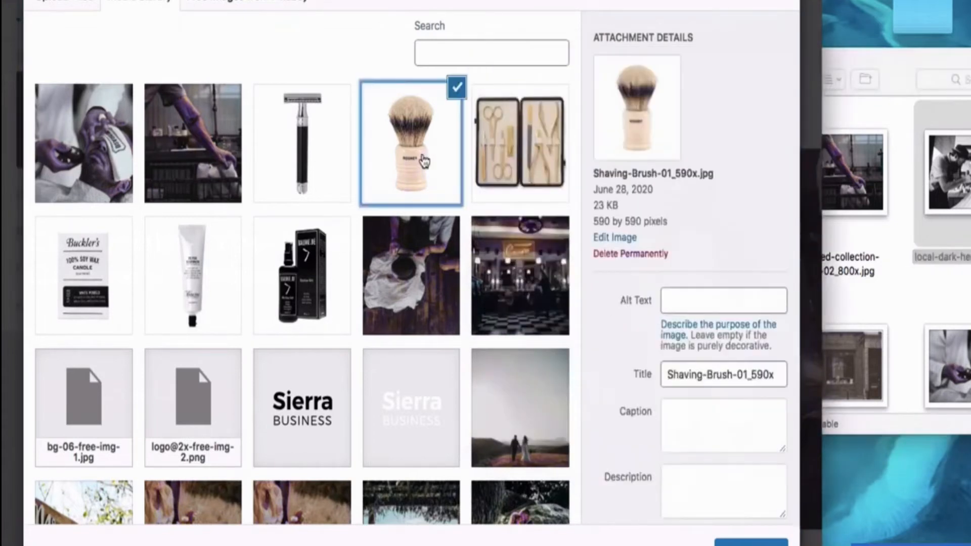
pyautogui.click(742, 542)
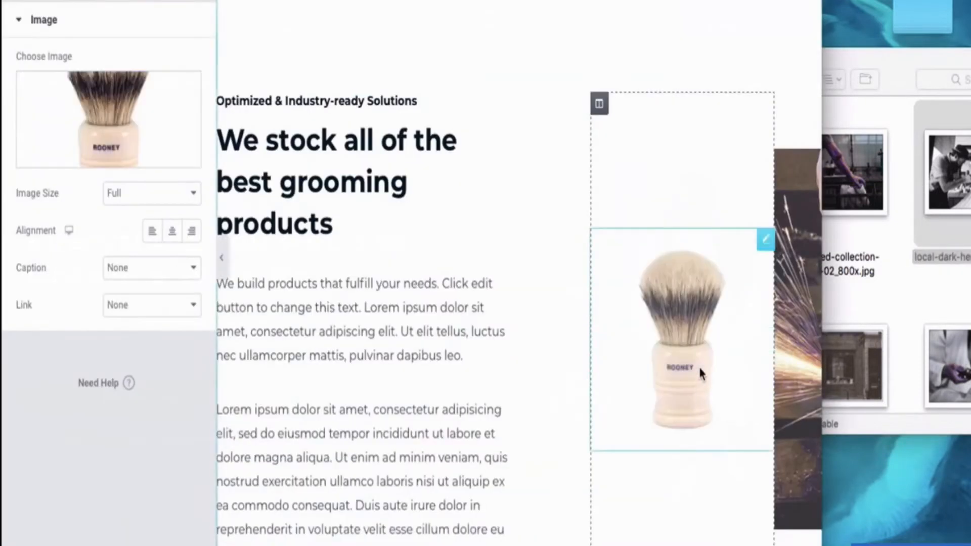
pyautogui.click(795, 356)
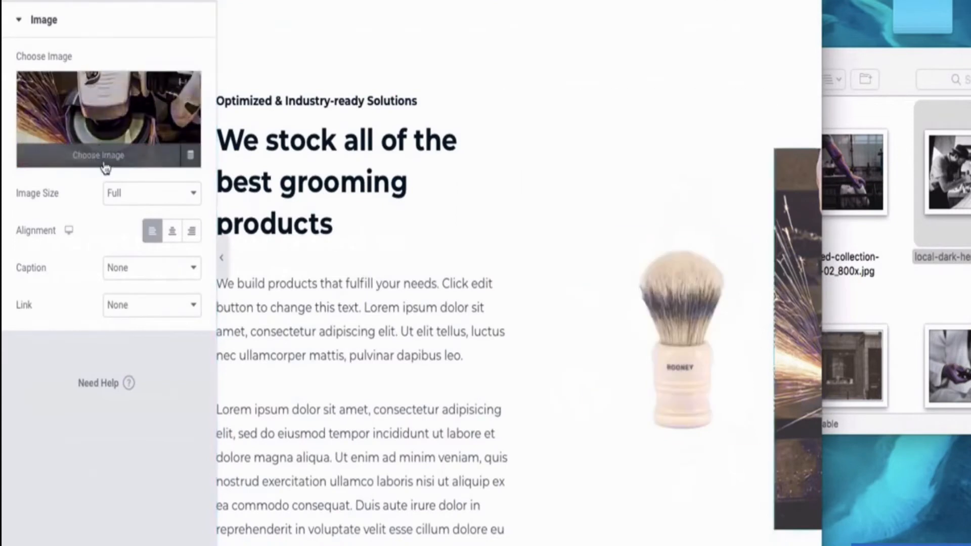
pyautogui.click(75, 164)
pyautogui.click(310, 140)
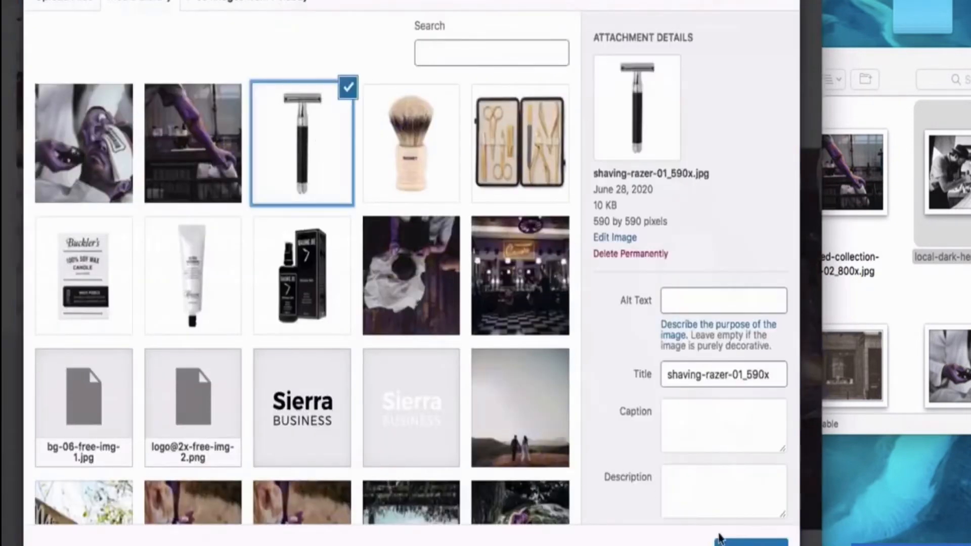
pyautogui.click(751, 542)
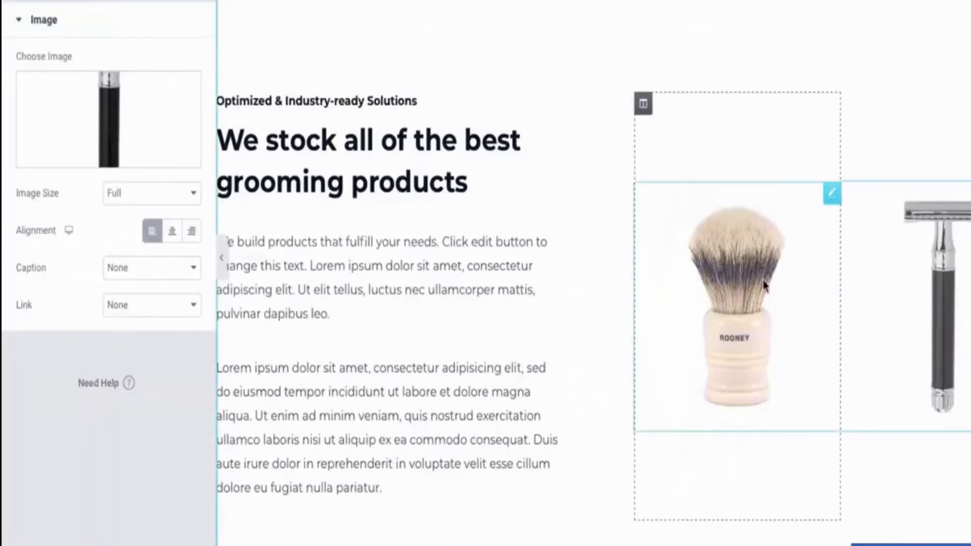
# Change the small "Our Innovations" heading above the product descriptions to "Our Products"
pyautogui.scroll(-3, 601, 317)
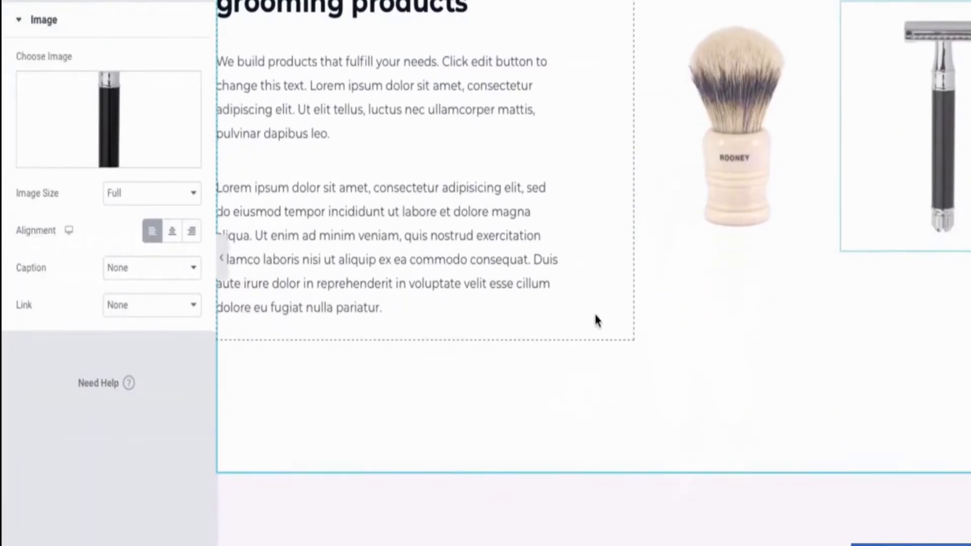
pyautogui.scroll(1, 622, 323)
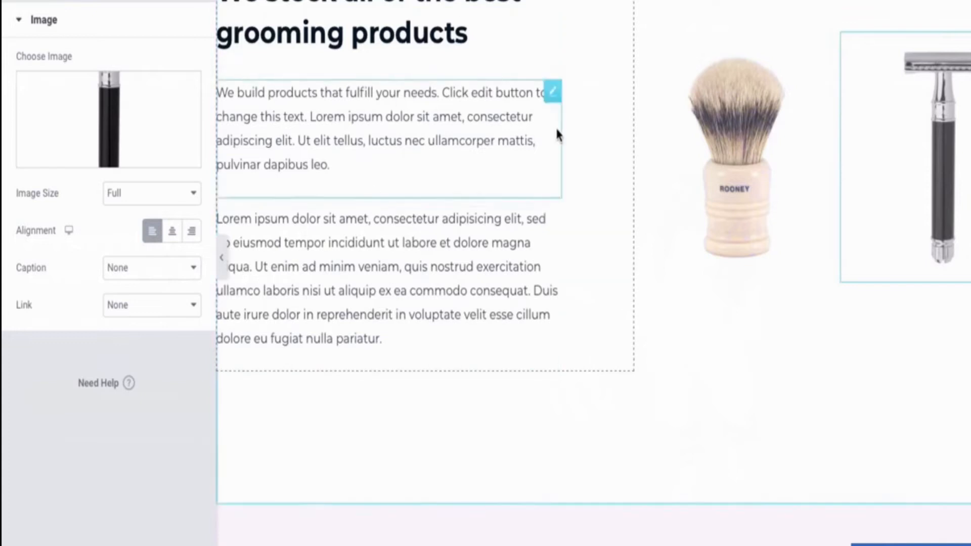
pyautogui.scroll(-6, 559, 134)
pyautogui.scroll(-6, 557, 135)
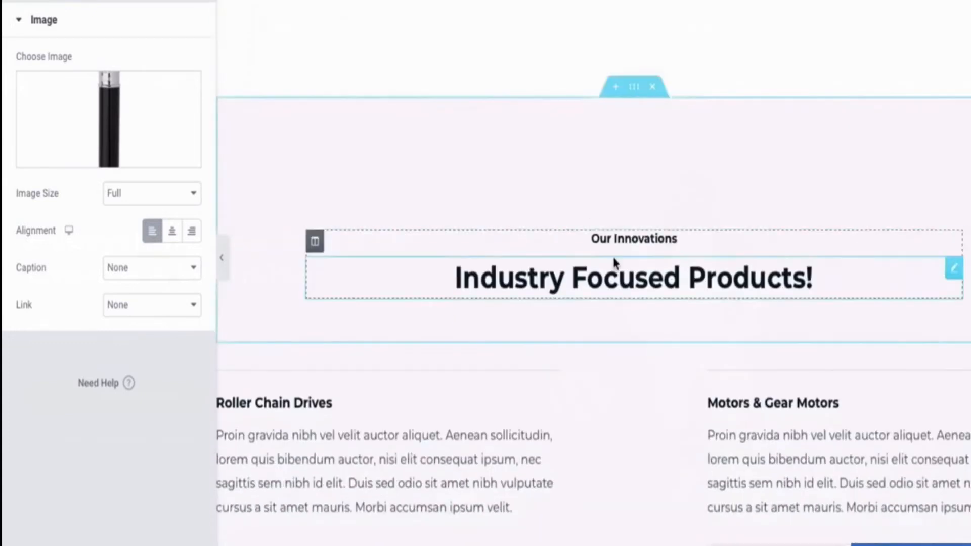
pyautogui.tripleClick(621, 23)
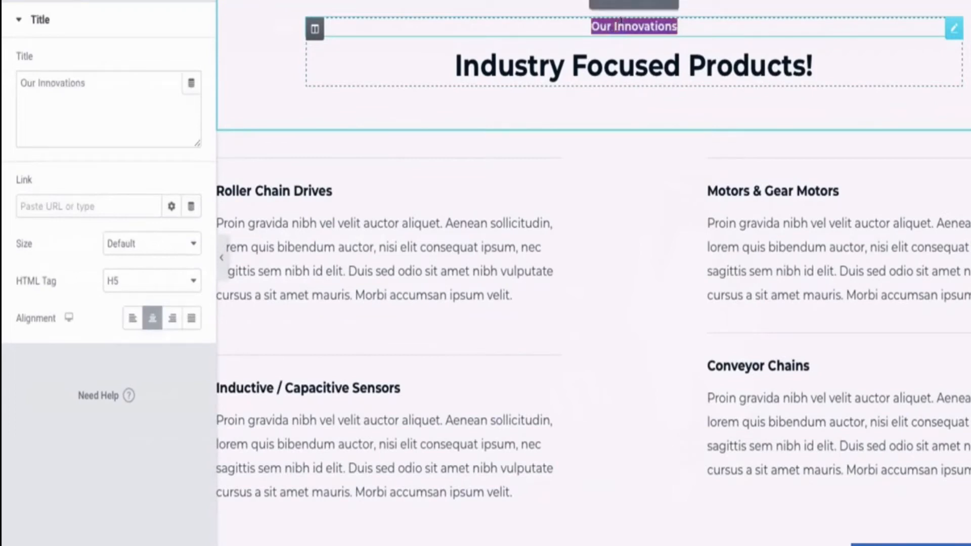
pyautogui.write('Our p')
pyautogui.press('BackSpace')
pyautogui.write('Products')
# Replace the large "Industry Focused Products!" heading with "The best for you"
pyautogui.tripleClick(623, 61)
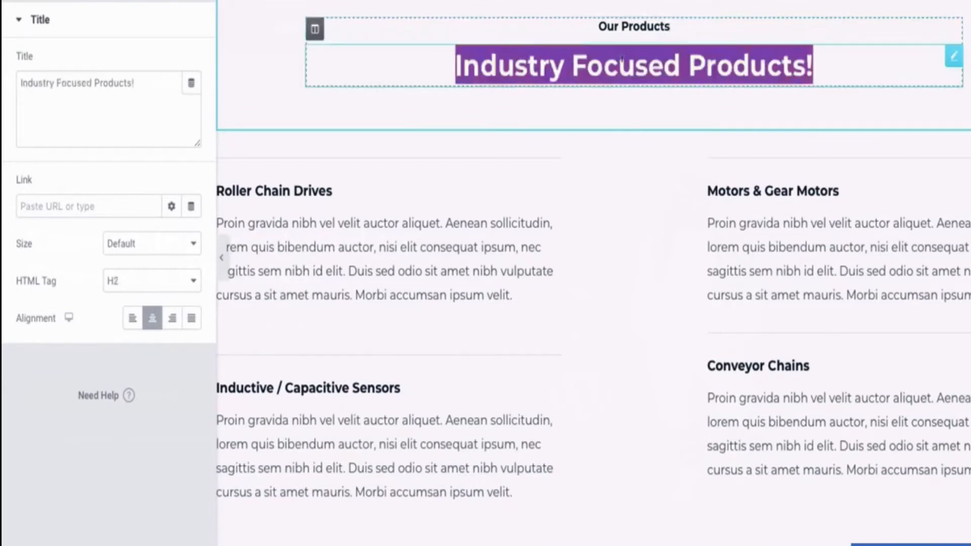
pyautogui.write('The best for yo')
pyautogui.press('BackSpace')
pyautogui.press('BackSpace')
pyautogui.write('or you')
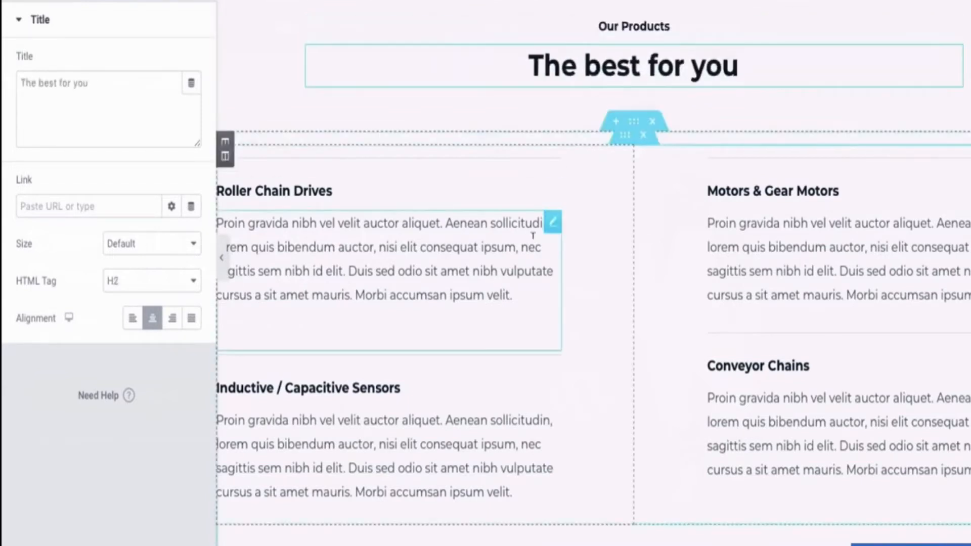
# Retitle the first column's products, changing "Roller Chain Drives" to "Shaver" and "Inductive / Capacitive Sensors" to "Grooming kit"
pyautogui.scroll(-2, 533, 236)
pyautogui.click(336, 112)
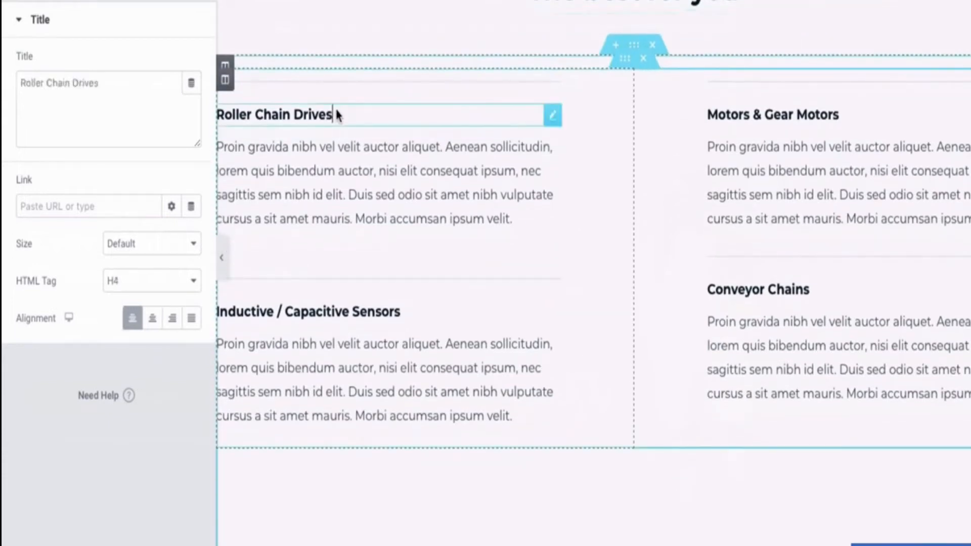
pyautogui.tripleClick(337, 110)
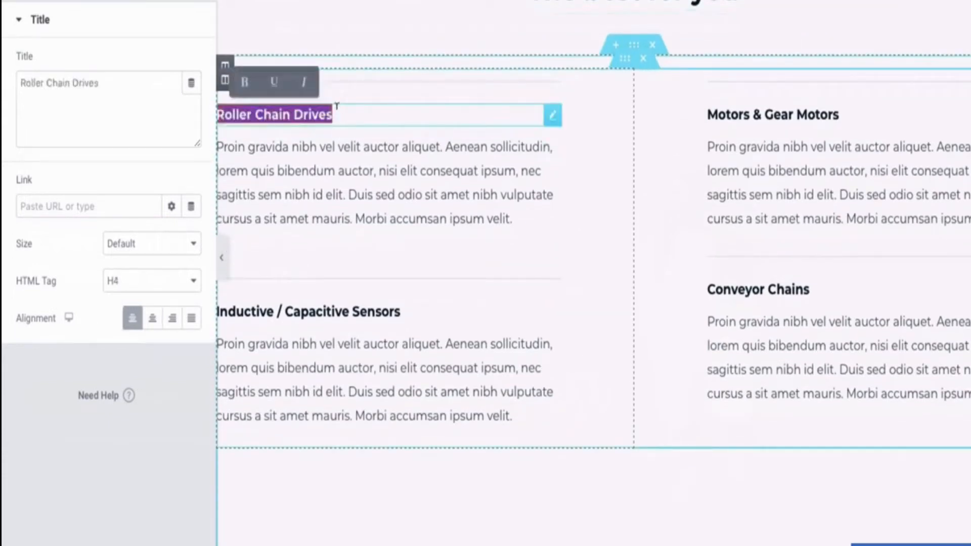
pyautogui.write('Shaver')
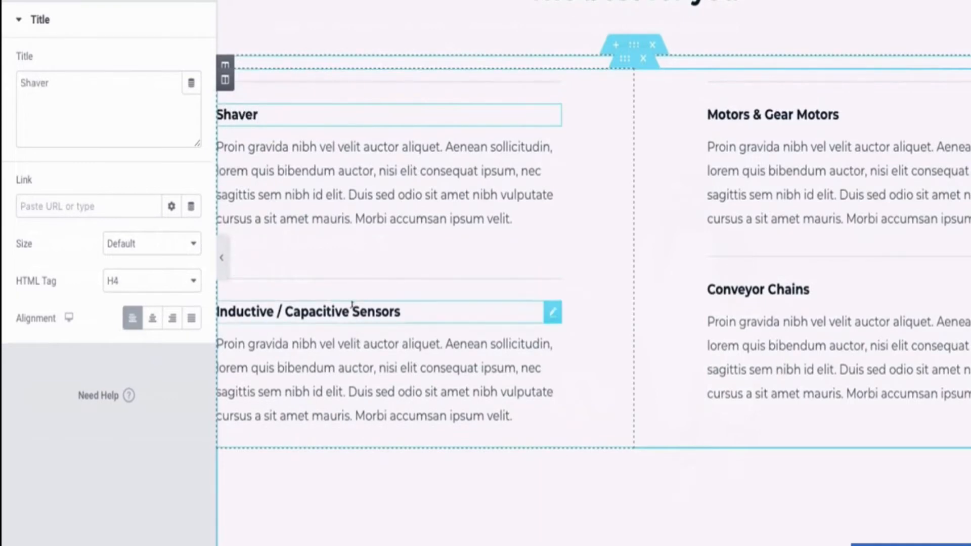
pyautogui.tripleClick(353, 308)
pyautogui.write('Groom')
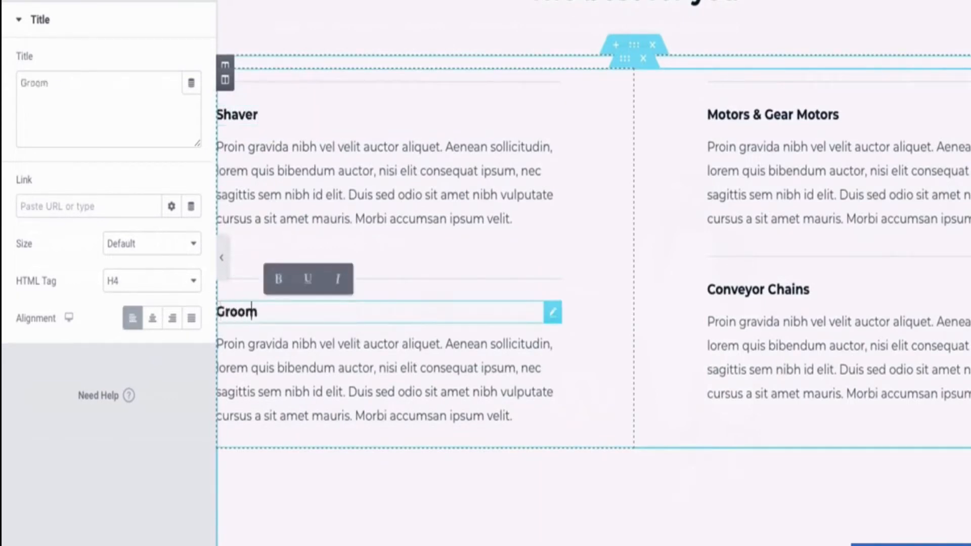
pyautogui.write('ing kit')
# Retitle the second column's products, changing "Conveyor Chains" to "Moisturiser" and "Motors & Gear Motors" to "Shaving brush"
pyautogui.click(785, 283)
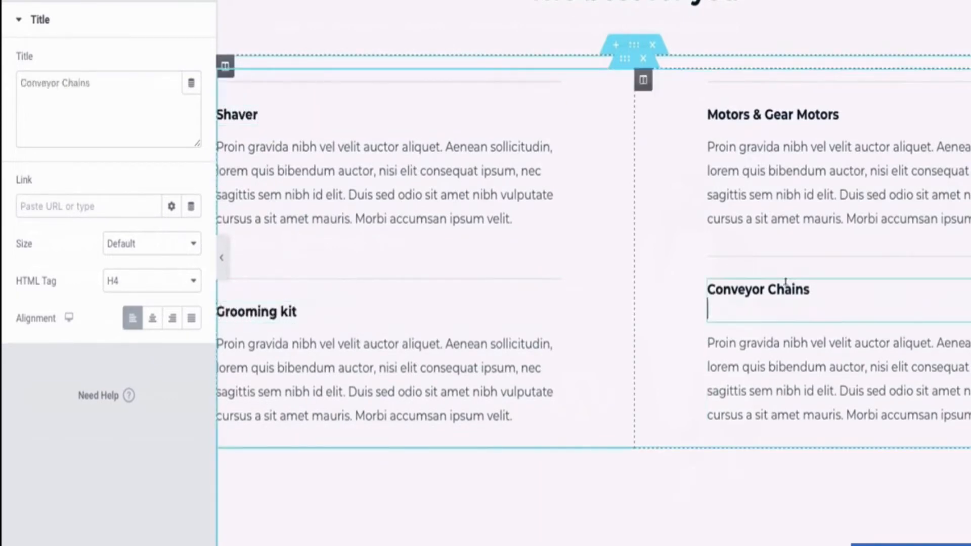
pyautogui.tripleClick(785, 283)
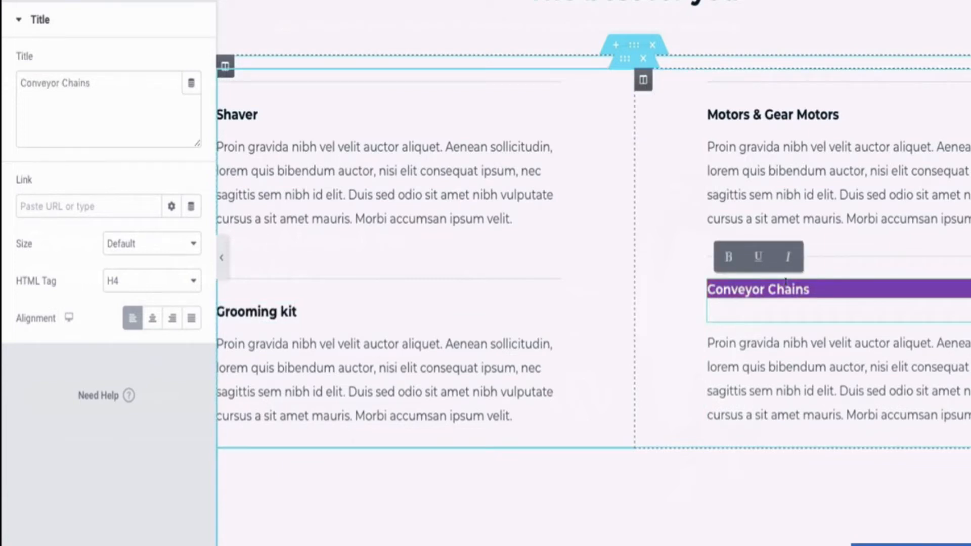
pyautogui.write('Moisturiser')
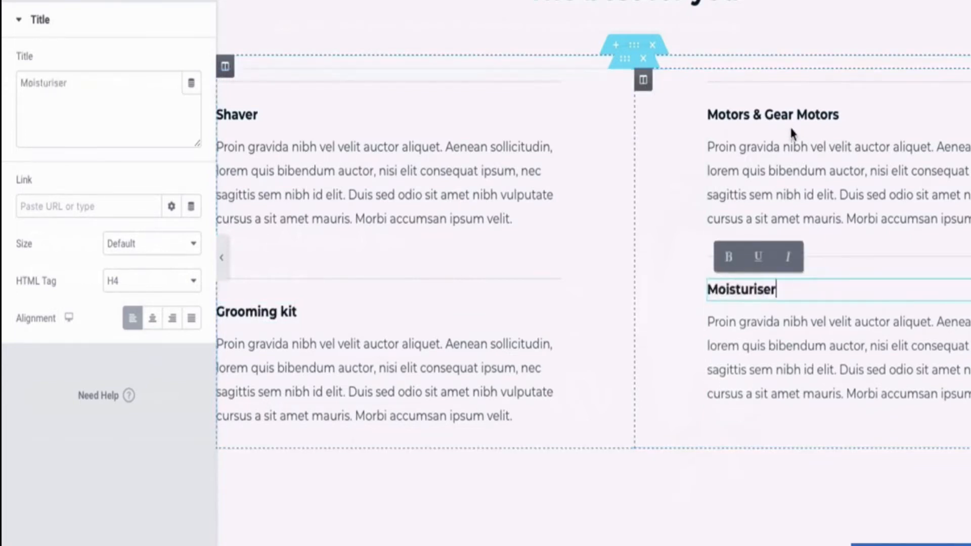
pyautogui.click(791, 115)
pyautogui.write('a')
pyautogui.hotkey('ctrl', 'a')
pyautogui.press('BackSpace')
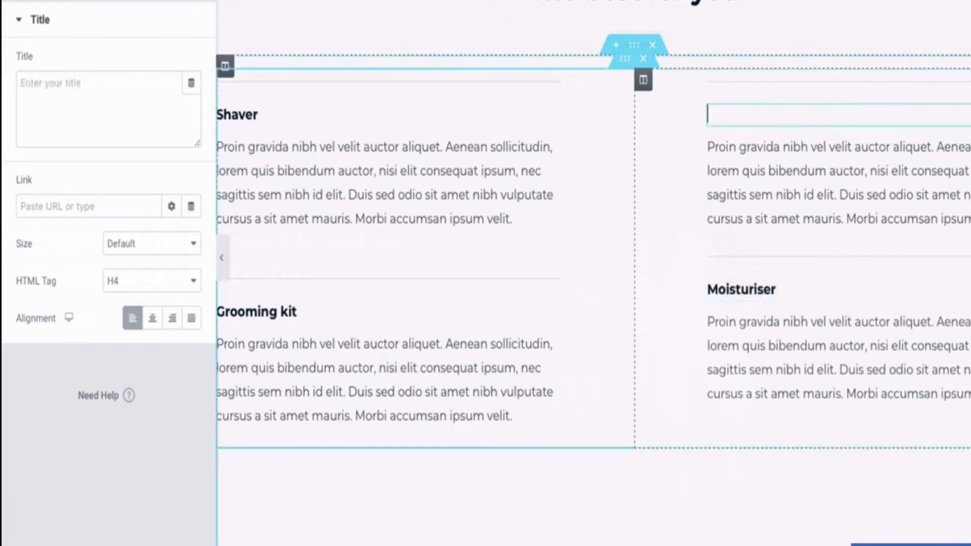
pyautogui.write('Shaving brush')
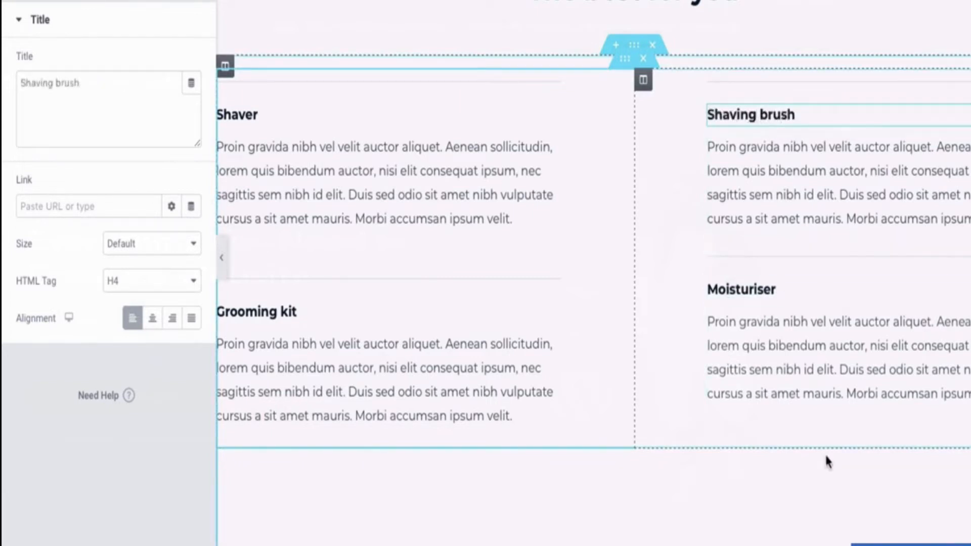
# Review the edited Products page from the product descriptions and call-to-action up to the banner
pyautogui.scroll(-2, 616, 326)
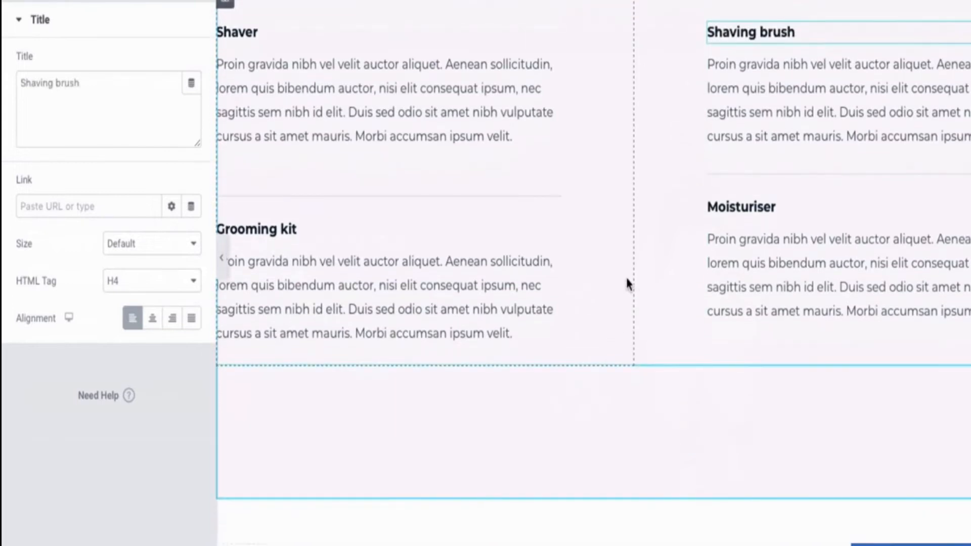
pyautogui.scroll(-2, 628, 284)
pyautogui.scroll(1, 483, 91)
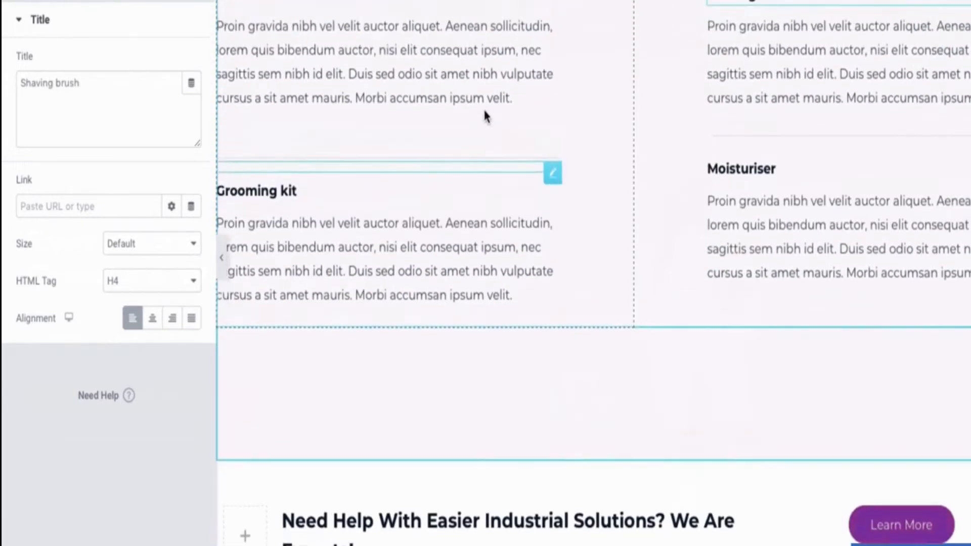
pyautogui.scroll(5, 505, 127)
pyautogui.scroll(-4, 612, 228)
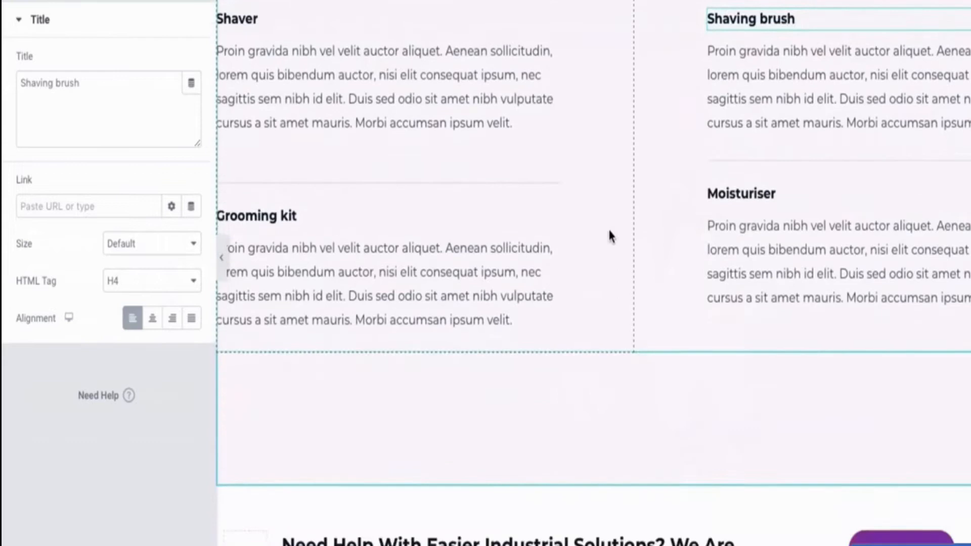
pyautogui.scroll(-5, 611, 236)
pyautogui.scroll(15, 612, 239)
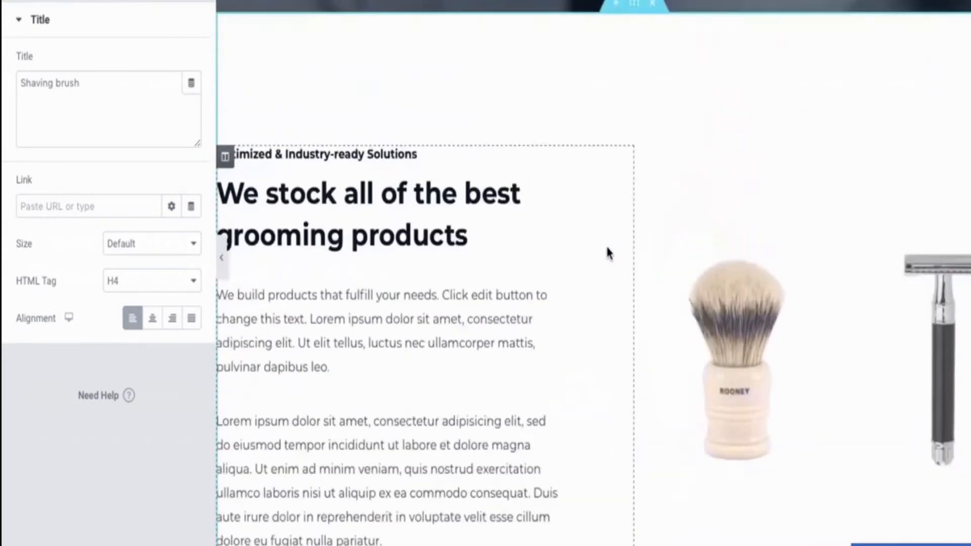
pyautogui.scroll(9, 606, 245)
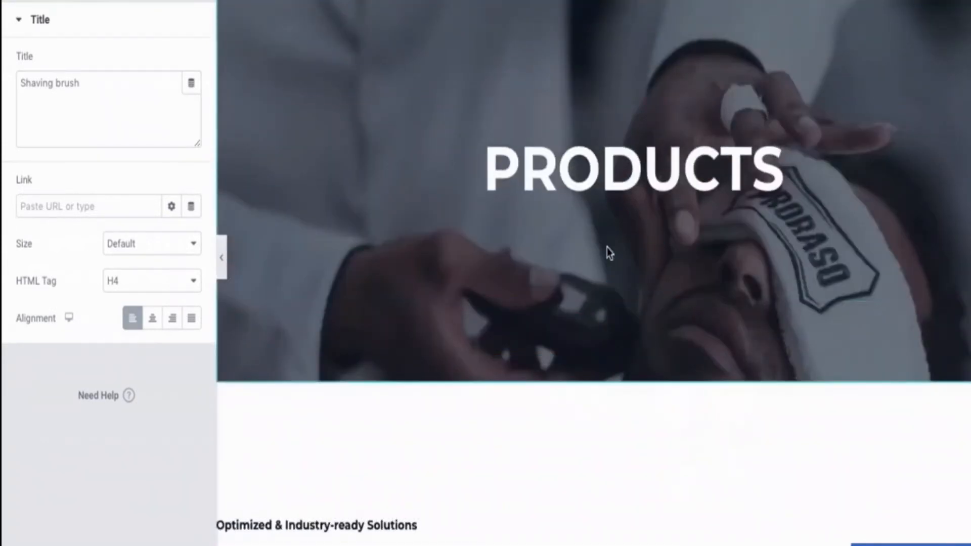
pyautogui.scroll(-2, 608, 248)
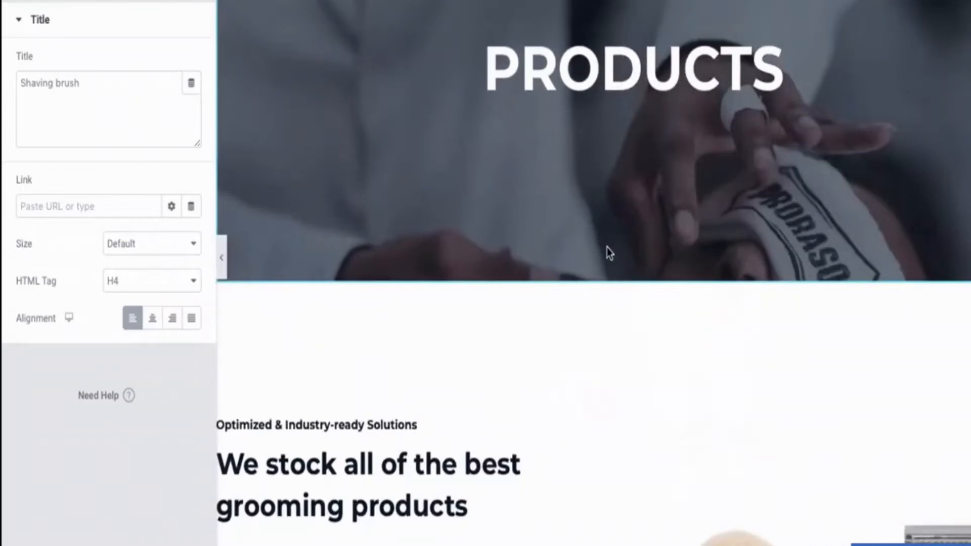
pyautogui.scroll(2, 607, 247)
pyautogui.scroll(-5, 607, 248)
pyautogui.scroll(6, 607, 248)
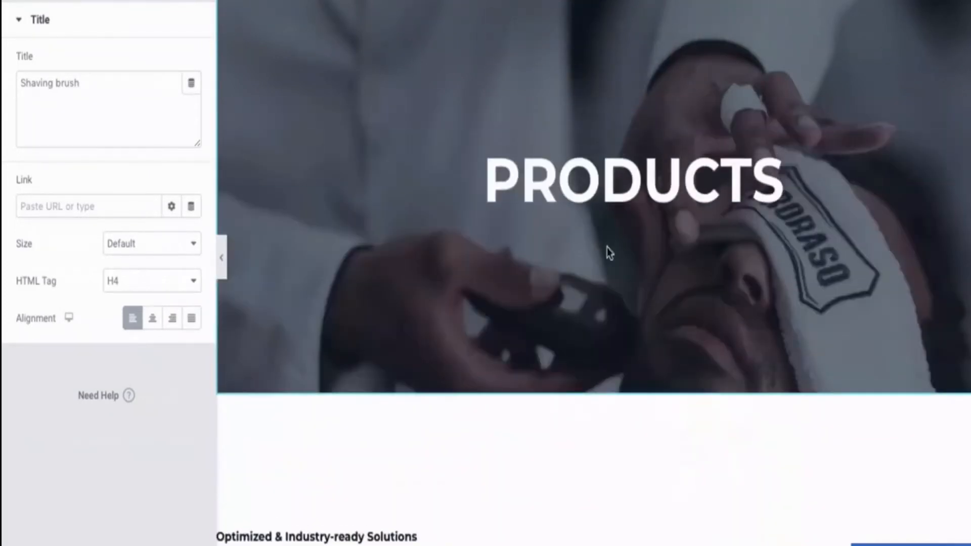
# Review the edited Products page from banner to footer, and look over the home page's statistics and the finished product images
pyautogui.scroll(-12, 607, 247)
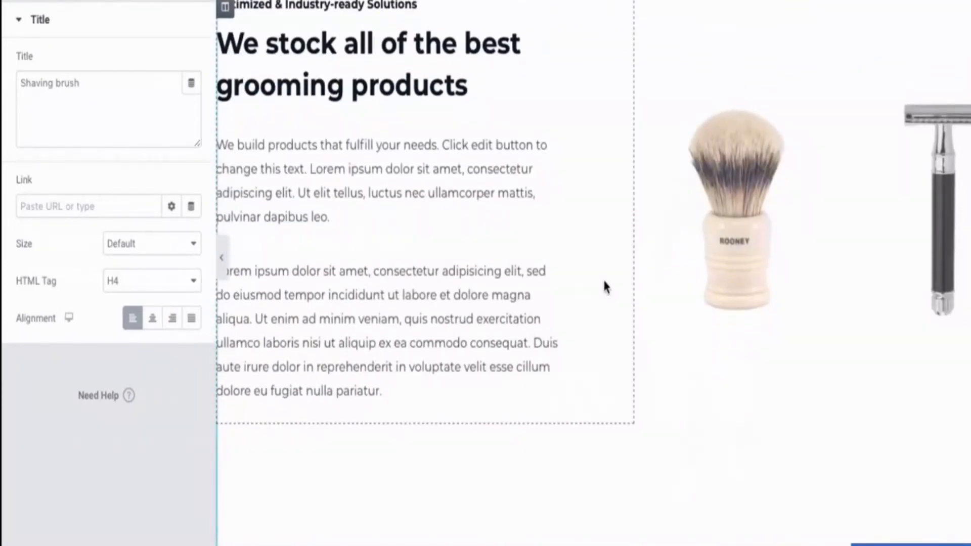
pyautogui.scroll(-8, 606, 287)
pyautogui.scroll(-17, 580, 392)
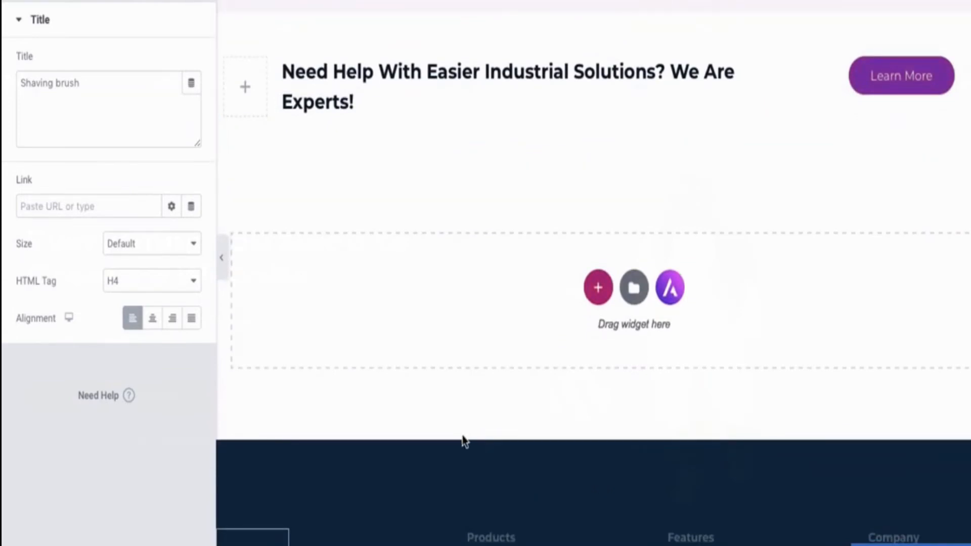
pyautogui.scroll(20, 465, 441)
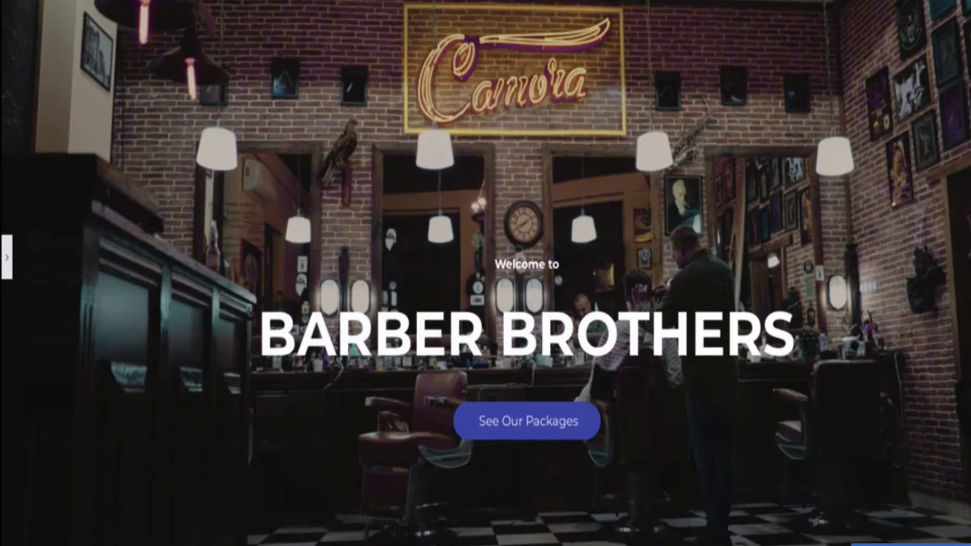
pyautogui.scroll(-8, 642, 191)
pyautogui.scroll(-6, 500, 220)
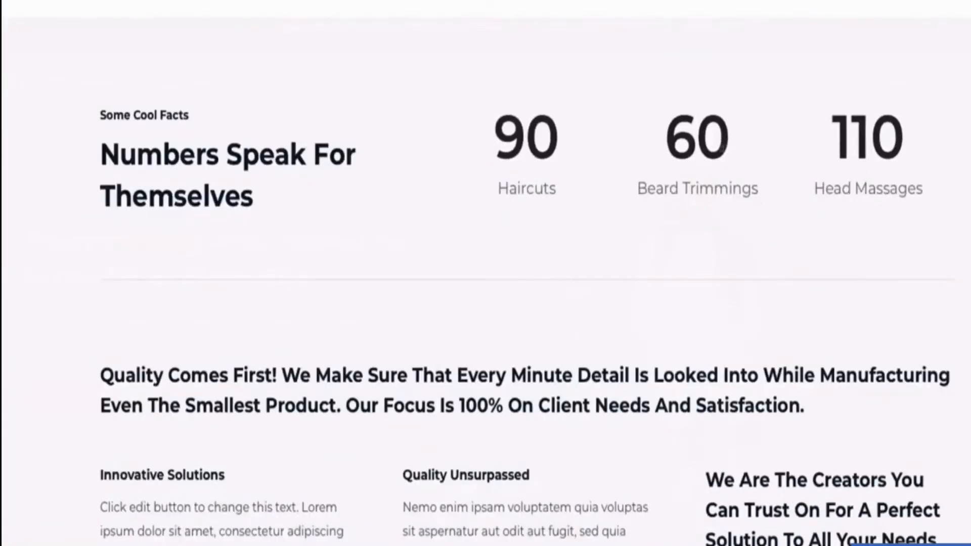
pyautogui.scroll(10, 720, 145)
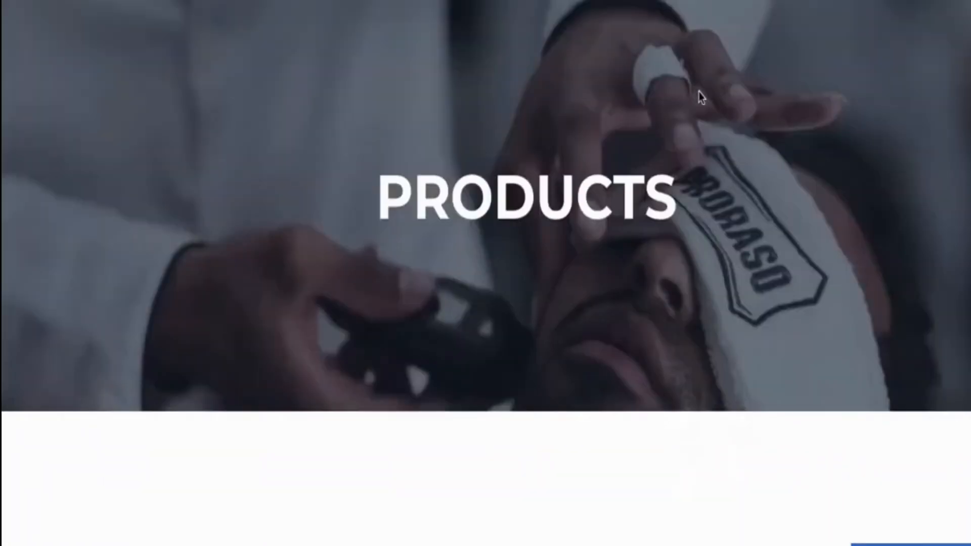
pyautogui.scroll(-6, 708, 222)
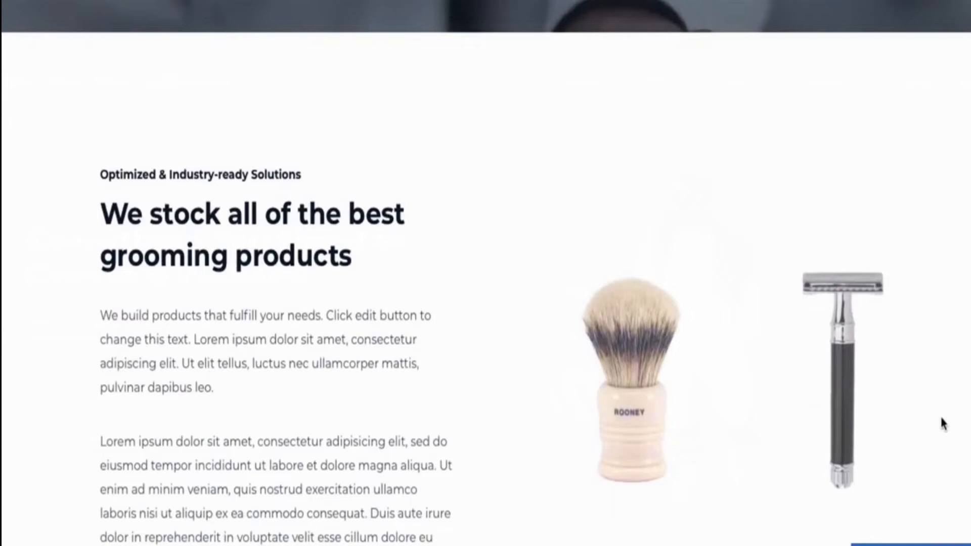
pyautogui.scroll(-15, 940, 414)
pyautogui.scroll(10, 603, 104)
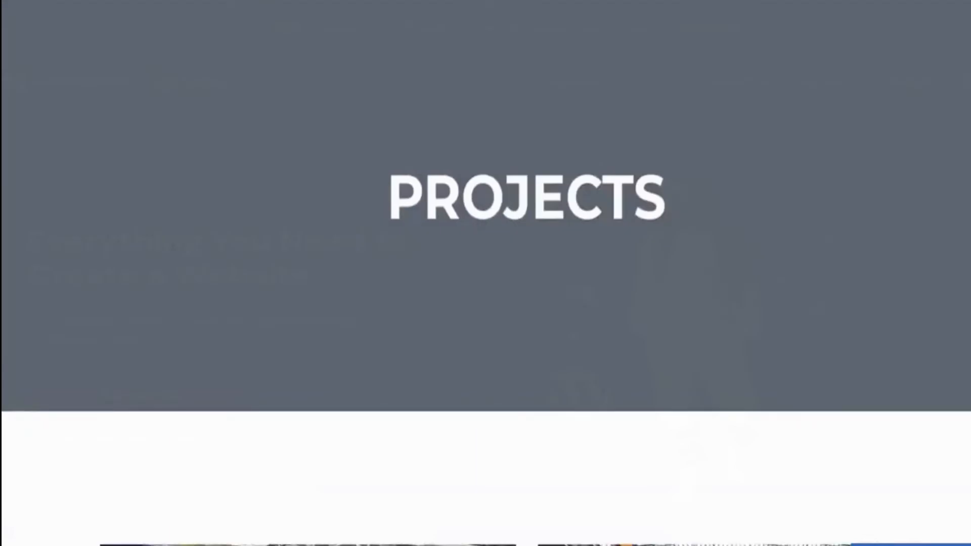
# Examine the Projects page's banner, industrial images and project descriptions
pyautogui.scroll(-15, 701, 311)
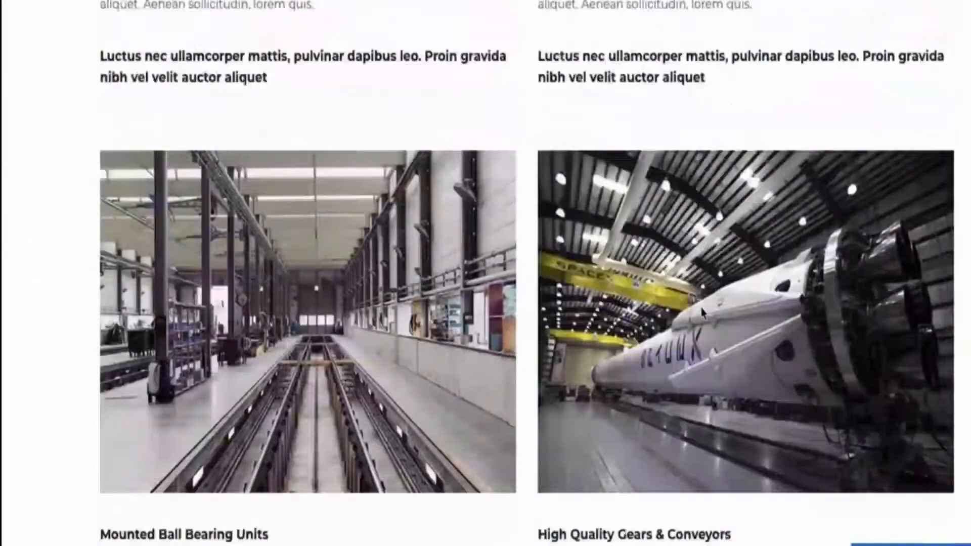
pyautogui.scroll(-5, 701, 311)
pyautogui.scroll(20, 686, 302)
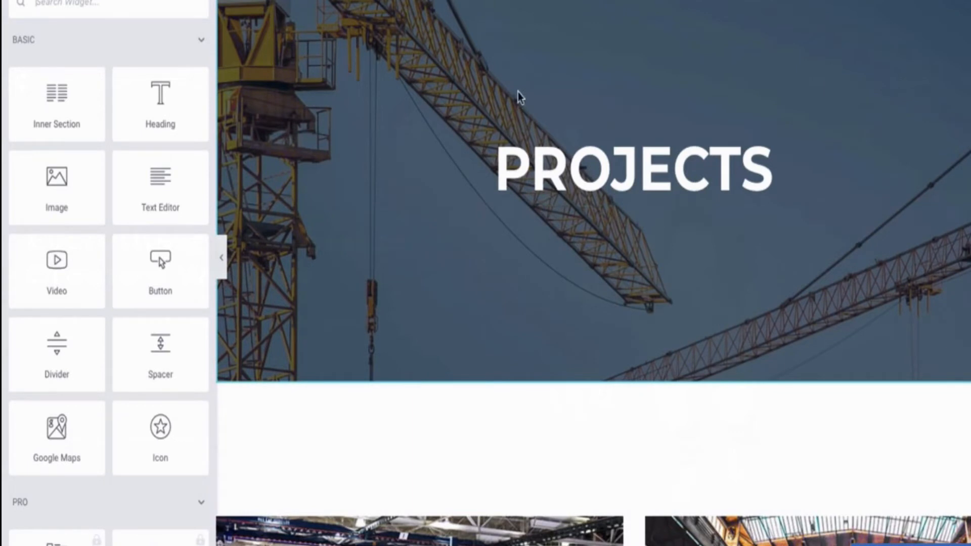
# Switch to YouTube and search for "barber" videos
pyautogui.rightClick(562, 64)
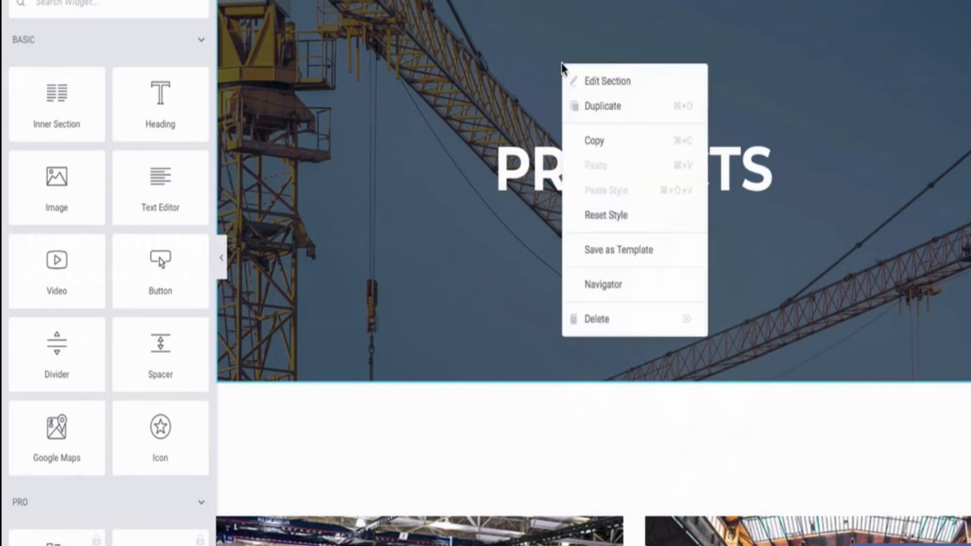
pyautogui.click(524, 70)
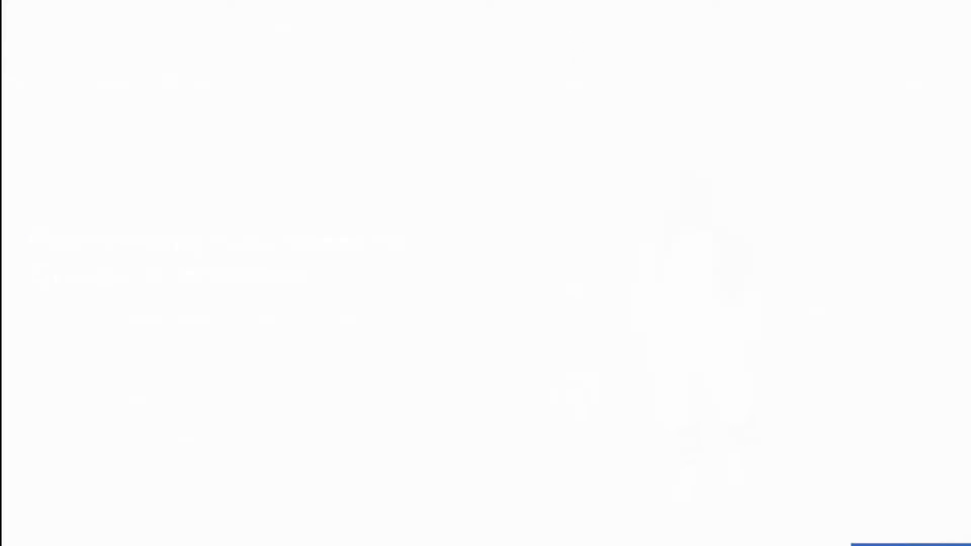
pyautogui.write('yo')
pyautogui.press('Return')
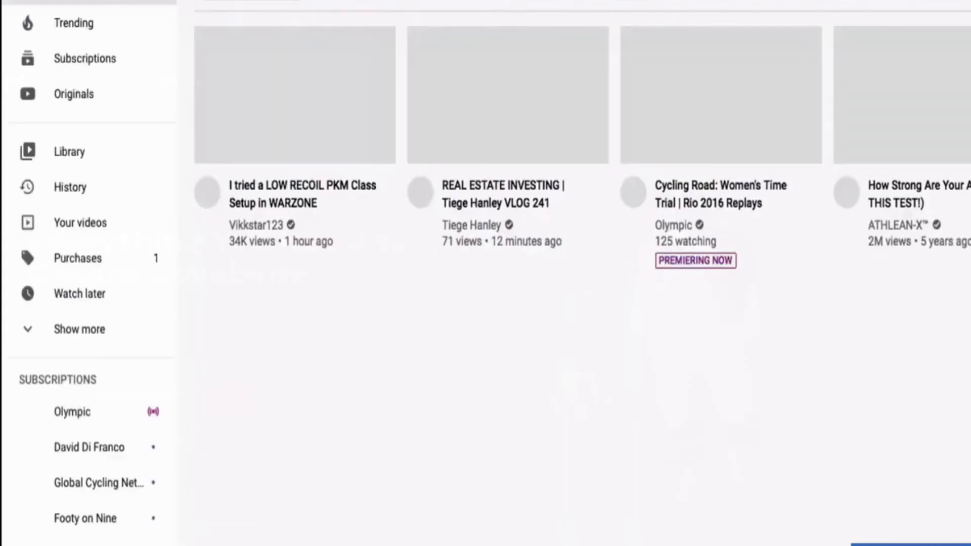
pyautogui.write('b')
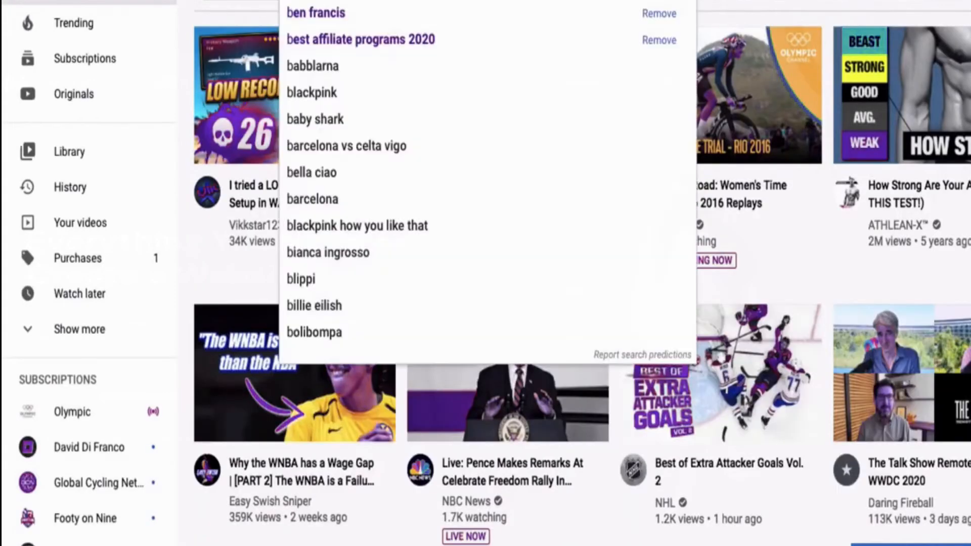
pyautogui.write('arber')
pyautogui.press('Return')
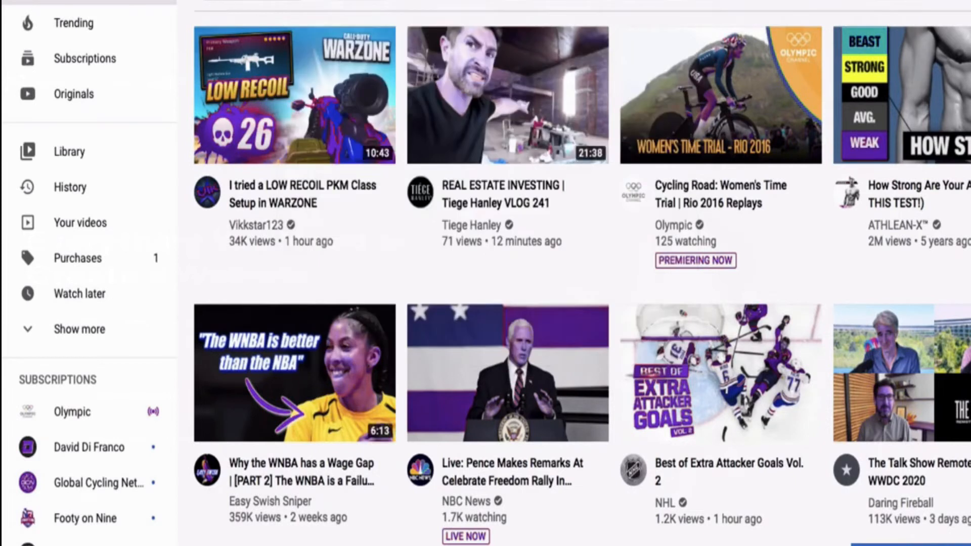
# Copy the link of the video "The Perfect Barber Shave (ASMR Edition - 30 minutes - No Talking)" from the search results
pyautogui.scroll(-4, 433, 276)
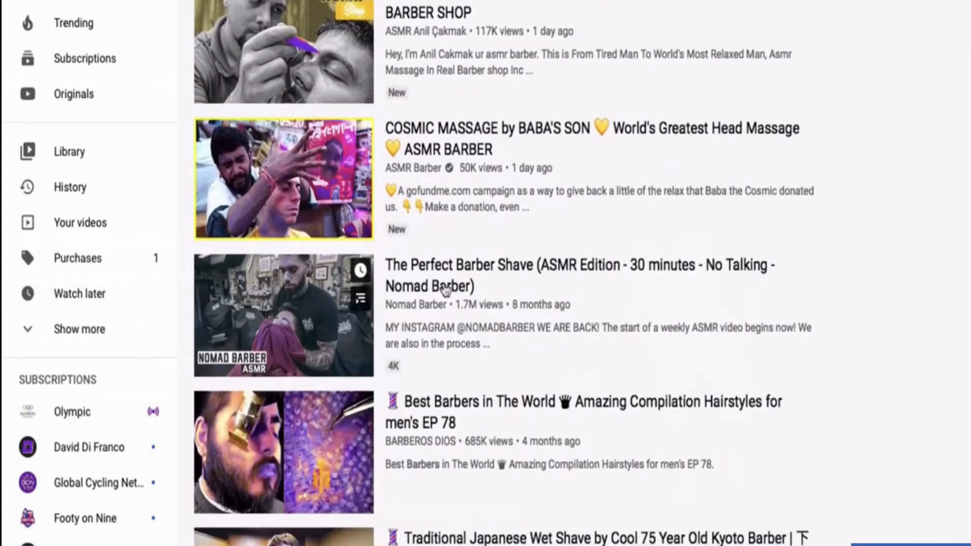
pyautogui.rightClick(446, 289)
pyautogui.click(474, 403)
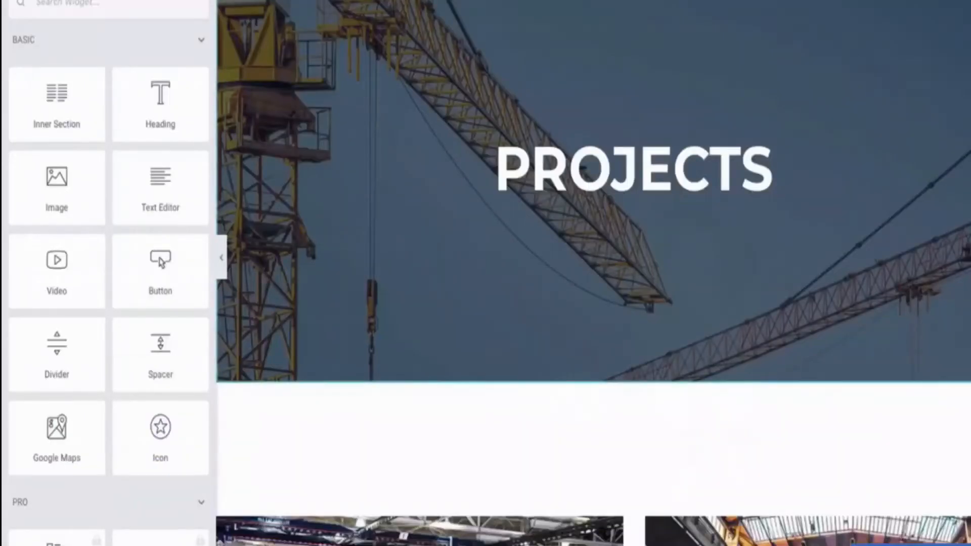
# Return to the Elementor editor, change the Projects banner section's background type to Video and paste the copied YouTube link as its source
pyautogui.rightClick(414, 1)
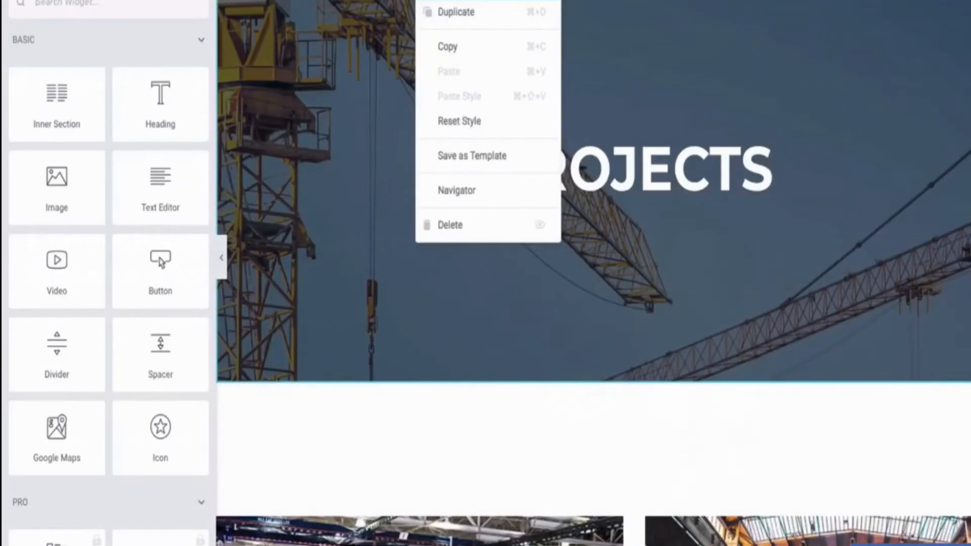
pyautogui.click(446, 1)
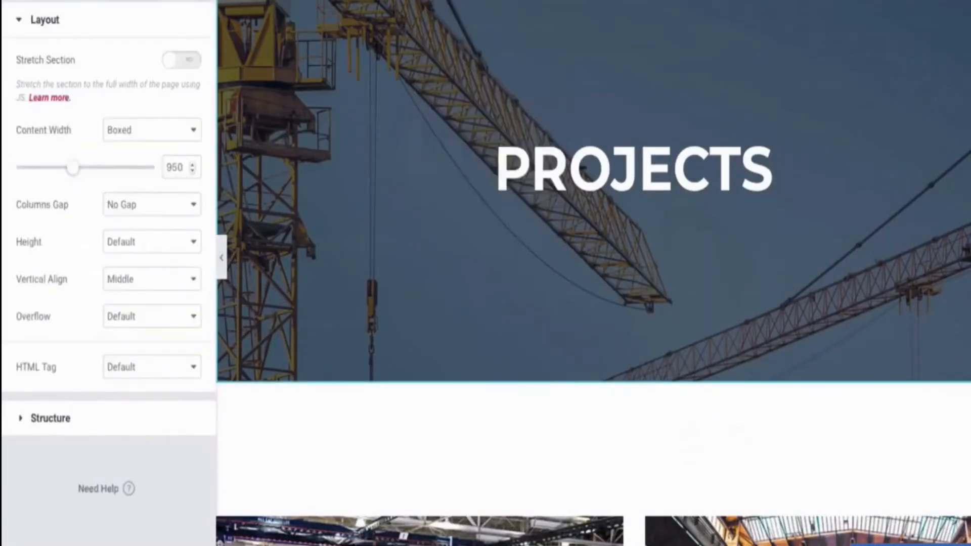
pyautogui.click(109, 1)
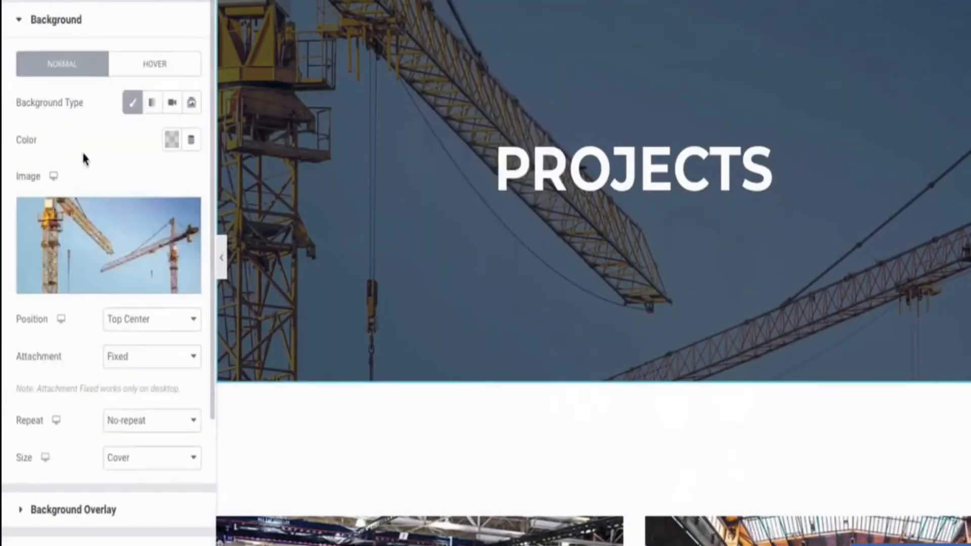
pyautogui.moveTo(101, 282)
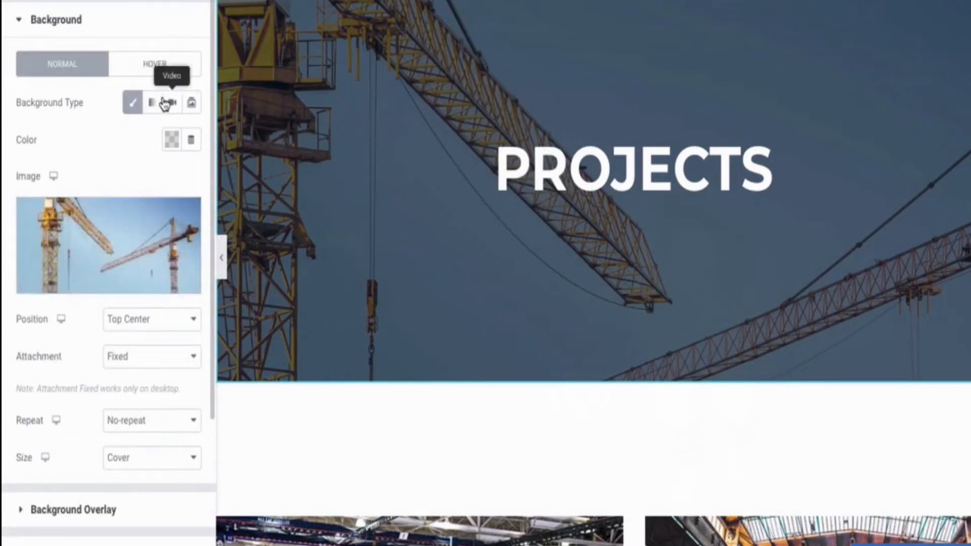
pyautogui.click(165, 104)
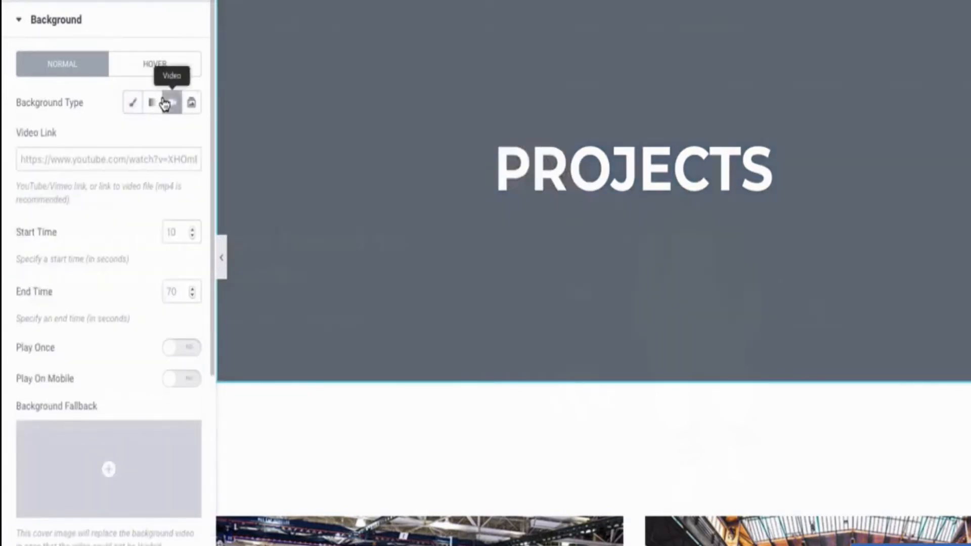
pyautogui.click(153, 149)
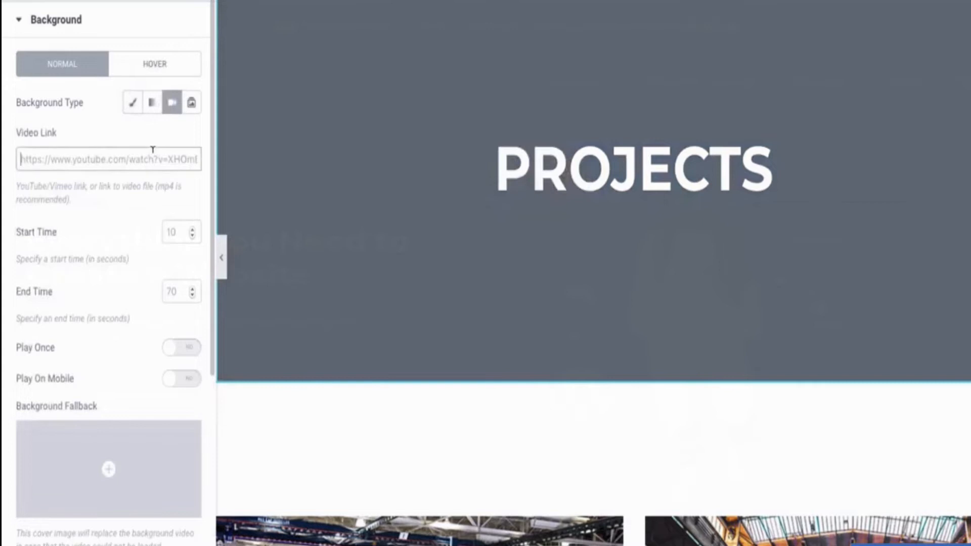
pyautogui.hotkey('ctrl', 'v')
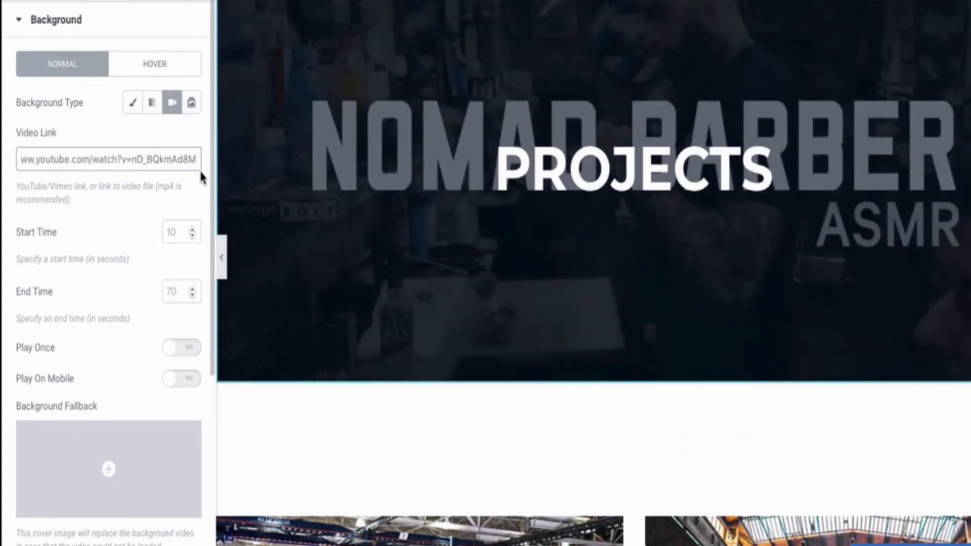
# Set the banner video's start time to 40 and end time to 200 seconds, and preview it at full width
pyautogui.click(178, 230)
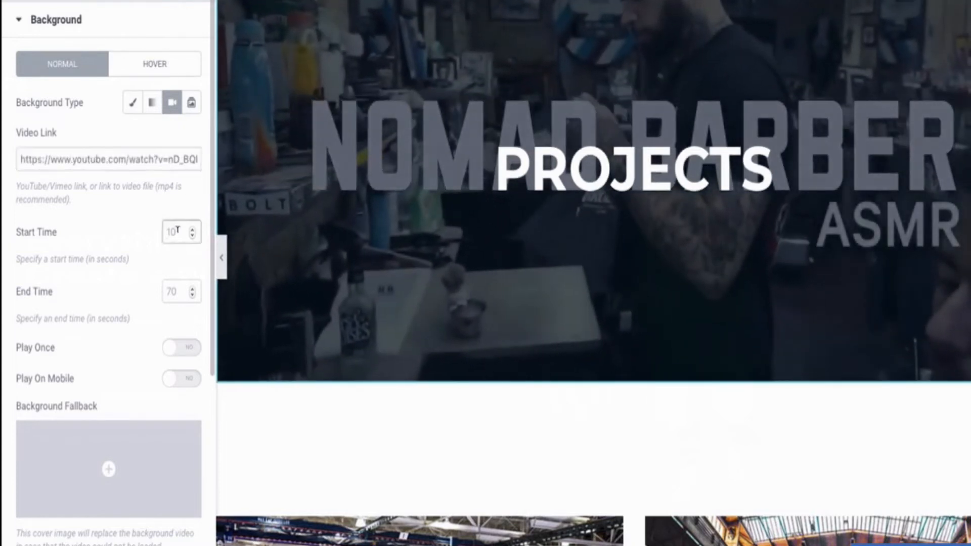
pyautogui.write('40')
pyautogui.click(174, 291)
pyautogui.write('200')
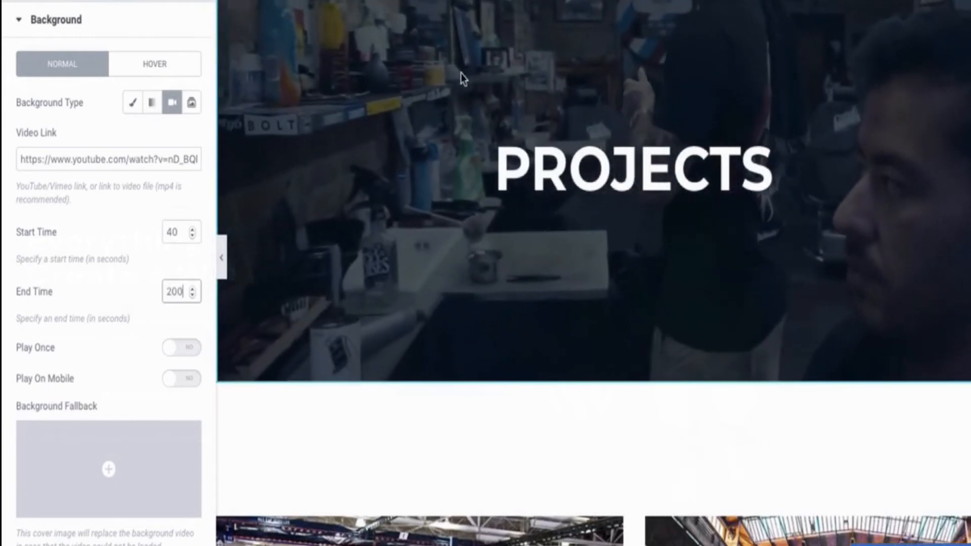
pyautogui.click(223, 270)
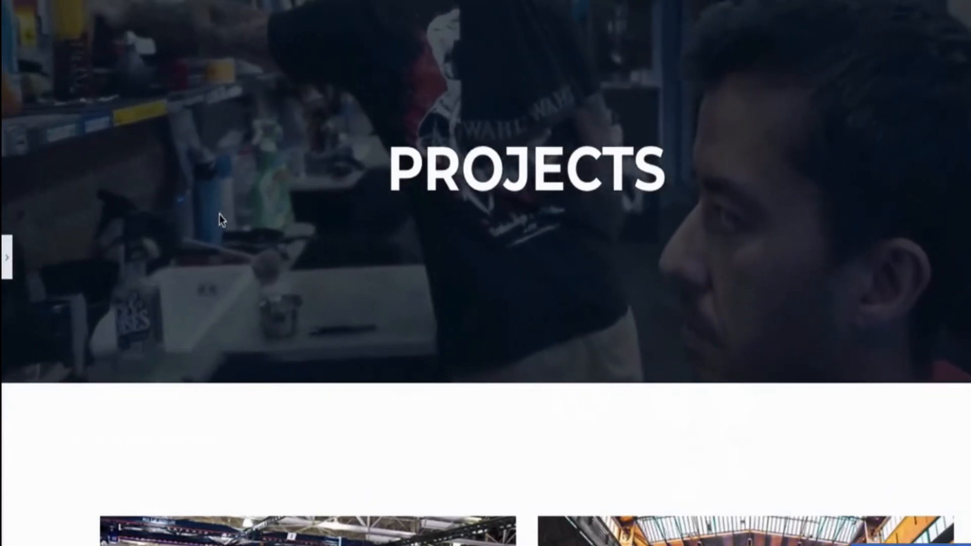
pyautogui.click(7, 258)
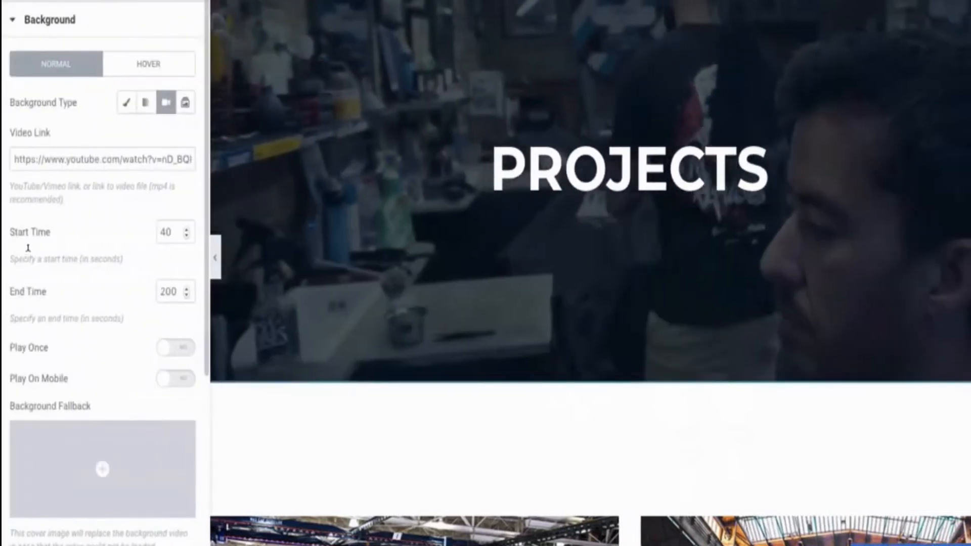
# Set the banner video's start time to 80 seconds and end time to 200 seconds
pyautogui.doubleClick(171, 228)
pyautogui.write('80')
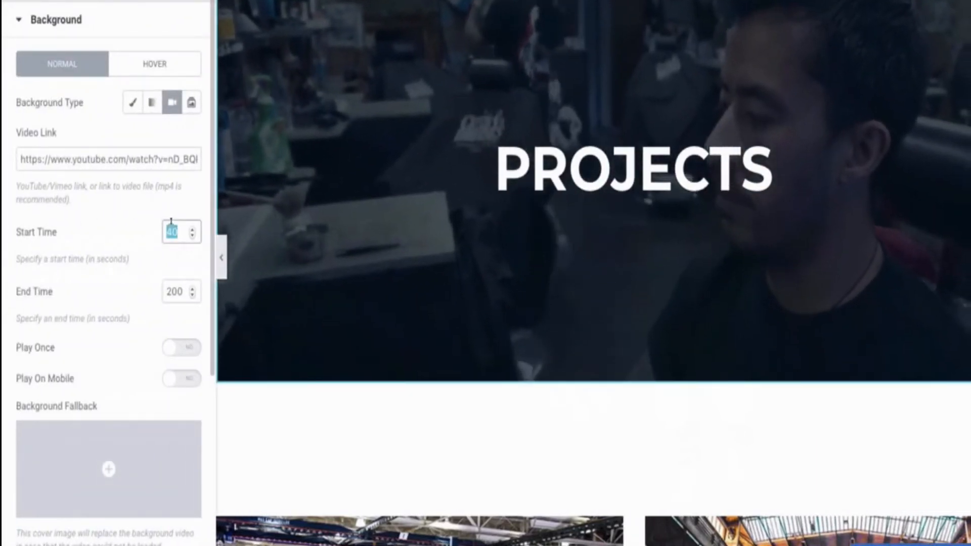
pyautogui.press('Tab')
pyautogui.write('200')
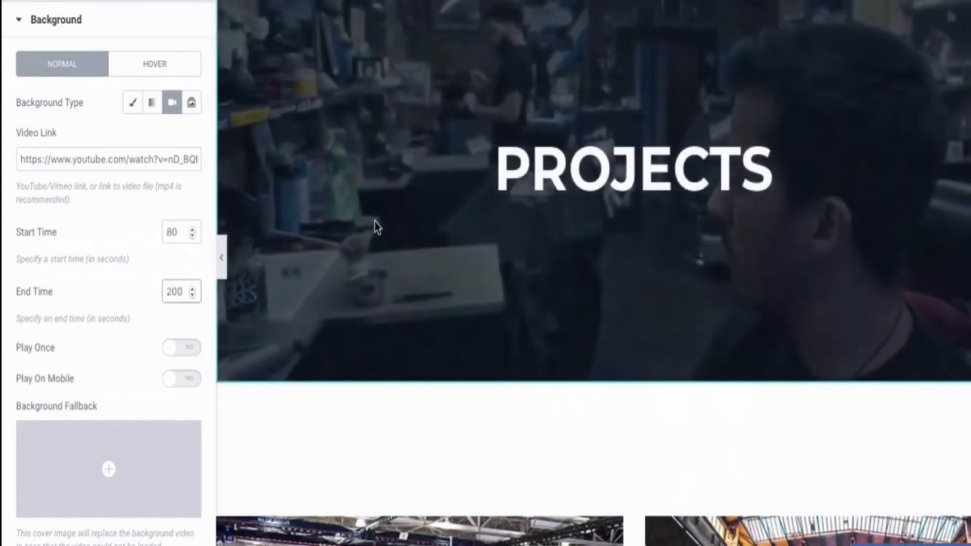
# Set the banner video's start time to 160 and end time to 400 seconds, and preview it at full width
pyautogui.click(179, 225)
pyautogui.doubleClick(180, 226)
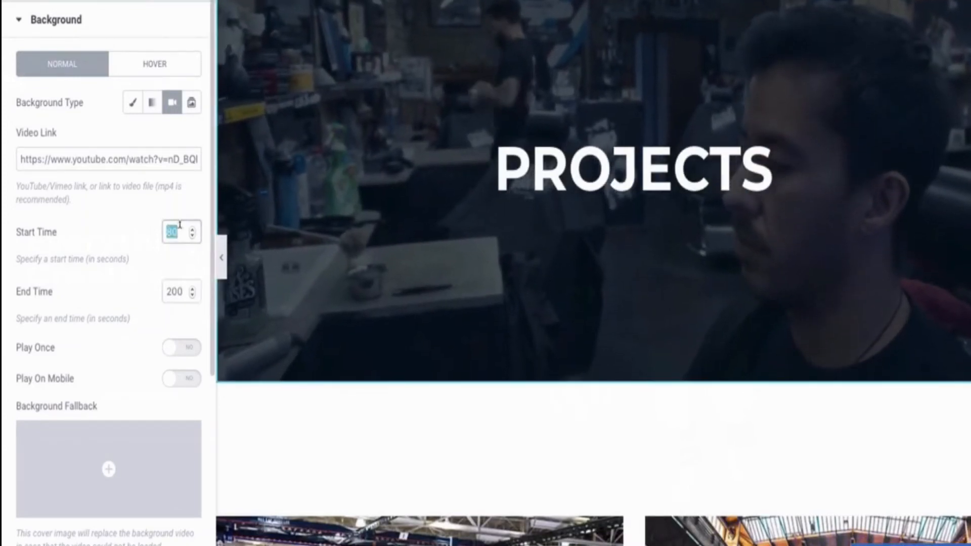
pyautogui.write('160')
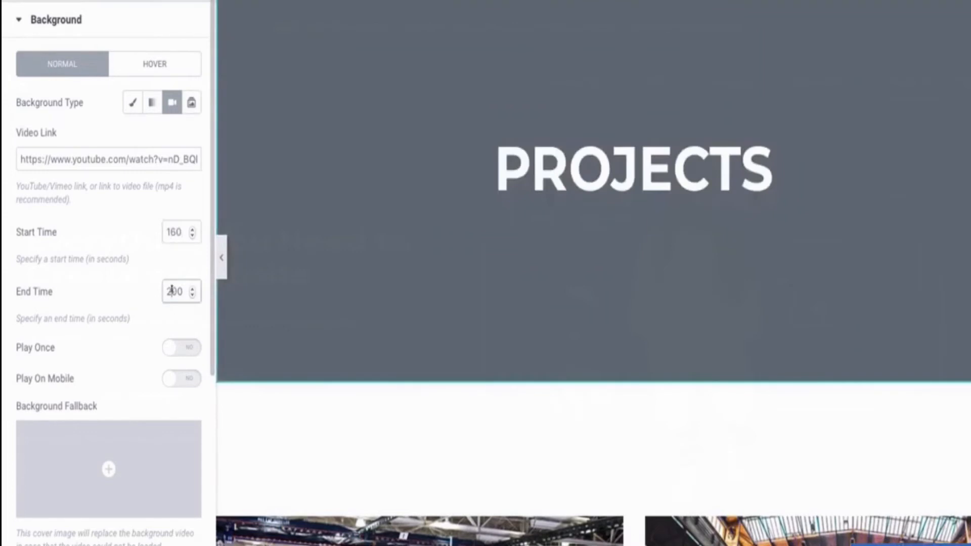
pyautogui.write('400')
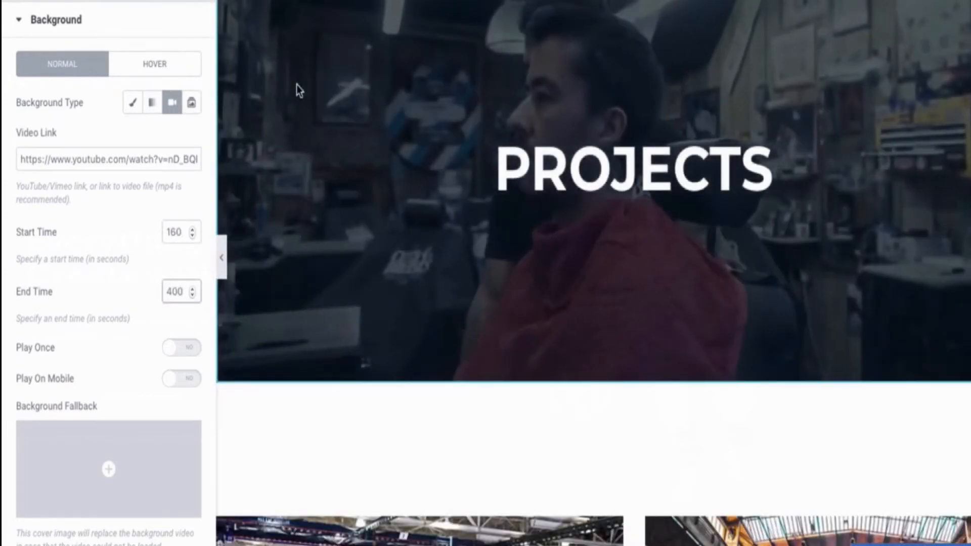
pyautogui.click(222, 258)
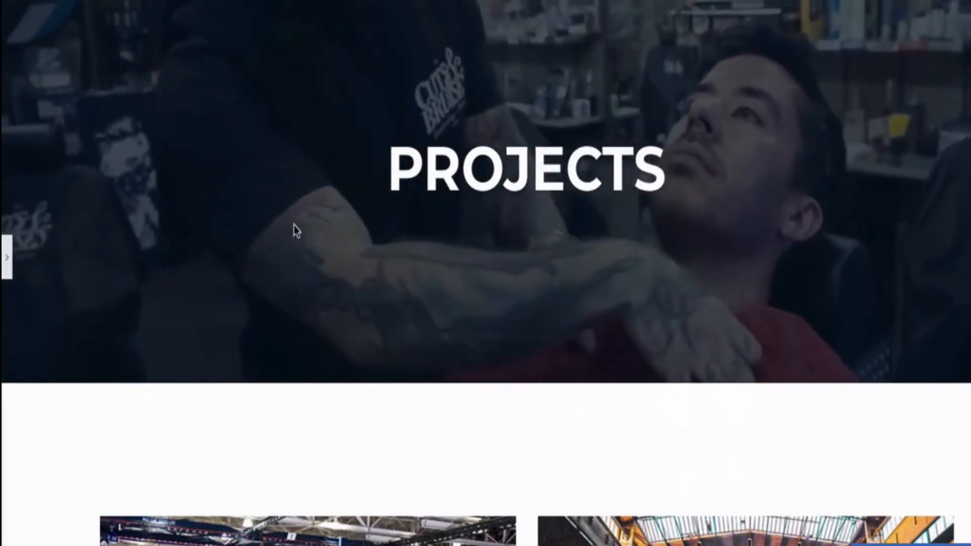
pyautogui.click(7, 257)
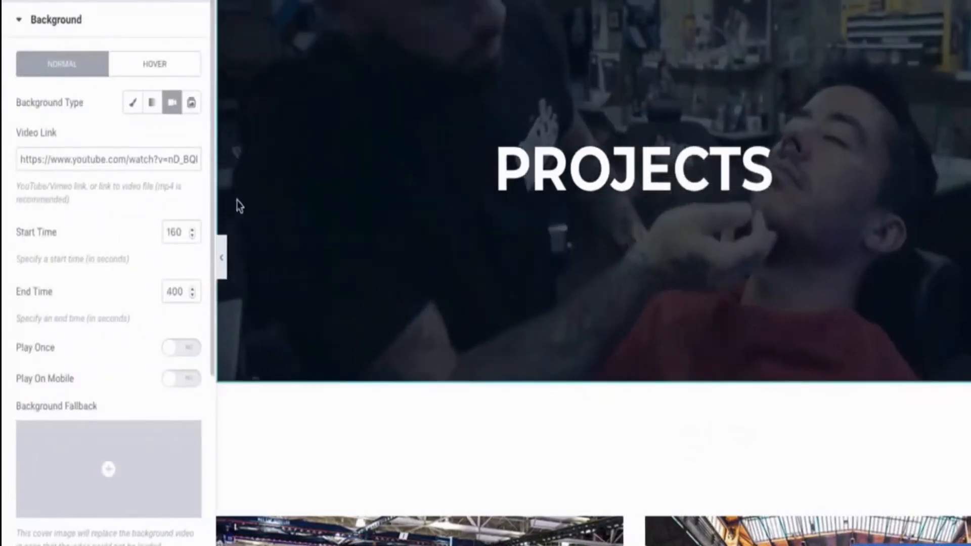
# Replace the banner heading "Projects" with "OUR TEAM"
pyautogui.click(496, 195)
pyautogui.doubleClick(525, 173)
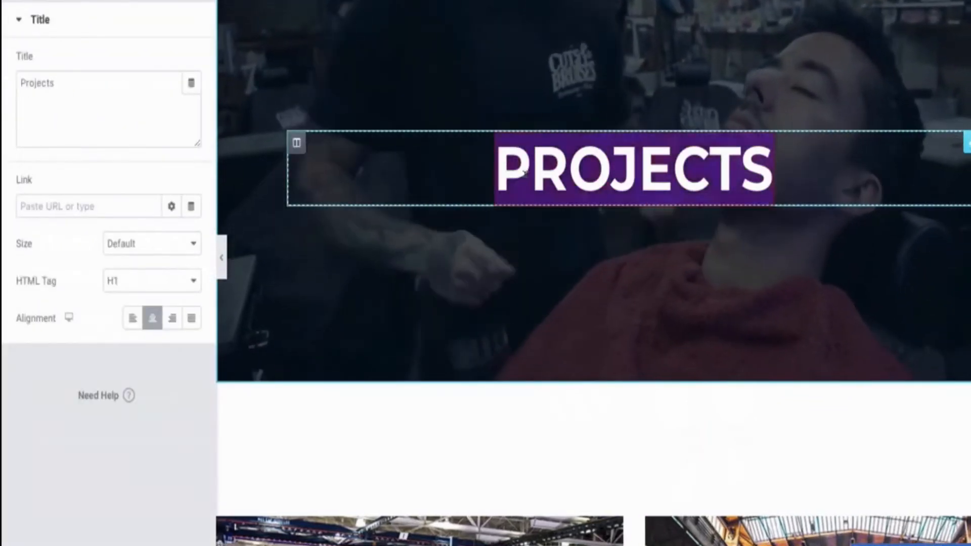
pyautogui.write('OUR TEAM')
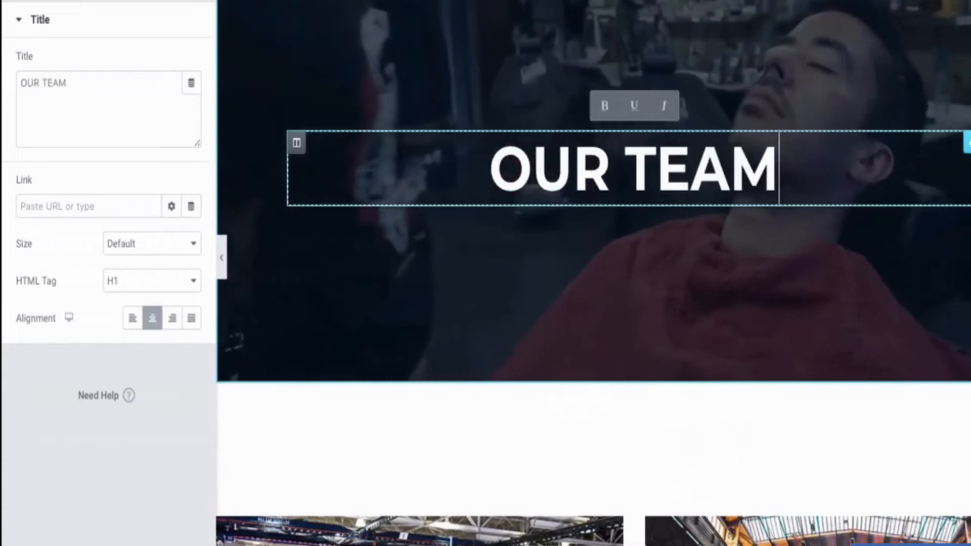
pyautogui.scroll(-10, 298, 339)
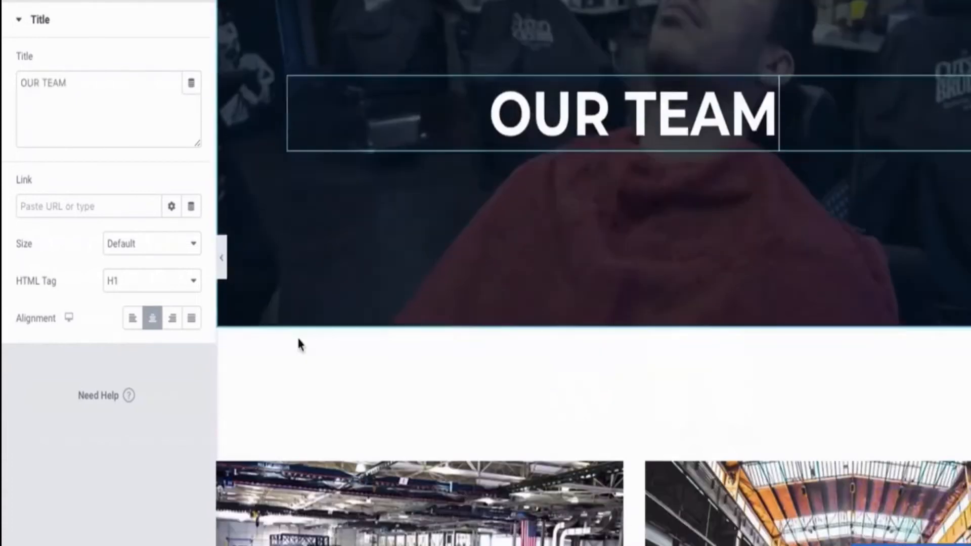
pyautogui.scroll(-1, 299, 340)
pyautogui.scroll(1, 299, 339)
pyautogui.rightClick(416, 126)
pyautogui.click(444, 137)
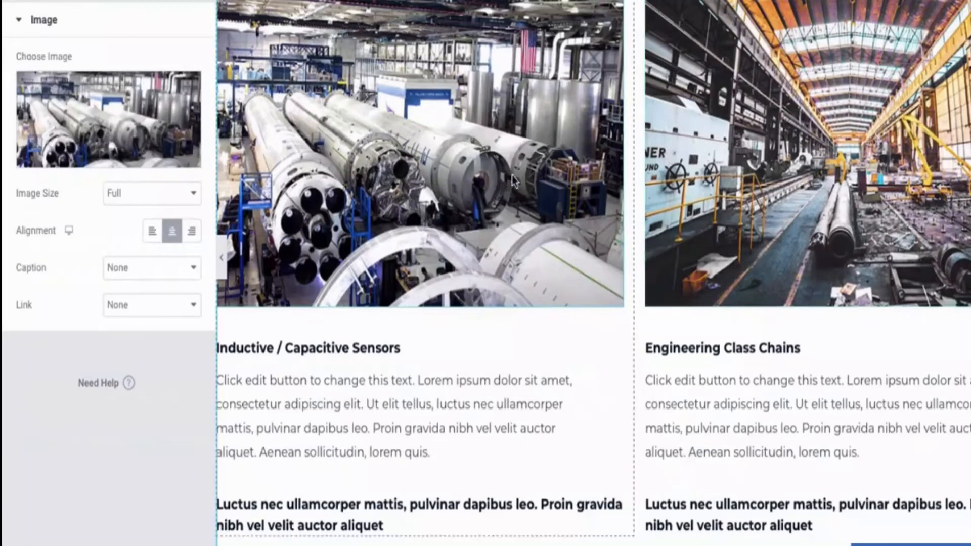
pyautogui.moveTo(97, 154)
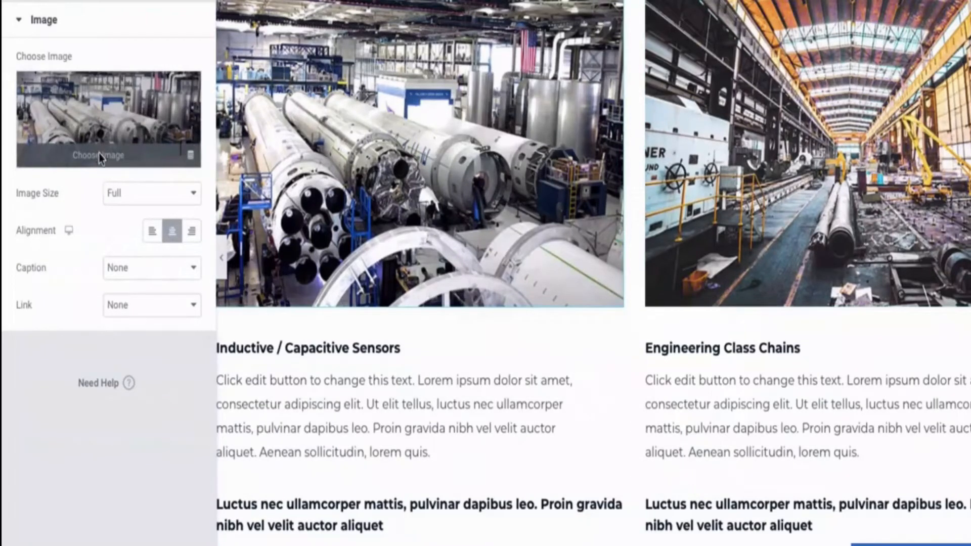
pyautogui.click(99, 154)
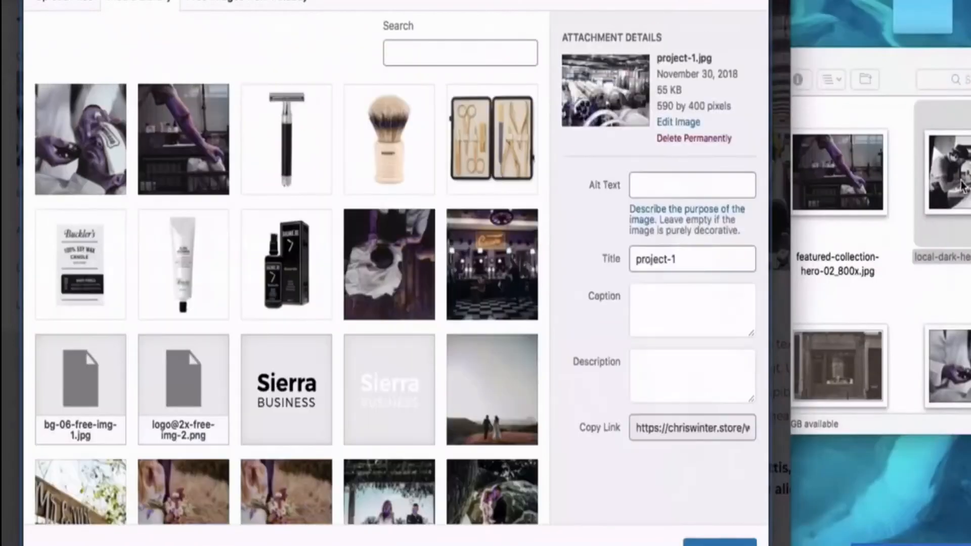
pyautogui.click(962, 187)
pyautogui.scroll(-5, 896, 306)
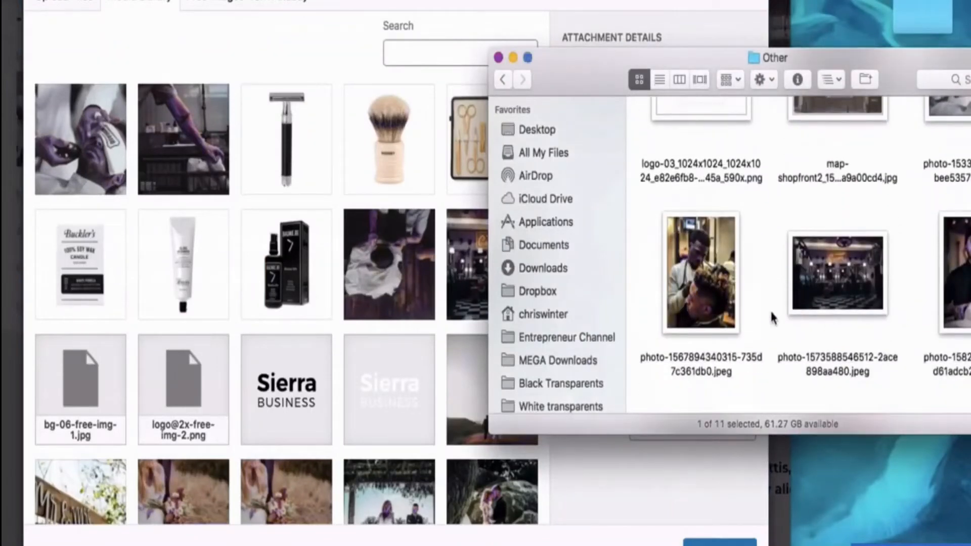
pyautogui.scroll(-2, 751, 291)
pyautogui.scroll(-1, 724, 263)
pyautogui.moveTo(724, 263); pyautogui.dragTo(213, 126)
pyautogui.click(319, 56)
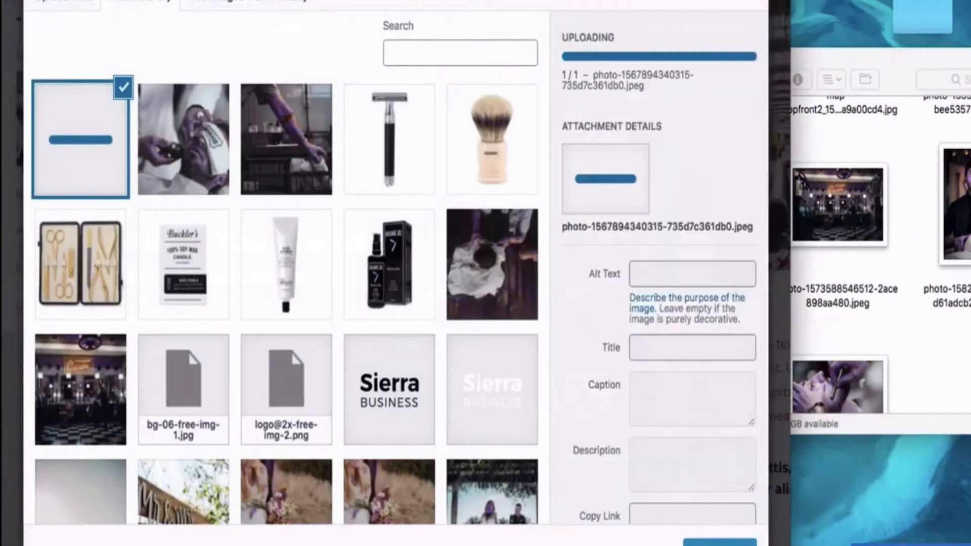
pyautogui.click(720, 544)
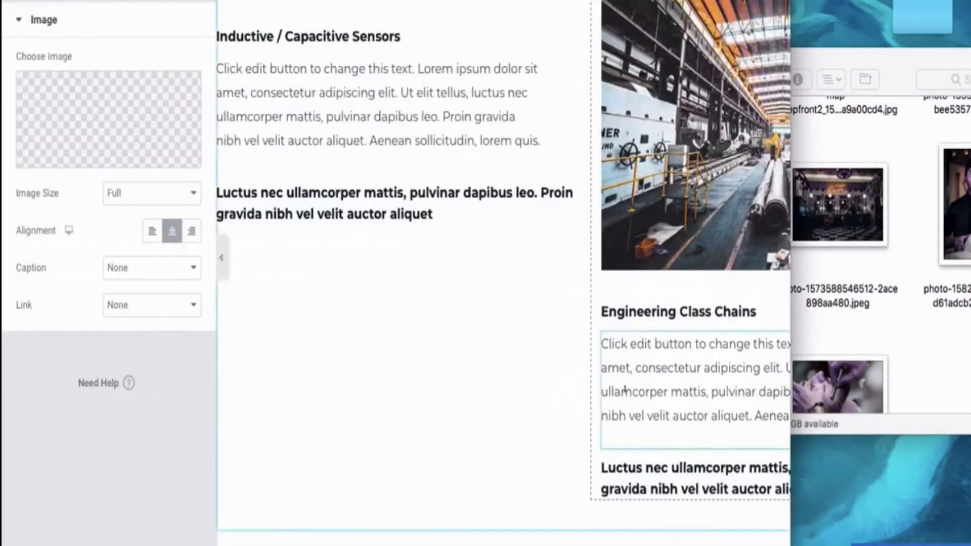
pyautogui.click(647, 213)
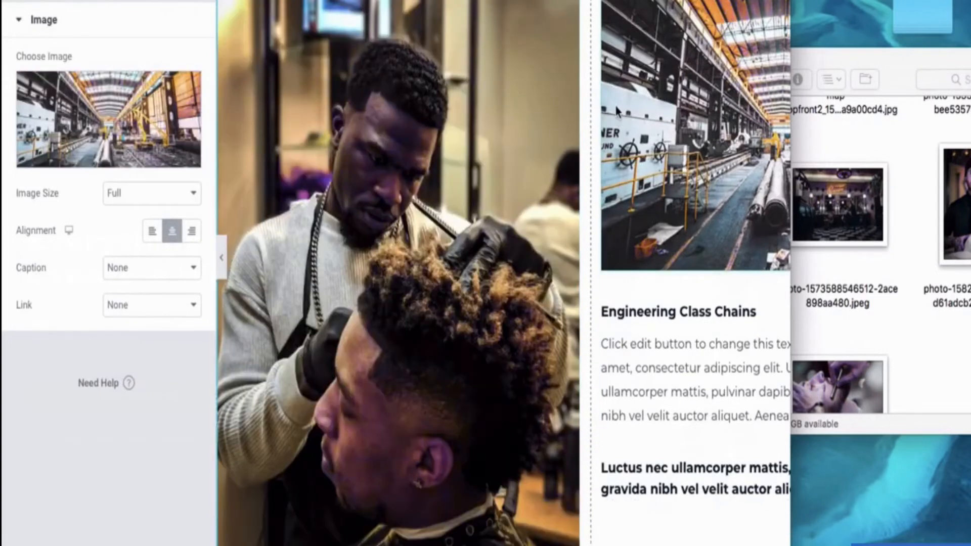
pyautogui.rightClick(668, 123)
pyautogui.click(673, 136)
pyautogui.click(117, 154)
pyautogui.moveTo(966, 179); pyautogui.dragTo(388, 139)
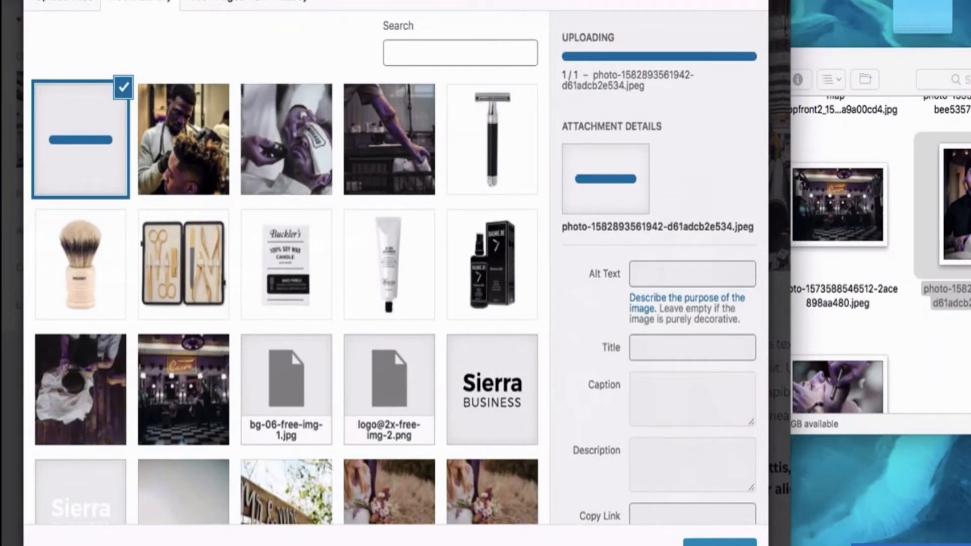
pyautogui.click(720, 543)
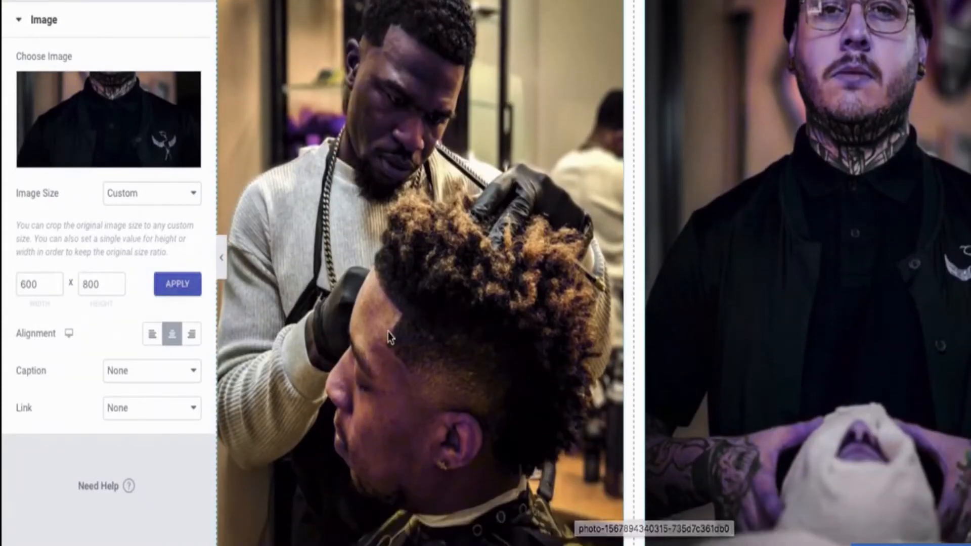
# Retitle the headings under the two photos with each team member's first name and the roles "Head Barber" and "Head Massager"
pyautogui.scroll(-3, 387, 334)
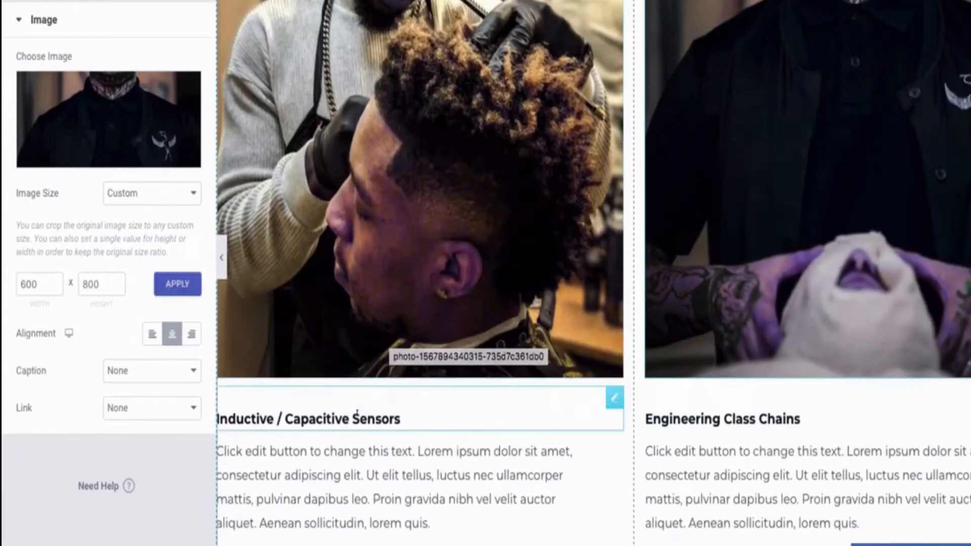
pyautogui.click(357, 415)
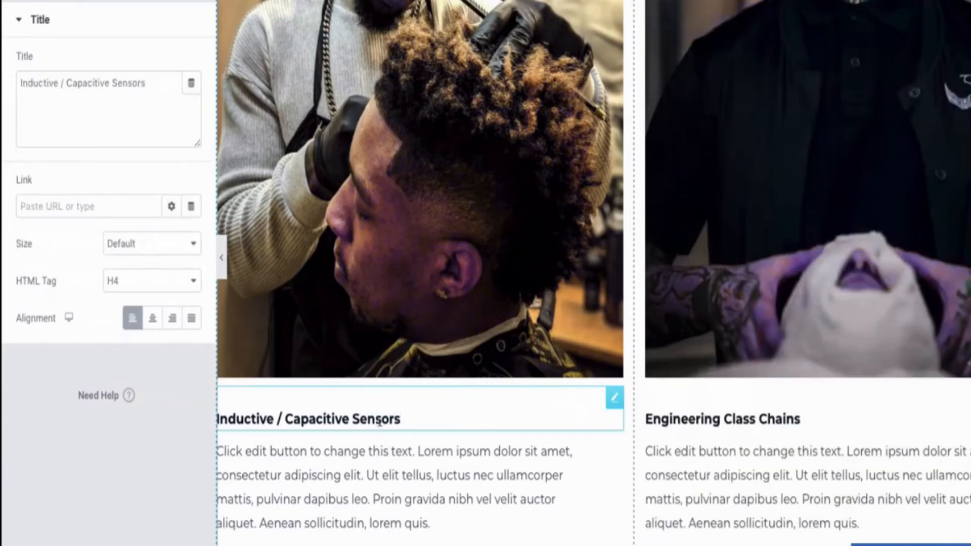
pyautogui.tripleClick(380, 423)
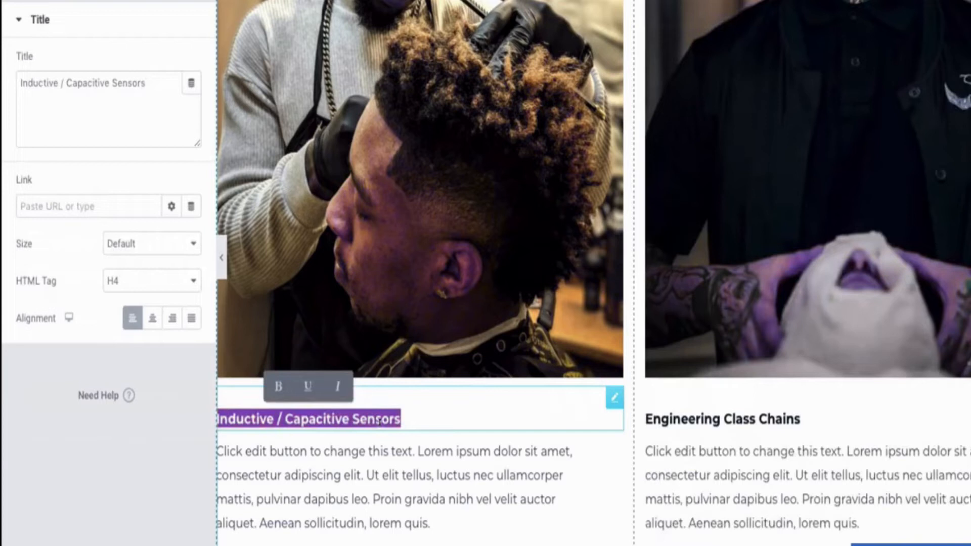
pyautogui.write('Bra')
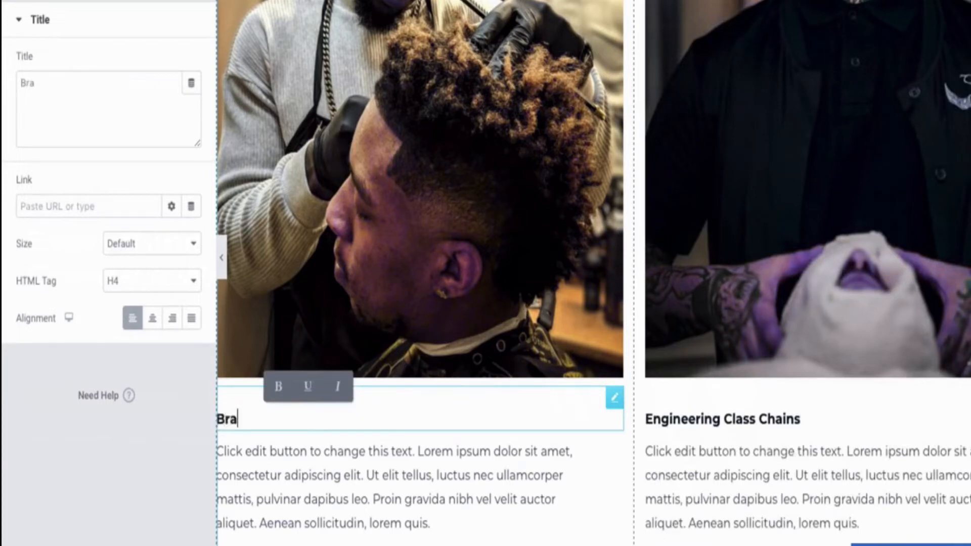
pyautogui.write('d - Hea')
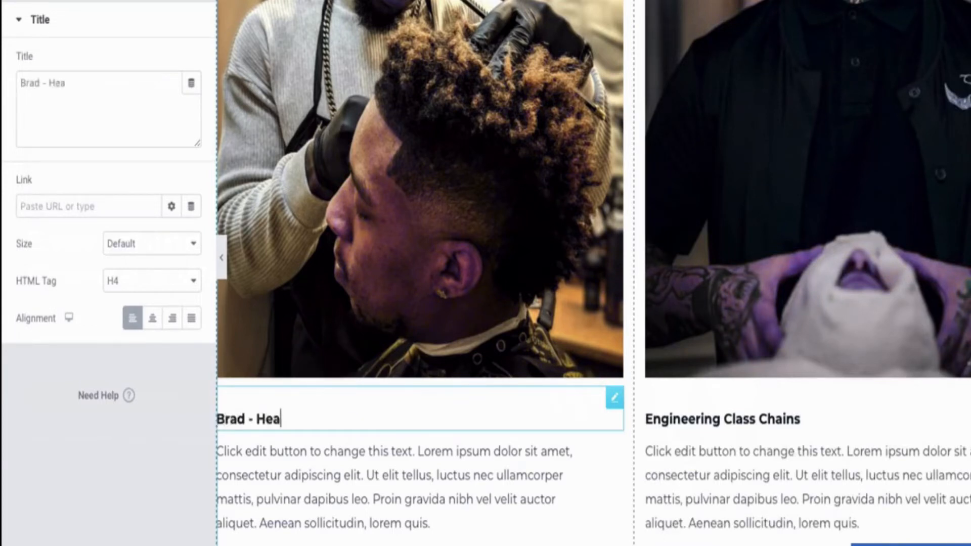
pyautogui.write('d Barber')
pyautogui.tripleClick(742, 415)
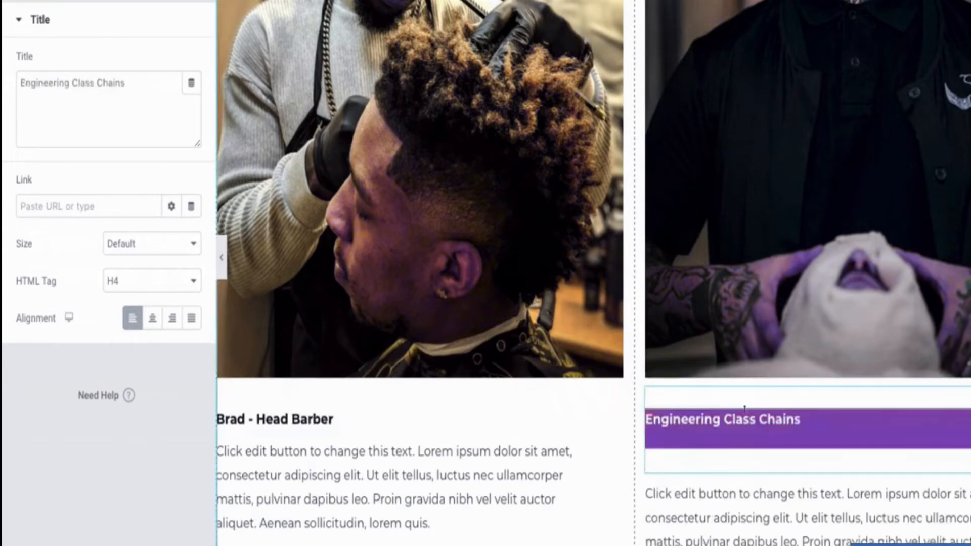
pyautogui.press('BackSpace')
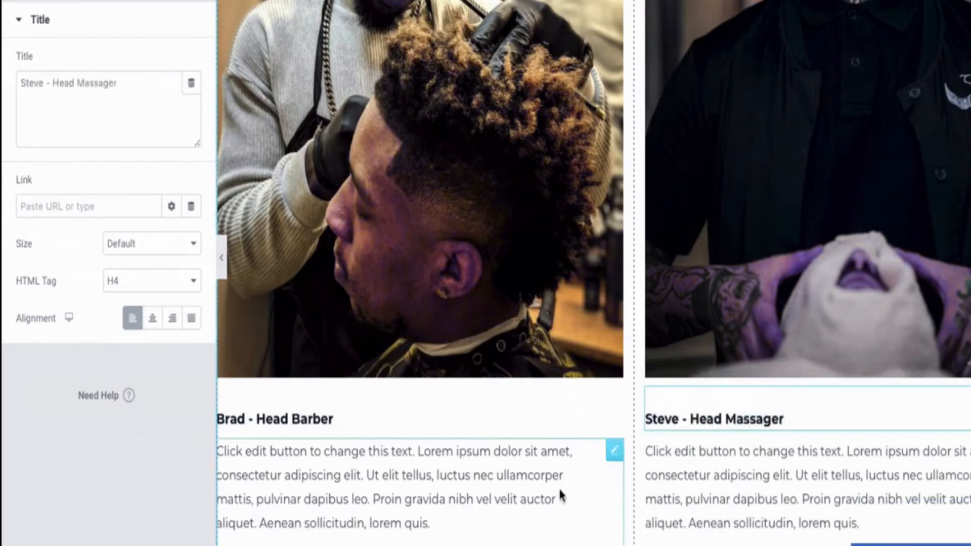
# Clear the bold "Luctus nec ullamcorper" headings beneath both team members' descriptions
pyautogui.click(474, 473)
pyautogui.scroll(-3, 474, 473)
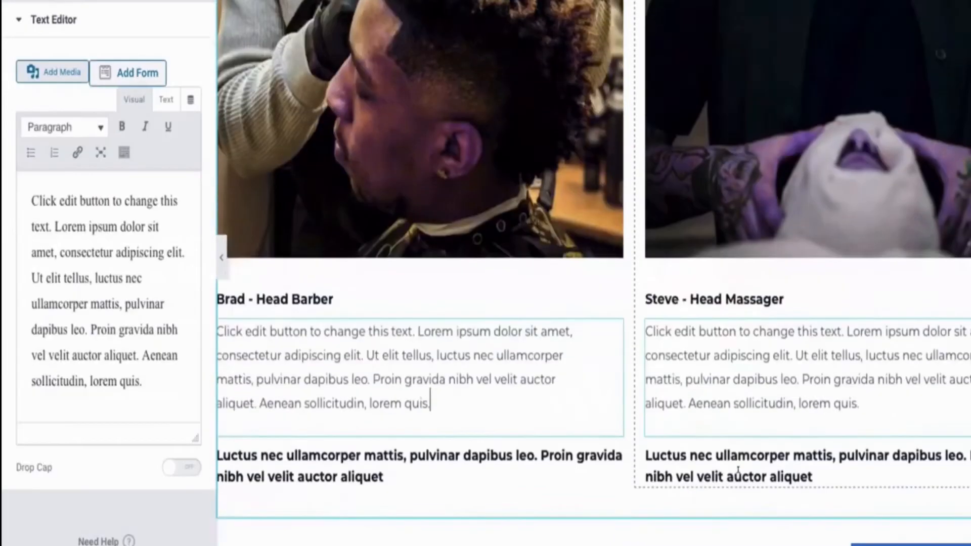
pyautogui.click(530, 405)
pyautogui.tripleClick(562, 409)
pyautogui.press('BackSpace')
pyautogui.doubleClick(754, 405)
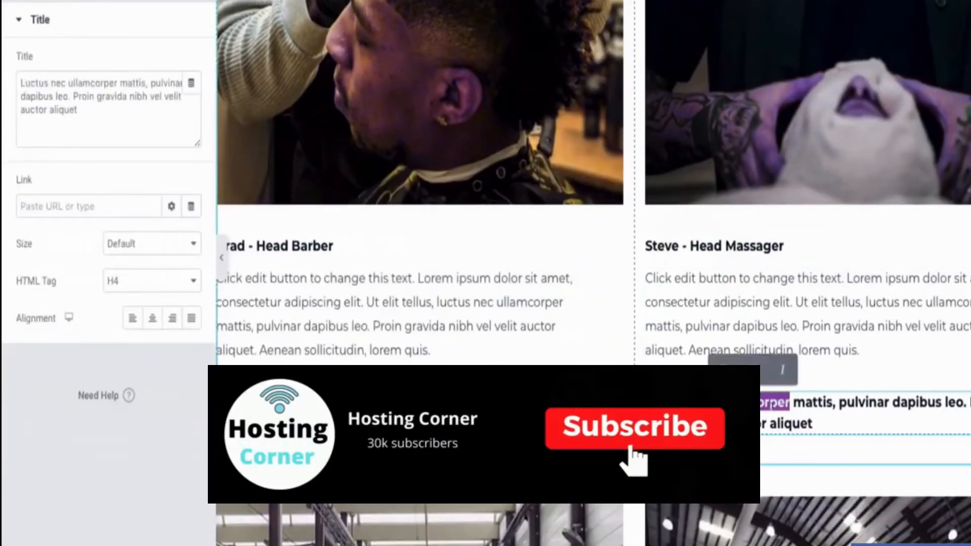
pyautogui.hotkey('ctrl', 'a')
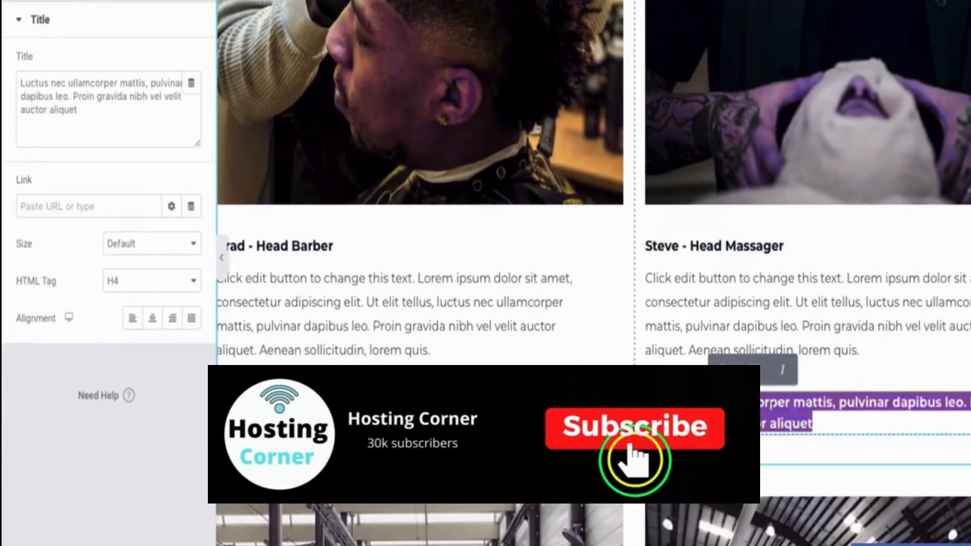
pyautogui.press('BackSpace')
# Preview the page at full width, checking the banner, the two team entries and the remaining projects below
pyautogui.scroll(5, 765, 311)
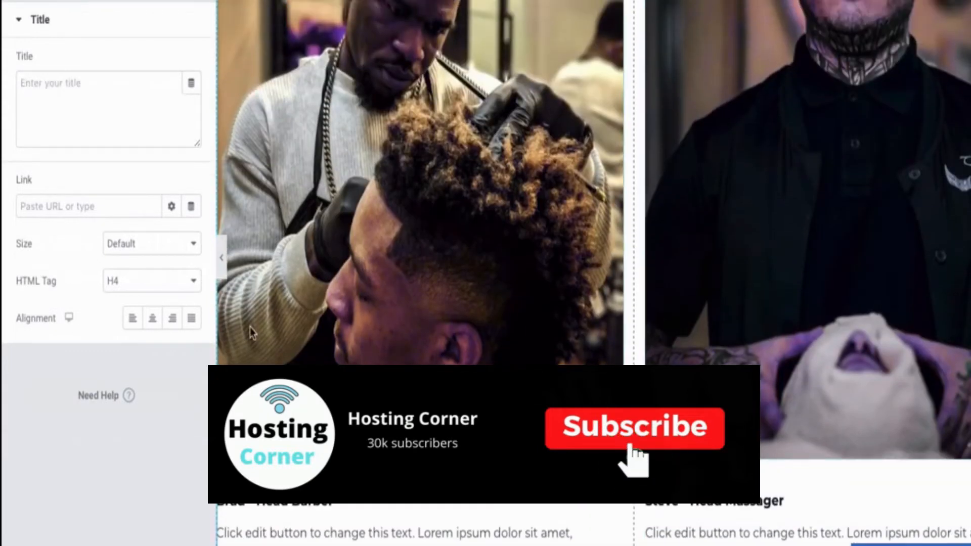
pyautogui.click(221, 258)
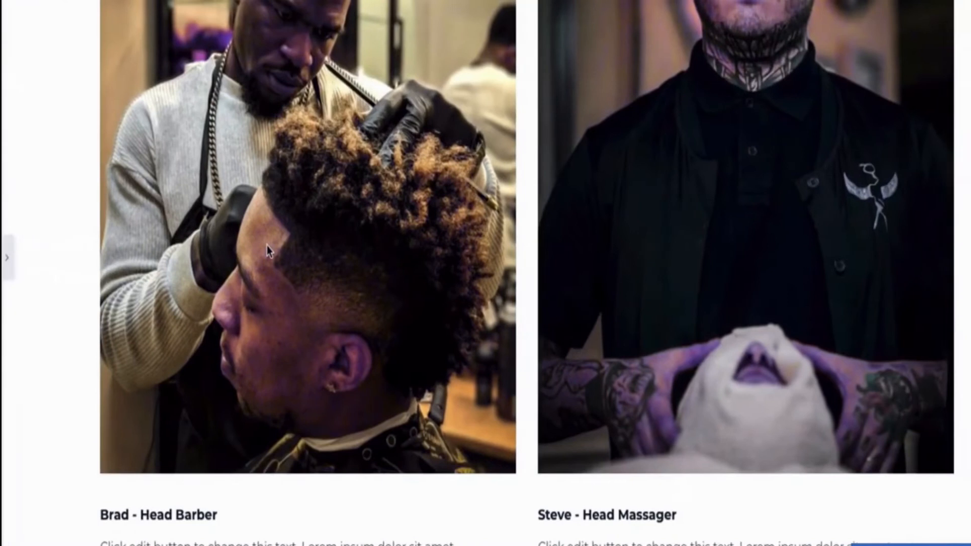
pyautogui.scroll(-2, 522, 275)
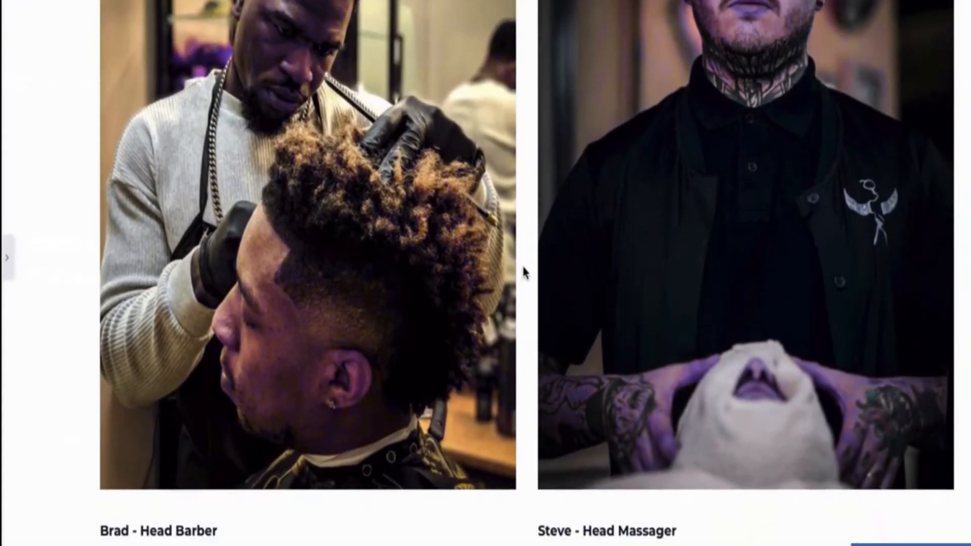
pyautogui.scroll(10, 522, 275)
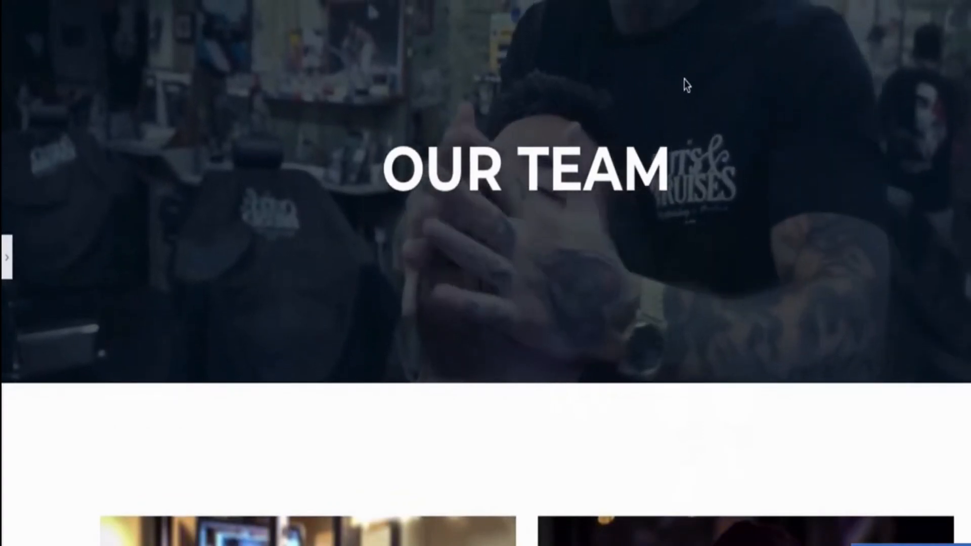
pyautogui.scroll(-1, 591, 255)
pyautogui.scroll(-10, 591, 255)
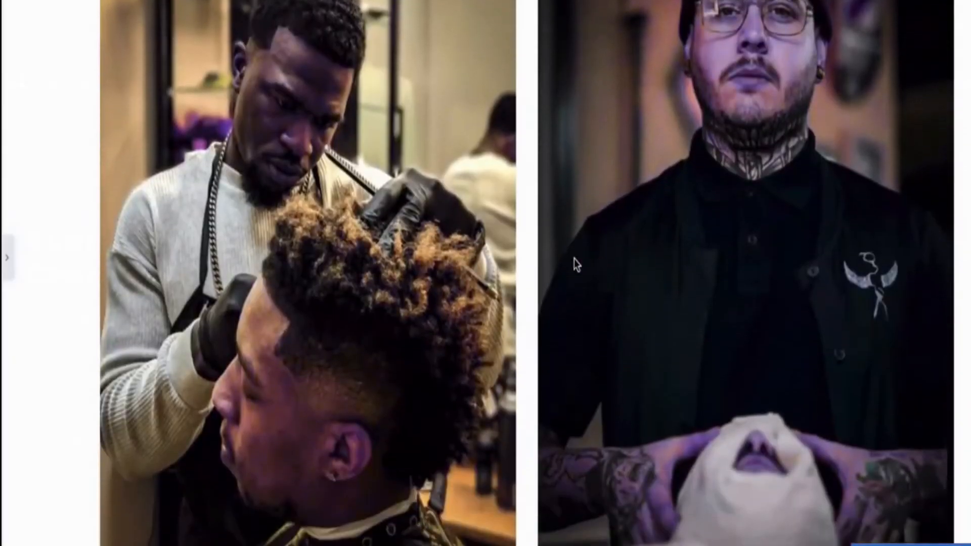
pyautogui.scroll(-15, 518, 334)
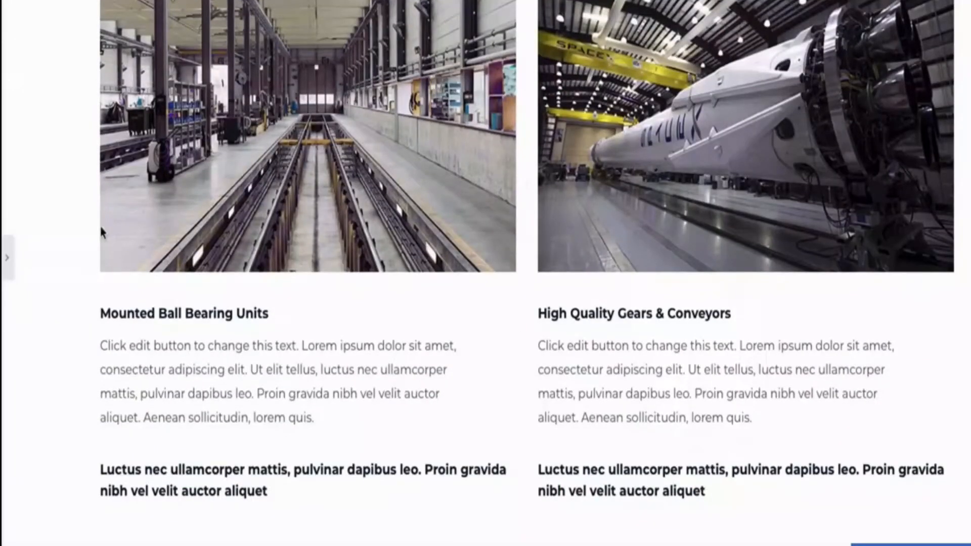
# Return to editing and delete the section with the Mounted Ball Bearing Units and High Quality Gears & Conveyors projects
pyautogui.click(7, 278)
pyautogui.scroll(4, 667, 144)
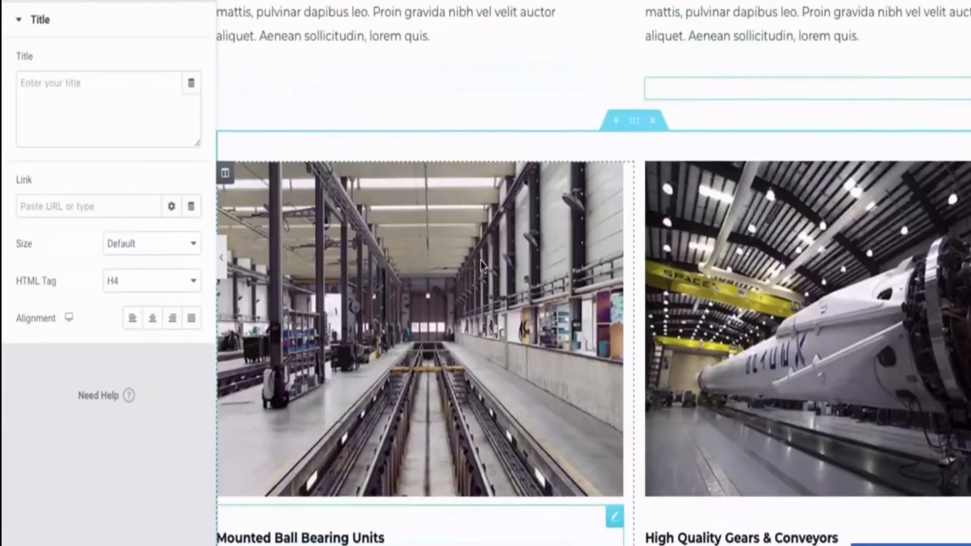
pyautogui.click(653, 122)
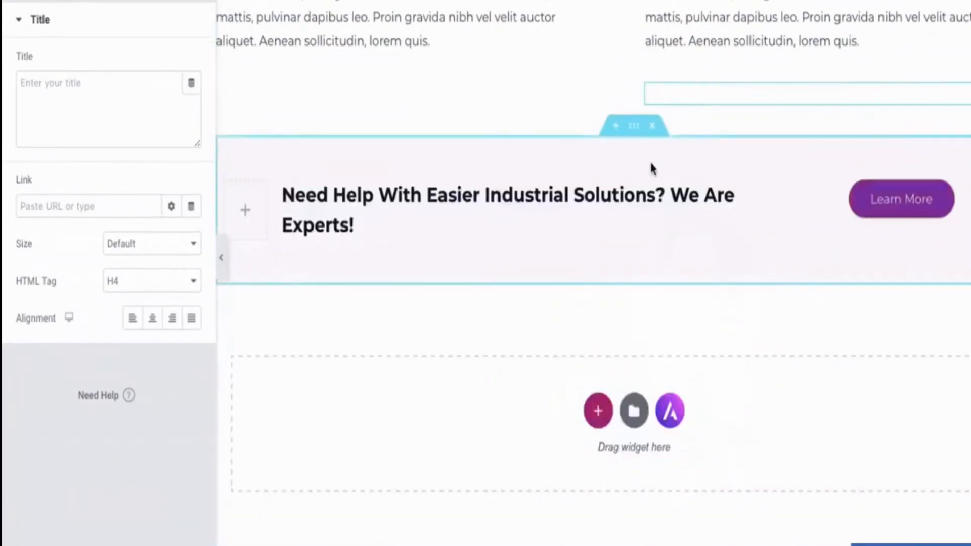
# Review the full-width team page from the banner down to the call-to-action strip and footer
pyautogui.scroll(2, 341, 273)
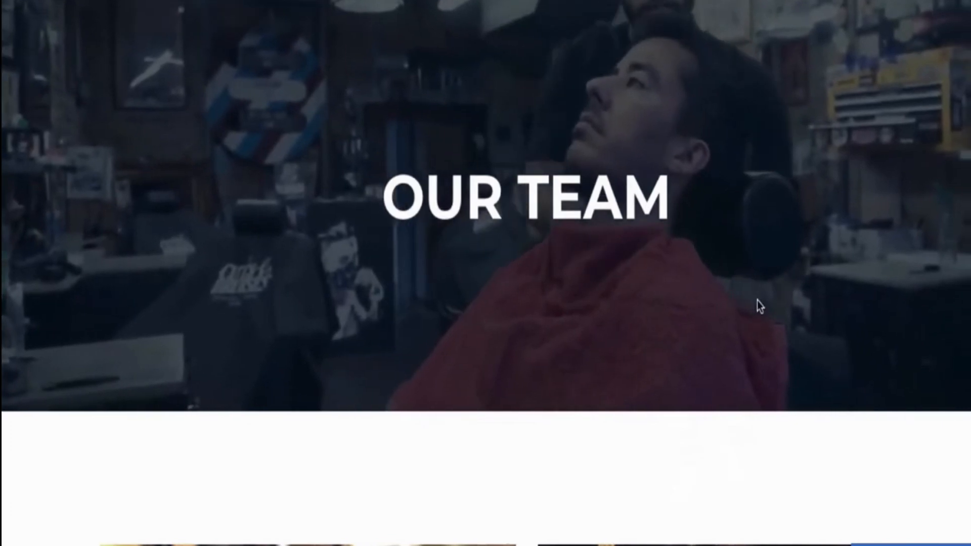
pyautogui.scroll(-10, 757, 300)
pyautogui.scroll(-1, 776, 296)
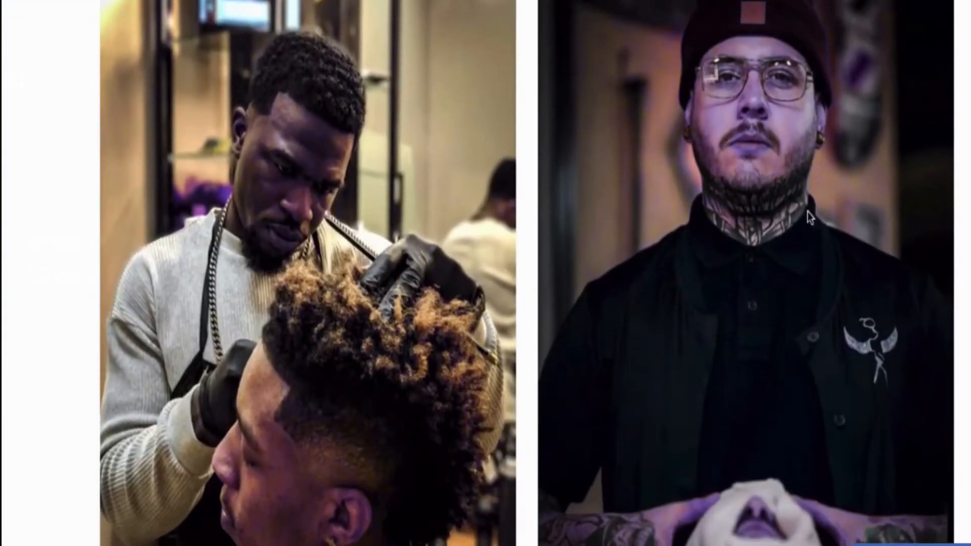
pyautogui.scroll(-3, 680, 262)
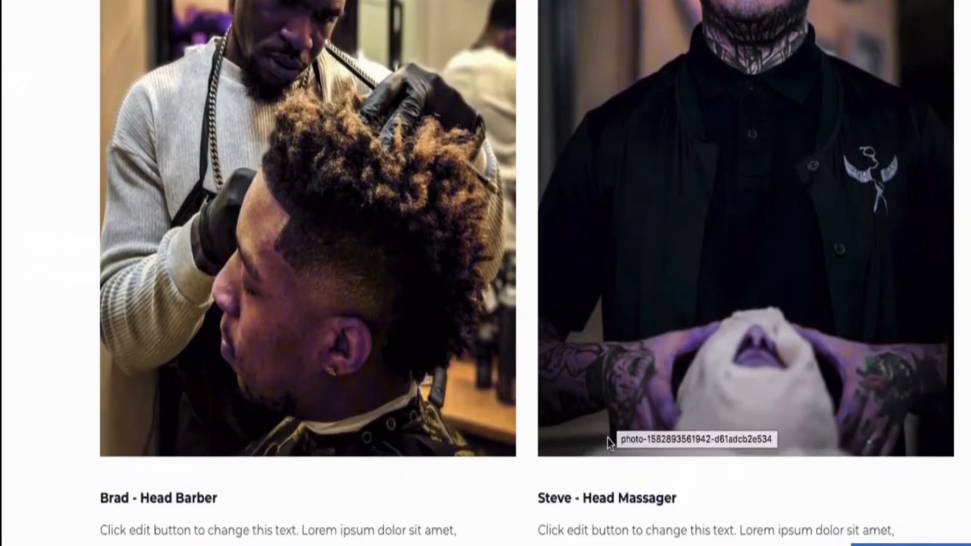
pyautogui.scroll(-3, 608, 438)
pyautogui.scroll(-9, 623, 388)
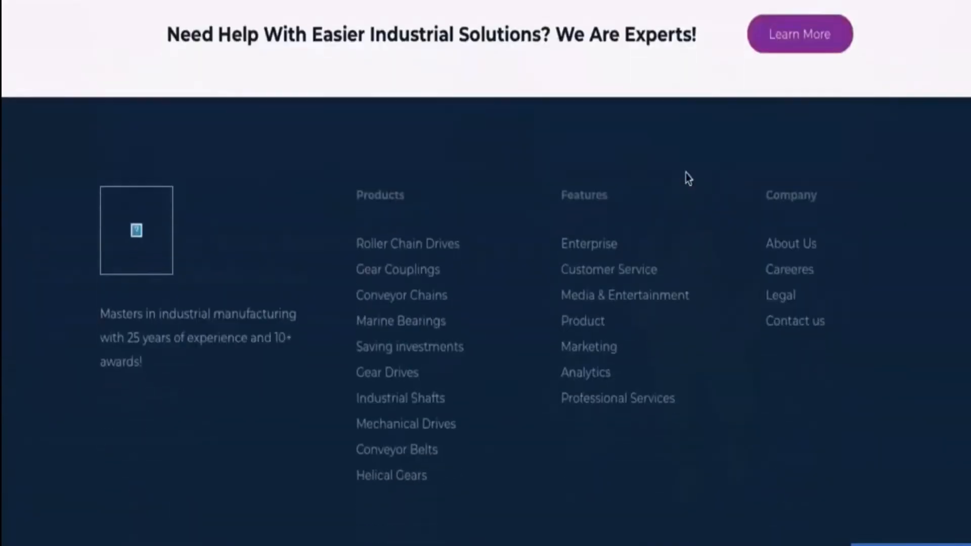
pyautogui.scroll(10, 685, 178)
pyautogui.scroll(-3, 550, 347)
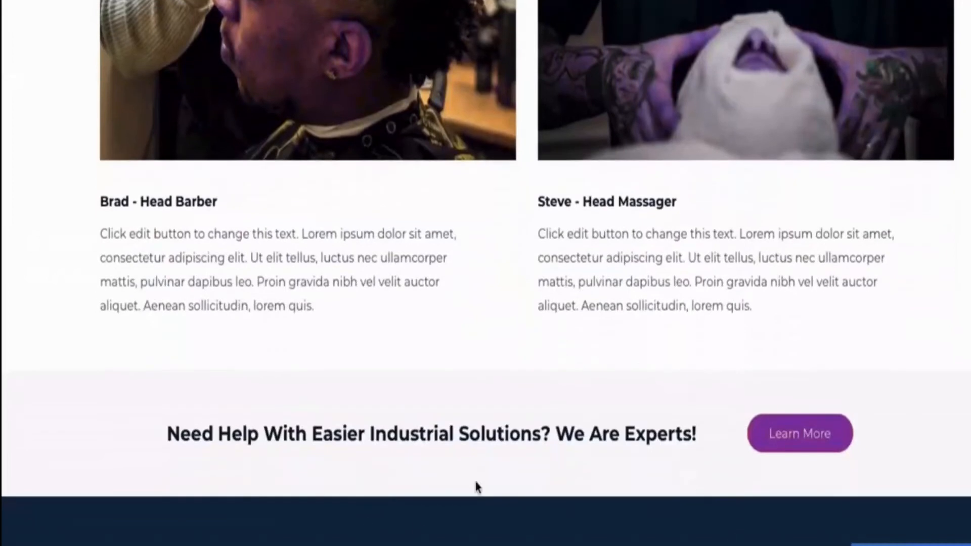
# Look over the two team members' photos, titles and descriptions on the full-width team page
pyautogui.scroll(12, 703, 402)
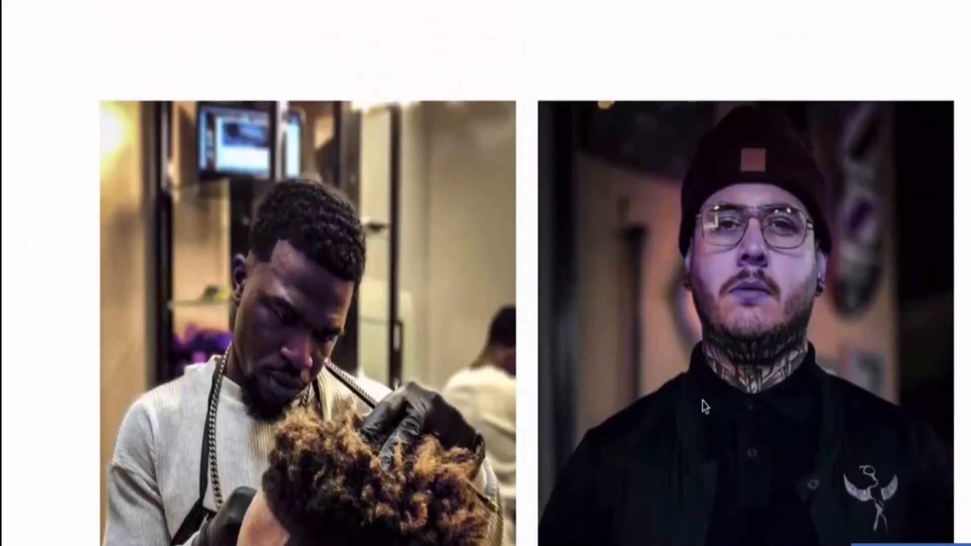
pyautogui.scroll(-10, 704, 402)
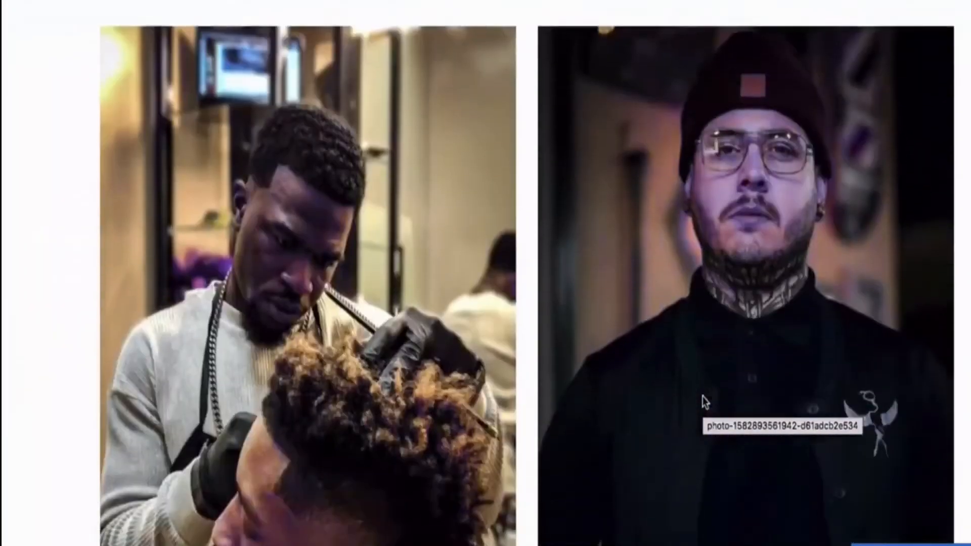
pyautogui.scroll(-4, 704, 402)
pyautogui.scroll(3, 703, 403)
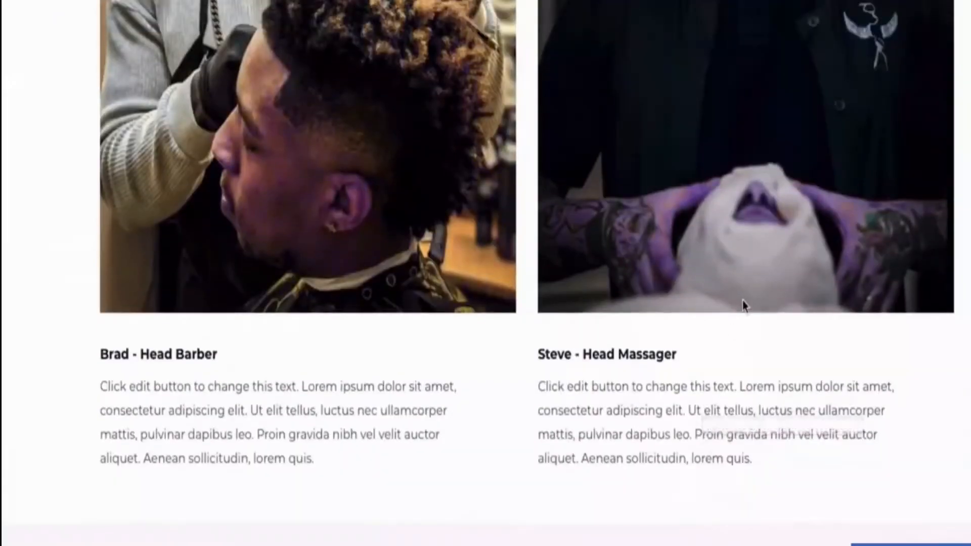
pyautogui.scroll(10, 742, 300)
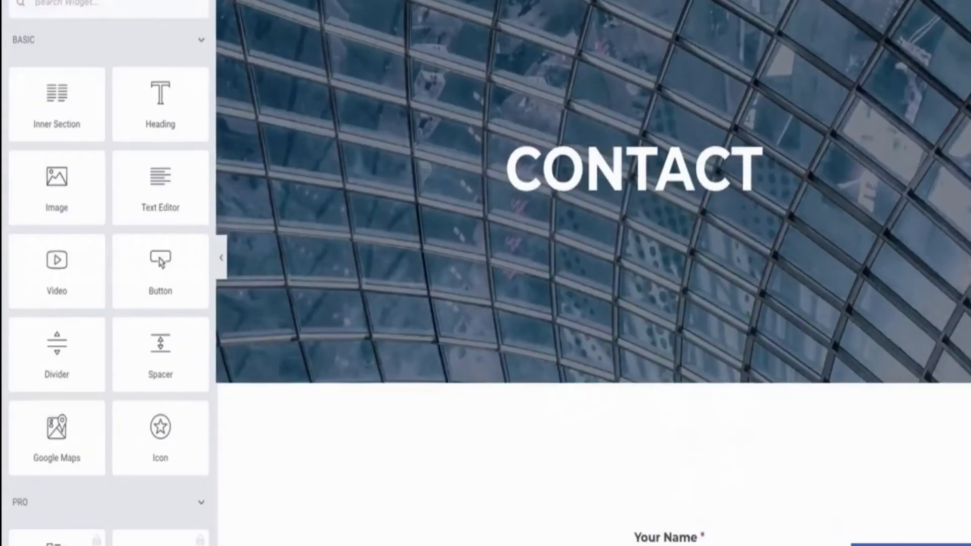
# Replace the Contact page banner's background image with the straight-razor beard shave photo from the barbershop image folder
pyautogui.rightClick(492, 37)
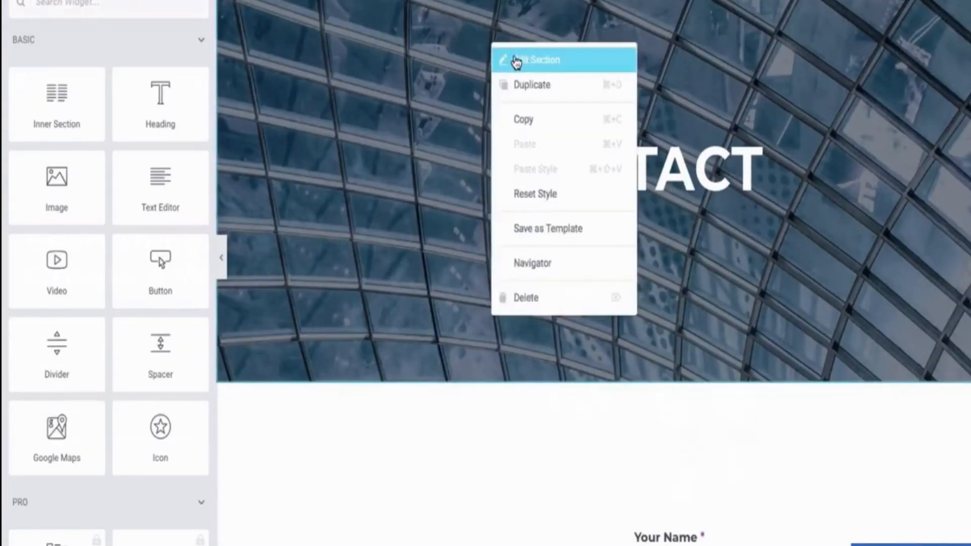
pyautogui.click(514, 60)
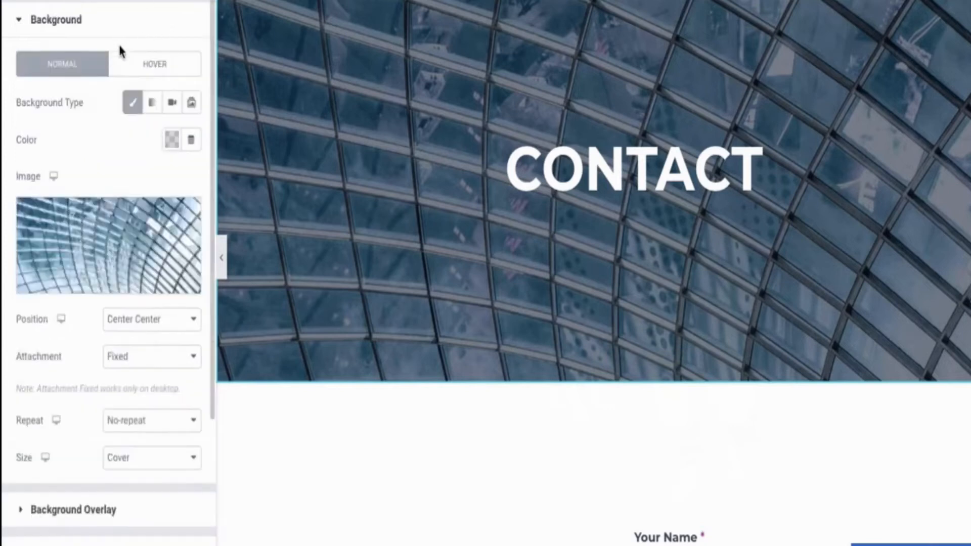
pyautogui.click(172, 263)
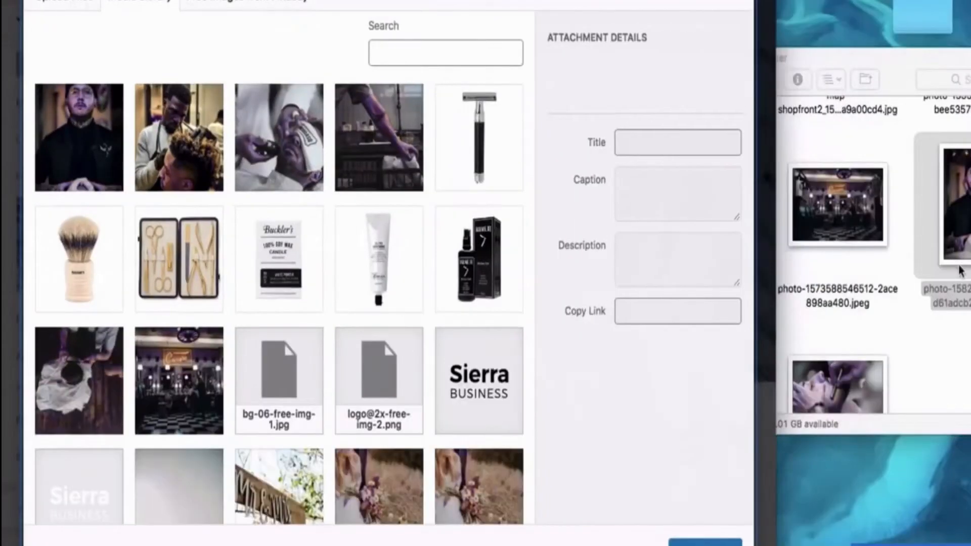
pyautogui.scroll(-1, 910, 340)
pyautogui.scroll(-3, 910, 334)
pyautogui.moveTo(838, 324); pyautogui.dragTo(373, 318)
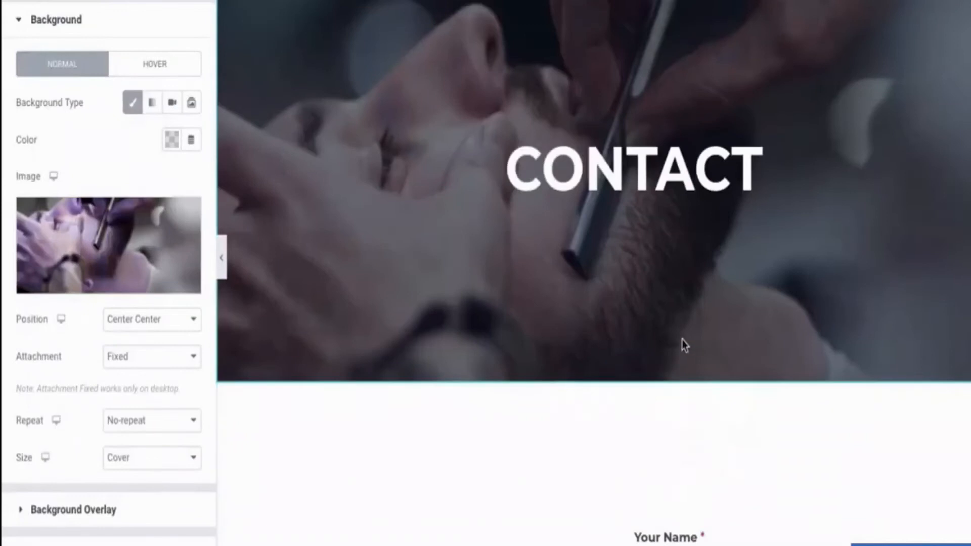
# Change the Contact page's banner heading to "FIND US"
pyautogui.click(750, 167)
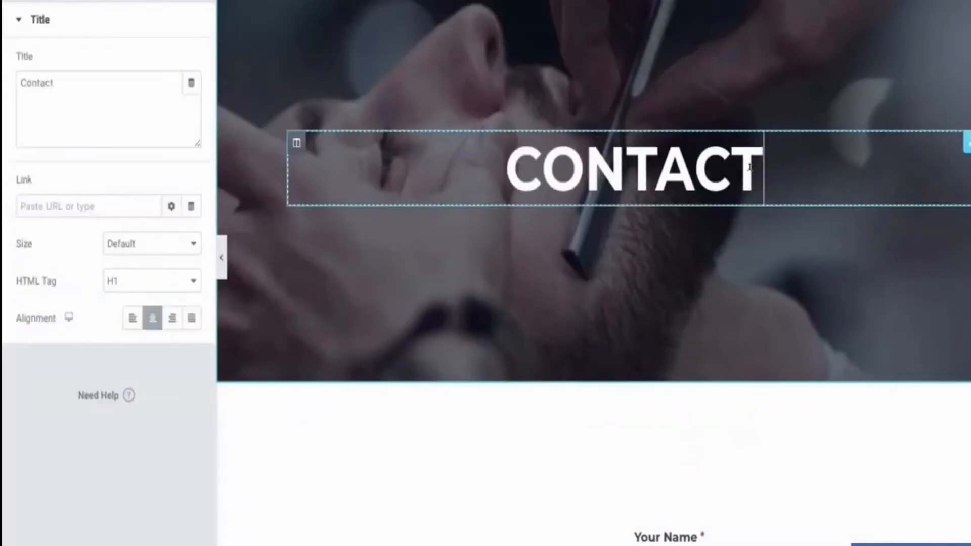
pyautogui.doubleClick(761, 167)
pyautogui.write('FIN')
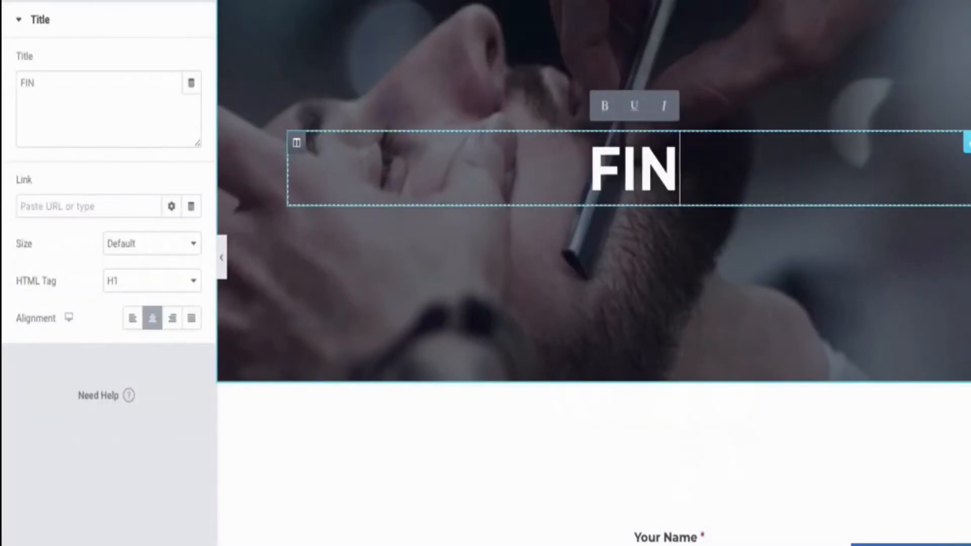
pyautogui.write('D US')
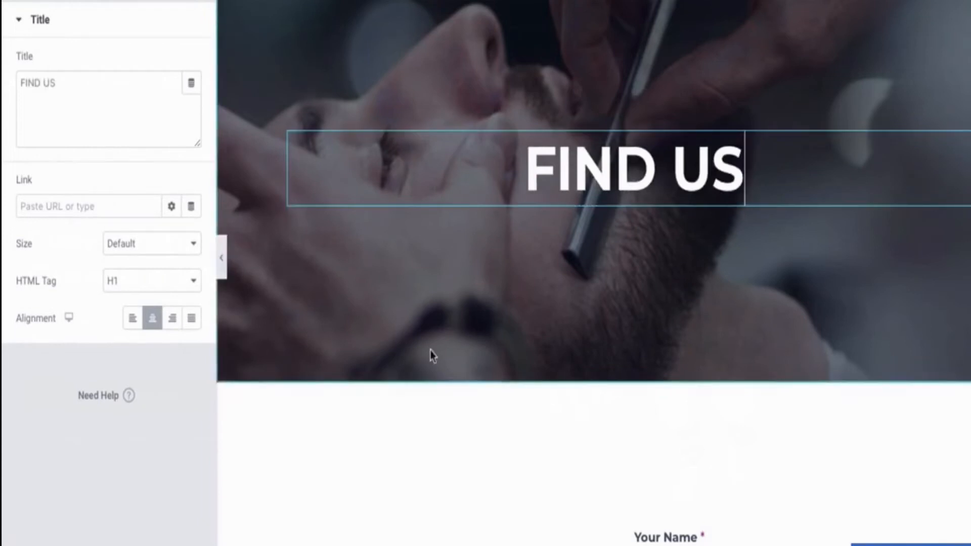
# Replace the placeholder paragraph beneath the Contact Us heading with "You can find us in many locations"
pyautogui.scroll(-5, 430, 351)
pyautogui.scroll(-2, 406, 293)
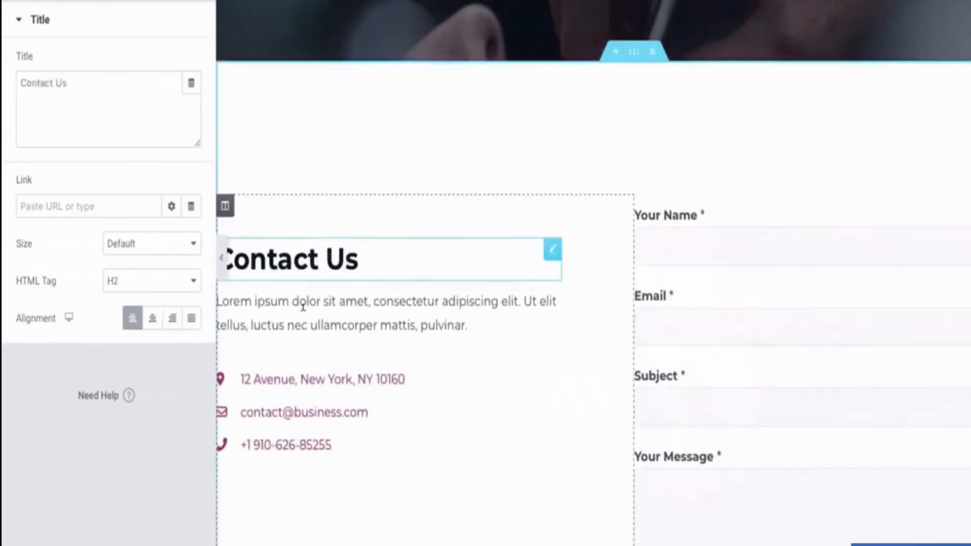
pyautogui.tripleClick(296, 300)
pyautogui.write('W')
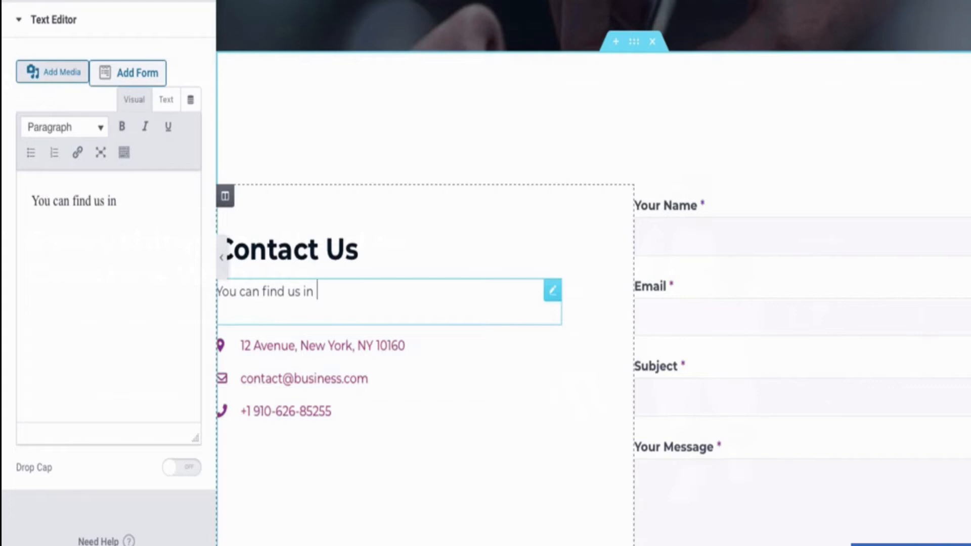
pyautogui.write('many loa')
pyautogui.press('BackSpace')
pyautogui.write('cations')
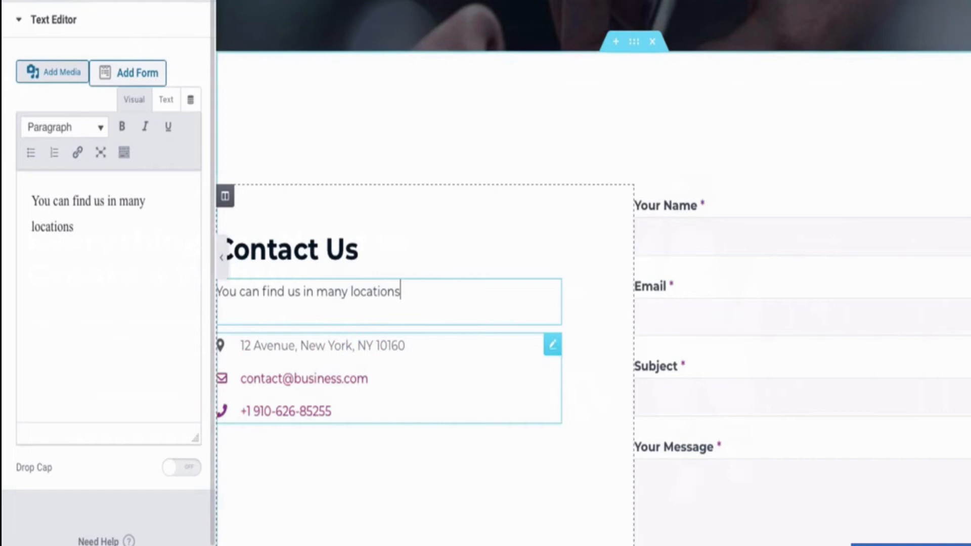
# Set the location of the Google map beneath the contact form to "Atlanta, USA"
pyautogui.scroll(-3, 449, 323)
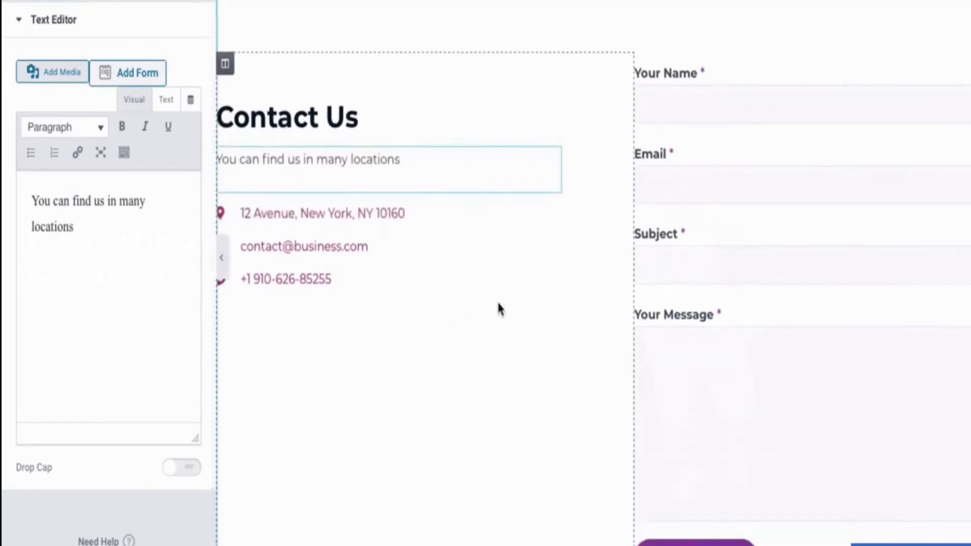
pyautogui.scroll(-10, 593, 306)
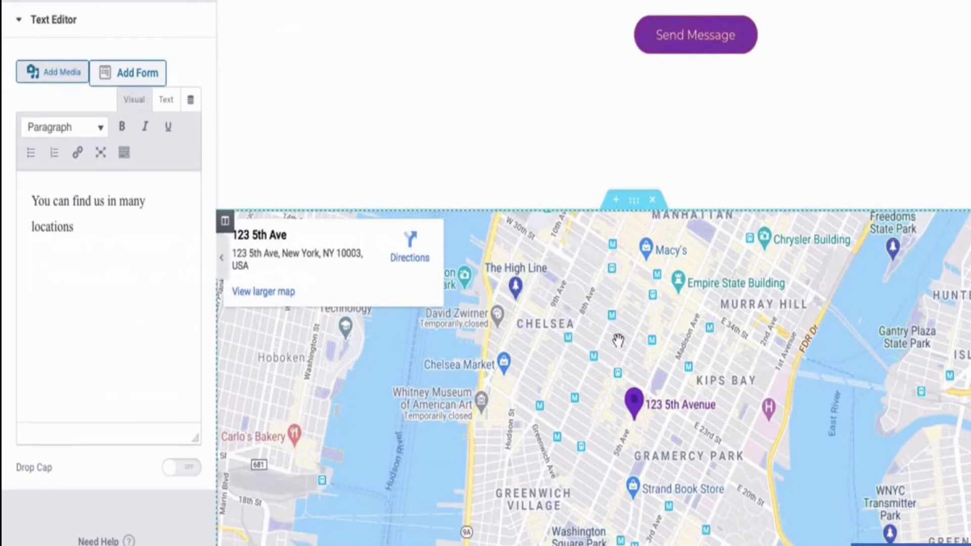
pyautogui.scroll(9, 385, 154)
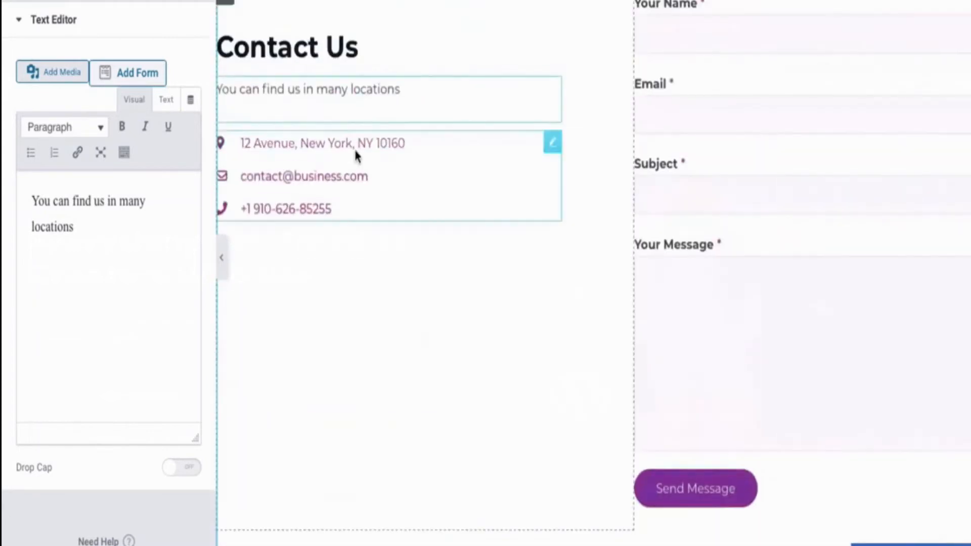
pyautogui.scroll(-2, 334, 159)
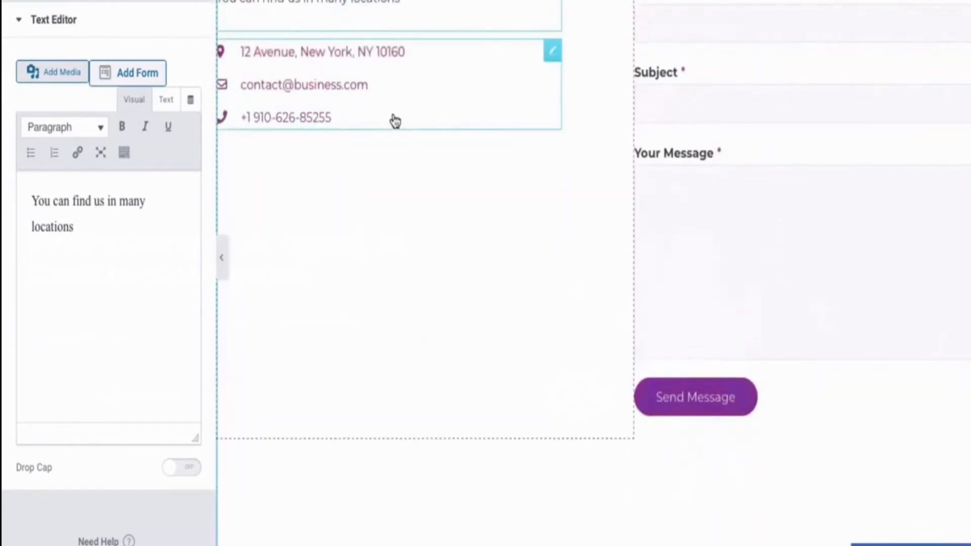
pyautogui.scroll(-8, 446, 294)
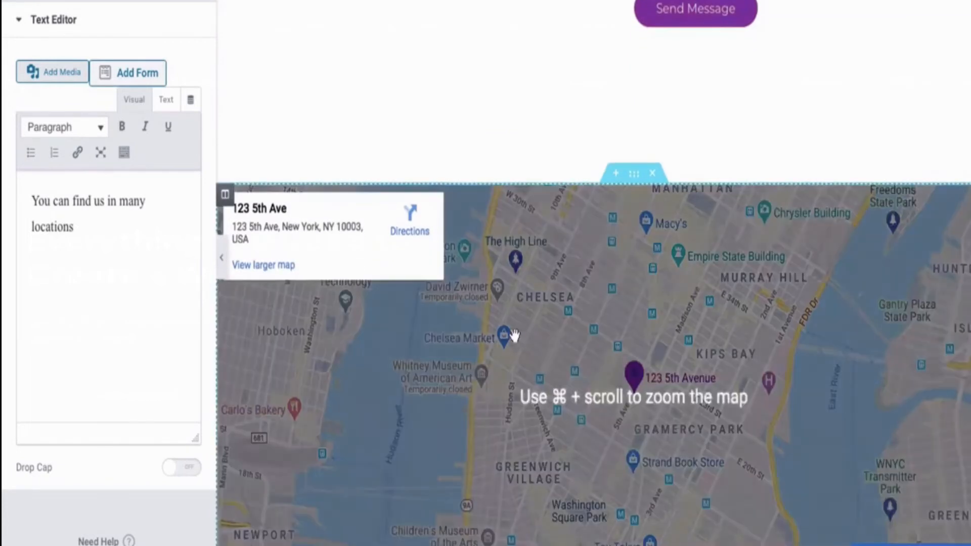
pyautogui.scroll(-1, 523, 329)
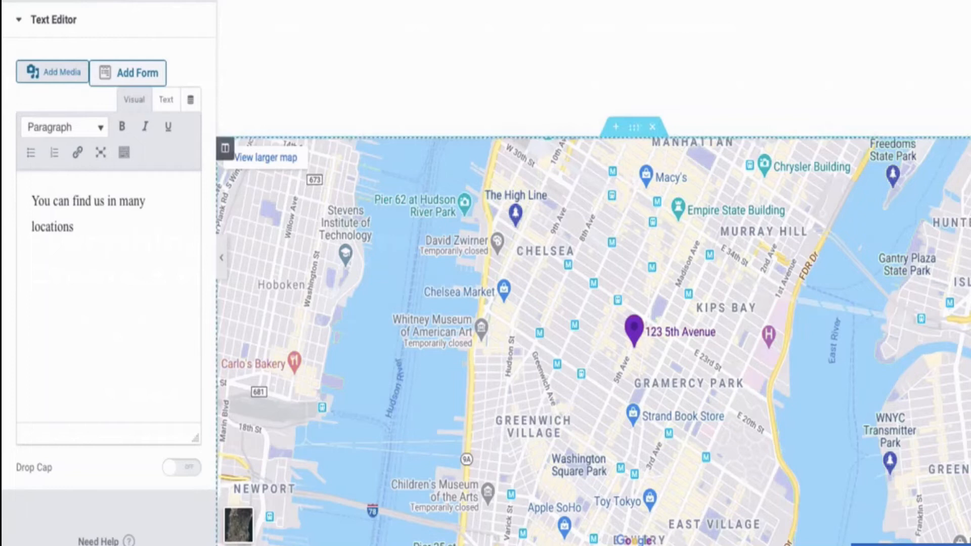
pyautogui.click(965, 146)
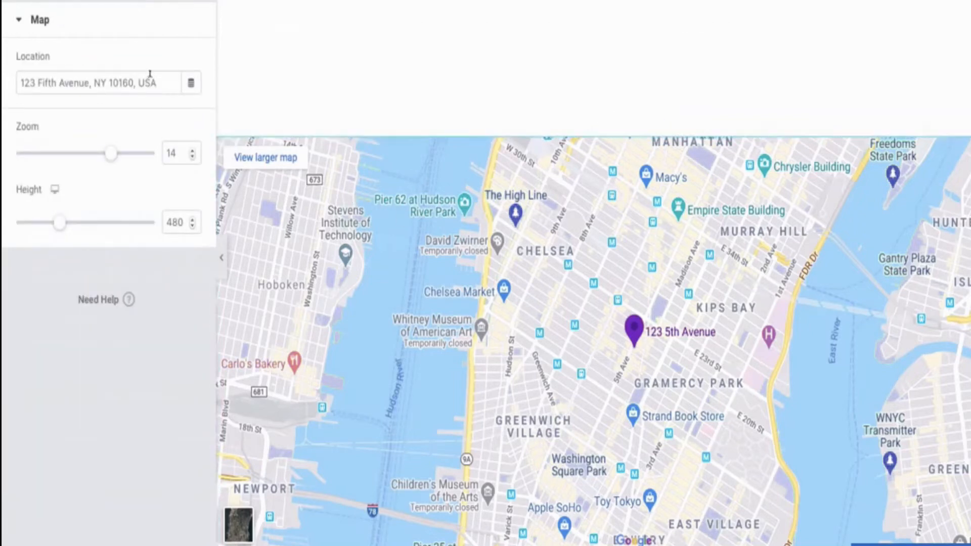
pyautogui.moveTo(150, 76); pyautogui.dragTo(4, 76)
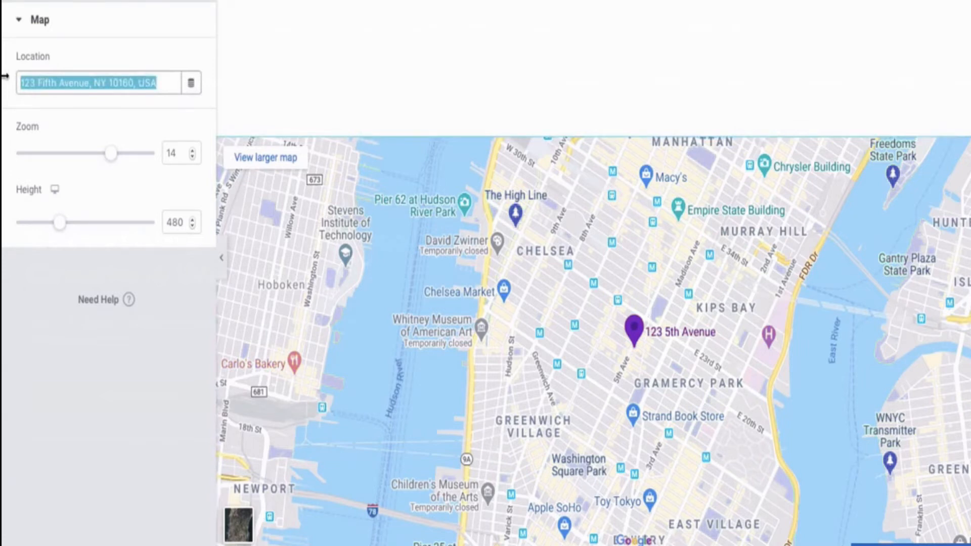
pyautogui.write('Atlanta')
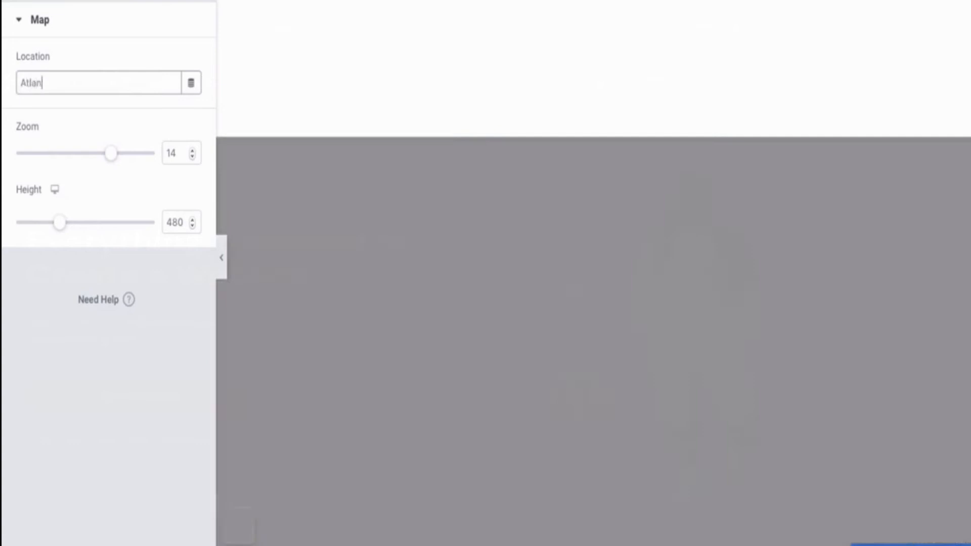
pyautogui.write(', USA')
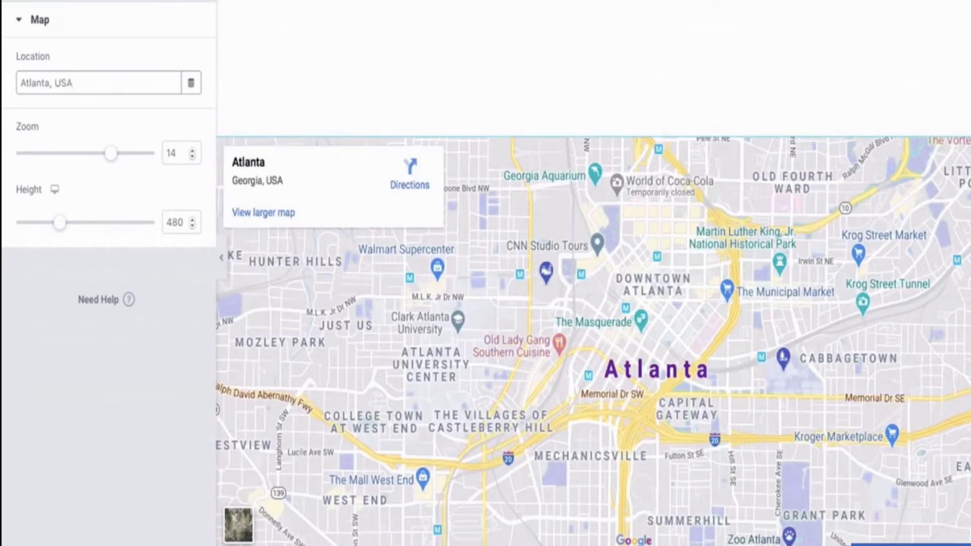
# Increase the Atlanta map's zoom level to 18
pyautogui.moveTo(706, 387); pyautogui.dragTo(681, 347)
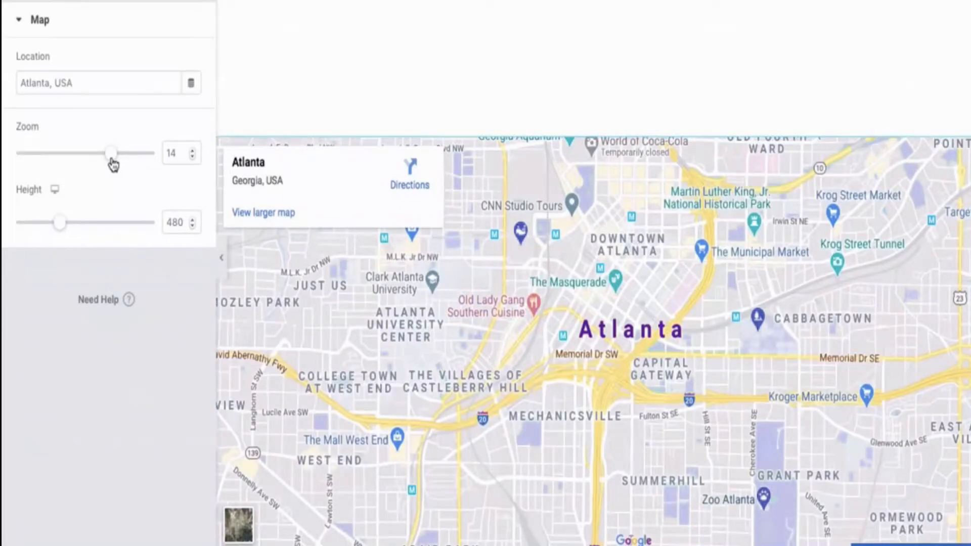
pyautogui.moveTo(113, 161); pyautogui.dragTo(130, 159)
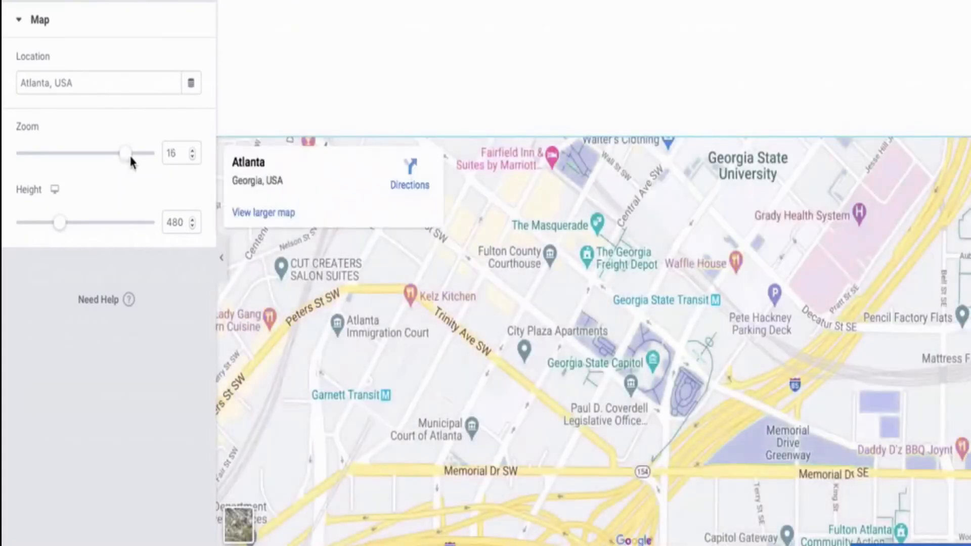
pyautogui.moveTo(130, 158); pyautogui.dragTo(146, 161)
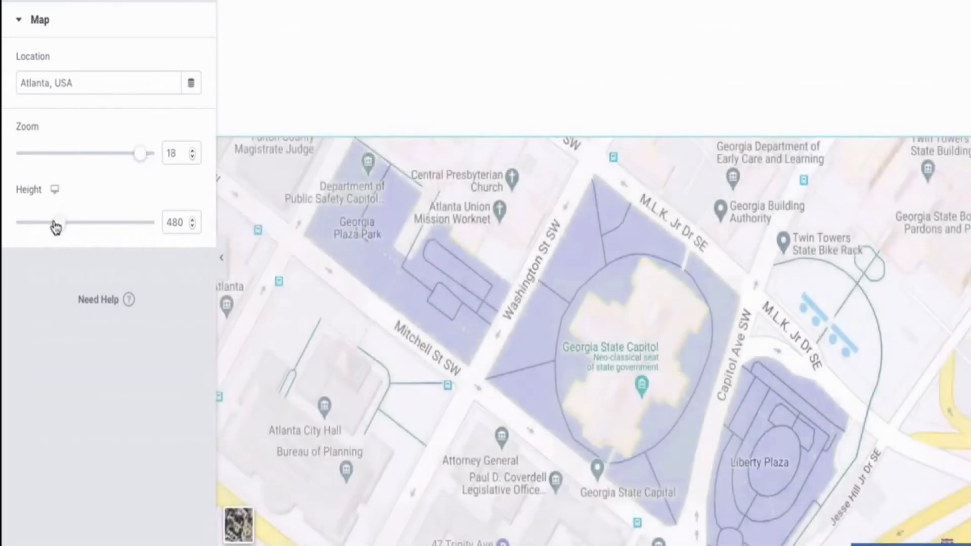
# Try map heights of 1128 and 671, and settle on a height of 450
pyautogui.moveTo(59, 228); pyautogui.dragTo(123, 232)
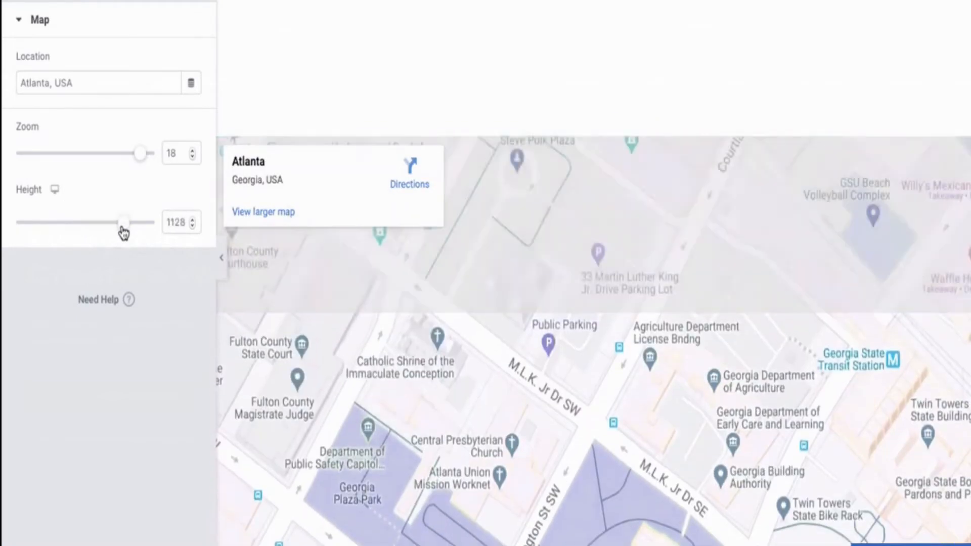
pyautogui.scroll(-5, 424, 77)
pyautogui.moveTo(123, 223); pyautogui.dragTo(78, 226)
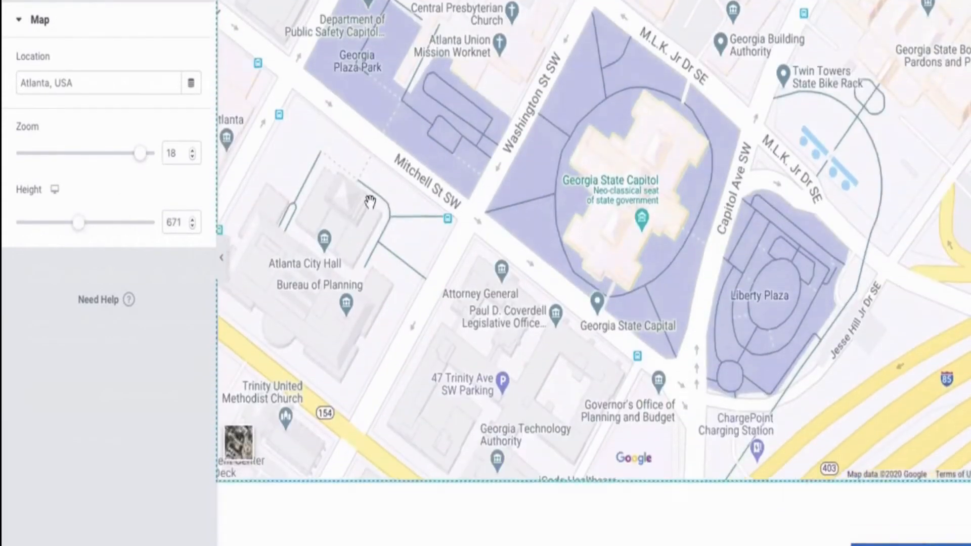
pyautogui.scroll(3, 370, 203)
pyautogui.scroll(-1, 370, 202)
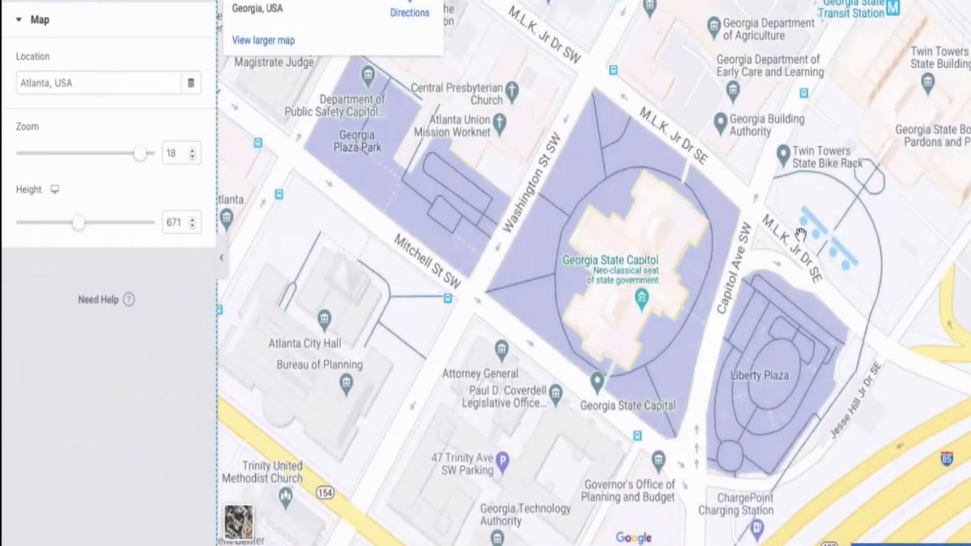
pyautogui.scroll(-2, 801, 234)
pyautogui.scroll(-3, 800, 234)
pyautogui.scroll(7, 767, 393)
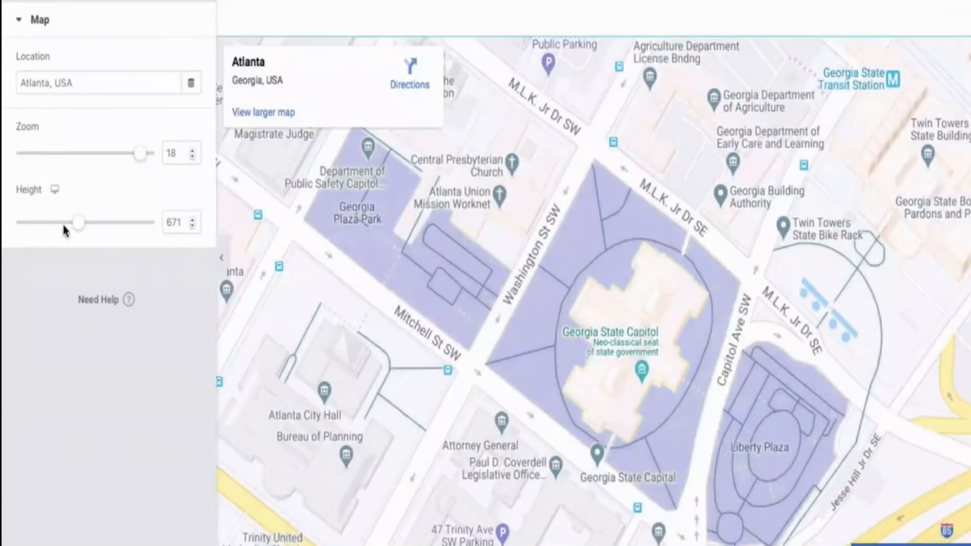
pyautogui.moveTo(78, 222); pyautogui.dragTo(57, 223)
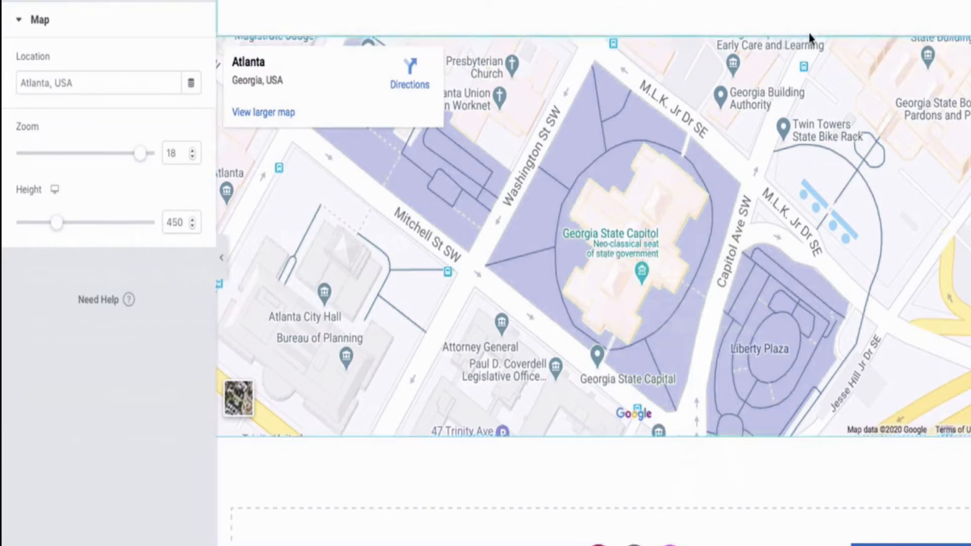
# Open the published website's home page in a new browser tab
pyautogui.scroll(10, 820, 11)
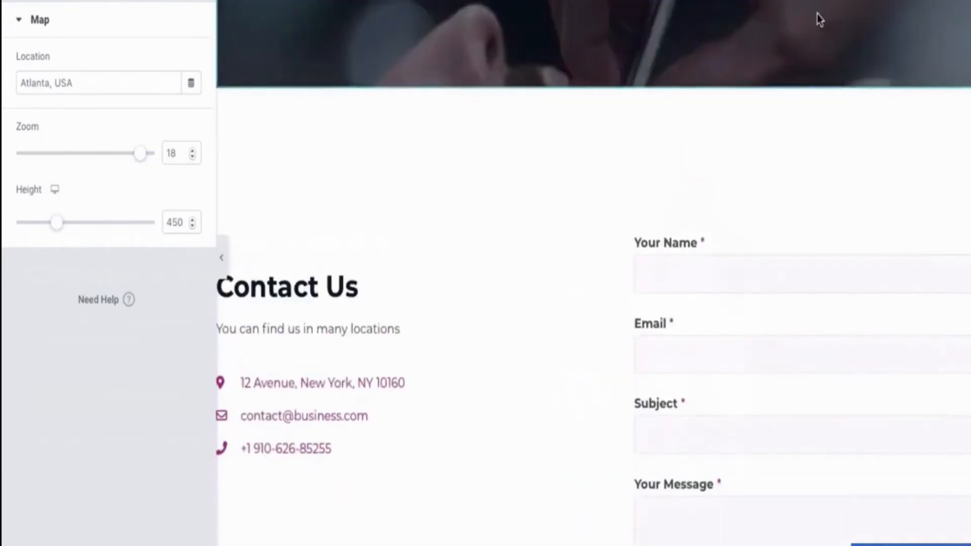
pyautogui.hotkey('ctrl', 'p')
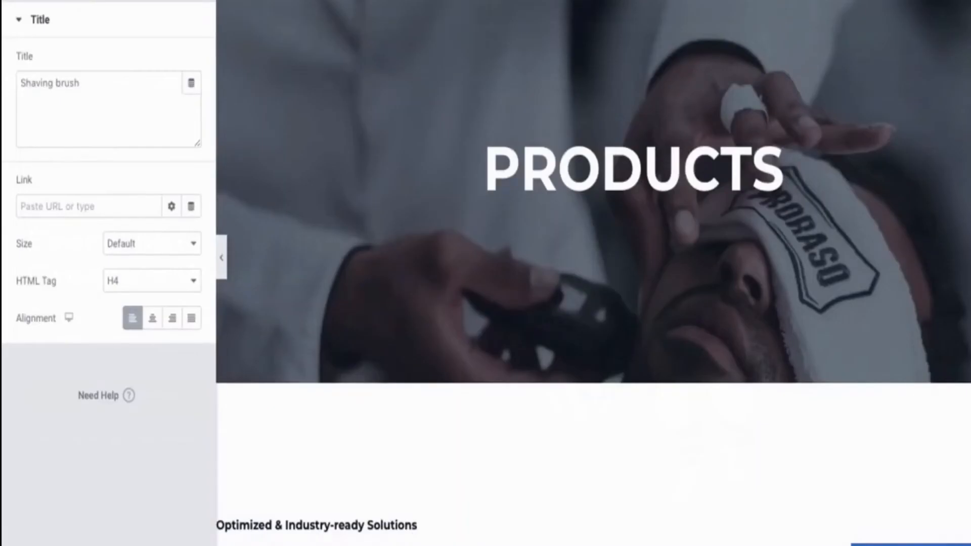
pyautogui.click(532, 1)
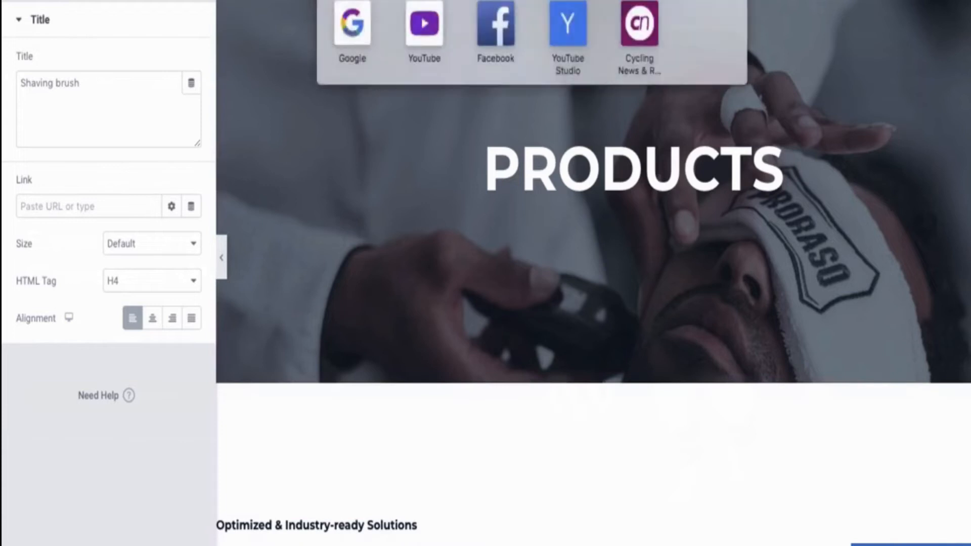
pyautogui.write('chris')
pyautogui.press('Return')
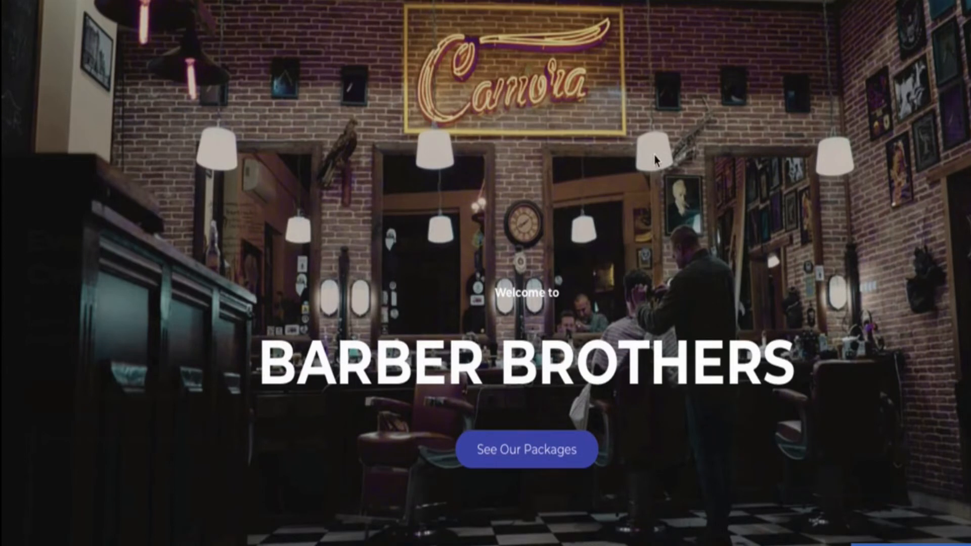
# Examine the published home page's hero banner, About Us section and services section
pyautogui.scroll(-3, 763, 334)
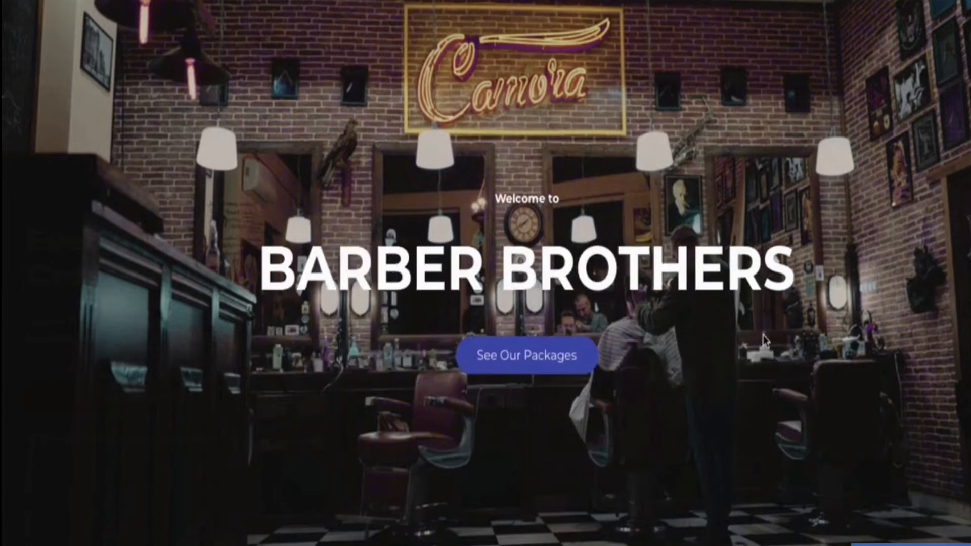
pyautogui.scroll(-5, 763, 340)
pyautogui.scroll(8, 763, 340)
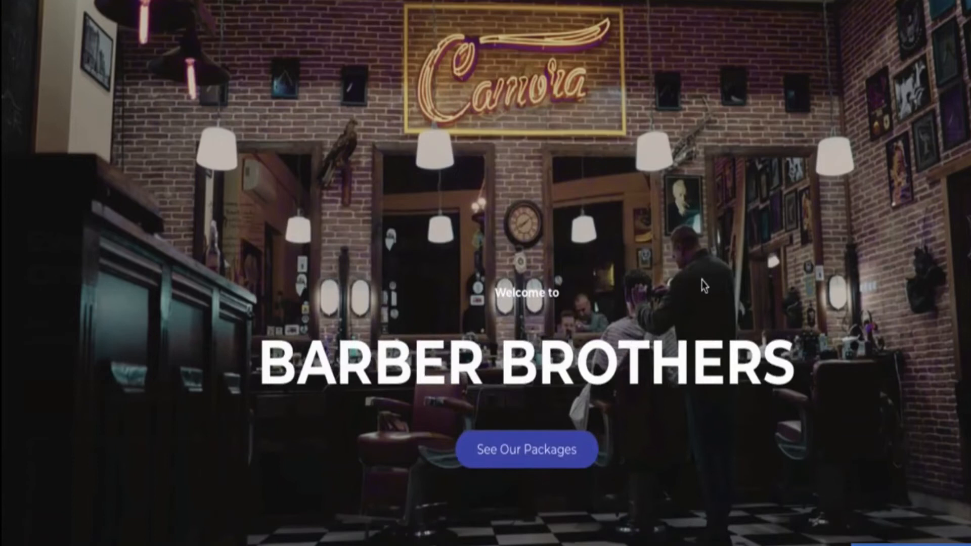
pyautogui.scroll(-1, 702, 280)
pyautogui.scroll(-2, 702, 280)
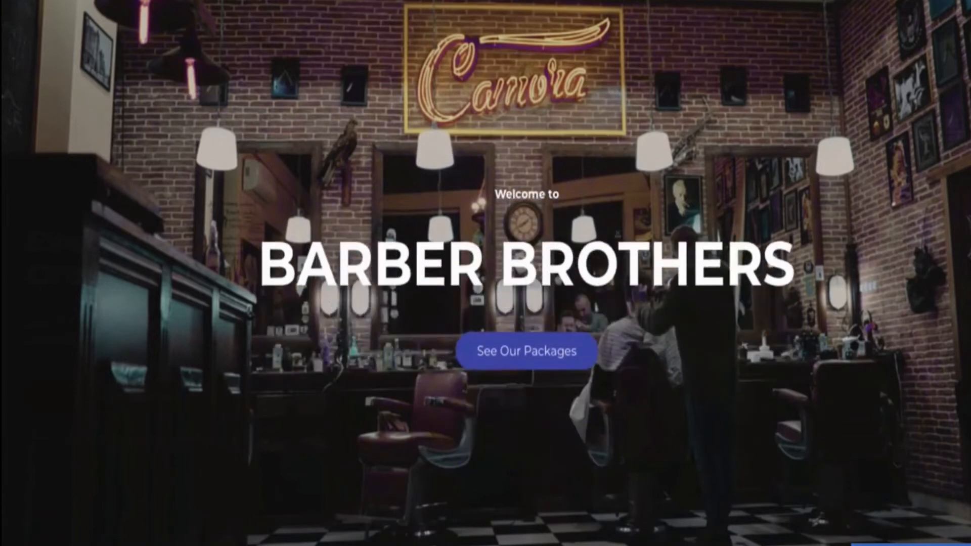
pyautogui.scroll(-3, 542, 426)
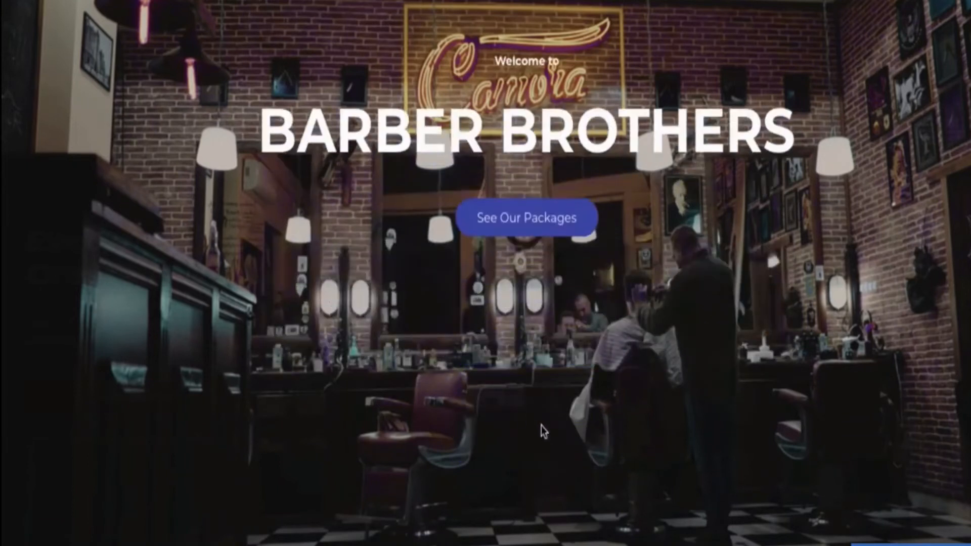
pyautogui.scroll(-5, 546, 296)
pyautogui.scroll(-5, 547, 300)
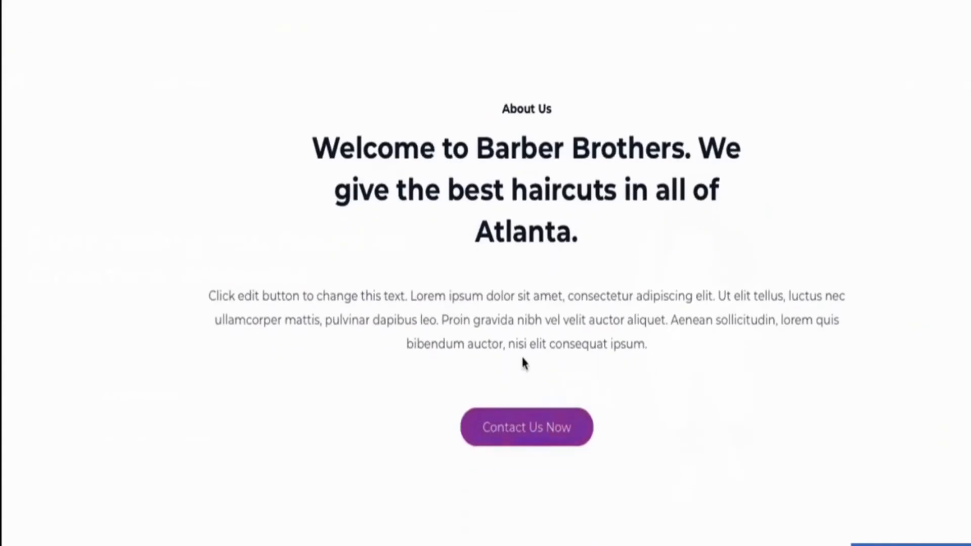
pyautogui.scroll(-1, 553, 339)
pyautogui.scroll(-10, 563, 448)
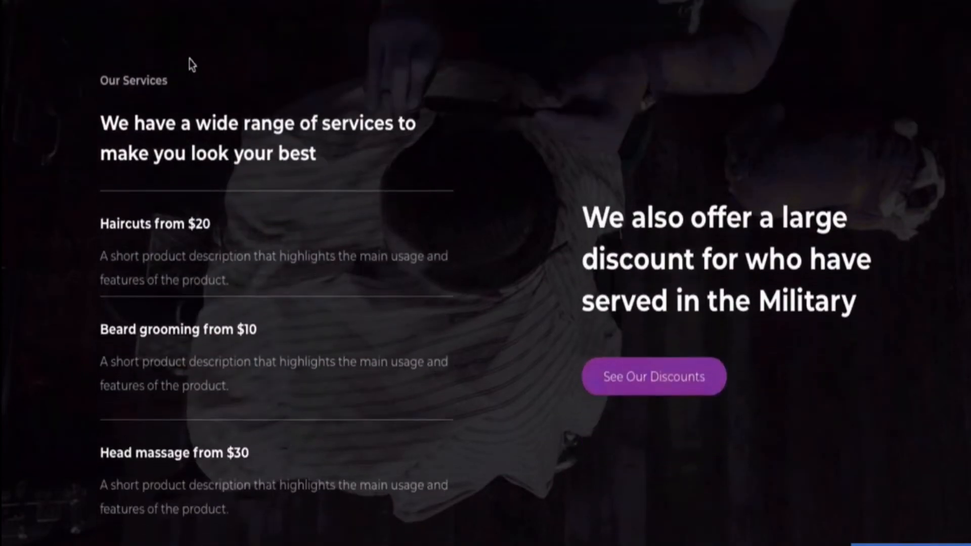
# Examine the home page's opening-days banner and the Products To Purchase In Store section
pyautogui.scroll(-3, 259, 210)
pyautogui.scroll(-9, 325, 251)
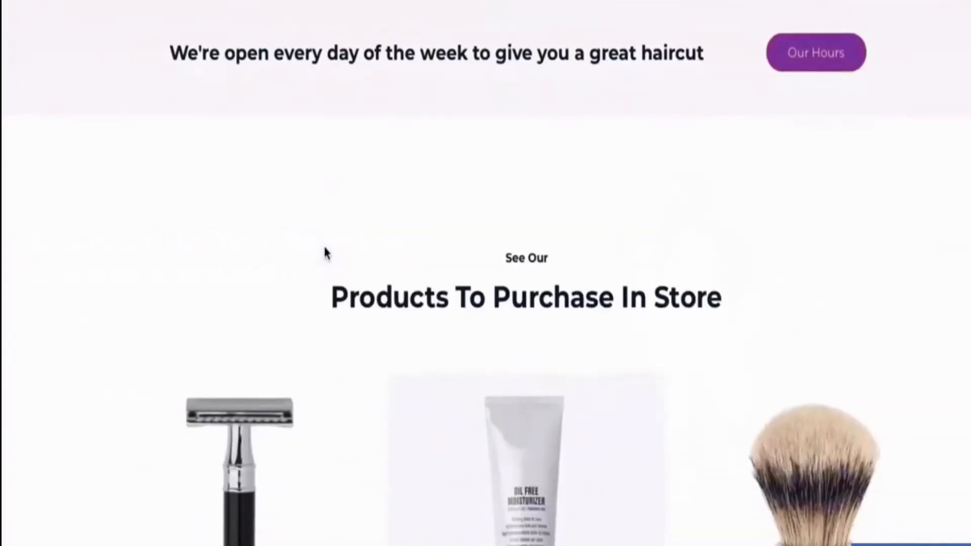
pyautogui.scroll(-2, 539, 164)
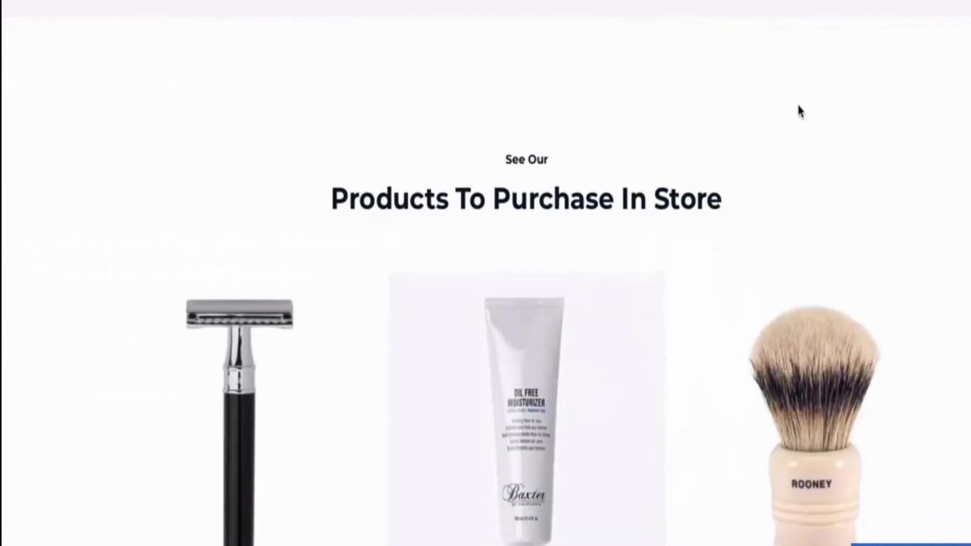
pyautogui.scroll(-14, 666, 395)
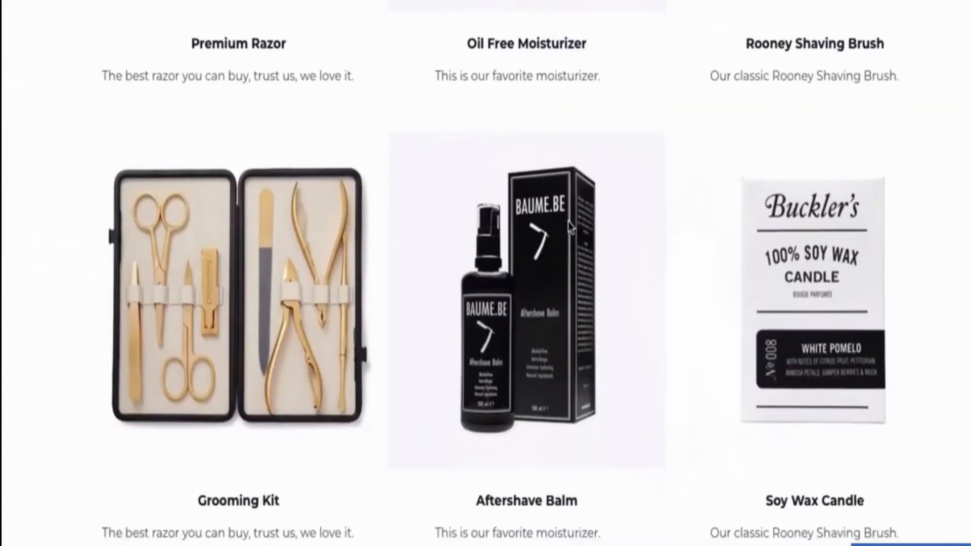
pyautogui.scroll(-5, 568, 221)
pyautogui.scroll(20, 568, 222)
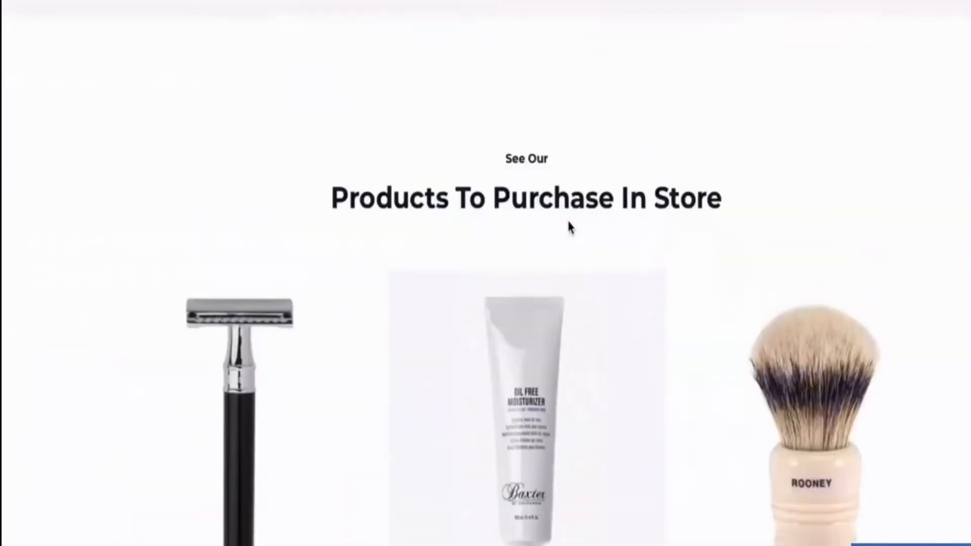
pyautogui.scroll(-1, 569, 268)
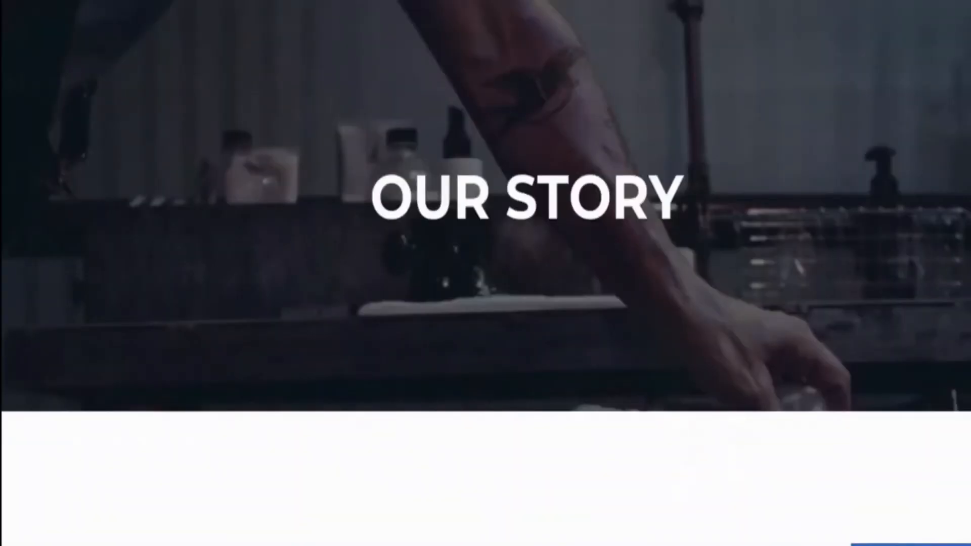
# Review the published Our Story page, including the Since 1989 text and the Some Cool Facts counters
pyautogui.scroll(-5, 714, 318)
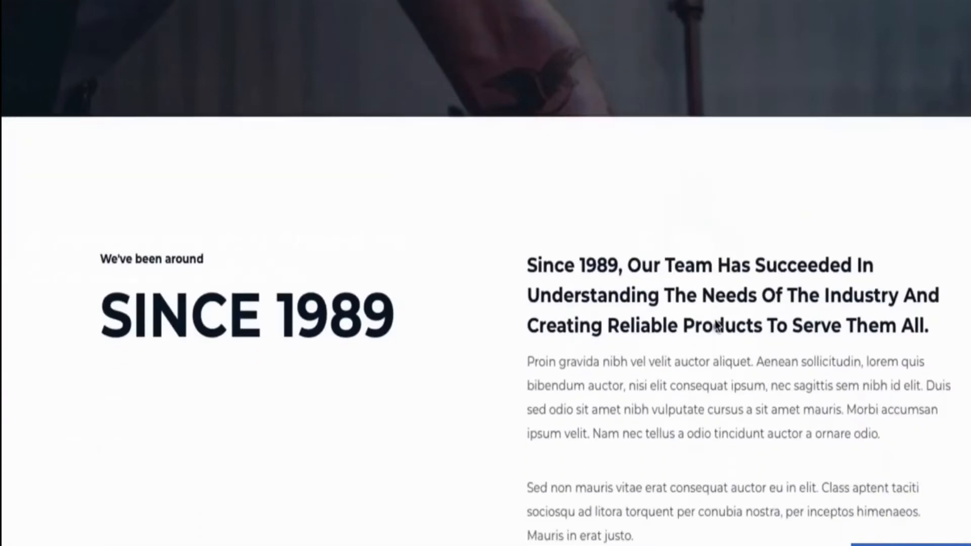
pyautogui.scroll(-8, 574, 353)
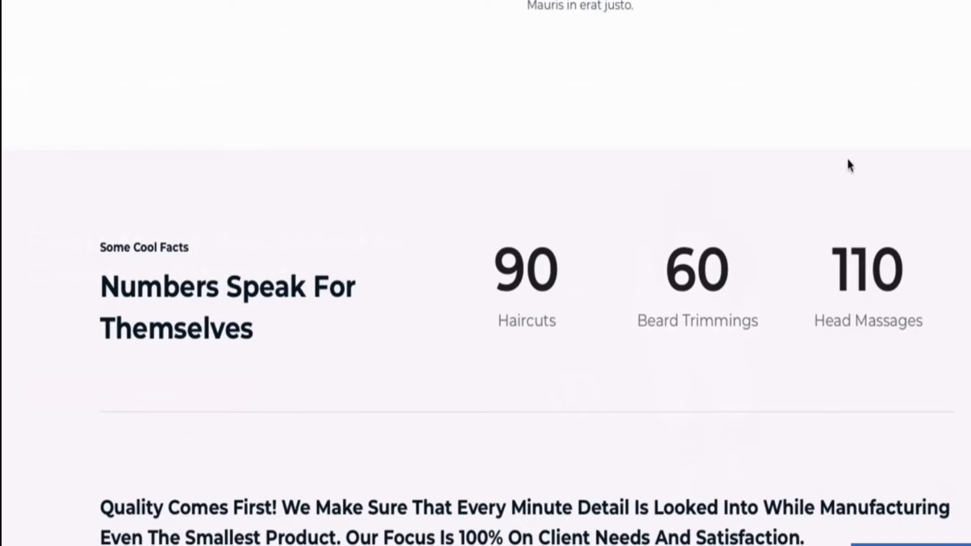
pyautogui.scroll(-3, 847, 165)
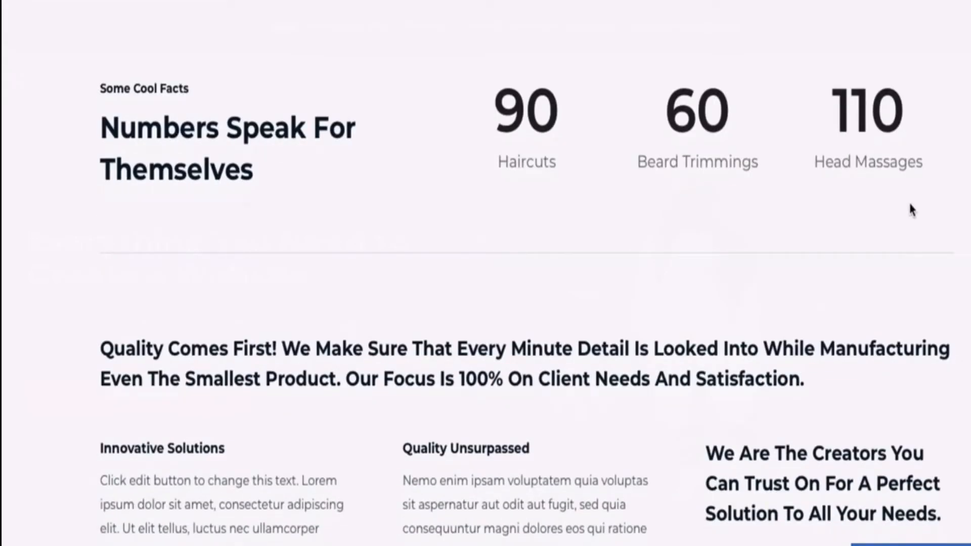
pyautogui.scroll(-7, 911, 209)
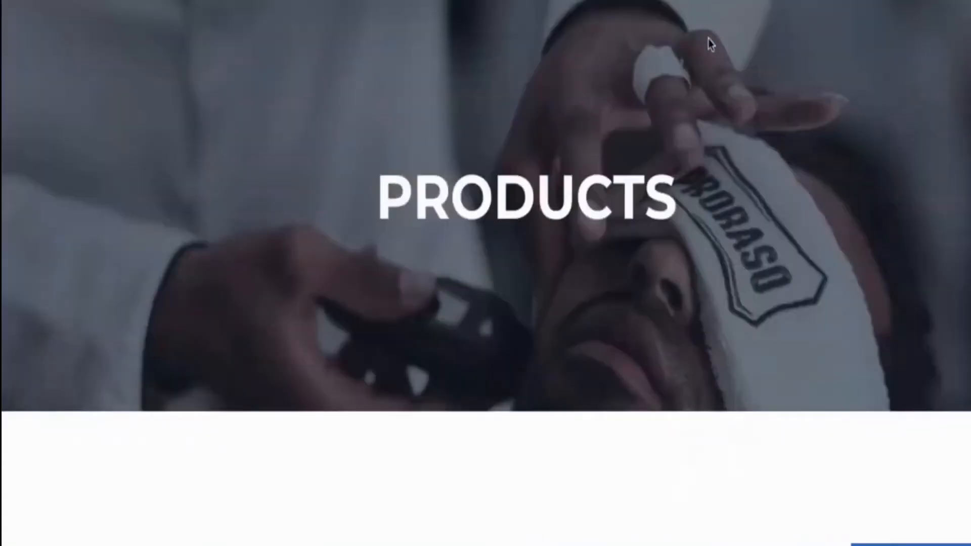
# Review the published Products page's grooming products and the Our Team page's banner and team photos
pyautogui.scroll(-9, 713, 201)
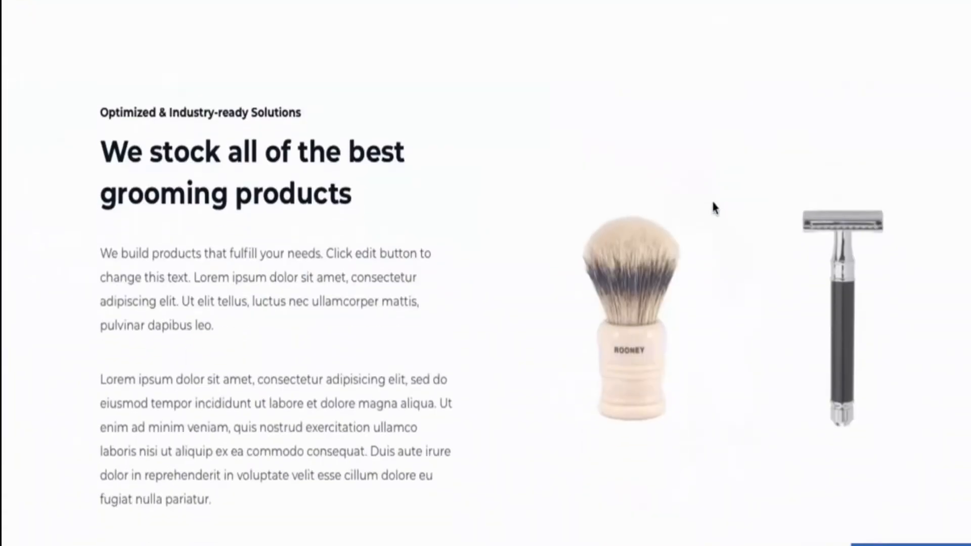
pyautogui.scroll(-1, 713, 202)
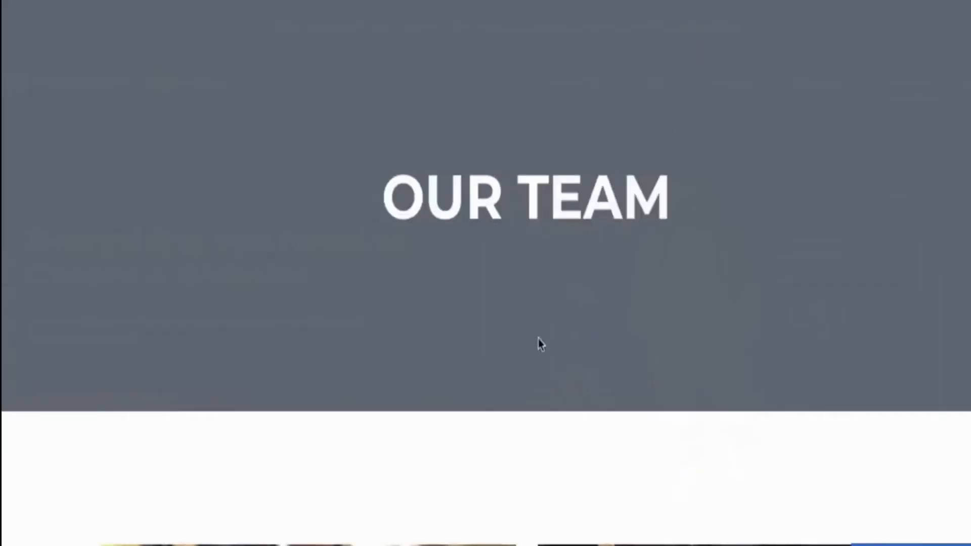
pyautogui.scroll(-1, 541, 344)
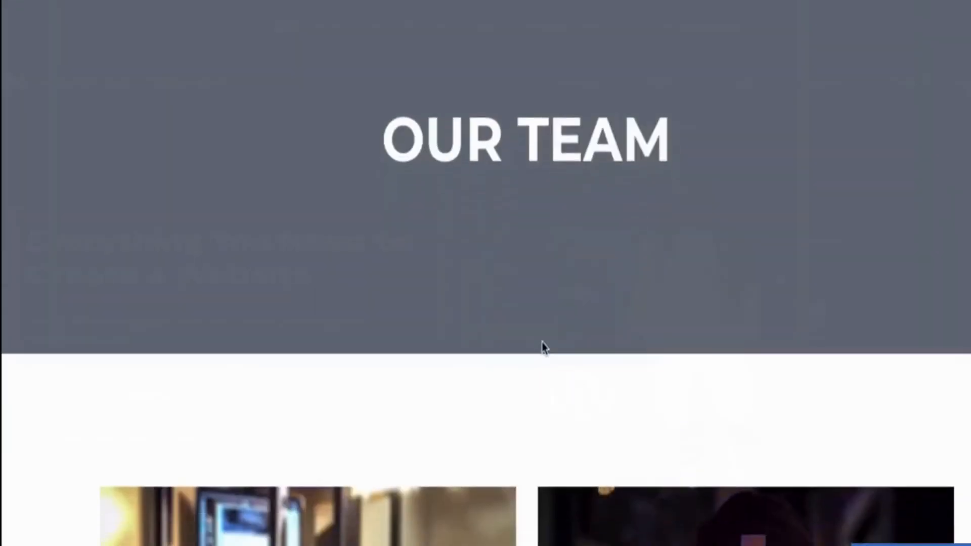
pyautogui.scroll(1, 543, 348)
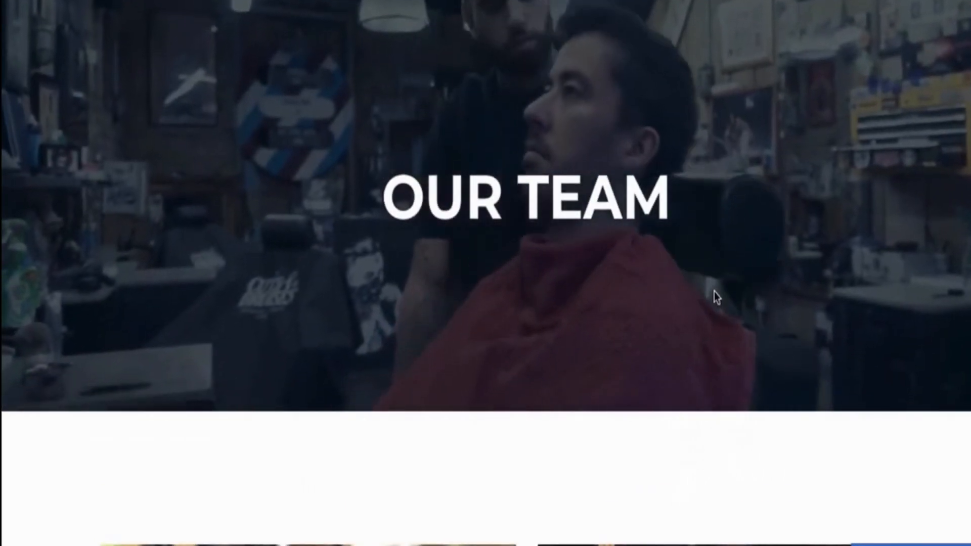
pyautogui.scroll(-2, 716, 297)
pyautogui.scroll(-8, 714, 298)
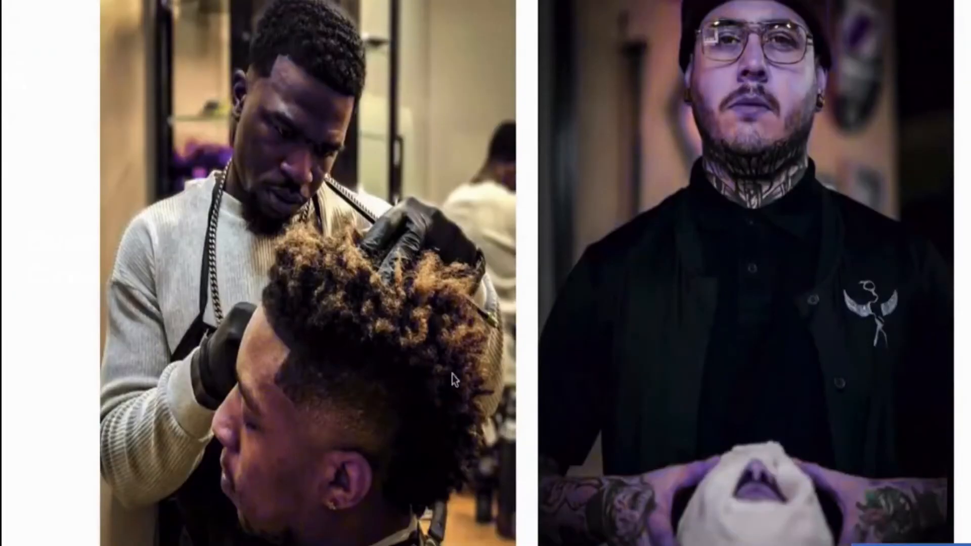
pyautogui.scroll(8, 748, 343)
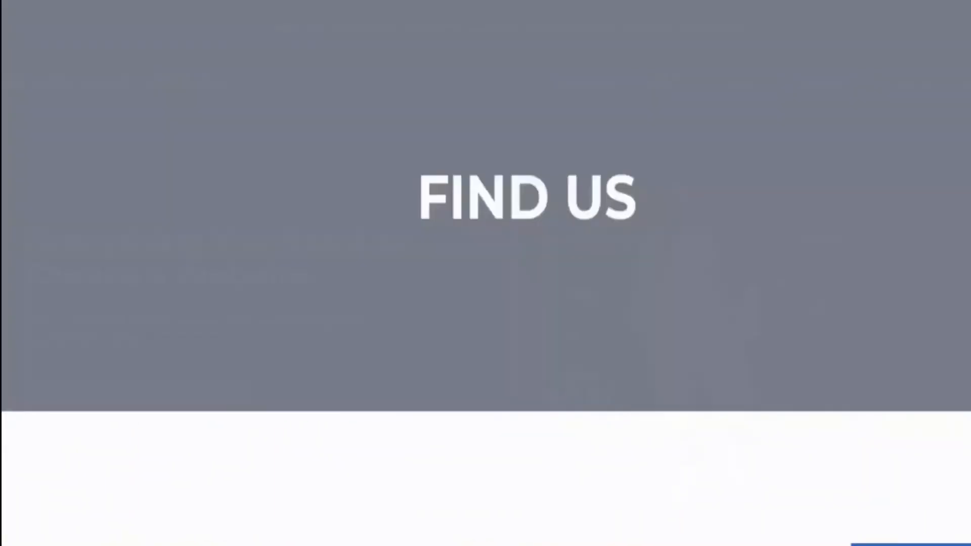
# Review the published Find Us page's contact form and explore its map around 123 5th Avenue
pyautogui.scroll(-9, 793, 258)
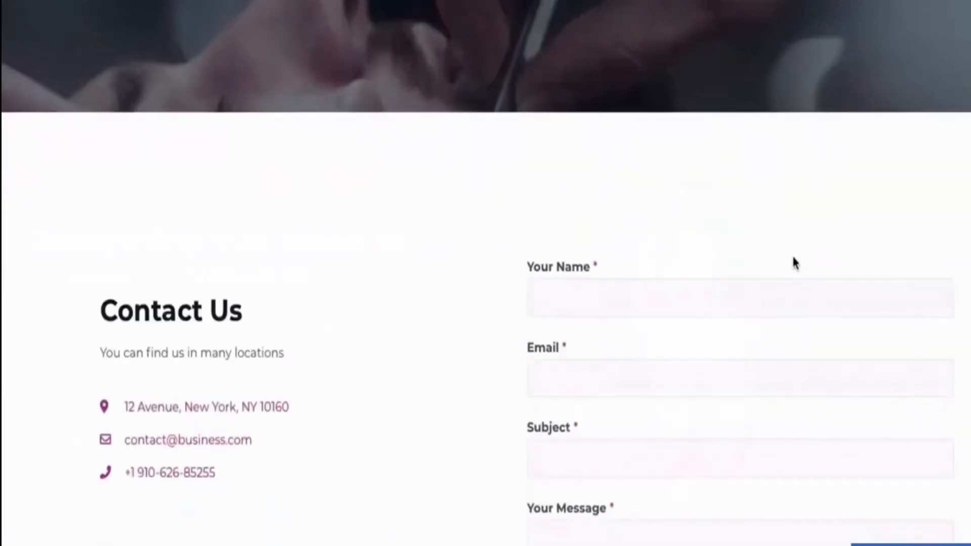
pyautogui.scroll(-9, 299, 480)
pyautogui.scroll(-4, 301, 479)
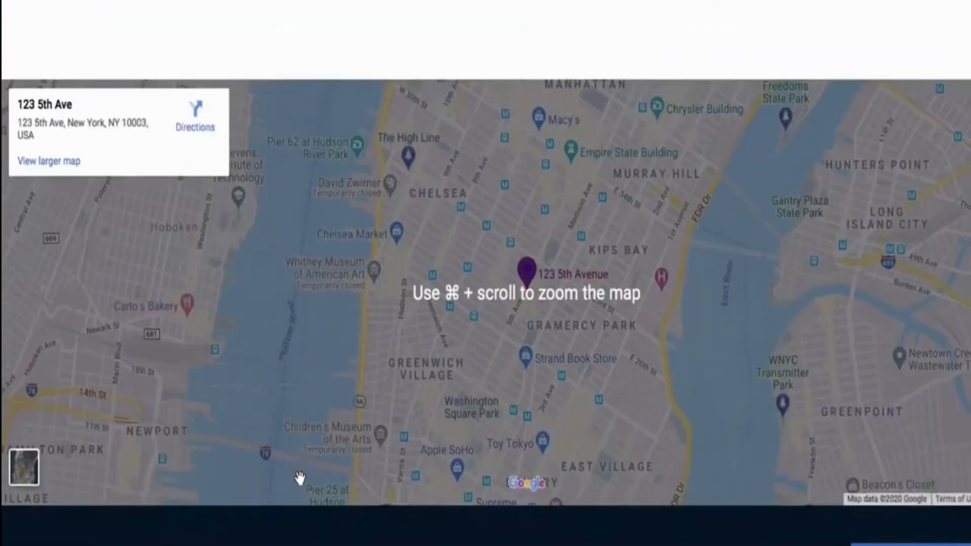
pyautogui.moveTo(526, 250); pyautogui.dragTo(570, 270)
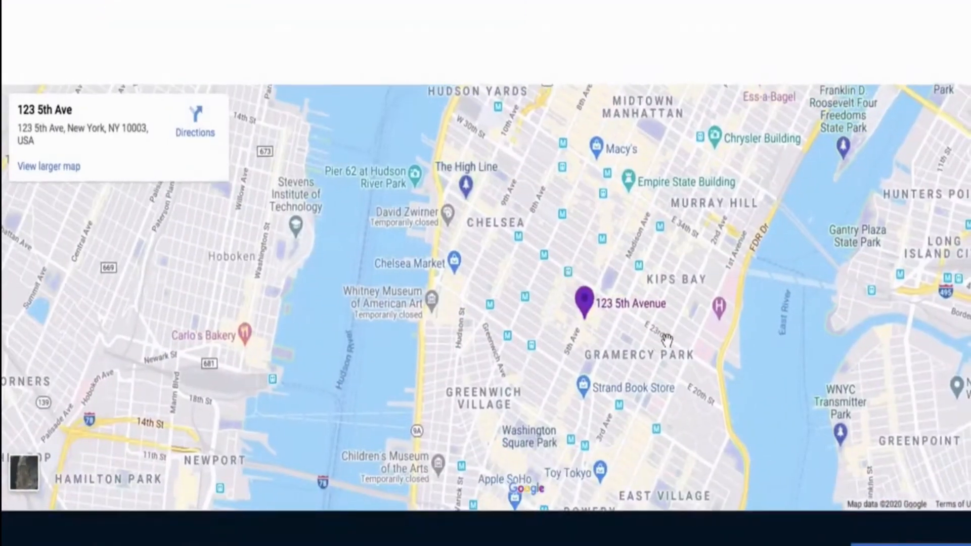
pyautogui.scroll(1, 527, 298)
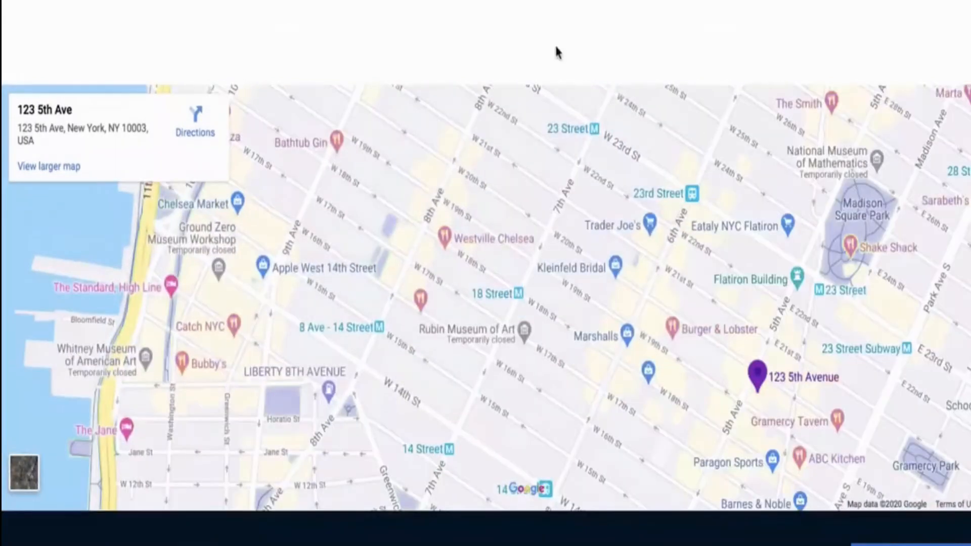
pyautogui.scroll(10, 582, 30)
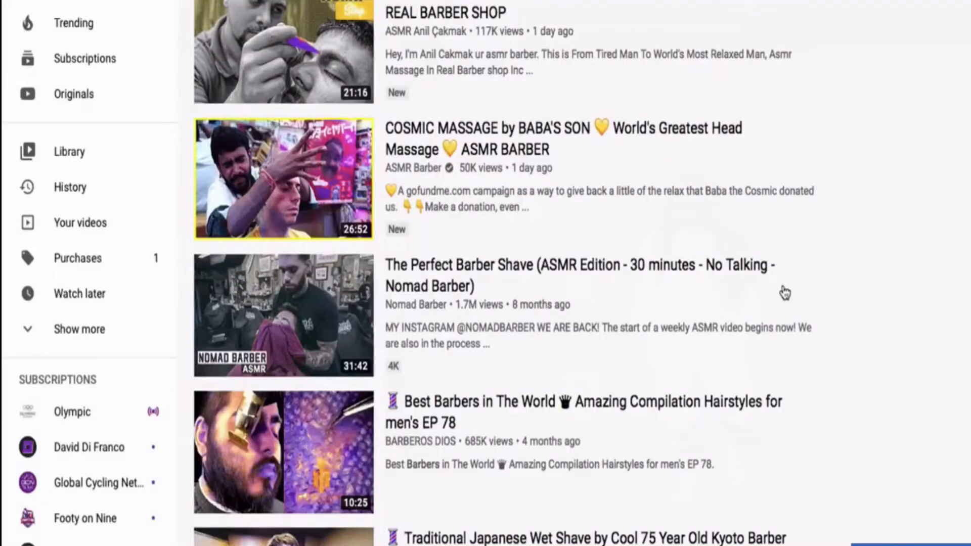
# Copy the link of the YouTube video "The Perfect Barber Shave (ASMR Edition - 30 minutes - No Talking - Nomad Barber)"
pyautogui.scroll(-3, 785, 293)
pyautogui.scroll(2, 785, 293)
pyautogui.rightClick(463, 229)
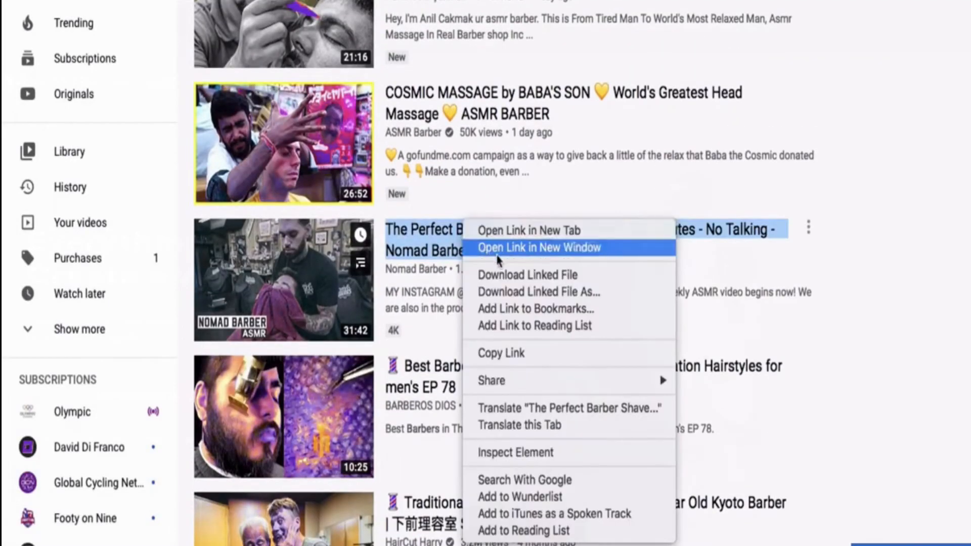
pyautogui.click(527, 353)
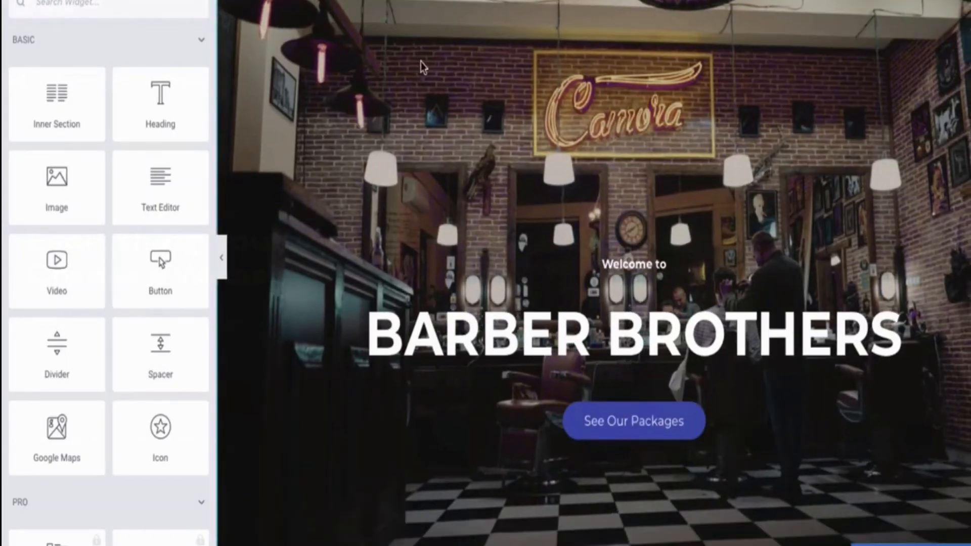
# Change the home page hero section's background type to video, using the copied YouTube link
pyautogui.rightClick(423, 67)
pyautogui.click(445, 82)
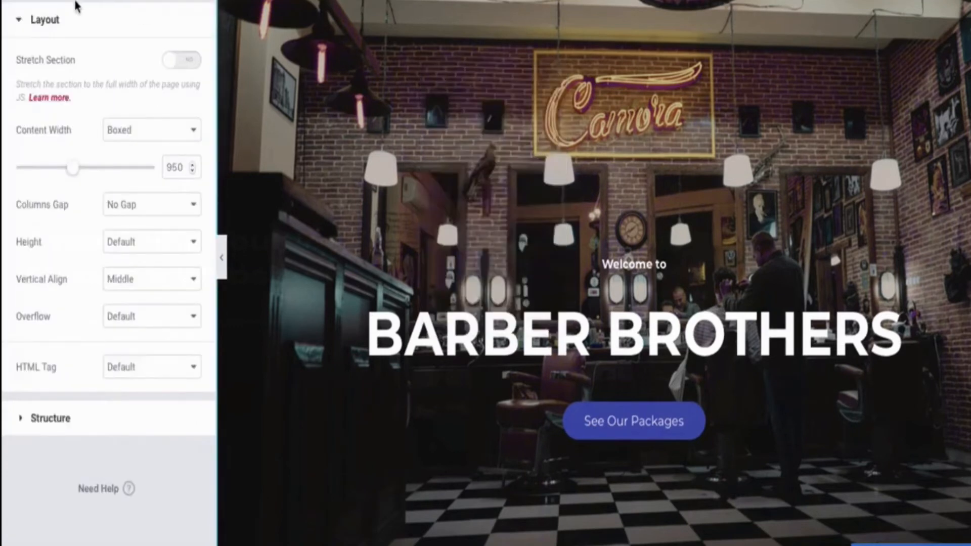
pyautogui.click(101, 1)
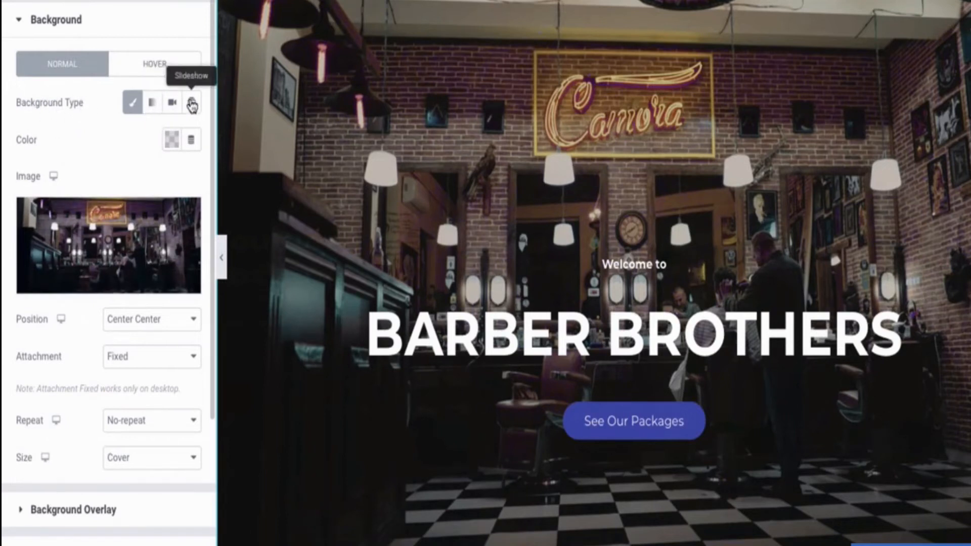
pyautogui.click(173, 104)
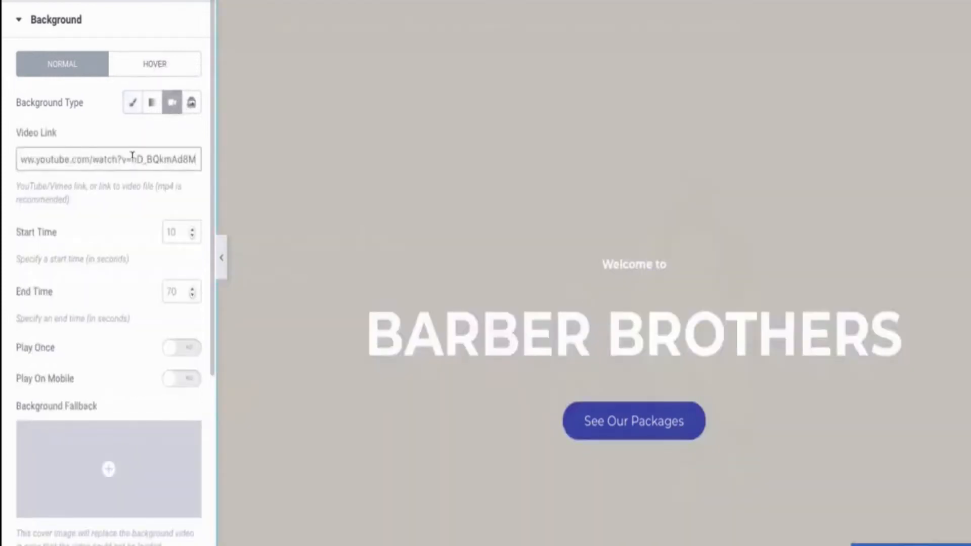
# Set the hero section's background video to start at 200 seconds and end at 300 seconds
pyautogui.click(169, 226)
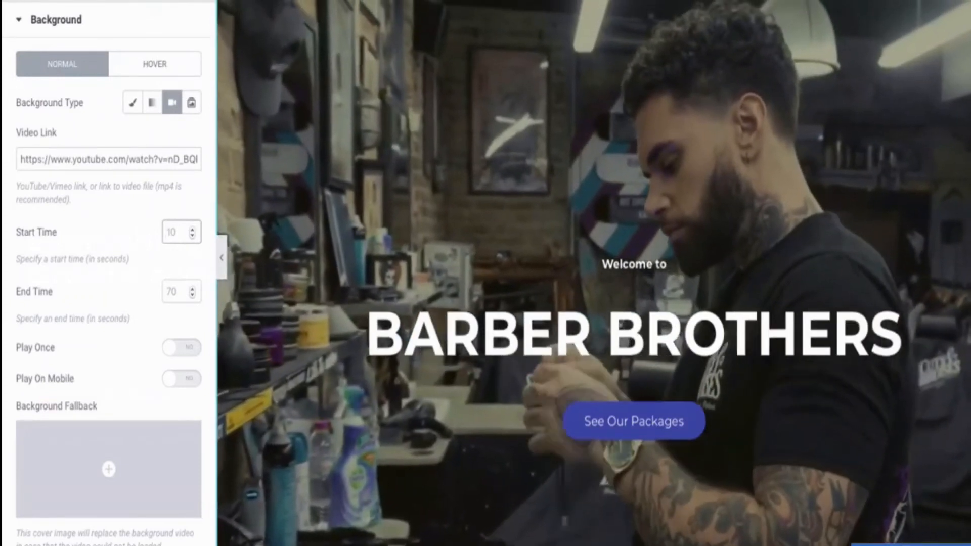
pyautogui.write('100')
pyautogui.press('Tab')
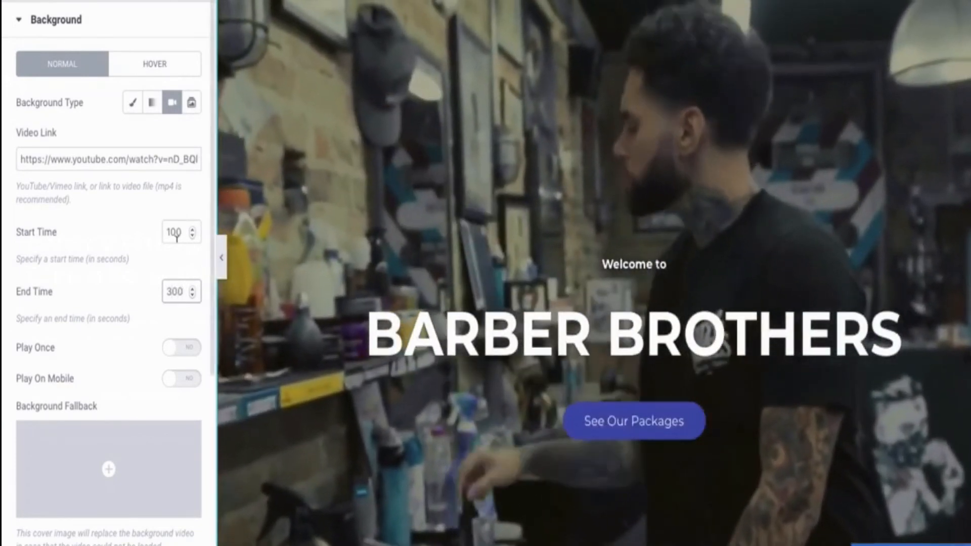
pyautogui.doubleClick(172, 232)
pyautogui.write('200')
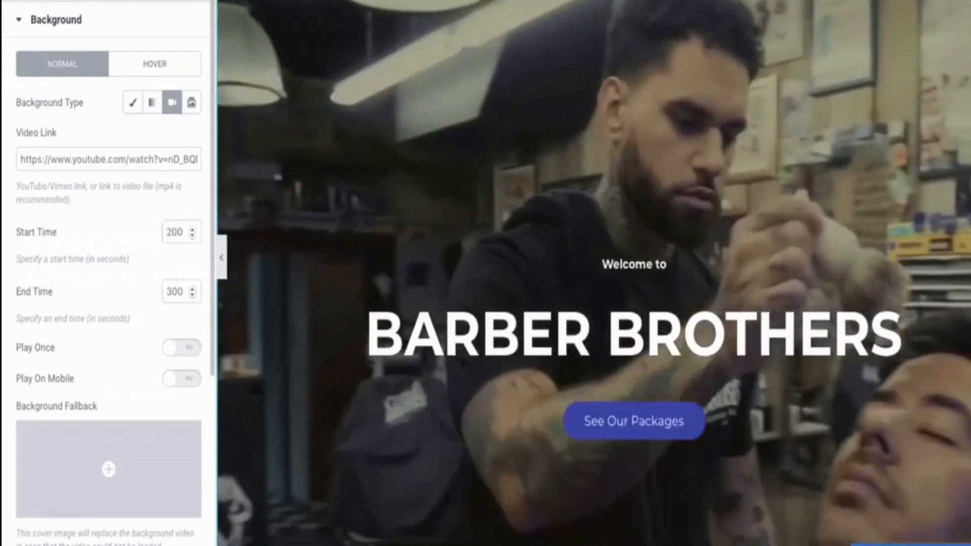
# Set the hero section's layout height to Fit To Screen
pyautogui.click(37, 1)
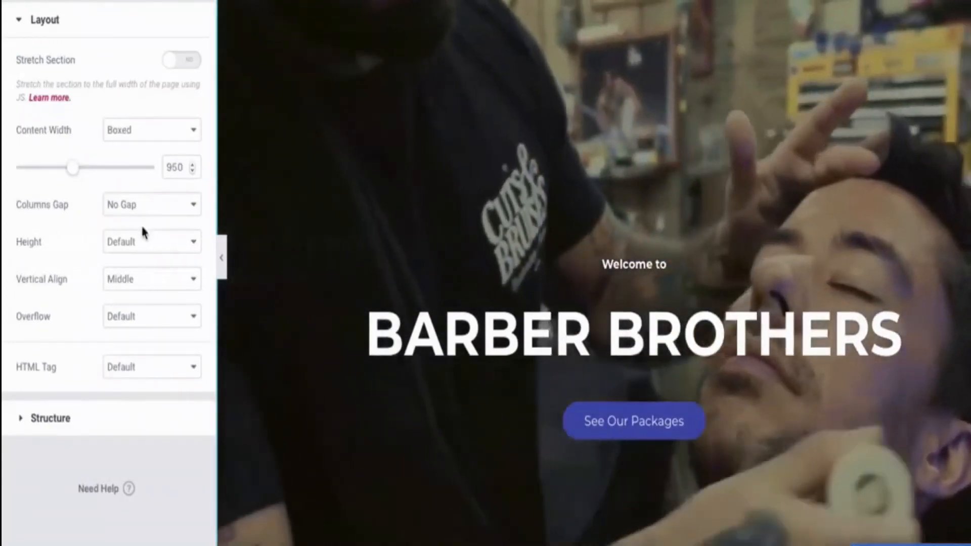
pyautogui.click(143, 247)
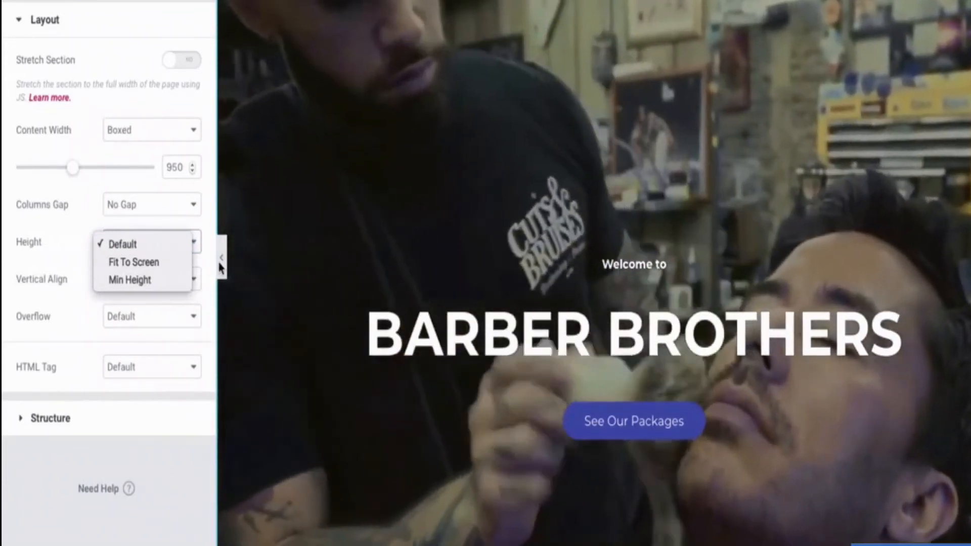
pyautogui.click(224, 267)
pyautogui.click(224, 267)
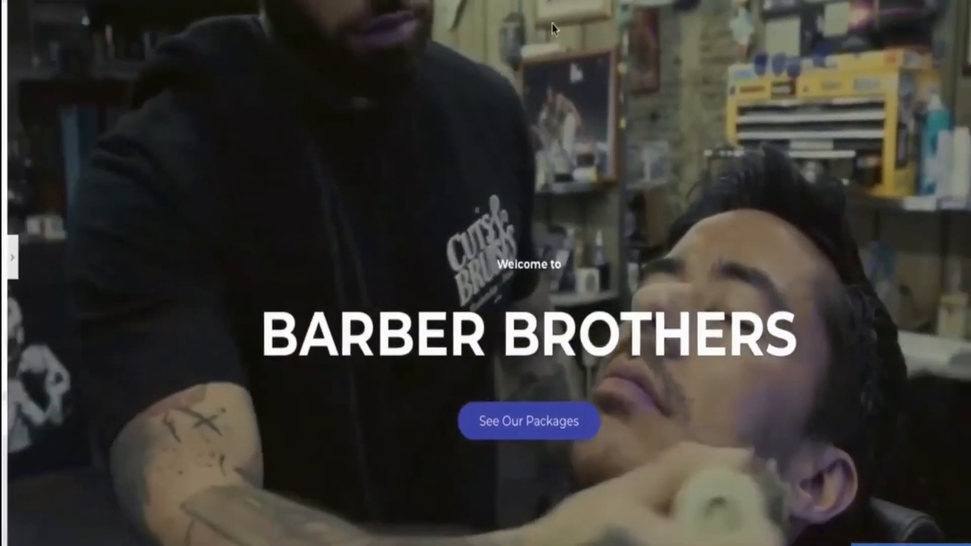
pyautogui.scroll(-7, 348, 222)
pyautogui.scroll(7, 348, 222)
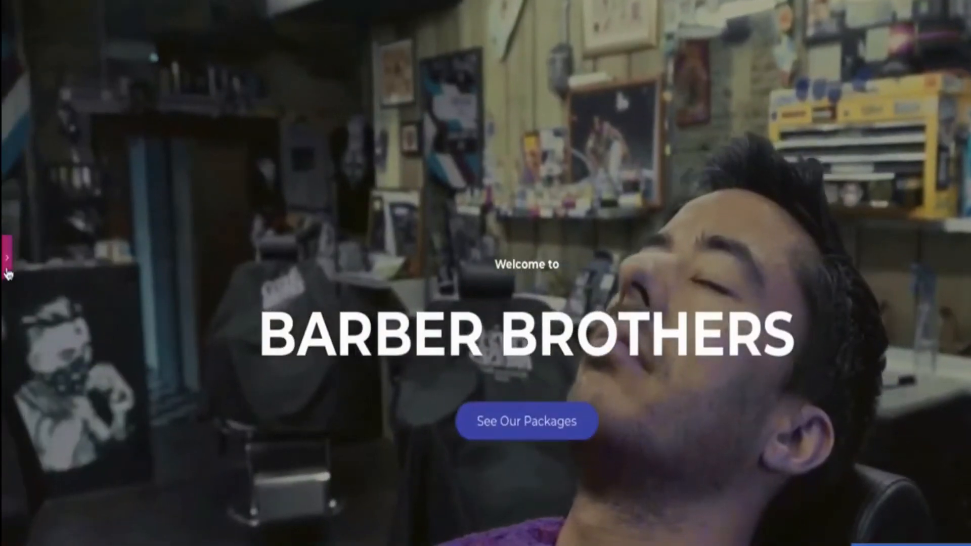
pyautogui.click(7, 274)
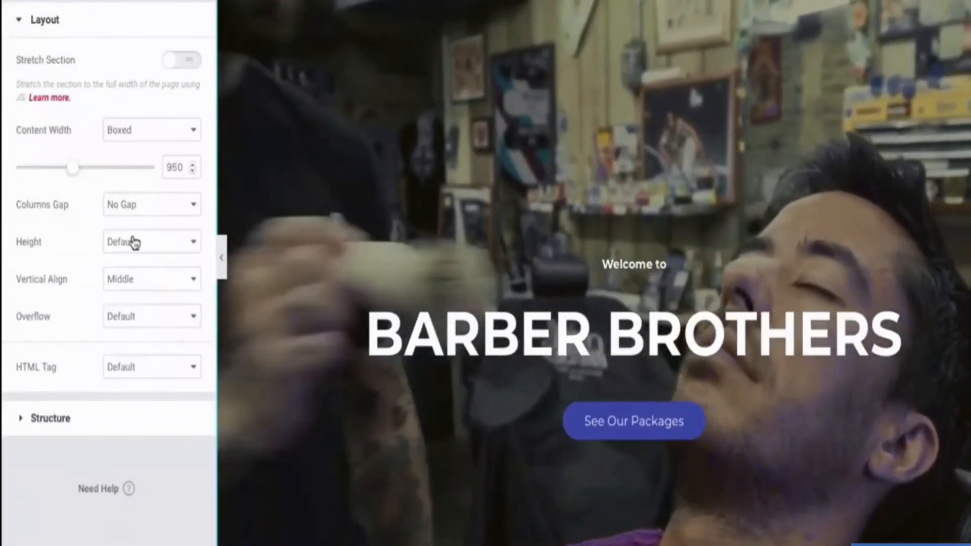
pyautogui.click(133, 238)
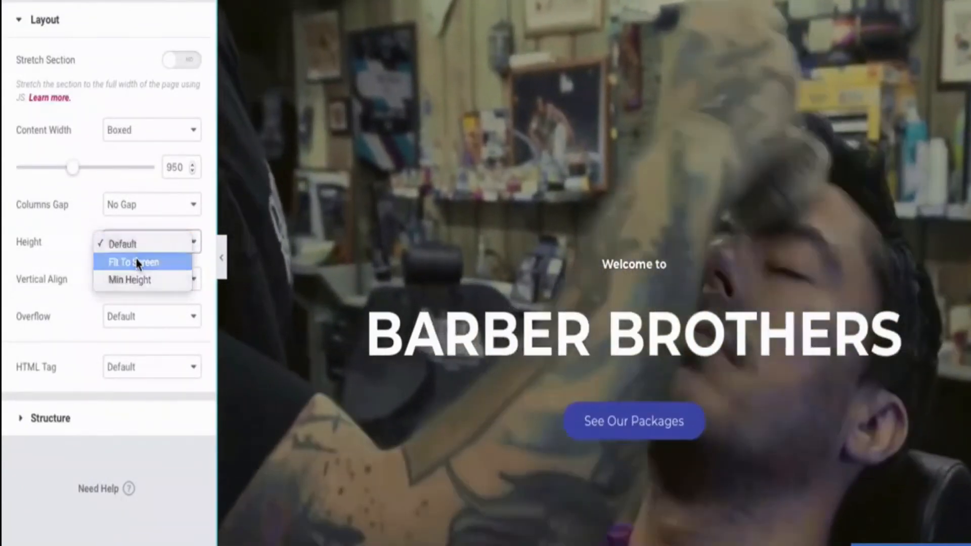
pyautogui.click(137, 262)
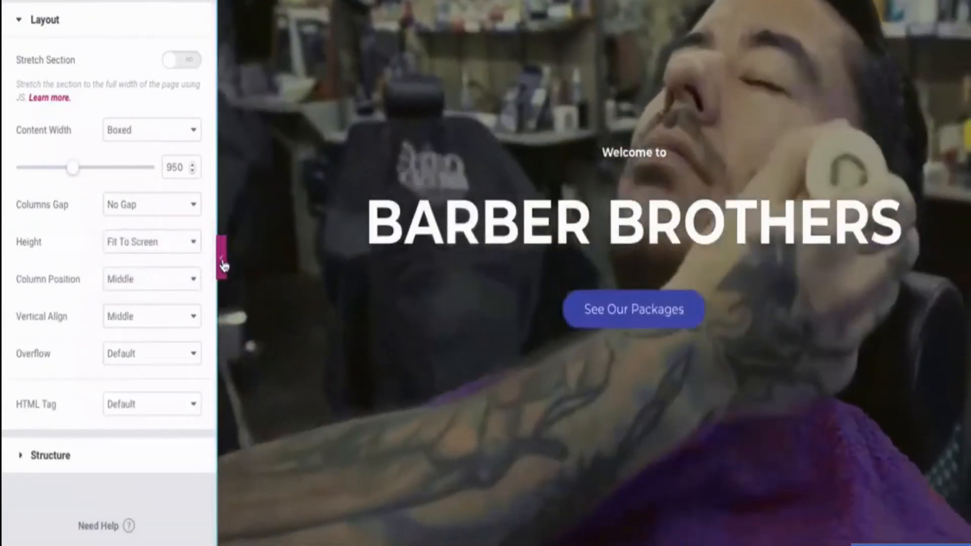
# Preview the hero section at full width and check how it runs into the About Us section below
pyautogui.click(221, 260)
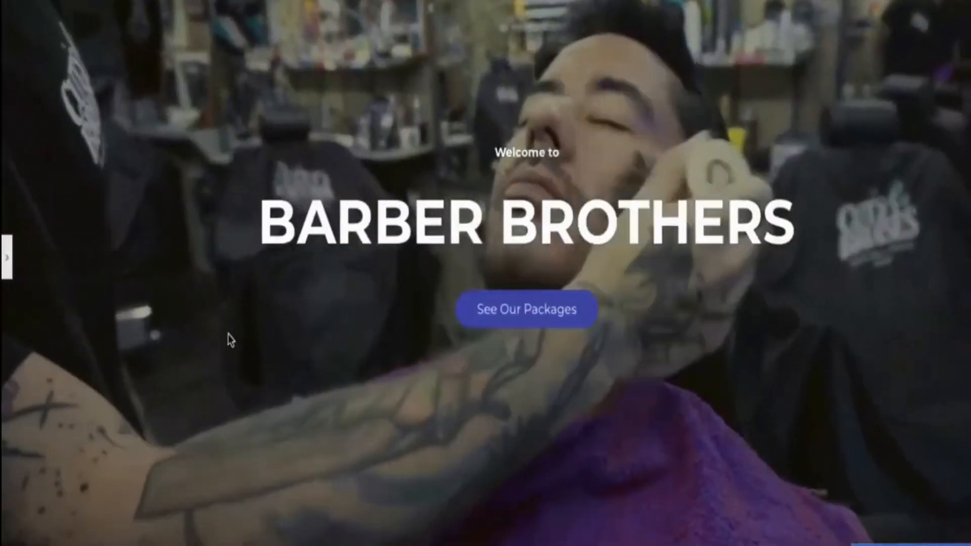
pyautogui.scroll(-2, 316, 377)
pyautogui.scroll(-4, 316, 377)
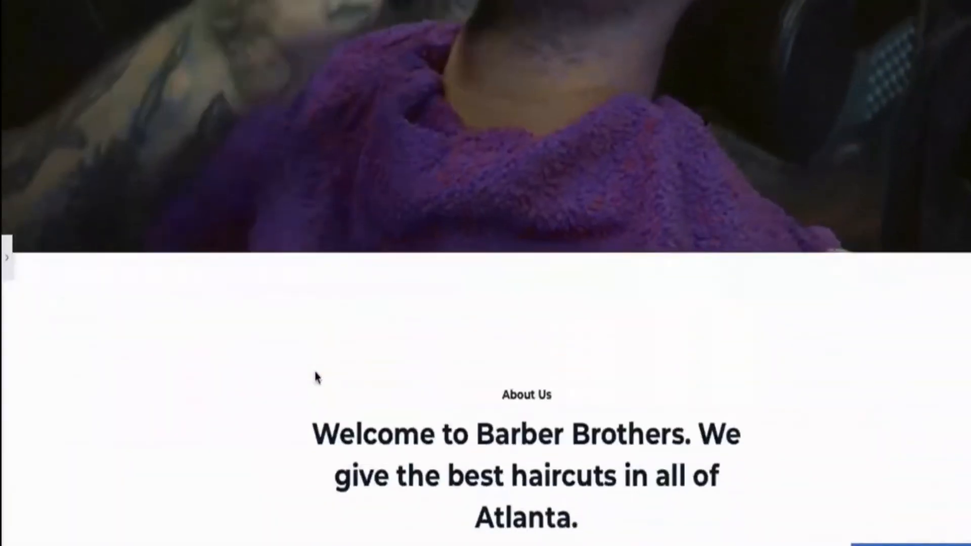
pyautogui.scroll(6, 316, 377)
pyautogui.scroll(-9, 316, 377)
pyautogui.scroll(10, 316, 377)
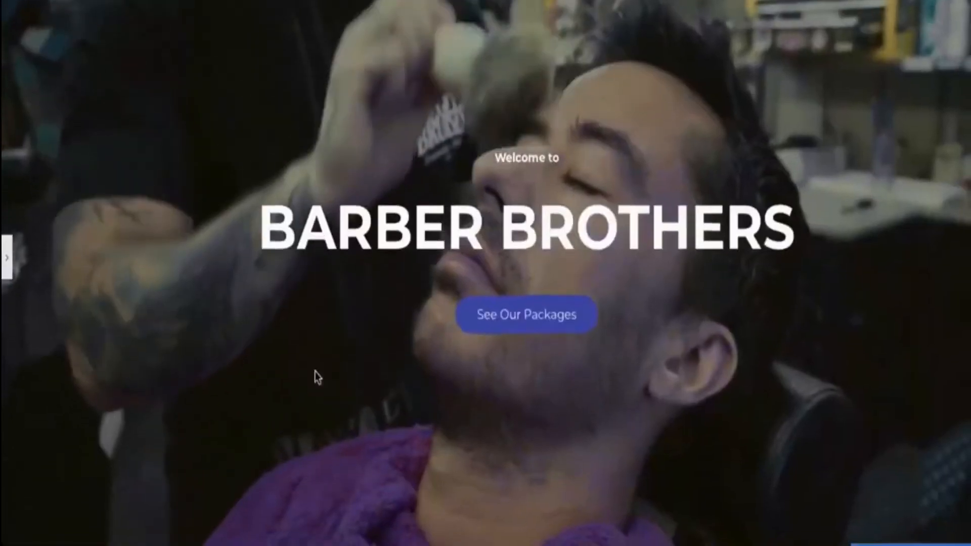
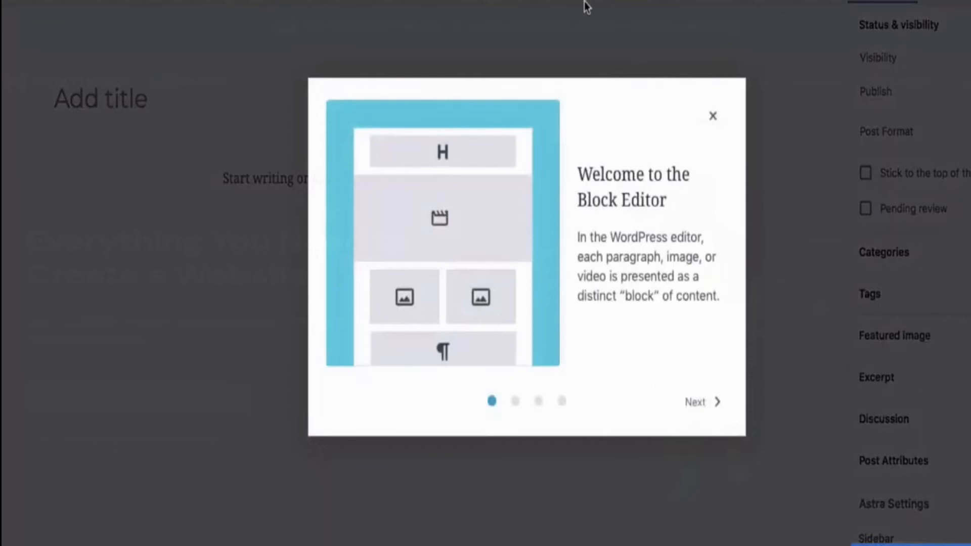
# Dismiss the block editor welcome guide and title the new post "Our latest haircutting techniques"
pyautogui.click(713, 117)
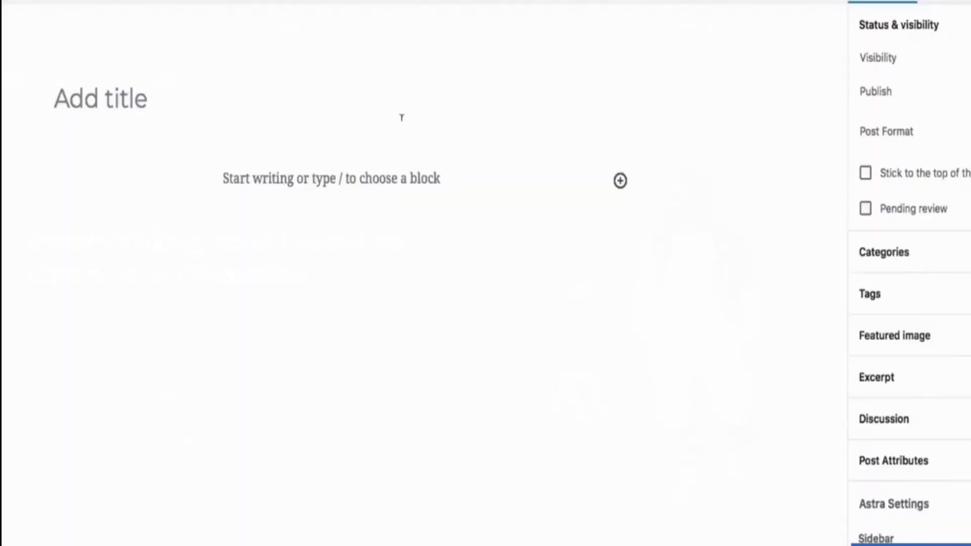
pyautogui.click(160, 103)
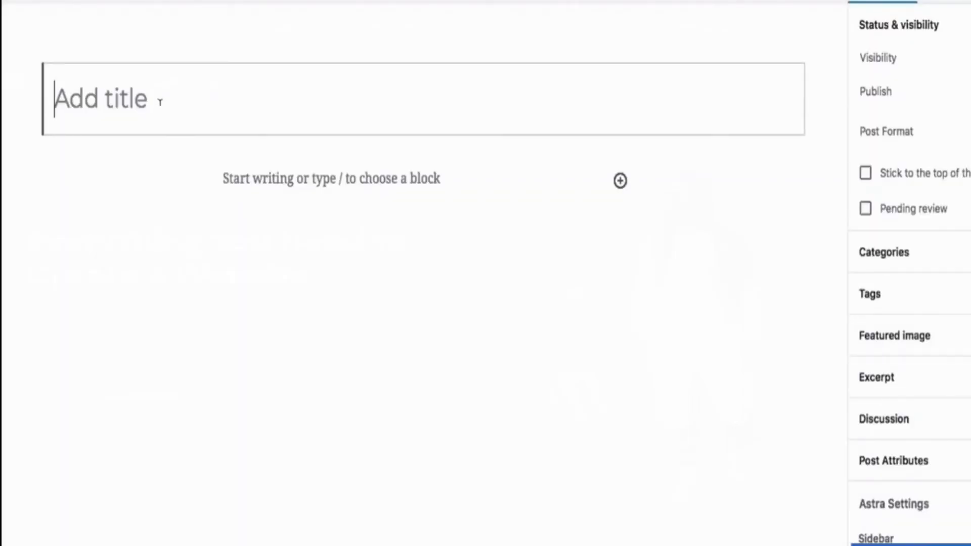
pyautogui.write('Our ')
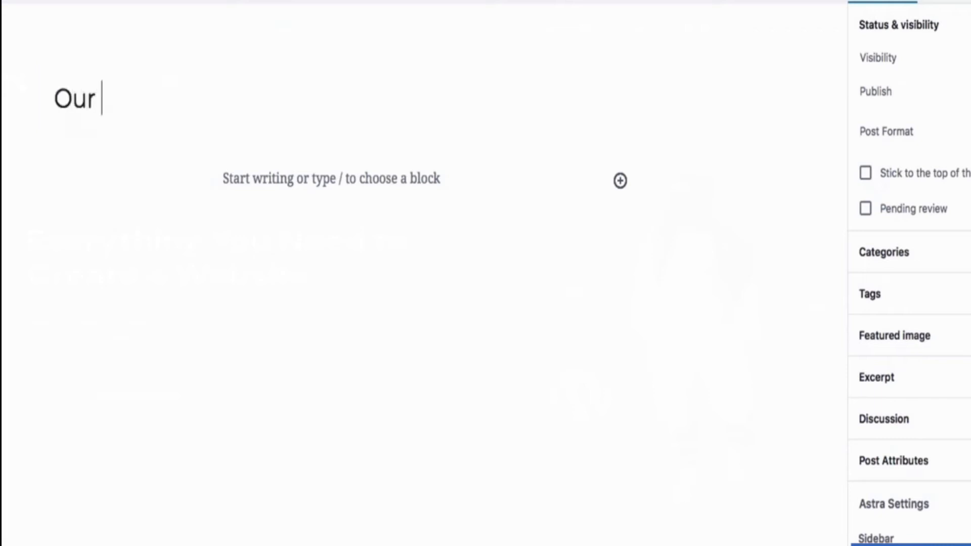
pyautogui.write('latest haircutting')
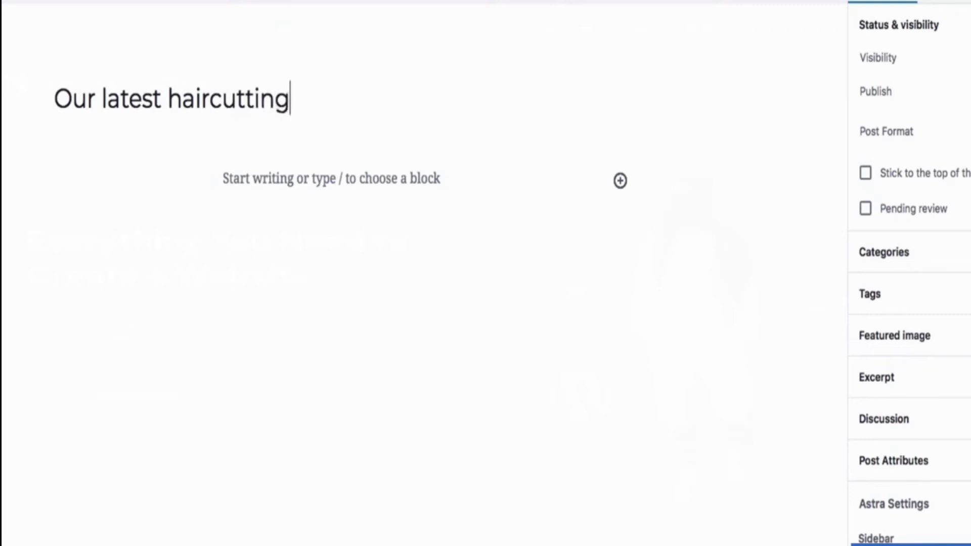
pyautogui.write(' techniques')
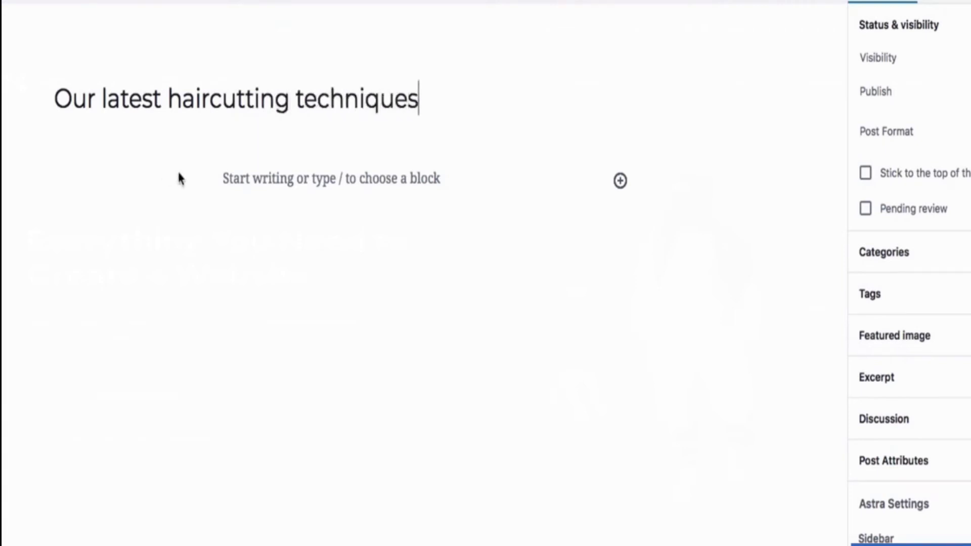
# Fill the post's body with the "Click edit button to change this text" placeholder paragraph copied from the Our Story page, and publish the post
pyautogui.click(249, 174)
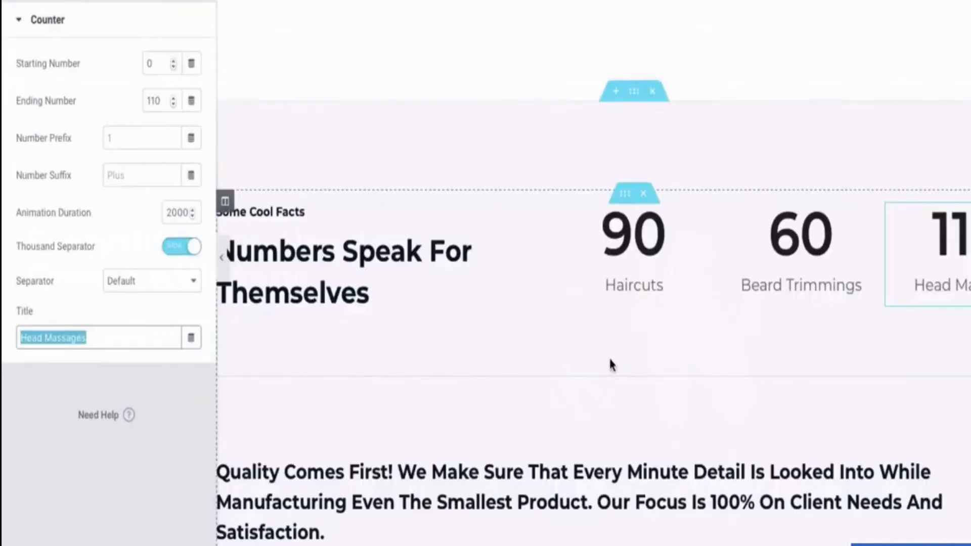
pyautogui.scroll(-7, 611, 365)
pyautogui.tripleClick(428, 348)
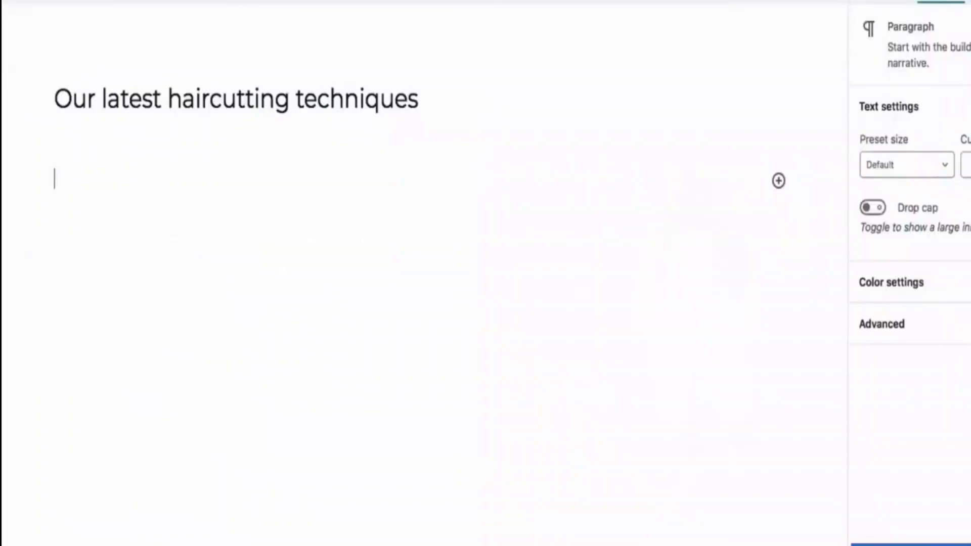
pyautogui.write('Click edit button to change this text. Lorem ipsum dolor sit amet, consectetur adipiscing elit. Ut elit tellus, luctus nec ullamcorper mattis, pulvinar dapibus leo. Excepteur sint occaecat cupidatat non proident, sunt in culpa qui officia deserunt mollit anim id est laborum. Sed ut perspiciatis unde omnis iste natus error sit voluptatem accusantium doloremque laudantium, totam rem aperiam, eaque ipsa quae ab illo inventore veritatis et quasi architecto beatae vitae.')
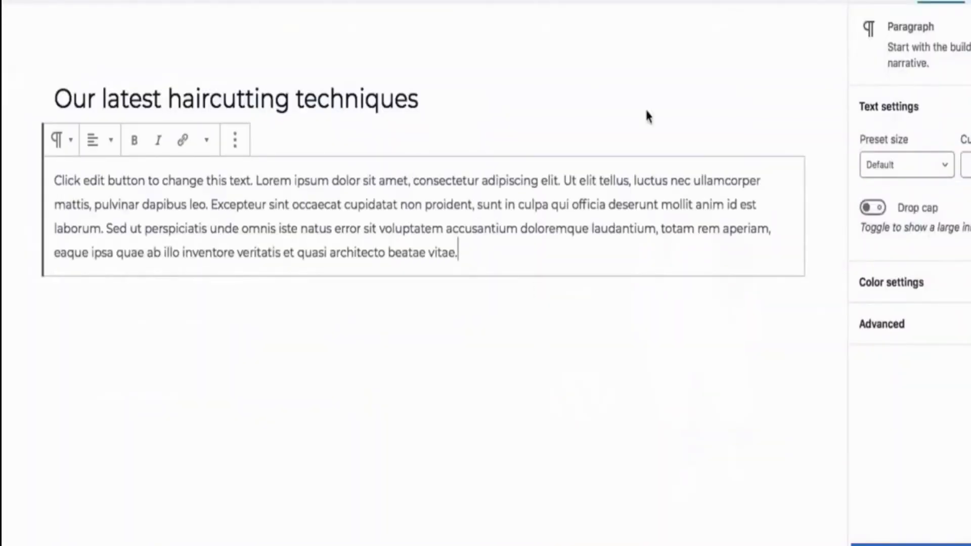
pyautogui.click(962, 1)
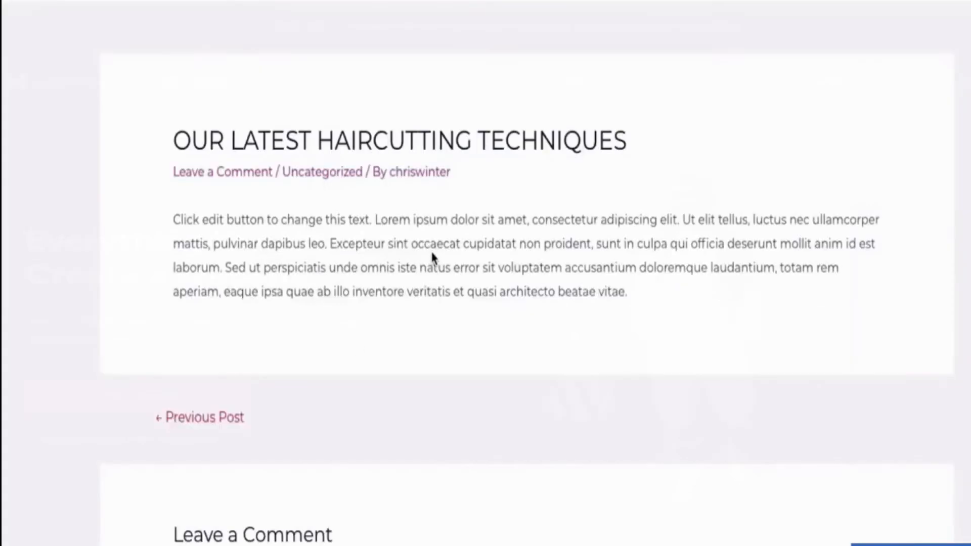
# Review the published haircutting techniques post down to its comment section
pyautogui.scroll(-3, 321, 262)
pyautogui.scroll(3, 434, 123)
pyautogui.scroll(-4, 435, 295)
pyautogui.scroll(4, 435, 295)
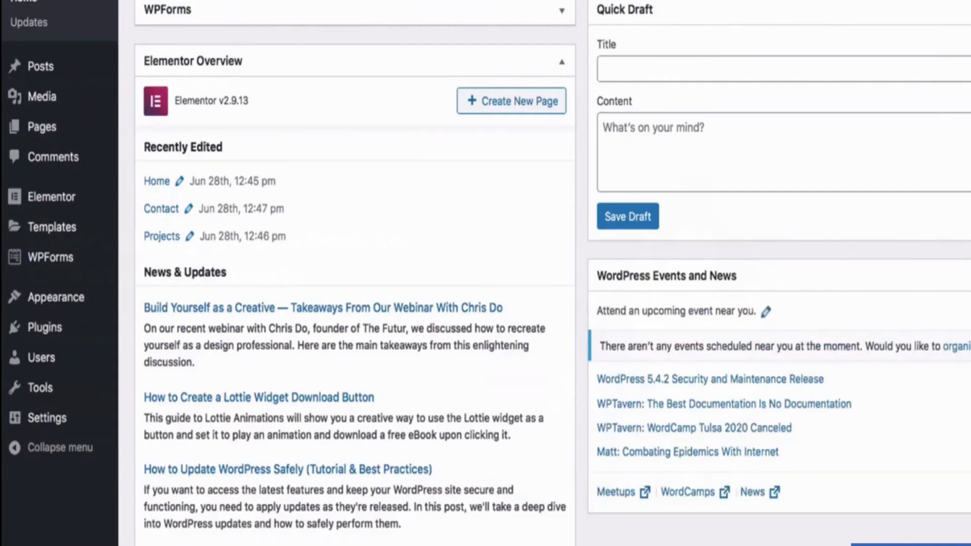
# Create a new page titled "Our methods" with the same "Click edit button to change this text" placeholder paragraph as its body
pyautogui.click(55, 121)
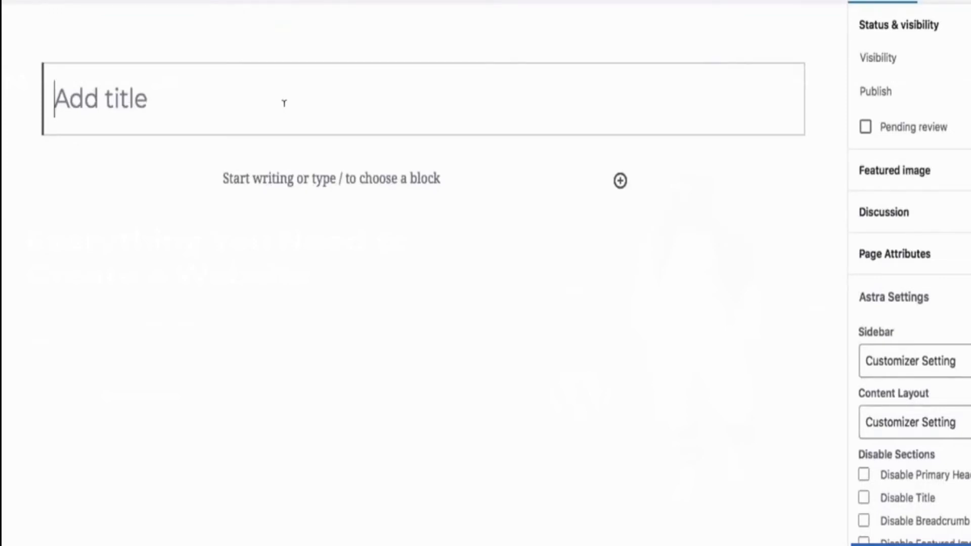
pyautogui.write('Our methods')
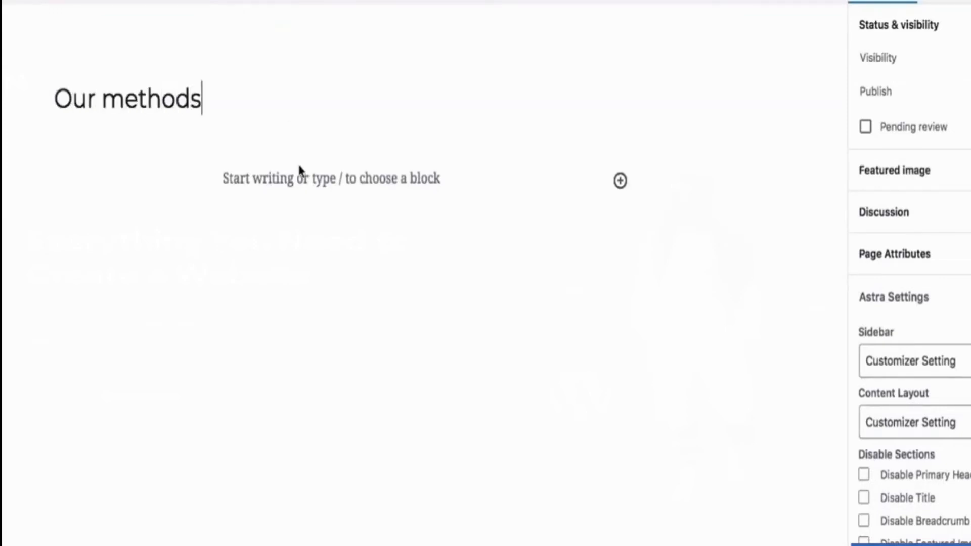
pyautogui.click(301, 171)
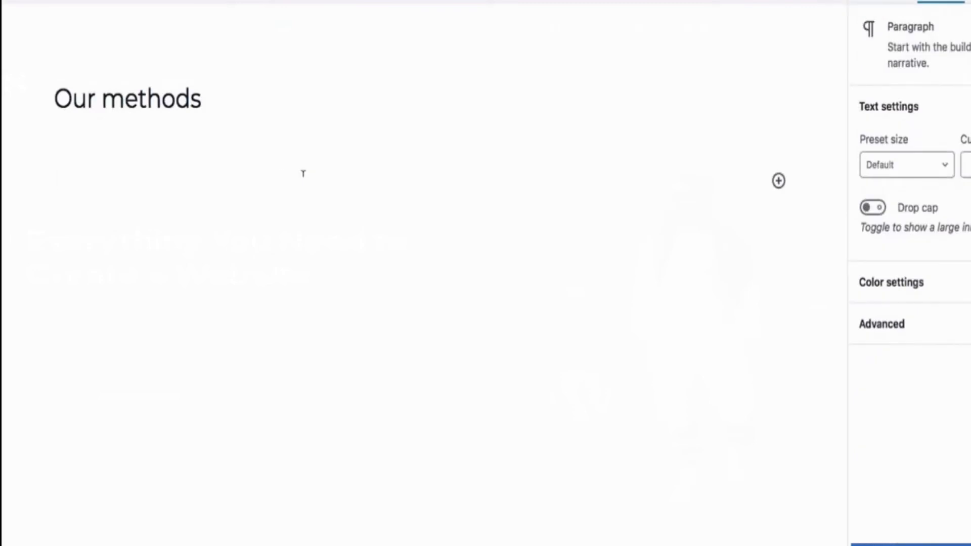
pyautogui.write('Click edit button to change this text. Lorem ipsum dolor sit amet, consectetur adipiscing elit. Ut elit tellus, luctus nec ullamcorper mattis, pulvinar dapibus leo. Excepteur sint occaecat cupidatat non proident, sunt in culpa qui officia deserunt mollit anim id est laborum. Sed ut perspiciatis unde omnis iste natus error sit voluptatem accusantium doloremque laudantium, totam rem aperiam, eaque ipsa quae ab illo inventore veritatis et quasi architecto beatae vitae.')
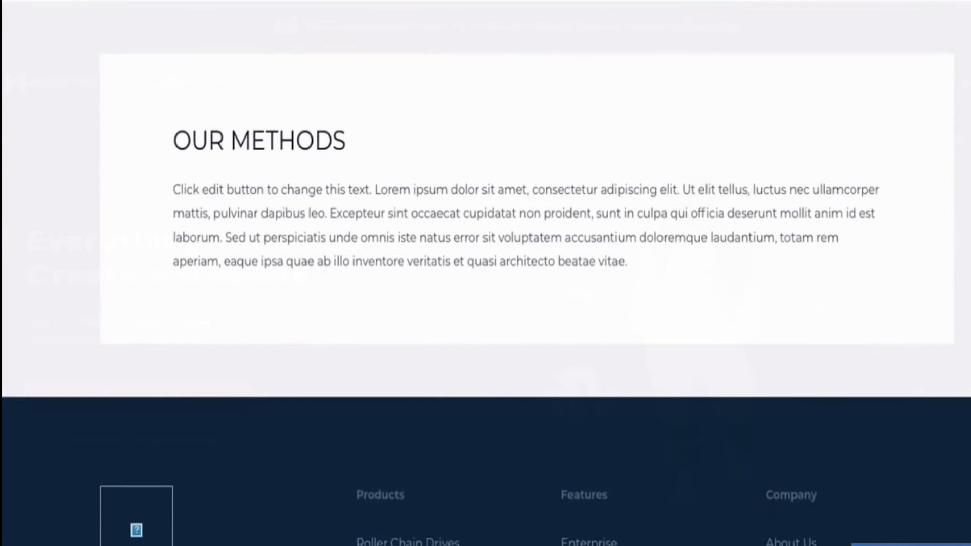
# Examine the published Our Story page from its banner down to the Since 1989 and Some Cool Facts sections
pyautogui.click(701, 1)
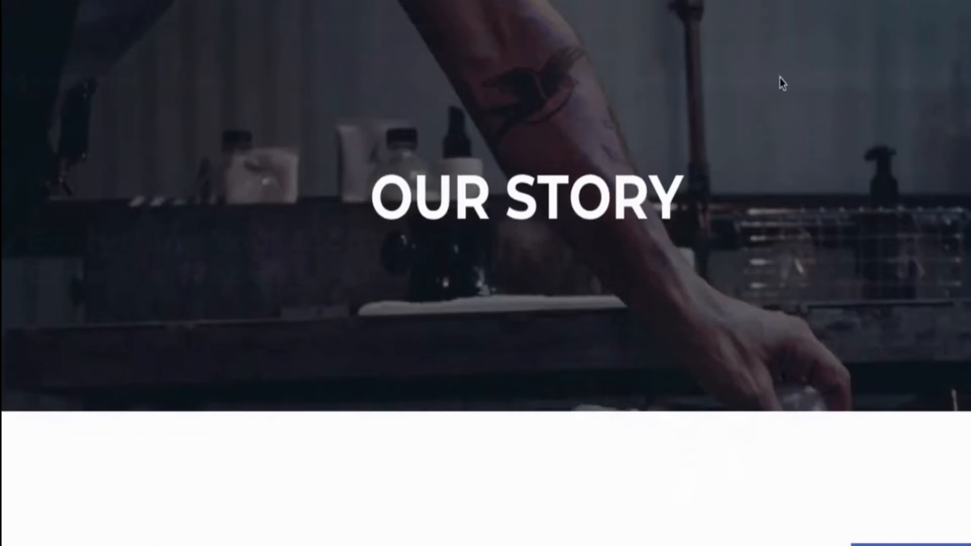
pyautogui.scroll(-2, 813, 78)
pyautogui.scroll(2, 813, 78)
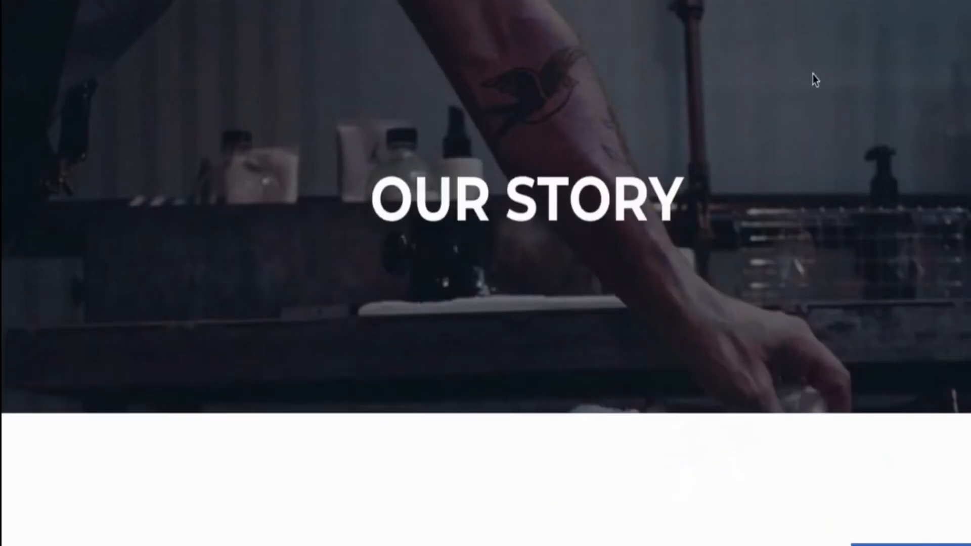
pyautogui.scroll(-6, 563, 288)
pyautogui.scroll(-3, 563, 289)
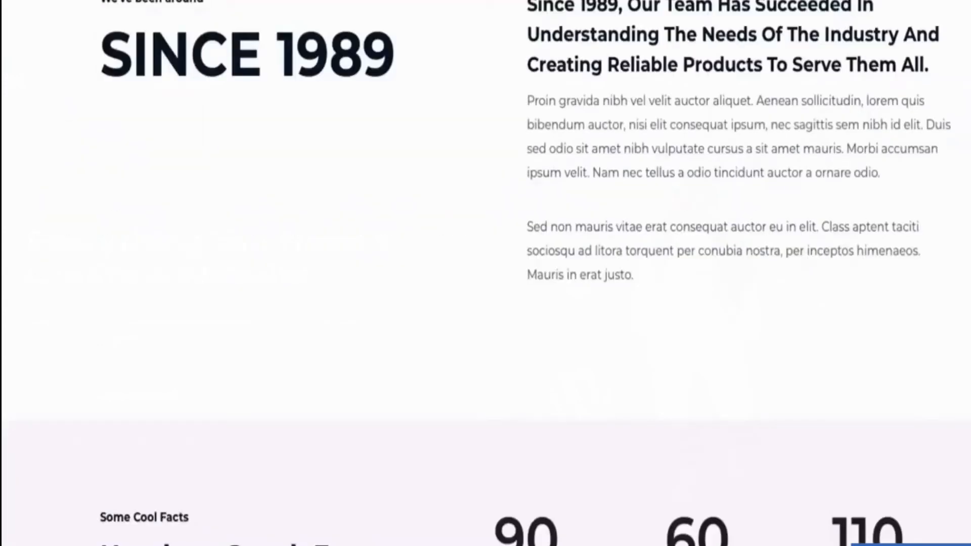
# Return to the WordPress dashboard and open the site's Permalinks settings
pyautogui.moveTo(60, 1)
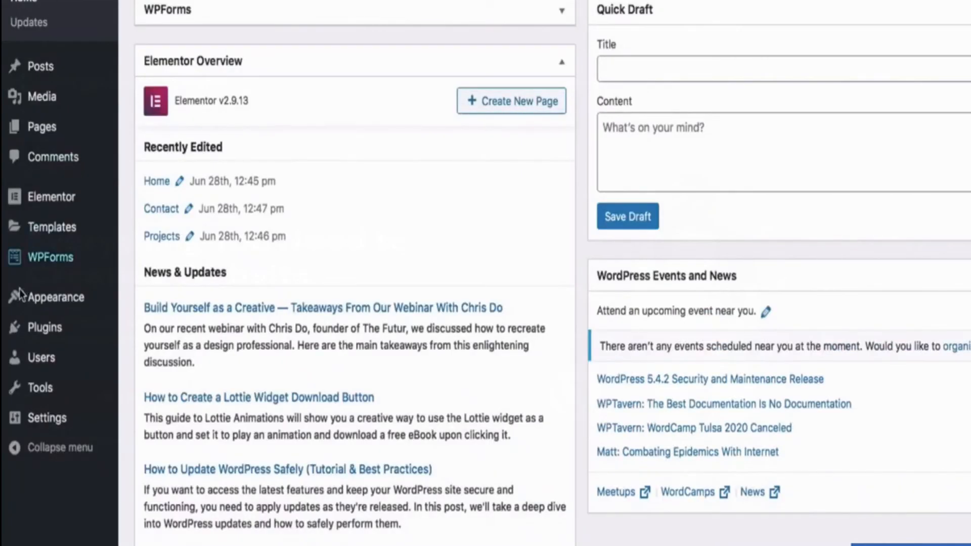
pyautogui.moveTo(59, 416)
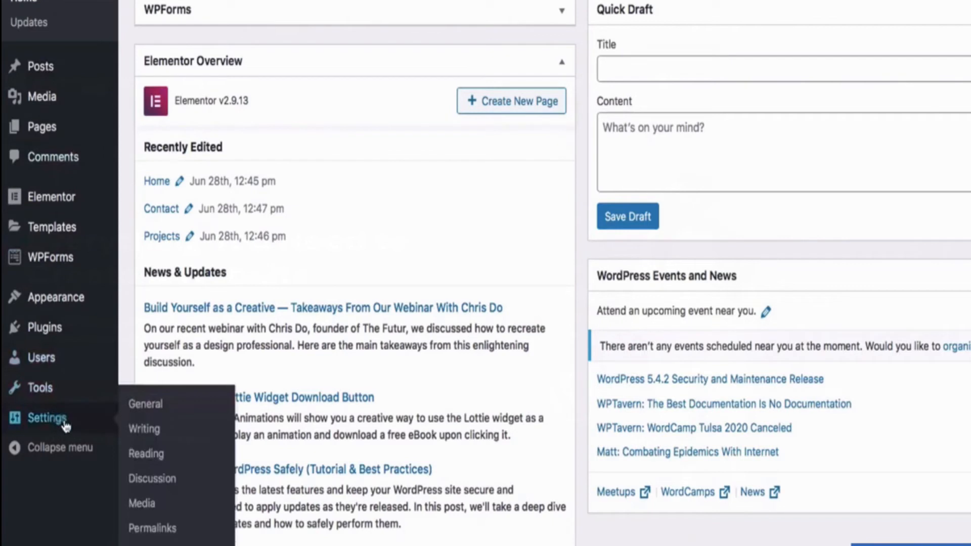
pyautogui.click(152, 529)
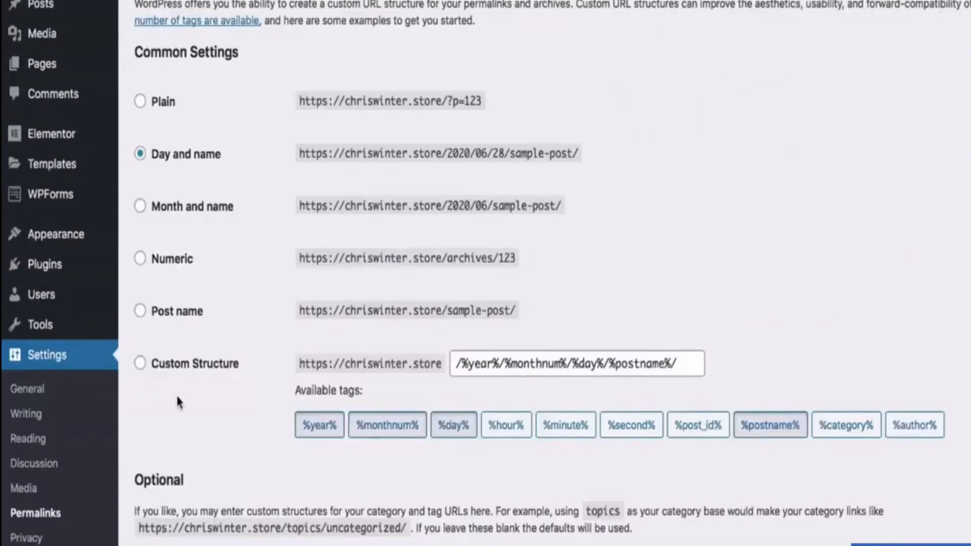
# Set the site's permalink structure to Post name and save the change
pyautogui.scroll(-4, 223, 226)
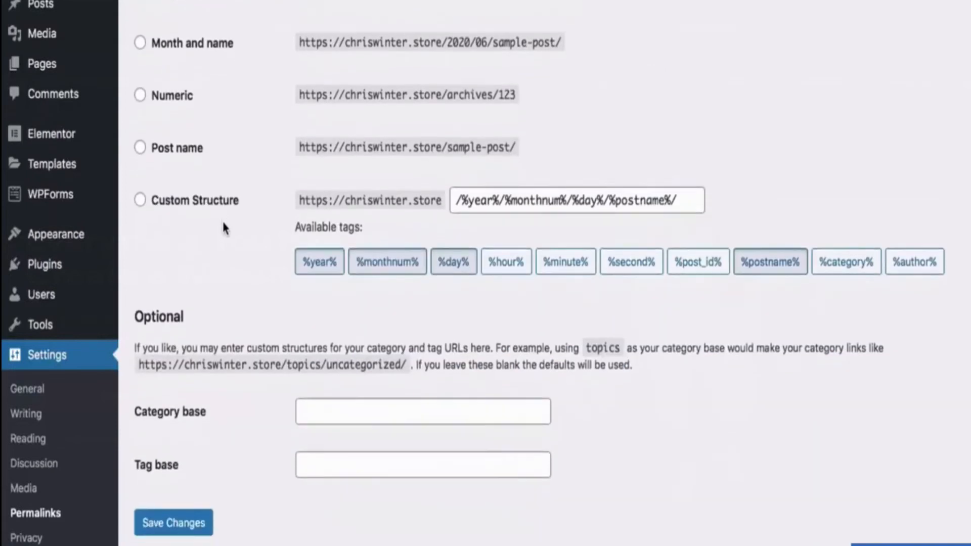
pyautogui.scroll(2, 223, 226)
pyautogui.scroll(2, 223, 225)
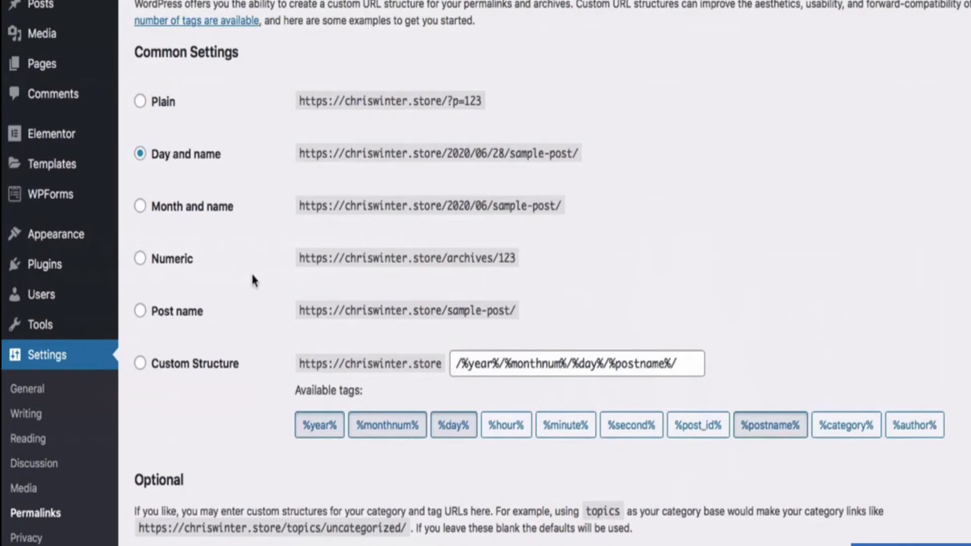
pyautogui.click(188, 312)
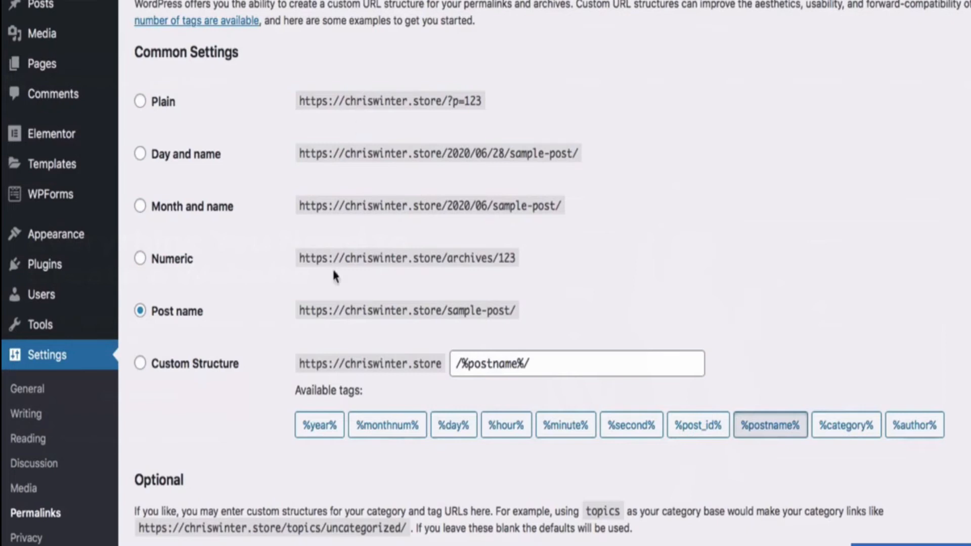
pyautogui.scroll(-5, 334, 273)
pyautogui.click(174, 513)
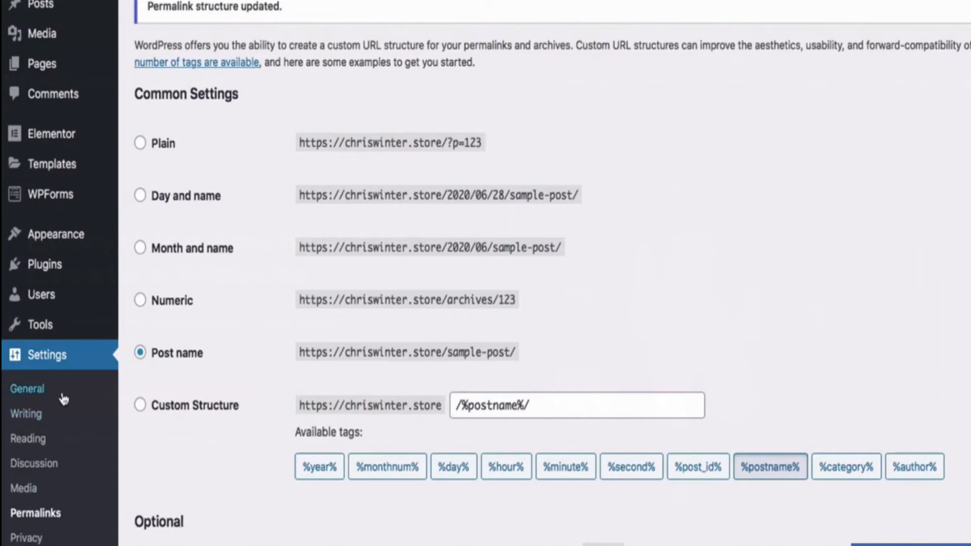
# Set the site tagline in the general settings to "This is a great looking website" and save the settings
pyautogui.click(31, 389)
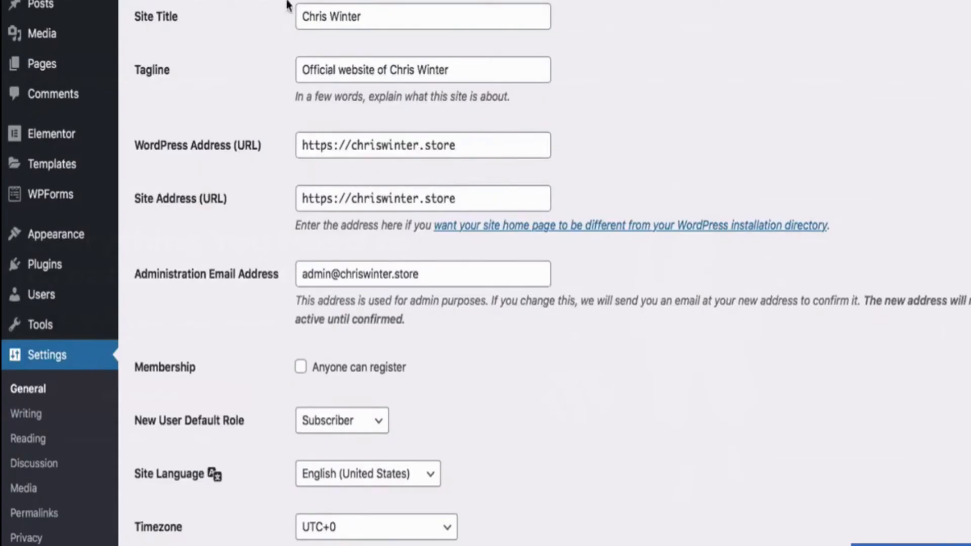
pyautogui.doubleClick(350, 18)
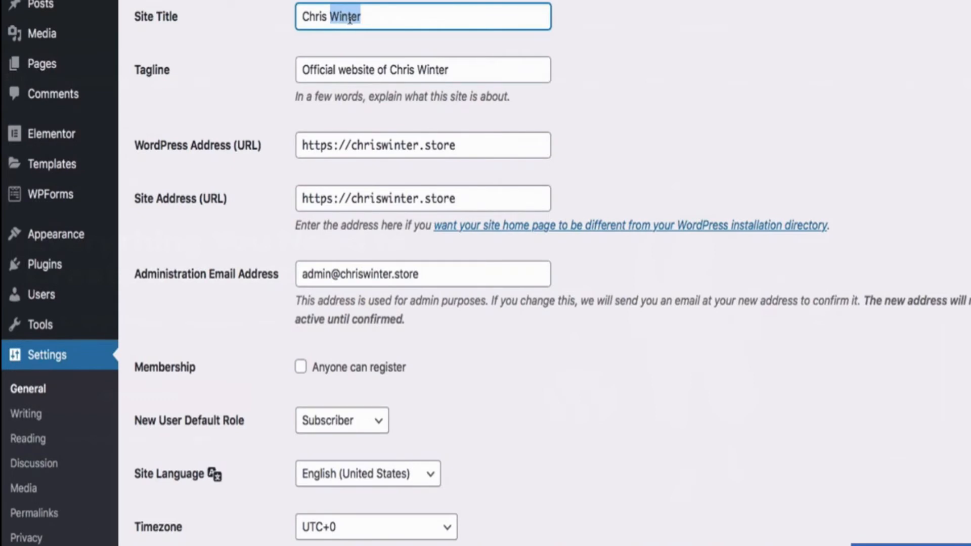
pyautogui.press('Tab')
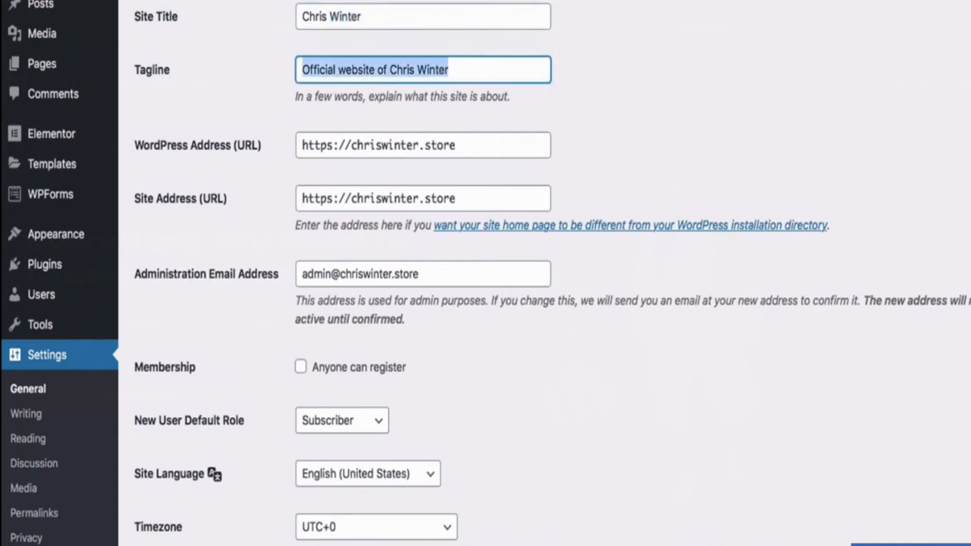
pyautogui.write('This is a')
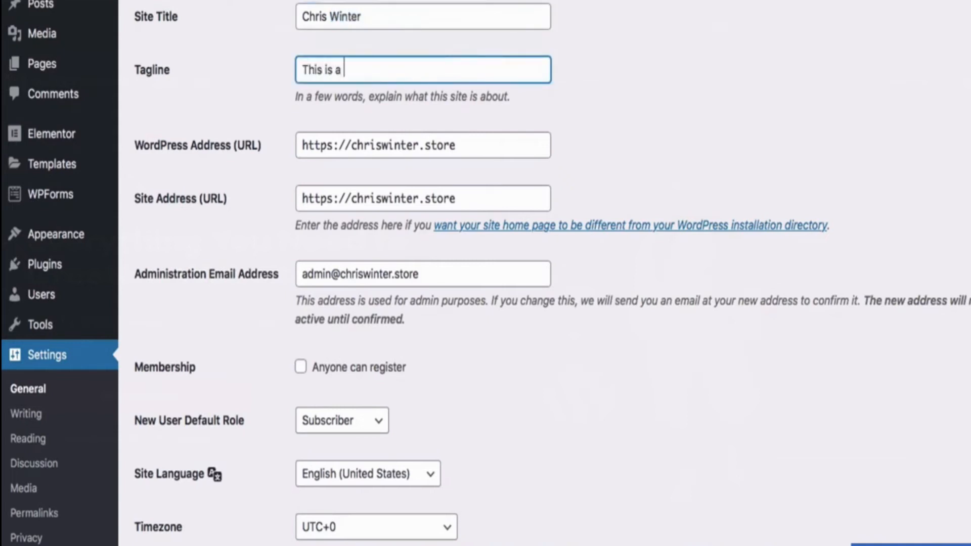
pyautogui.write(' great looking ')
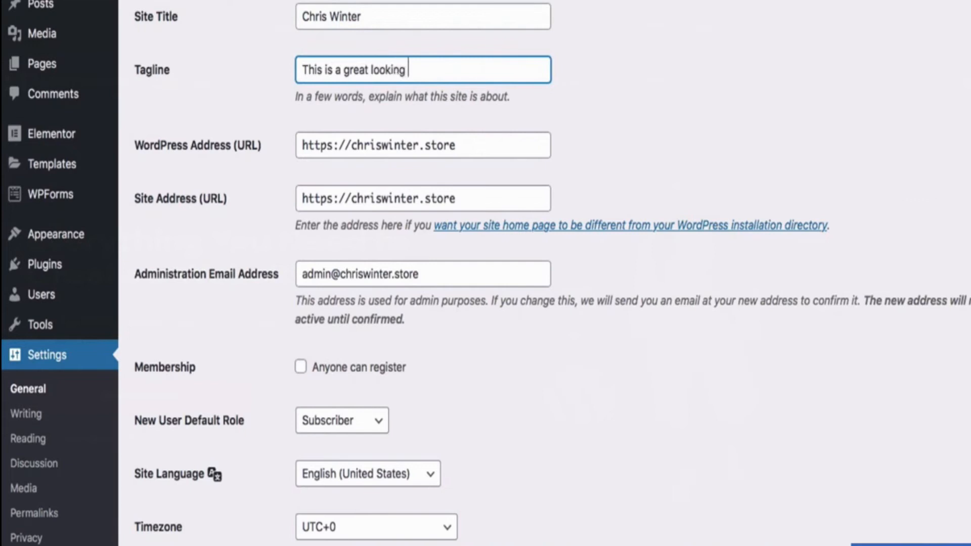
pyautogui.write('wesbsite')
pyautogui.press('BackSpace')
pyautogui.press('BackSpace')
pyautogui.press('BackSpace')
pyautogui.press('BackSpace')
pyautogui.press('BackSpace')
pyautogui.press('BackSpace')
pyautogui.write('bsite')
pyautogui.scroll(-3, 369, 263)
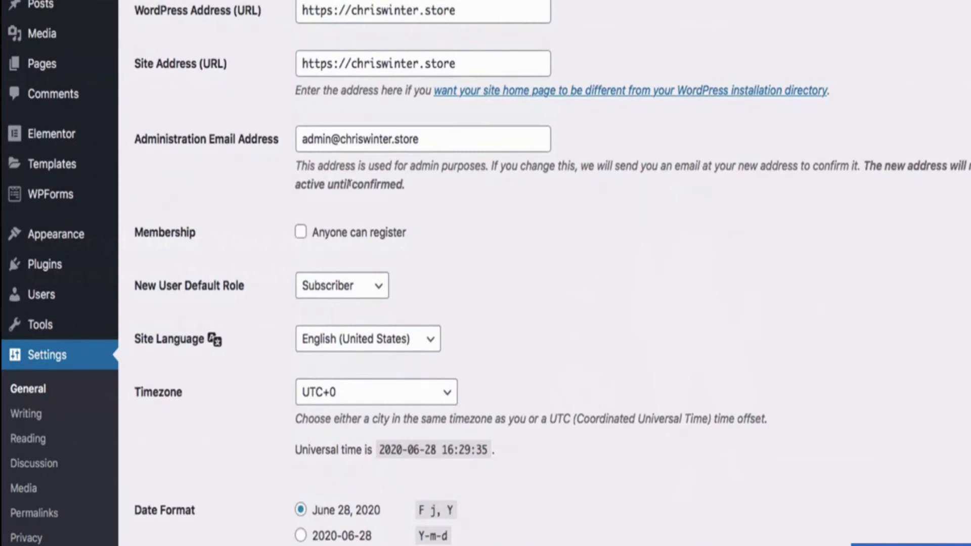
pyautogui.scroll(-1, 356, 164)
pyautogui.scroll(-3, 314, 226)
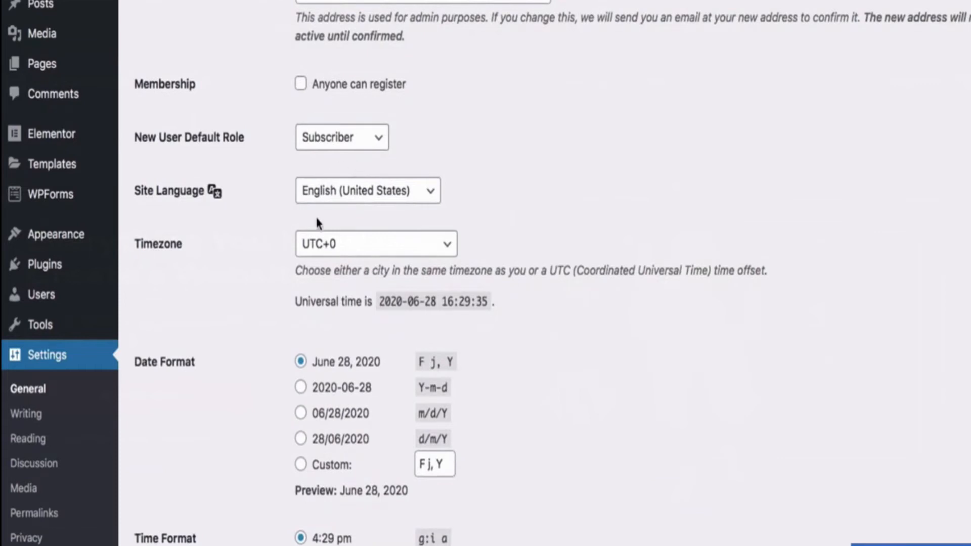
pyautogui.scroll(-6, 313, 212)
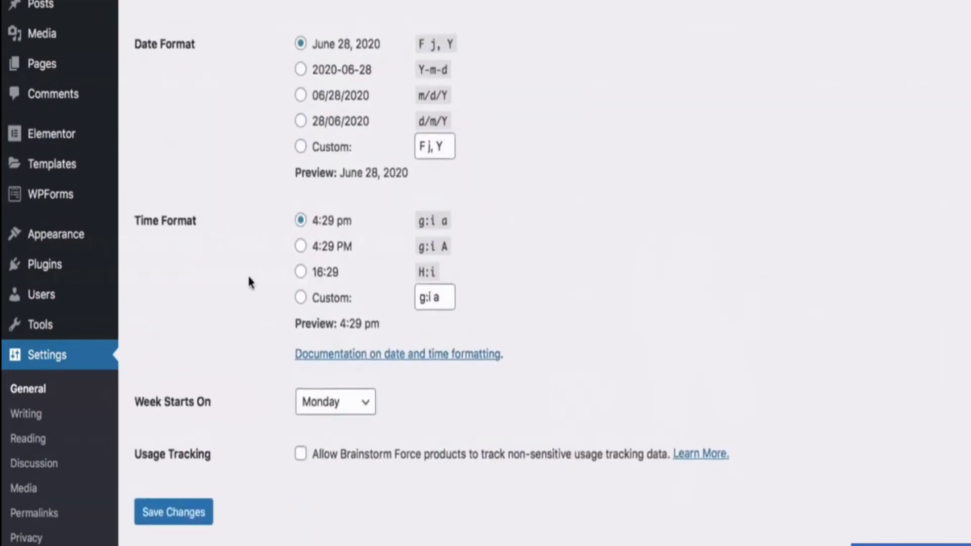
pyautogui.click(195, 507)
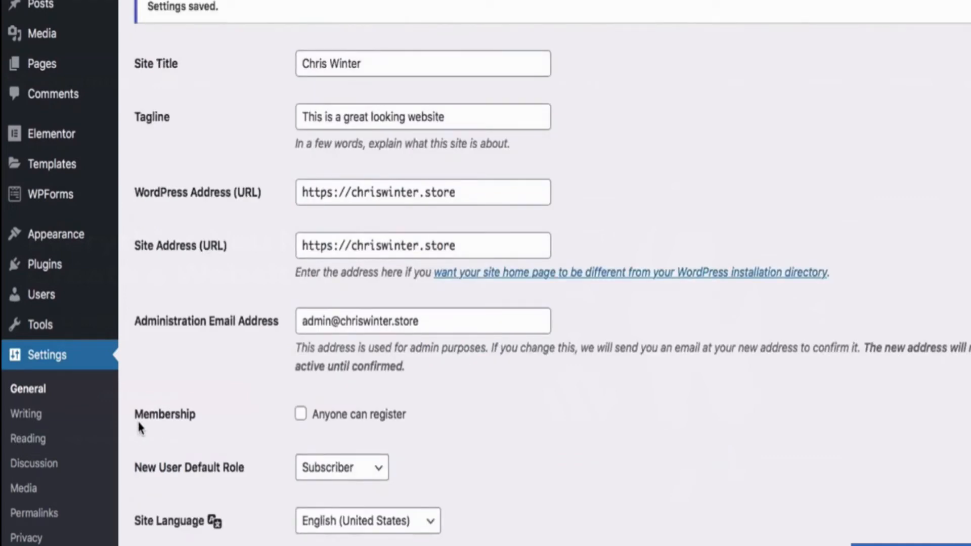
# Open the administrator's user profile and review its personal options, name, contact, biographical and account management settings
pyautogui.moveTo(94, 307)
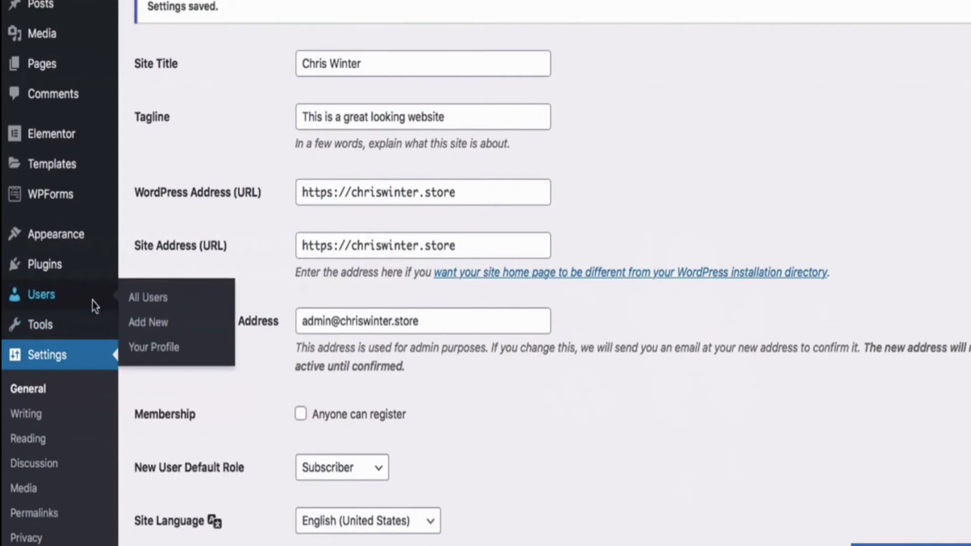
pyautogui.click(94, 306)
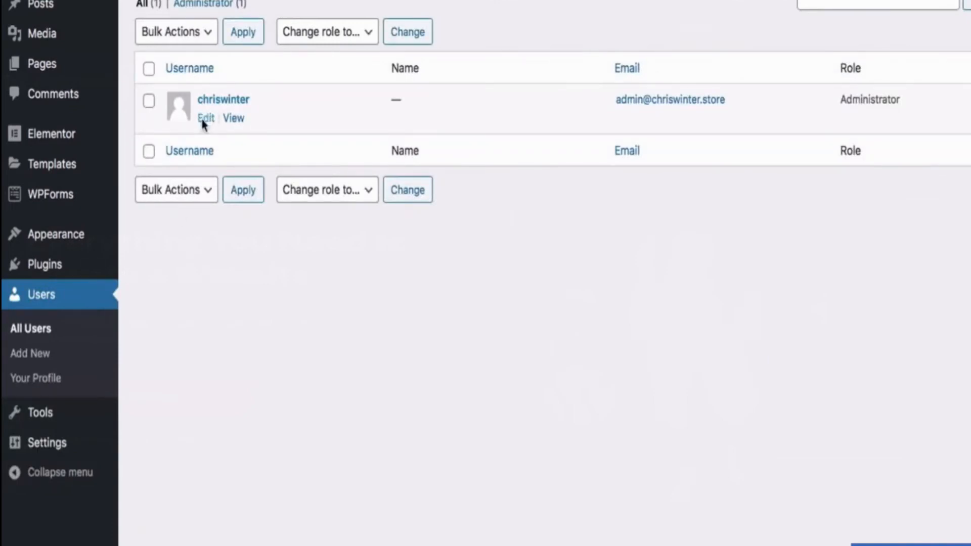
pyautogui.click(205, 119)
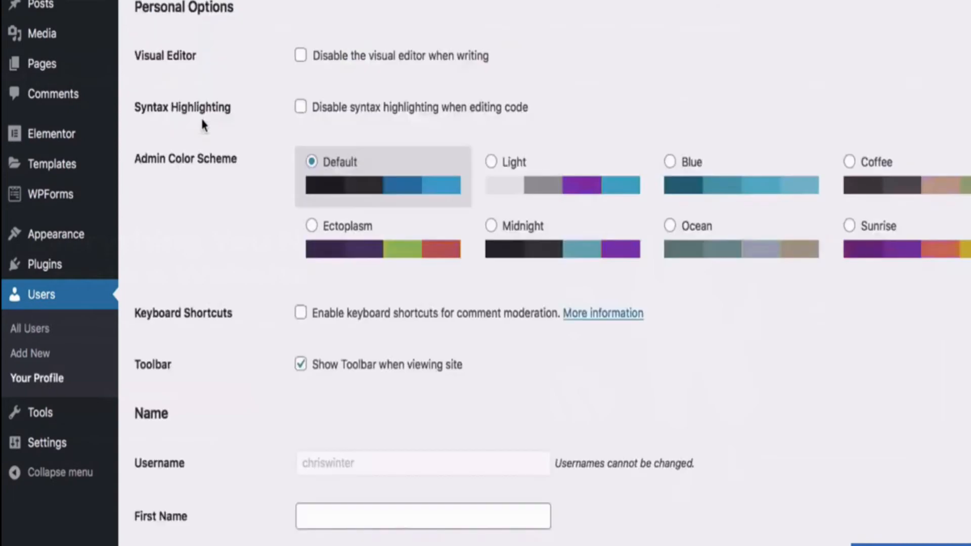
pyautogui.scroll(-10, 202, 124)
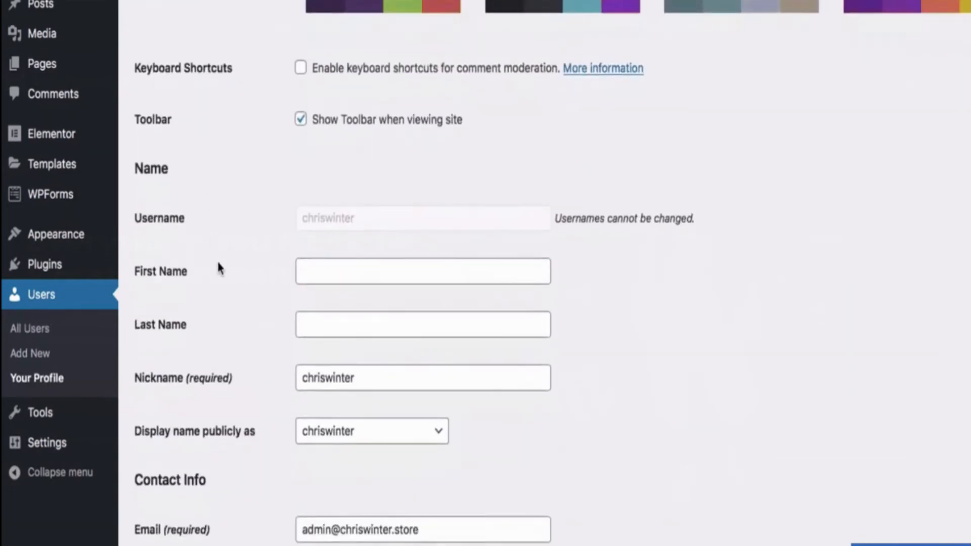
pyautogui.scroll(-7, 217, 270)
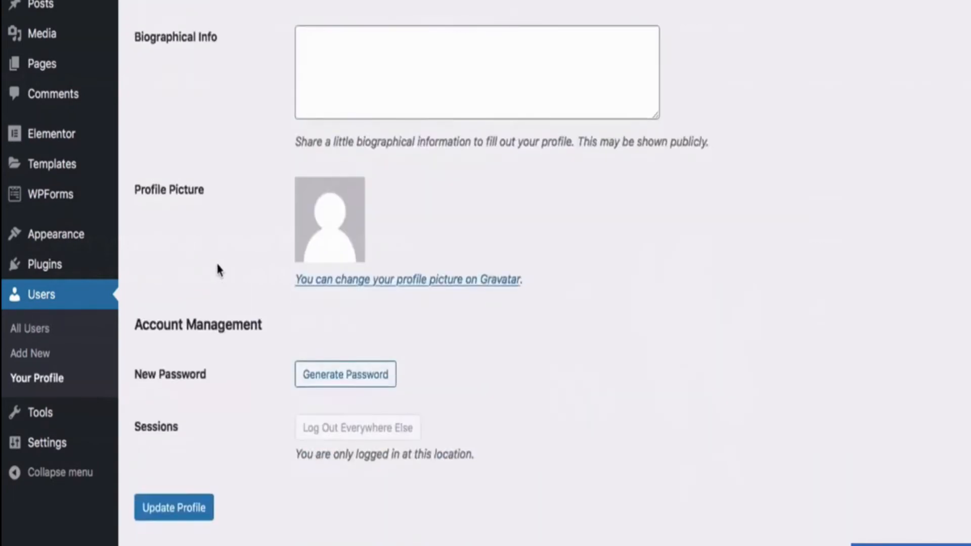
pyautogui.scroll(15, 218, 265)
pyautogui.scroll(-1, 217, 265)
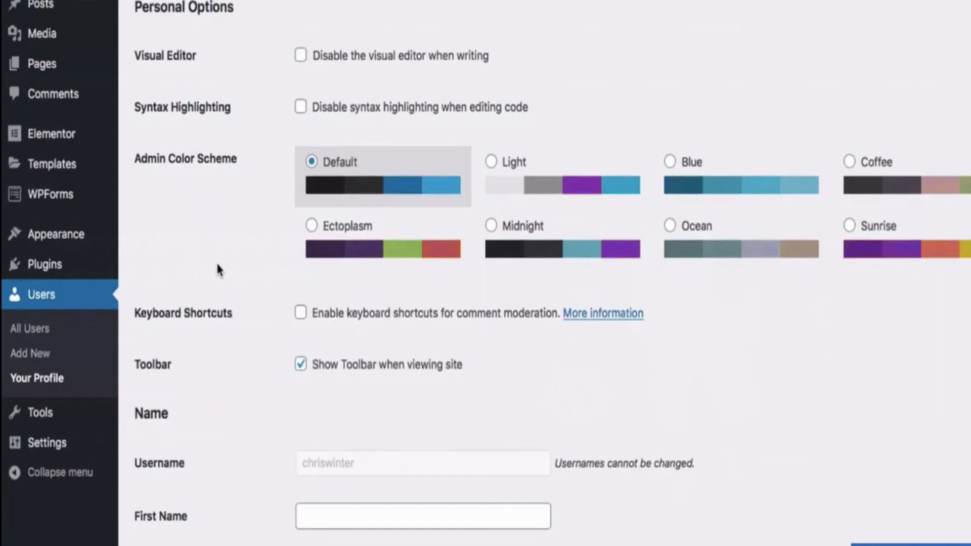
pyautogui.scroll(-7, 217, 264)
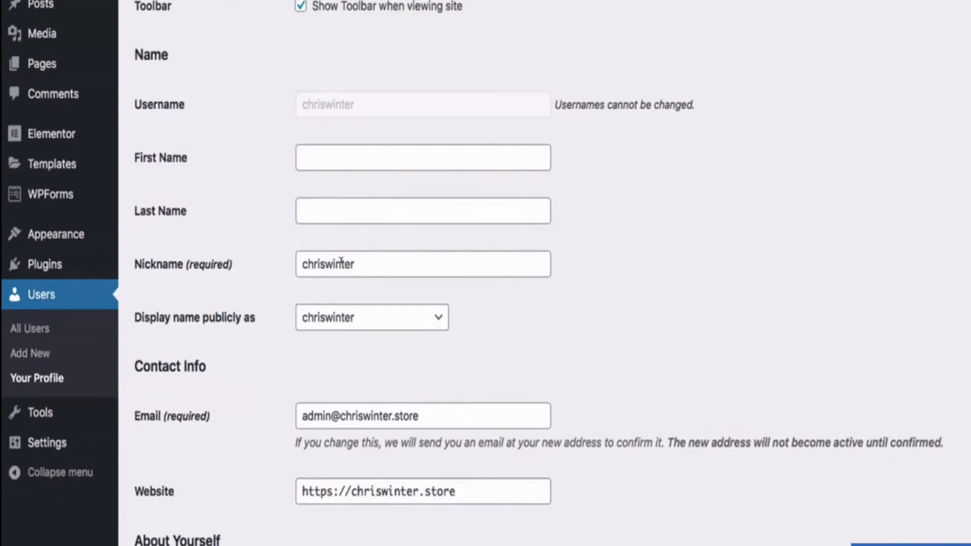
pyautogui.scroll(-2, 354, 339)
pyautogui.scroll(-6, 356, 372)
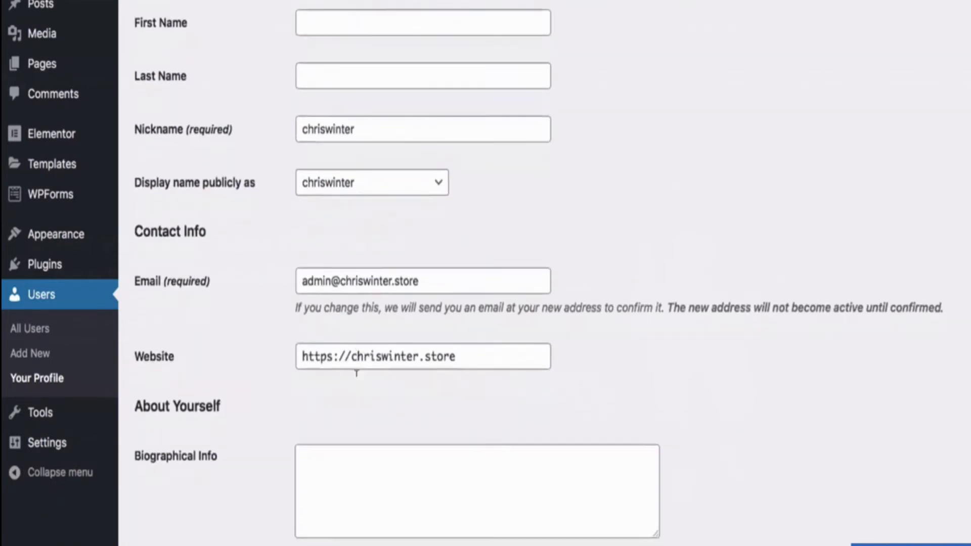
pyautogui.scroll(-2, 346, 539)
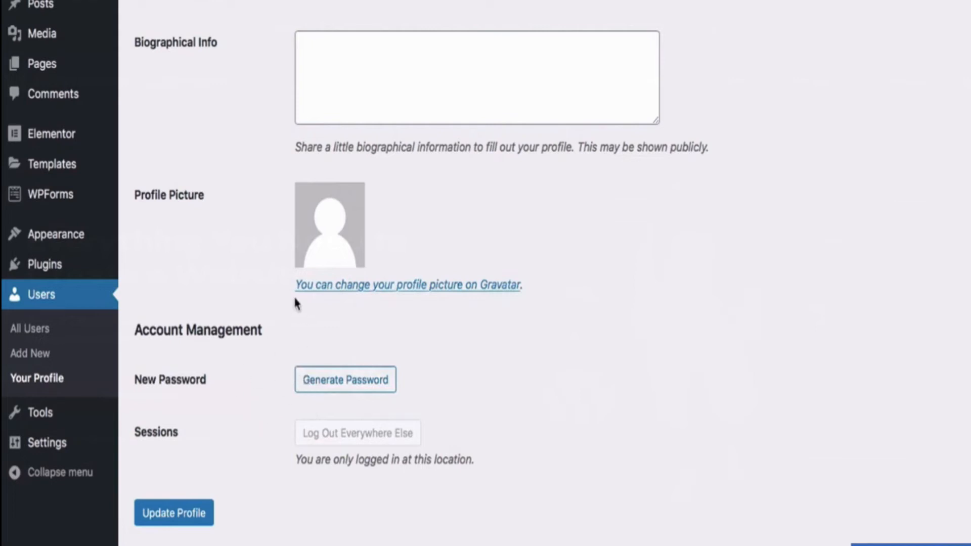
# Open the navigation menu editor and look over the live website's home page down to its footer
pyautogui.moveTo(89, 241)
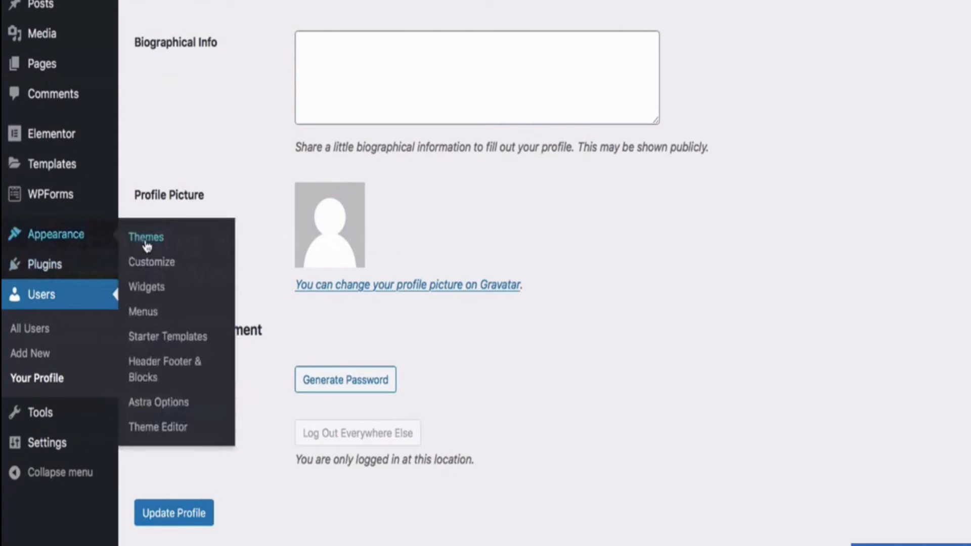
pyautogui.click(146, 312)
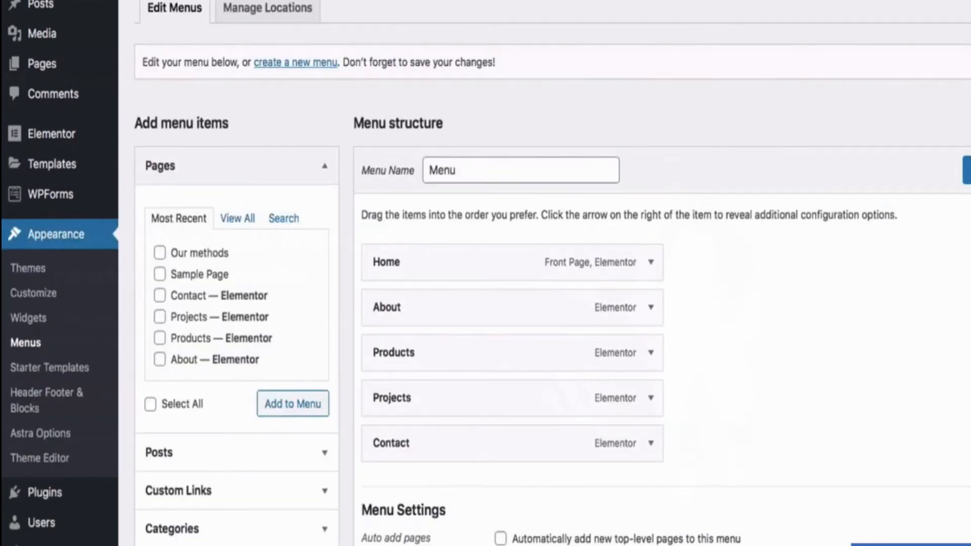
pyautogui.press('super+l')
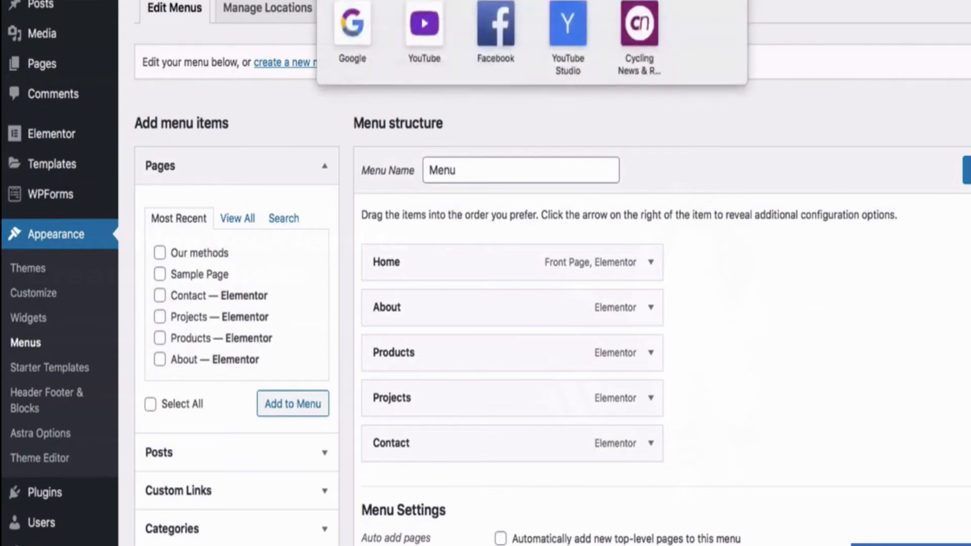
pyautogui.write('wwch')
pyautogui.press('Return')
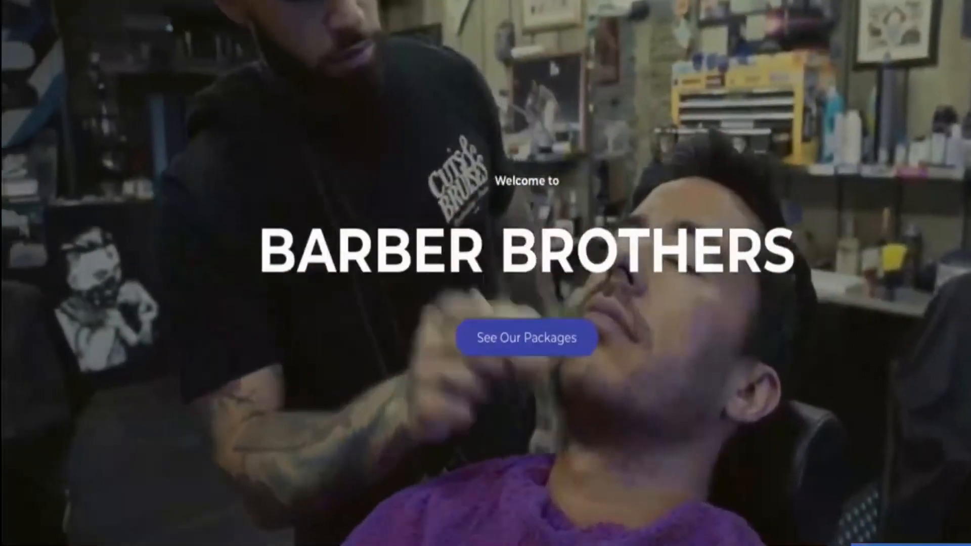
pyautogui.scroll(-15, 634, 207)
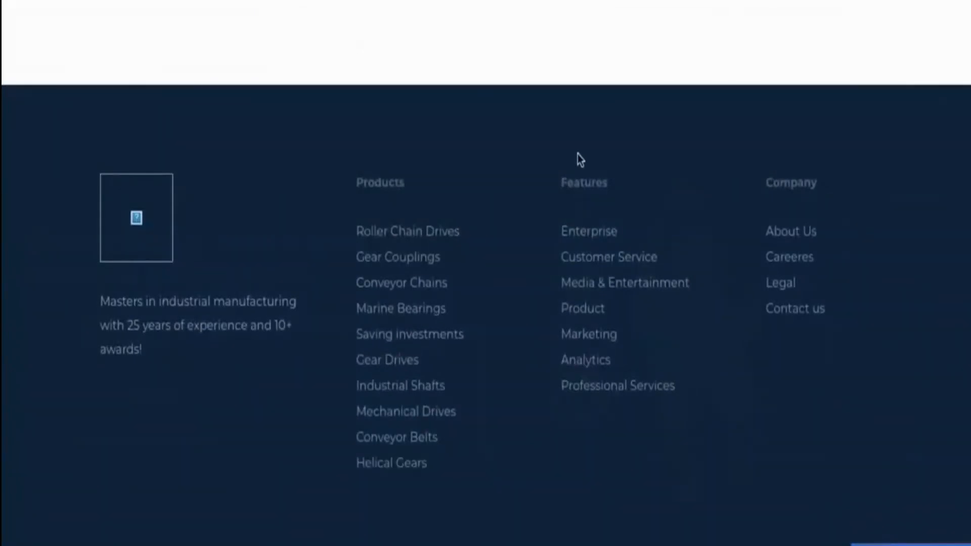
pyautogui.click(800, 270)
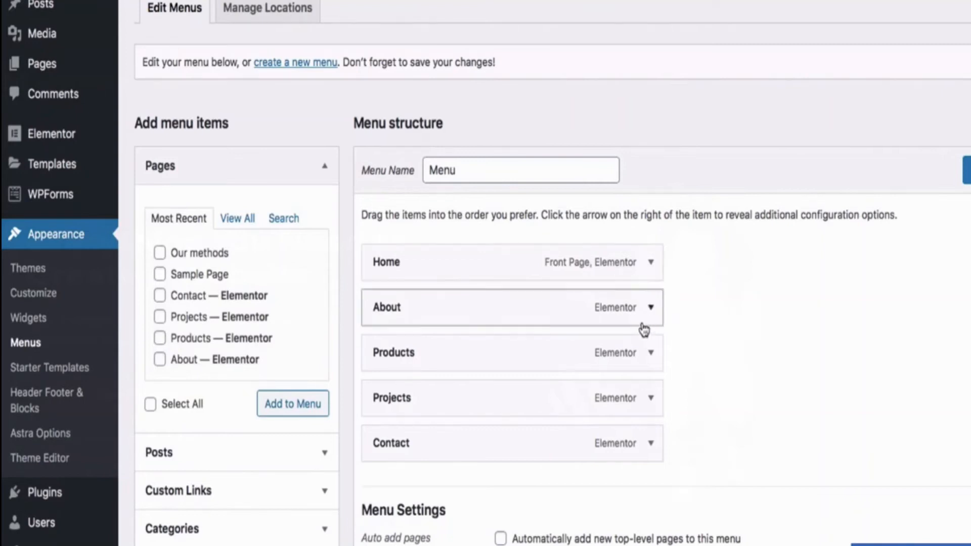
# Change the Projects menu item's navigation label to "Our Team", save the menu, and check the team page on the live site
pyautogui.click(651, 400)
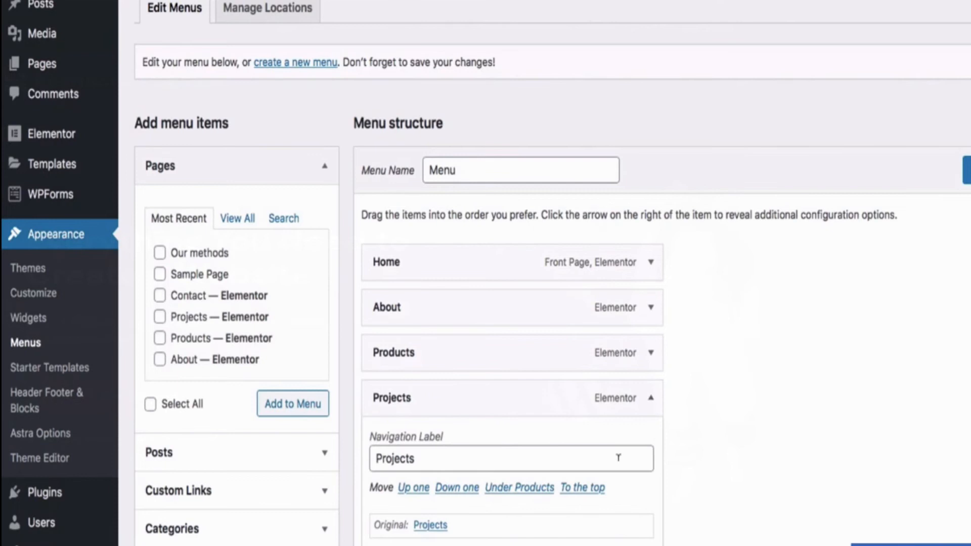
pyautogui.scroll(-2, 595, 402)
pyautogui.moveTo(572, 358); pyautogui.dragTo(352, 358)
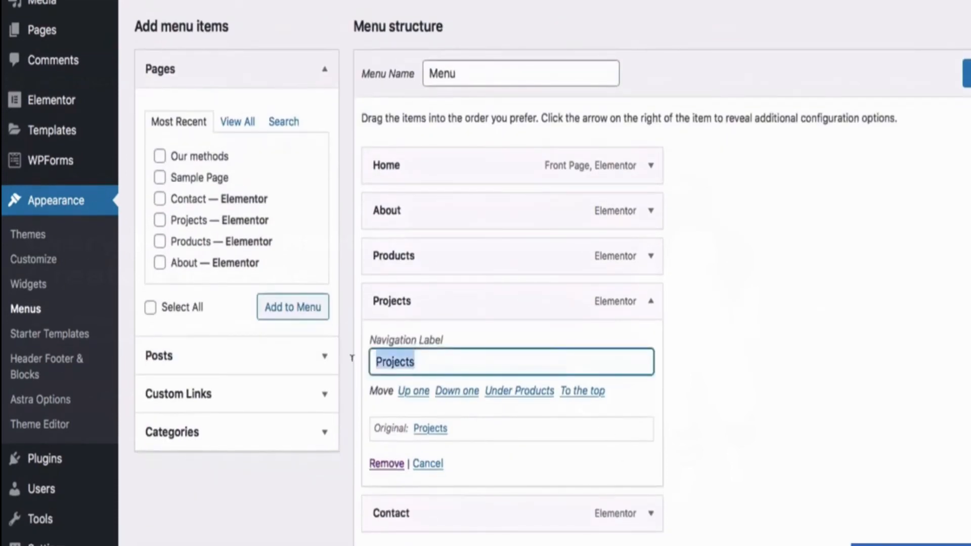
pyautogui.write('Our Team')
pyautogui.click(684, 347)
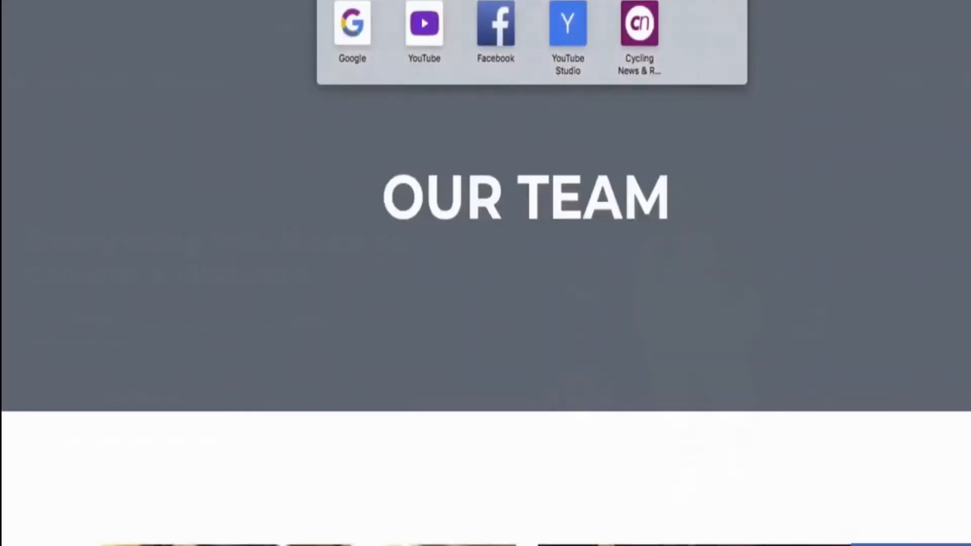
pyautogui.click(843, 56)
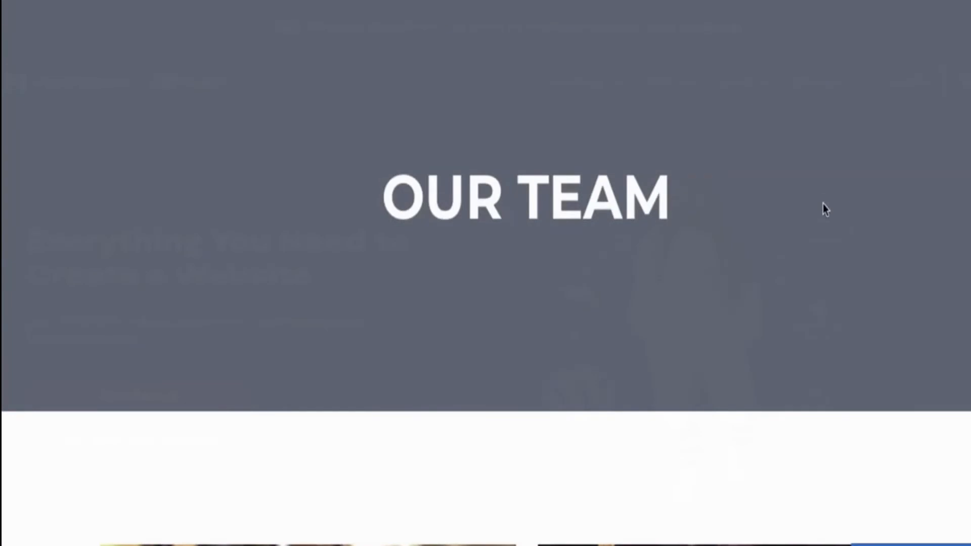
pyautogui.scroll(-3, 823, 208)
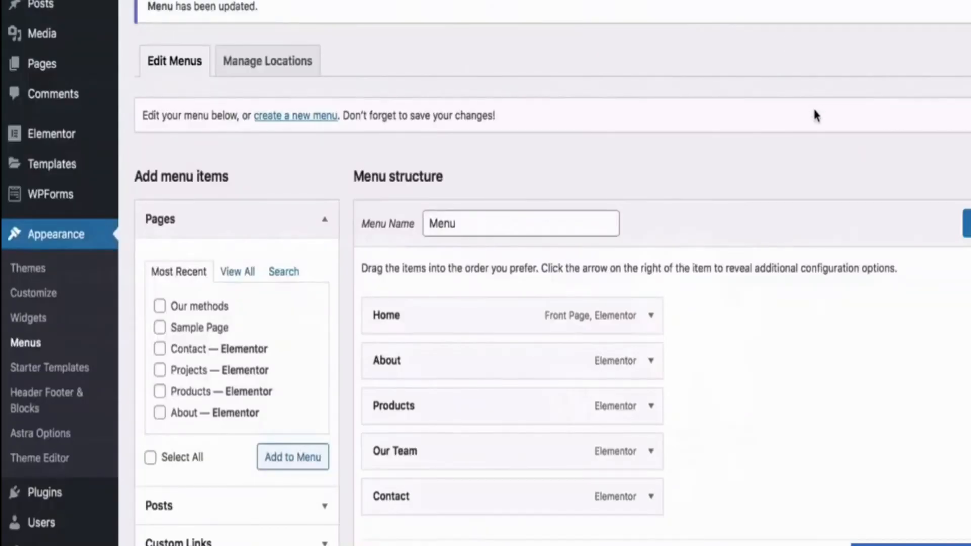
# Move the Our Team menu item directly below About and nest it there as a sub item
pyautogui.moveTo(582, 452); pyautogui.dragTo(403, 373)
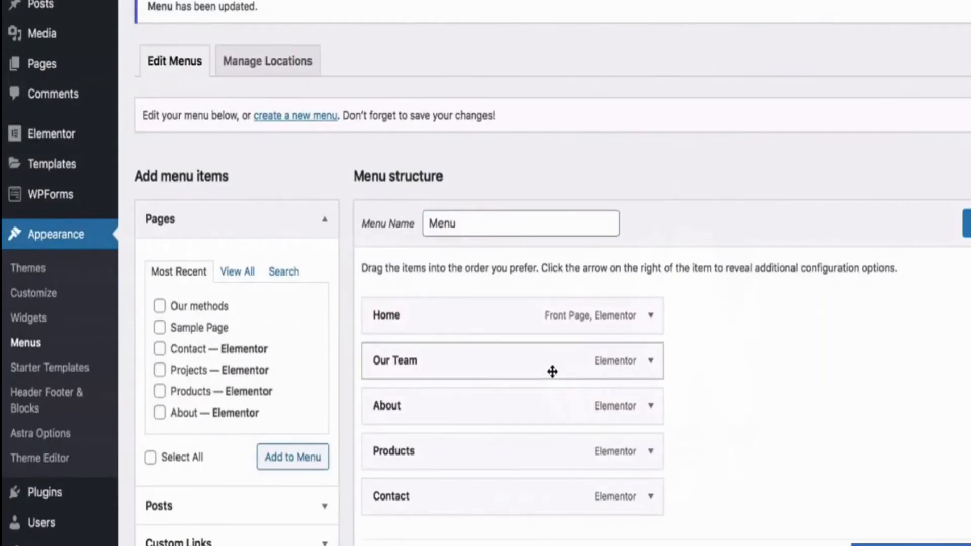
pyautogui.moveTo(552, 372); pyautogui.dragTo(585, 407)
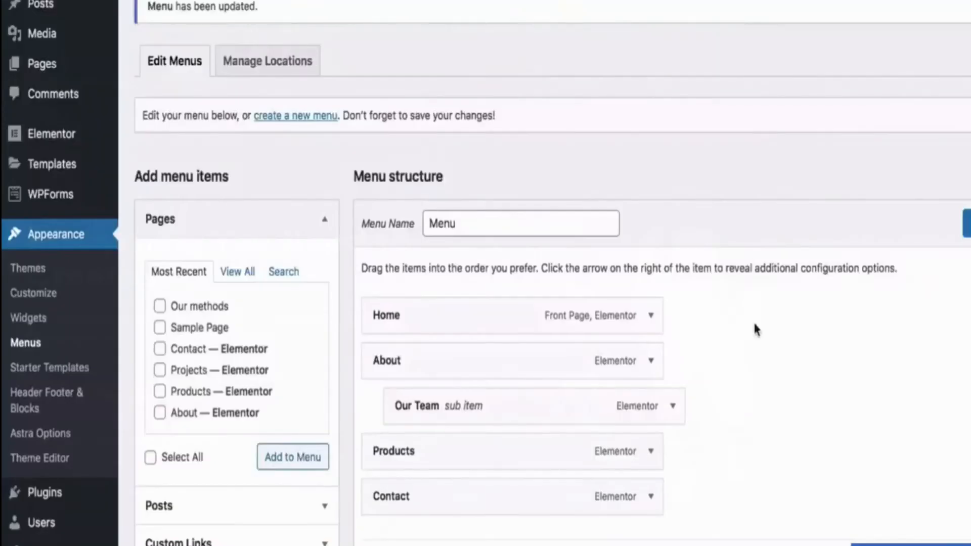
# Move the Our Team menu item back to the top level between About and Products, and save the menu
pyautogui.moveTo(655, 399)
pyautogui.mouseDown()
pyautogui.moveTo(614, 399)
pyautogui.moveTo(651, 396)
pyautogui.mouseUp()
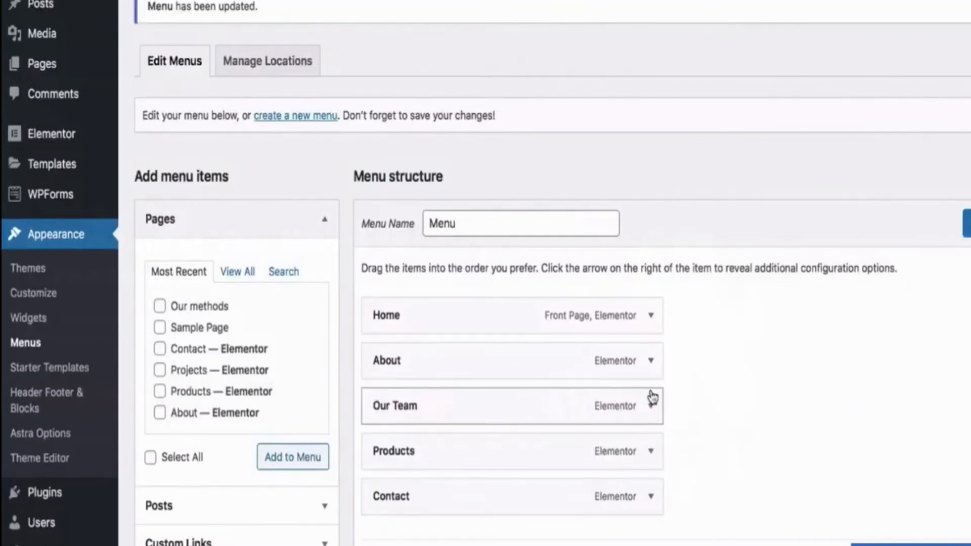
pyautogui.scroll(-4, 700, 413)
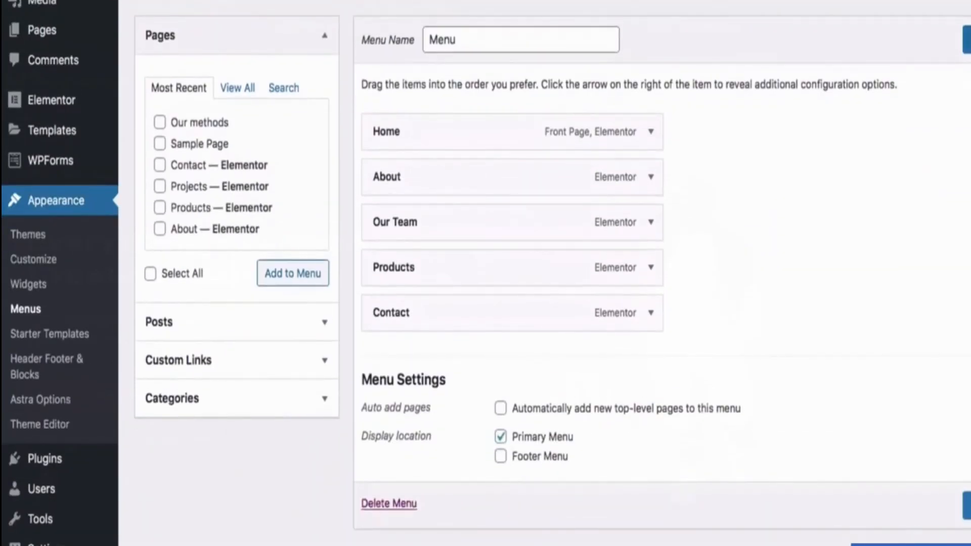
pyautogui.click(967, 41)
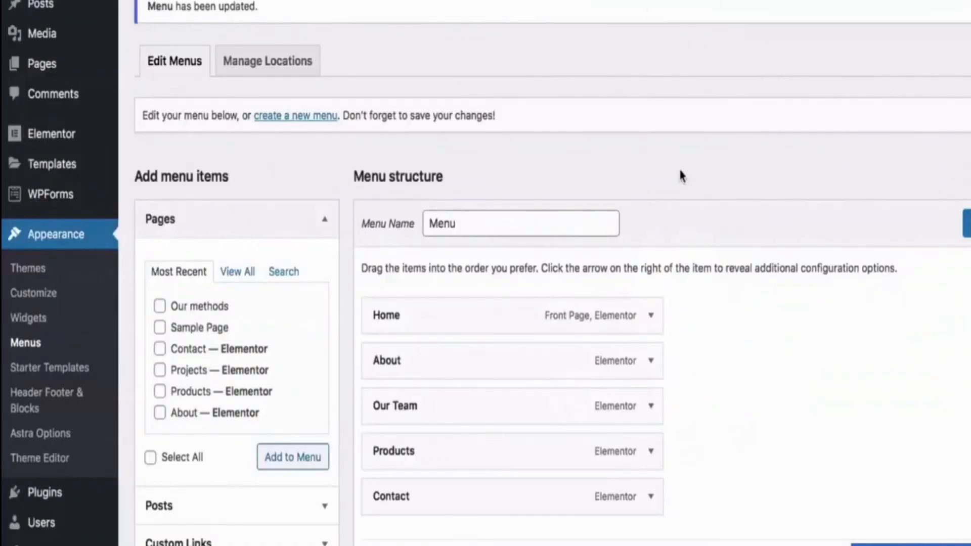
# Look through the available posts, custom links and categories, add the post "Our latest haircutting techniques" to the menu, and save it
pyautogui.scroll(-5, 800, 349)
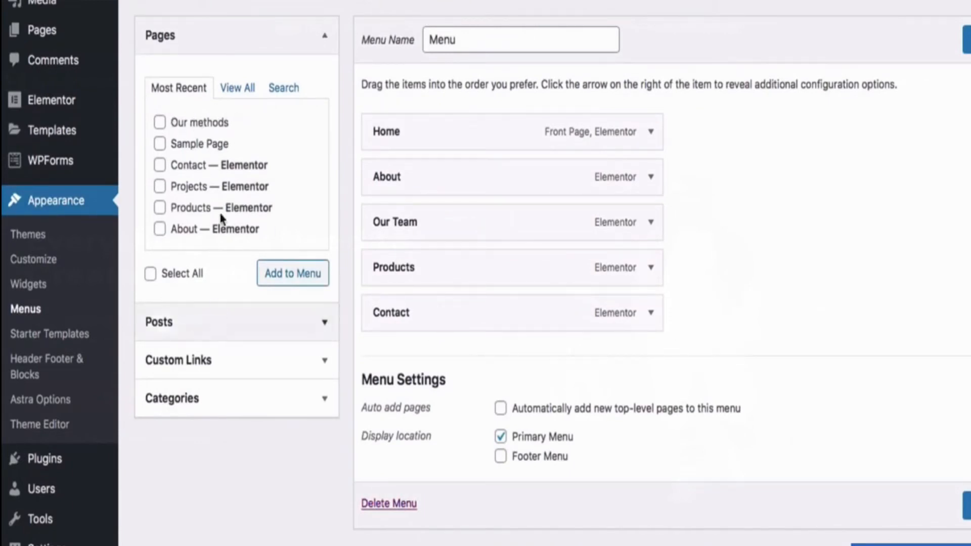
pyautogui.click(190, 318)
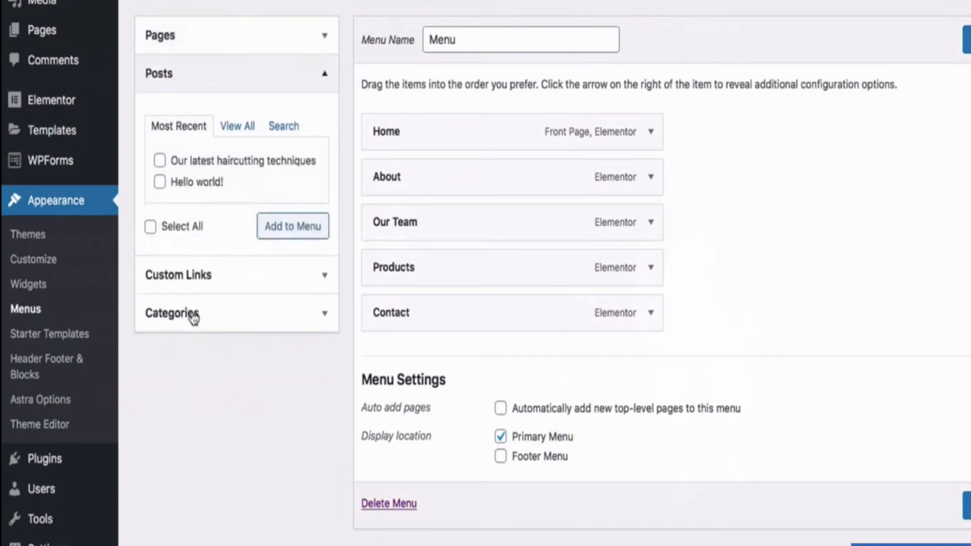
pyautogui.click(185, 281)
pyautogui.click(215, 293)
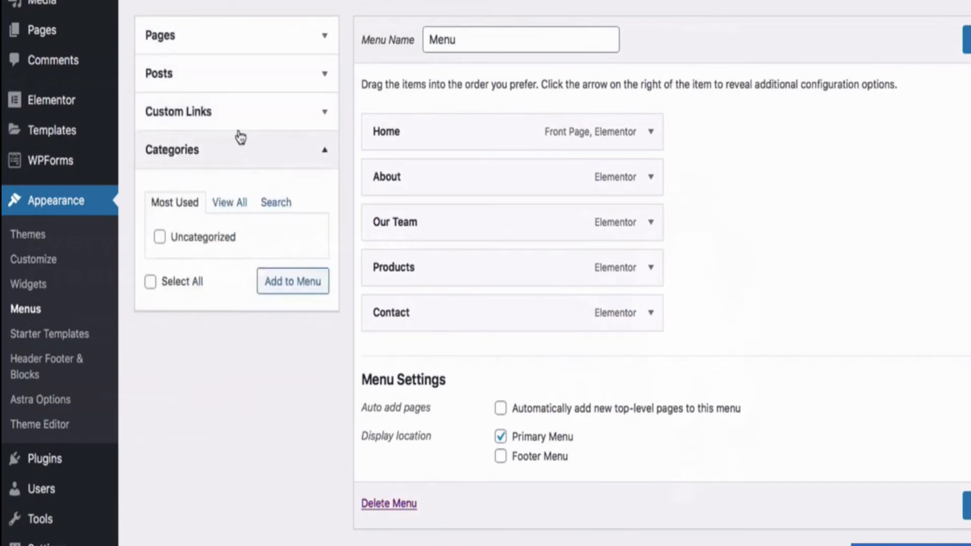
pyautogui.click(199, 121)
pyautogui.click(196, 90)
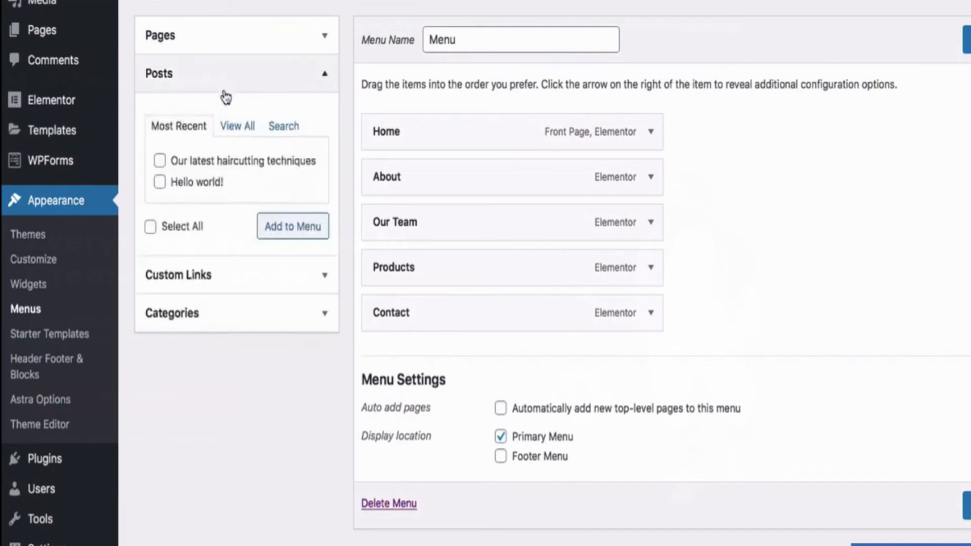
pyautogui.click(160, 161)
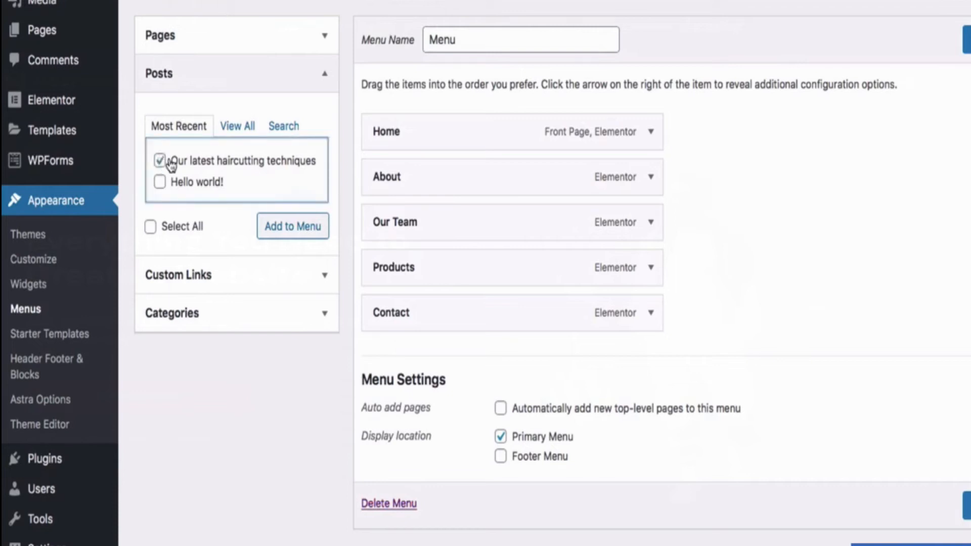
pyautogui.click(268, 231)
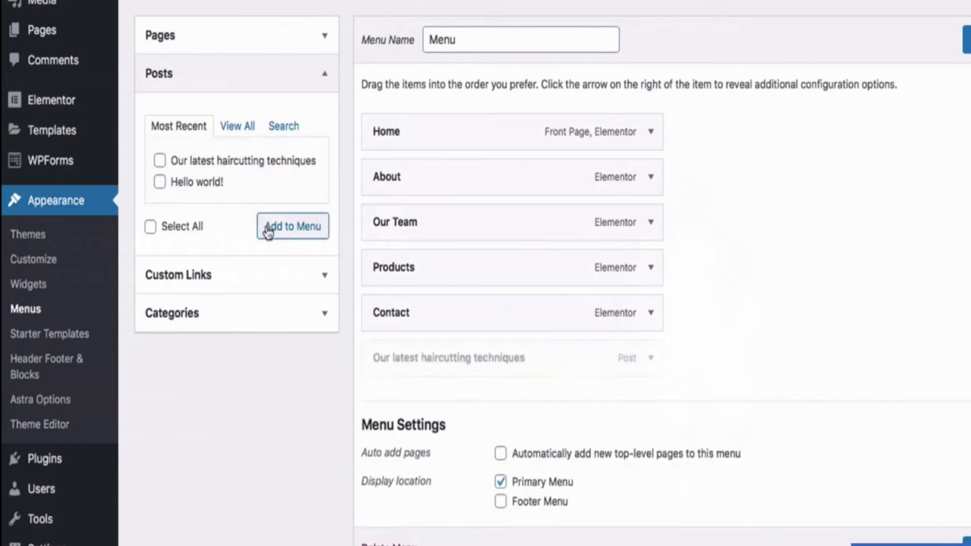
pyautogui.moveTo(540, 370); pyautogui.dragTo(514, 369)
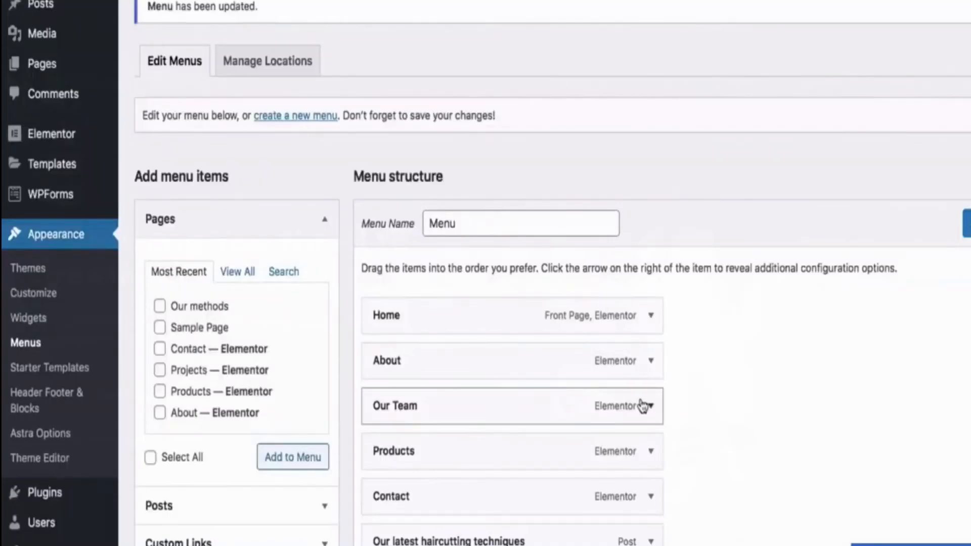
# Change the haircutting post menu item's navigation label to "Techniques" and save the menu
pyautogui.click(651, 541)
pyautogui.scroll(-5, 584, 447)
pyautogui.moveTo(583, 443); pyautogui.dragTo(355, 438)
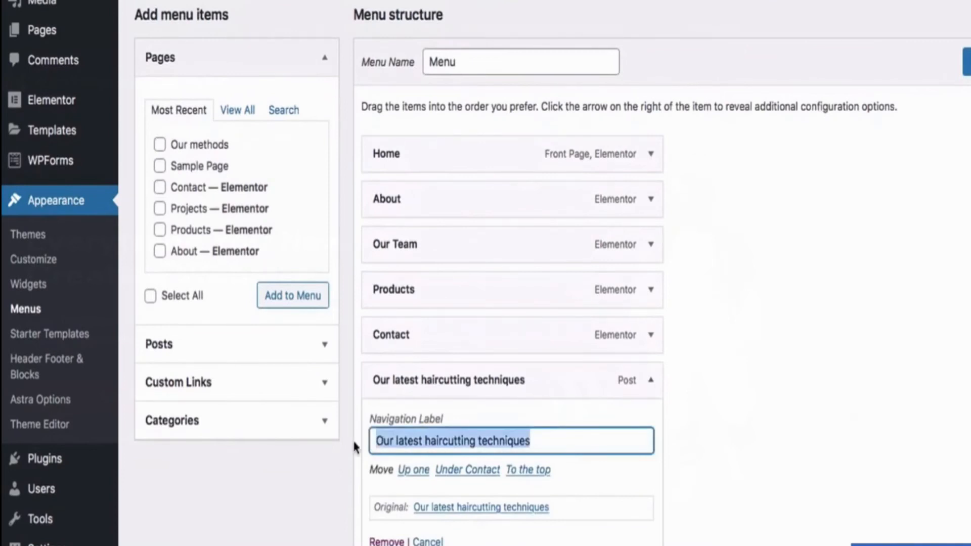
pyautogui.write('Techniques')
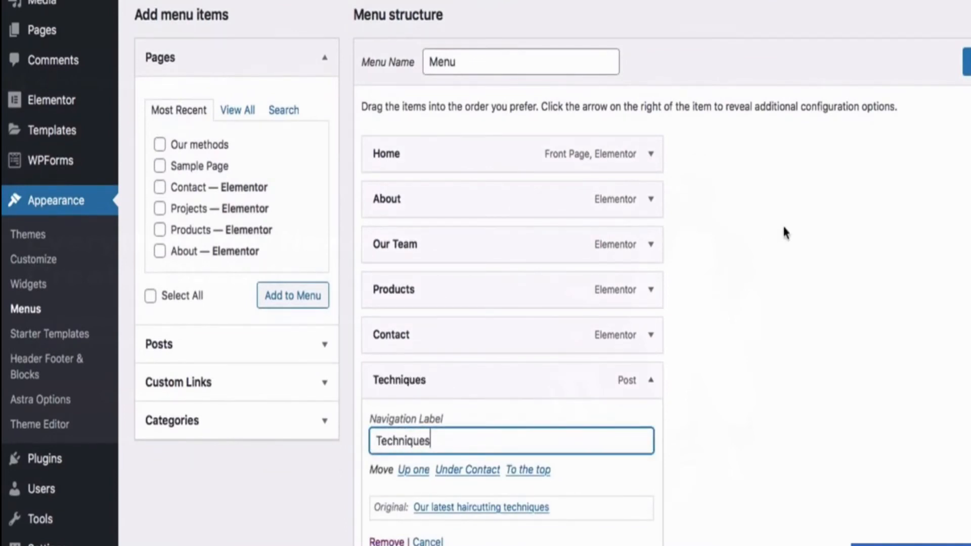
pyautogui.click(967, 57)
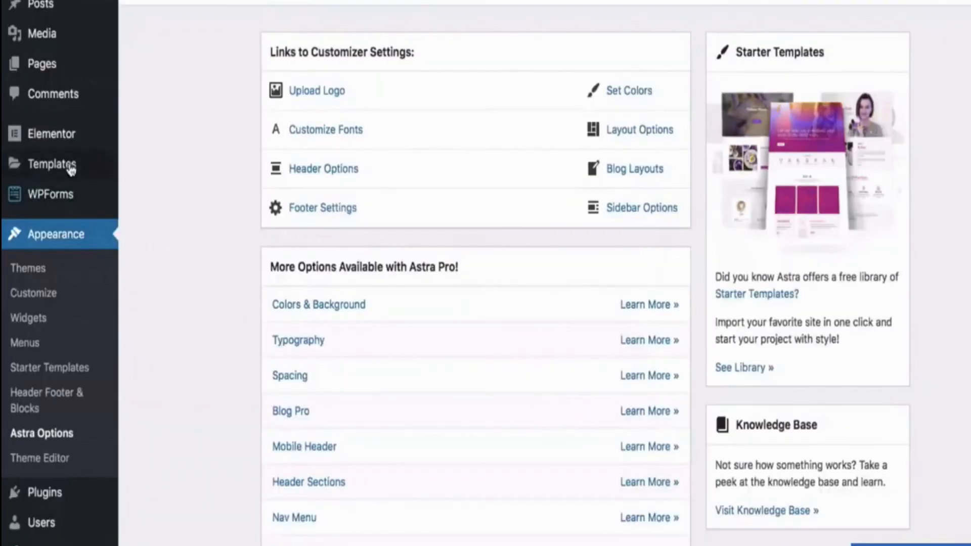
# Replace the site logo in the theme customizer, choosing the white Mountain logo from the media library
pyautogui.moveTo(59, 121)
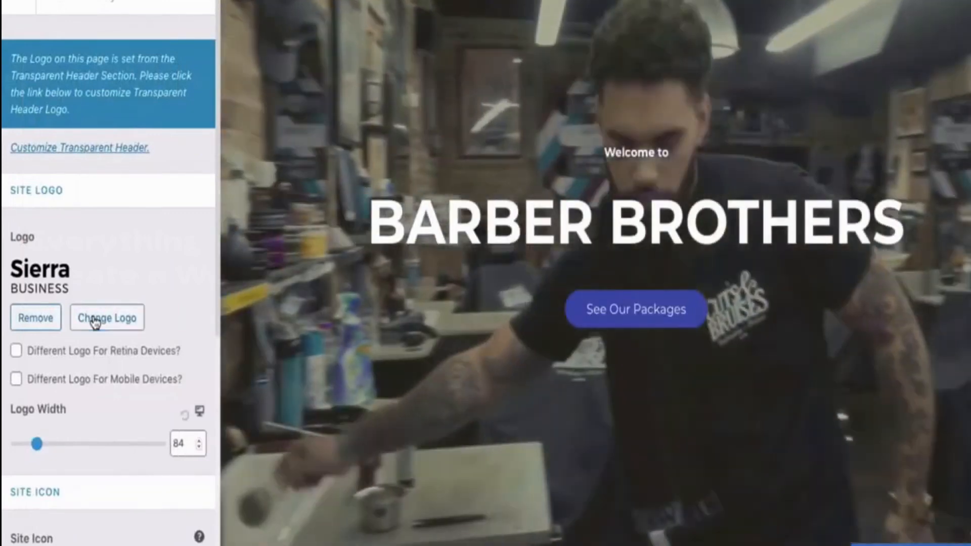
pyautogui.click(92, 319)
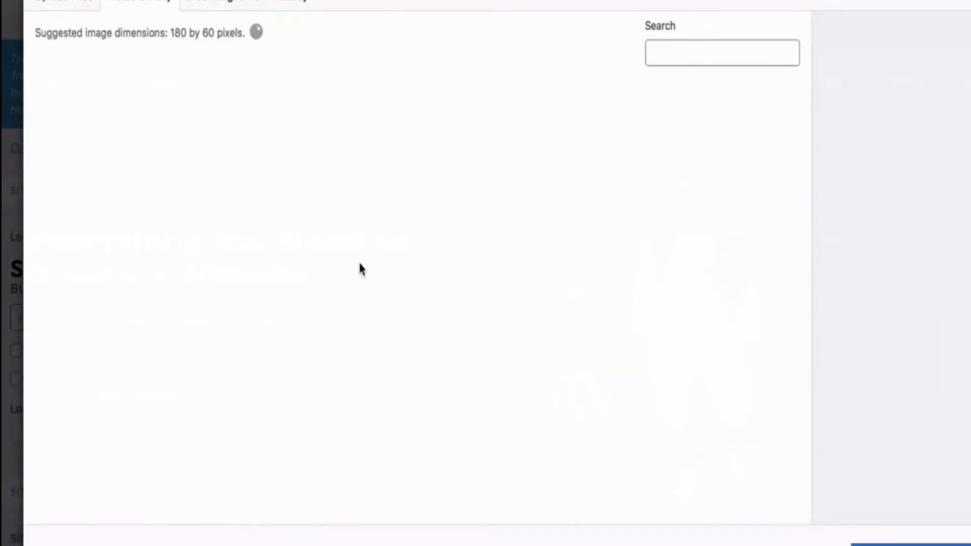
pyautogui.scroll(-10, 636, 212)
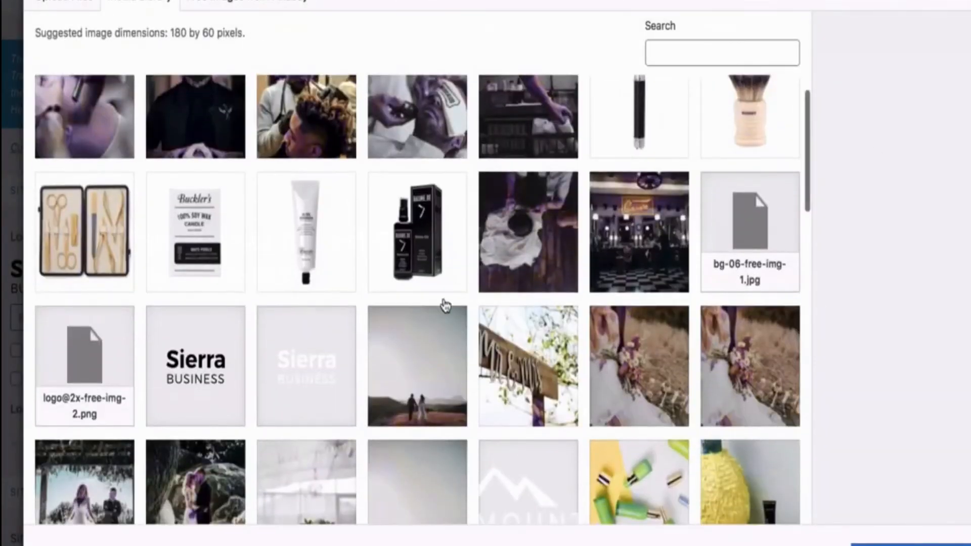
pyautogui.scroll(2, 442, 320)
pyautogui.scroll(2, 532, 147)
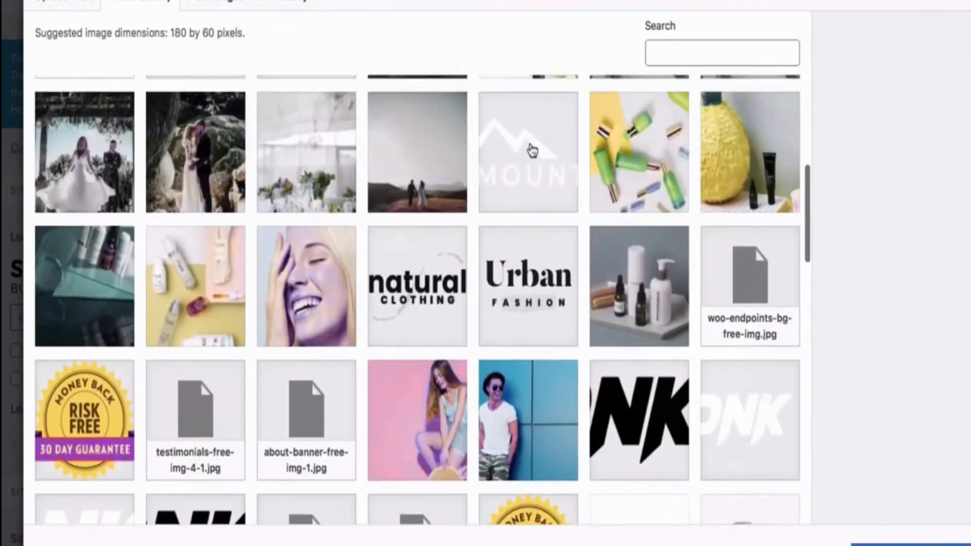
pyautogui.click(560, 184)
pyautogui.scroll(-3, 555, 235)
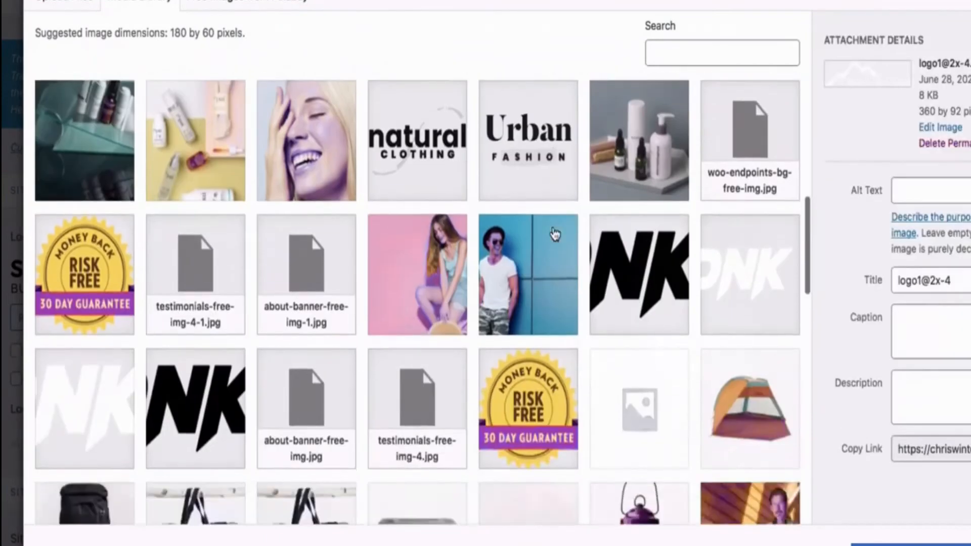
pyautogui.scroll(6, 555, 235)
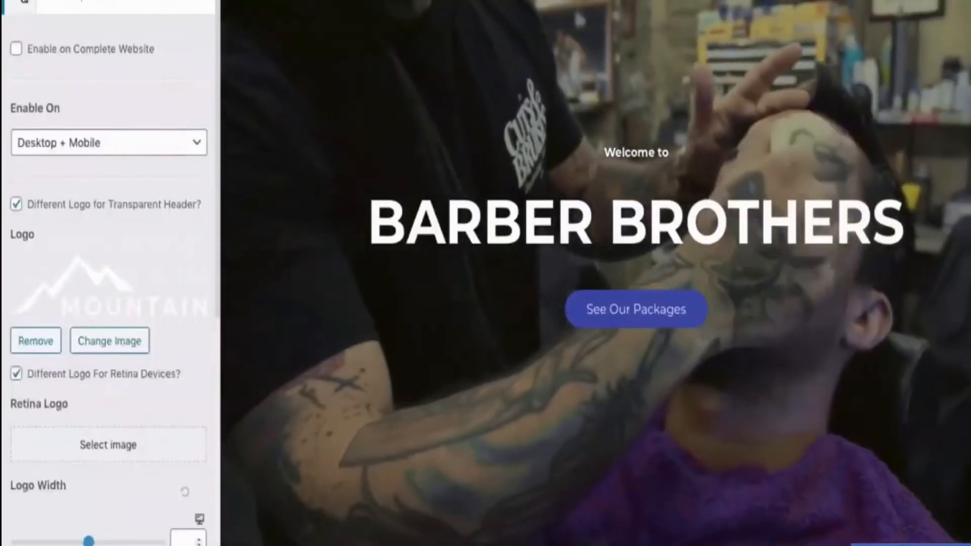
# Set the transparent header's logo width to 238 in the customizer's header settings
pyautogui.click(23, 5)
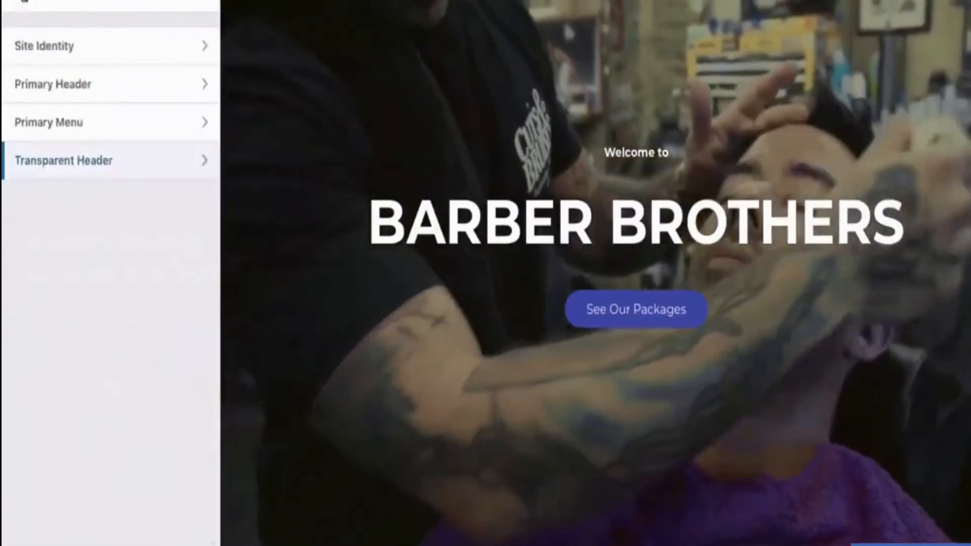
pyautogui.click(23, 5)
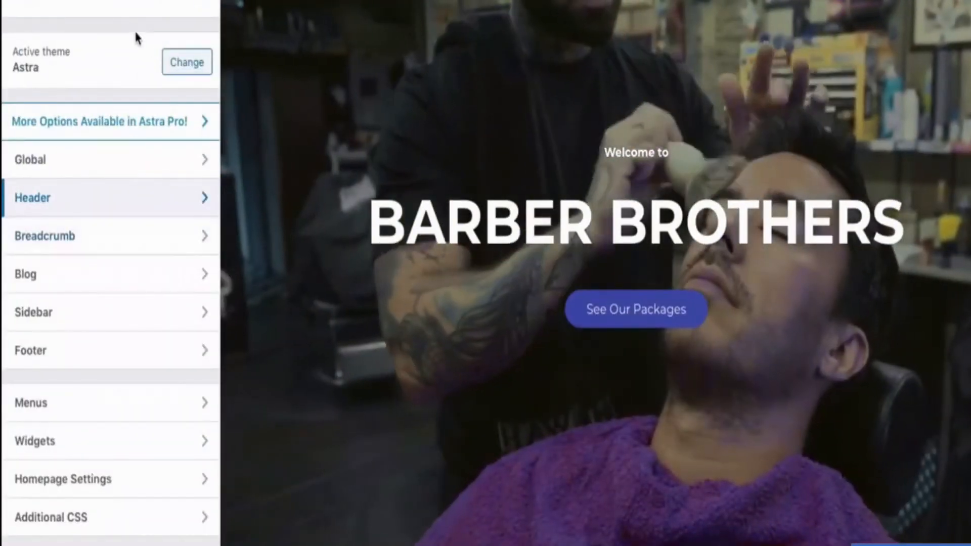
pyautogui.click(150, 205)
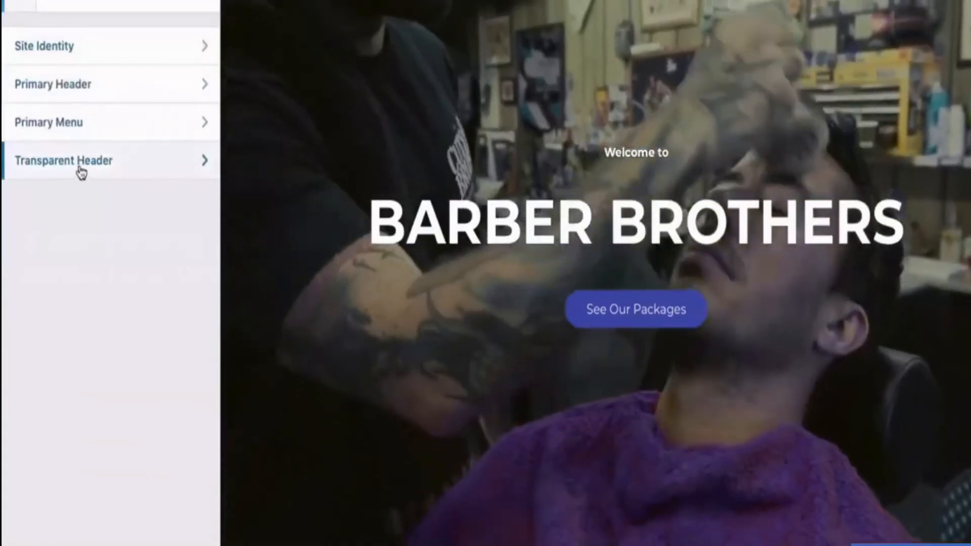
pyautogui.click(81, 172)
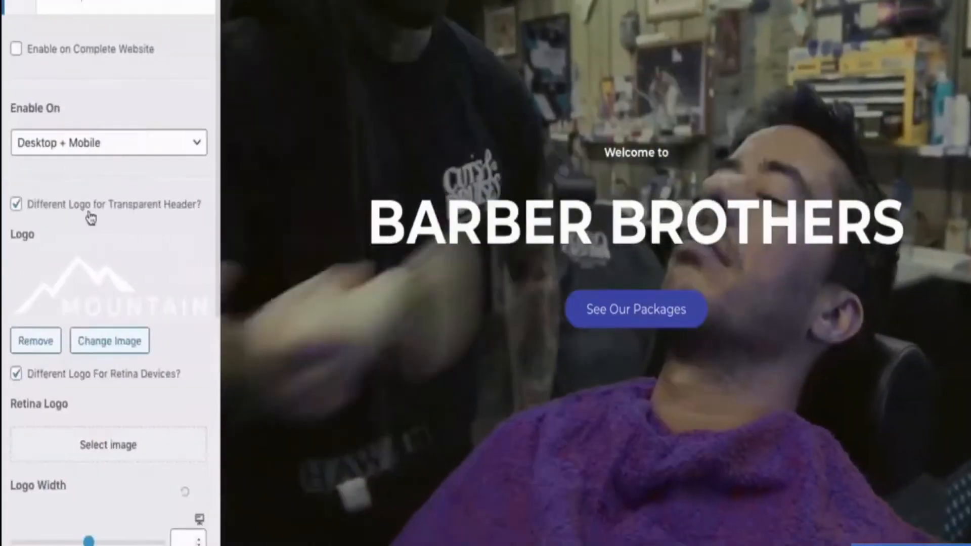
pyautogui.scroll(-1, 76, 278)
pyautogui.moveTo(102, 488); pyautogui.dragTo(66, 486)
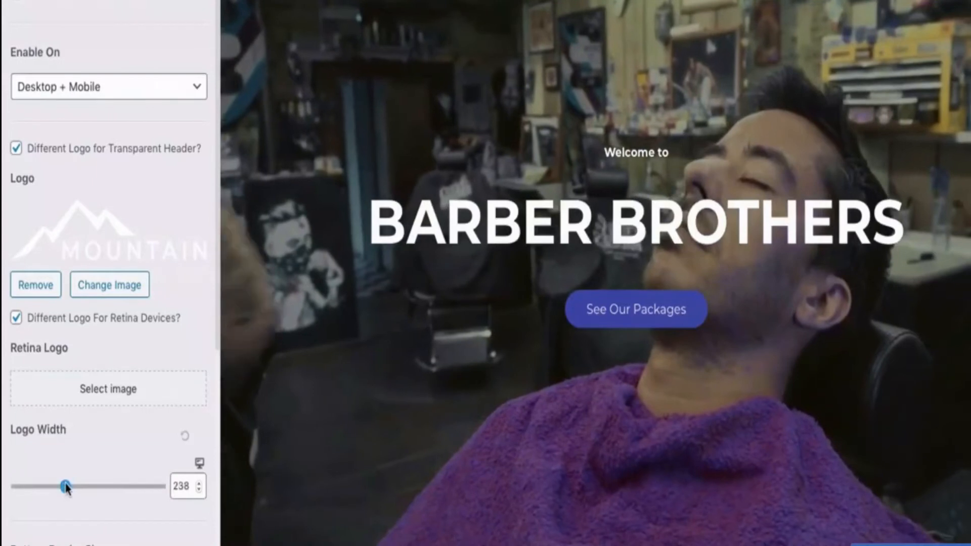
pyautogui.scroll(-2, 81, 377)
pyautogui.scroll(3, 75, 376)
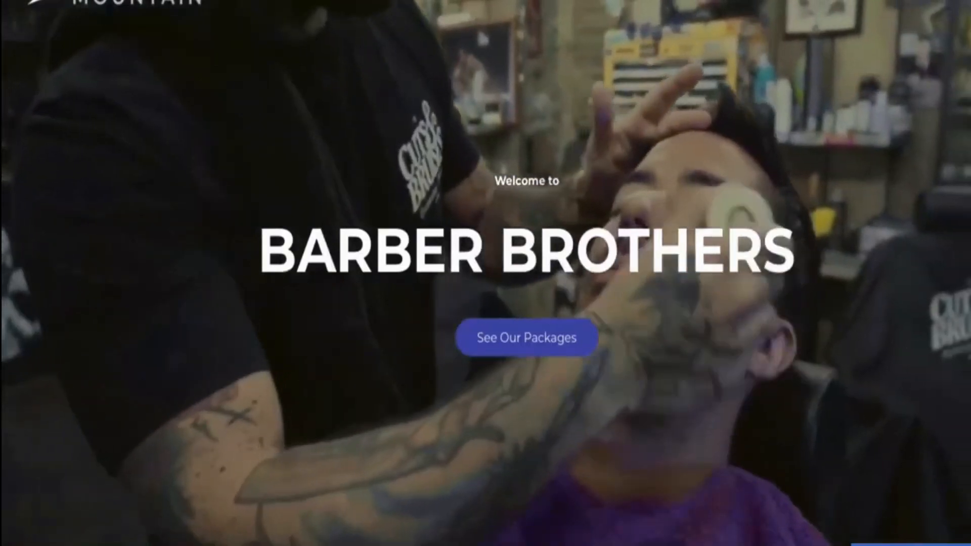
# Look over the home page and the Our Story page on the live site to check the logo
pyautogui.scroll(-10, 693, 101)
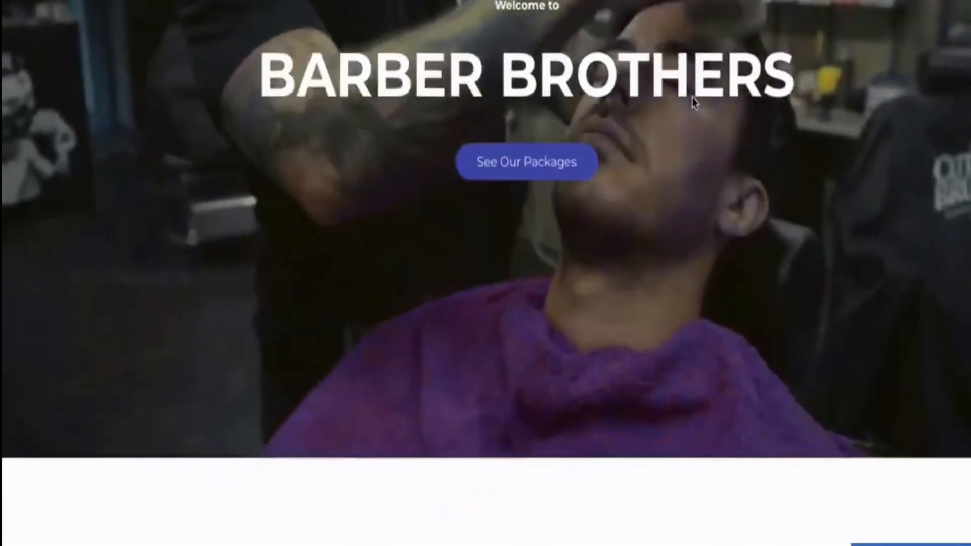
pyautogui.scroll(11, 692, 100)
pyautogui.scroll(-1, 693, 80)
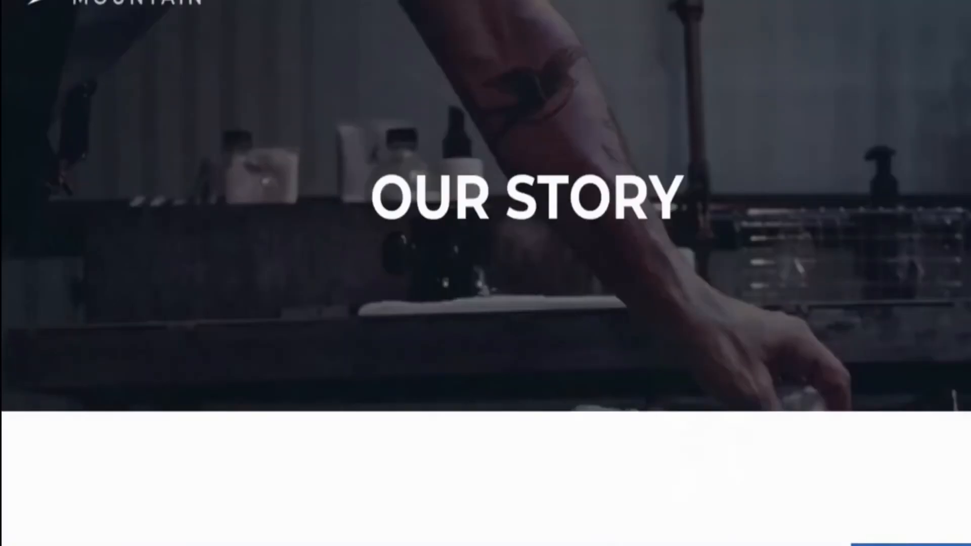
pyautogui.scroll(-1, 219, 72)
pyautogui.scroll(1, 219, 71)
pyautogui.scroll(-10, 362, 100)
pyautogui.scroll(11, 362, 100)
pyautogui.scroll(-1, 363, 100)
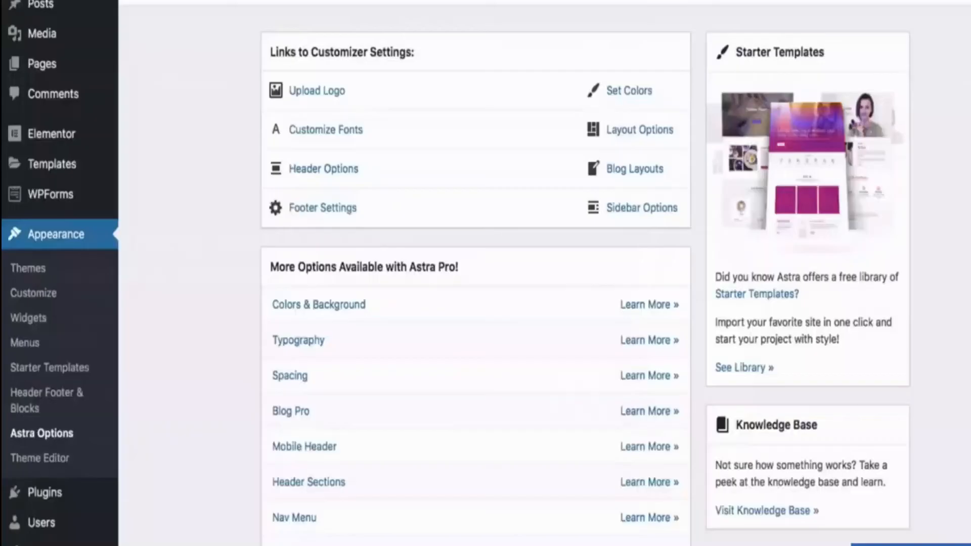
# Open the page for adding new plugins and look through the featured and popular plugins
pyautogui.moveTo(41, 493)
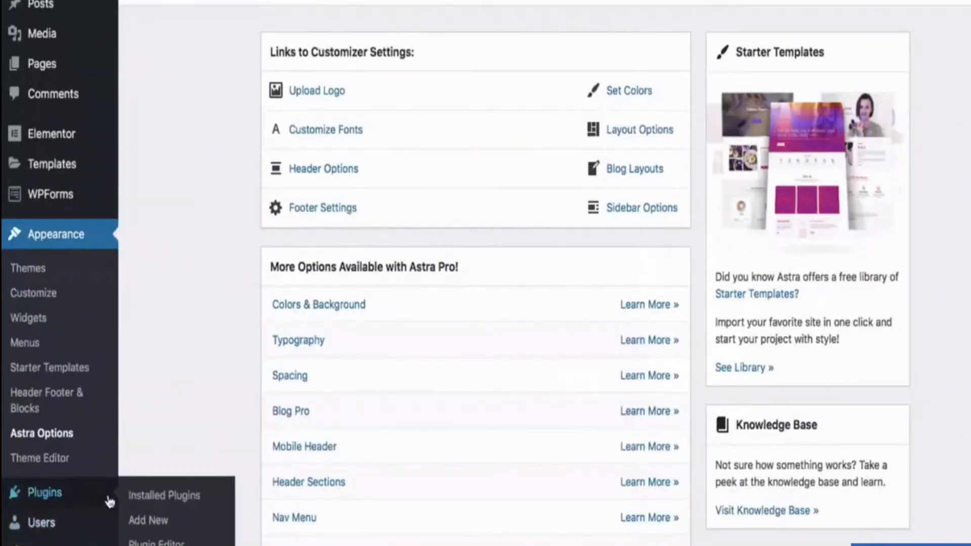
pyautogui.click(140, 513)
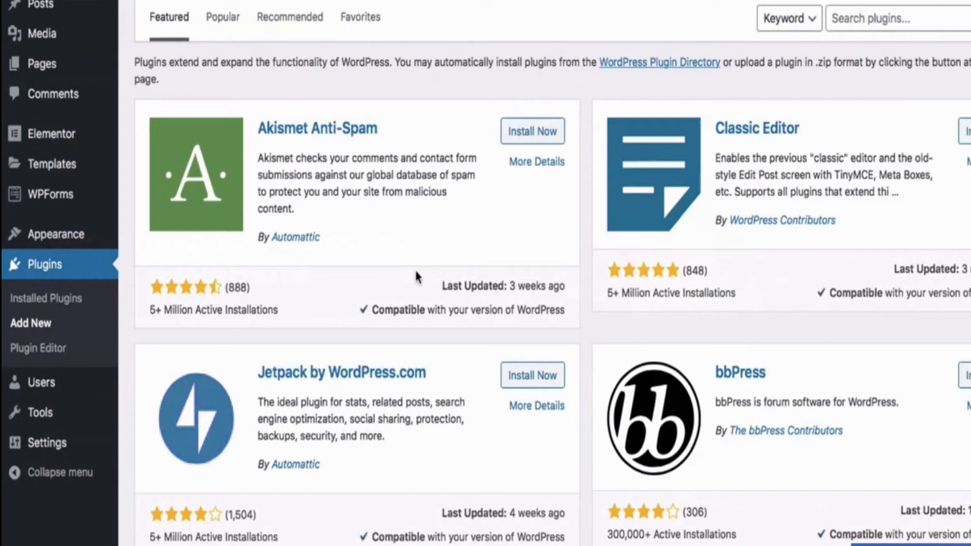
pyautogui.scroll(-5, 444, 370)
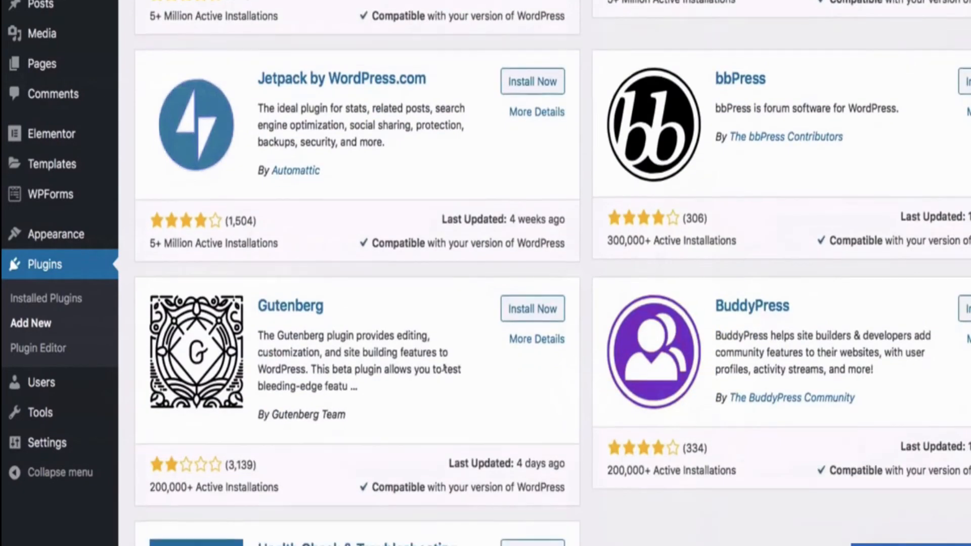
pyautogui.scroll(-2, 444, 370)
pyautogui.scroll(6, 444, 379)
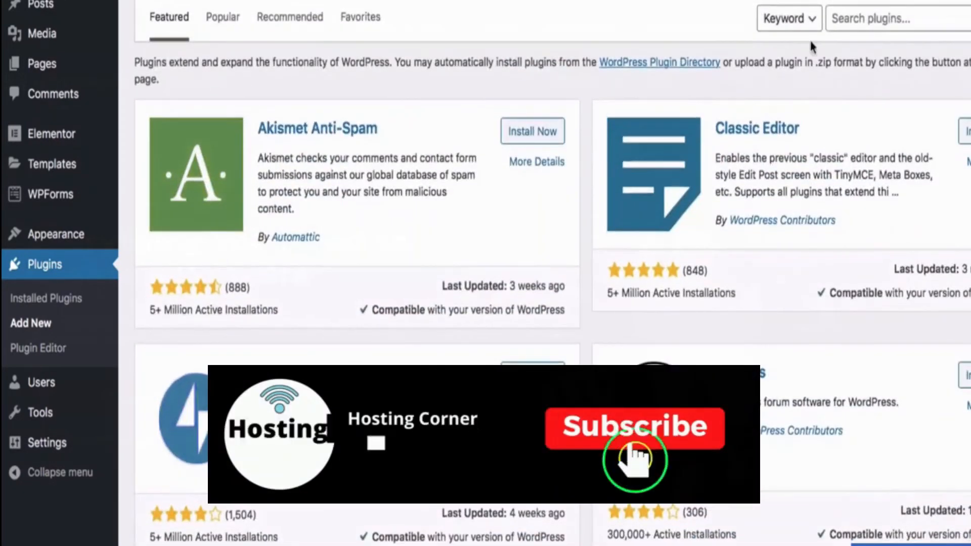
pyautogui.click(869, 9)
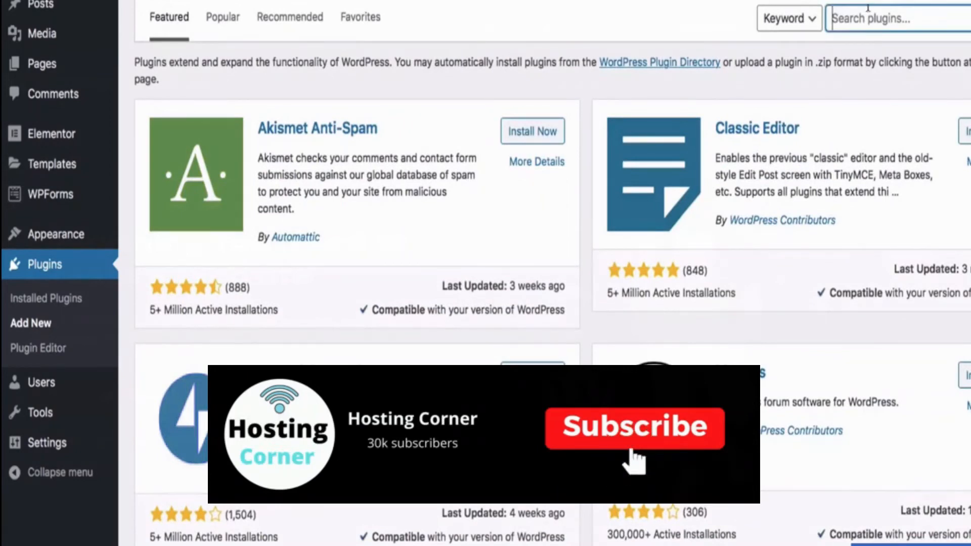
pyautogui.click(226, 24)
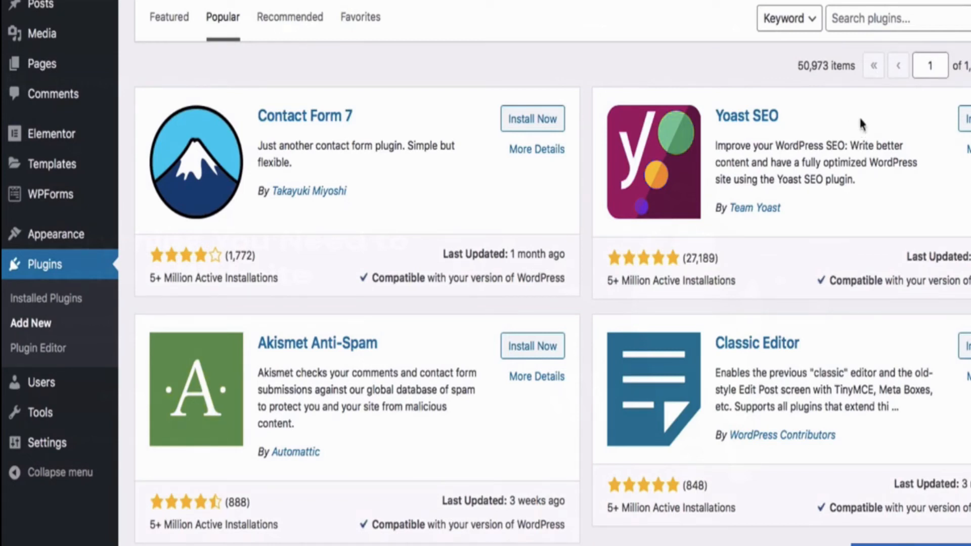
pyautogui.scroll(-3, 807, 230)
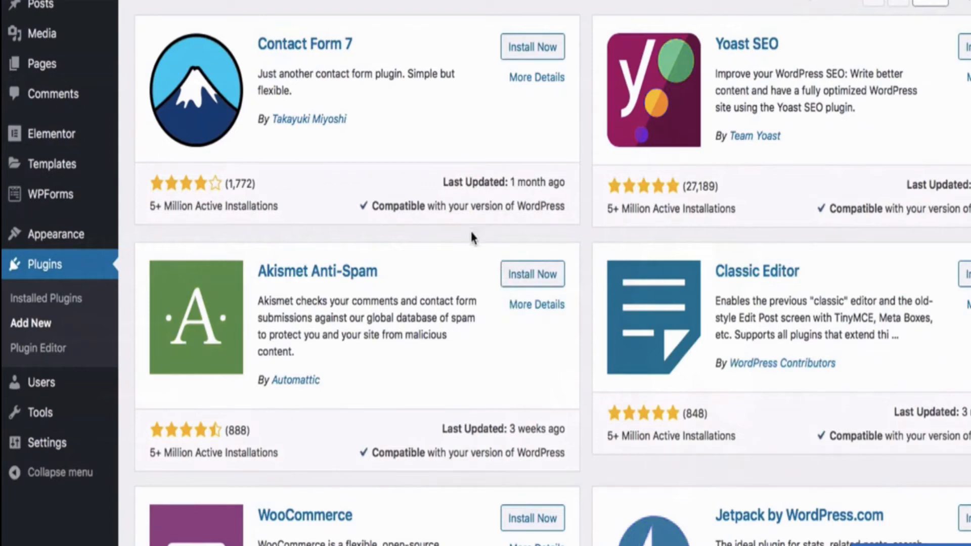
# Examine the popular plugins, from Contact Form 7 through backup, migration, analytics and SEO plugins to WP Super Cache
pyautogui.scroll(-5, 482, 338)
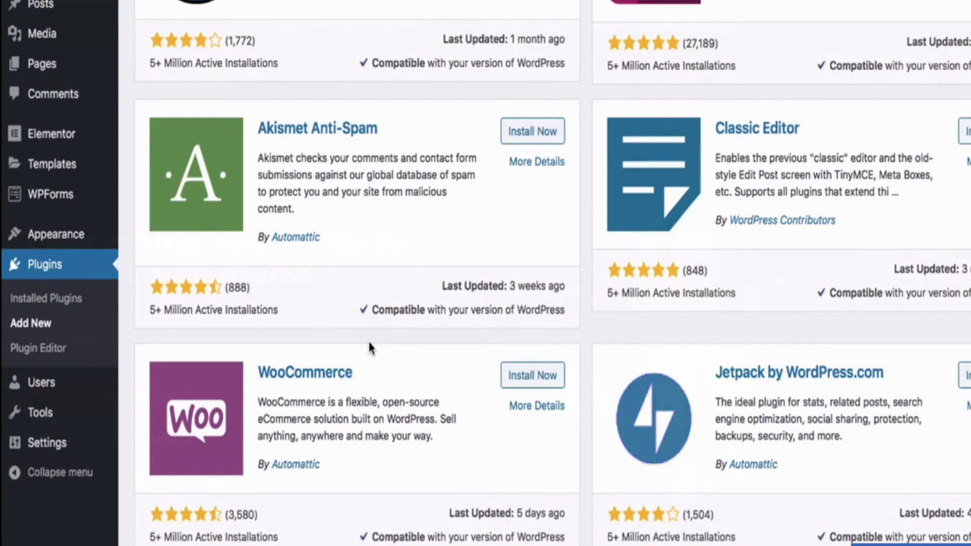
pyautogui.scroll(-3, 369, 348)
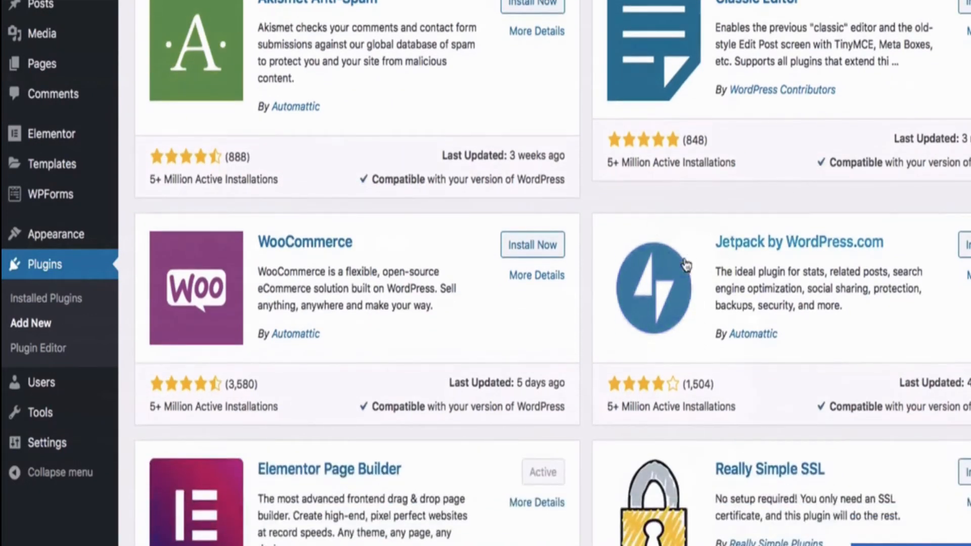
pyautogui.scroll(-3, 682, 277)
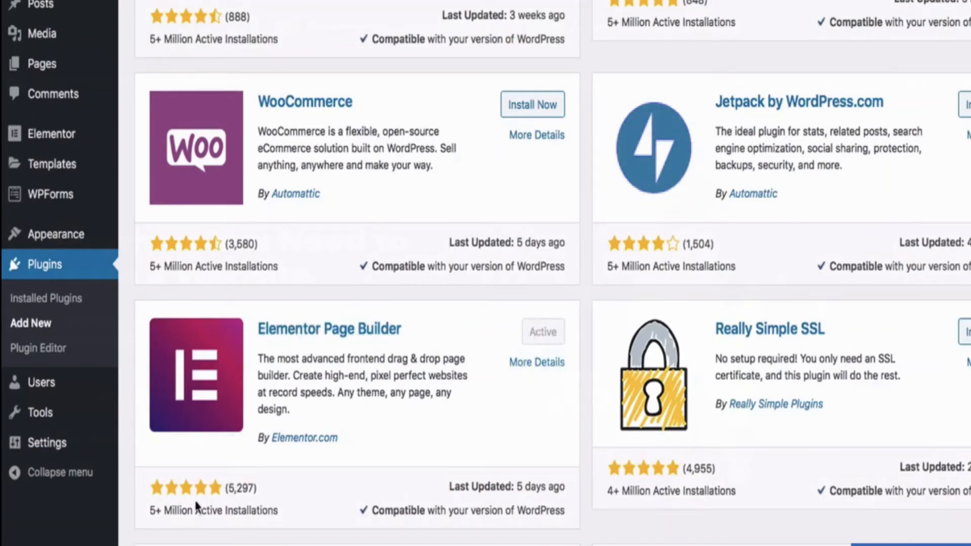
pyautogui.scroll(-4, 687, 336)
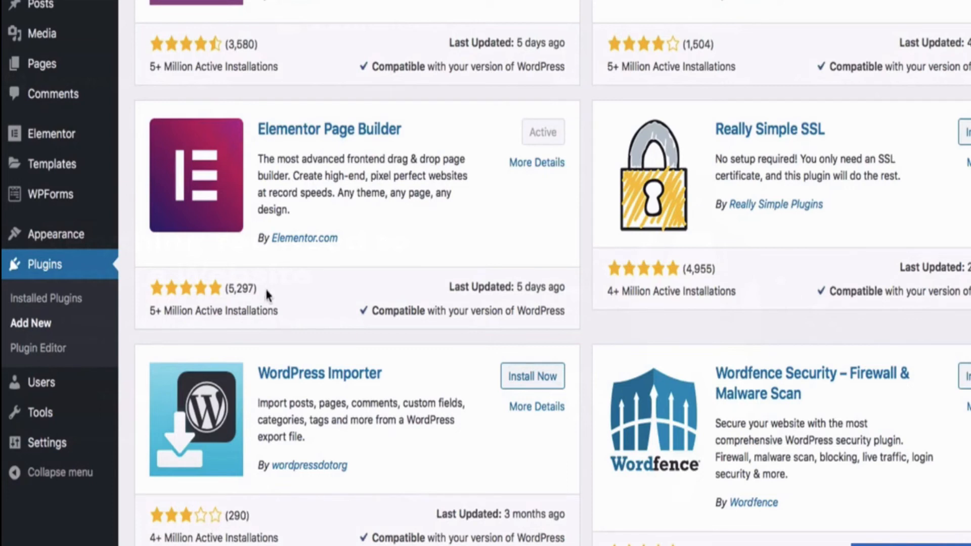
pyautogui.scroll(-7, 266, 294)
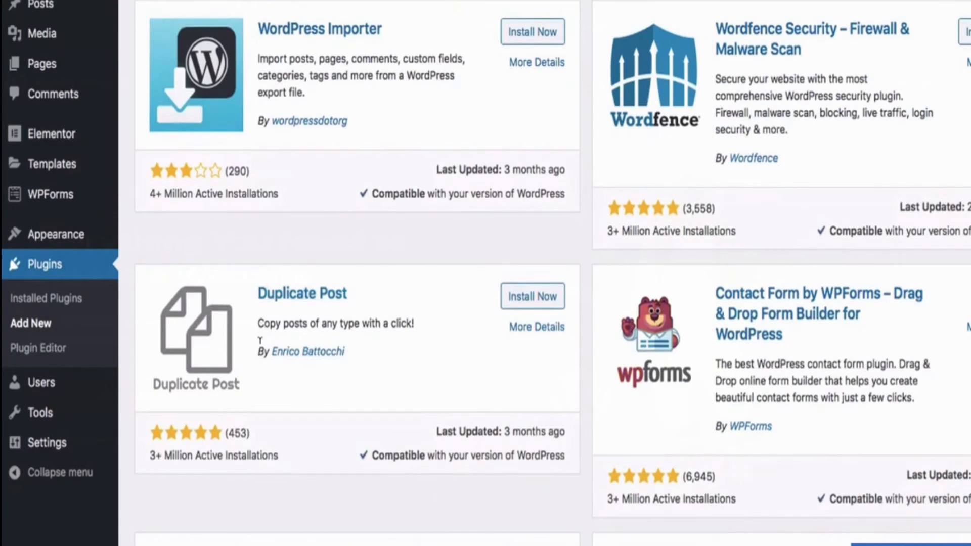
pyautogui.scroll(-7, 321, 277)
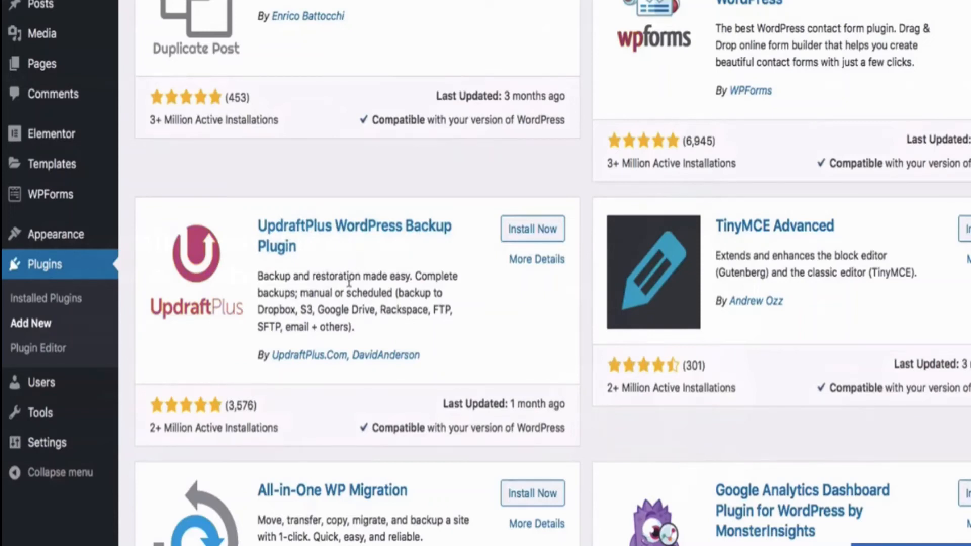
pyautogui.scroll(-6, 349, 283)
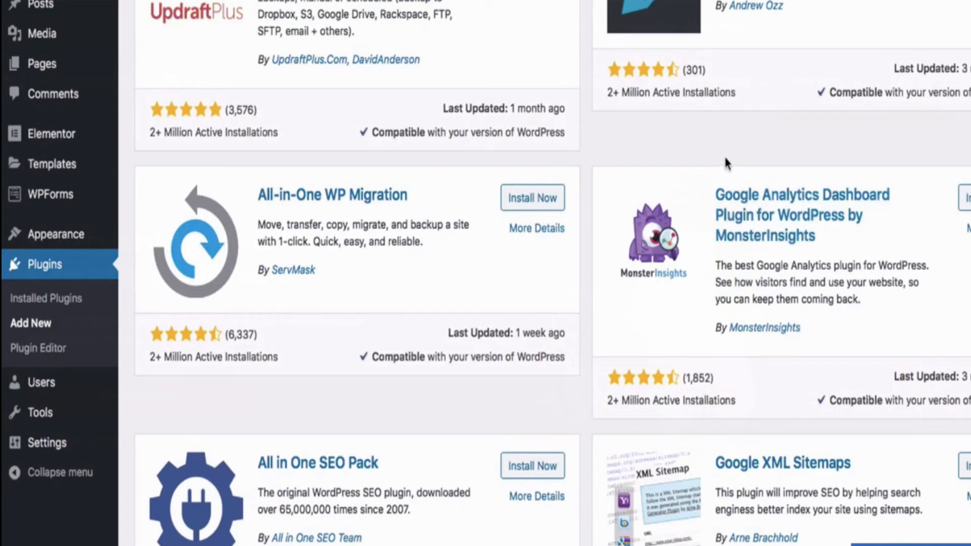
pyautogui.scroll(-3, 587, 349)
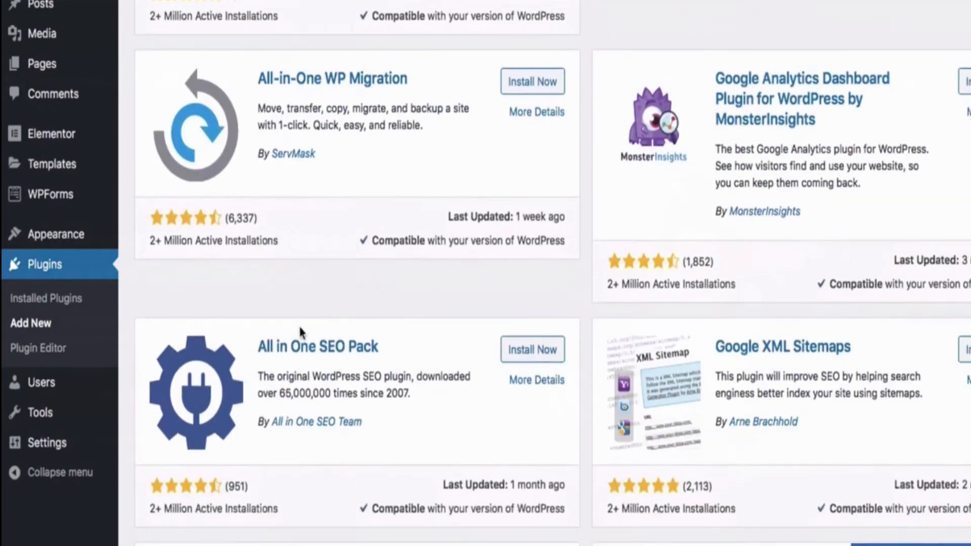
pyautogui.scroll(-4, 351, 377)
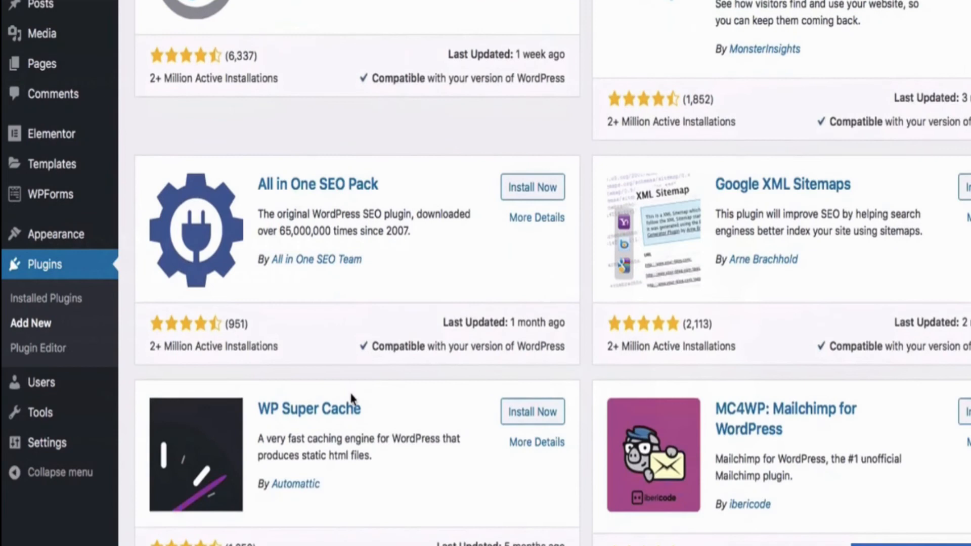
pyautogui.scroll(-2, 373, 414)
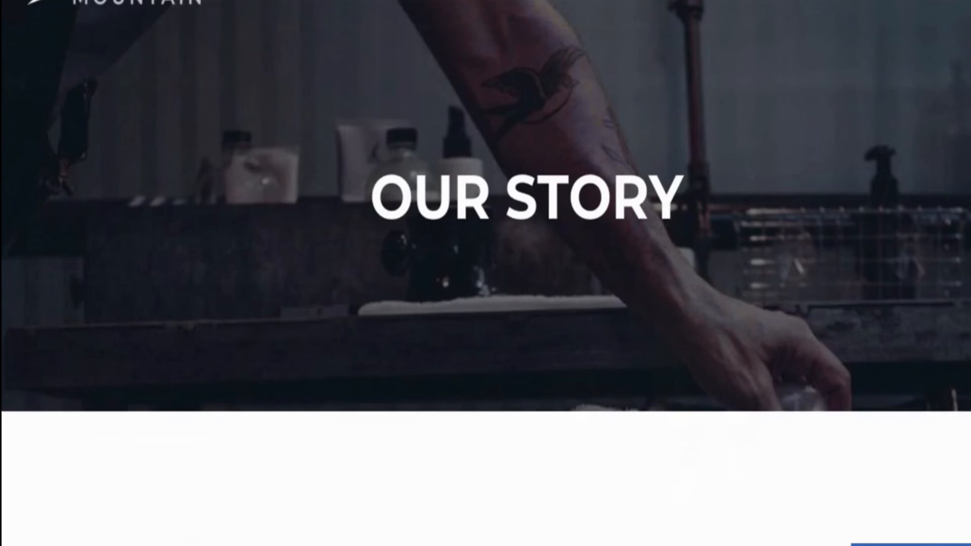
# View the Our Story page and the home page on the live site
pyautogui.scroll(-10, 644, 259)
pyautogui.scroll(10, 645, 258)
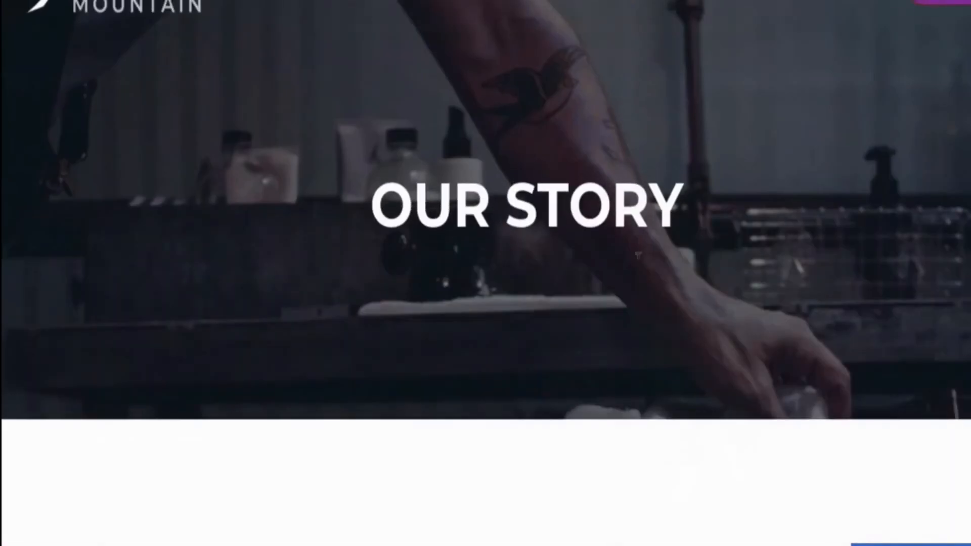
pyautogui.scroll(-1, 638, 255)
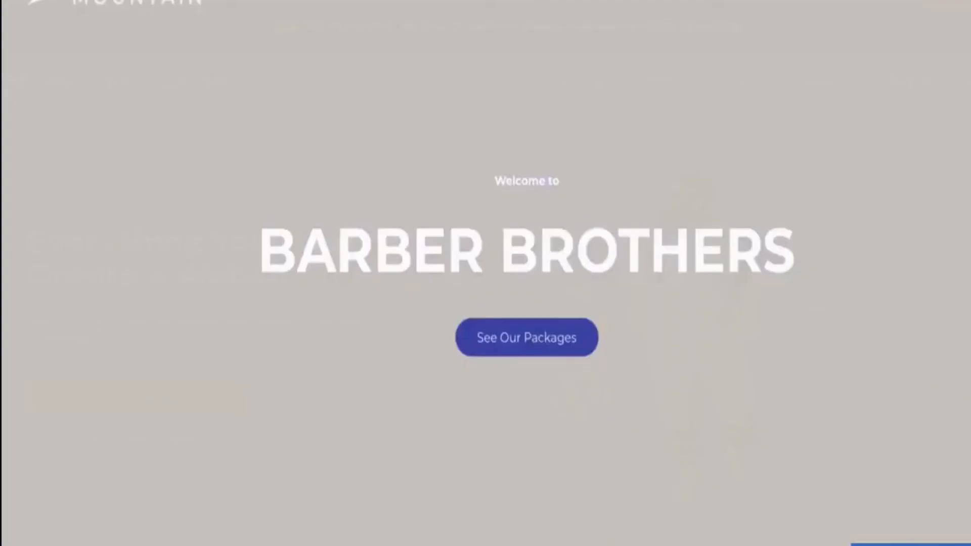
pyautogui.scroll(-8, 664, 292)
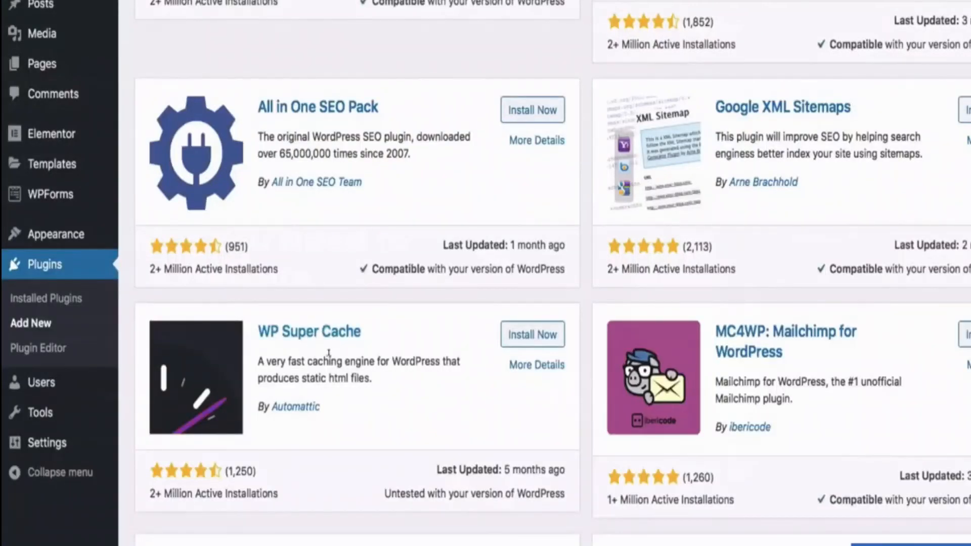
# Look through the remaining popular plugins, including Mailchimp, Redirection, Duplicator and Autoptimize, and return to the start of the list
pyautogui.scroll(-3, 437, 397)
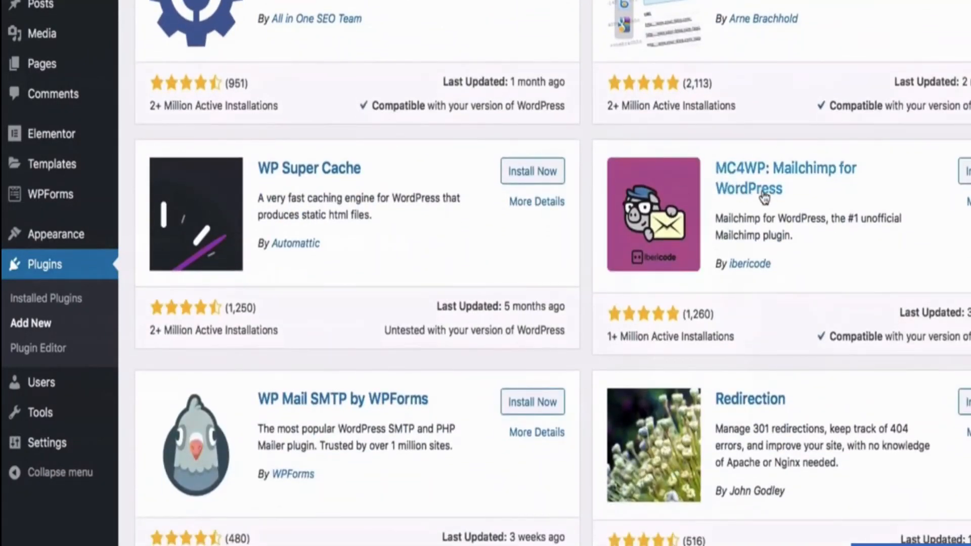
pyautogui.scroll(-2, 792, 290)
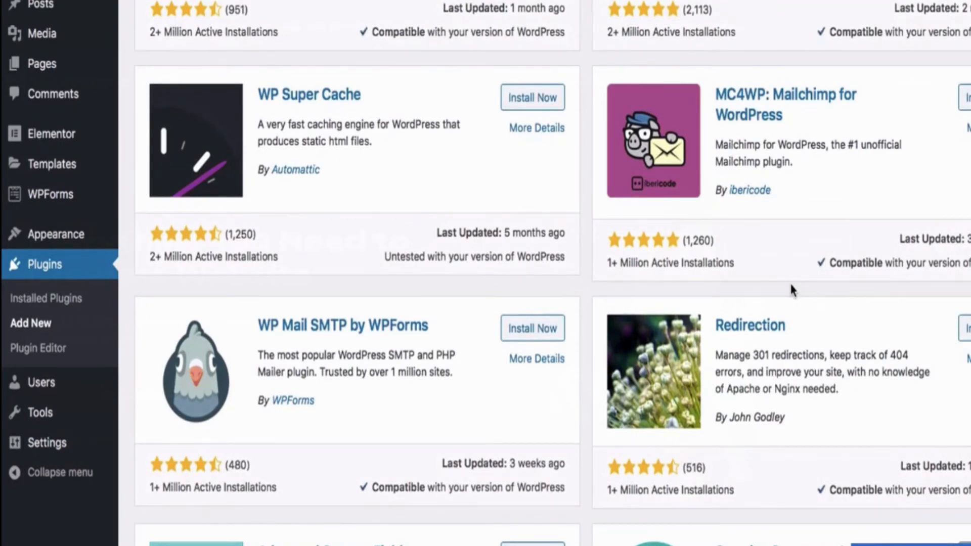
pyautogui.scroll(-1, 791, 283)
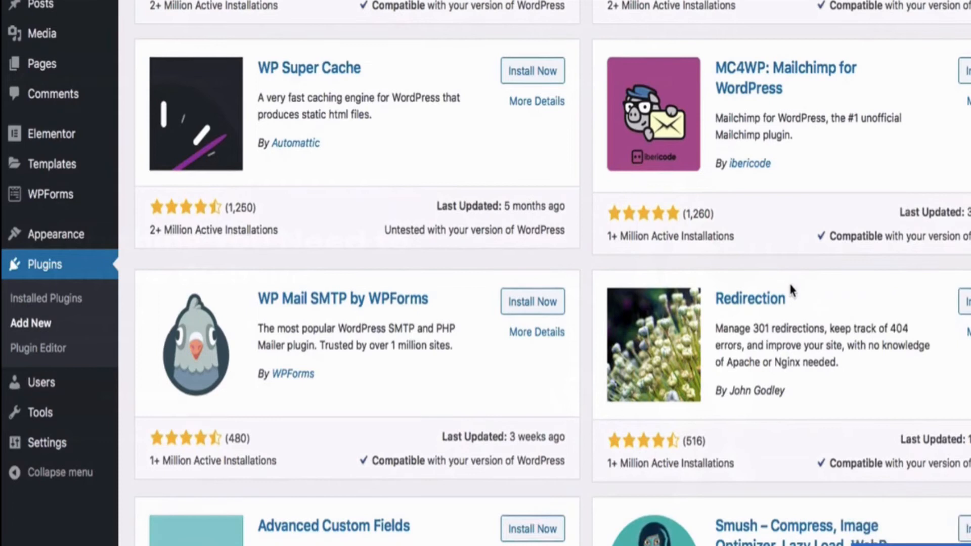
pyautogui.scroll(-3, 788, 281)
pyautogui.scroll(-20, 765, 329)
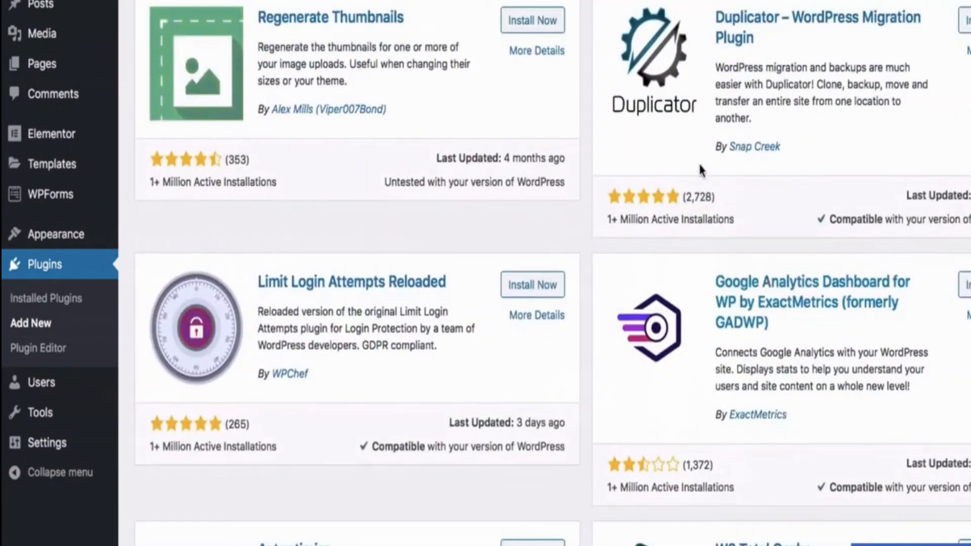
pyautogui.scroll(-15, 679, 281)
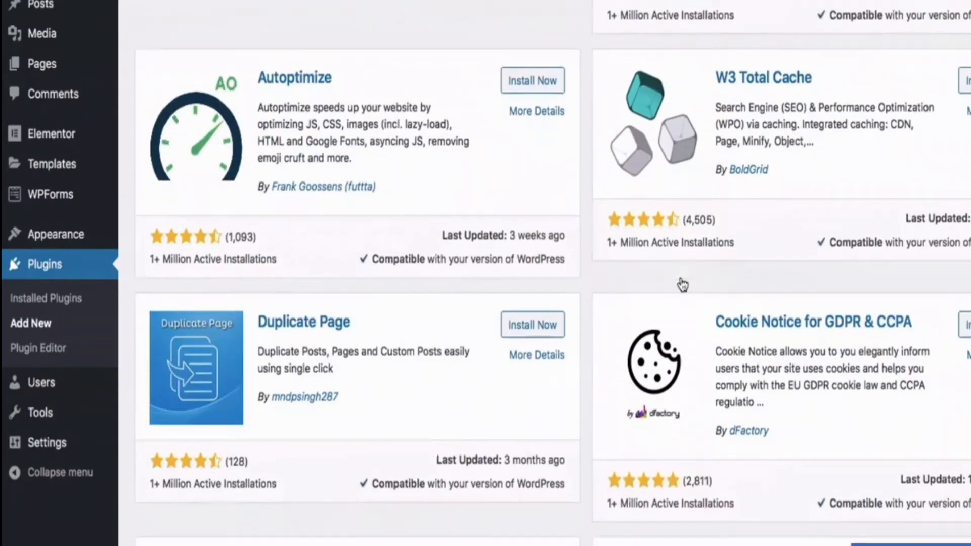
pyautogui.scroll(15, 695, 197)
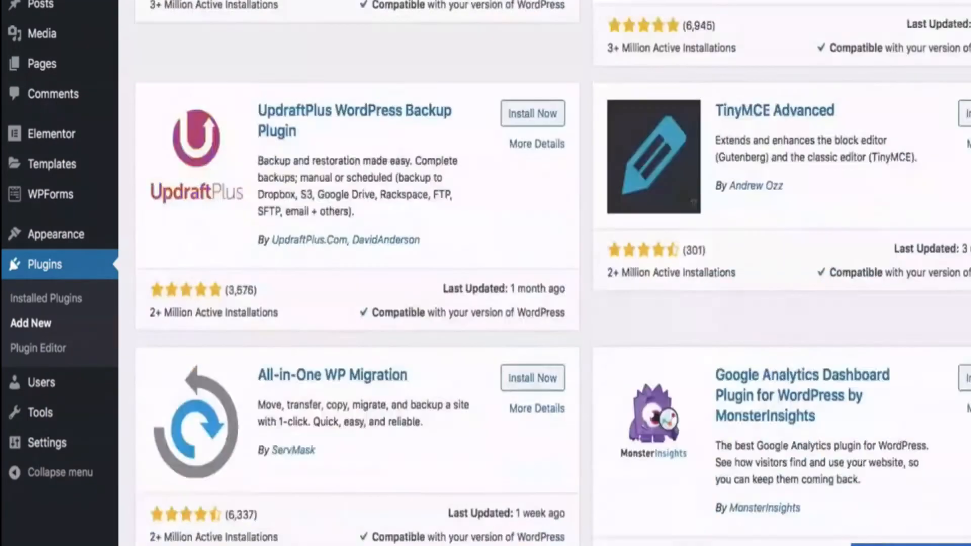
pyautogui.scroll(-2, 696, 215)
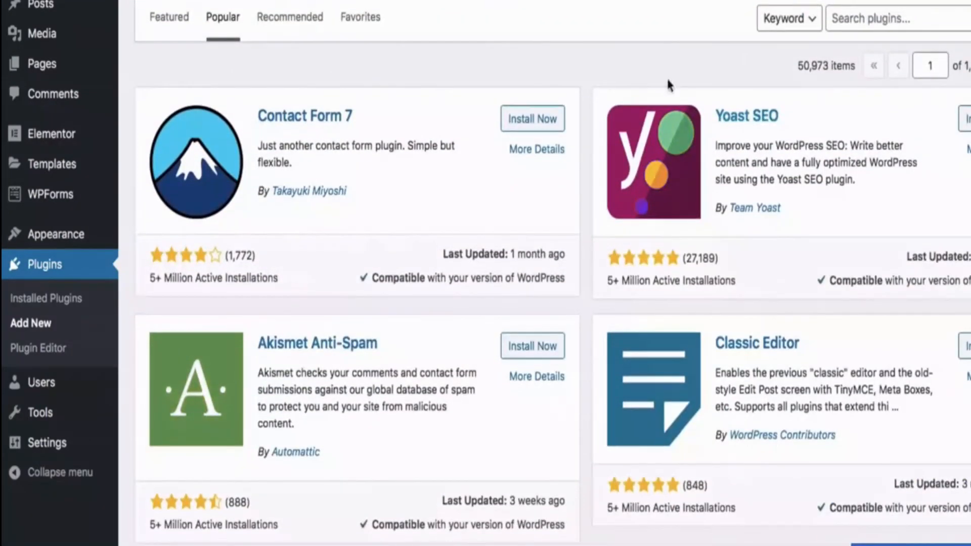
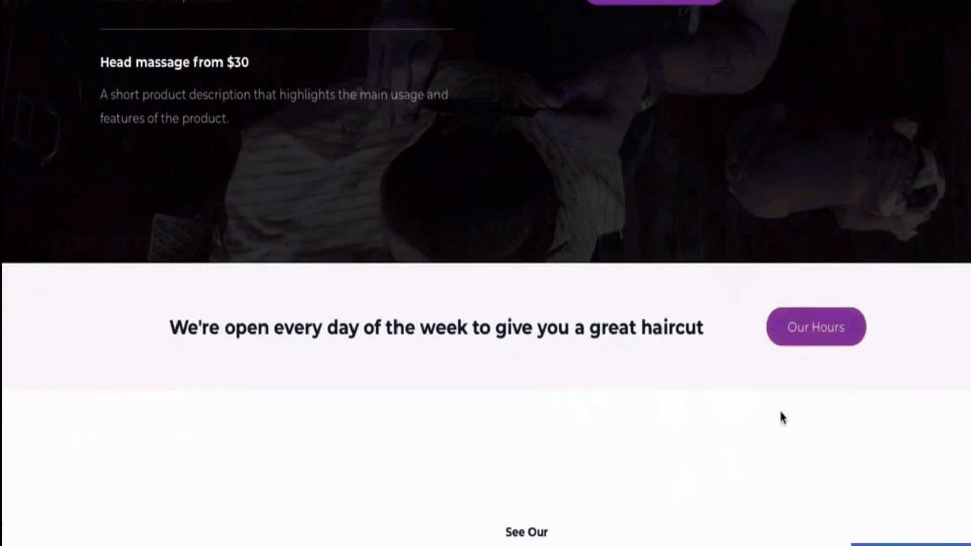
# Look over the live home page from the opening-hours banner through the store products to the footer, and return to the hero section
pyautogui.scroll(-10, 780, 416)
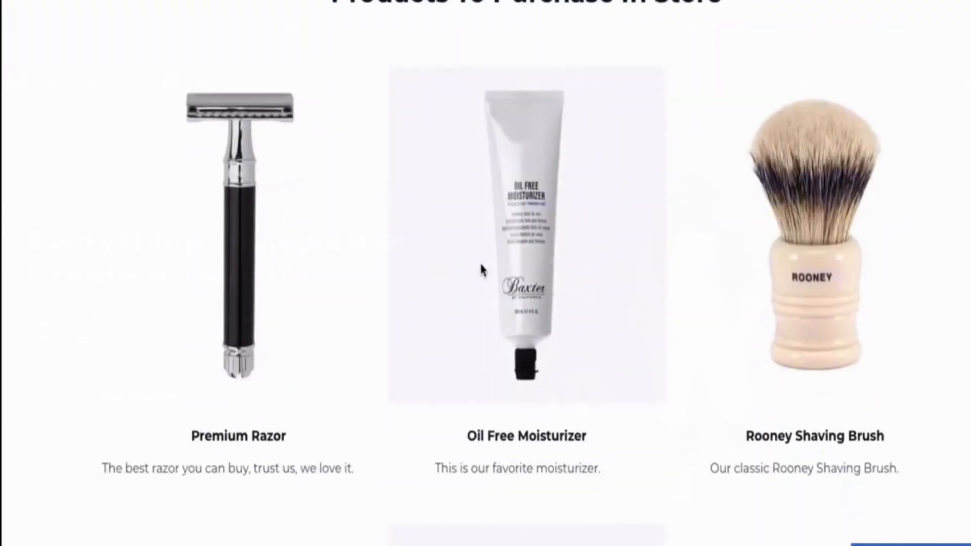
pyautogui.scroll(-4, 843, 228)
pyautogui.scroll(1, 843, 227)
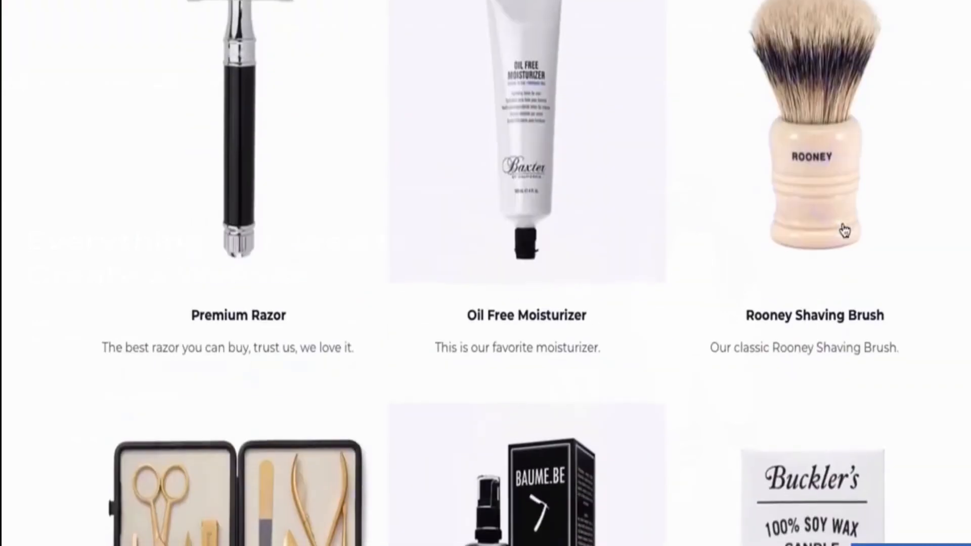
pyautogui.scroll(-6, 865, 228)
pyautogui.scroll(-5, 863, 228)
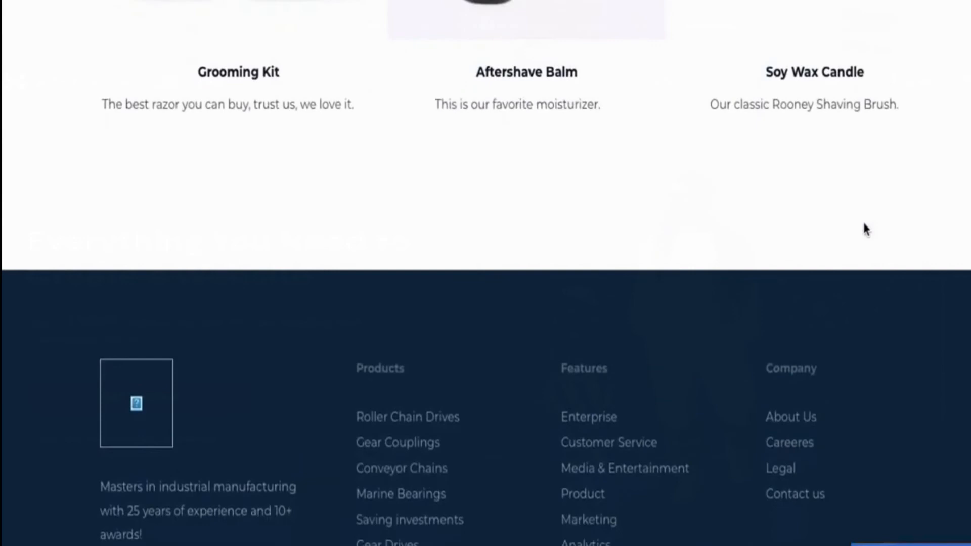
pyautogui.scroll(15, 863, 227)
pyautogui.scroll(5, 859, 269)
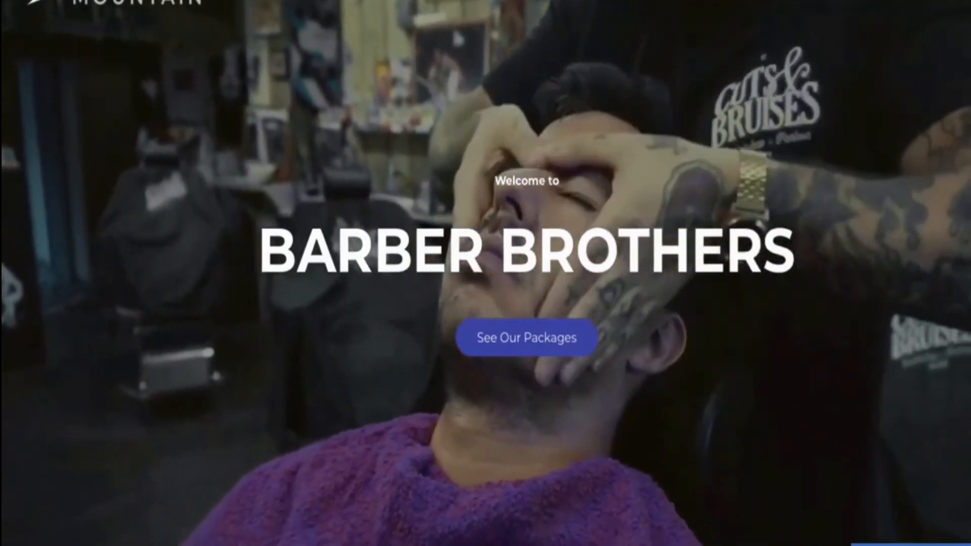
# Open the Our Story page on the live site and review its history text and facts section
pyautogui.click(559, 3)
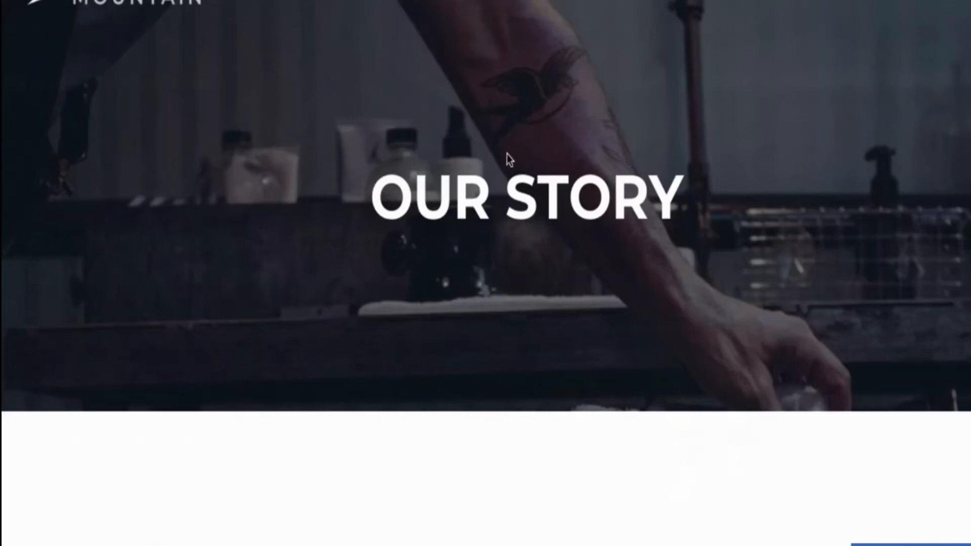
pyautogui.scroll(-5, 509, 193)
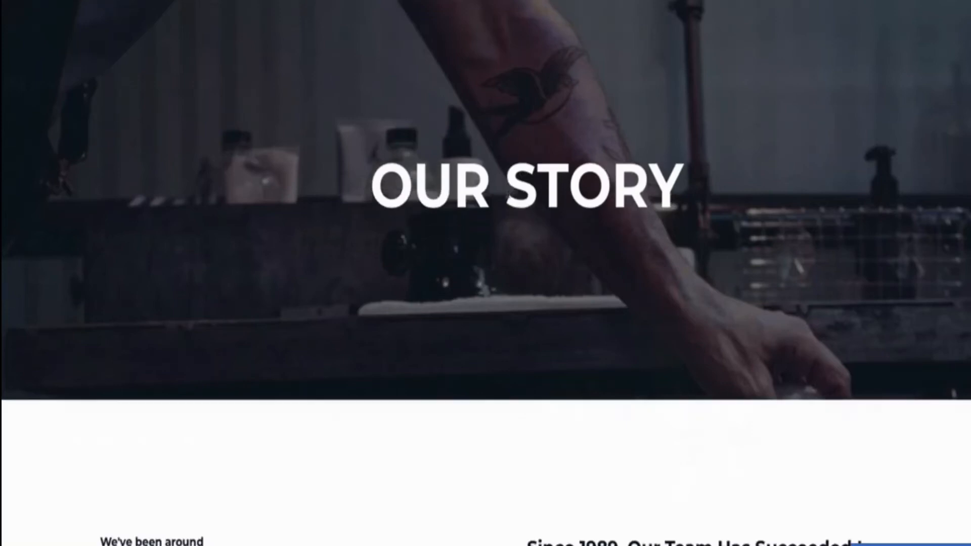
pyautogui.moveTo(95, 270); pyautogui.dragTo(216, 294)
pyautogui.click(215, 295)
pyautogui.scroll(-1, 481, 276)
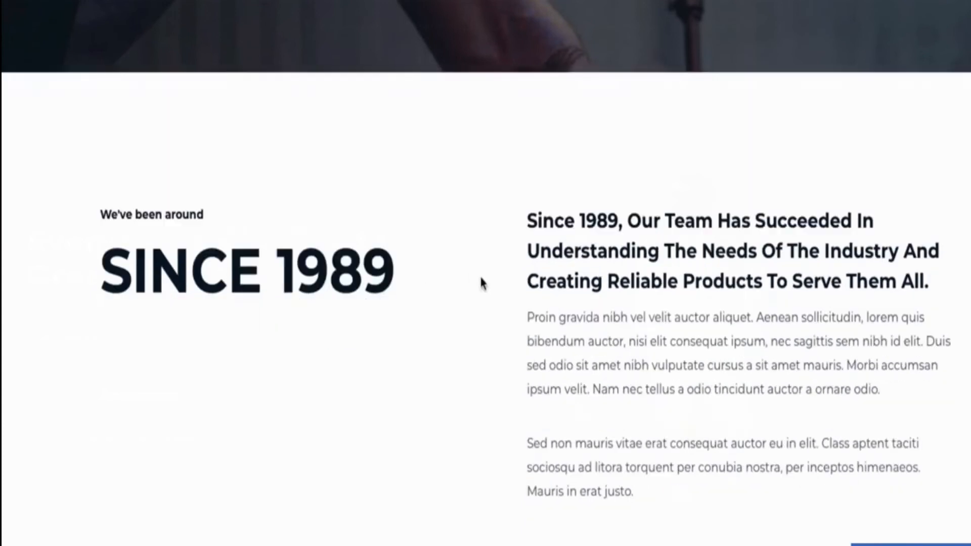
pyautogui.scroll(-1, 481, 276)
pyautogui.scroll(-5, 678, 365)
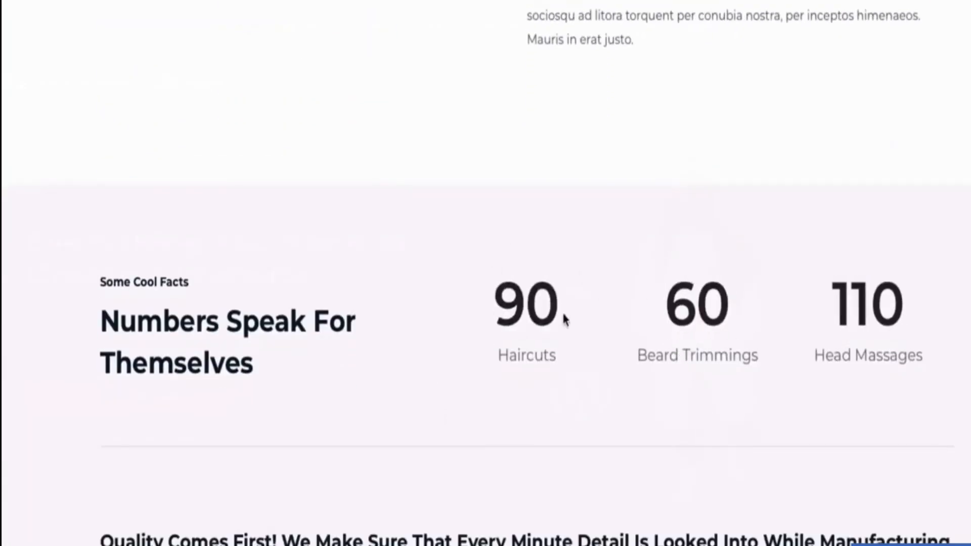
pyautogui.scroll(-2, 512, 361)
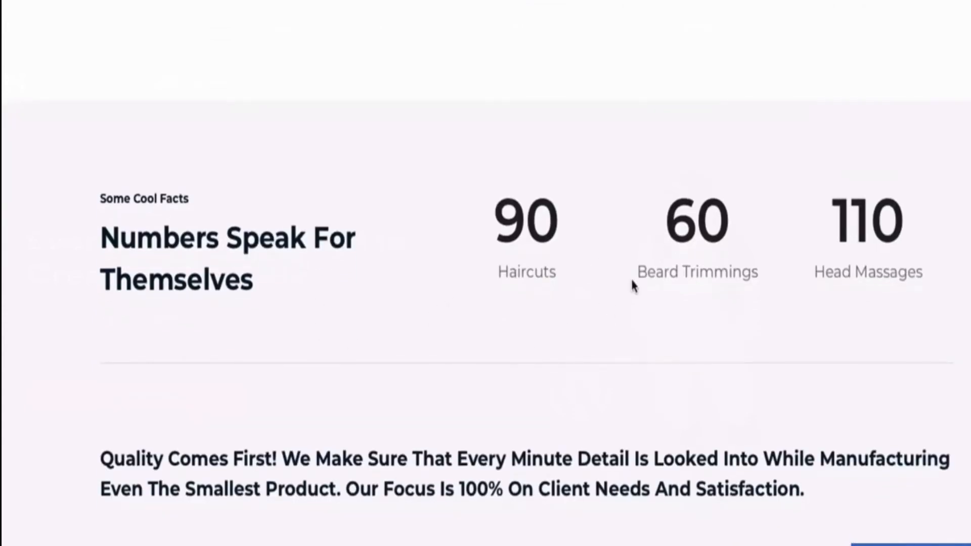
pyautogui.scroll(-10, 631, 277)
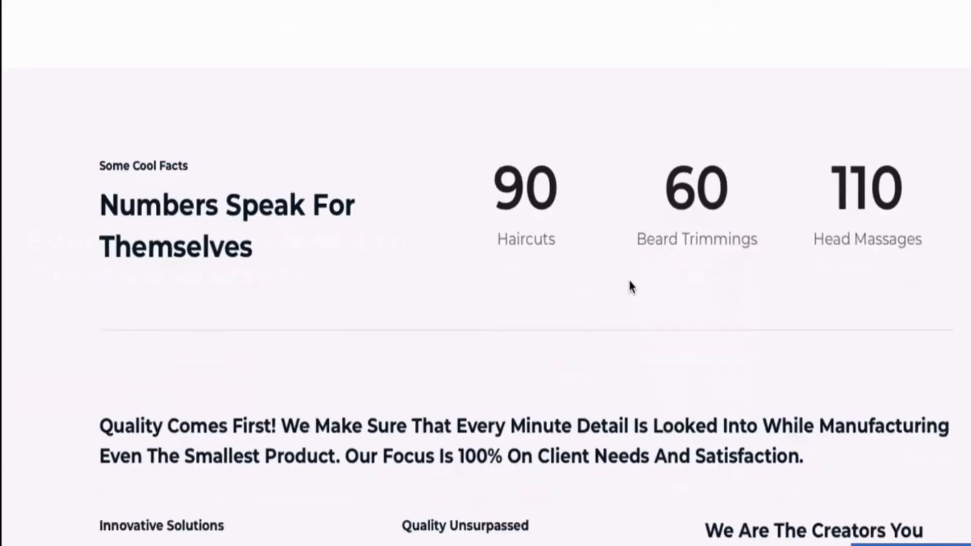
pyautogui.scroll(6, 631, 284)
pyautogui.scroll(10, 635, 303)
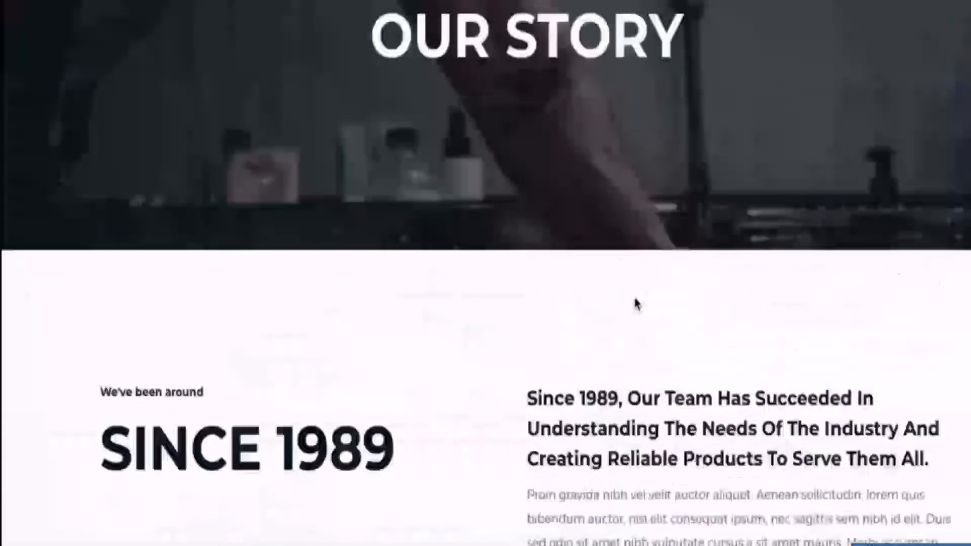
# Open the Our Team page on the live site and view the team photos
pyautogui.click(644, 1)
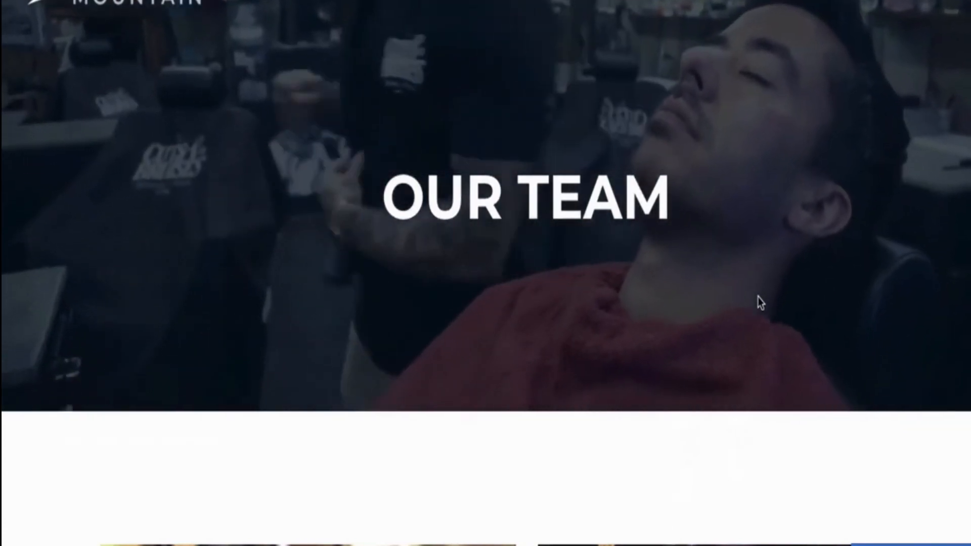
pyautogui.scroll(-10, 758, 301)
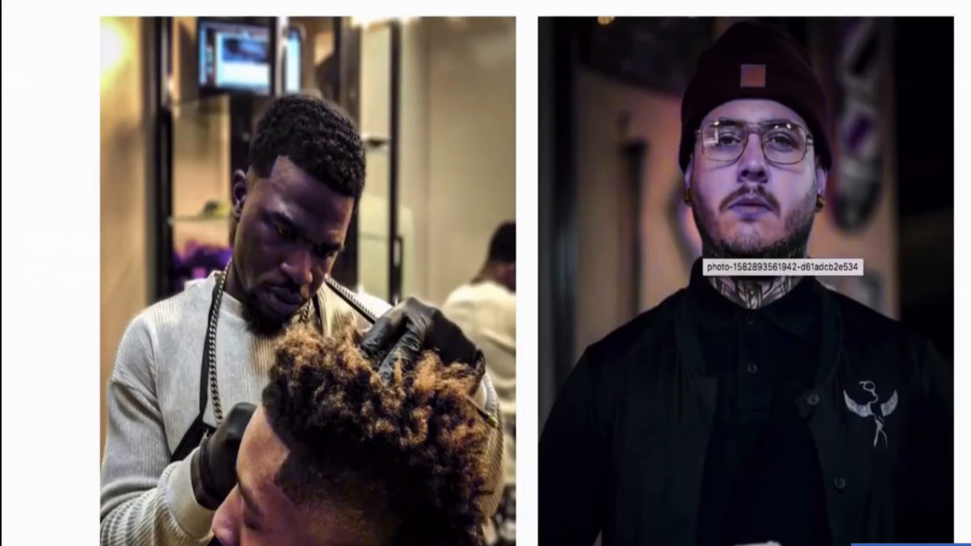
# Open the Unsplash website, look over its home page, and search the free photos for "Barber"
pyautogui.press('super+l')
pyautogui.write('unsp')
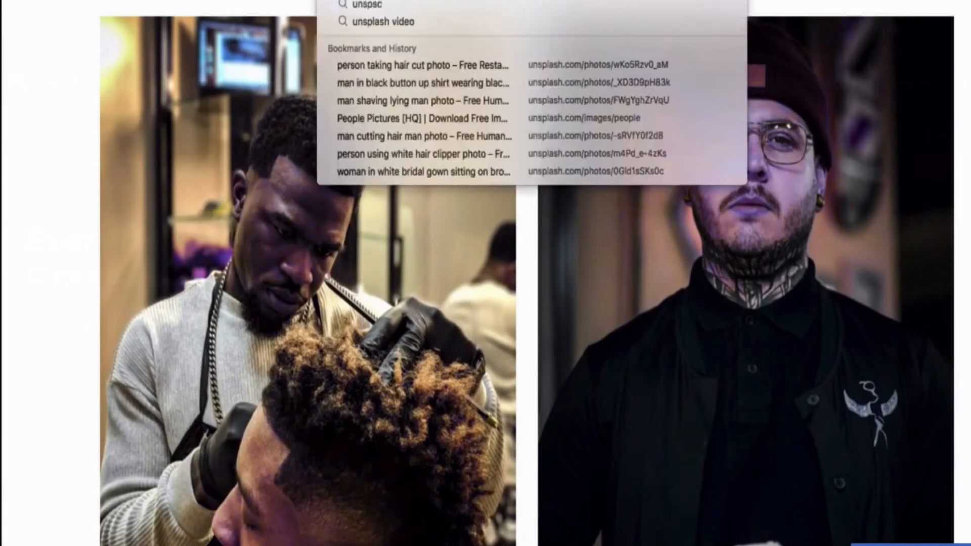
pyautogui.press('Return')
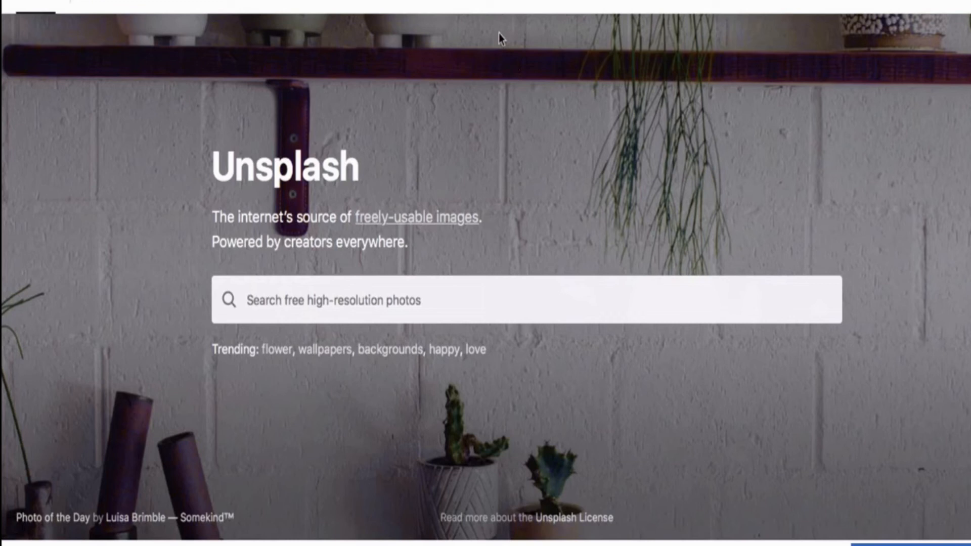
pyautogui.scroll(-8, 486, 37)
pyautogui.scroll(9, 481, 67)
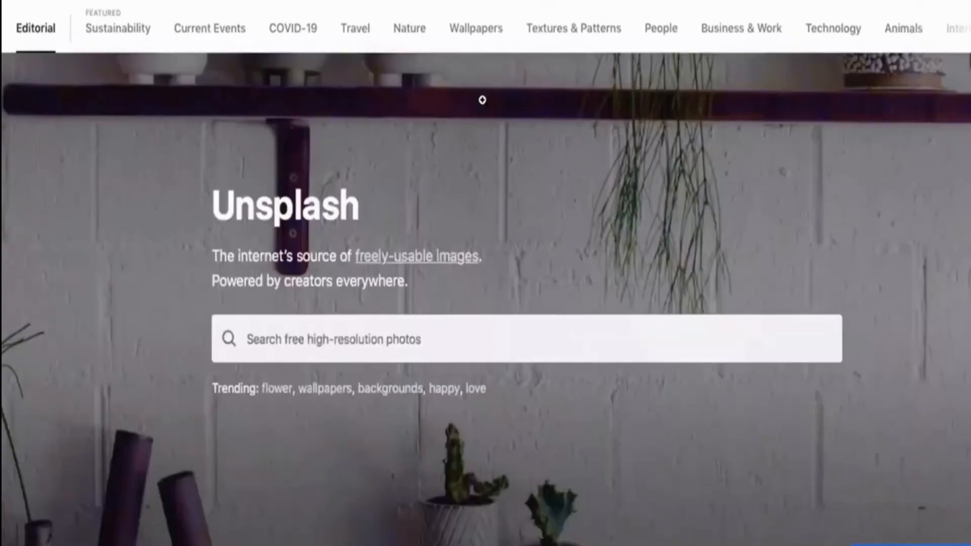
pyautogui.scroll(-1, 481, 98)
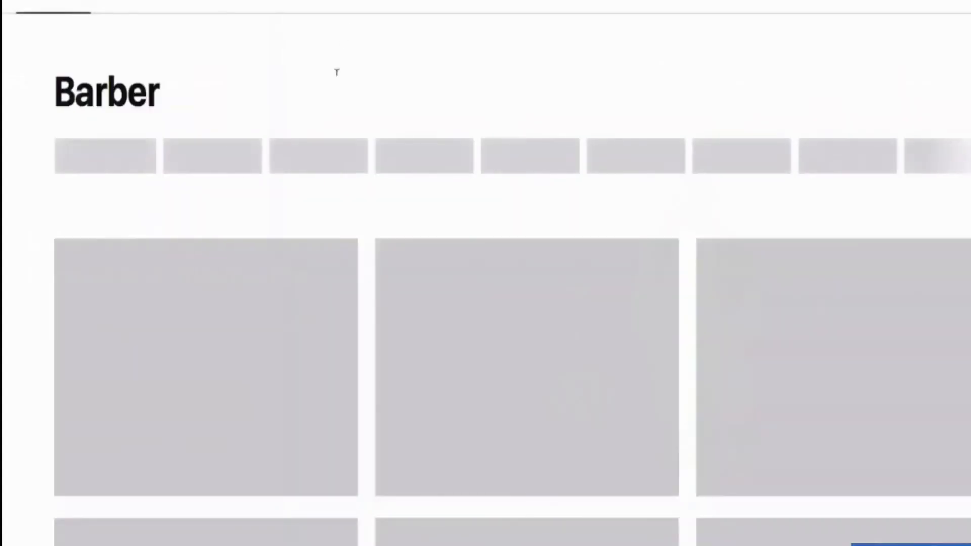
# Browse the Barber search results for shop interiors, grooming tools and haircut photos suitable for the site
pyautogui.scroll(-5, 252, 293)
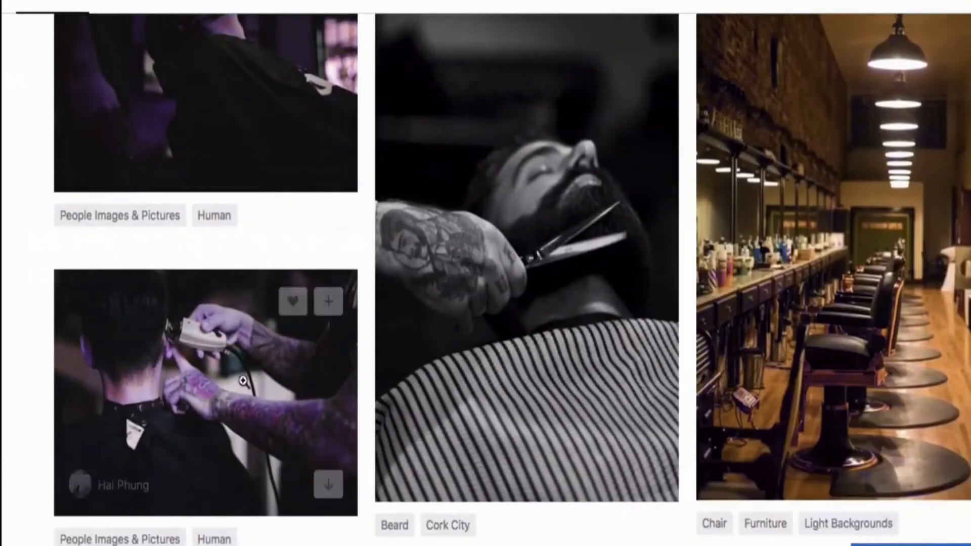
pyautogui.scroll(-9, 243, 380)
pyautogui.scroll(-5, 666, 299)
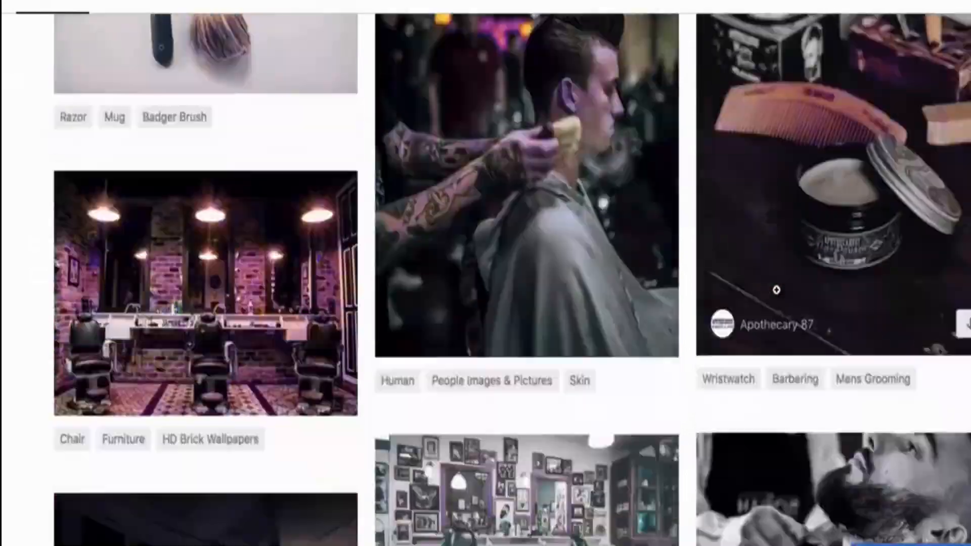
pyautogui.scroll(-2, 296, 253)
pyautogui.scroll(-9, 296, 253)
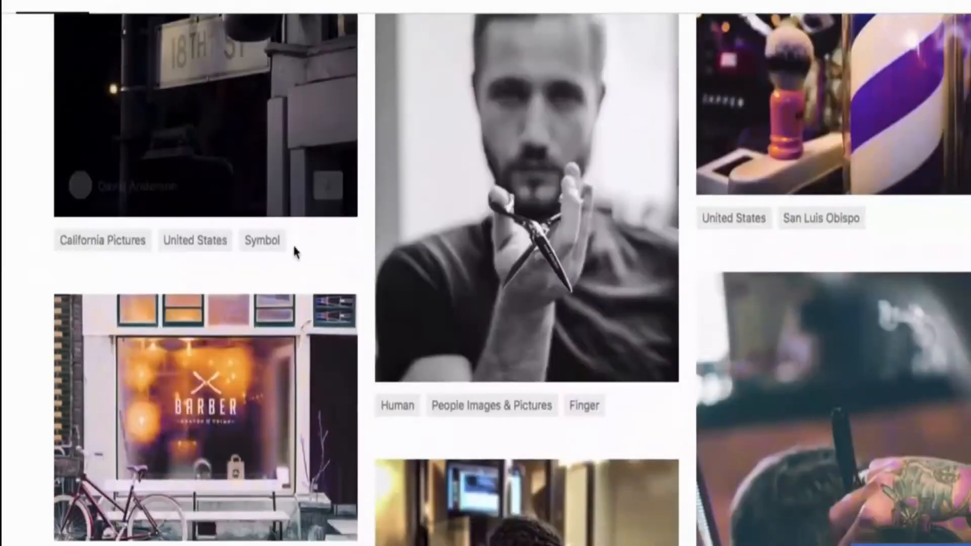
pyautogui.scroll(-2, 295, 252)
pyautogui.scroll(8, 368, 213)
pyautogui.scroll(-20, 369, 213)
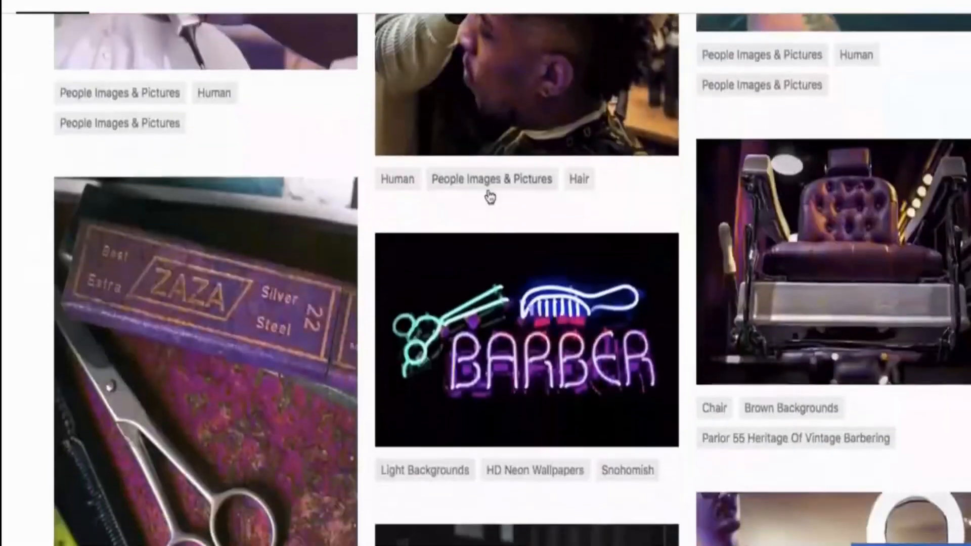
# Open the photo of a barber in black gloves trimming curly hair, inspect it at full size, and close it
pyautogui.scroll(10, 489, 197)
pyautogui.click(489, 393)
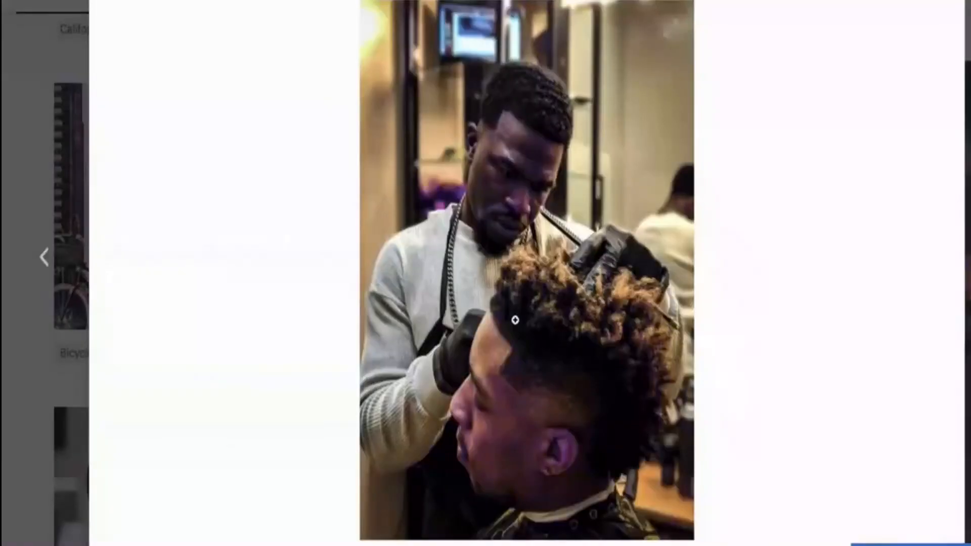
pyautogui.click(511, 223)
pyautogui.scroll(-4, 608, 376)
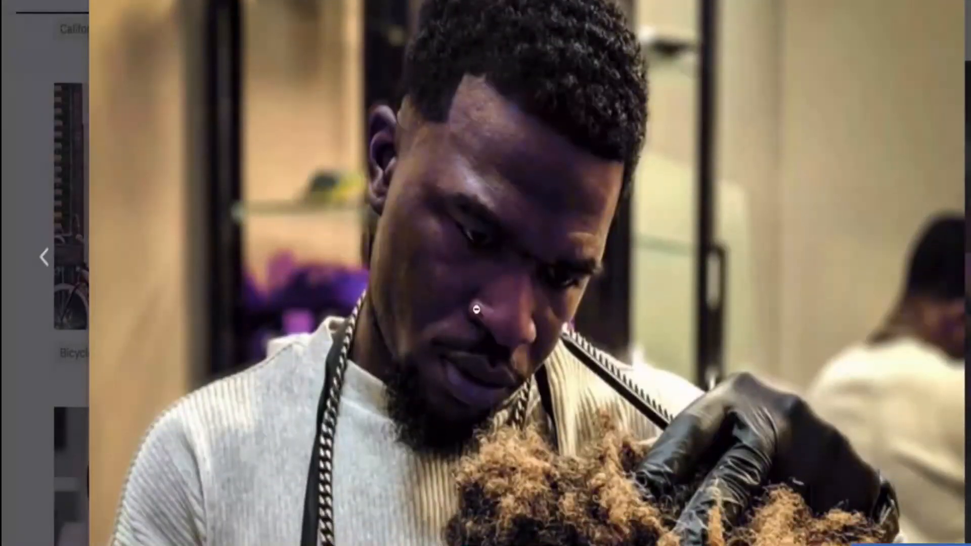
pyautogui.scroll(-10, 549, 432)
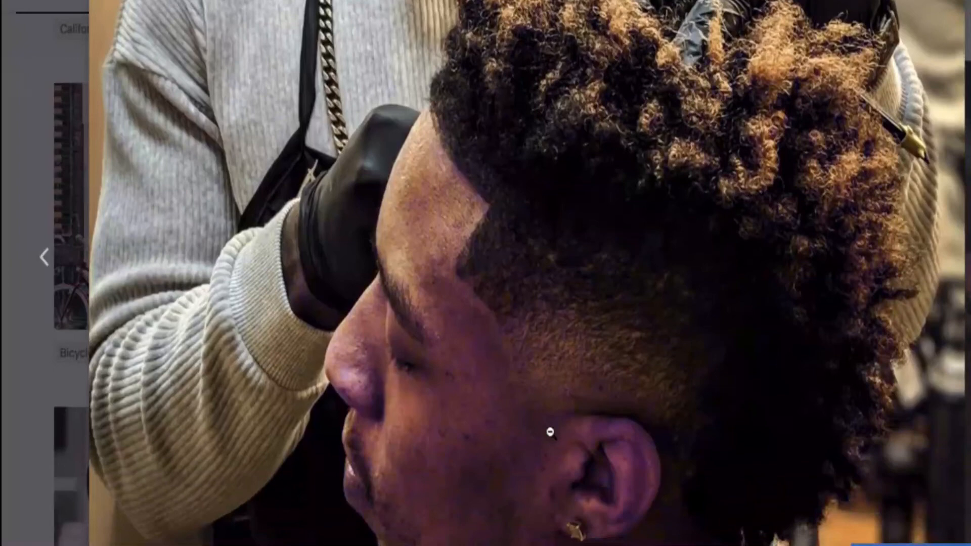
pyautogui.press('Escape')
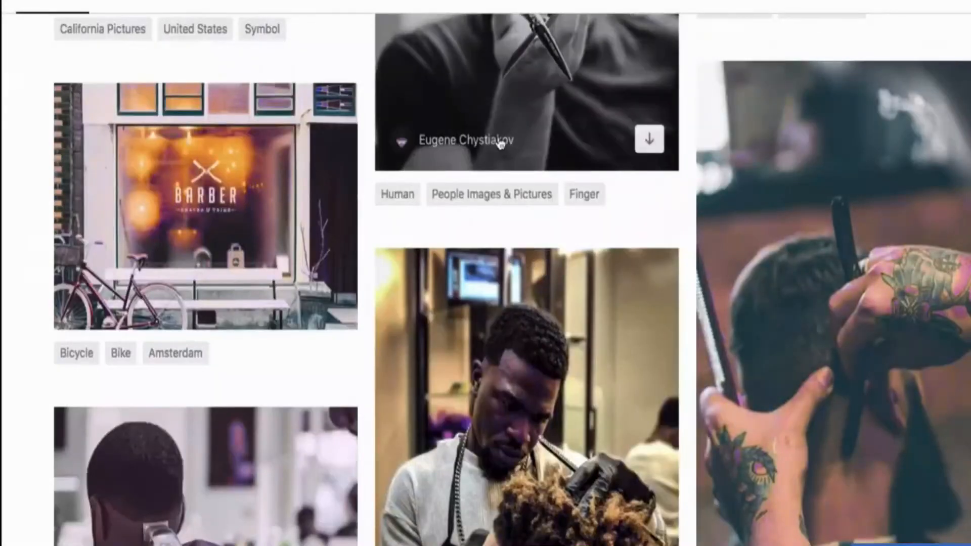
# Search Unsplash for "yoga studio" photos
pyautogui.scroll(15, 499, 141)
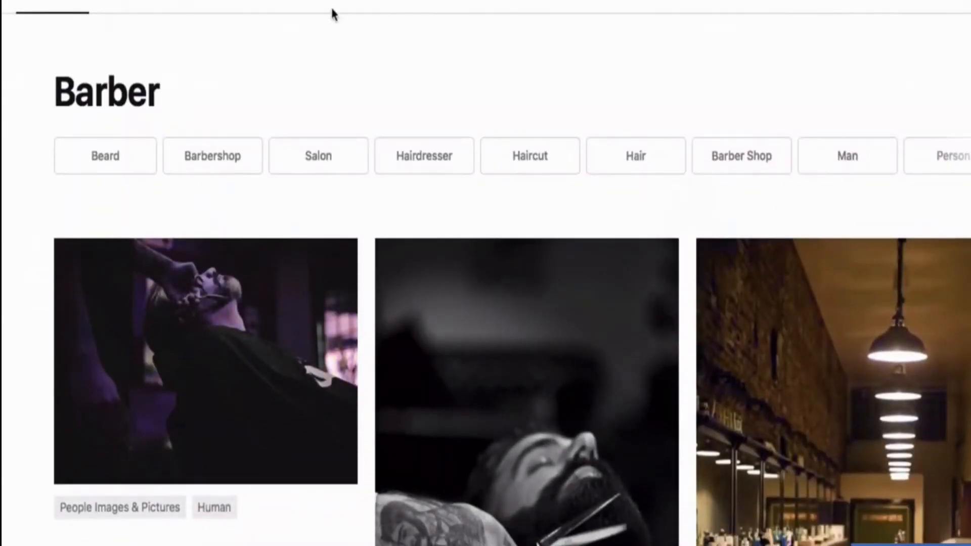
pyautogui.click(382, 0)
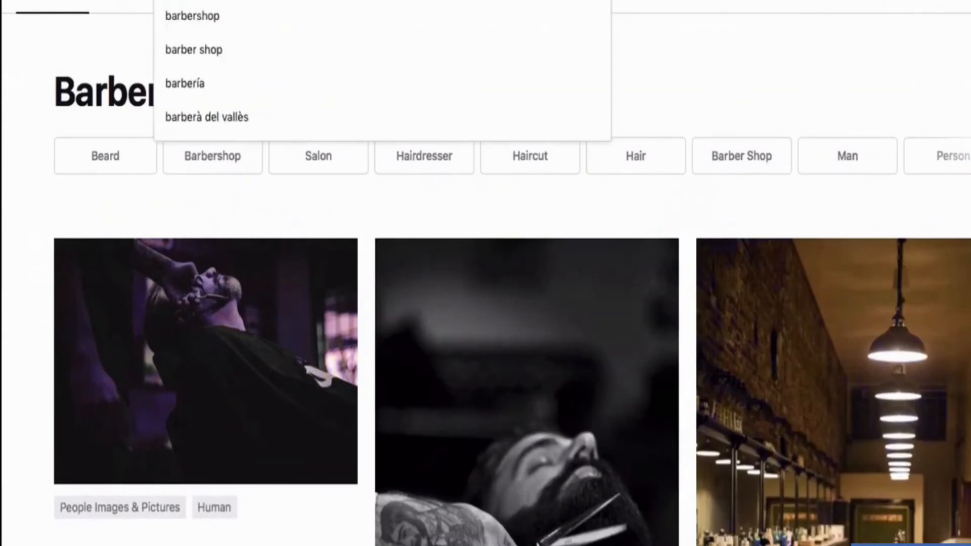
pyautogui.write('yoga')
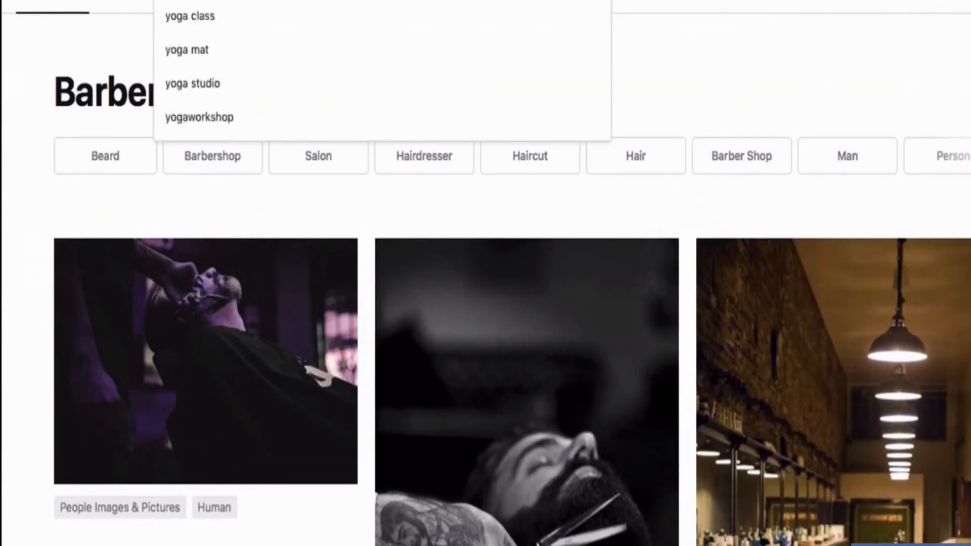
pyautogui.press('Return')
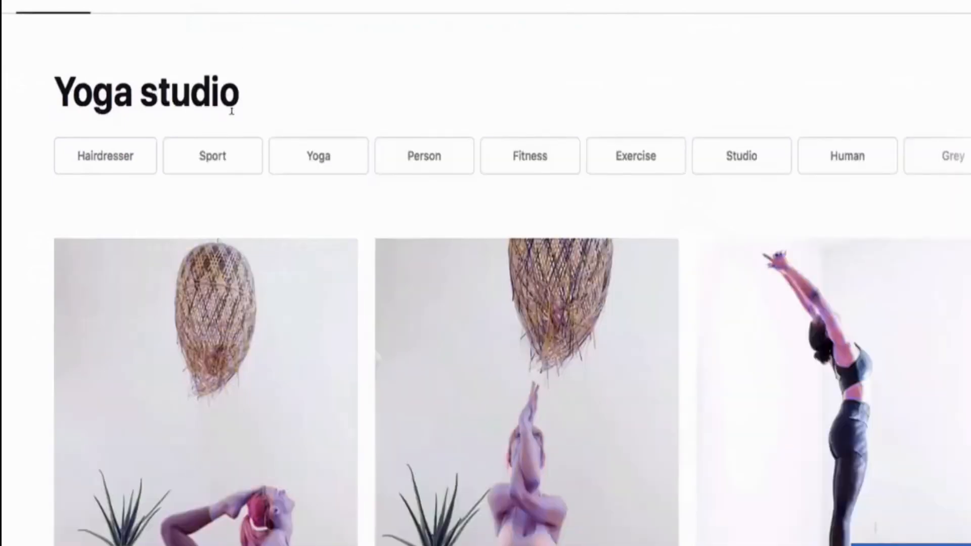
# Browse the Yoga studio results for pose, plant and meditation photos
pyautogui.scroll(-6, 232, 111)
pyautogui.scroll(-5, 466, 310)
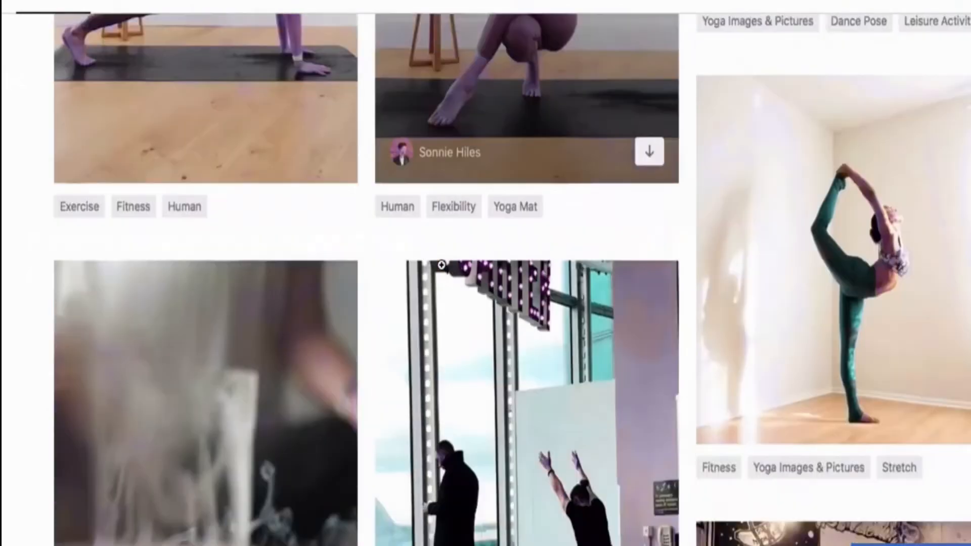
pyautogui.scroll(-15, 442, 264)
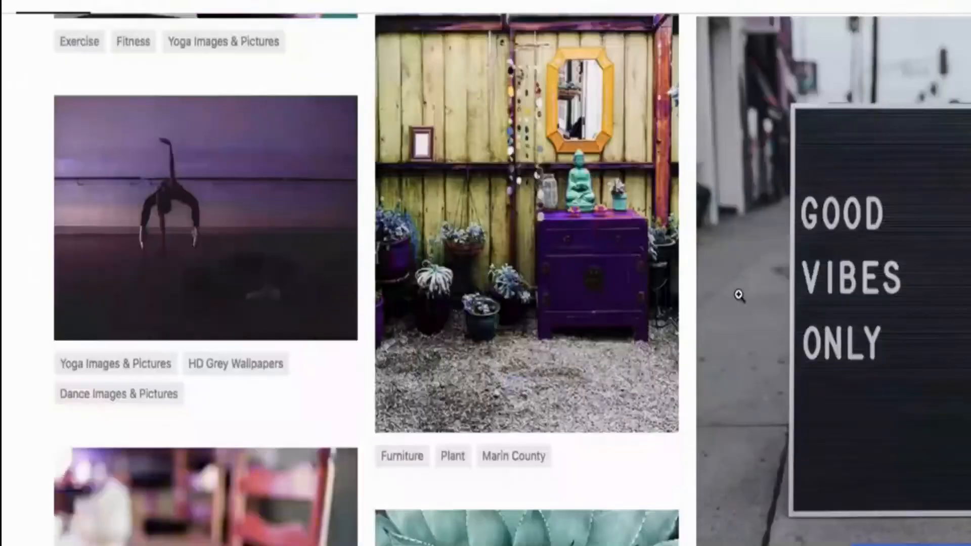
pyautogui.scroll(-9, 738, 299)
pyautogui.scroll(-3, 594, 190)
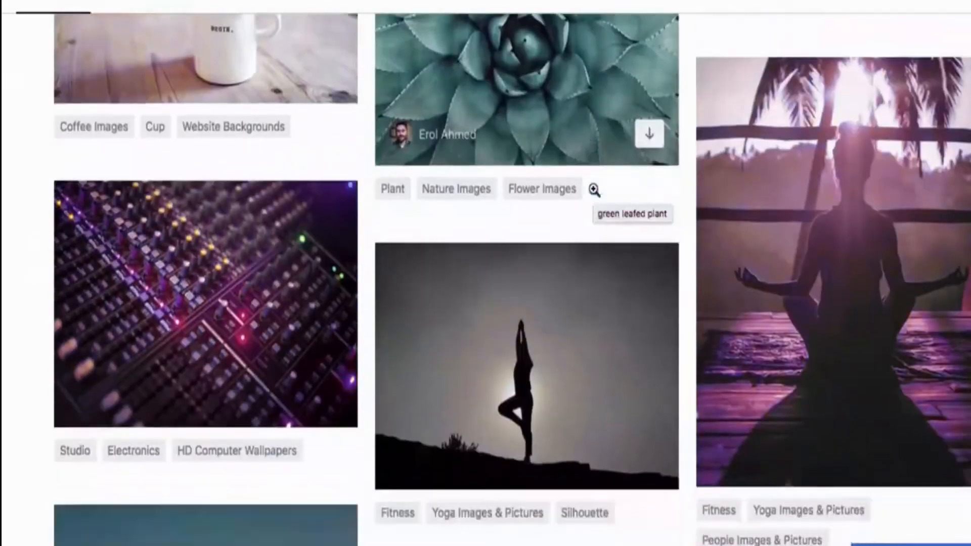
# Open the green leafed plant photo, inspect it at full size, and close it
pyautogui.scroll(3, 591, 187)
pyautogui.click(578, 174)
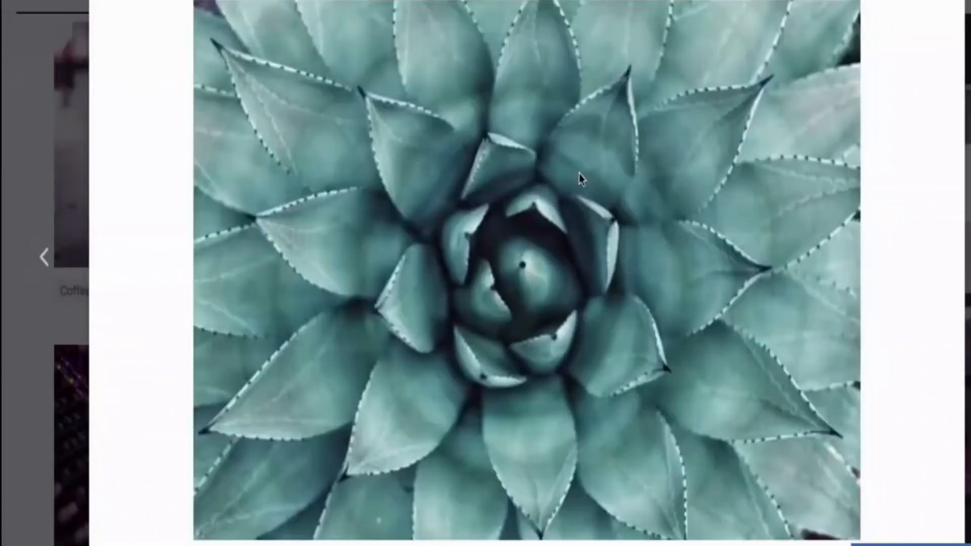
pyautogui.click(511, 229)
pyautogui.click(420, 310)
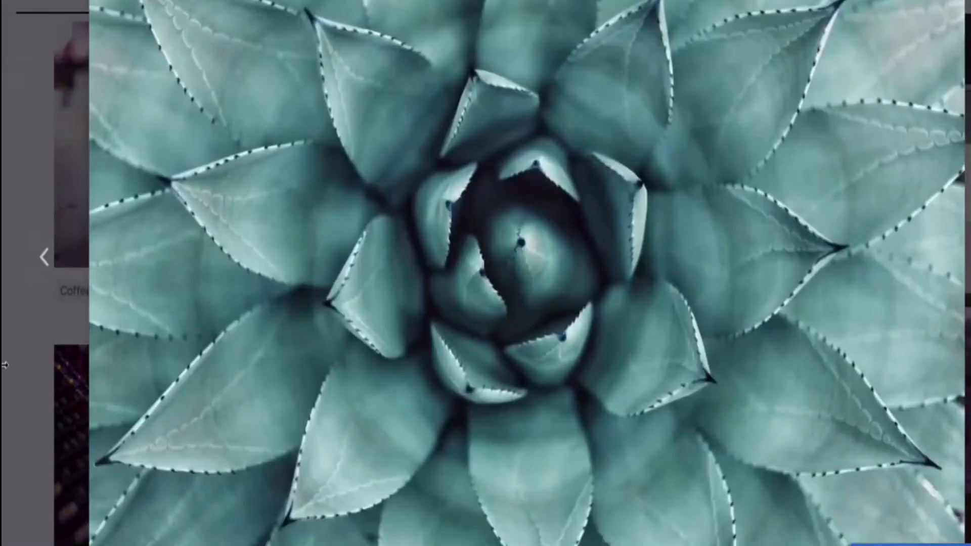
pyautogui.click(23, 356)
# Open the photo of a woman in a crossed-leg yoga pose beside a potted plant, enlarge it, and close it
pyautogui.scroll(10, 22, 357)
pyautogui.scroll(-10, 22, 357)
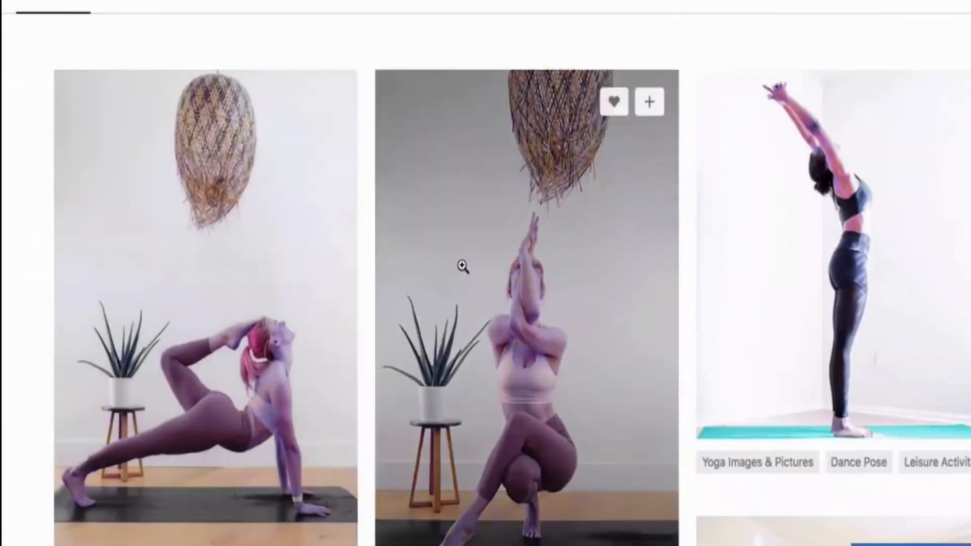
pyautogui.click(462, 266)
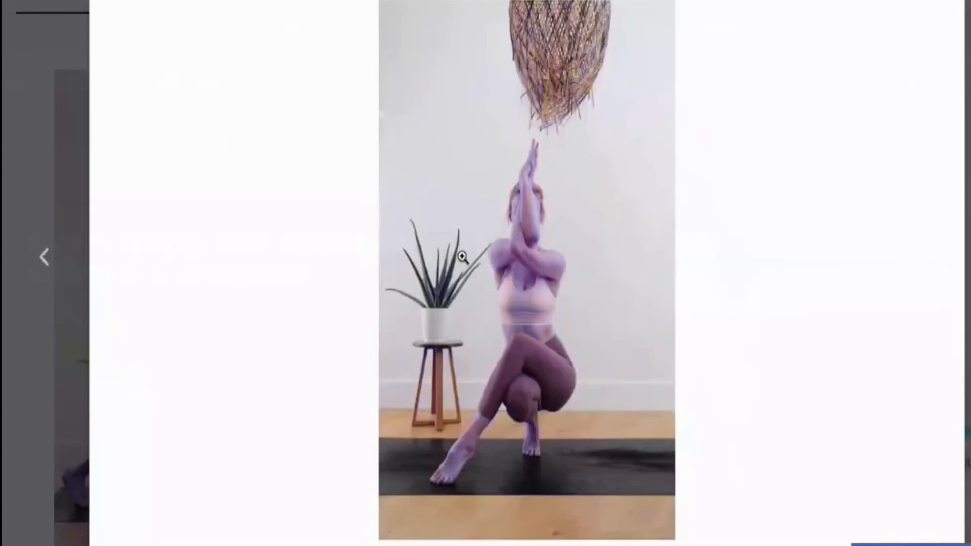
pyautogui.click(487, 139)
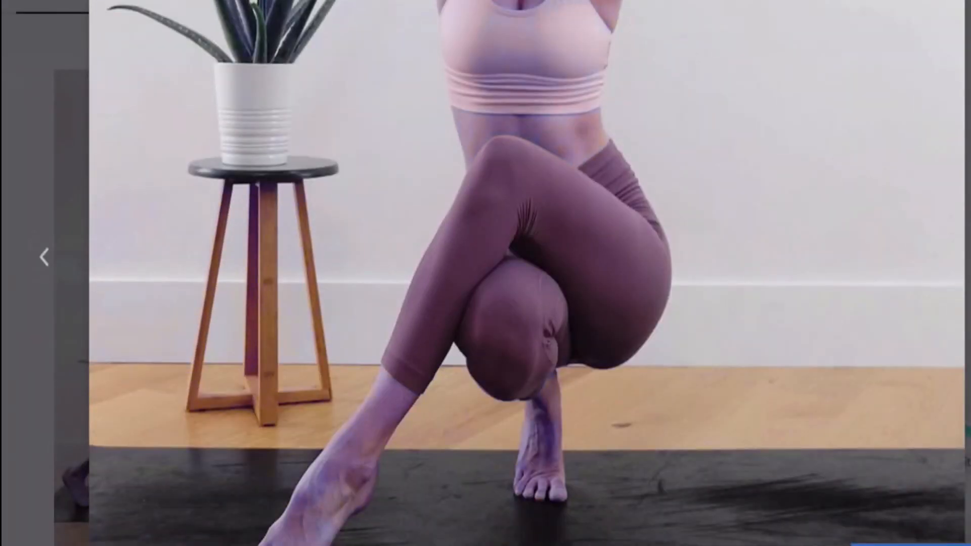
pyautogui.click(42, 79)
# Return to the live site's Our Team page to view the staff entries, and look over the grooming products on the Products page
pyautogui.scroll(3, 359, 25)
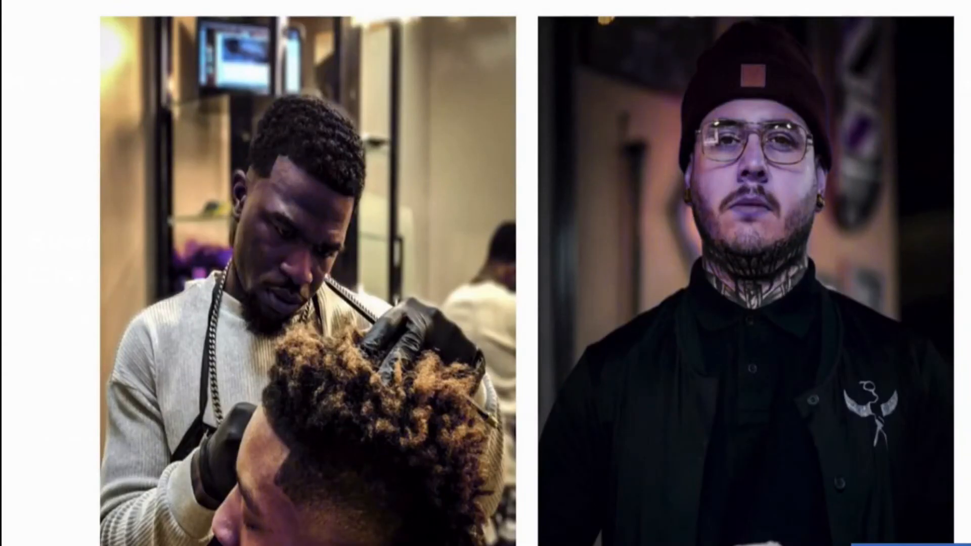
pyautogui.scroll(-10, 705, 289)
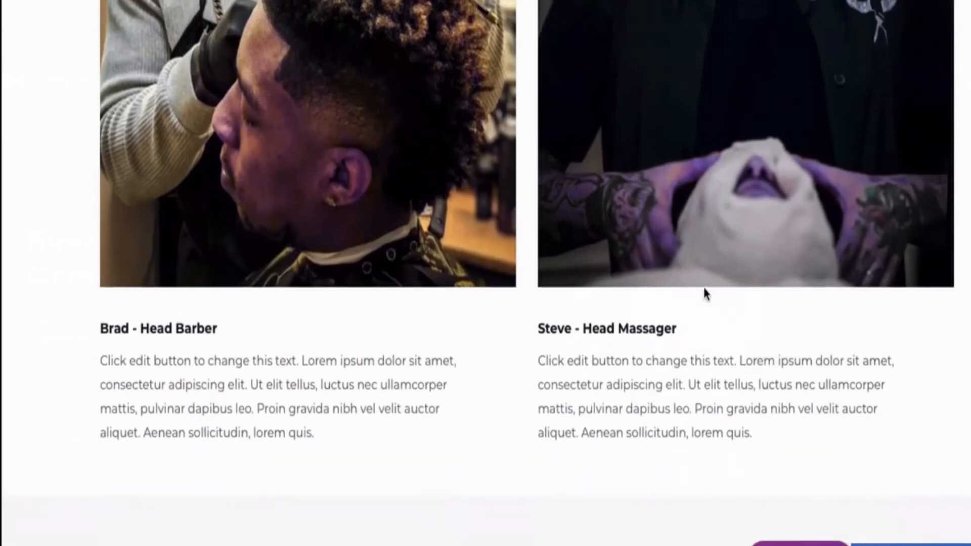
pyautogui.scroll(10, 706, 294)
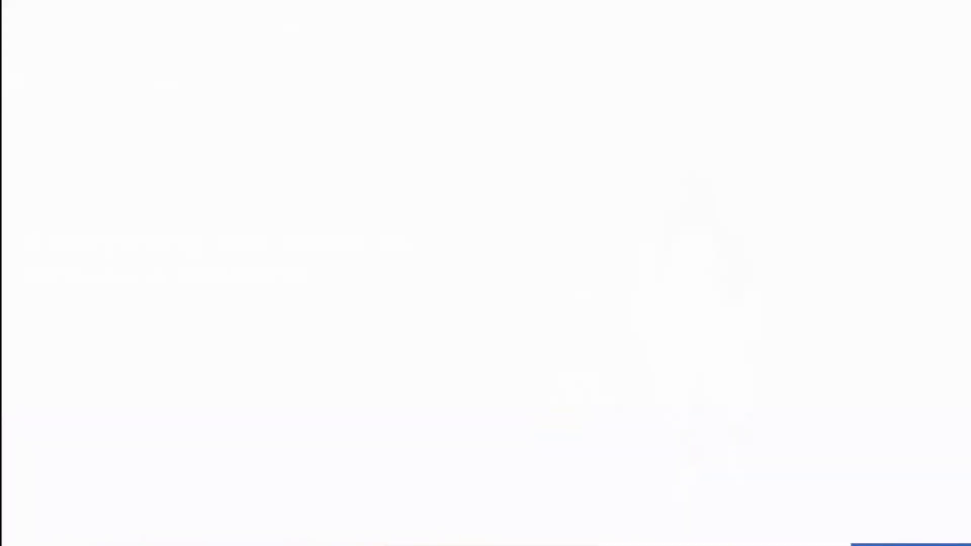
pyautogui.scroll(-8, 579, 258)
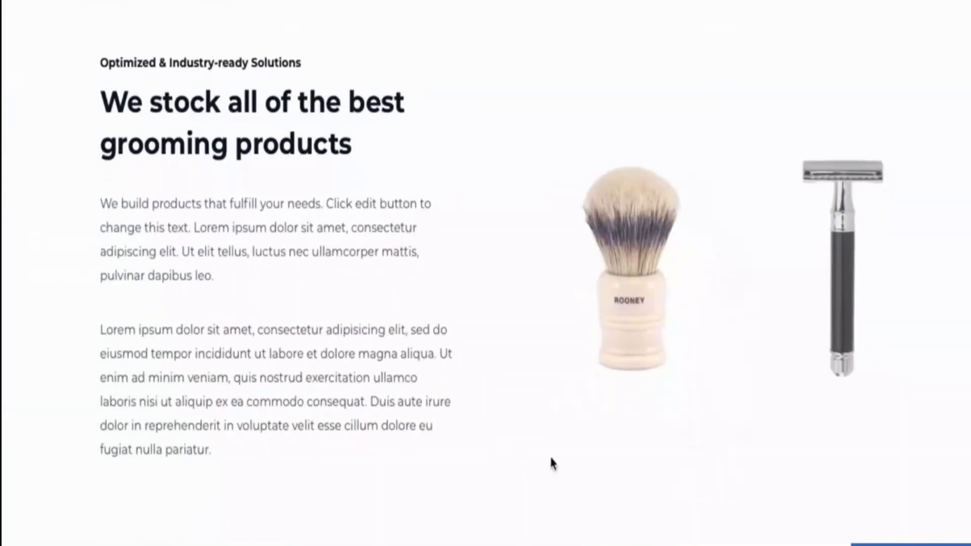
pyautogui.scroll(-4, 634, 364)
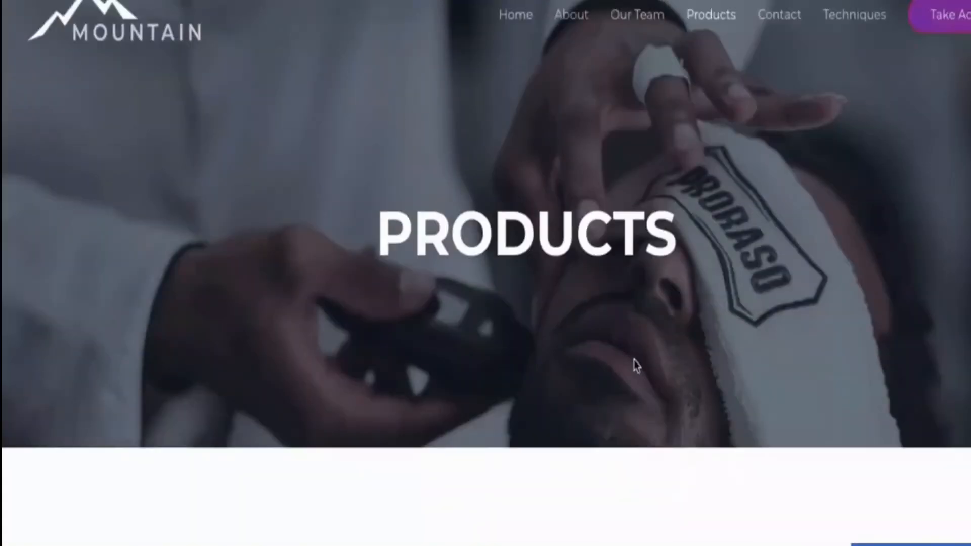
# Open the Contact page on the live site and look over its message form and location map
pyautogui.scroll(-1, 767, 123)
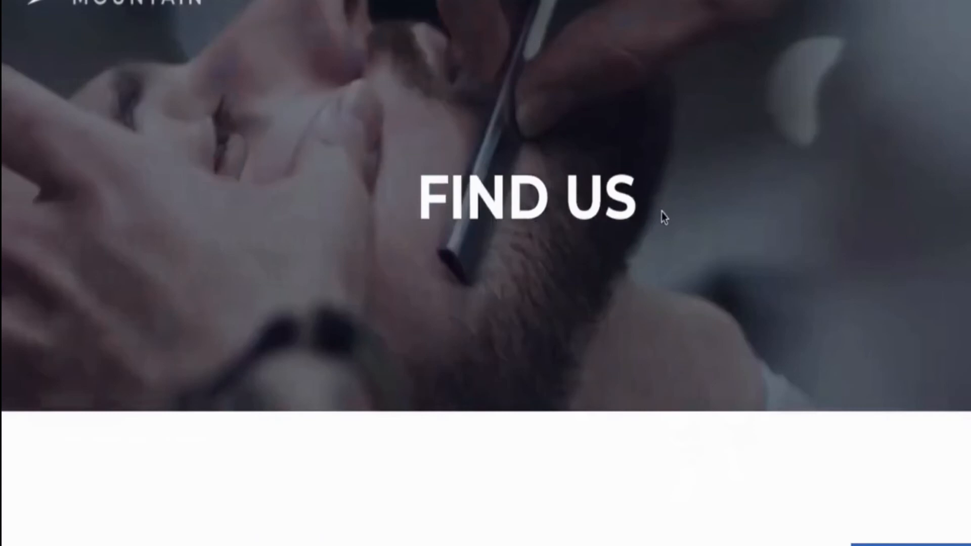
pyautogui.scroll(-15, 524, 212)
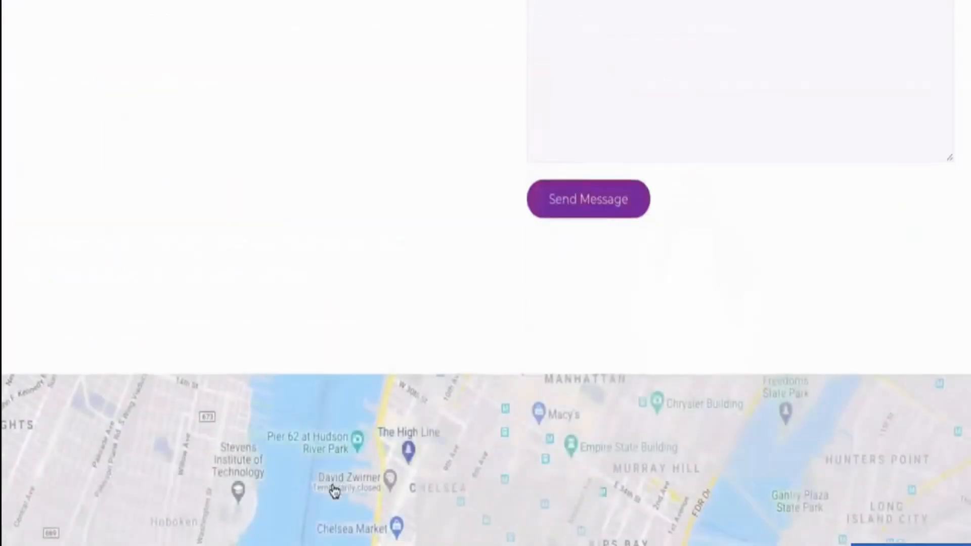
pyautogui.scroll(-5, 334, 491)
pyautogui.moveTo(506, 337); pyautogui.dragTo(507, 294)
pyautogui.scroll(15, 755, 158)
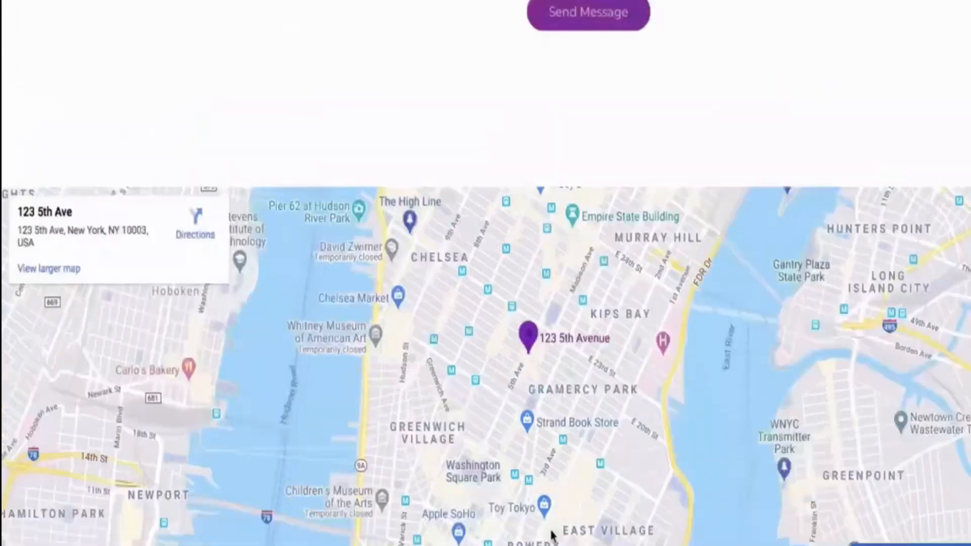
# Open the Techniques page on the live site, look over its haircutting post, and return to the home page's services section
pyautogui.scroll(-1, 730, 281)
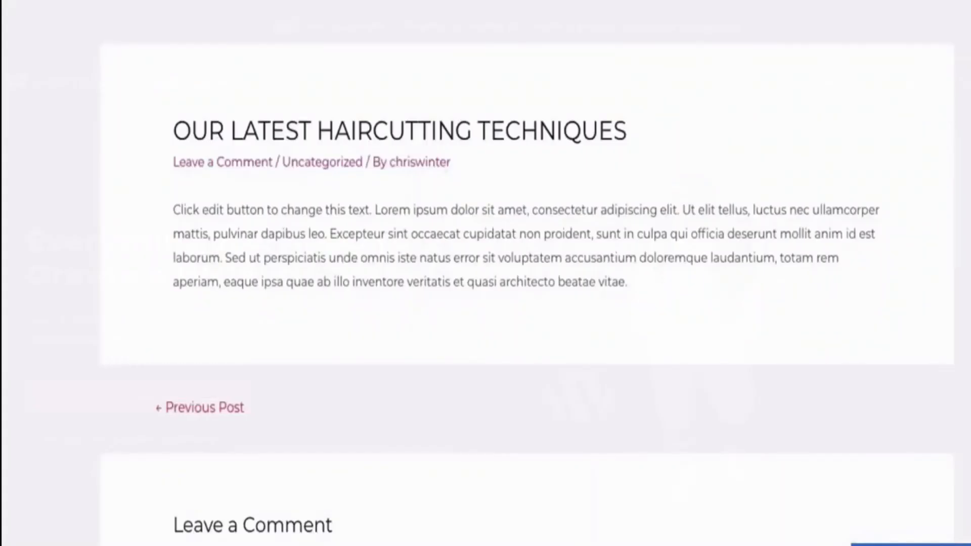
pyautogui.scroll(-4, 643, 389)
pyautogui.scroll(4, 644, 393)
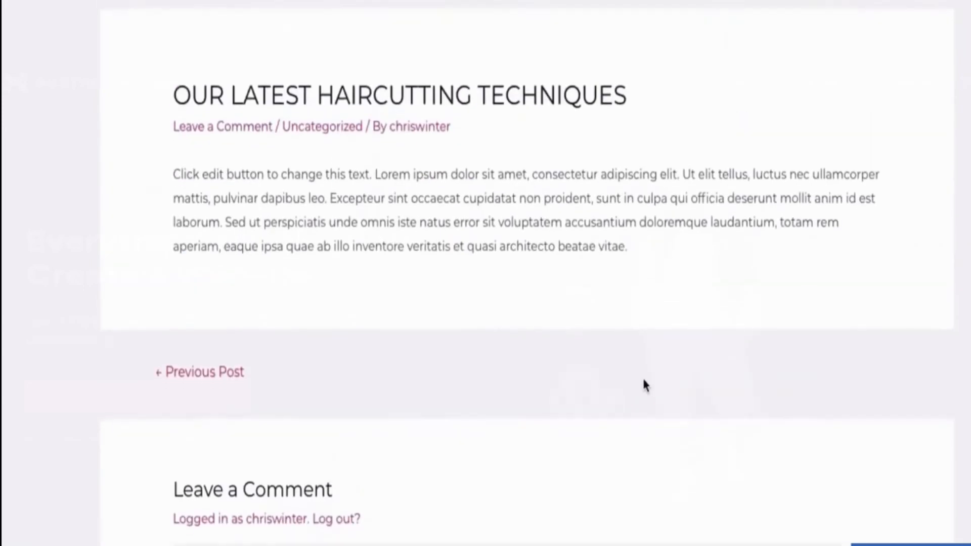
pyautogui.scroll(1, 643, 380)
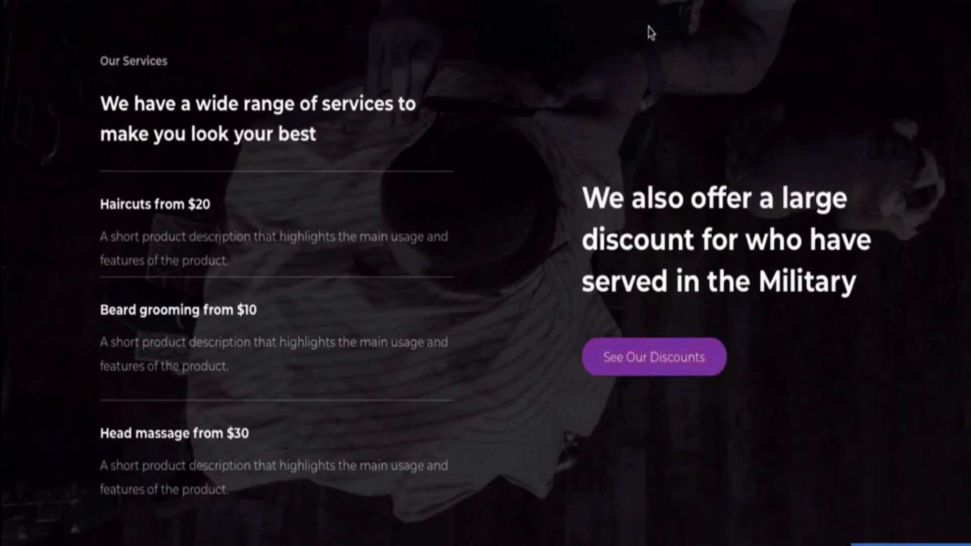
# Leave the live home page for the dashboard, list the installed plugins, and open the Starter Templates library
pyautogui.scroll(15, 649, 31)
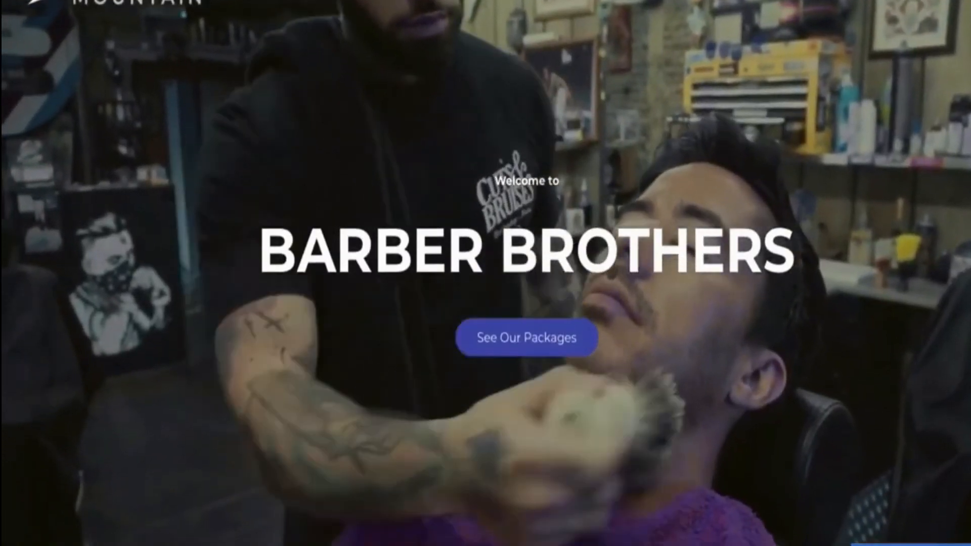
pyautogui.moveTo(65, 1)
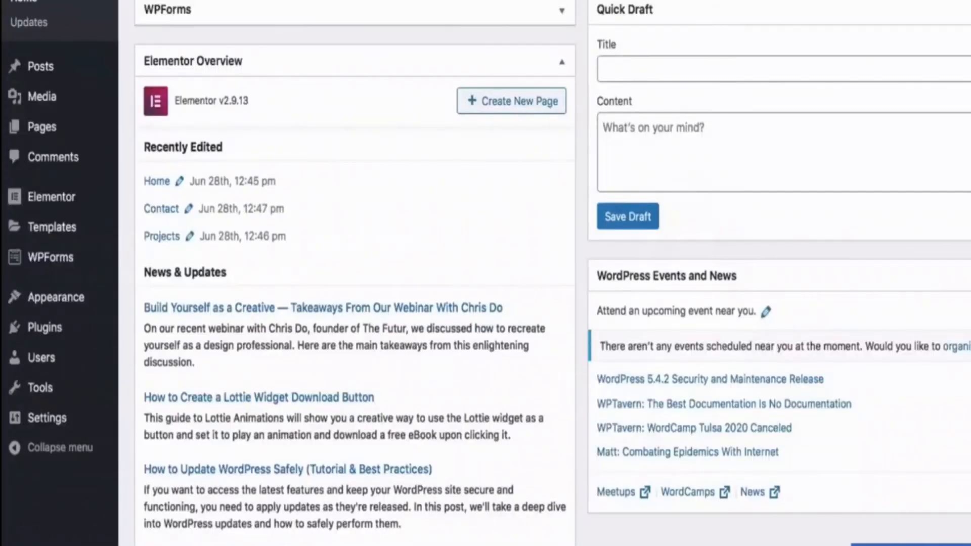
pyautogui.moveTo(114, 303)
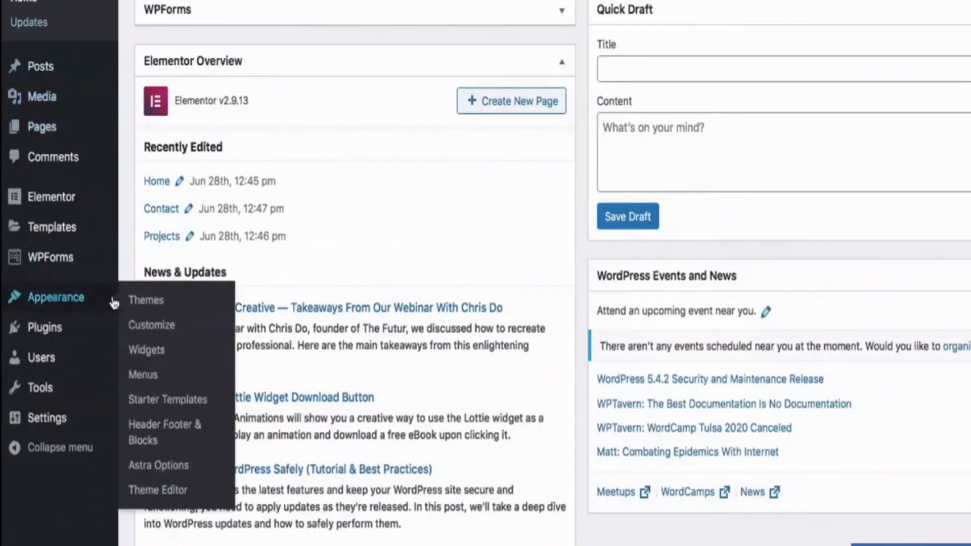
pyautogui.moveTo(92, 337)
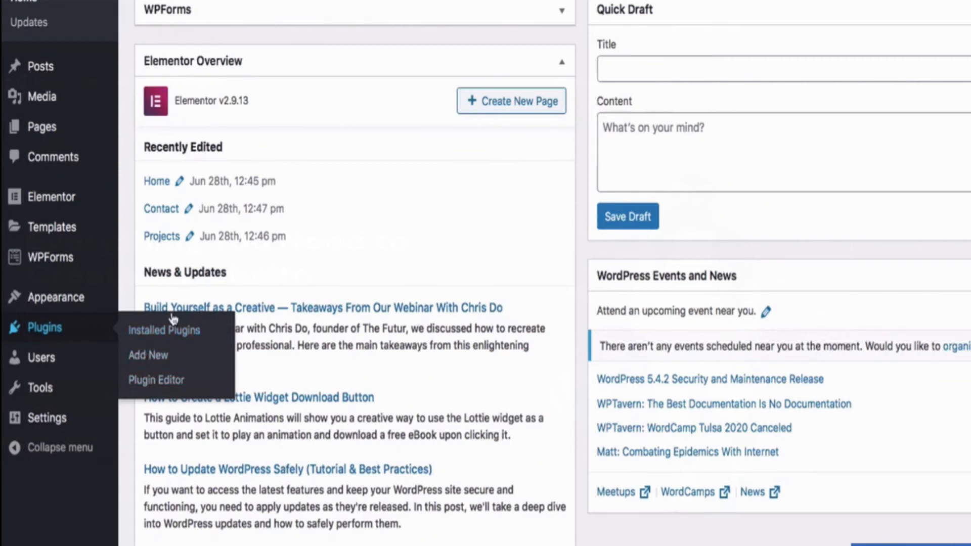
pyautogui.click(148, 356)
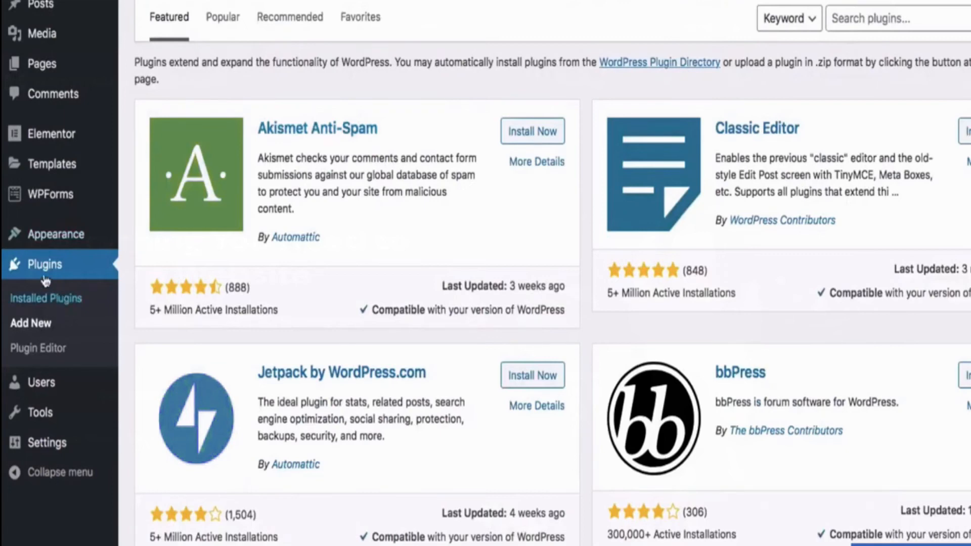
pyautogui.click(47, 299)
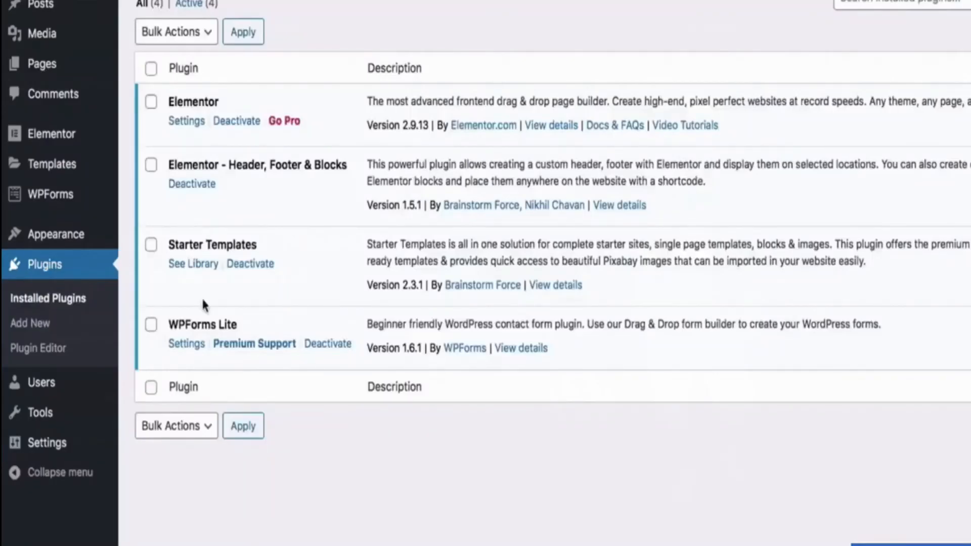
pyautogui.click(181, 267)
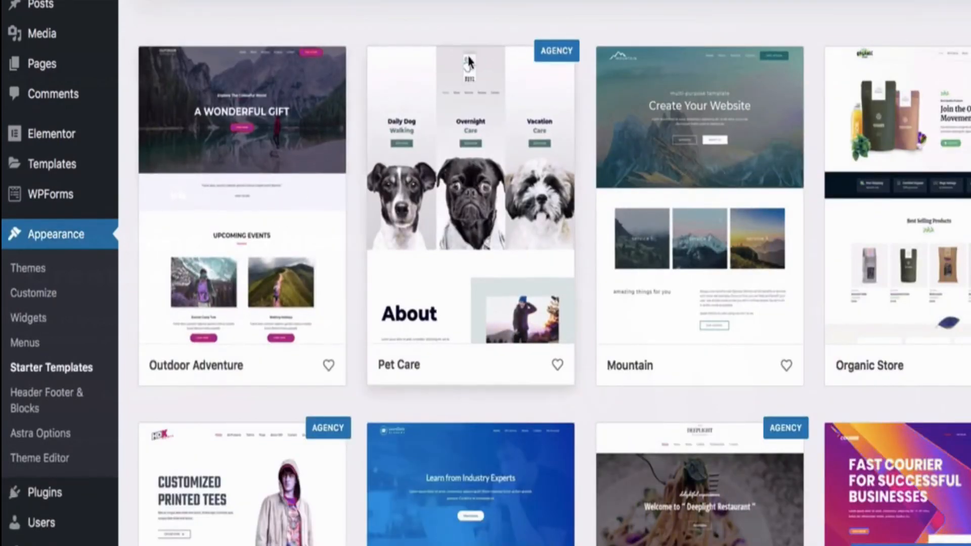
# Filter the starter template library to show only Free templates
pyautogui.moveTo(360, 1)
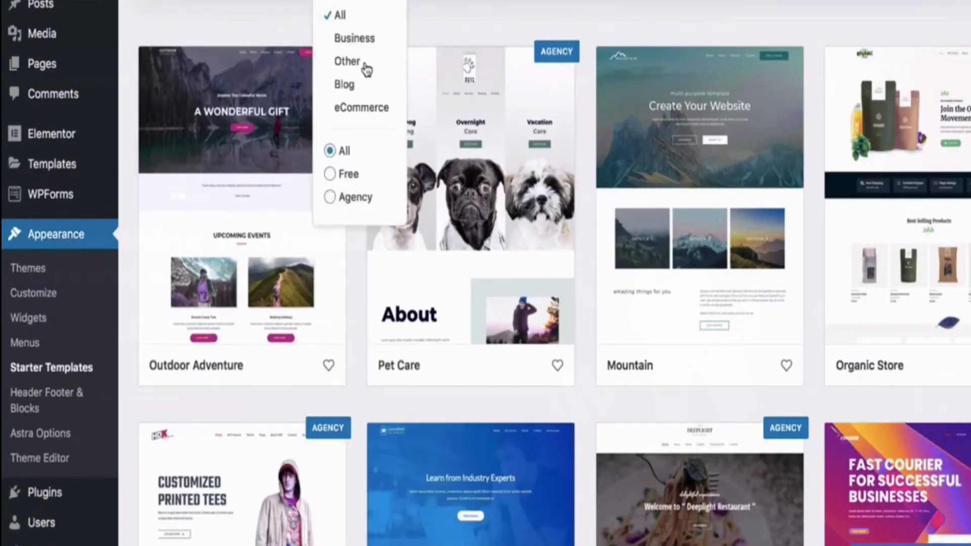
pyautogui.scroll(-4, 477, 85)
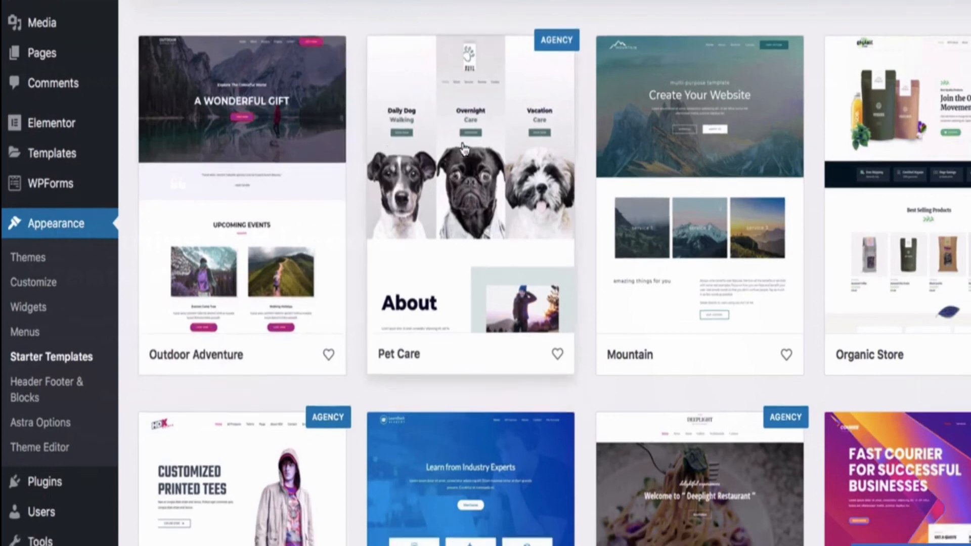
pyautogui.scroll(1, 550, 185)
pyautogui.scroll(3, 551, 185)
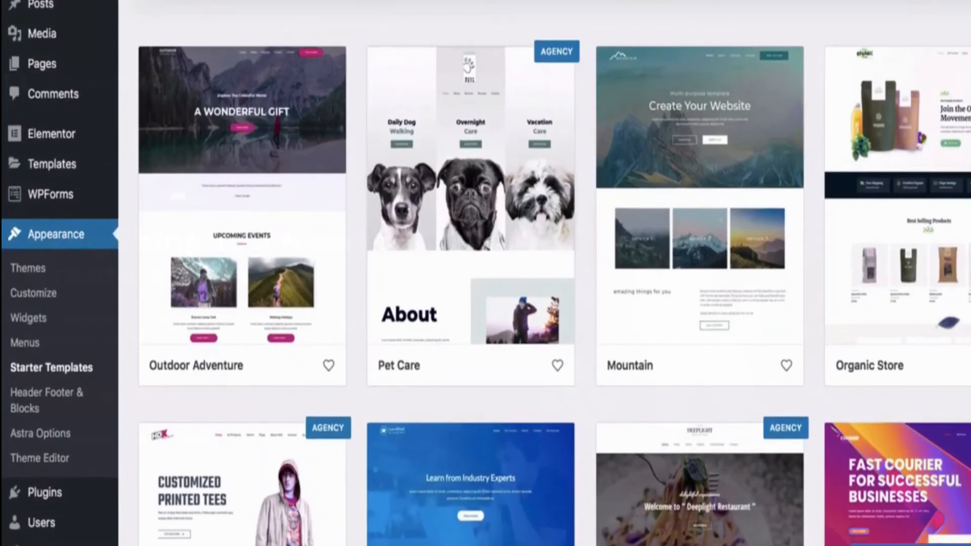
pyautogui.click(359, 1)
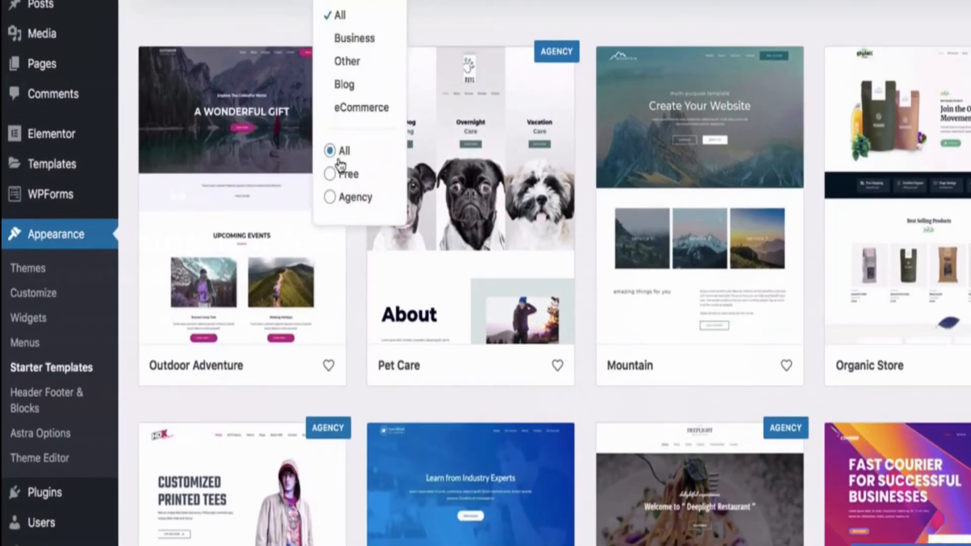
pyautogui.click(336, 177)
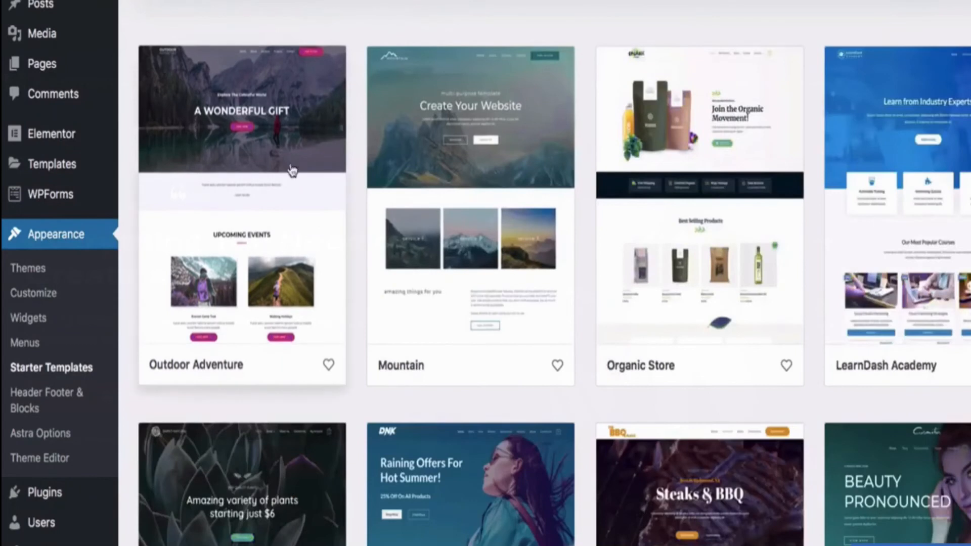
# Open the Outdoor Adventure template and look over its Home page preview down to the footer
pyautogui.click(276, 155)
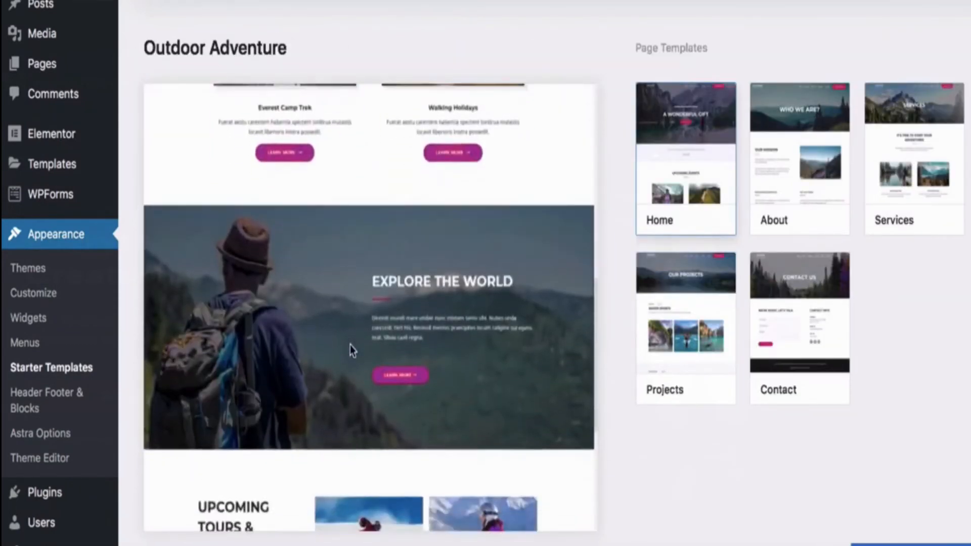
pyautogui.scroll(-1, 348, 286)
pyautogui.scroll(12, 405, 300)
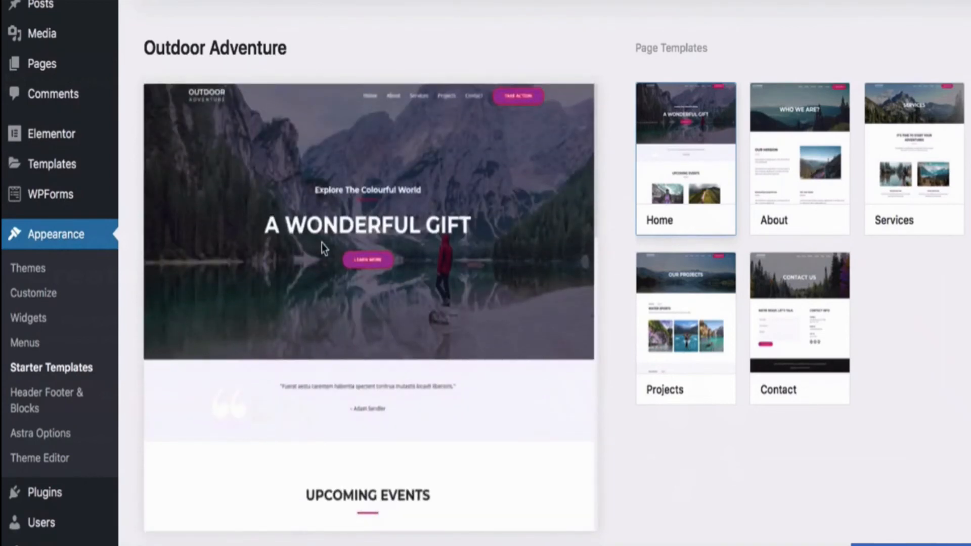
pyautogui.scroll(-7, 390, 210)
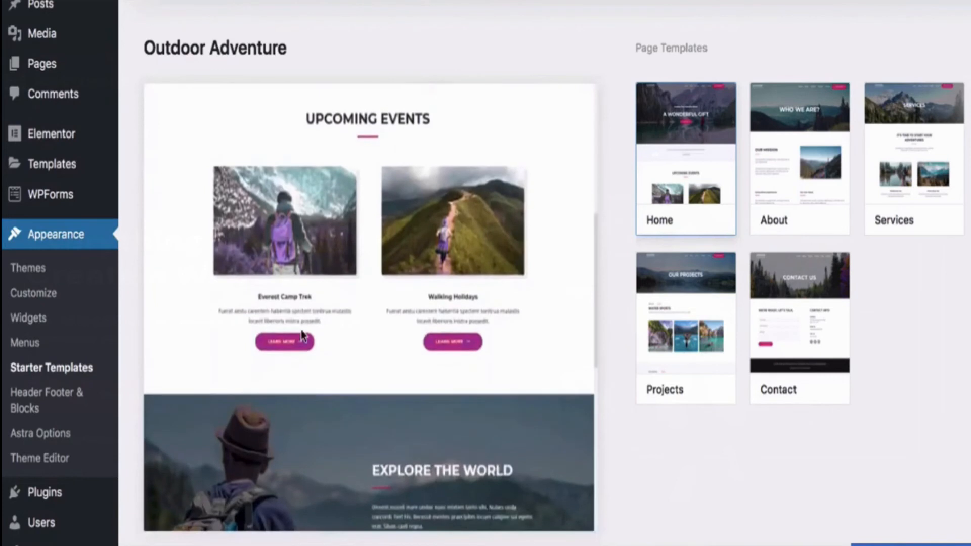
pyautogui.scroll(-8, 440, 182)
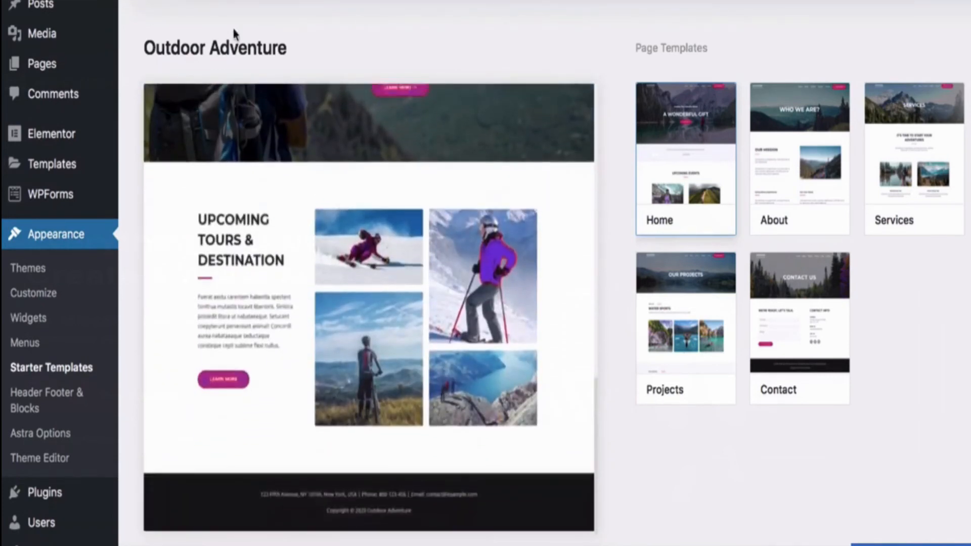
# Preview the Outdoor Adventure template's About, Services, Projects and Contact pages, looking over the Projects galleries
pyautogui.click(780, 137)
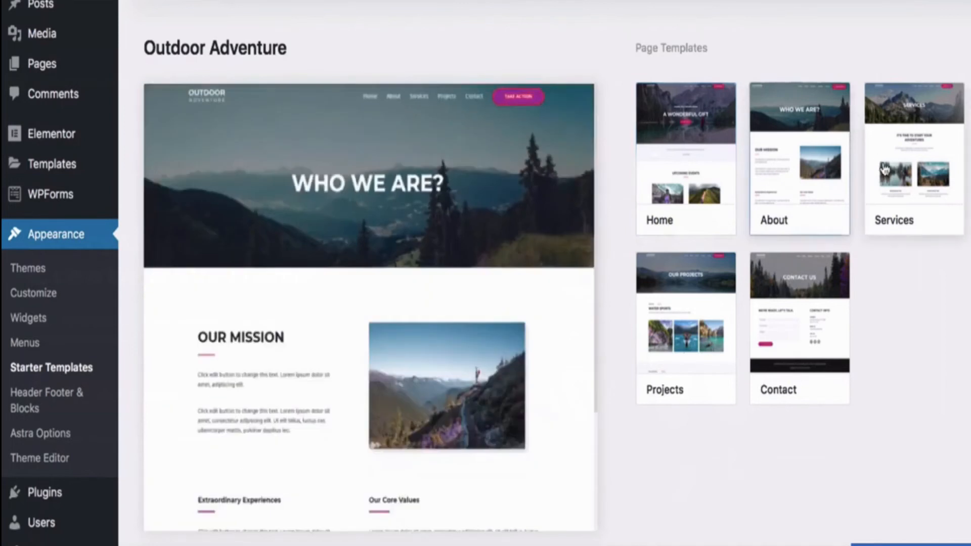
pyautogui.click(899, 185)
pyautogui.click(697, 360)
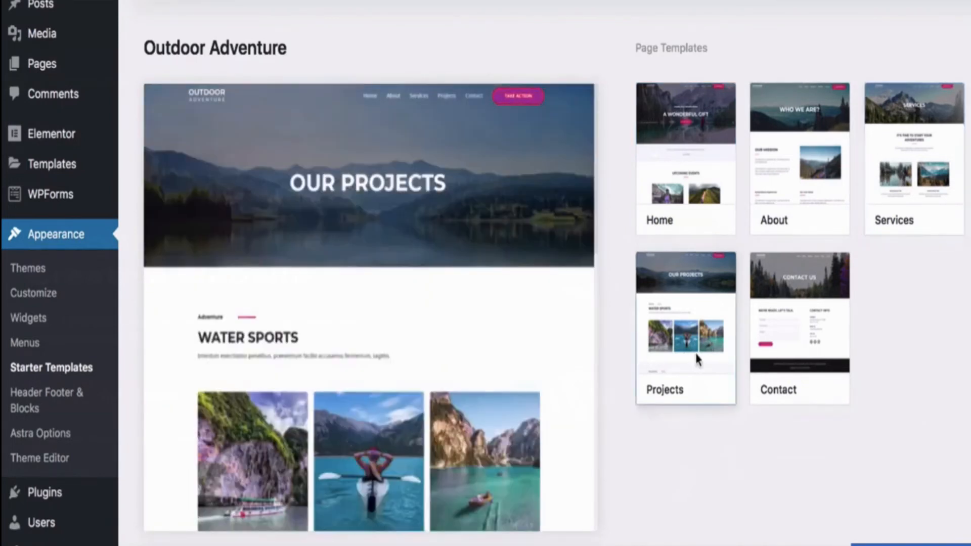
pyautogui.click(773, 330)
pyautogui.click(678, 336)
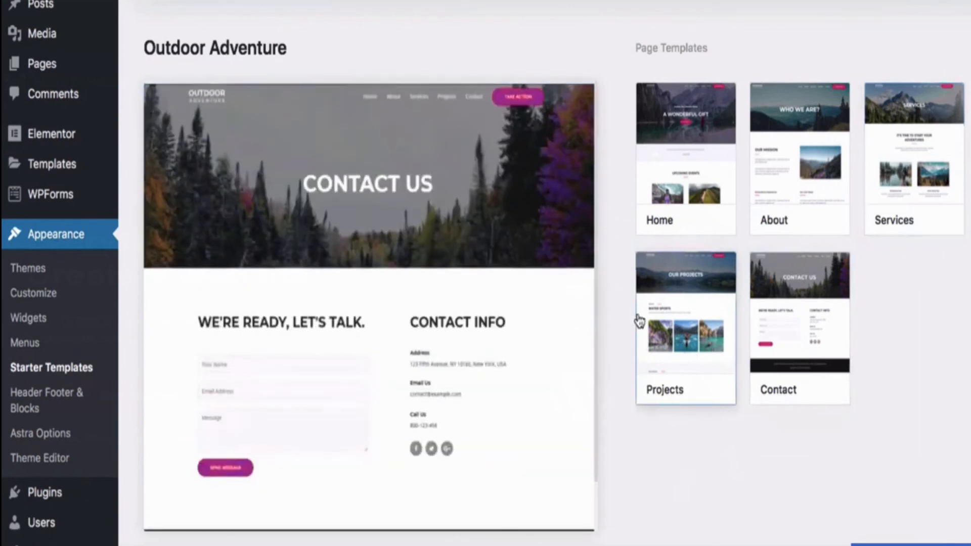
pyautogui.click(686, 319)
pyautogui.scroll(-10, 469, 248)
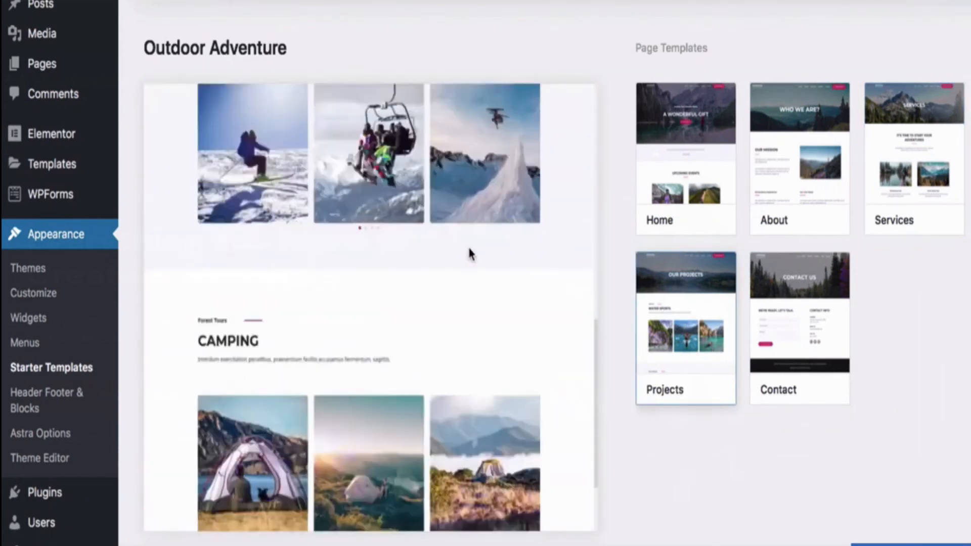
pyautogui.scroll(10, 382, 393)
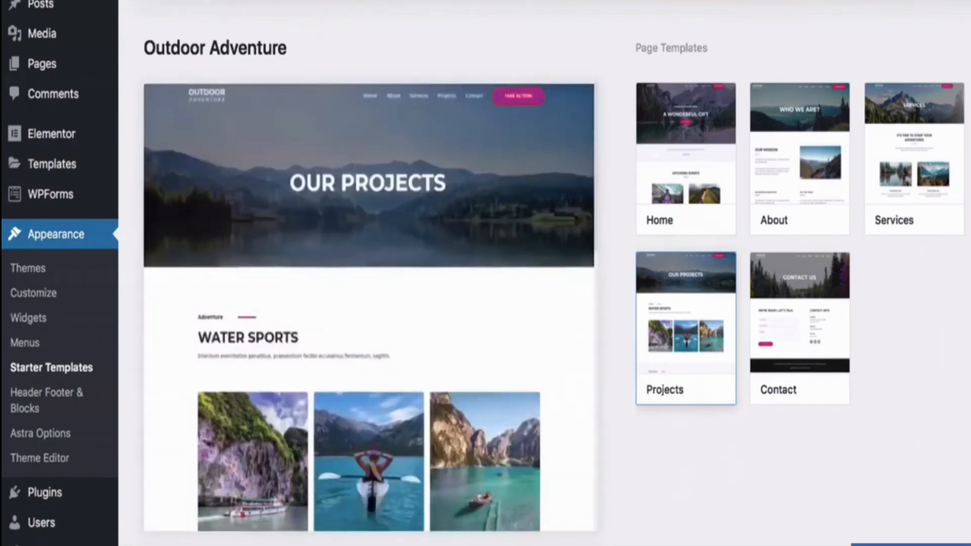
# Return to the template library, open the Mountain template, and look over its Home page preview
pyautogui.click(137, 1)
pyautogui.click(412, 217)
pyautogui.scroll(-6, 398, 330)
pyautogui.scroll(-8, 398, 330)
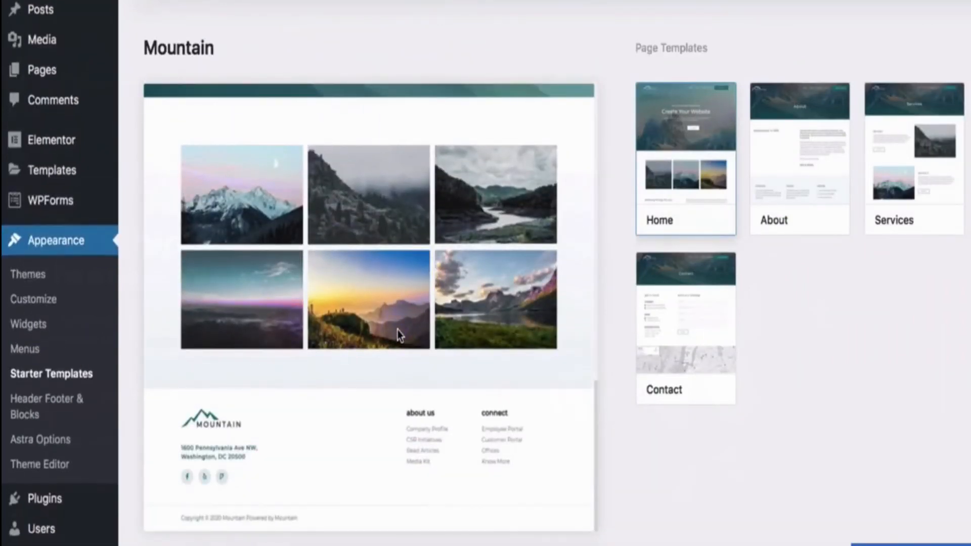
pyautogui.scroll(15, 398, 329)
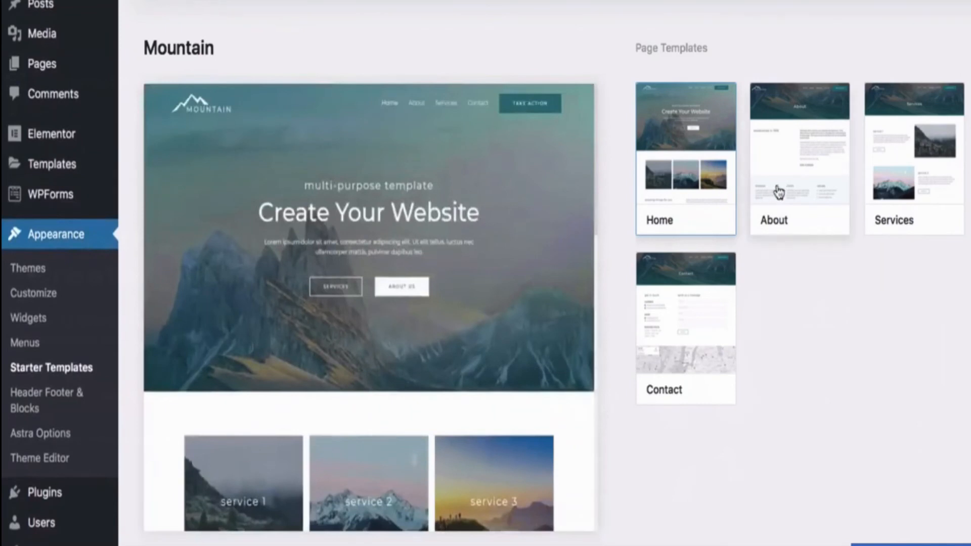
# Preview the Mountain template's About, Services and Contact pages
pyautogui.click(779, 192)
pyautogui.scroll(-5, 576, 243)
pyautogui.click(897, 142)
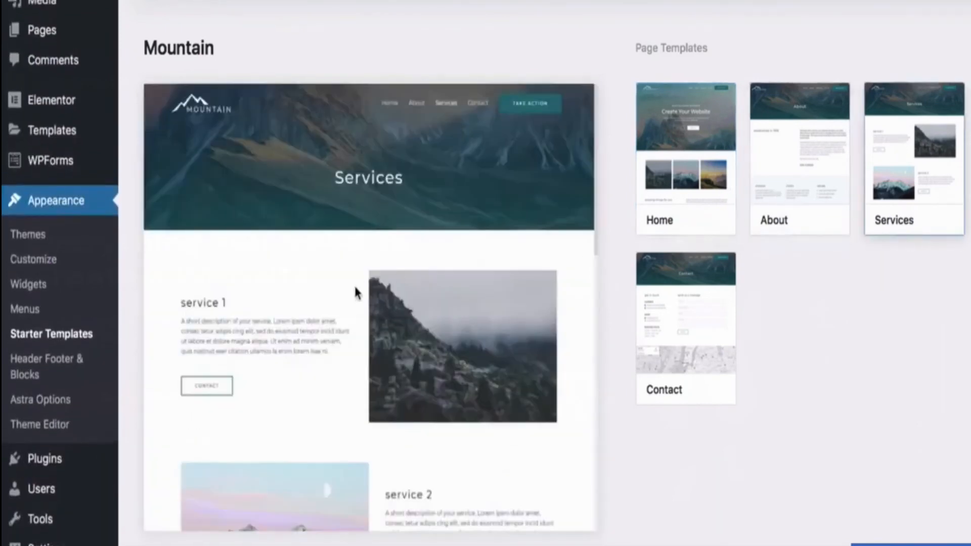
pyautogui.scroll(-5, 405, 283)
pyautogui.click(678, 320)
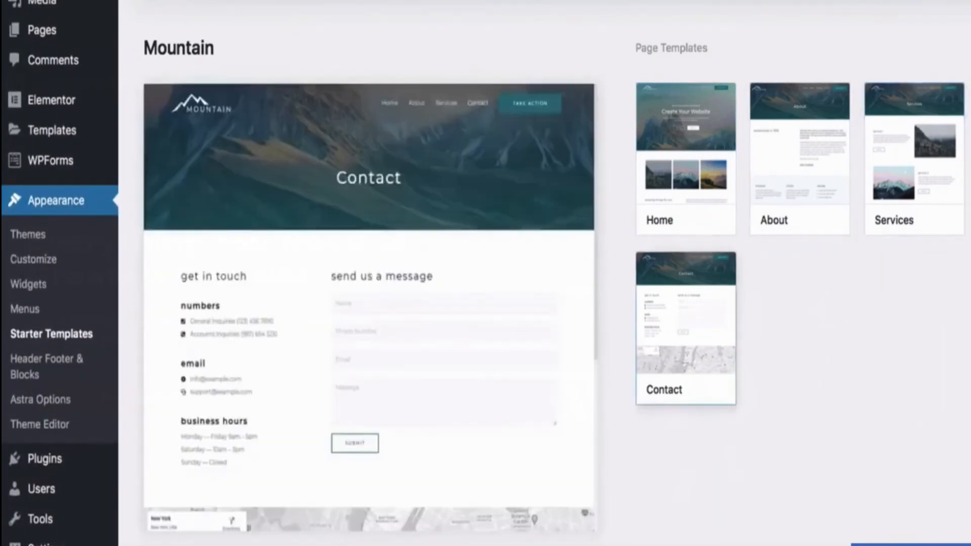
# Return to the template library, open the LearnDash Academy template, and look over its Home page preview
pyautogui.click(152, 1)
pyautogui.click(853, 203)
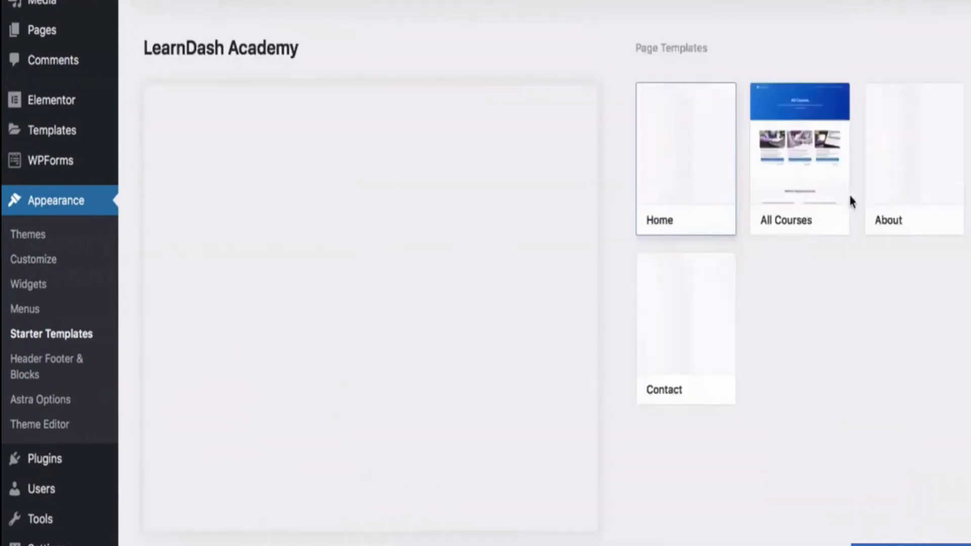
pyautogui.scroll(-4, 469, 212)
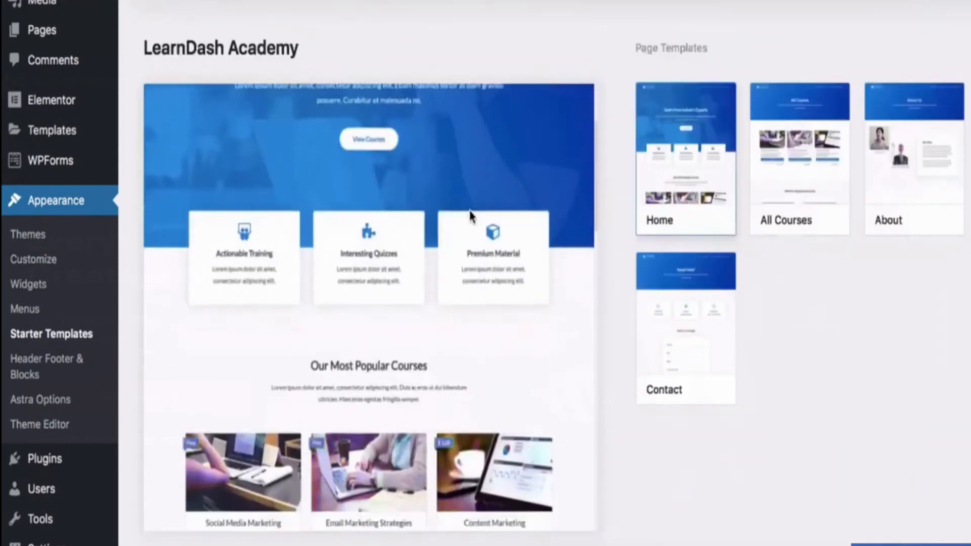
pyautogui.scroll(-3, 470, 215)
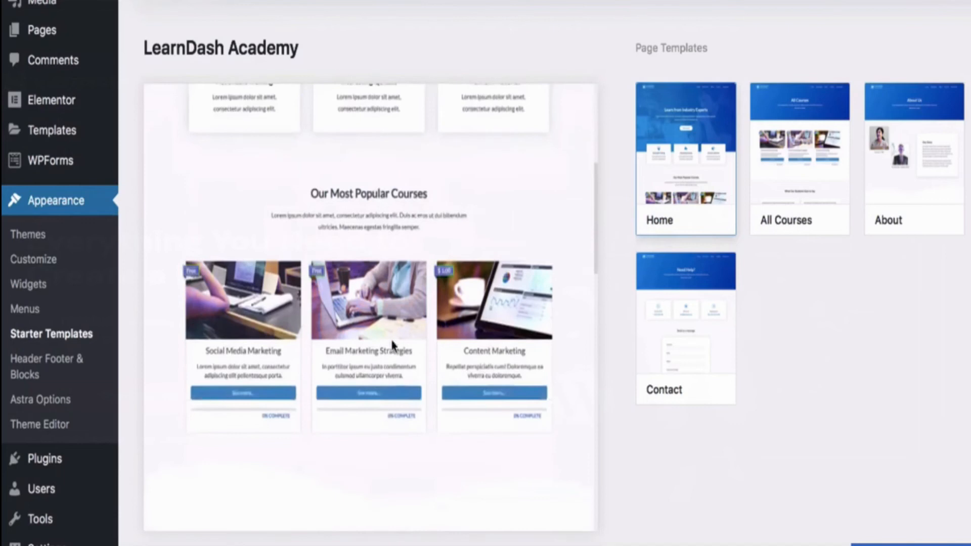
pyautogui.scroll(-5, 390, 343)
pyautogui.scroll(-1, 393, 347)
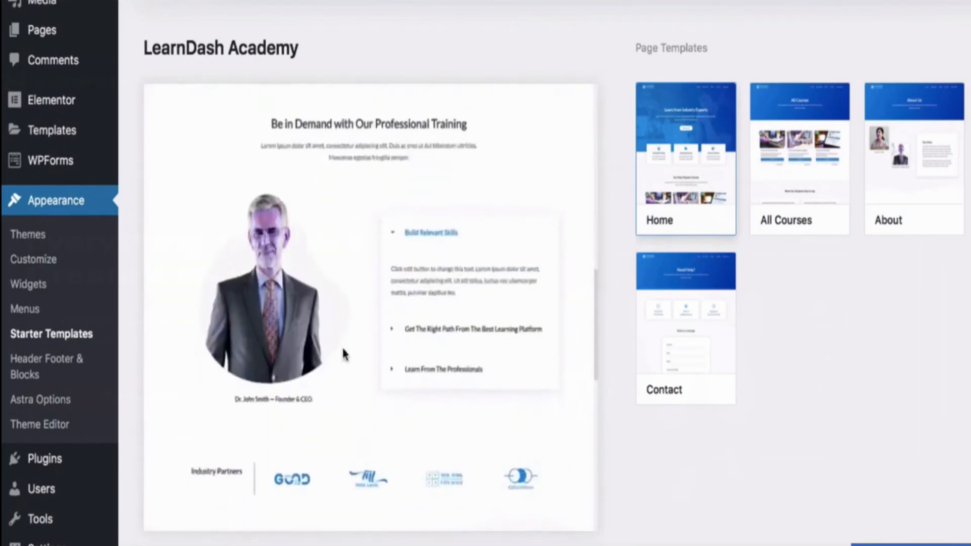
pyautogui.scroll(-8, 343, 354)
# Preview the LearnDash Academy template's All Courses page and return to the template library
pyautogui.click(793, 181)
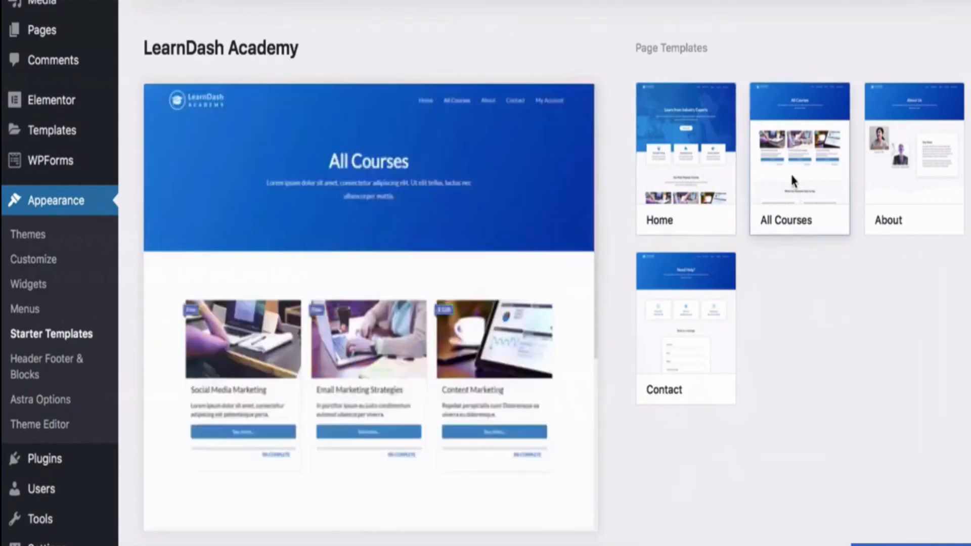
pyautogui.scroll(-5, 456, 364)
pyautogui.scroll(-8, 368, 286)
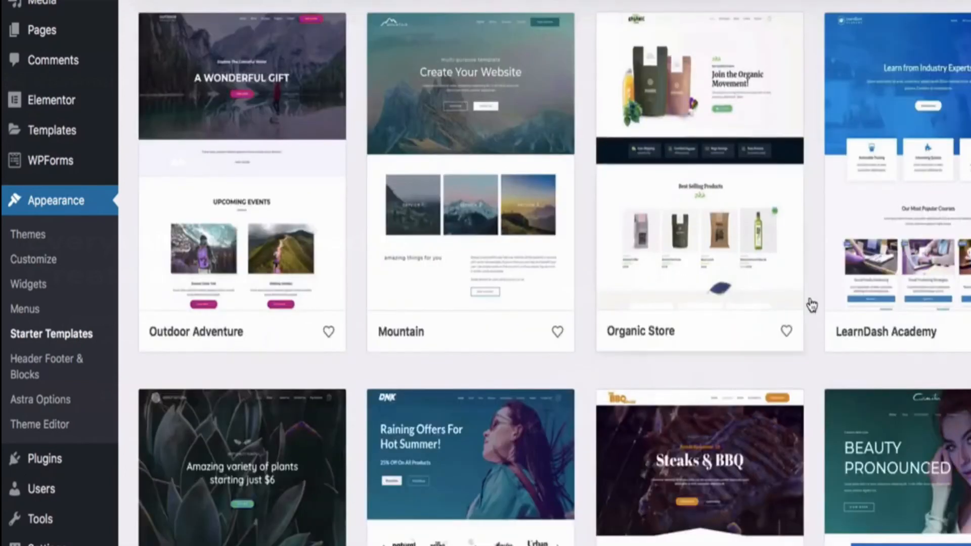
# Browse further through the free templates, open Cosmetics Store, and look over its Home page preview
pyautogui.scroll(-5, 844, 338)
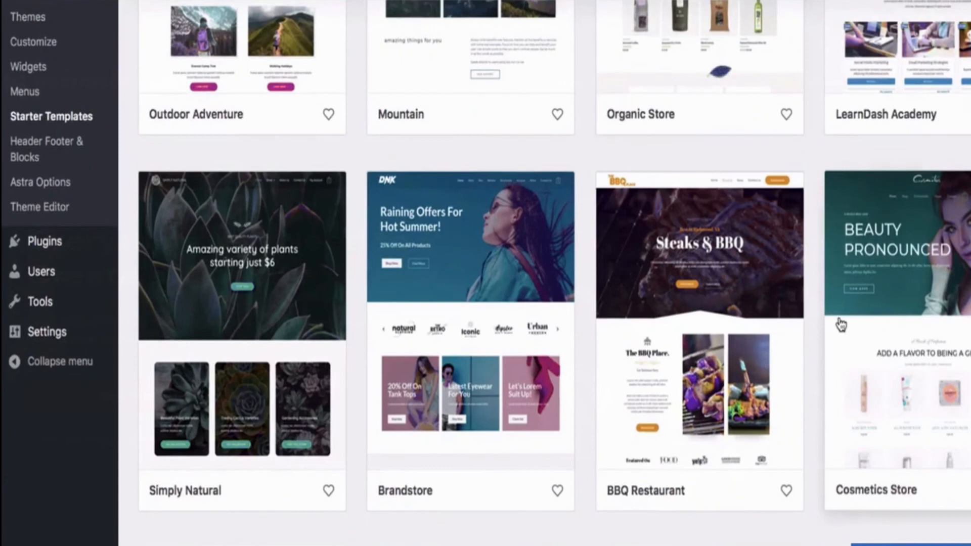
pyautogui.click(841, 324)
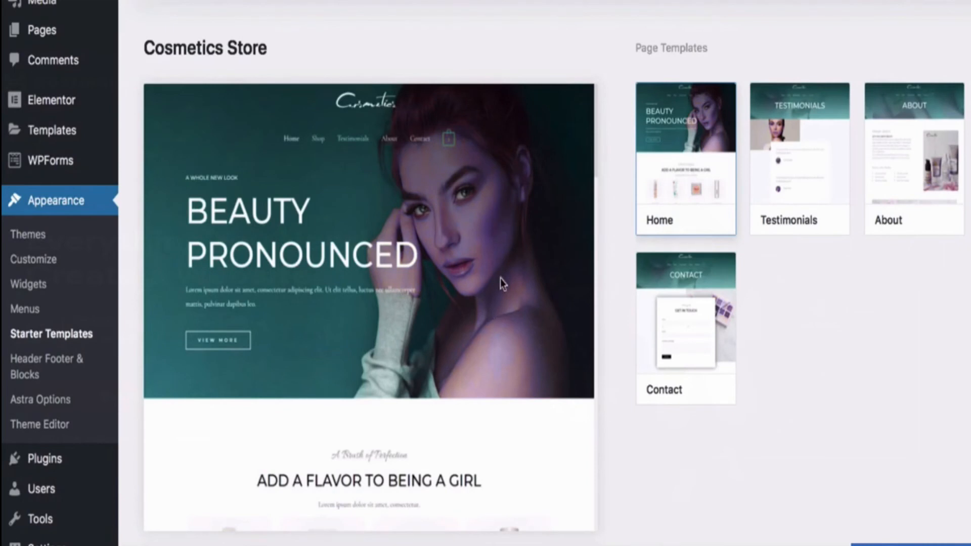
pyautogui.scroll(-8, 501, 282)
pyautogui.scroll(-10, 501, 282)
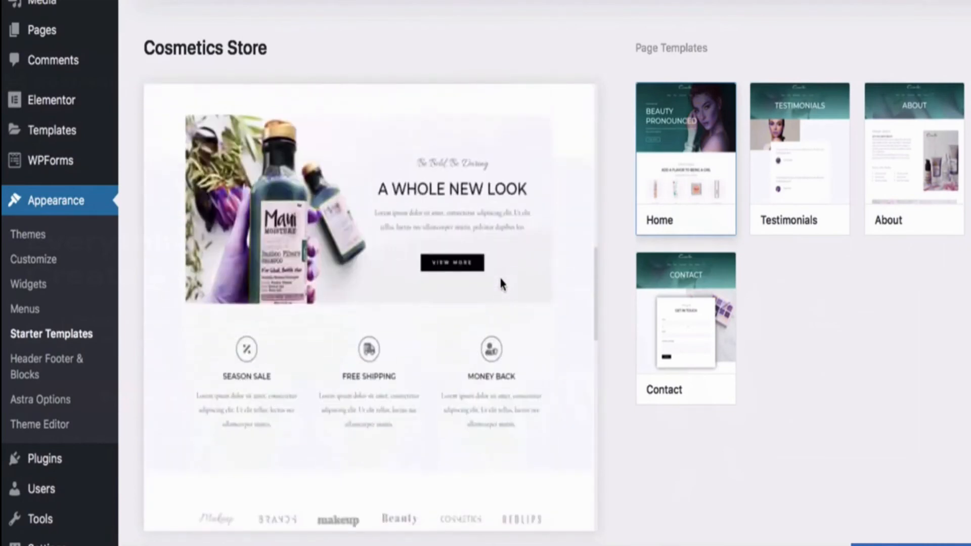
pyautogui.scroll(-1, 501, 282)
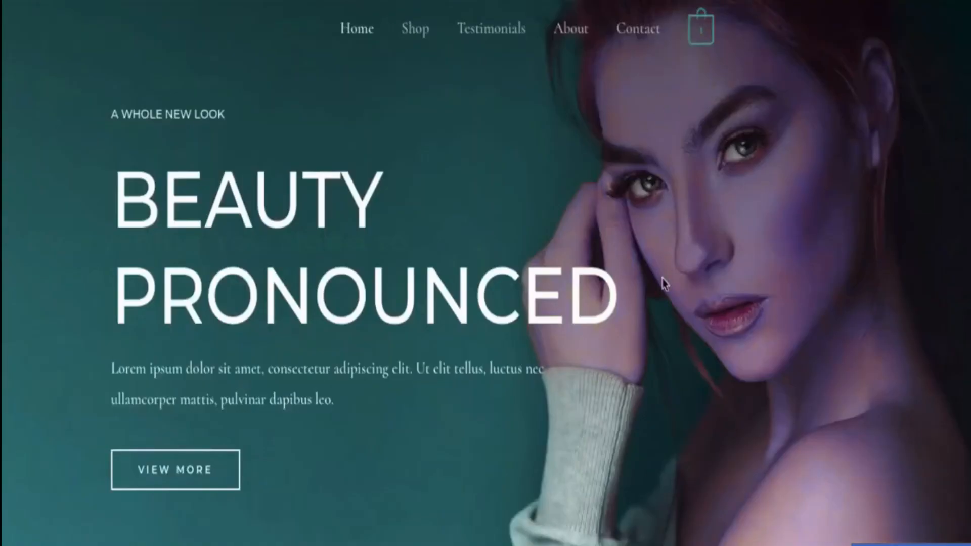
# Look over the Cosmetics Store live demo's home page from the hero banner through products and testimonials to the newsletter sign-up
pyautogui.scroll(-10, 664, 283)
pyautogui.scroll(6, 664, 285)
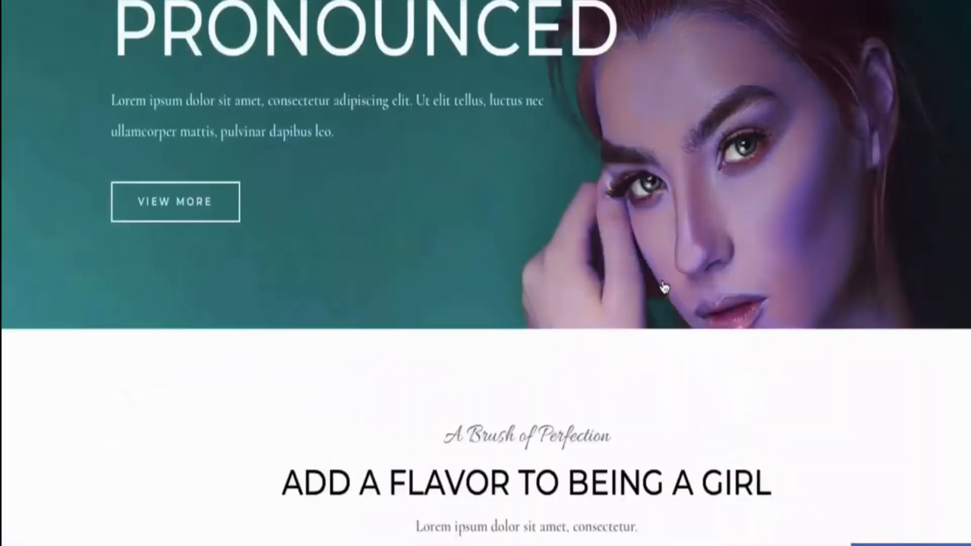
pyautogui.scroll(5, 665, 286)
pyautogui.scroll(-10, 665, 286)
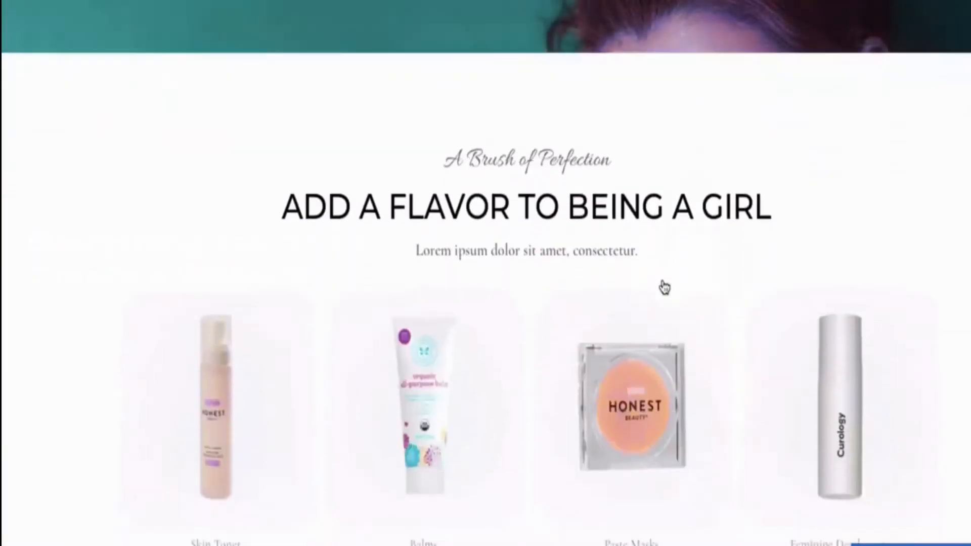
pyautogui.scroll(-15, 664, 287)
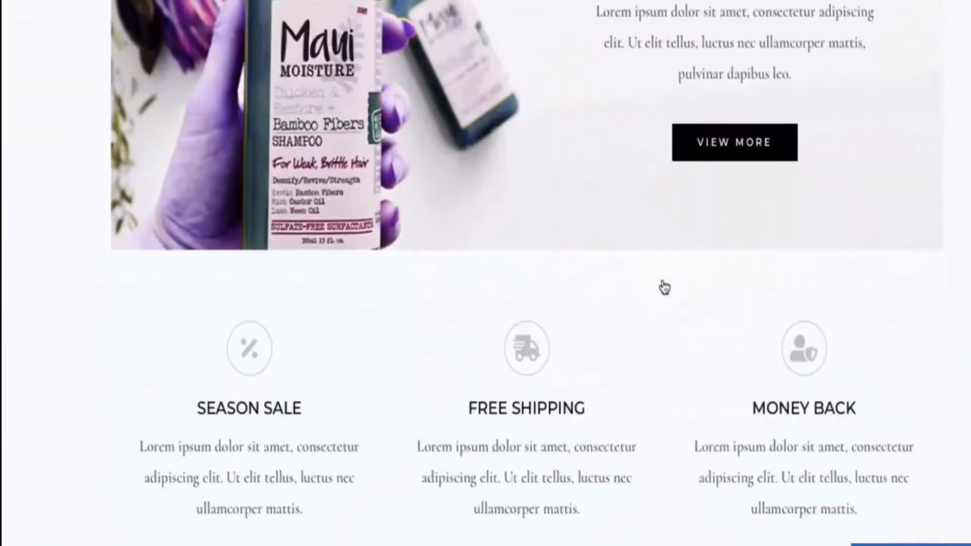
pyautogui.scroll(-15, 665, 287)
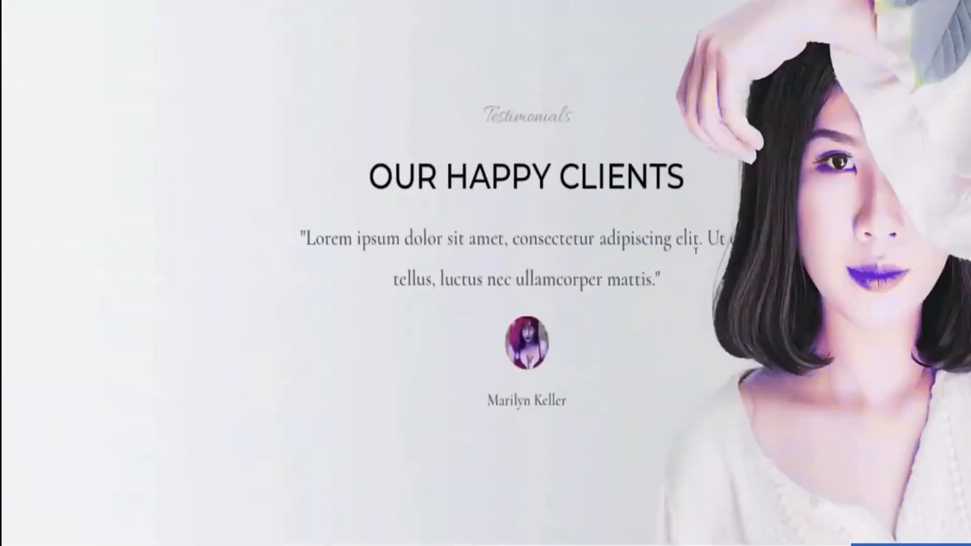
pyautogui.scroll(-10, 697, 248)
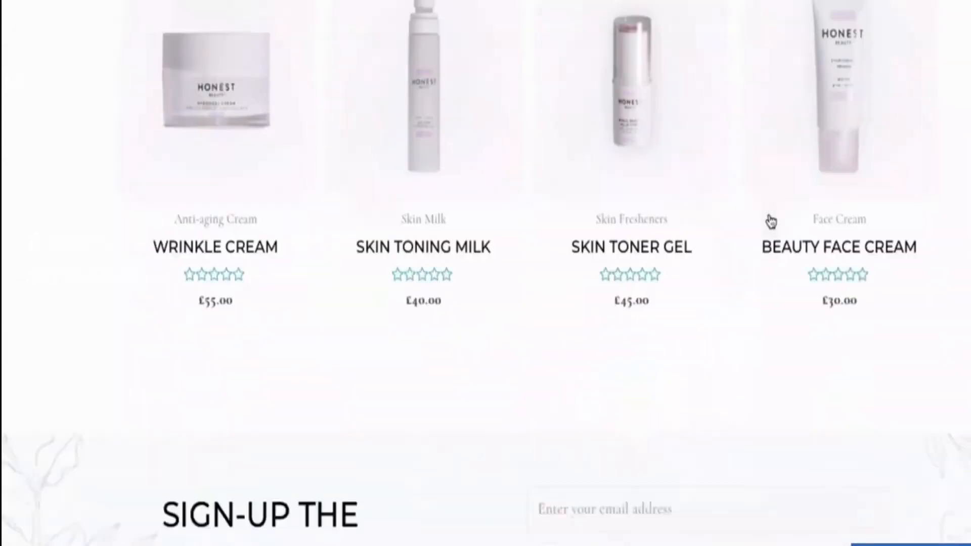
pyautogui.scroll(-6, 771, 221)
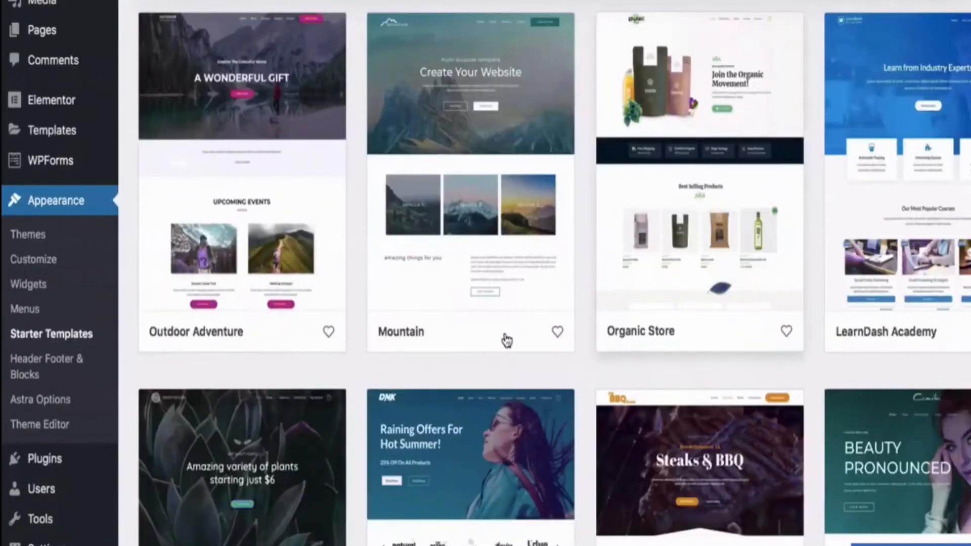
# Return to the template library, open the Simply Natural template, and look over its Home page preview
pyautogui.scroll(-5, 505, 340)
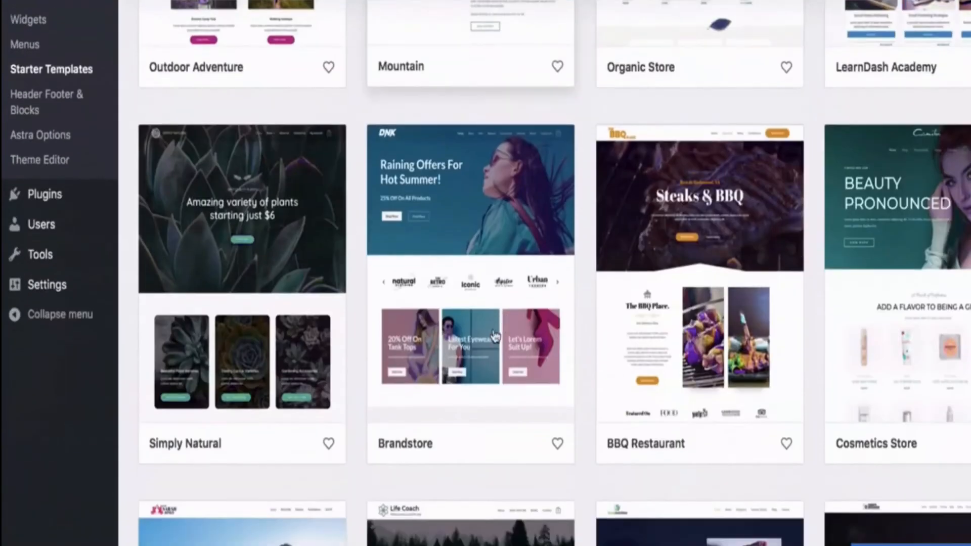
pyautogui.click(220, 288)
pyautogui.scroll(-10, 323, 273)
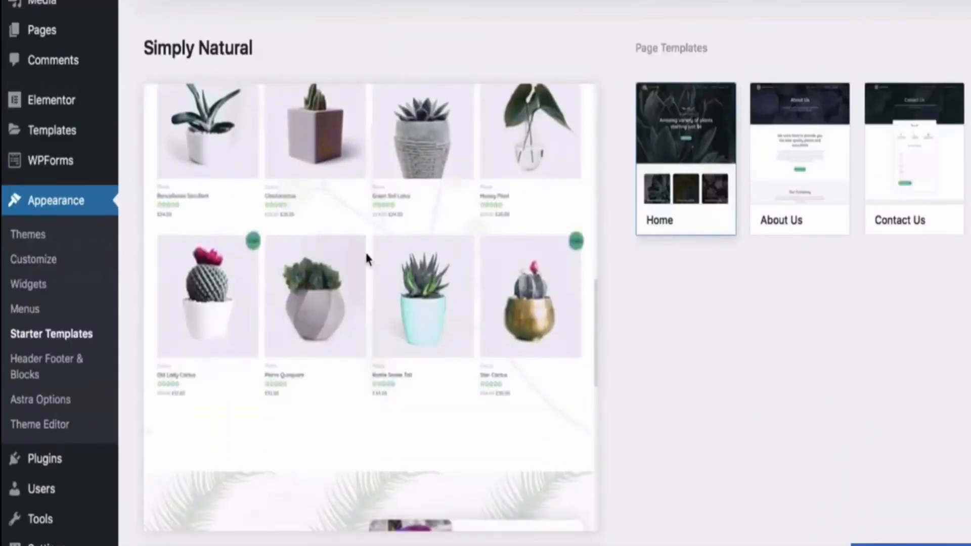
pyautogui.scroll(-10, 364, 255)
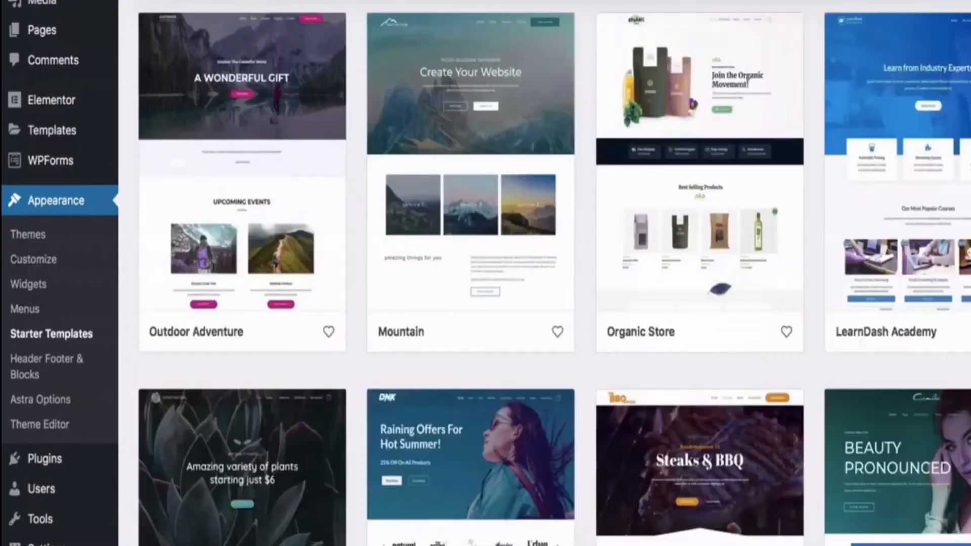
# Return to the template library, open the Brandstore template, and look over its preview
pyautogui.scroll(-6, 410, 207)
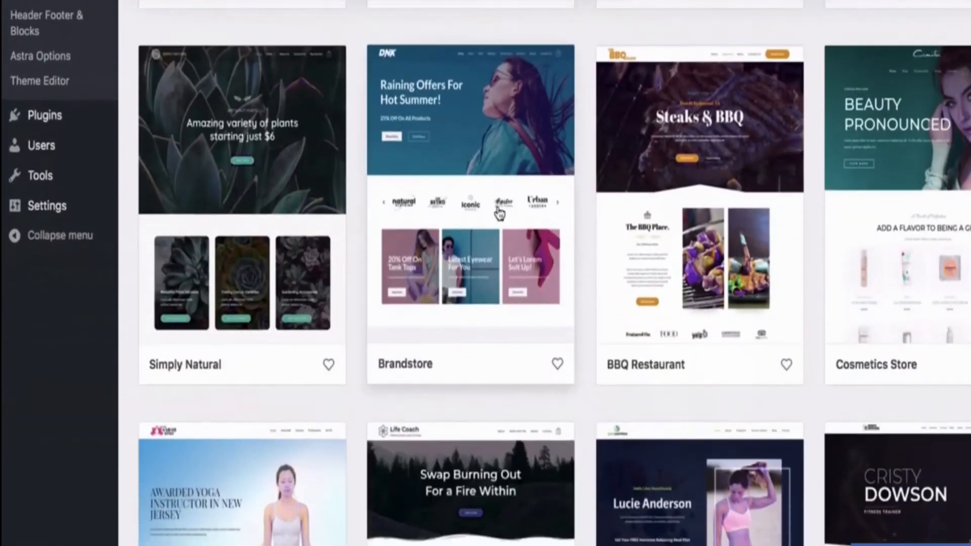
pyautogui.click(498, 210)
pyautogui.scroll(-10, 442, 329)
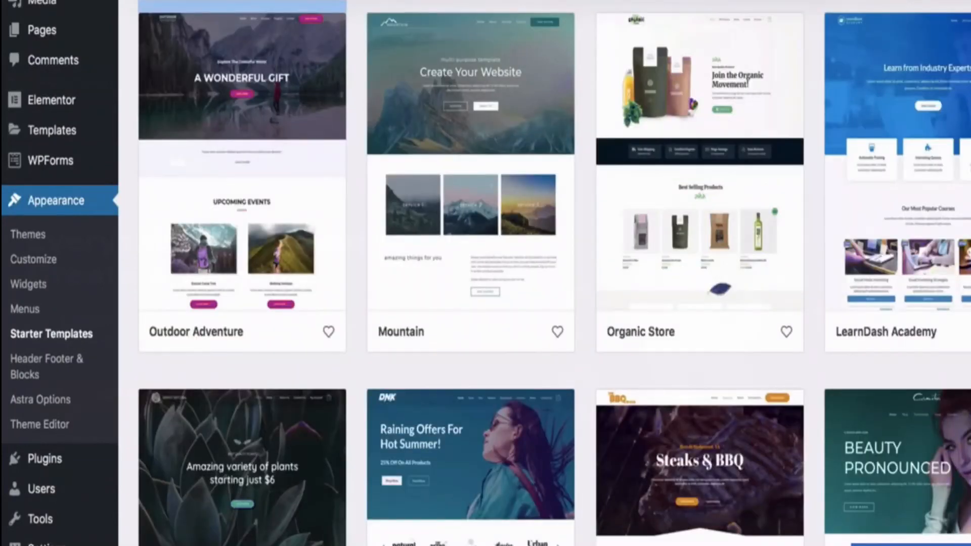
# Return to the template library, open the BBQ Restaurant template, and look over its Home page preview
pyautogui.scroll(-8, 543, 141)
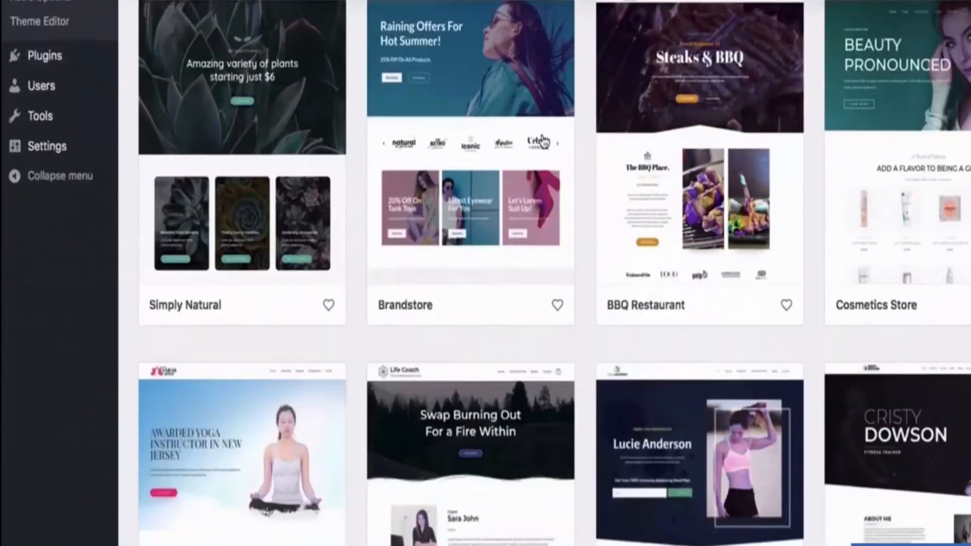
pyautogui.scroll(-2, 542, 141)
pyautogui.click(649, 157)
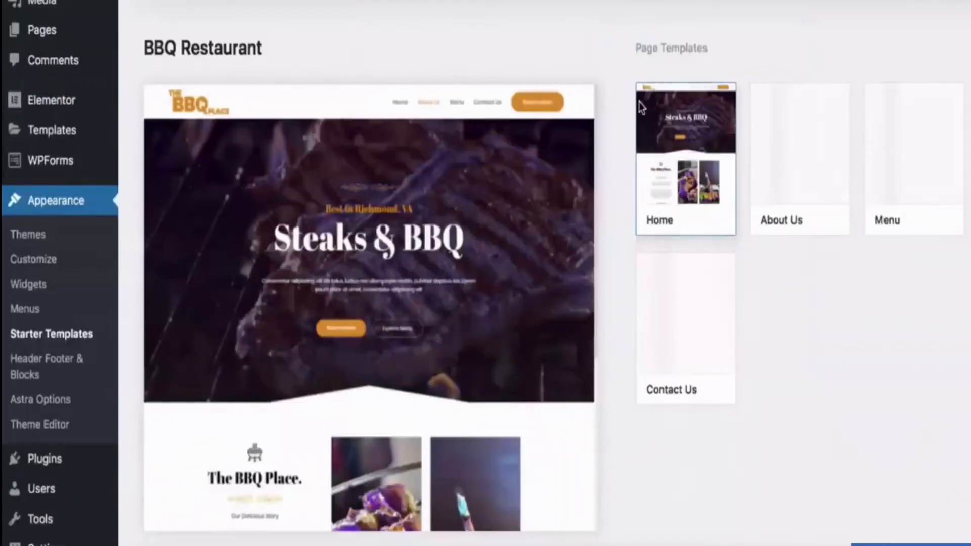
pyautogui.scroll(-3, 413, 282)
pyautogui.scroll(-10, 412, 283)
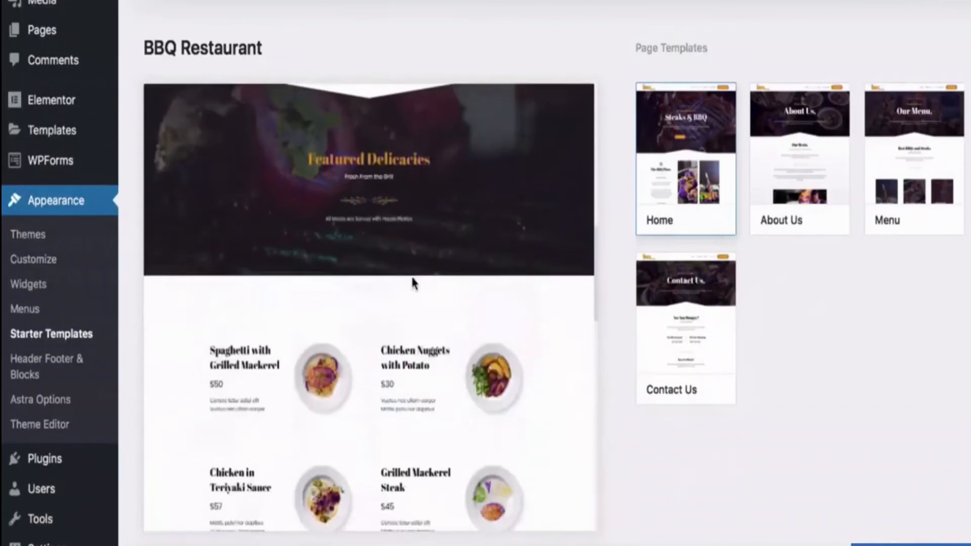
# Preview the BBQ Restaurant template's Menu page and look through its dishes and prices
pyautogui.click(884, 175)
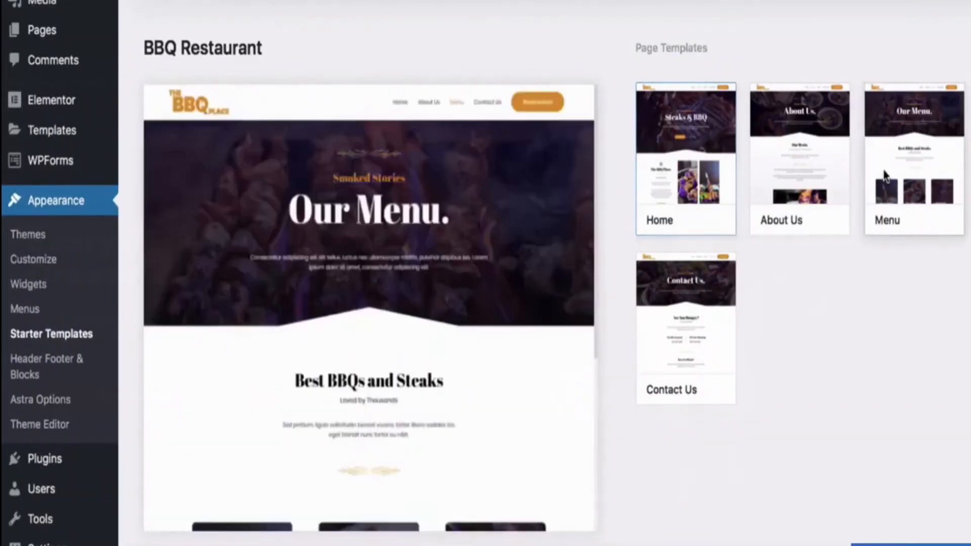
pyautogui.scroll(-8, 494, 246)
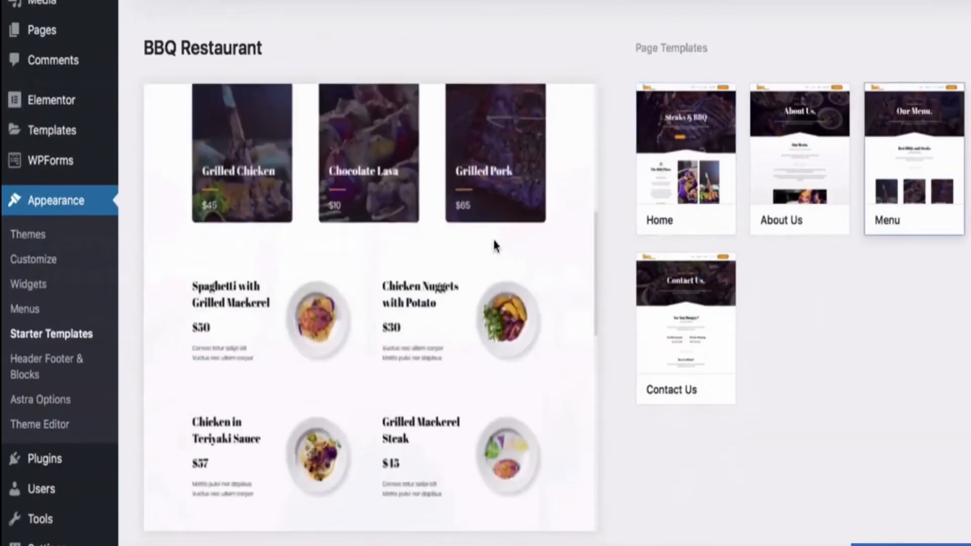
pyautogui.scroll(-2, 494, 246)
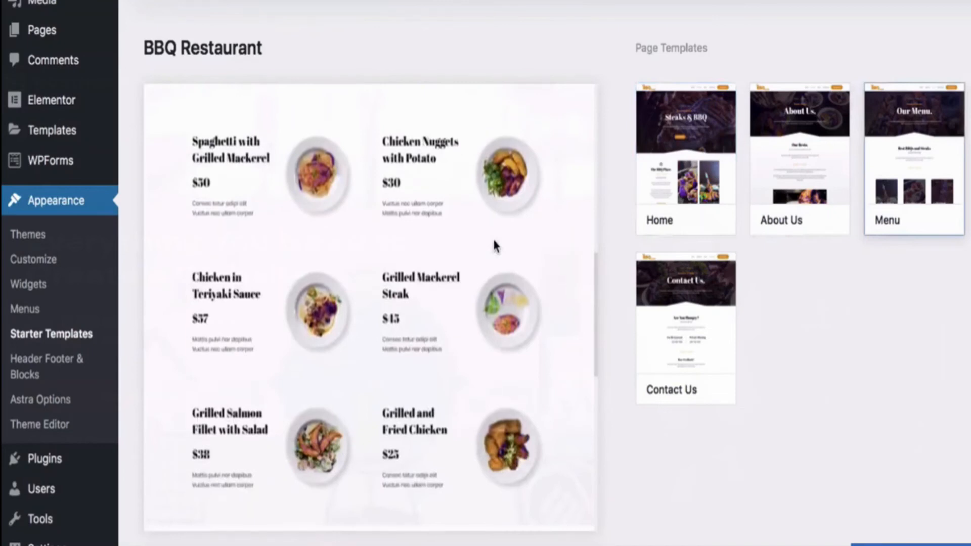
pyautogui.scroll(-1, 496, 246)
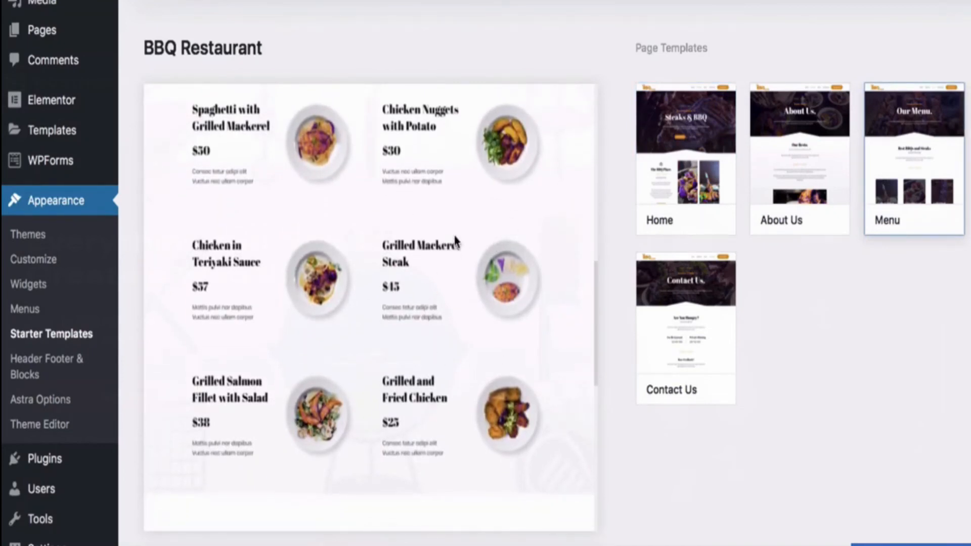
pyautogui.scroll(-6, 455, 239)
pyautogui.scroll(9, 390, 405)
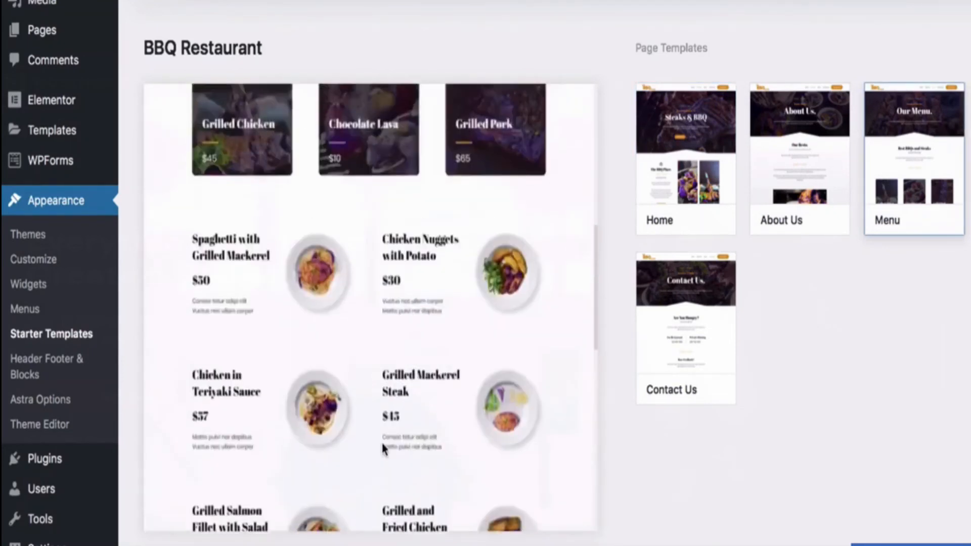
pyautogui.scroll(-10, 383, 448)
# Return to the template library, open the Yoga Instructor template, and look over its Home page preview
pyautogui.click(223, 6)
pyautogui.scroll(-17, 379, 253)
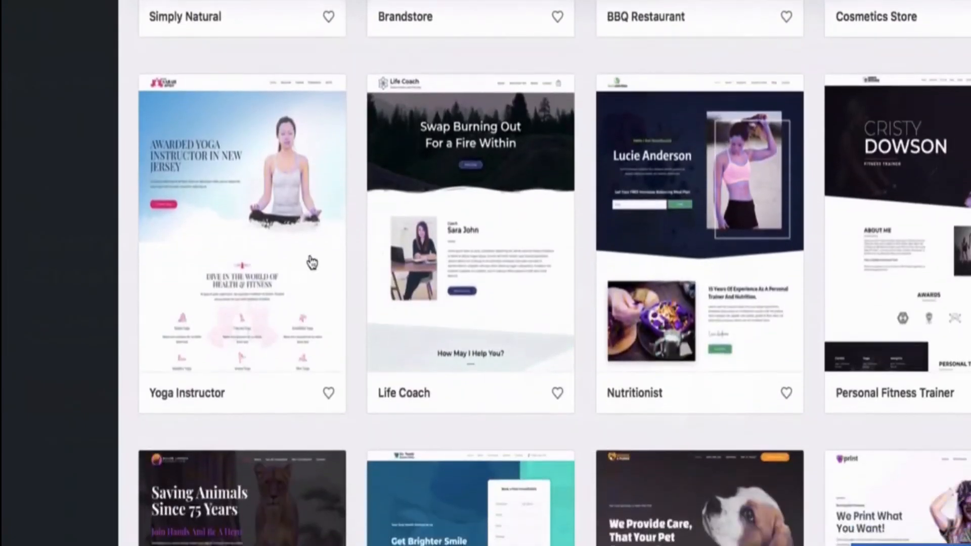
pyautogui.click(303, 259)
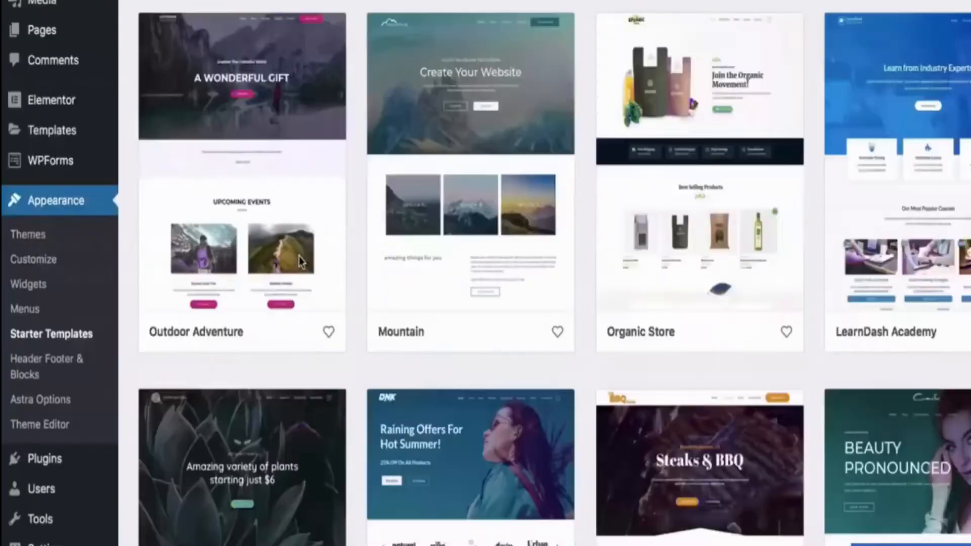
pyautogui.scroll(-15, 347, 243)
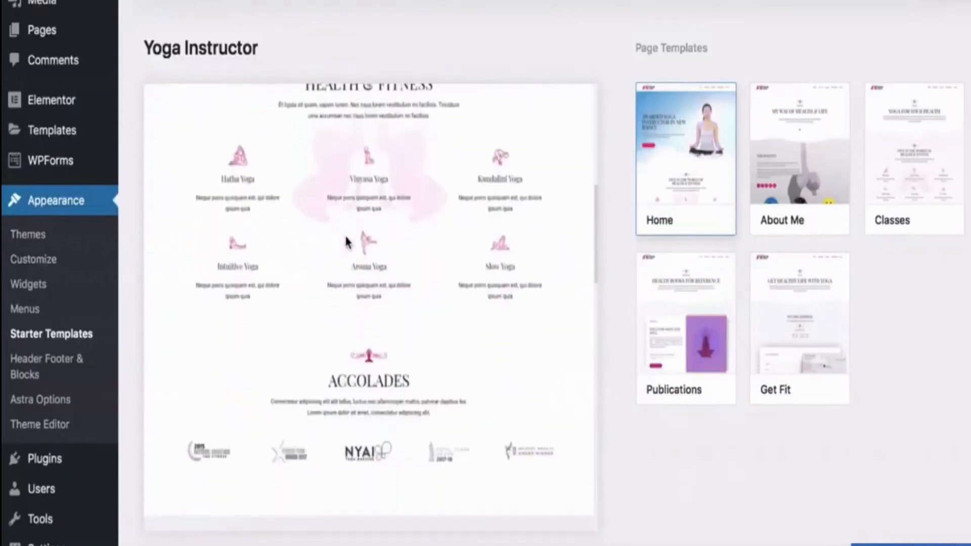
pyautogui.scroll(-15, 415, 238)
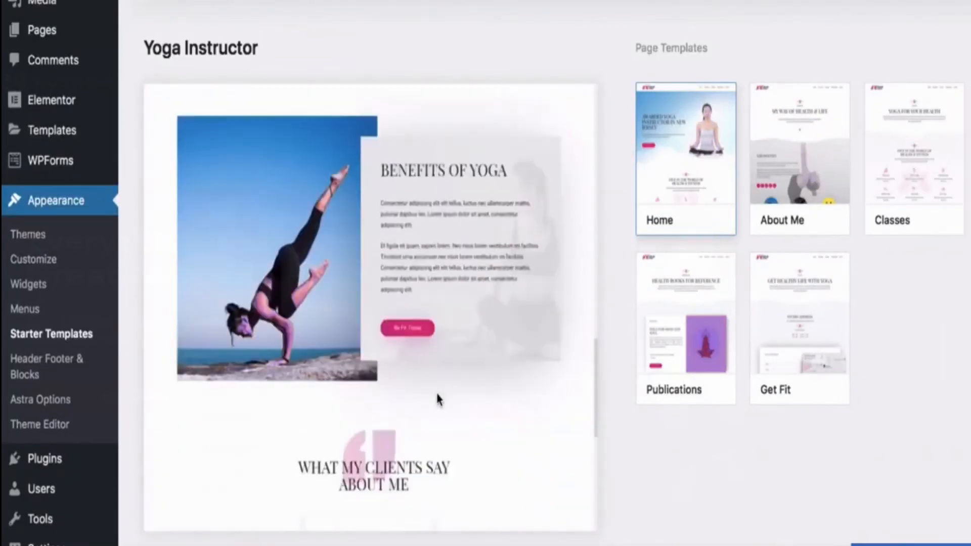
pyautogui.scroll(-5, 479, 365)
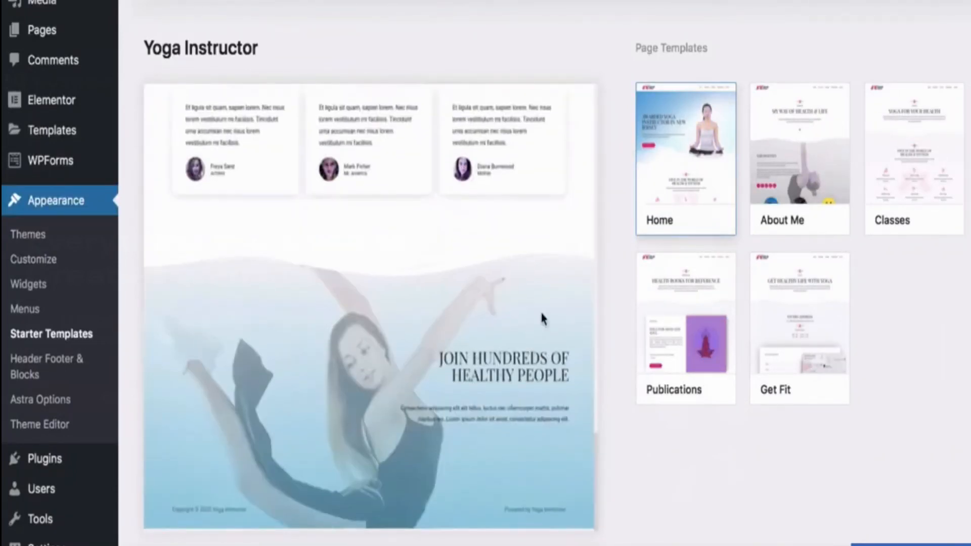
# Preview the Yoga Instructor template's About Me, Classes and Publications pages
pyautogui.click(823, 166)
pyautogui.scroll(-5, 449, 354)
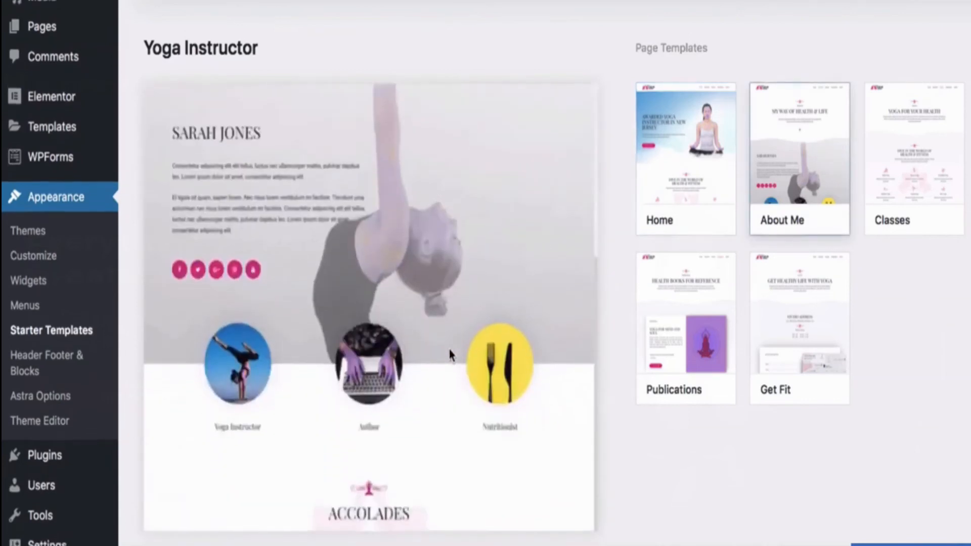
pyautogui.click(921, 156)
pyautogui.scroll(-5, 489, 332)
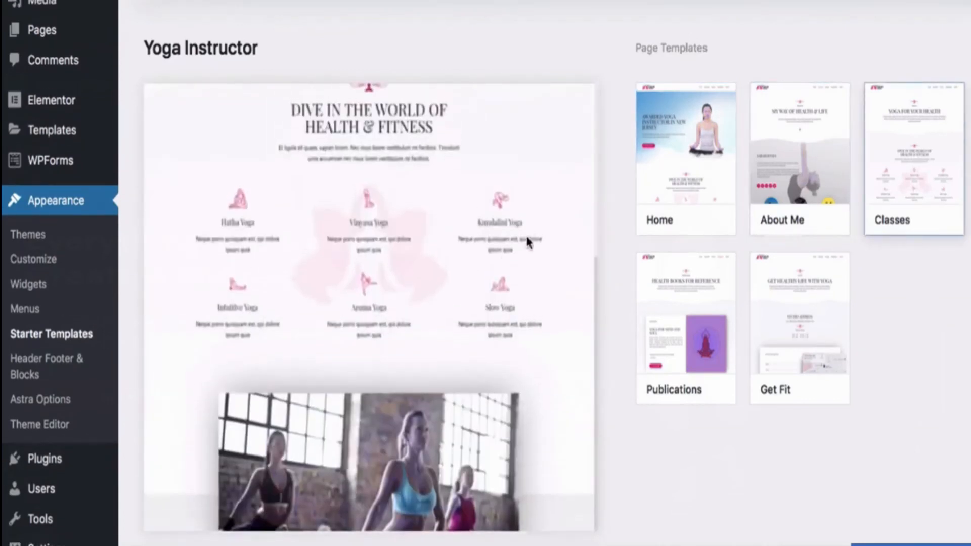
pyautogui.click(675, 307)
pyautogui.scroll(-5, 514, 396)
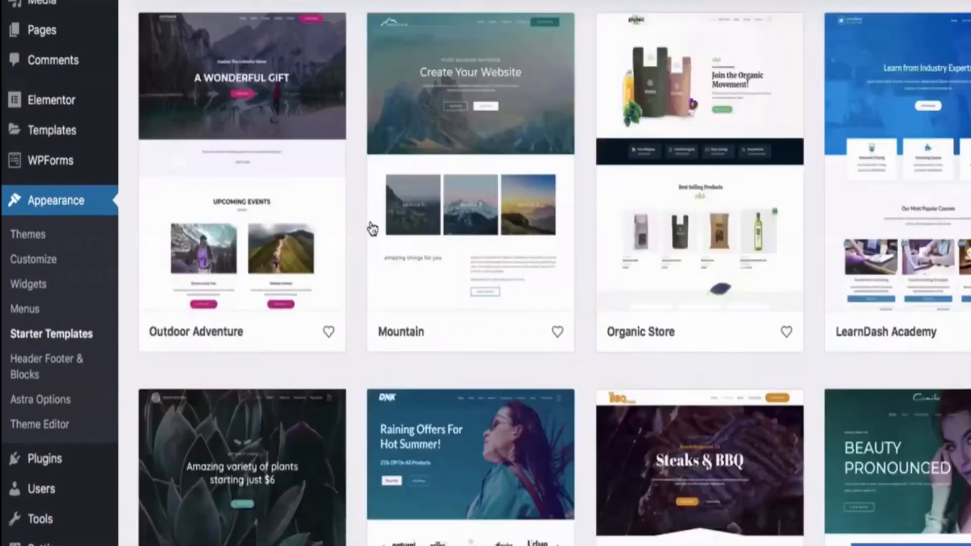
# Browse further through the template library, open Pet Services, and look over its Home page
pyautogui.scroll(-15, 373, 228)
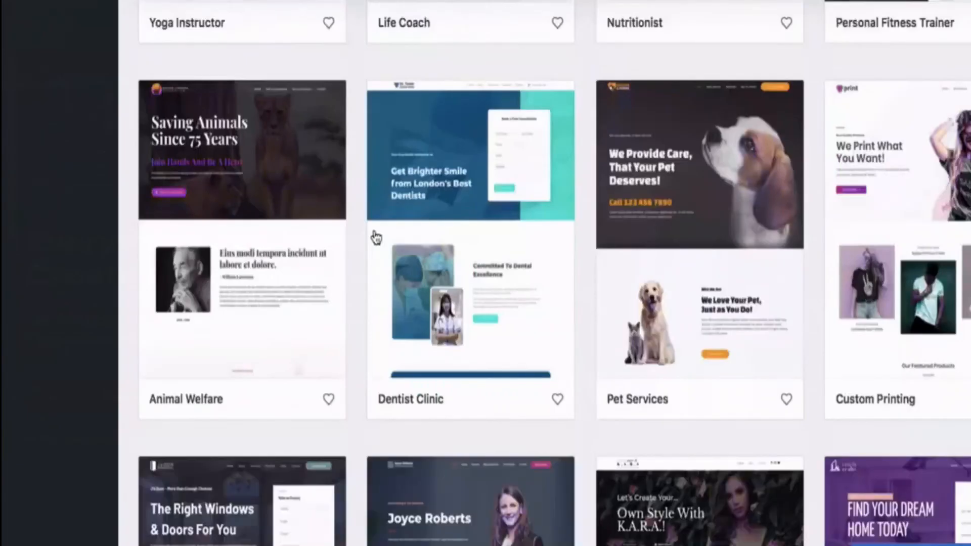
pyautogui.click(695, 190)
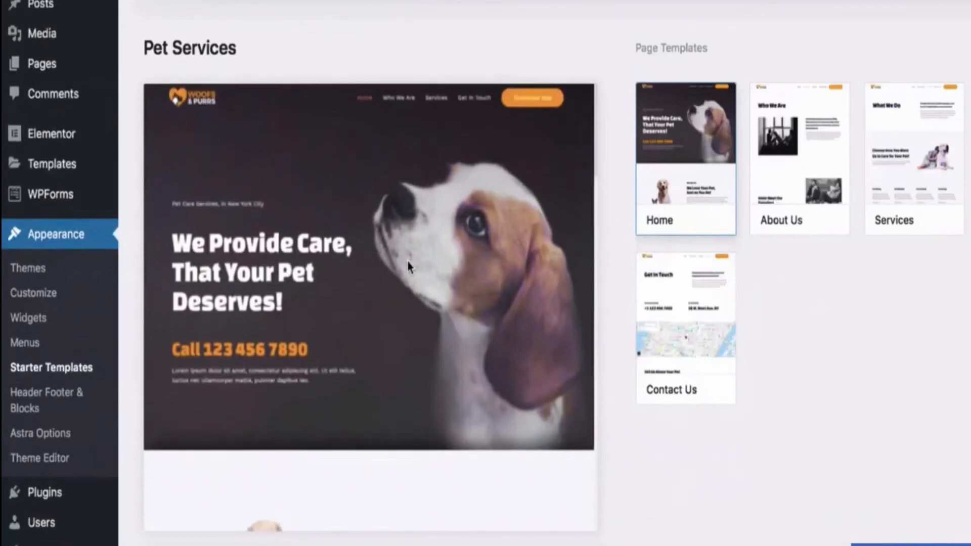
pyautogui.scroll(-10, 409, 266)
pyautogui.scroll(-3, 417, 265)
pyautogui.scroll(12, 418, 268)
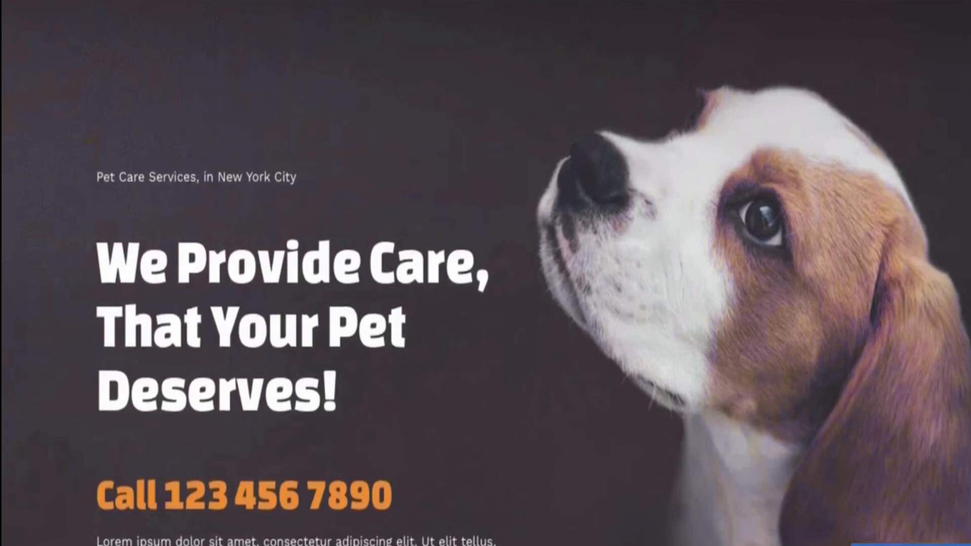
# Examine the Who We Are and pet-locating app sections of the Pet Services live demo's home page
pyautogui.scroll(-15, 583, 275)
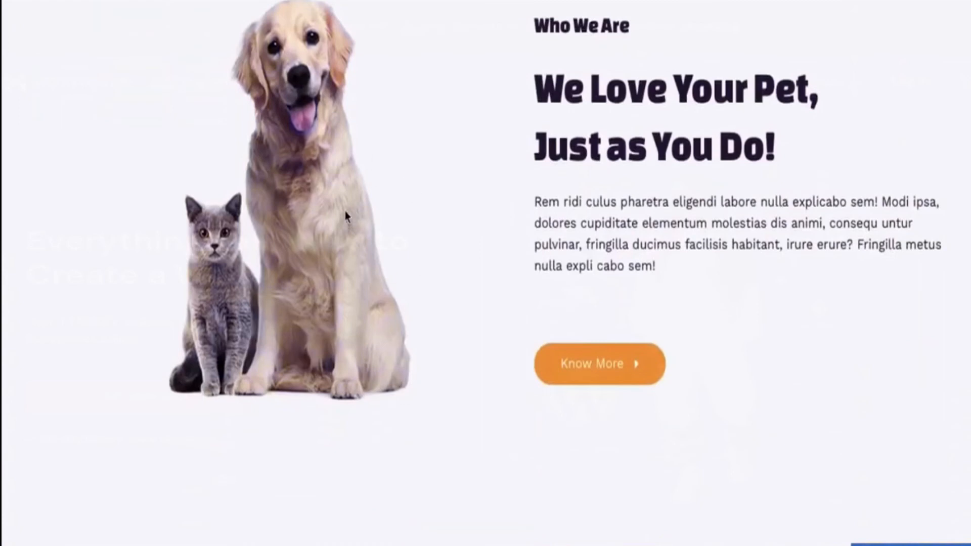
pyautogui.scroll(1, 304, 283)
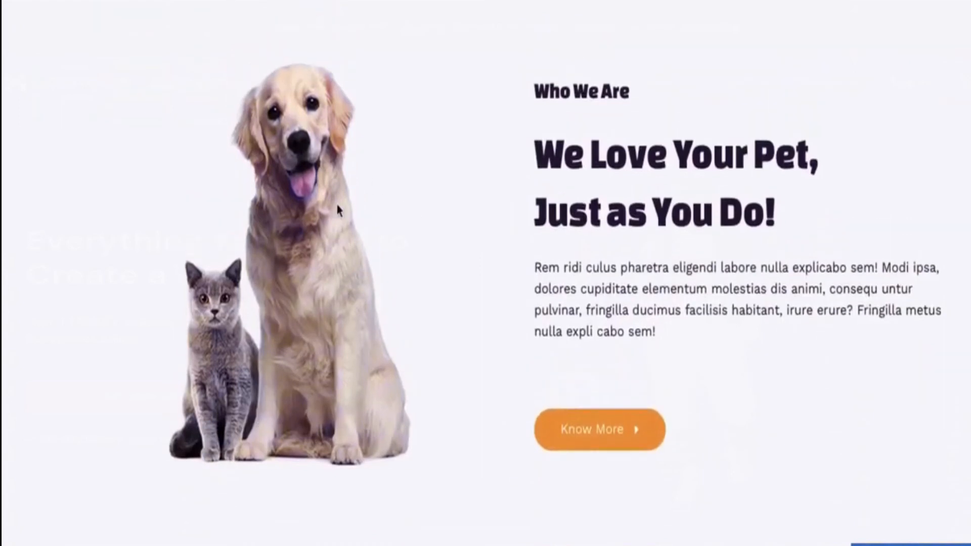
pyautogui.scroll(-15, 647, 147)
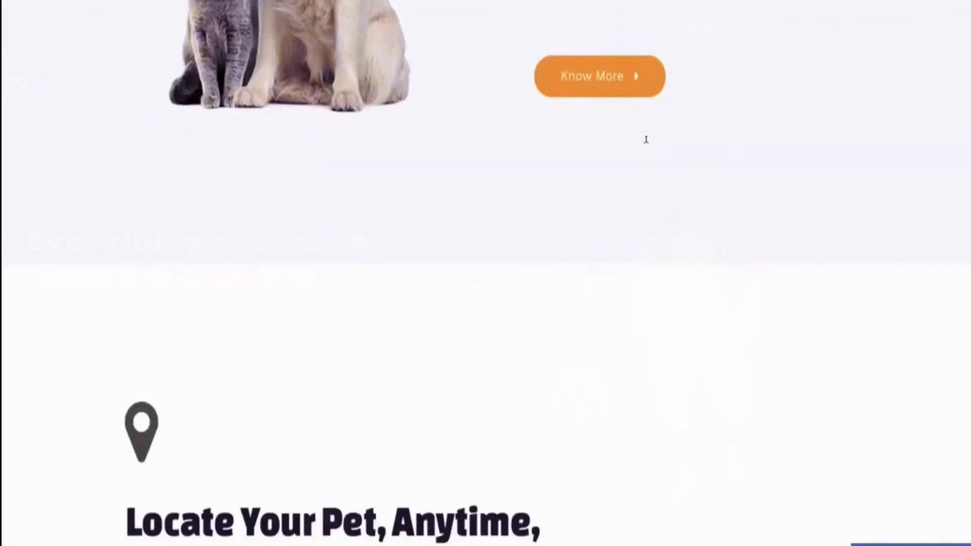
pyautogui.scroll(5, 649, 133)
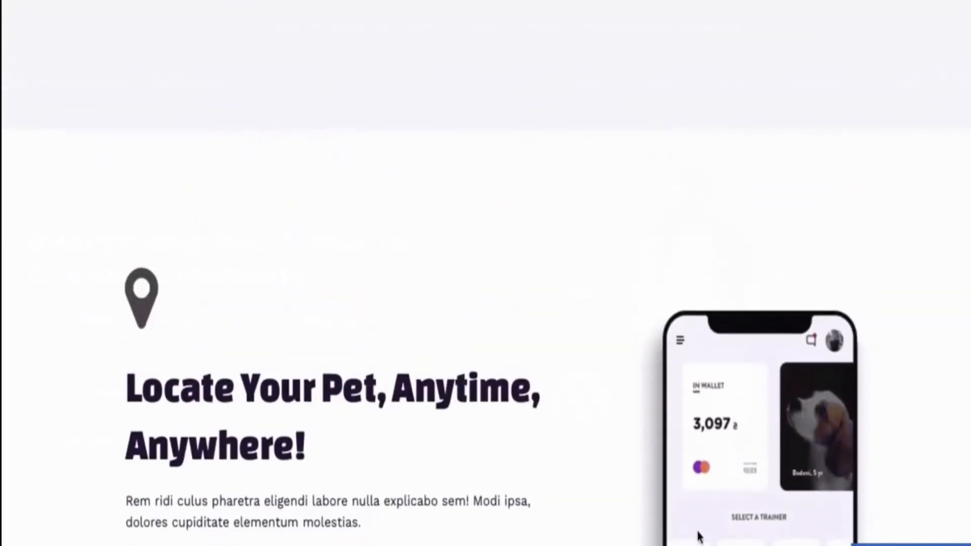
pyautogui.scroll(-4, 700, 521)
pyautogui.scroll(2, 707, 383)
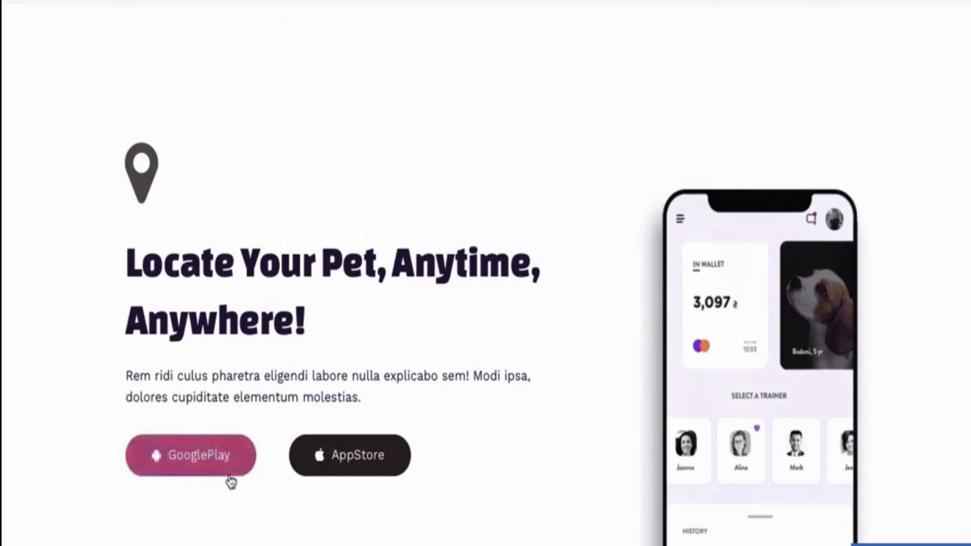
# Look over the Review Us, pet care services and footer sections of the Pet Services demo's home page
pyautogui.scroll(-7, 346, 477)
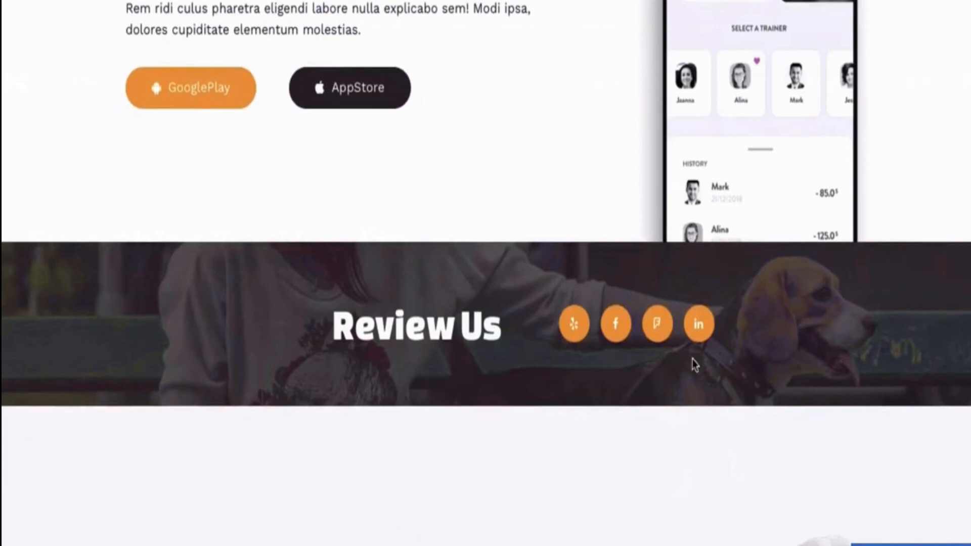
pyautogui.scroll(-15, 703, 321)
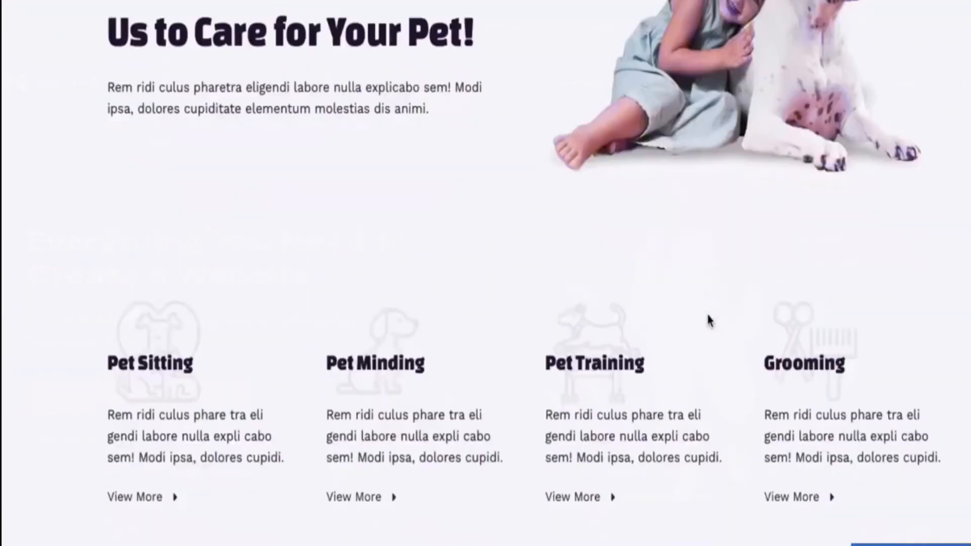
pyautogui.scroll(-20, 708, 321)
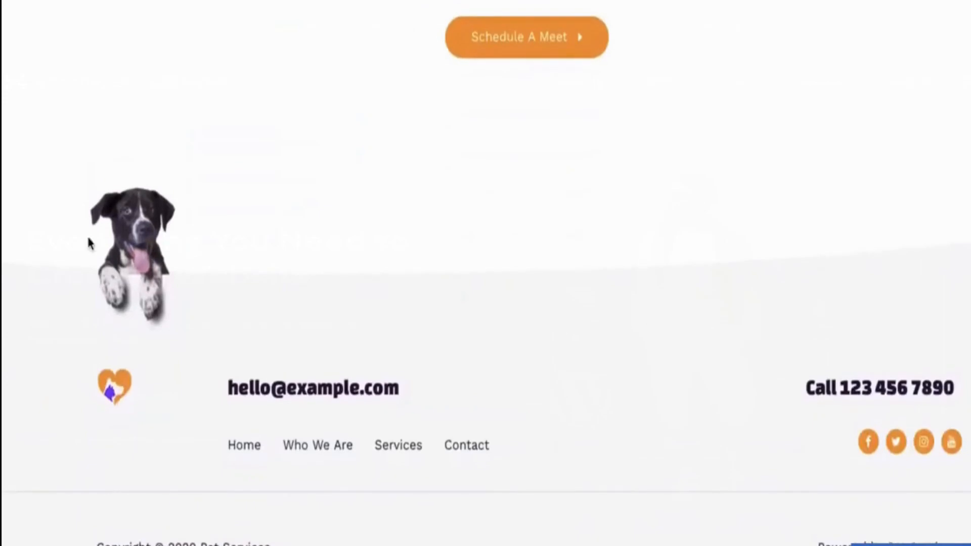
pyautogui.scroll(20, 548, 189)
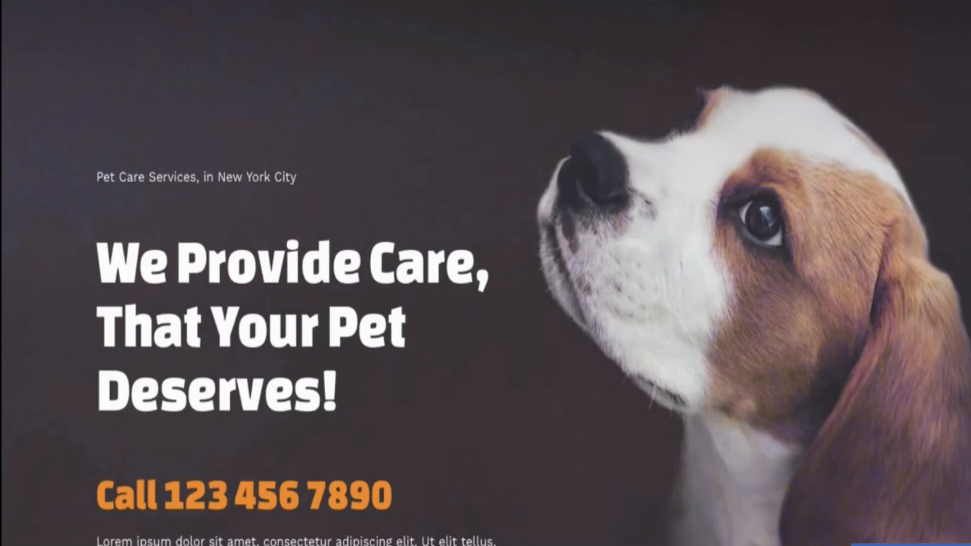
# Examine the founders and dog trainer sections on the Pet Services demo's Who We Are page
pyautogui.scroll(-8, 486, 273)
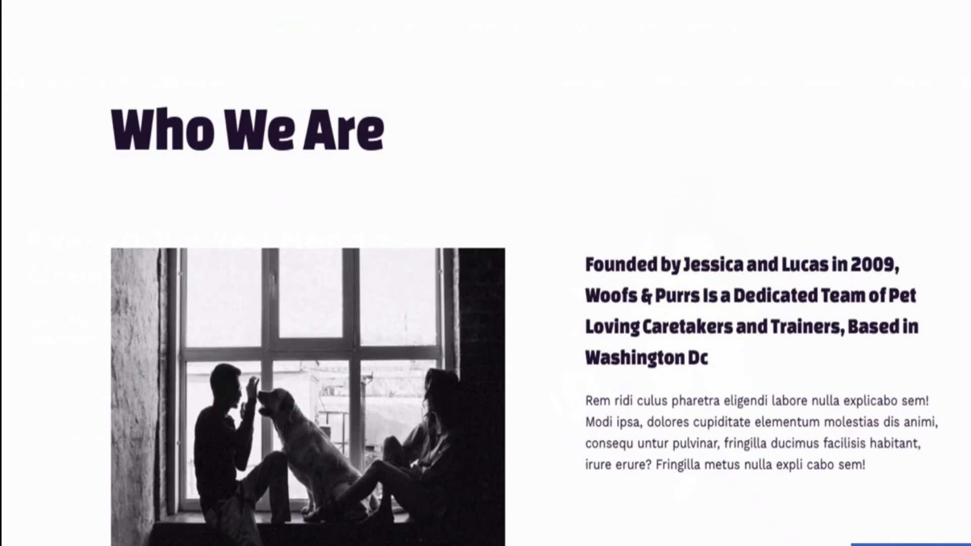
pyautogui.scroll(-15, 633, 324)
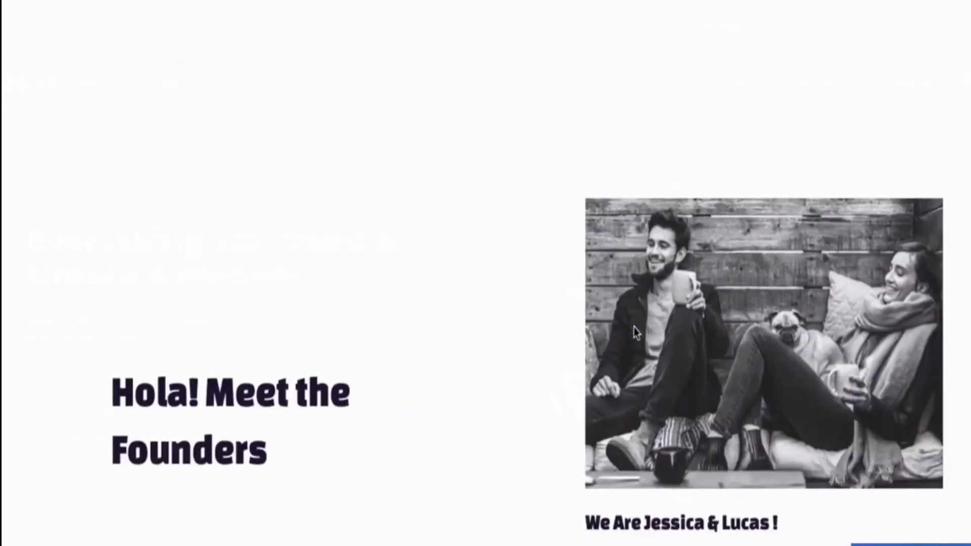
pyautogui.scroll(-15, 635, 334)
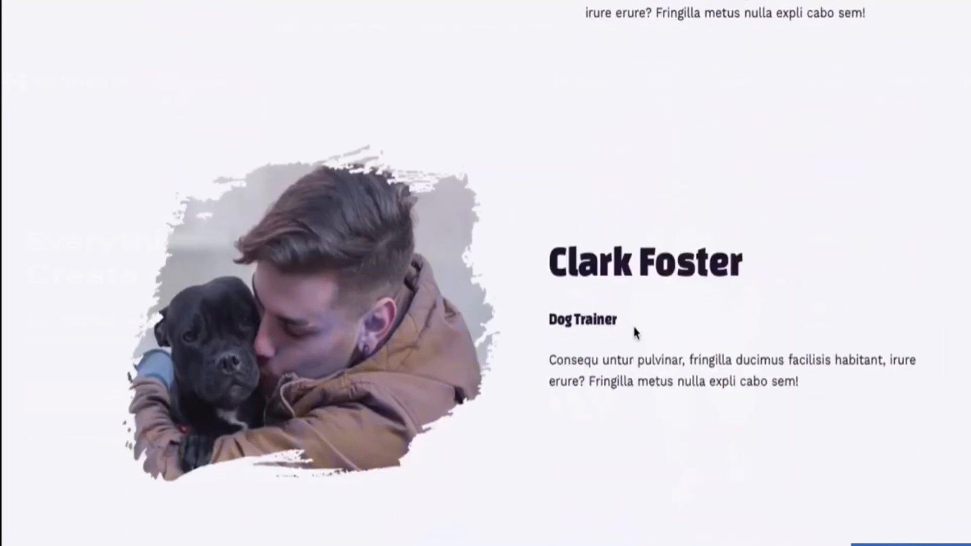
pyautogui.scroll(-10, 636, 334)
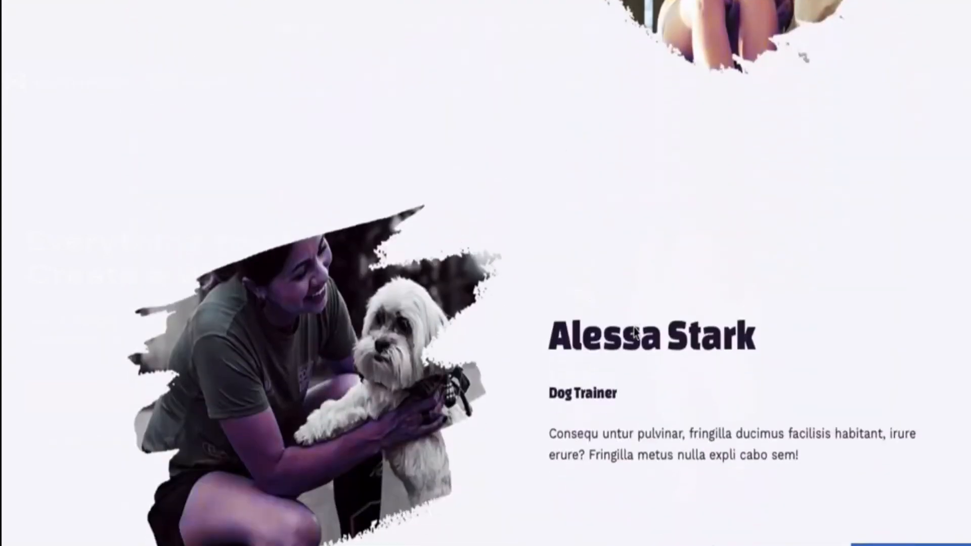
pyautogui.scroll(-10, 635, 332)
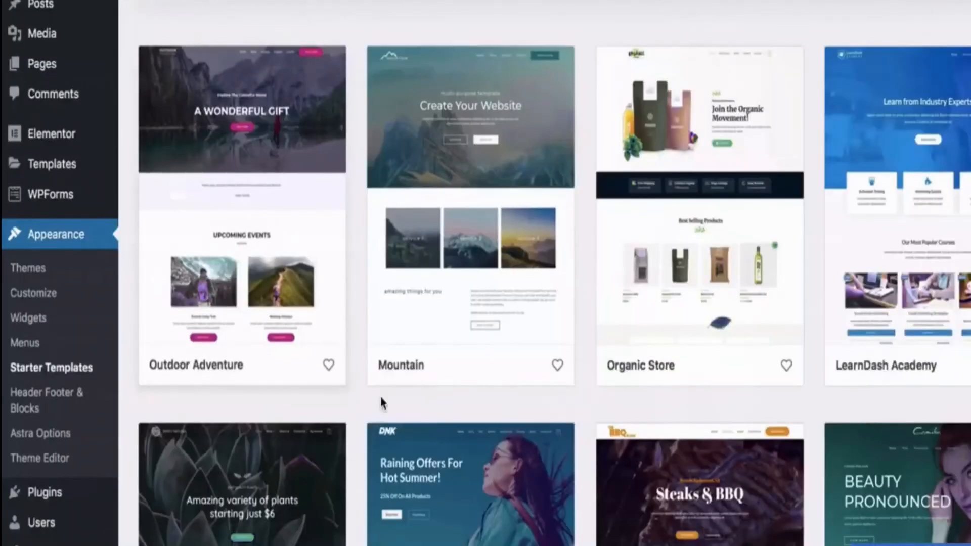
# Return to the template library, open the Accountant template, and look through its home page demo's services, testimonials and clients sections
pyautogui.scroll(-20, 382, 400)
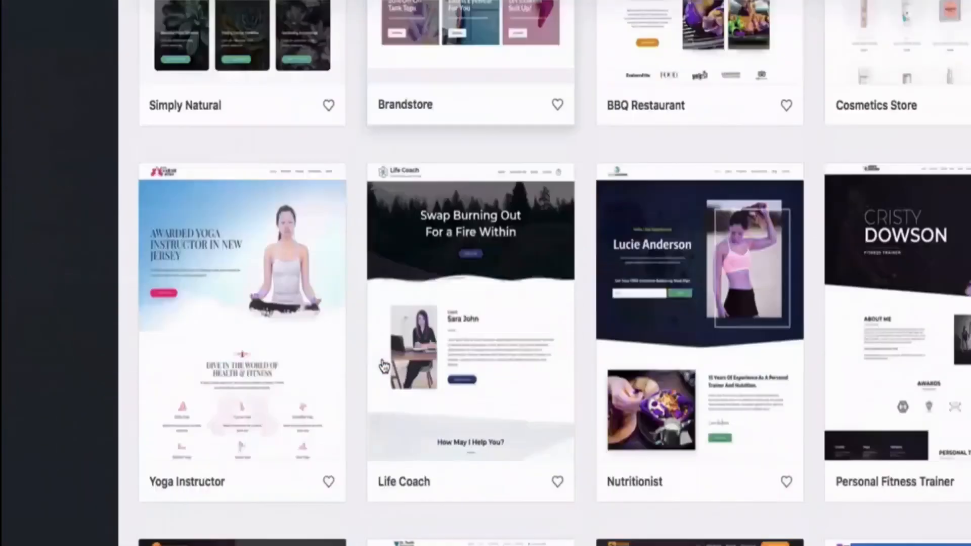
pyautogui.scroll(-2, 384, 366)
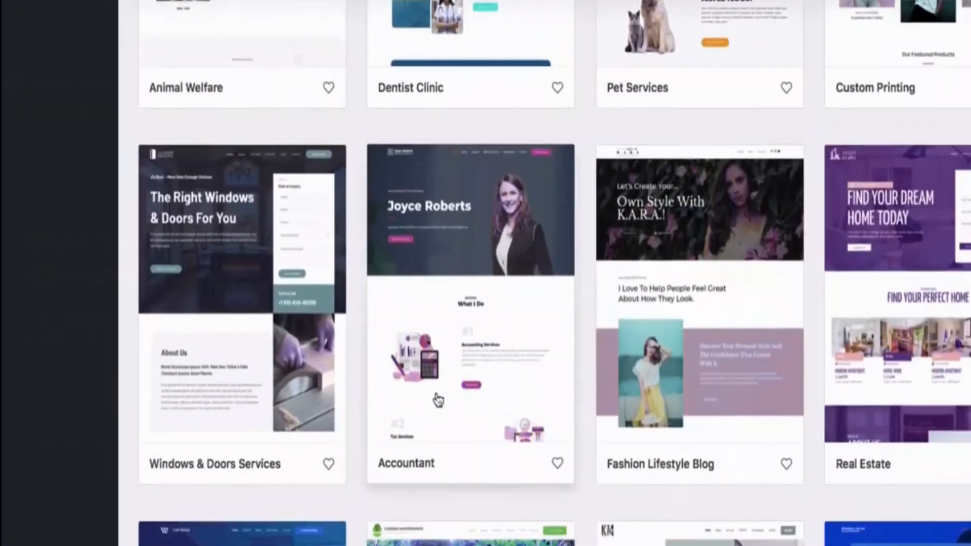
pyautogui.click(421, 420)
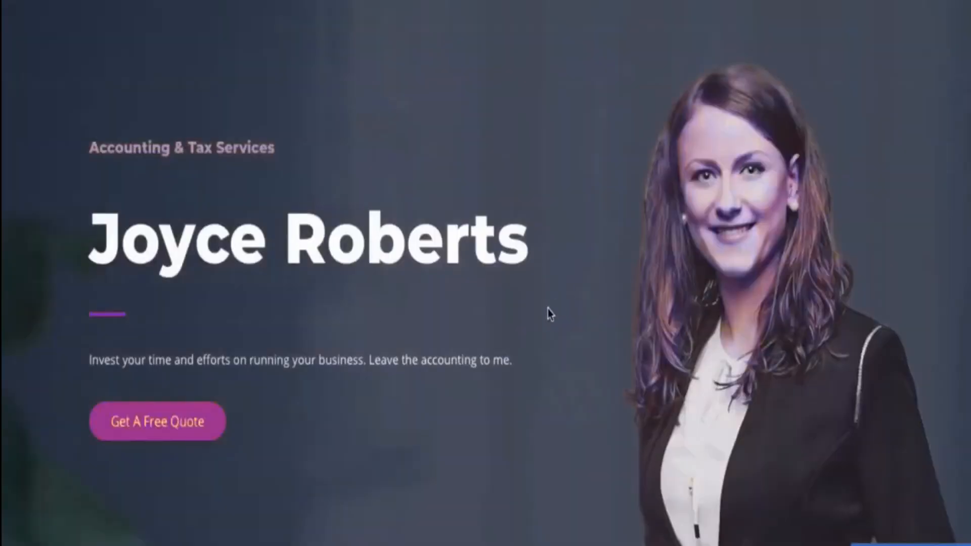
pyautogui.scroll(-8, 548, 308)
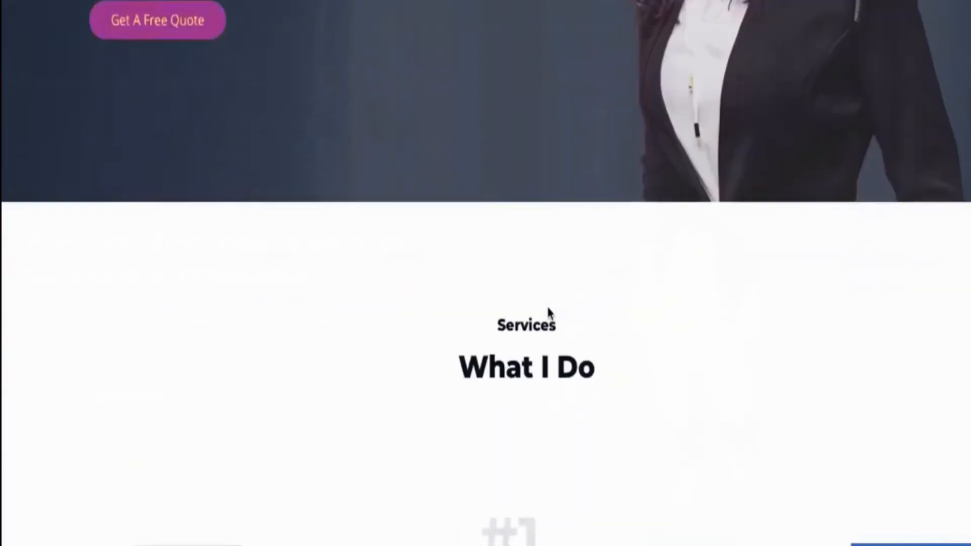
pyautogui.scroll(-15, 548, 311)
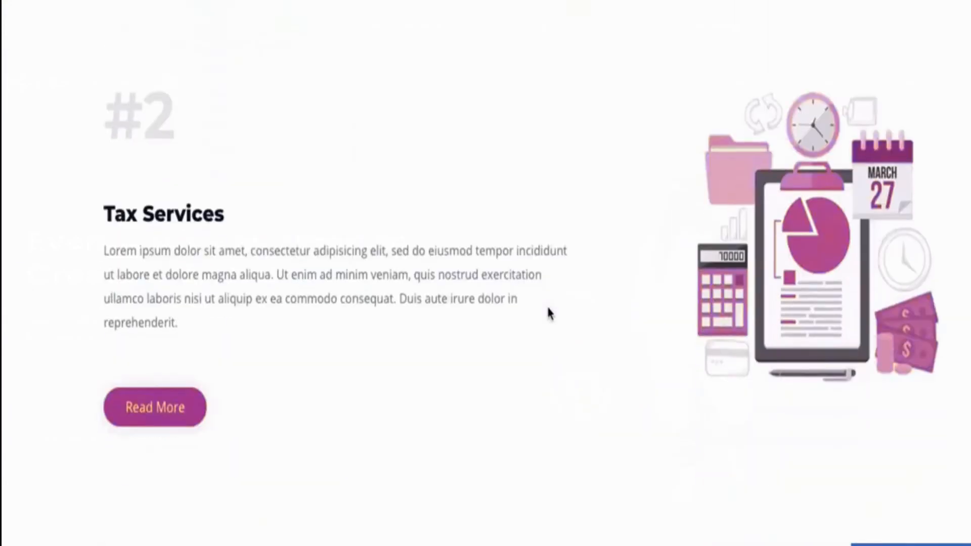
pyautogui.scroll(-15, 549, 311)
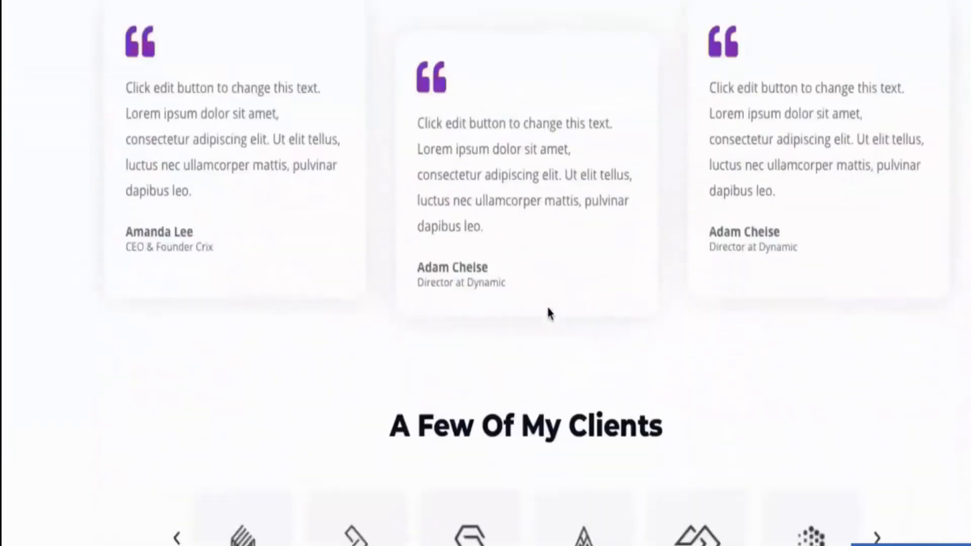
pyautogui.scroll(-8, 548, 310)
# Try out the name, email, phone number and employee count fields of the Accountant demo's Request A Quote form
pyautogui.click(697, 97)
pyautogui.click(622, 169)
pyautogui.click(633, 228)
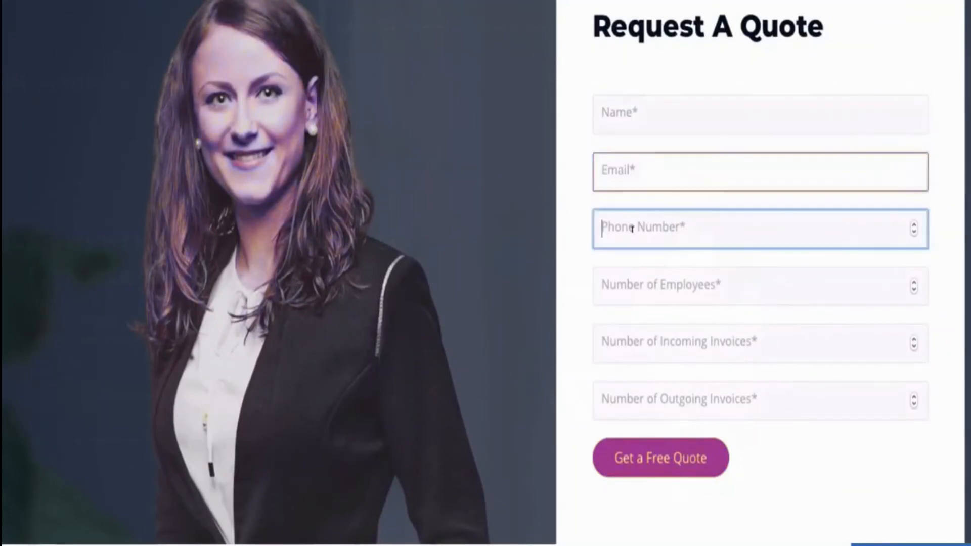
pyautogui.click(669, 269)
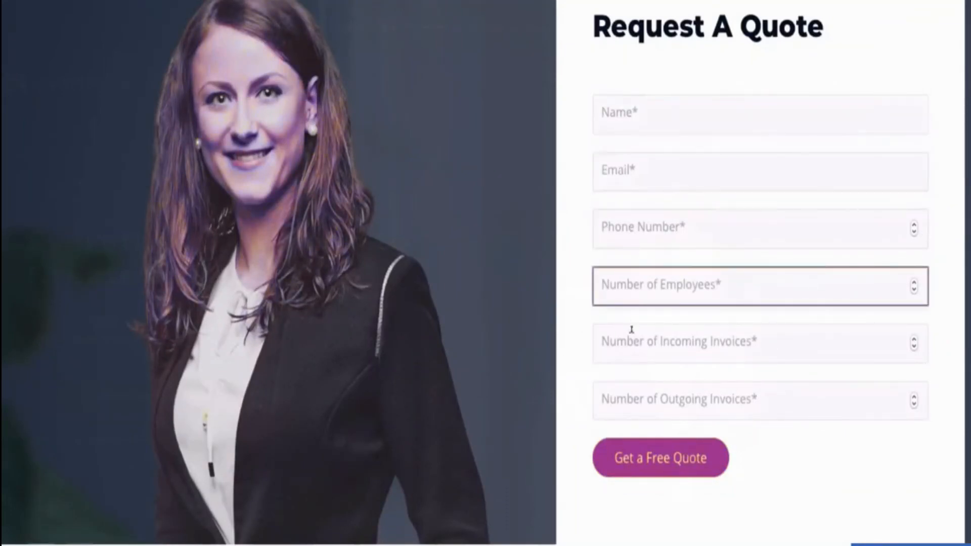
pyautogui.scroll(-1, 605, 421)
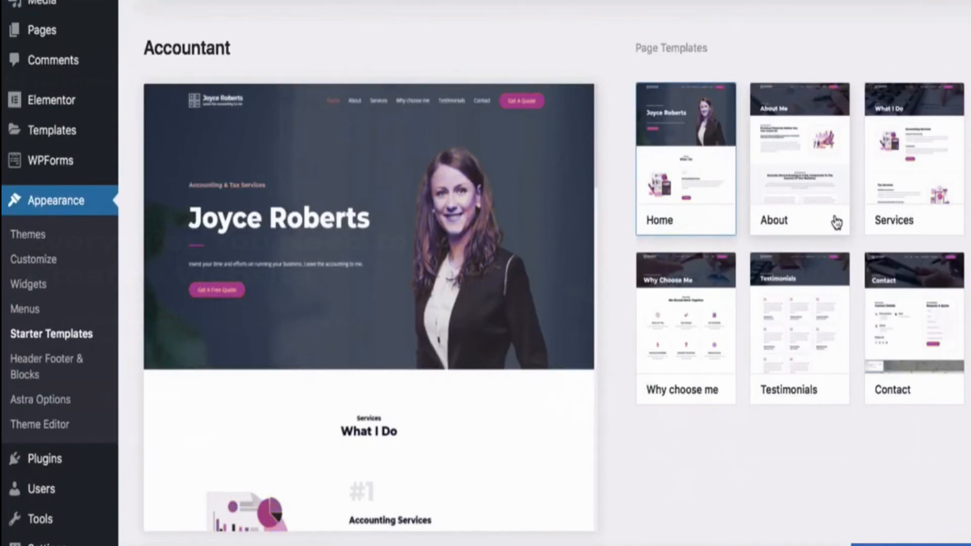
# Preview the Accountant template's About and Services pages
pyautogui.click(813, 139)
pyautogui.scroll(-5, 539, 286)
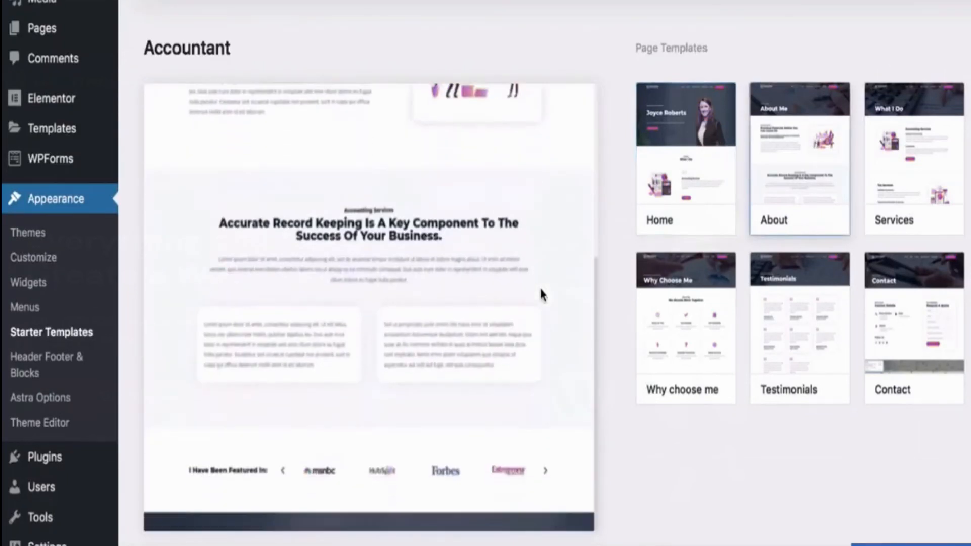
pyautogui.click(891, 173)
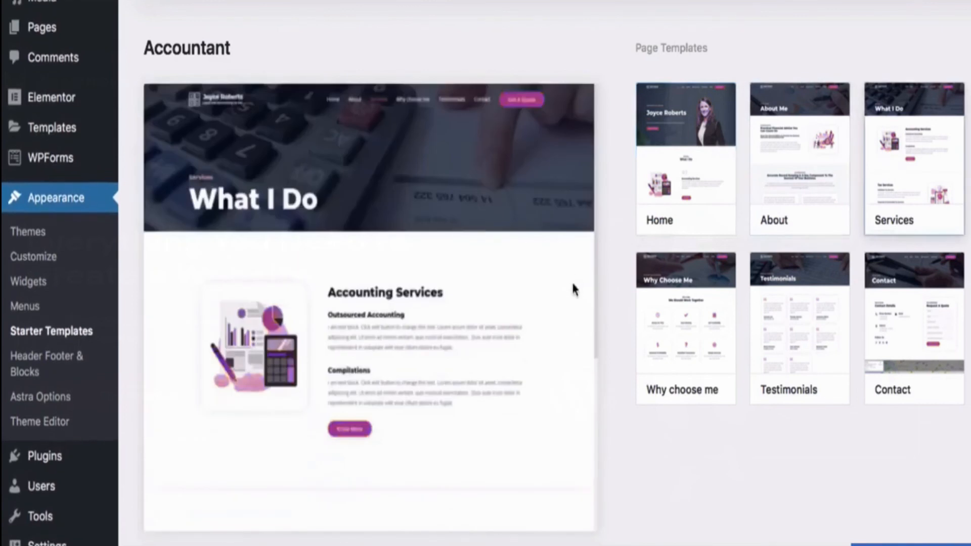
pyautogui.scroll(-5, 571, 280)
# Preview the Accountant template's Why choose me, Testimonials and Contact pages
pyautogui.click(681, 333)
pyautogui.scroll(-3, 491, 397)
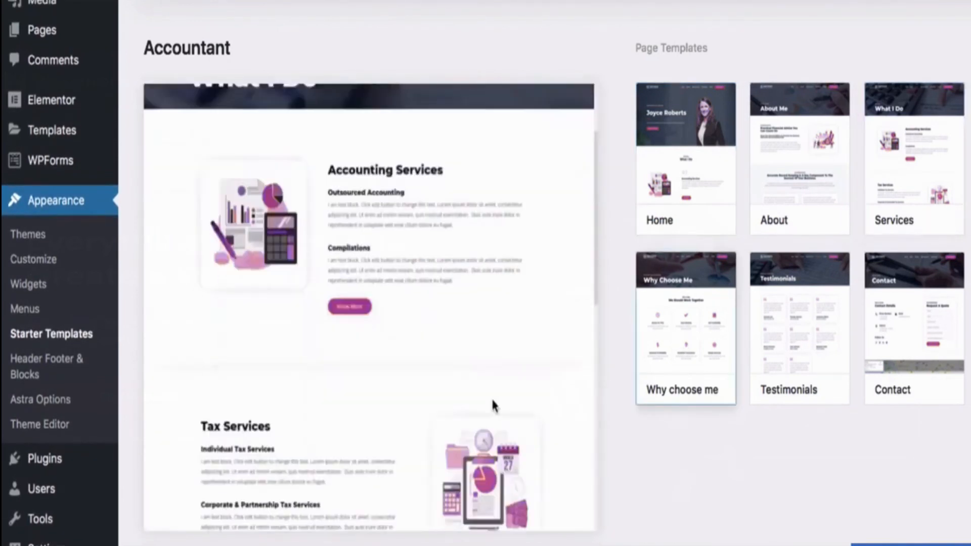
pyautogui.scroll(-5, 493, 405)
pyautogui.click(786, 293)
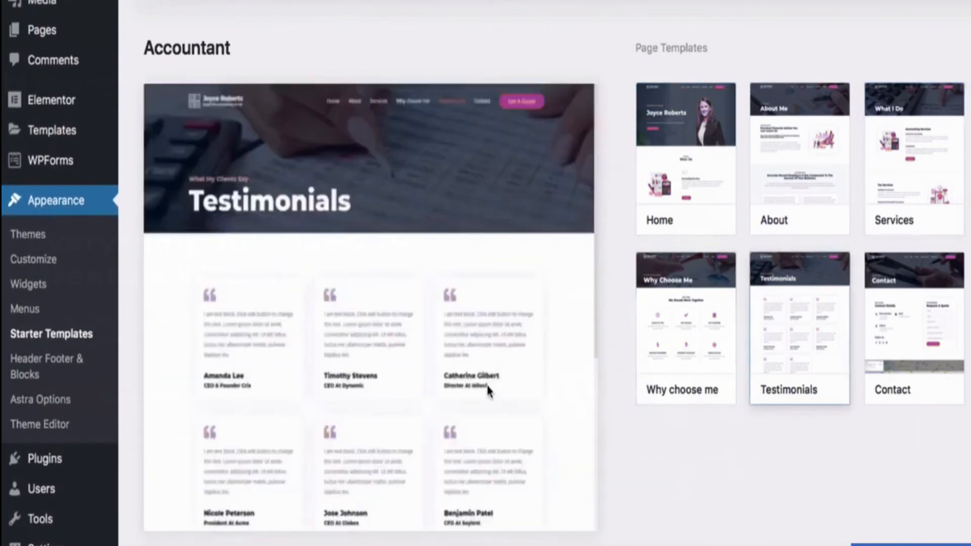
pyautogui.scroll(-5, 489, 391)
pyautogui.click(949, 315)
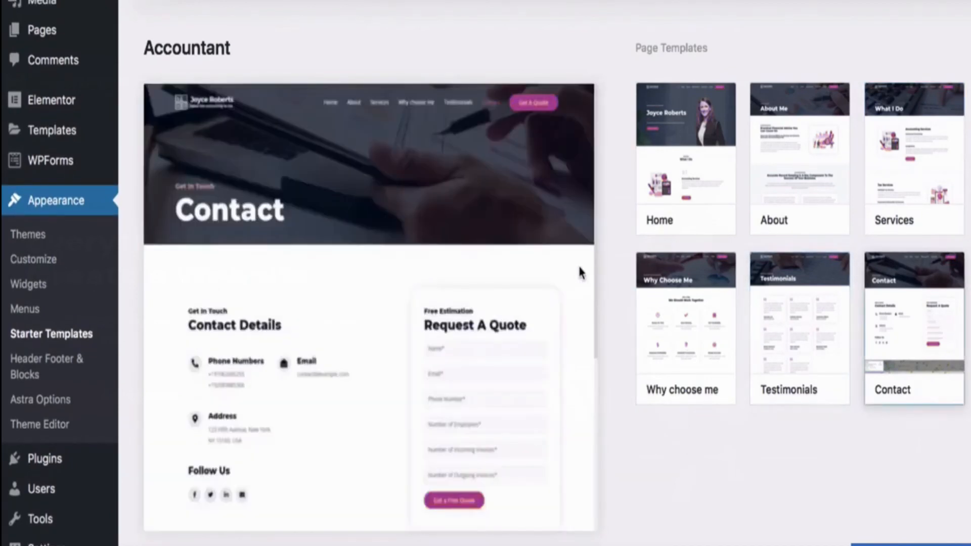
pyautogui.scroll(-5, 578, 263)
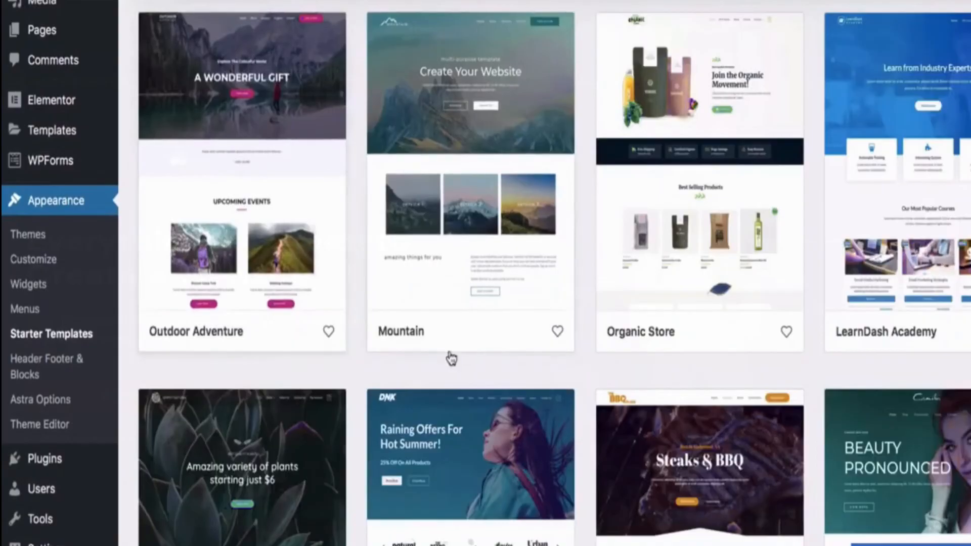
# Return to the template library and compare the trade, restaurant, coaching, event and agency designs further down the list
pyautogui.scroll(-10, 451, 358)
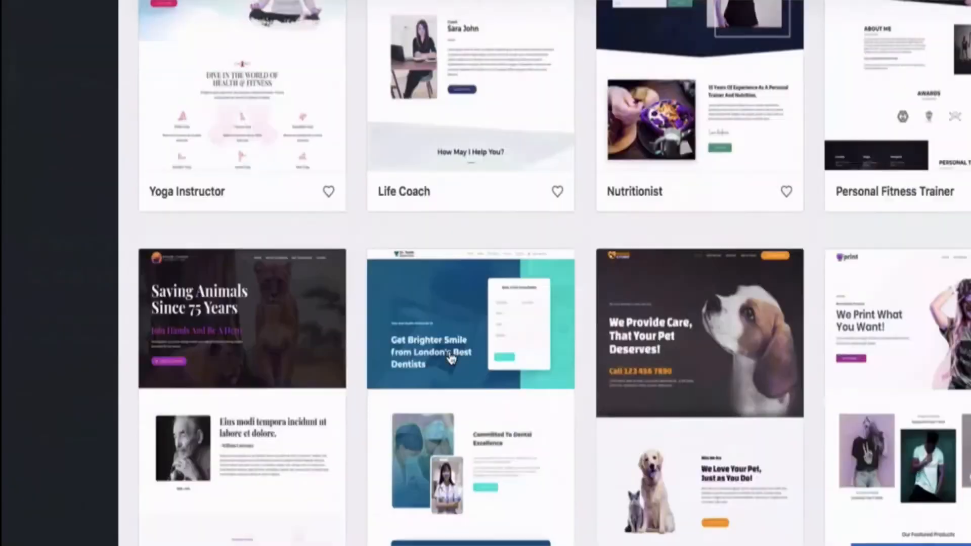
pyautogui.scroll(-7, 451, 357)
pyautogui.scroll(-1, 583, 223)
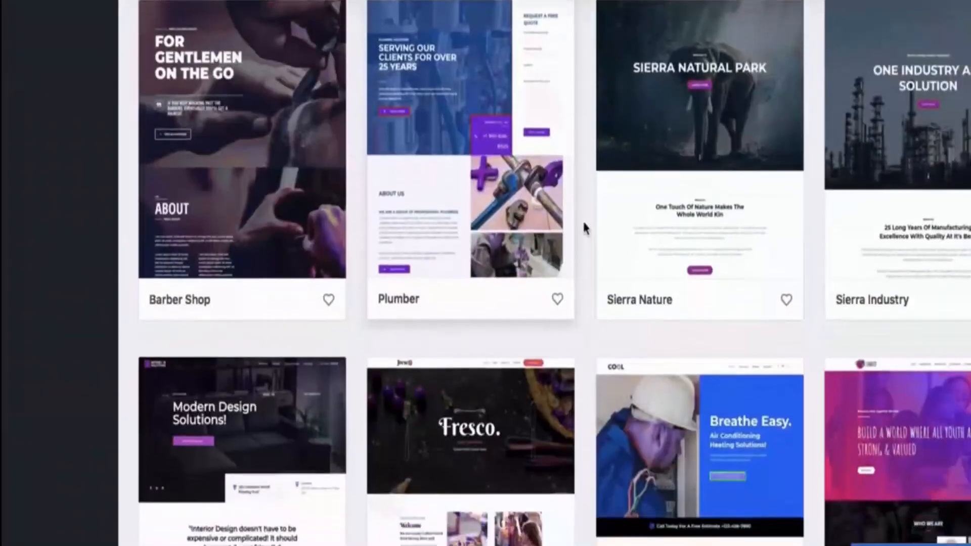
pyautogui.scroll(2, 914, 187)
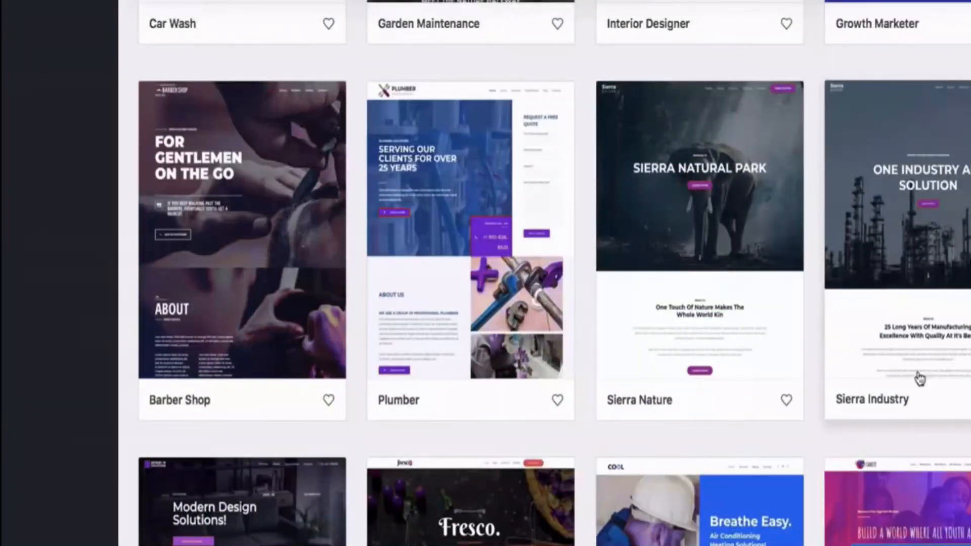
pyautogui.scroll(-3, 874, 258)
pyautogui.scroll(-7, 890, 85)
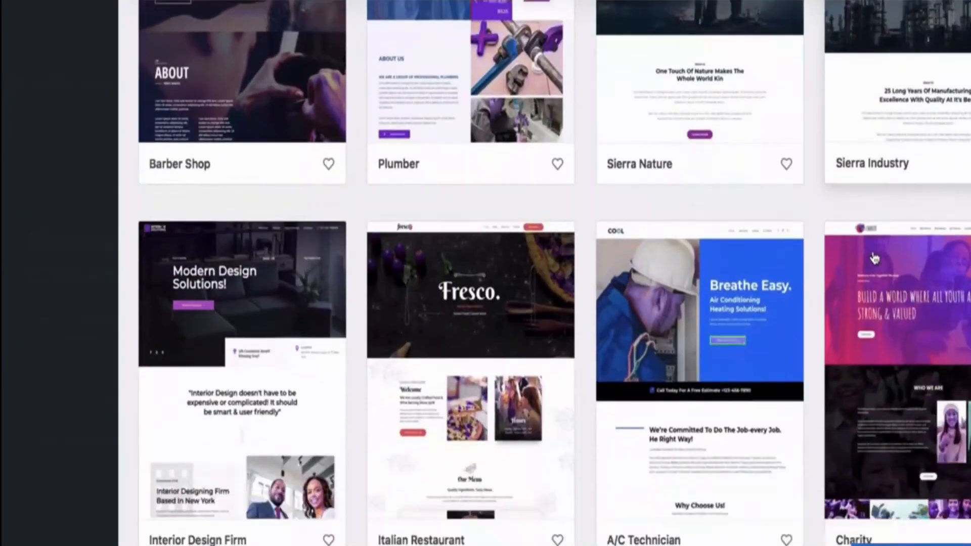
pyautogui.scroll(4, 875, 254)
pyautogui.scroll(6, 875, 253)
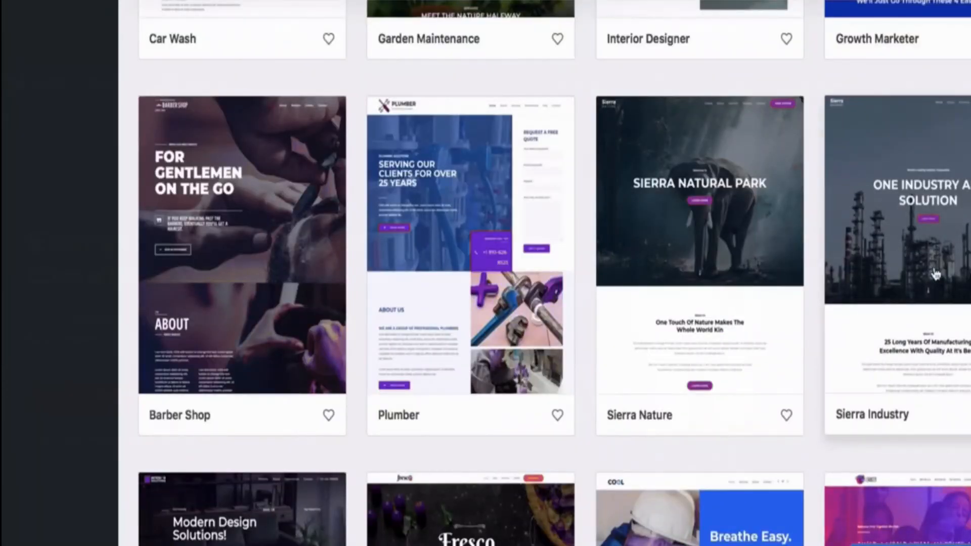
pyautogui.scroll(-15, 938, 263)
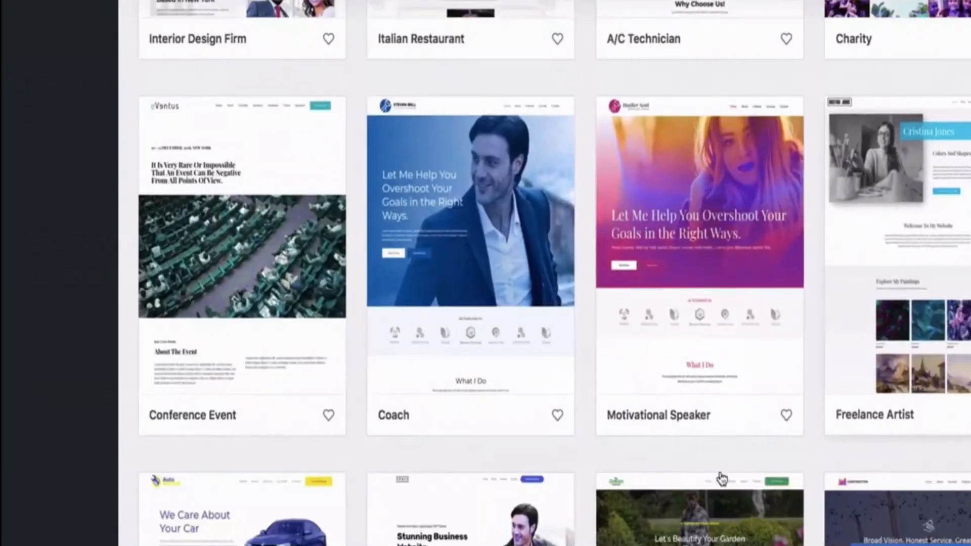
pyautogui.scroll(-4, 722, 478)
pyautogui.scroll(-9, 716, 304)
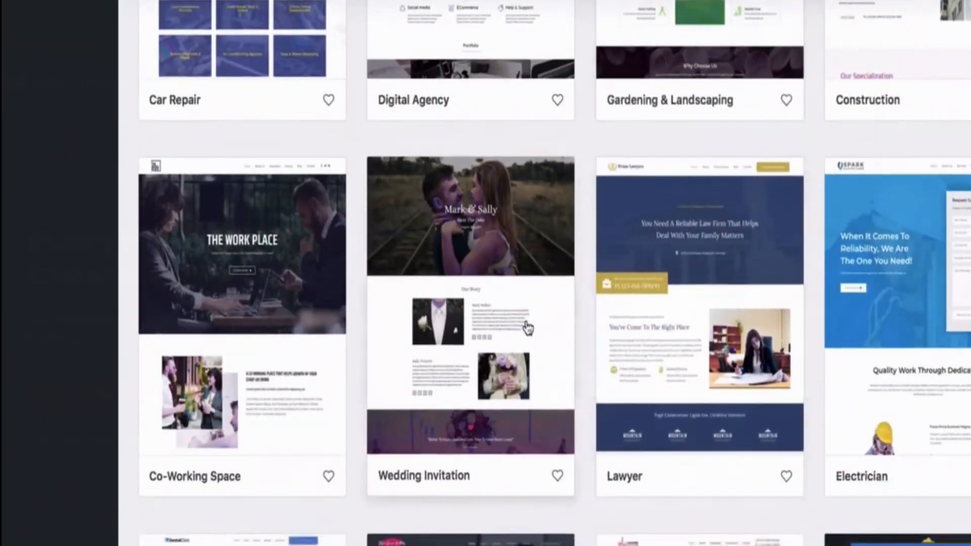
# Open the Wedding Invitation template and look over its home page demo's save-the-date banner, couple profiles, quote and Event Attractions sections
pyautogui.click(527, 328)
pyautogui.scroll(-14, 435, 415)
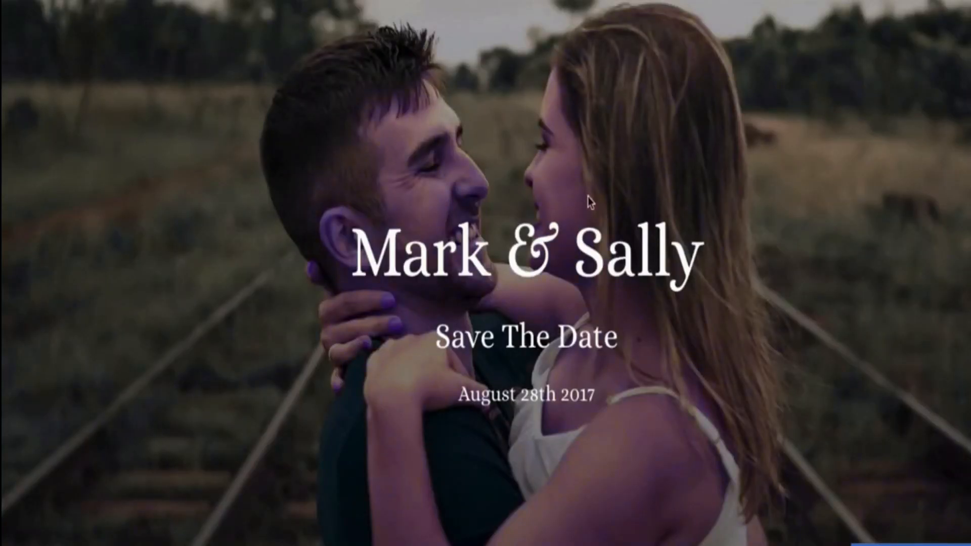
pyautogui.scroll(-10, 625, 364)
pyautogui.scroll(-5, 652, 324)
pyautogui.scroll(5, 663, 298)
pyautogui.scroll(-3, 541, 354)
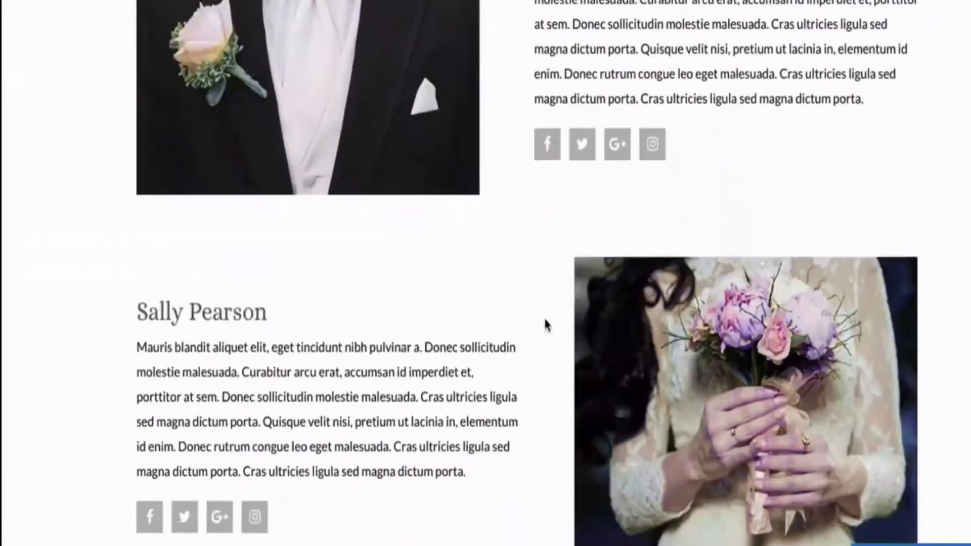
pyautogui.scroll(-3, 546, 326)
pyautogui.scroll(-9, 605, 186)
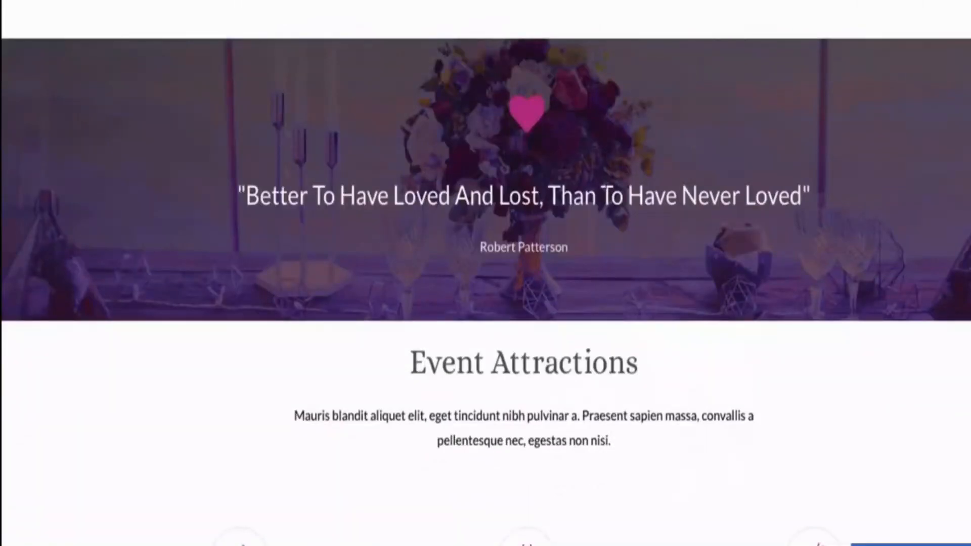
pyautogui.scroll(-6, 564, 240)
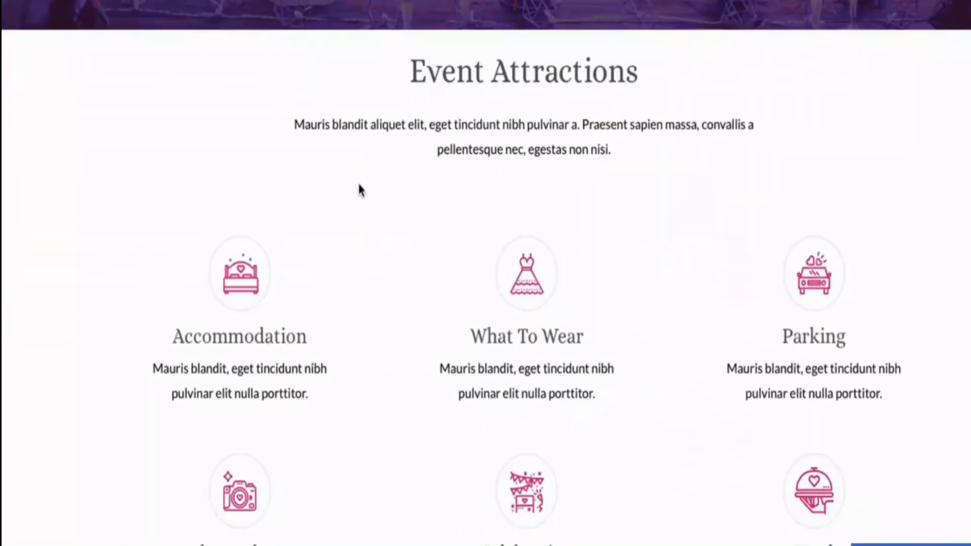
# Look over the Wedding Invitation demo's remaining Event Attractions, the Are You Attending? form and the photo gallery
pyautogui.scroll(-4, 419, 233)
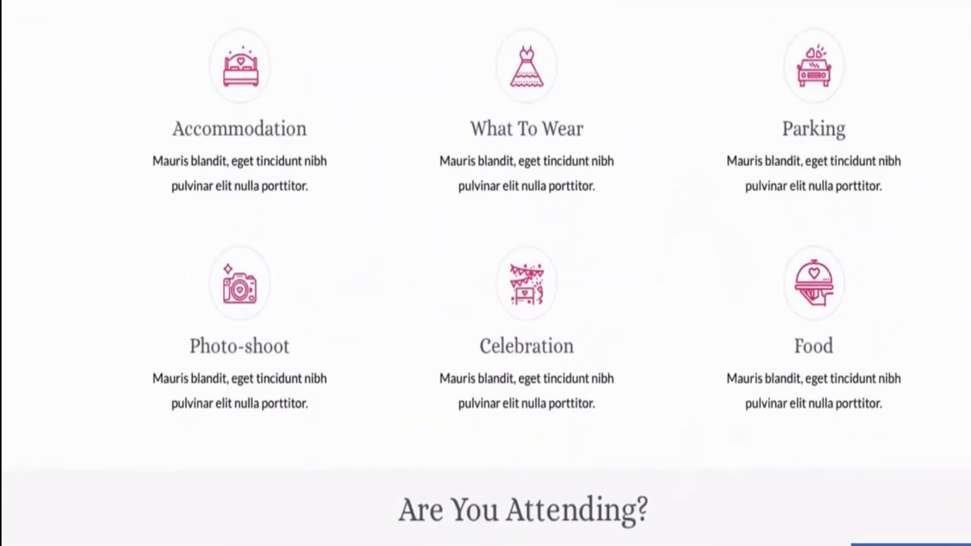
pyautogui.scroll(-13, 884, 174)
pyautogui.click(555, 152)
pyautogui.scroll(-9, 828, 151)
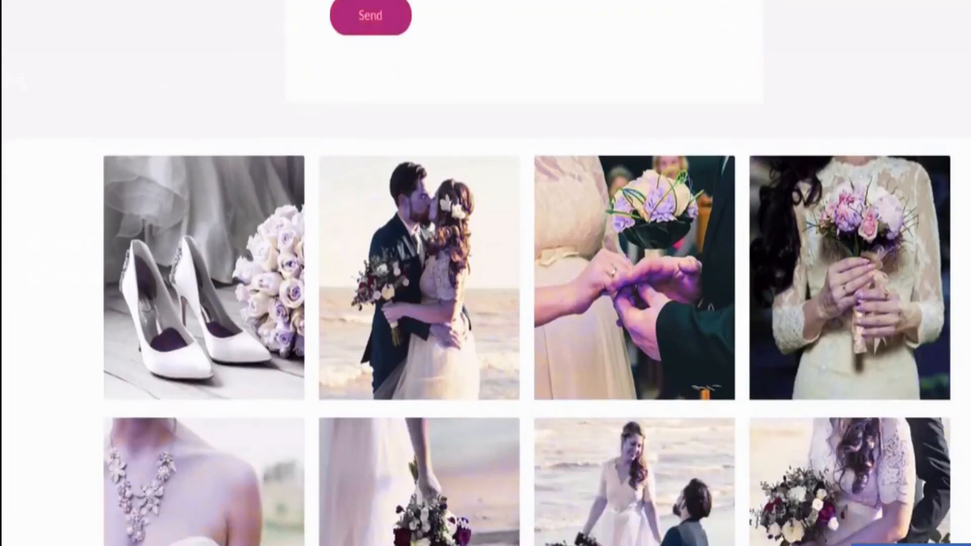
pyautogui.scroll(-7, 633, 284)
pyautogui.scroll(4, 612, 255)
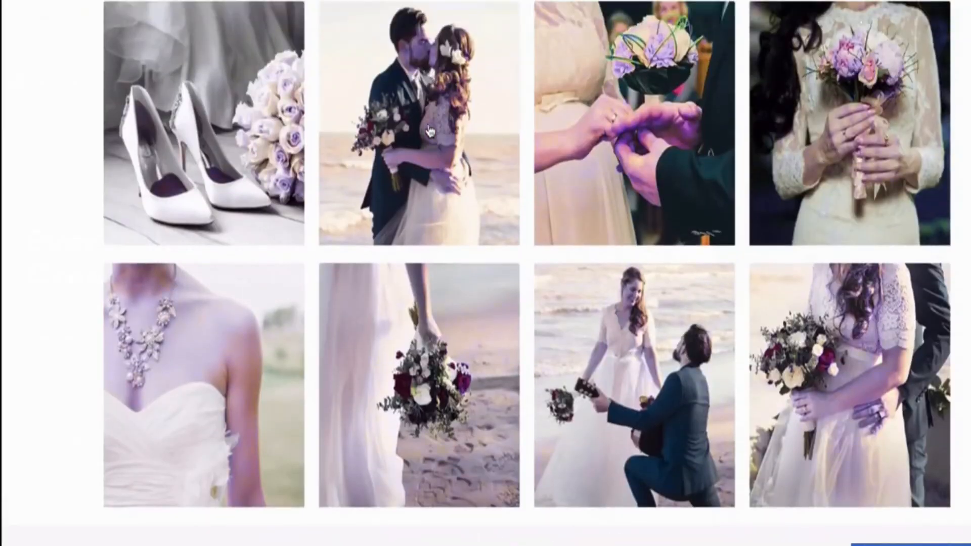
# Enlarge the wedding shoes photo in the gallery, advance through the following pictures and close the enlarged view
pyautogui.click(261, 143)
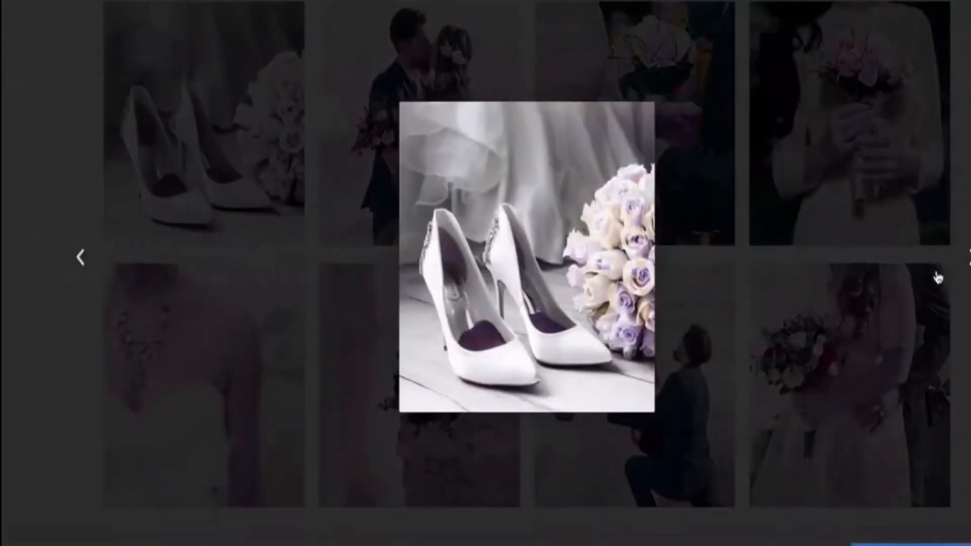
pyautogui.click(937, 277)
pyautogui.click(969, 260)
pyautogui.press('Escape')
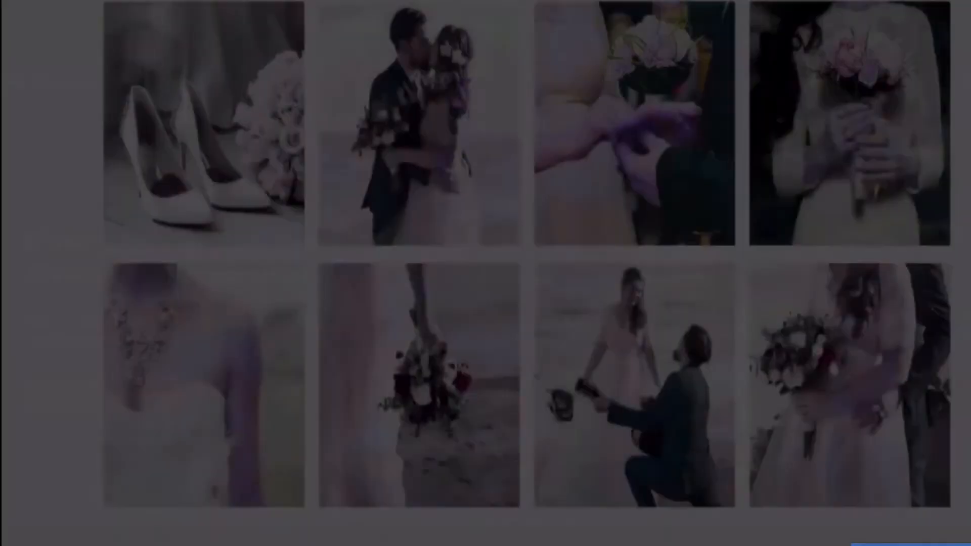
# Check the wedding demo's When & Where map section, and review its save-the-date banner again
pyautogui.scroll(-7, 945, 390)
pyautogui.moveTo(603, 466); pyautogui.dragTo(627, 403)
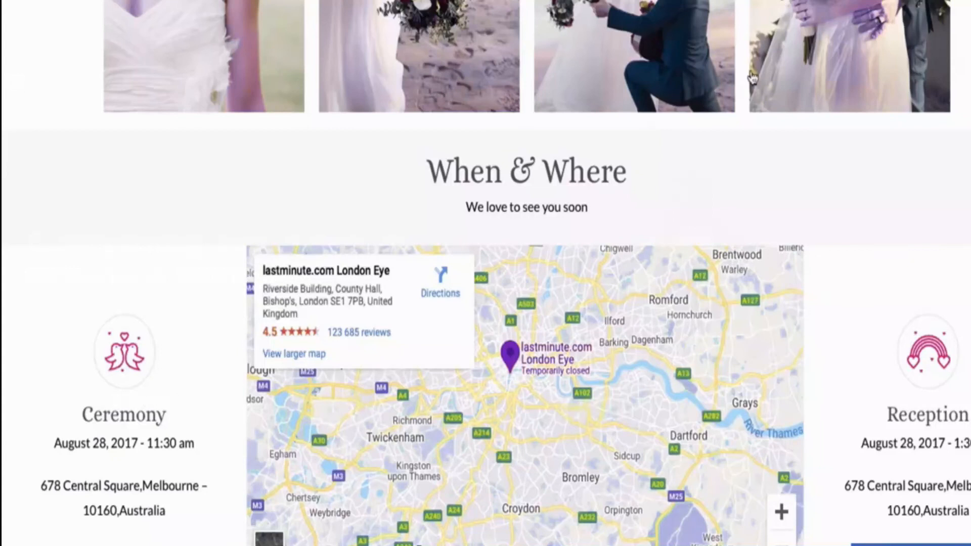
pyautogui.scroll(15, 752, 80)
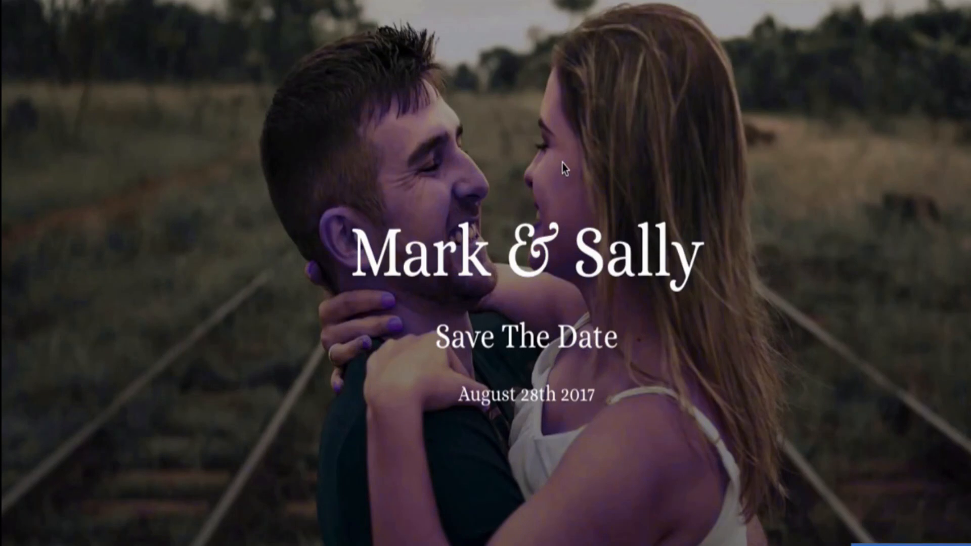
pyautogui.scroll(-15, 562, 166)
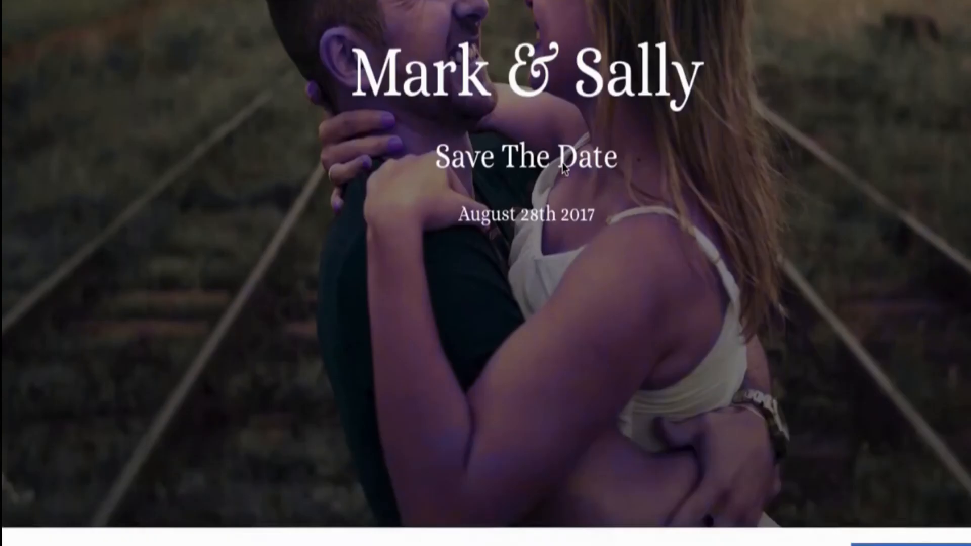
pyautogui.scroll(-8, 564, 168)
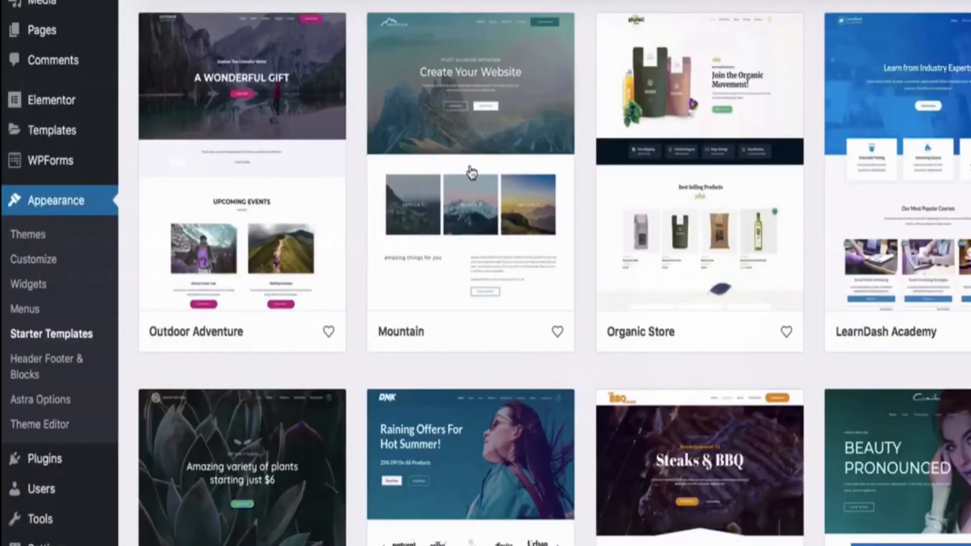
# Browse the starter template library down to the Lawyer, Dental Clinic, Cleaning Services and Hotel and BnB designs
pyautogui.scroll(-15, 544, 353)
pyautogui.click(545, 357)
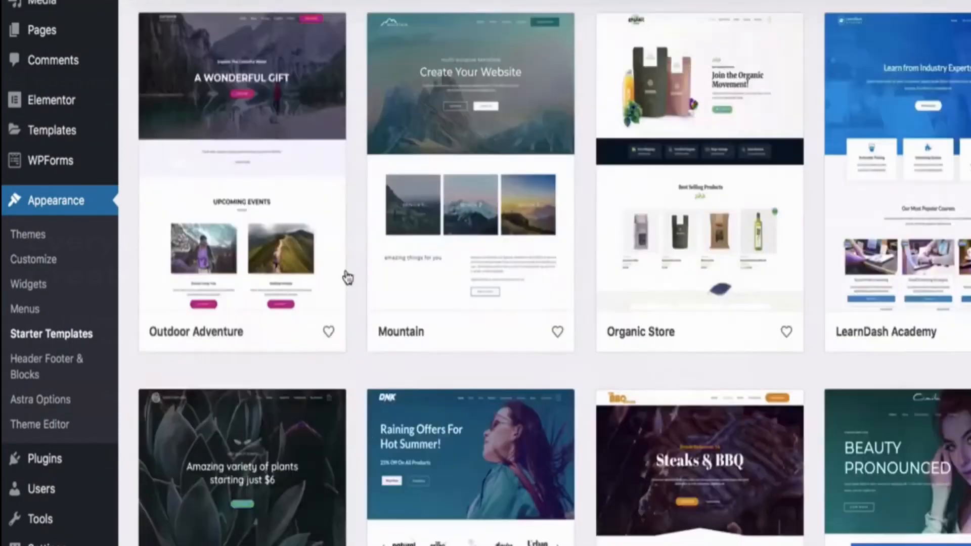
pyautogui.scroll(-20, 366, 356)
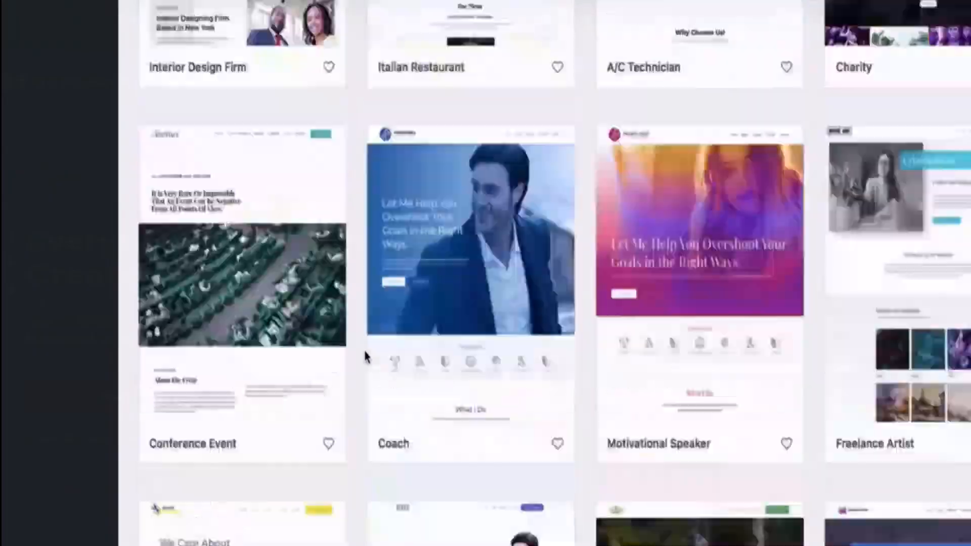
pyautogui.scroll(-10, 366, 357)
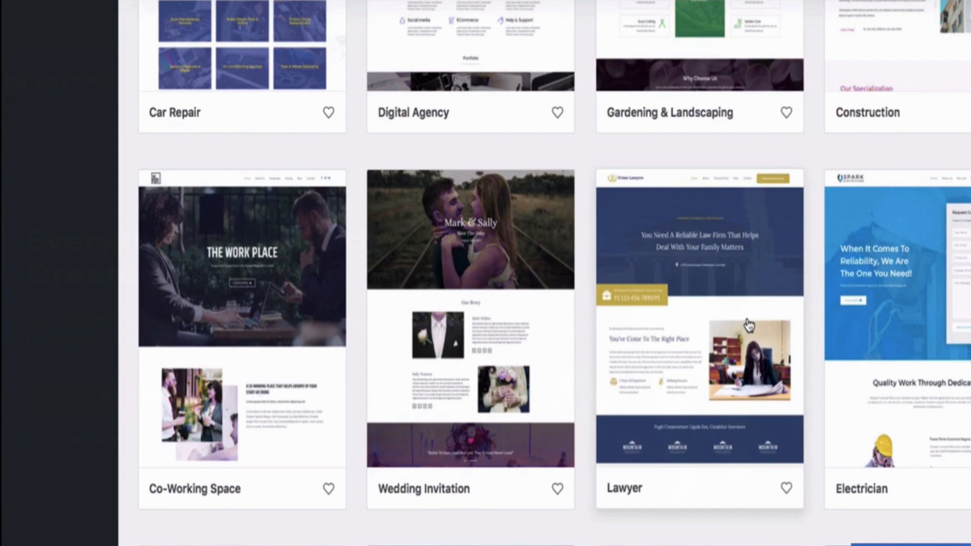
pyautogui.scroll(-7, 749, 325)
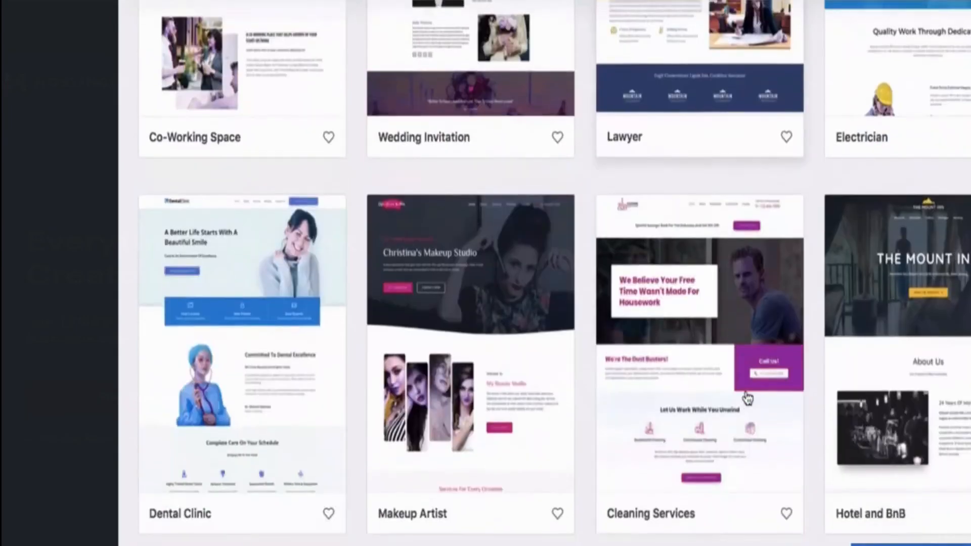
# Open the Hotel and BnB template and look over the demo's The Mount Inn banner and About Us section
pyautogui.click(921, 389)
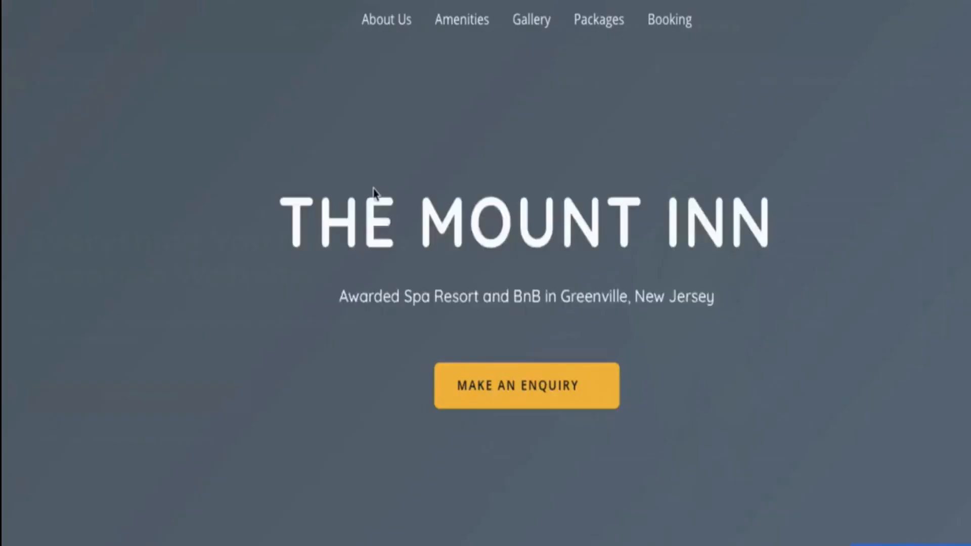
pyautogui.scroll(-10, 505, 289)
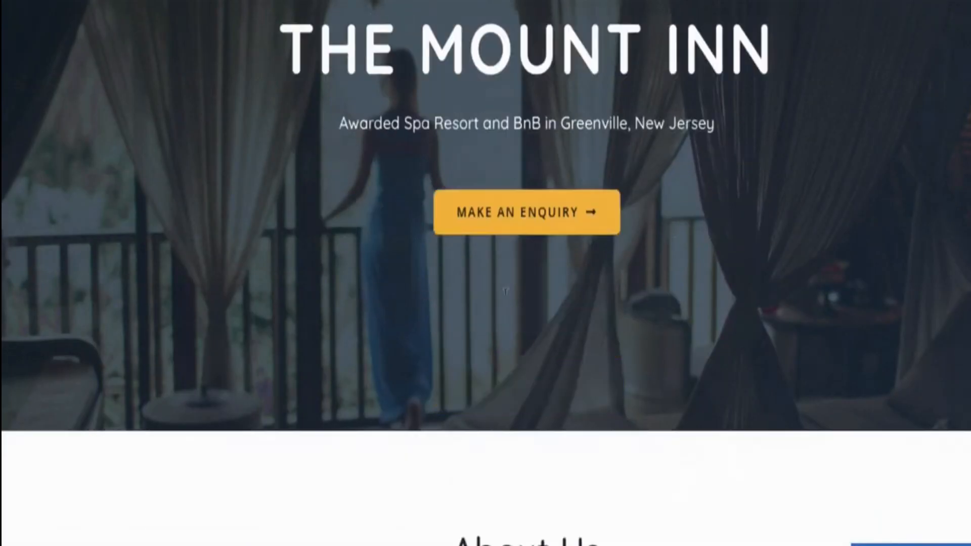
pyautogui.scroll(10, 506, 301)
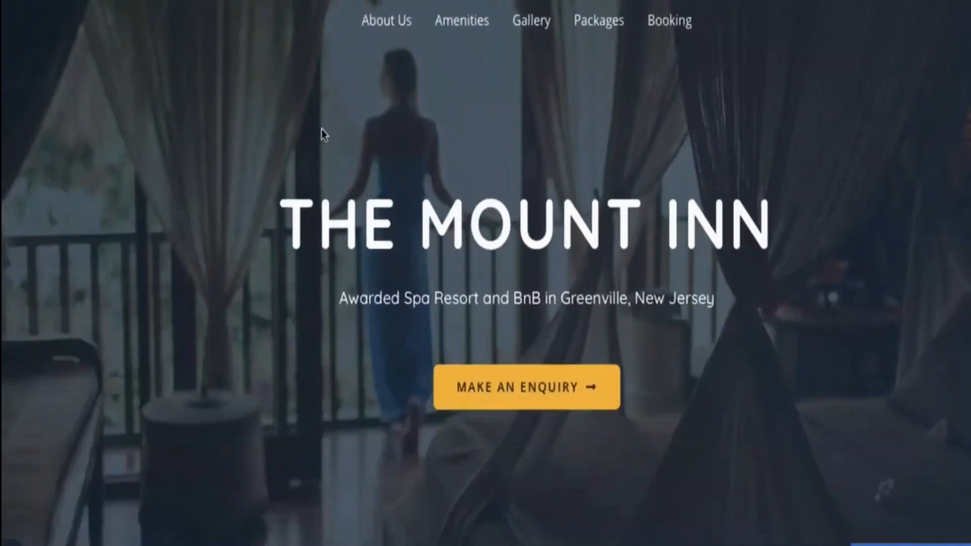
pyautogui.scroll(-5, 349, 297)
pyautogui.scroll(5, 396, 58)
pyautogui.scroll(-4, 335, 169)
pyautogui.scroll(-5, 376, 261)
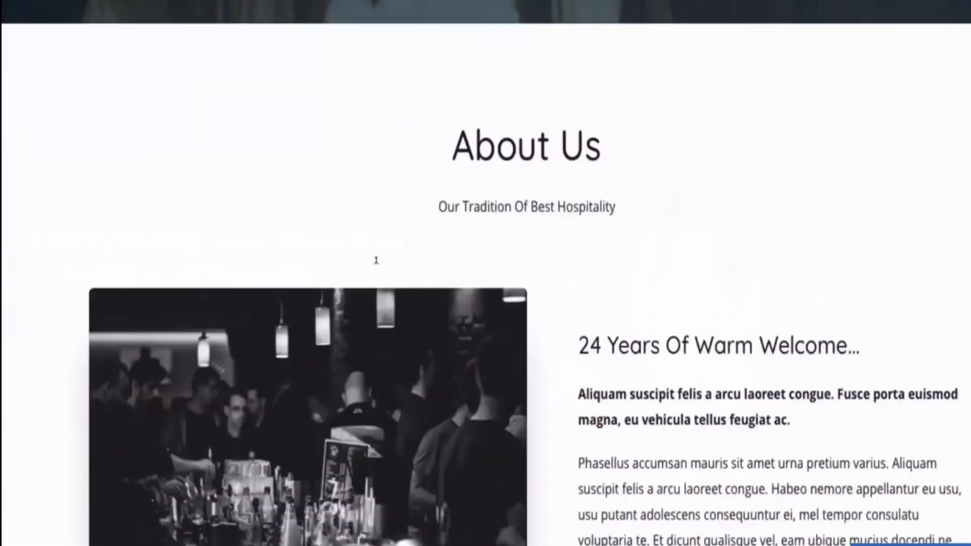
# Review the hotel demo's Amenities icons, image tiles and the Escape To The Luxury This Summer banner
pyautogui.scroll(-5, 460, 391)
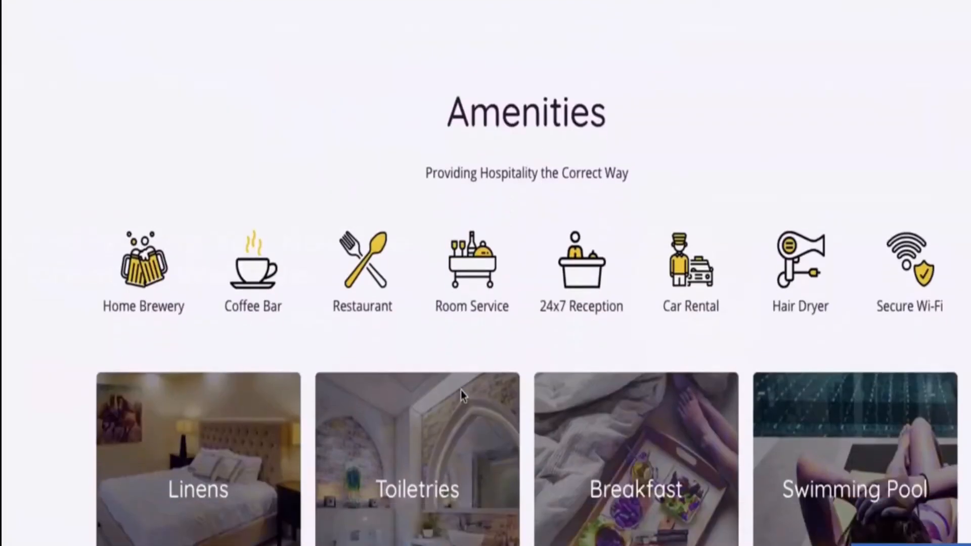
pyautogui.scroll(-2, 189, 295)
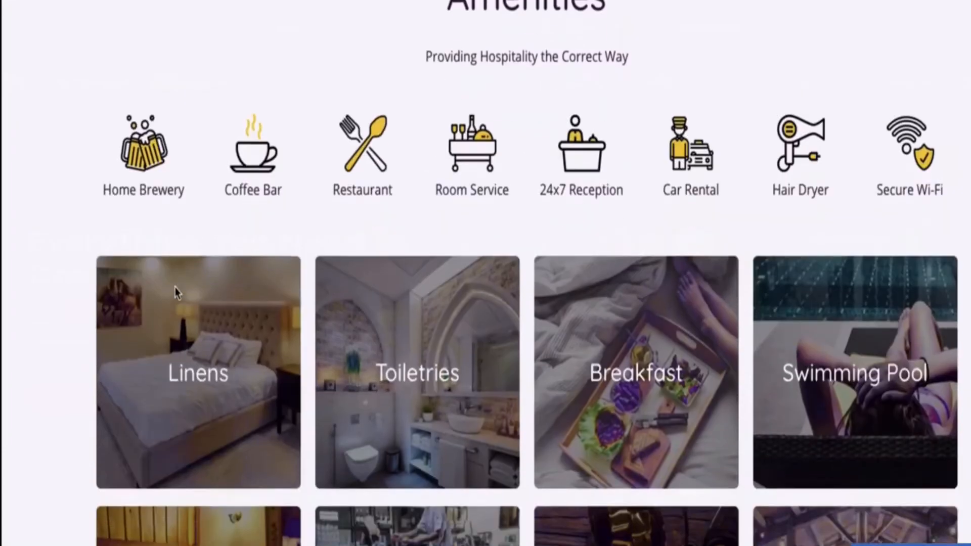
pyautogui.scroll(-3, 246, 355)
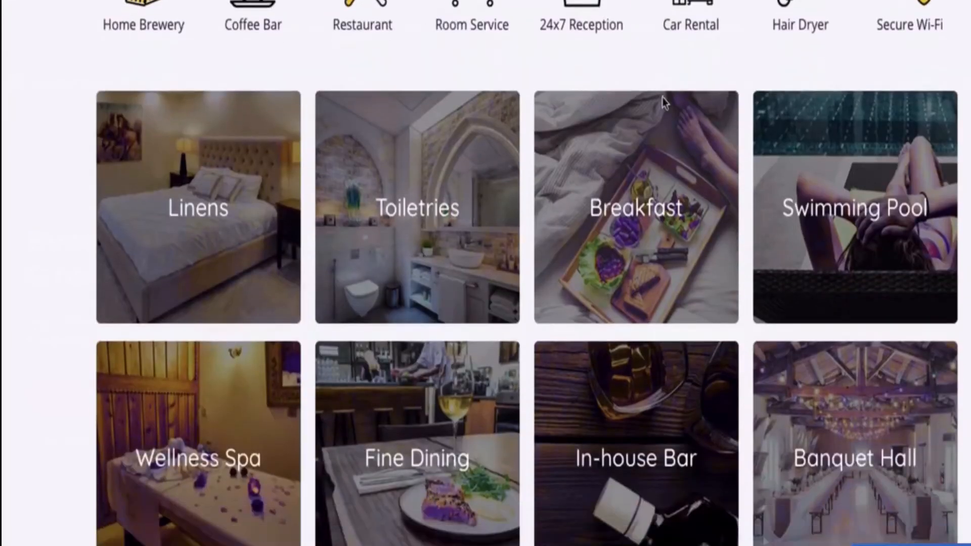
pyautogui.scroll(-11, 538, 211)
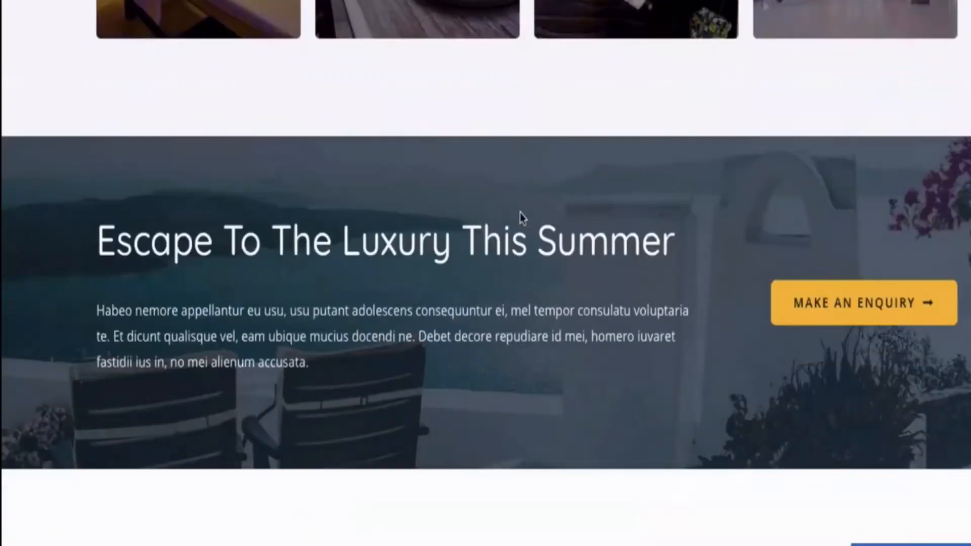
pyautogui.scroll(2, 394, 238)
pyautogui.scroll(-4, 394, 238)
pyautogui.scroll(5, 394, 238)
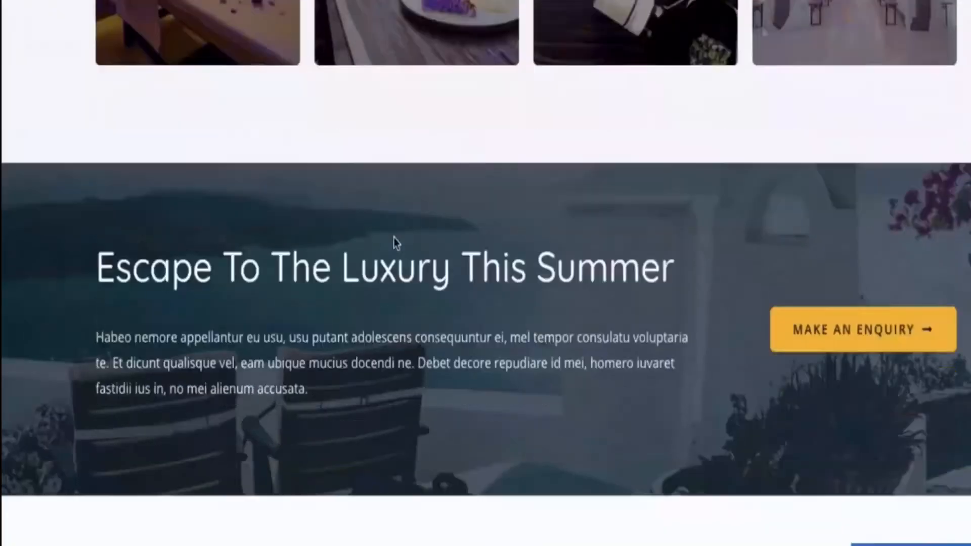
# Advance the hotel demo's Gallery carousel and review the Packages rooms, the Ask Your Queries form and the footer
pyautogui.scroll(-5, 393, 238)
pyautogui.scroll(-5, 394, 243)
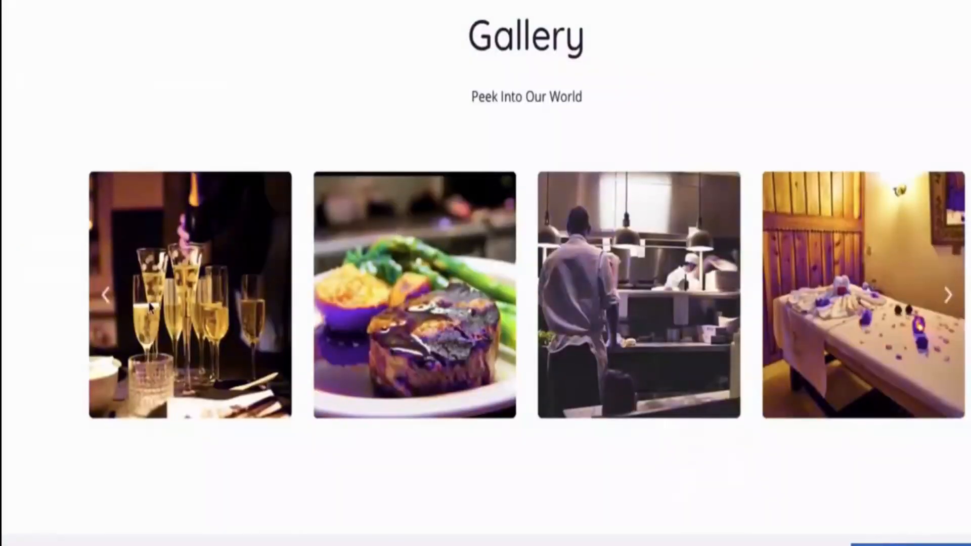
pyautogui.click(946, 295)
pyautogui.scroll(-5, 722, 375)
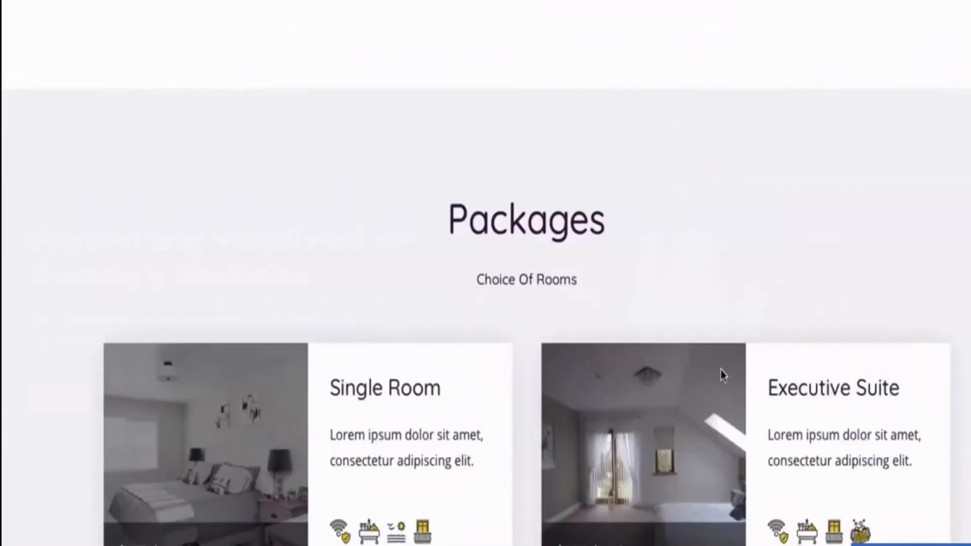
pyautogui.scroll(-4, 722, 375)
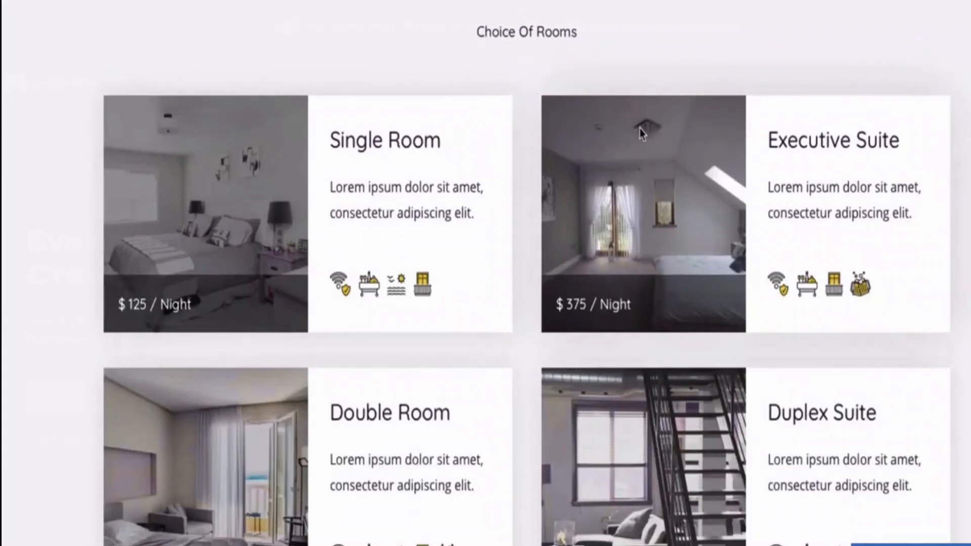
pyautogui.scroll(-10, 640, 128)
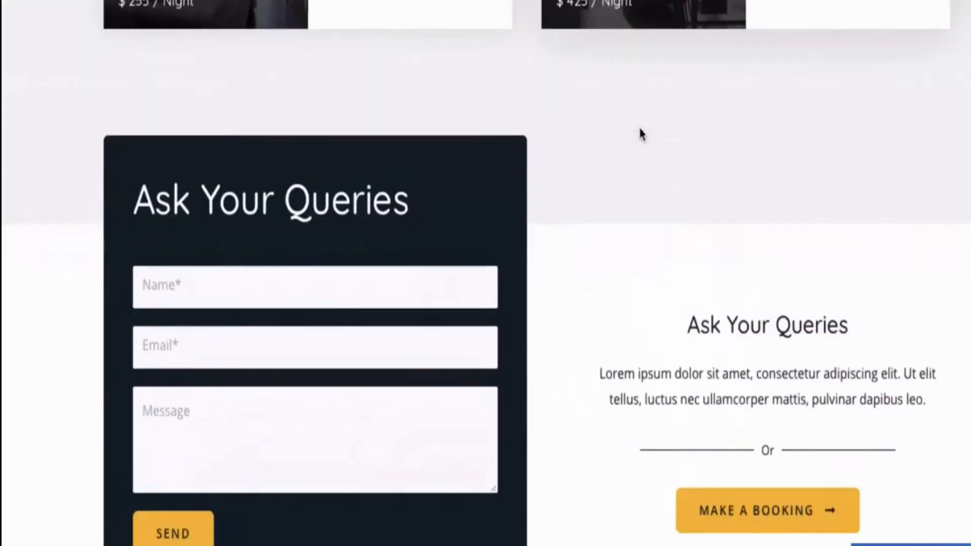
pyautogui.scroll(-10, 640, 133)
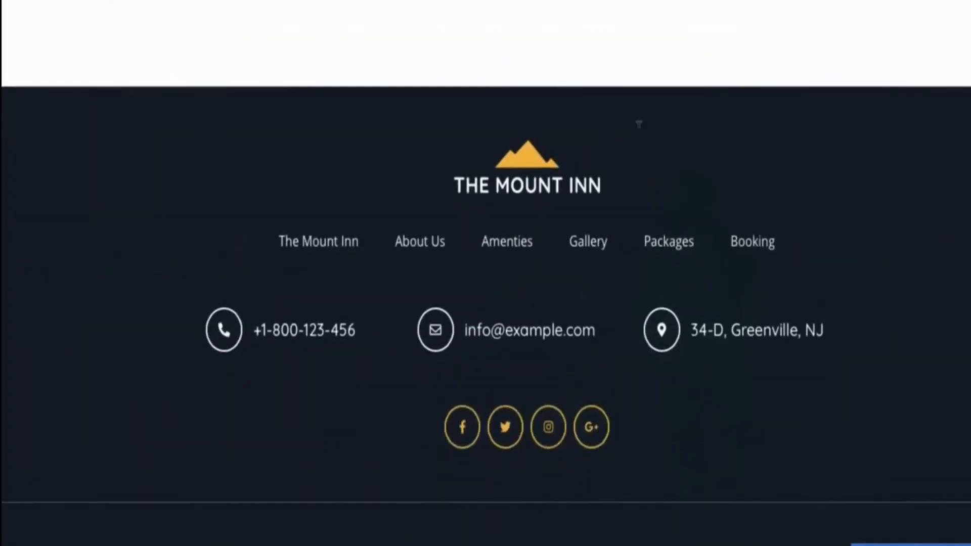
# Try the hotel demo's Gallery, About Us and Amenities navigation links, returning to the page header after each one
pyautogui.scroll(20, 474, 268)
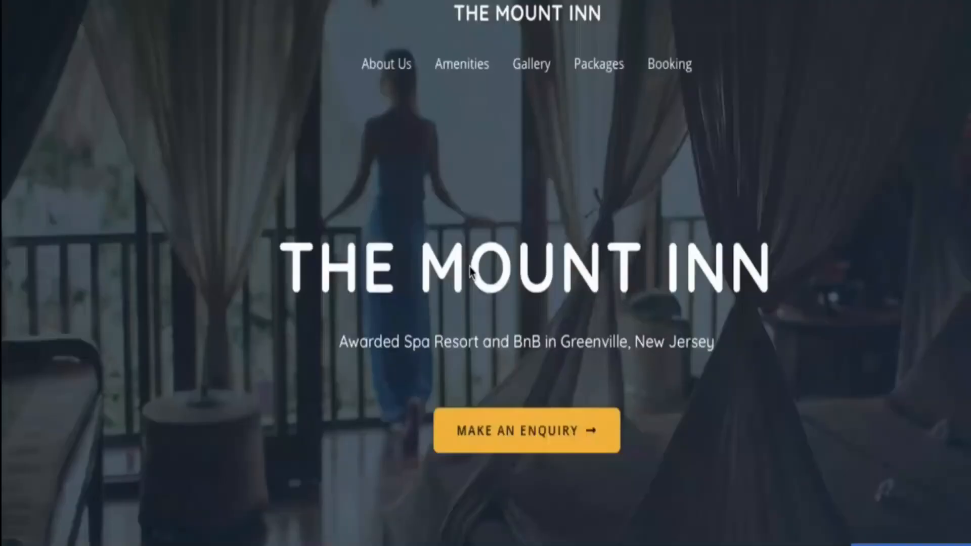
pyautogui.click(522, 23)
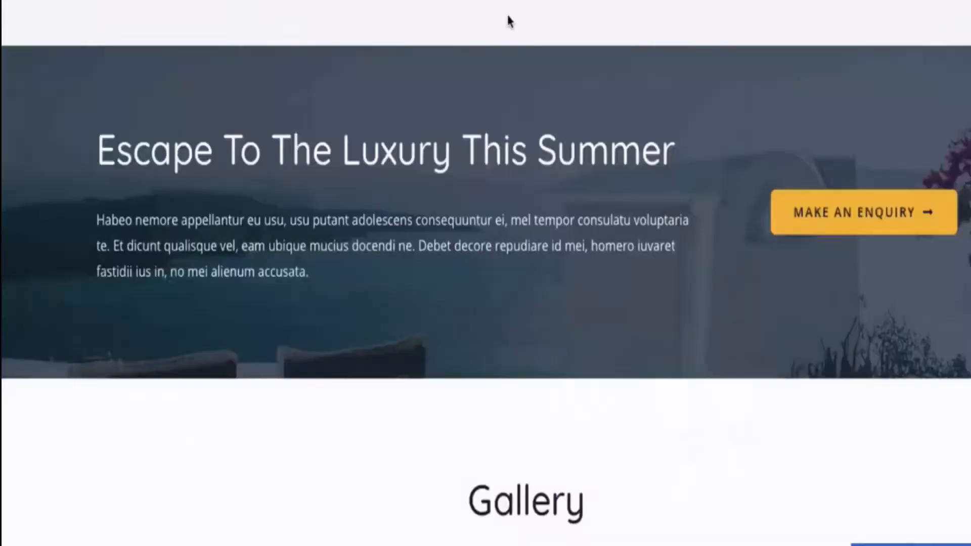
pyautogui.scroll(20, 498, 122)
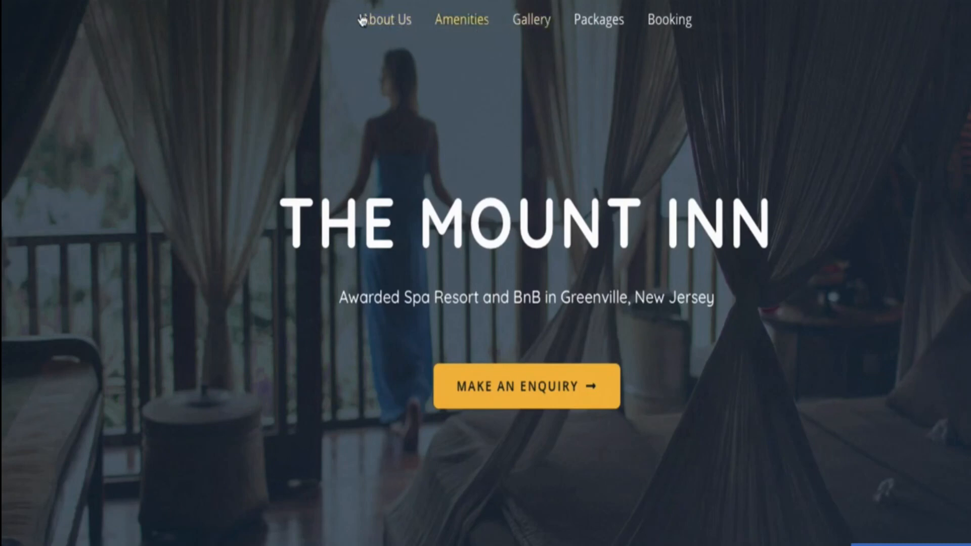
pyautogui.click(390, 23)
pyautogui.scroll(10, 390, 25)
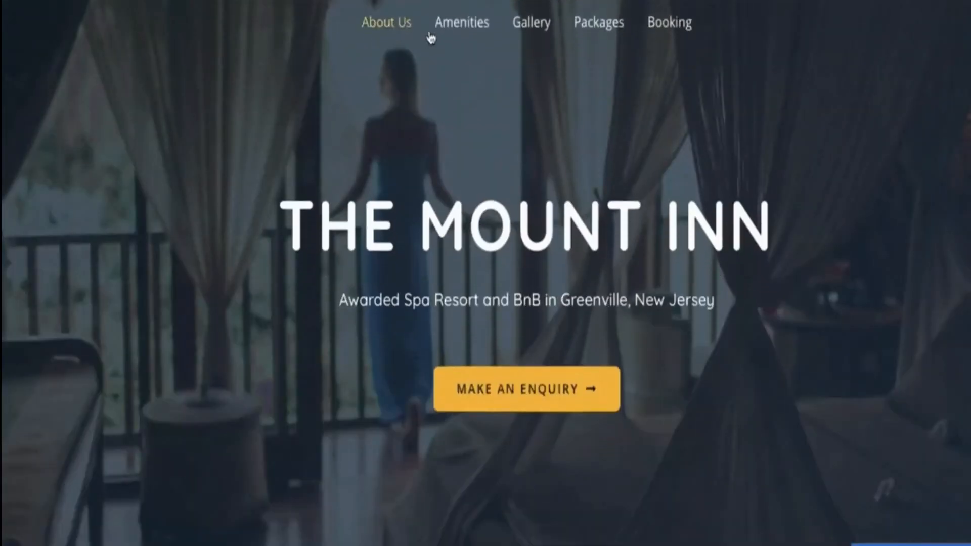
pyautogui.click(454, 16)
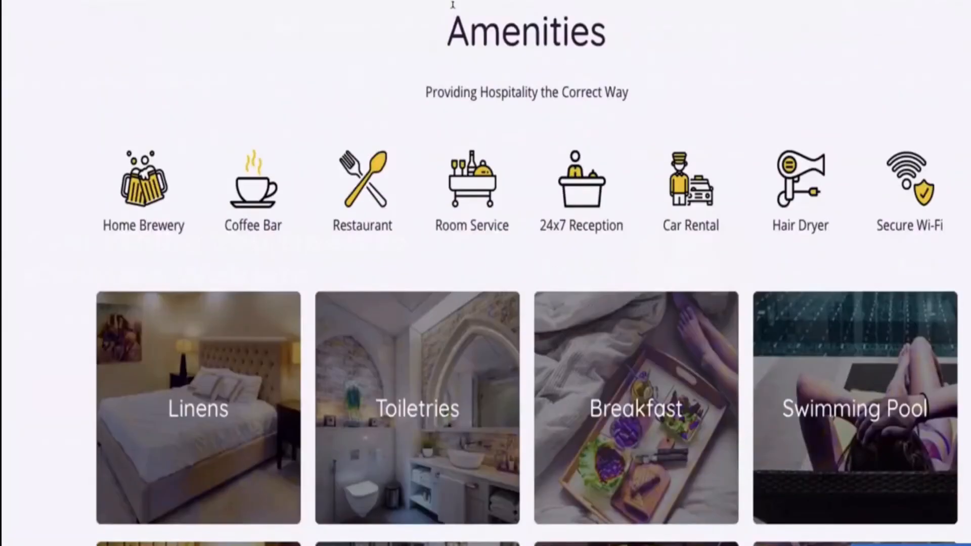
pyautogui.scroll(10, 452, 12)
pyautogui.click(528, 34)
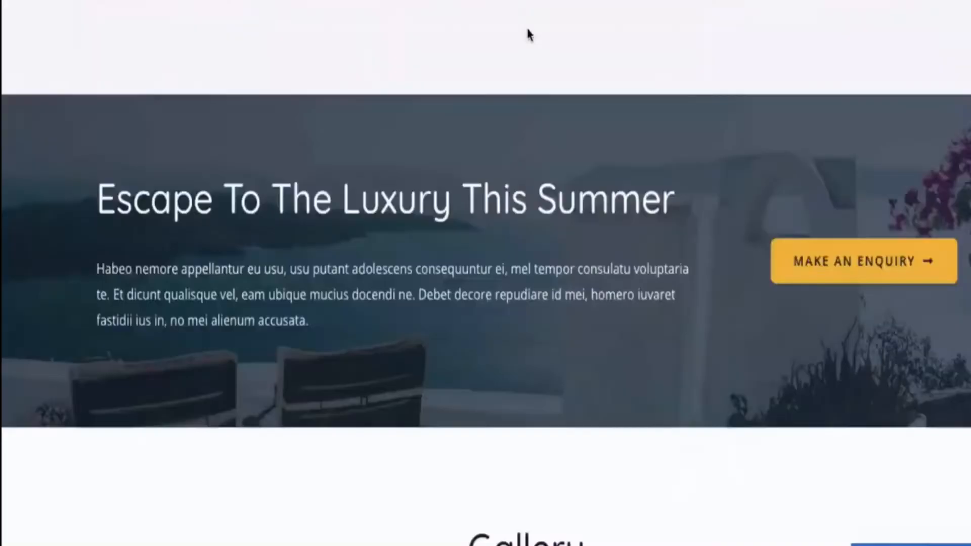
pyautogui.scroll(10, 526, 31)
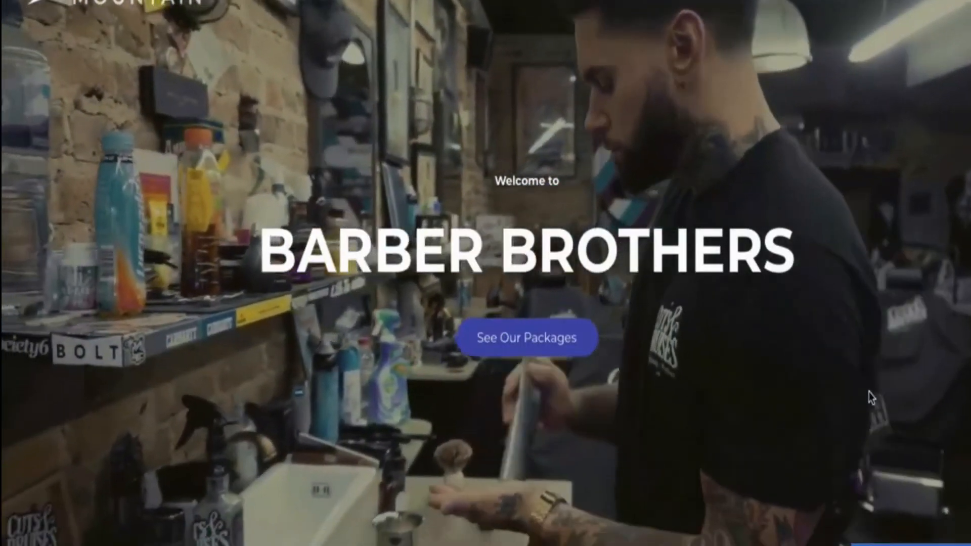
# Look over the Barber Brothers home page's video banner and the About Us section beneath it
pyautogui.scroll(-1, 870, 392)
pyautogui.scroll(-2, 869, 393)
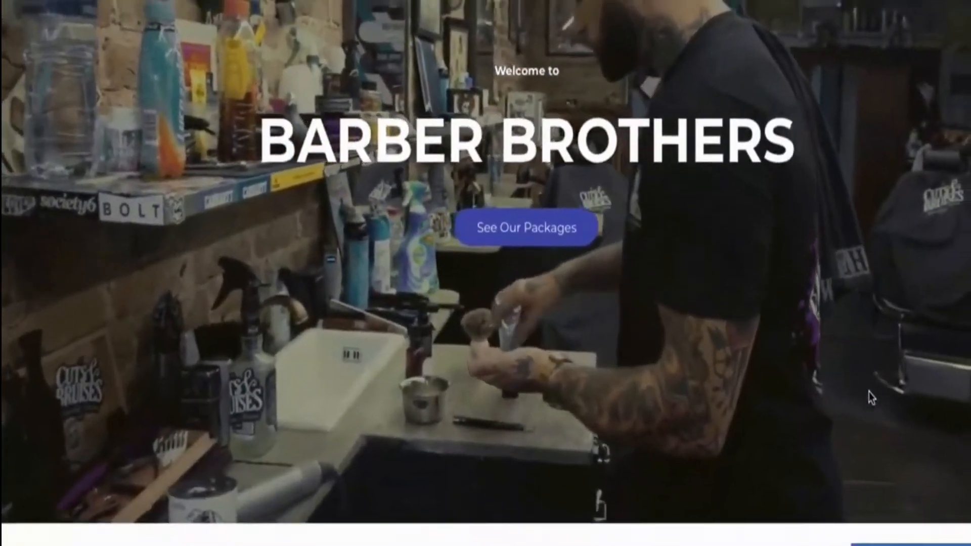
pyautogui.scroll(2, 876, 163)
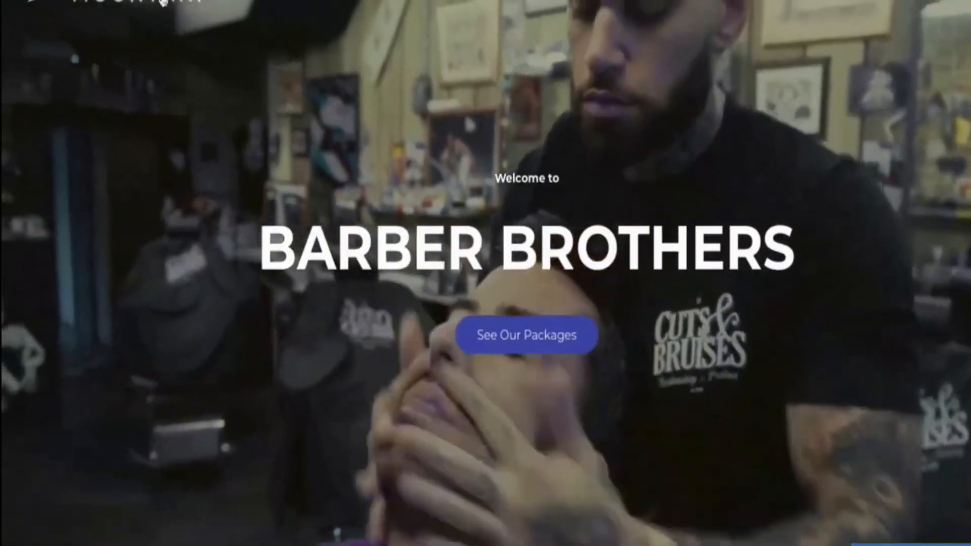
pyautogui.scroll(-10, 486, 273)
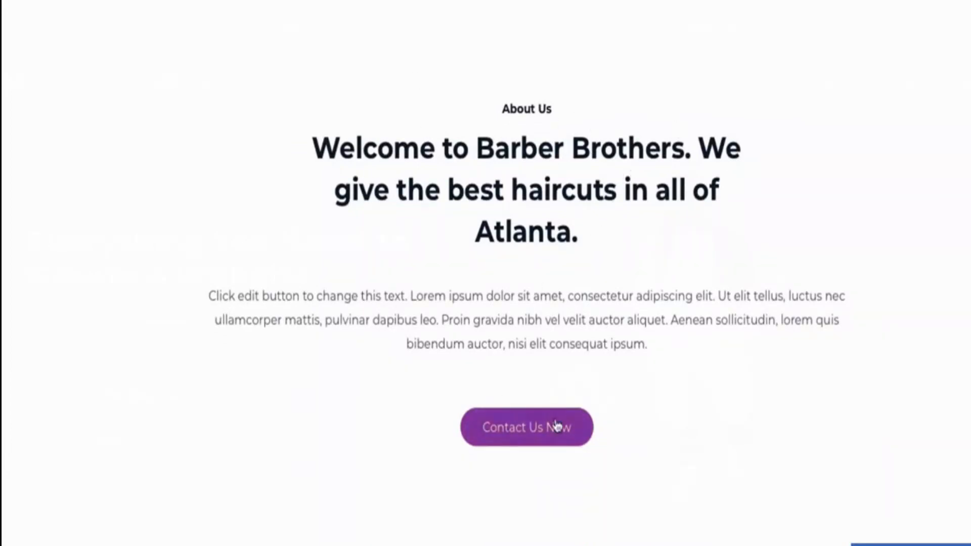
# Examine the home page's Our Services section, its scrolling background effect, the service price list and the military discount offer
pyautogui.scroll(-10, 809, 384)
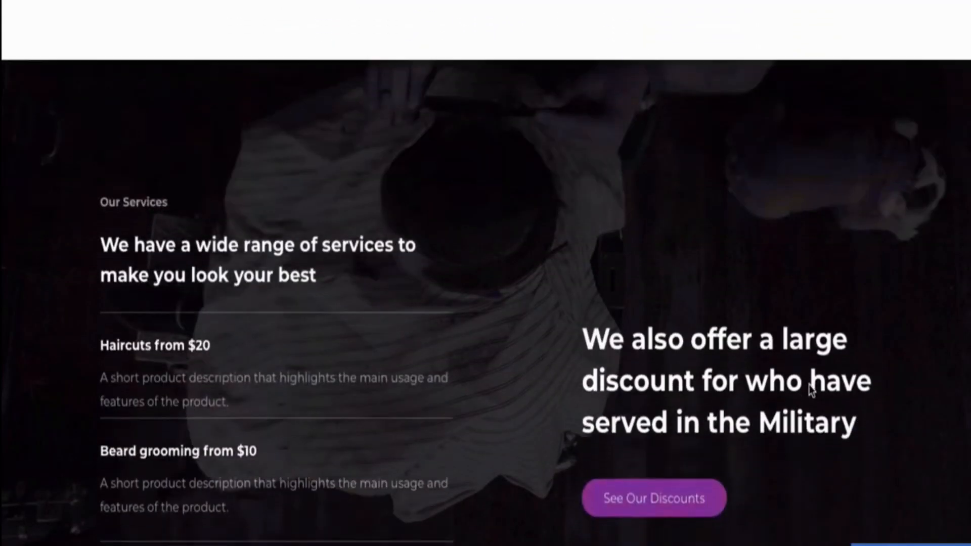
pyautogui.scroll(-2, 835, 334)
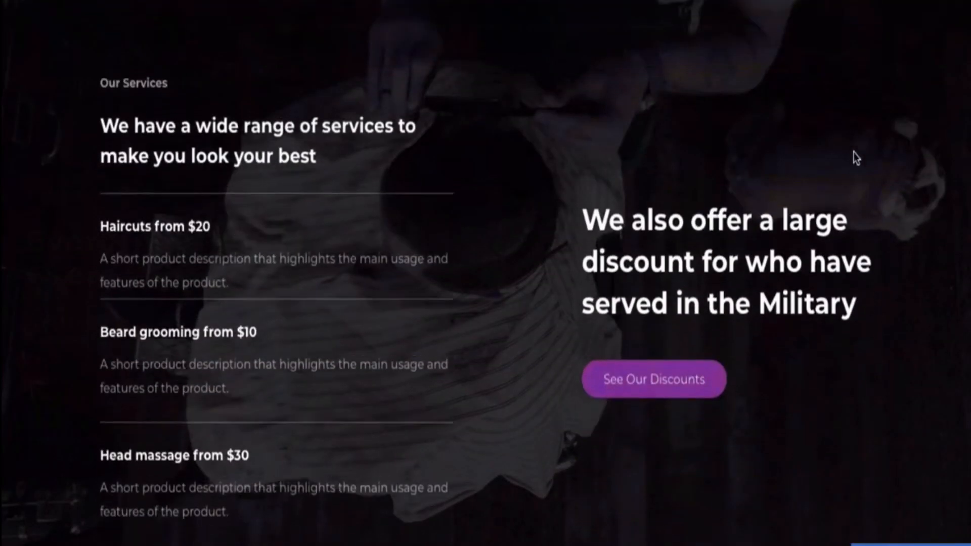
pyautogui.scroll(8, 854, 153)
pyautogui.scroll(-8, 854, 153)
pyautogui.scroll(8, 854, 152)
pyautogui.scroll(-8, 854, 153)
pyautogui.scroll(1, 854, 153)
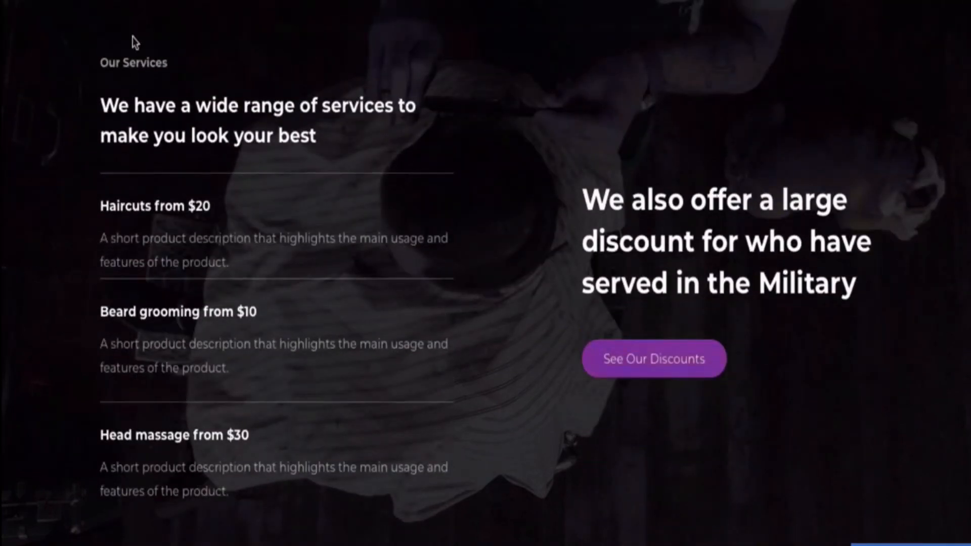
pyautogui.moveTo(99, 60); pyautogui.dragTo(242, 253)
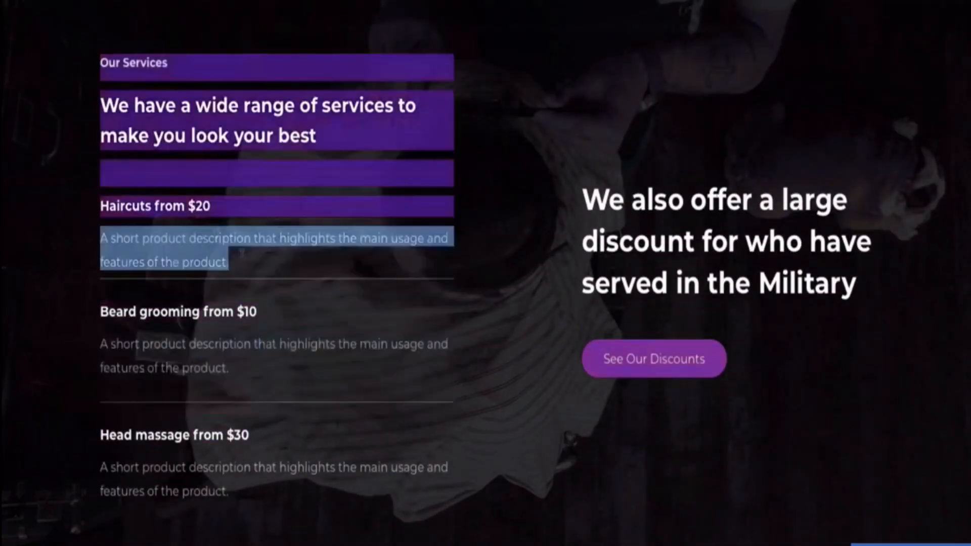
pyautogui.click(191, 128)
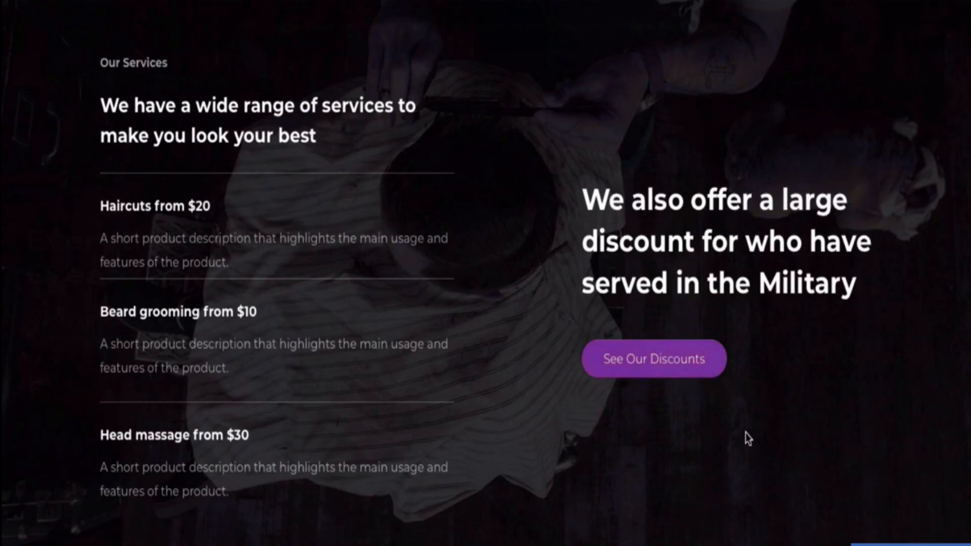
# Review the opening-hours strip and the first row of Products To Purchase In Store on the home page
pyautogui.scroll(-10, 751, 497)
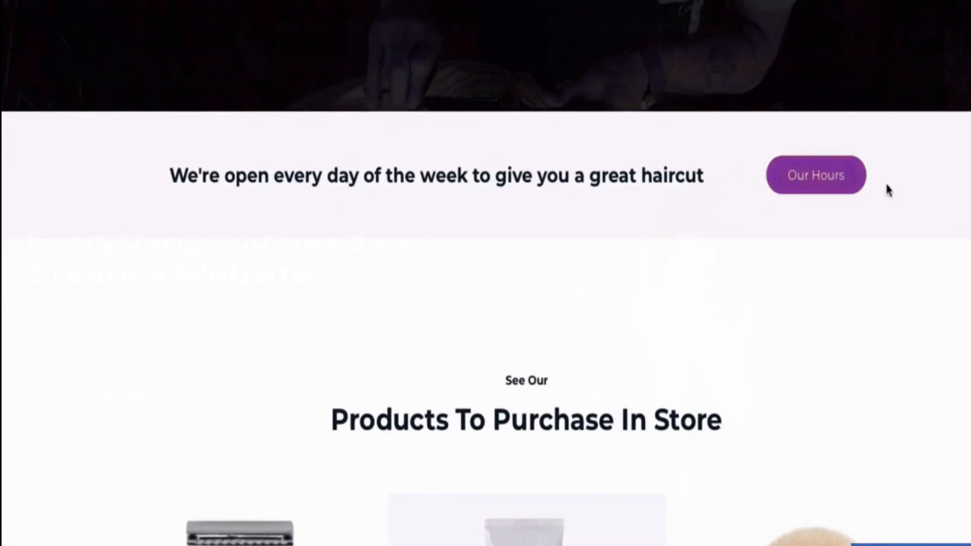
pyautogui.scroll(-6, 917, 251)
pyautogui.scroll(-5, 919, 251)
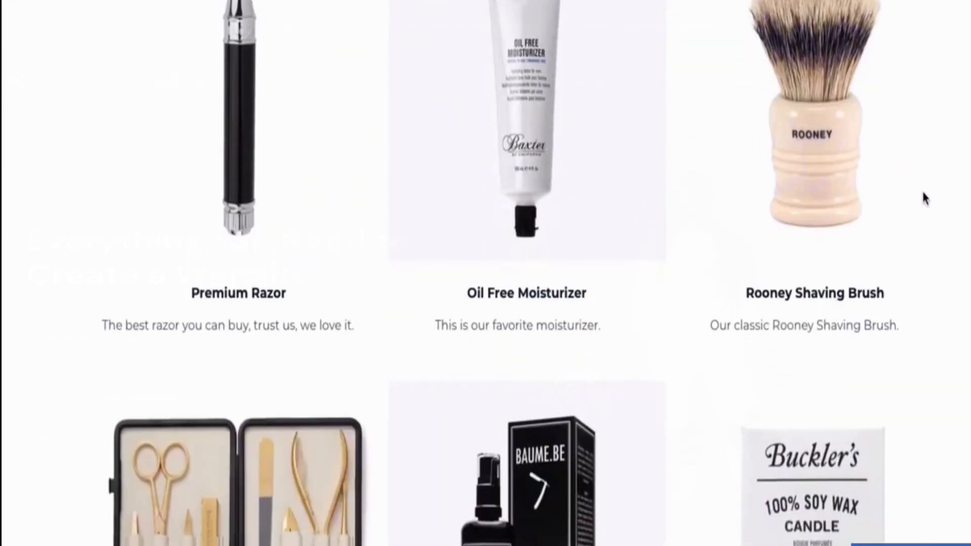
pyautogui.scroll(-3, 924, 193)
pyautogui.scroll(3, 924, 193)
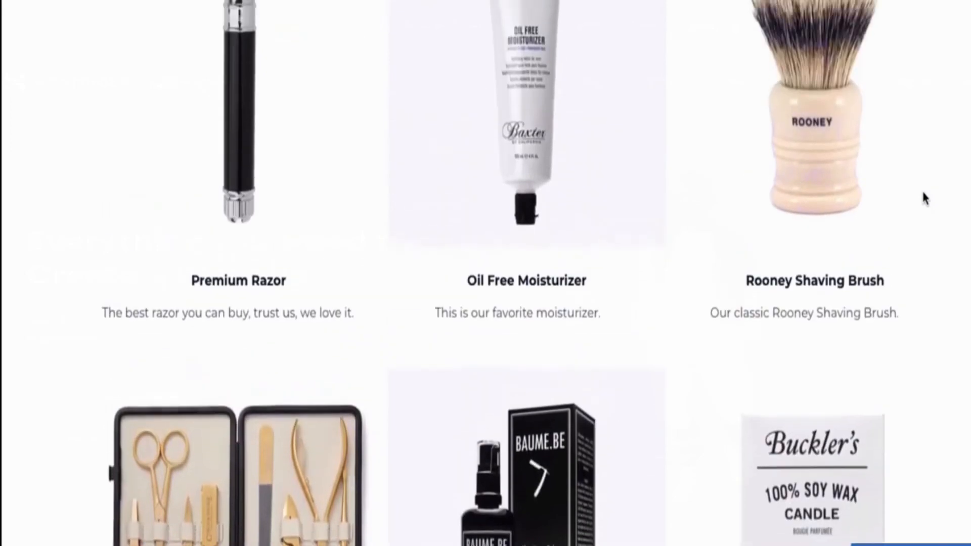
pyautogui.scroll(3, 924, 192)
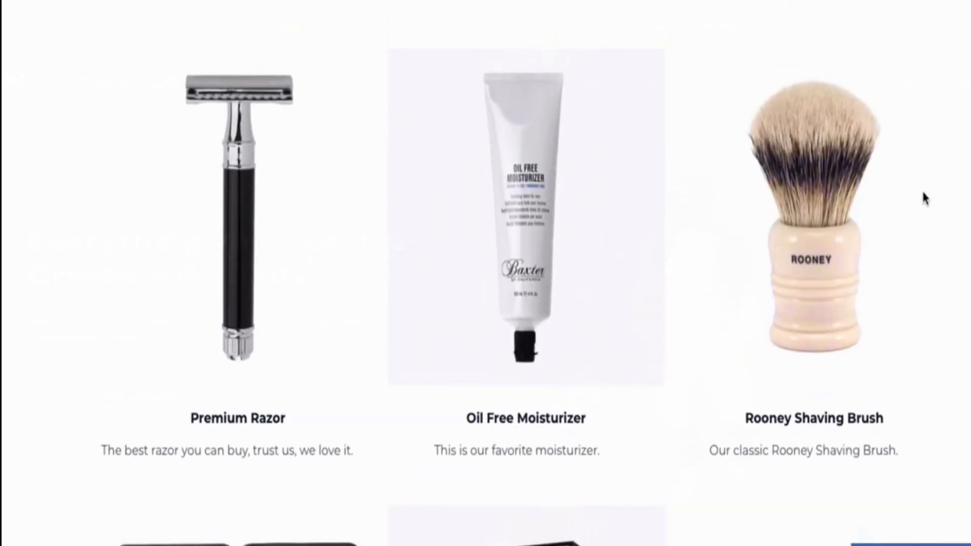
pyautogui.scroll(1, 923, 193)
pyautogui.scroll(2, 928, 175)
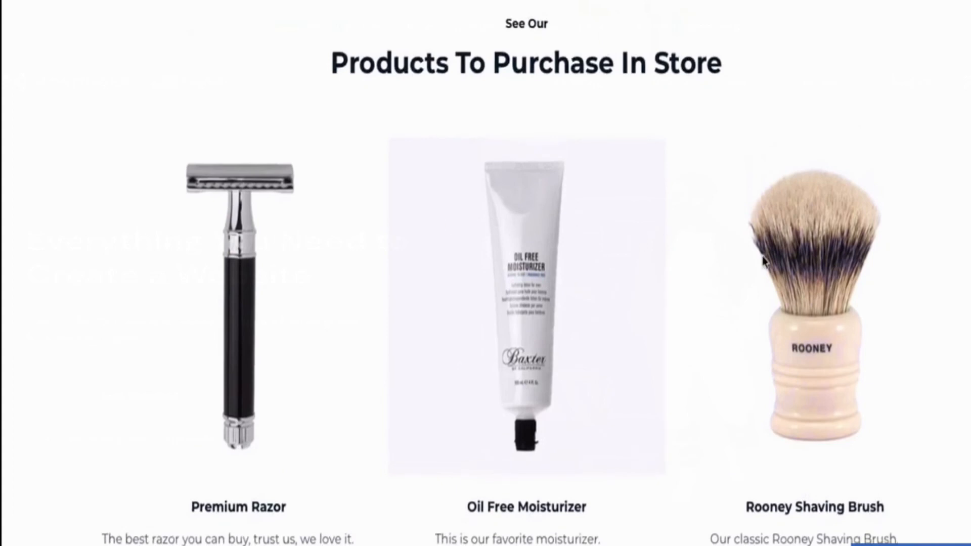
# Check the second product row with the Grooming Kit, Aftershave Balm and Soy Wax Candle, and return to the home page banner
pyautogui.scroll(-2, 764, 260)
pyautogui.scroll(-8, 918, 317)
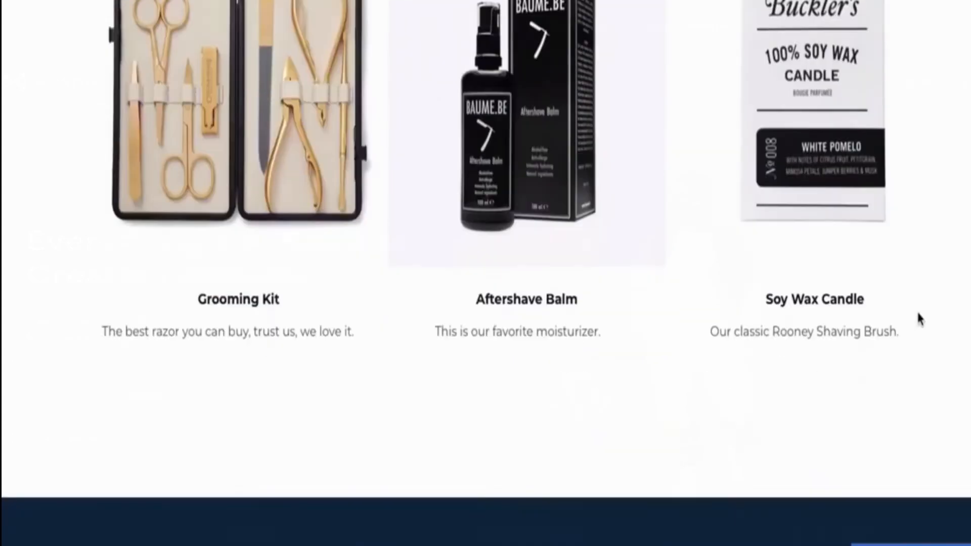
pyautogui.scroll(-3, 917, 314)
pyautogui.scroll(12, 916, 311)
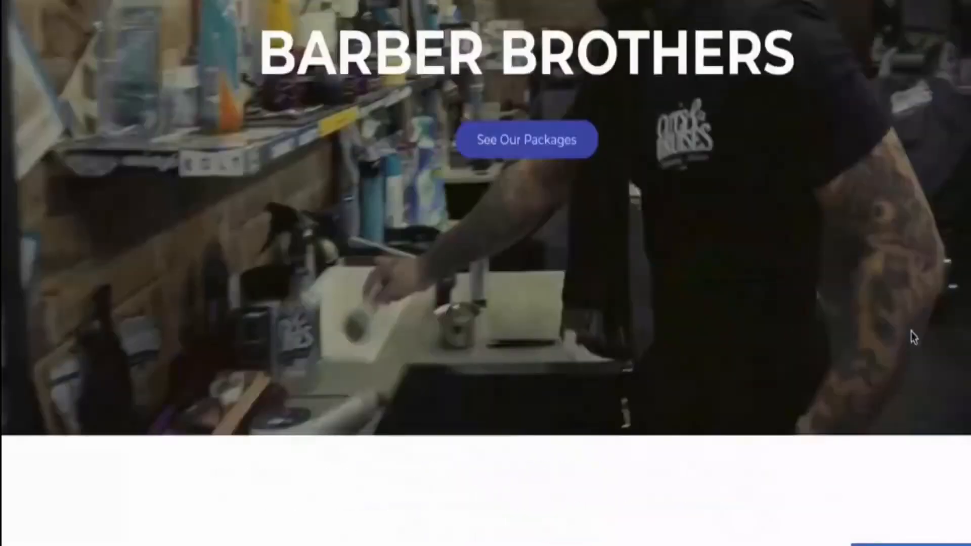
pyautogui.scroll(4, 914, 338)
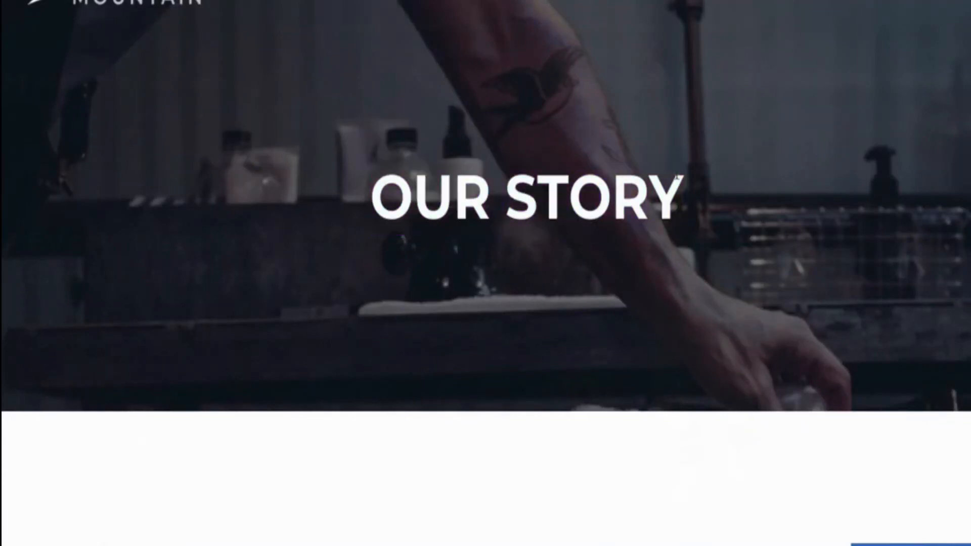
# Review the Our Story page's Since 1989 text and Numbers Speak For Themselves counters, and return to the page's header
pyautogui.scroll(-7, 670, 342)
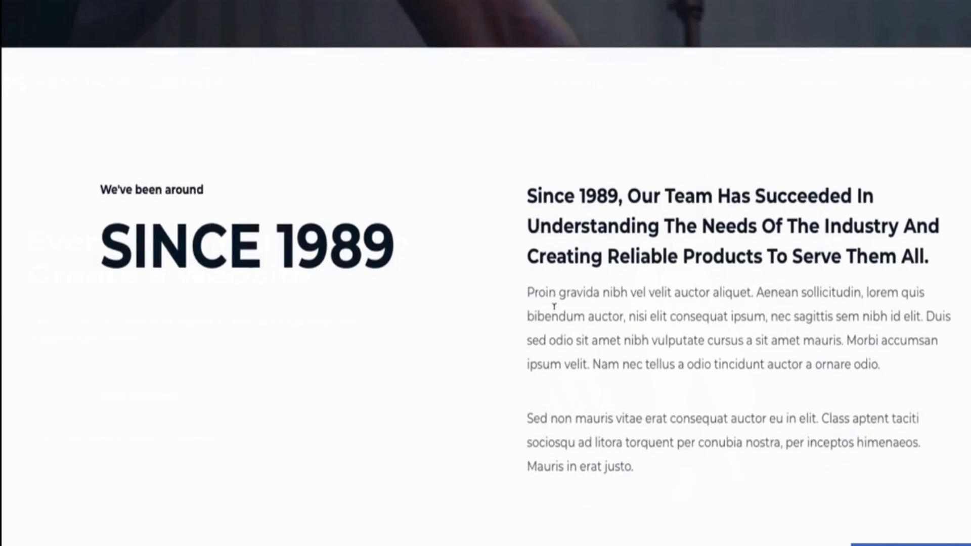
pyautogui.scroll(-8, 554, 306)
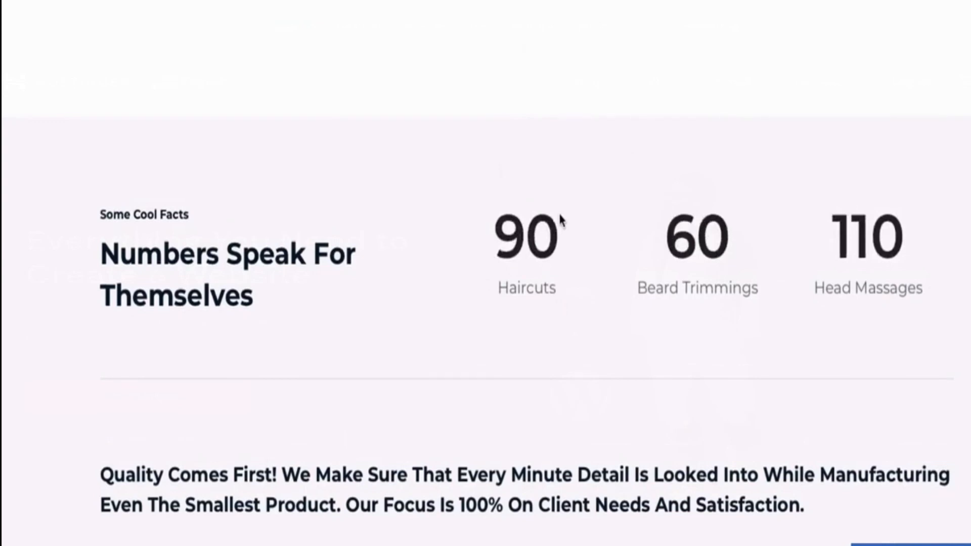
pyautogui.scroll(-9, 572, 344)
pyautogui.scroll(15, 509, 382)
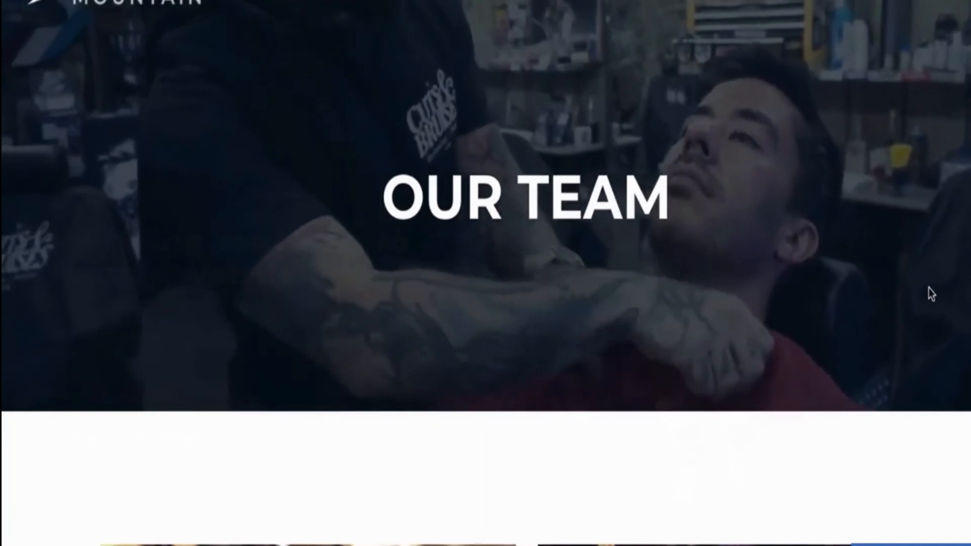
# Look through the Our Team page's staff photos and descriptions, and return to the page's header
pyautogui.scroll(-10, 929, 288)
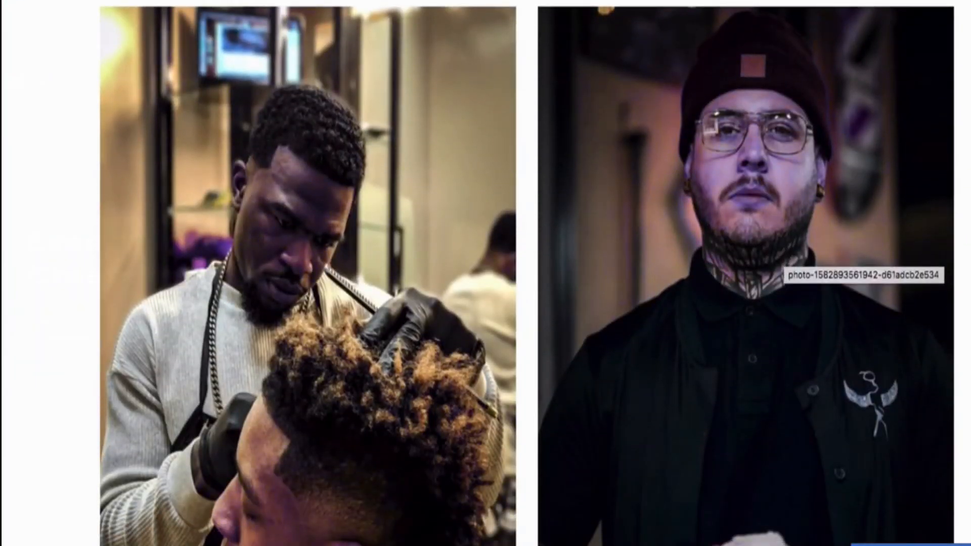
pyautogui.scroll(-5, 969, 167)
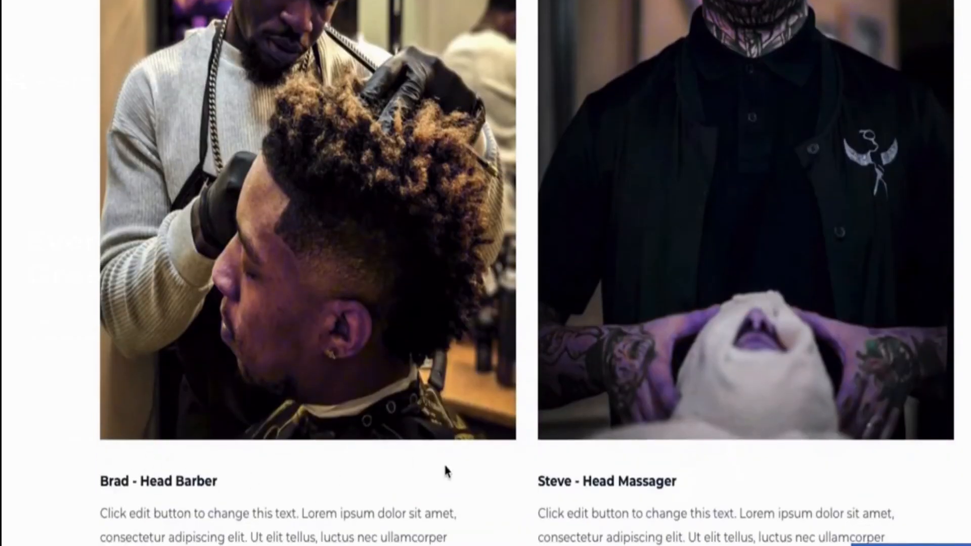
pyautogui.scroll(-5, 657, 482)
pyautogui.scroll(18, 658, 484)
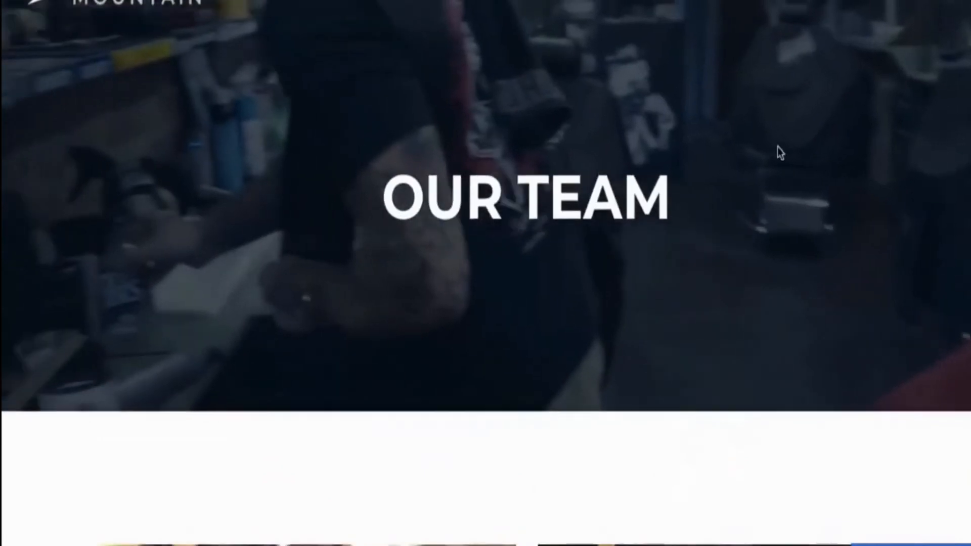
# Open the products page and review its grooming products introduction and The best for you list
pyautogui.click(743, 7)
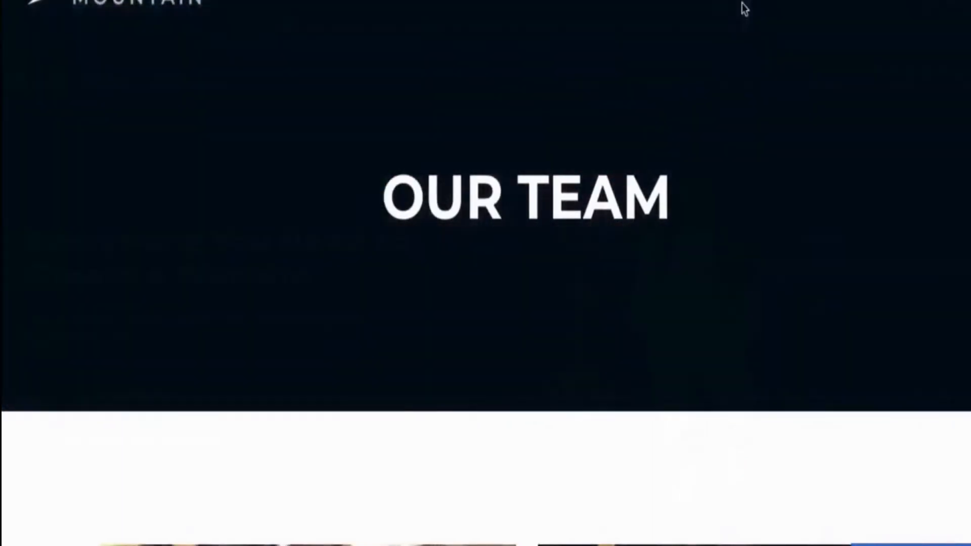
pyautogui.scroll(-8, 744, 22)
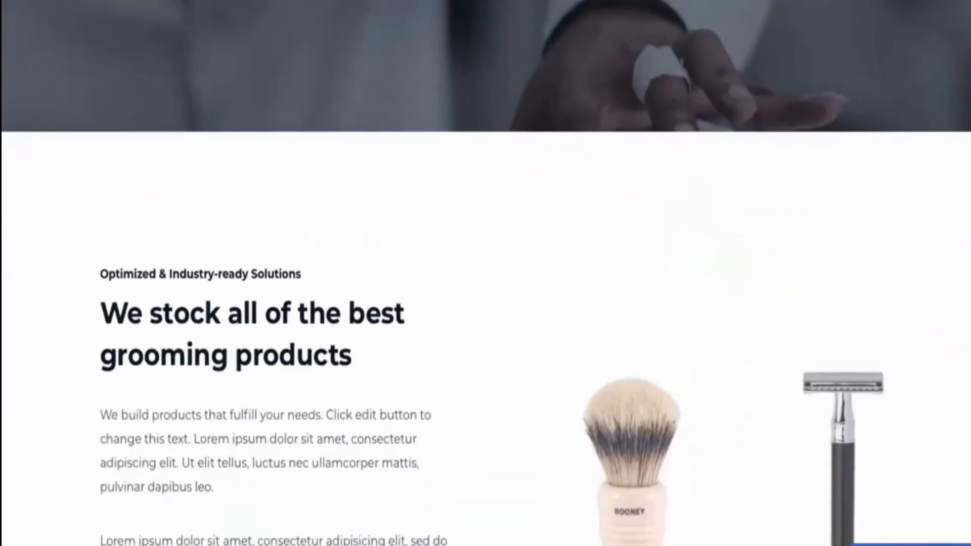
pyautogui.scroll(-15, 930, 262)
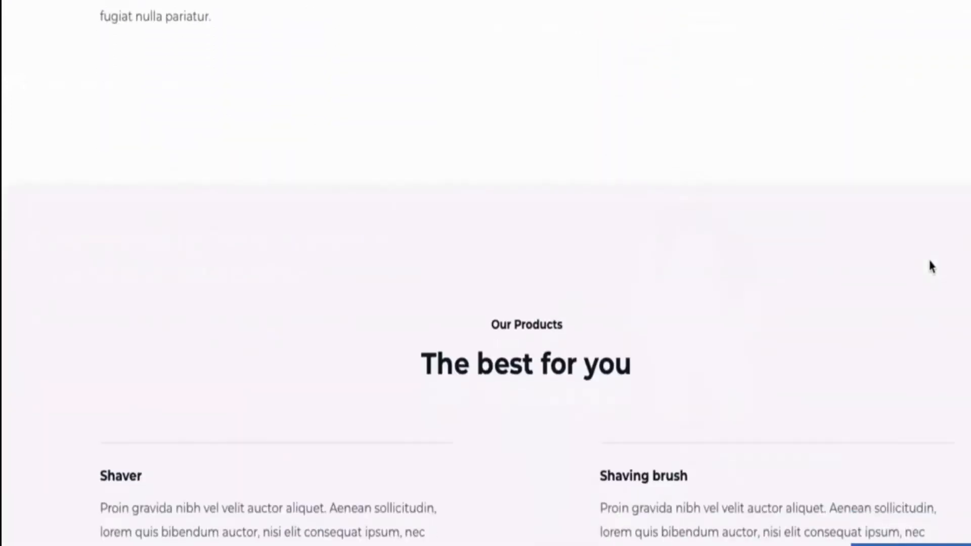
pyautogui.scroll(20, 931, 267)
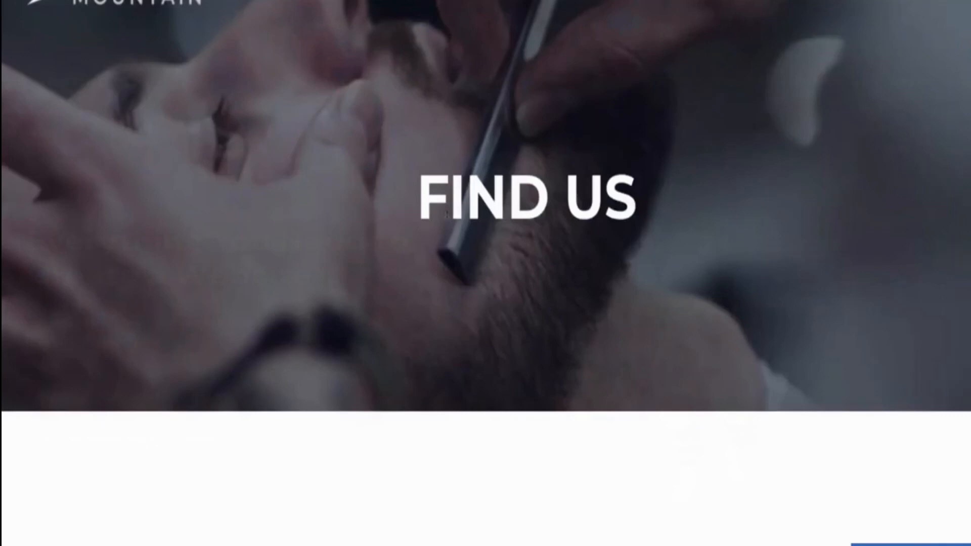
# Review the Find Us page's contact details, message form and embedded map, and return to the home page
pyautogui.scroll(-9, 579, 237)
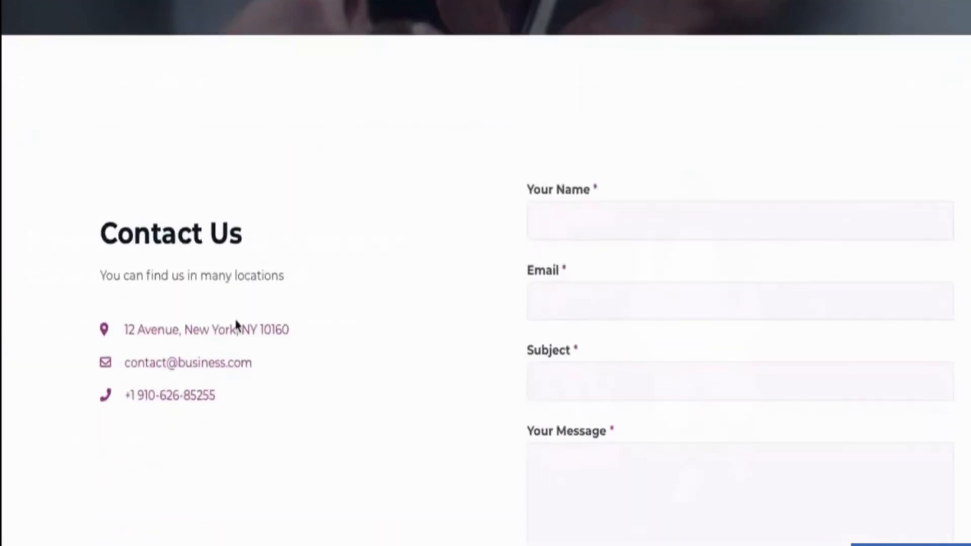
pyautogui.scroll(-10, 199, 470)
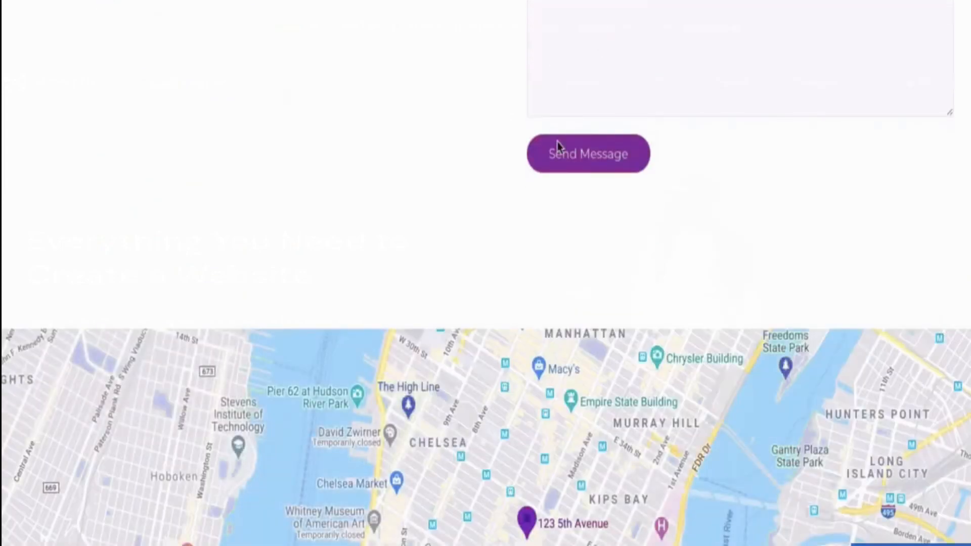
pyautogui.scroll(-2, 608, 244)
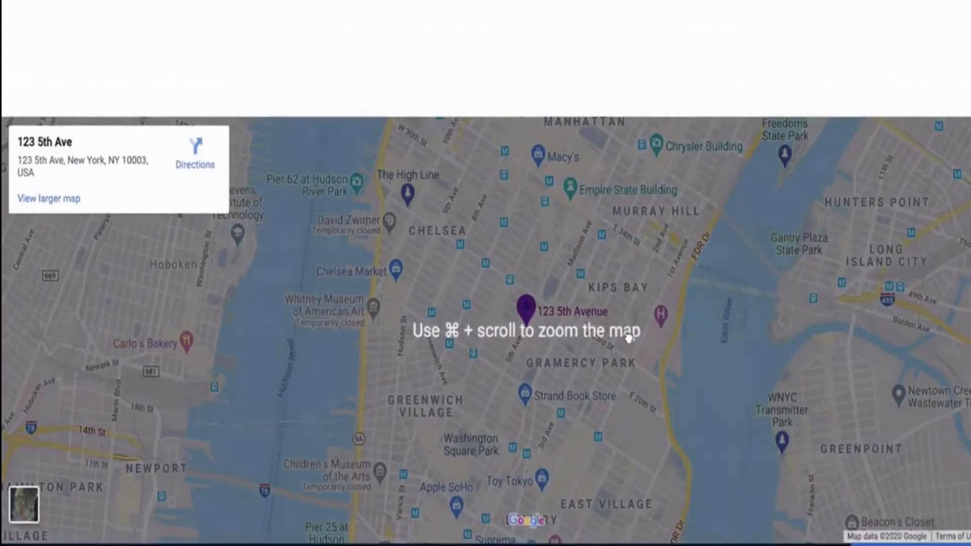
pyautogui.scroll(1, 663, 364)
pyautogui.scroll(3, 526, 309)
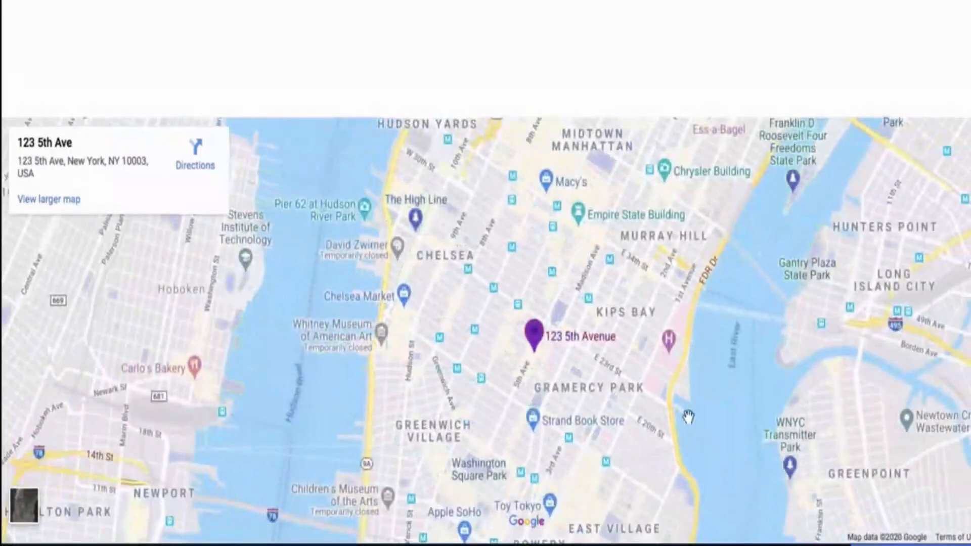
pyautogui.scroll(10, 681, 73)
pyautogui.scroll(-1, 681, 73)
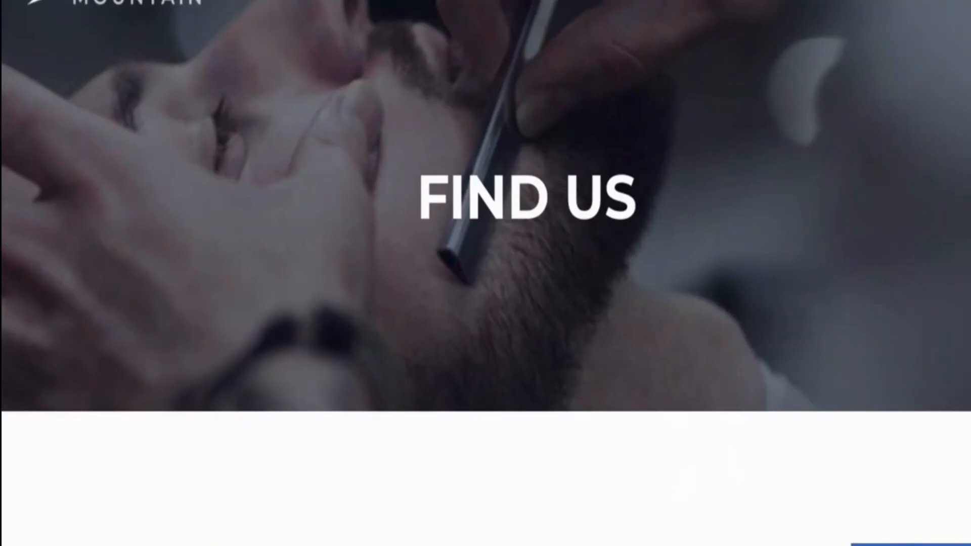
pyautogui.click(151, 3)
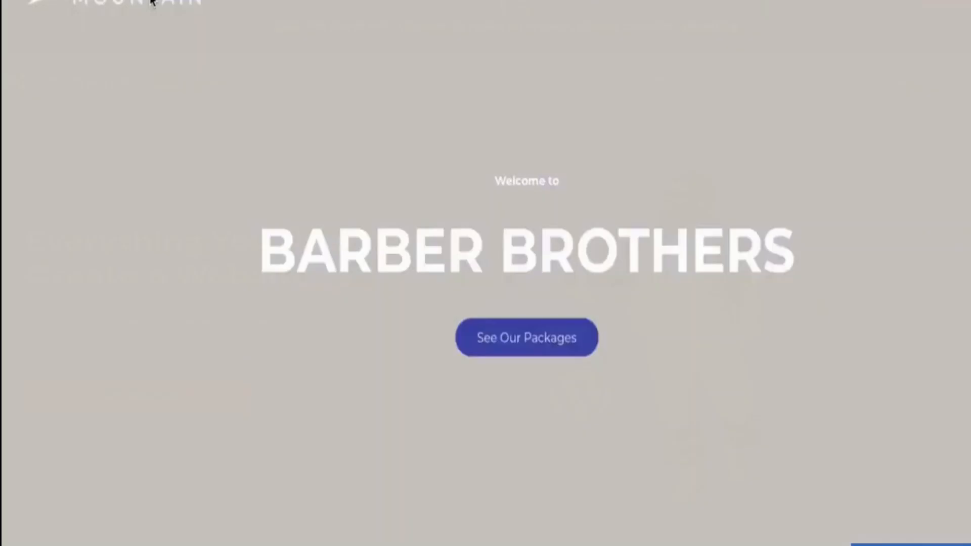